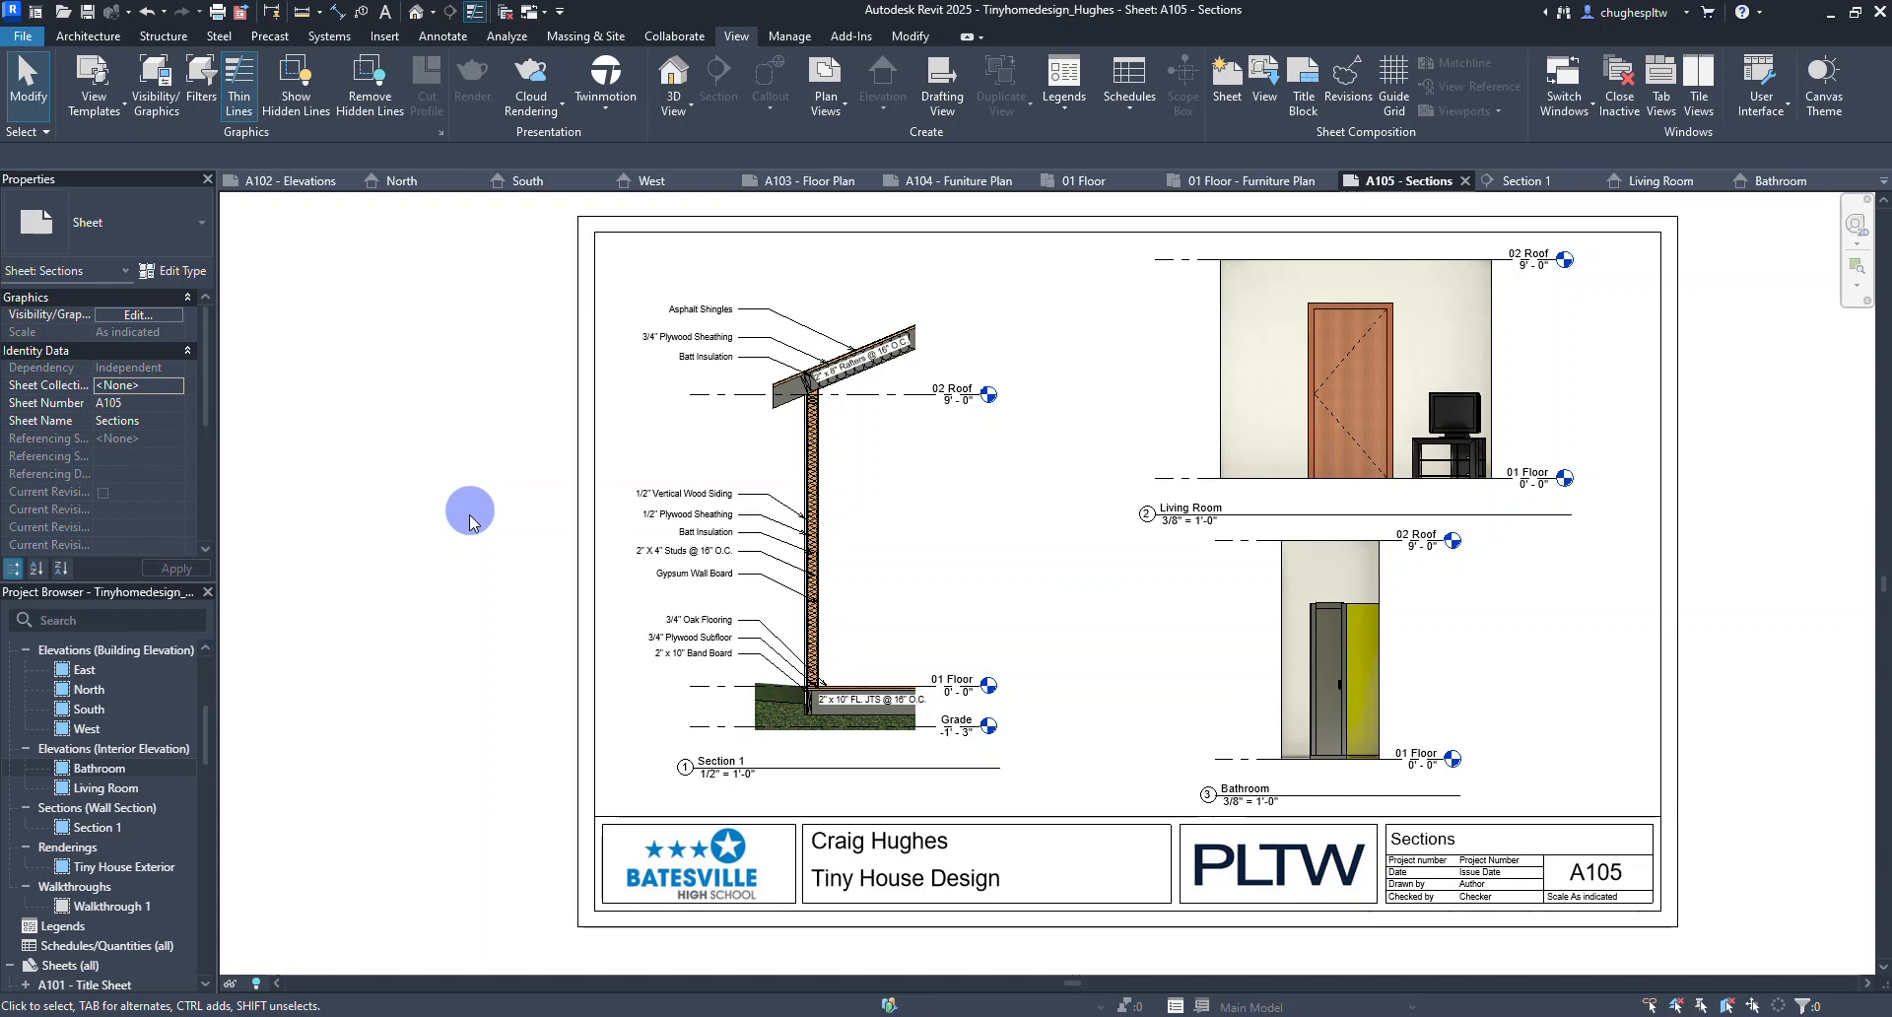
# Create a new sheet using the B 11 x 17 Horizontal titleblock.
pyautogui.scroll(-4, 145, 791)
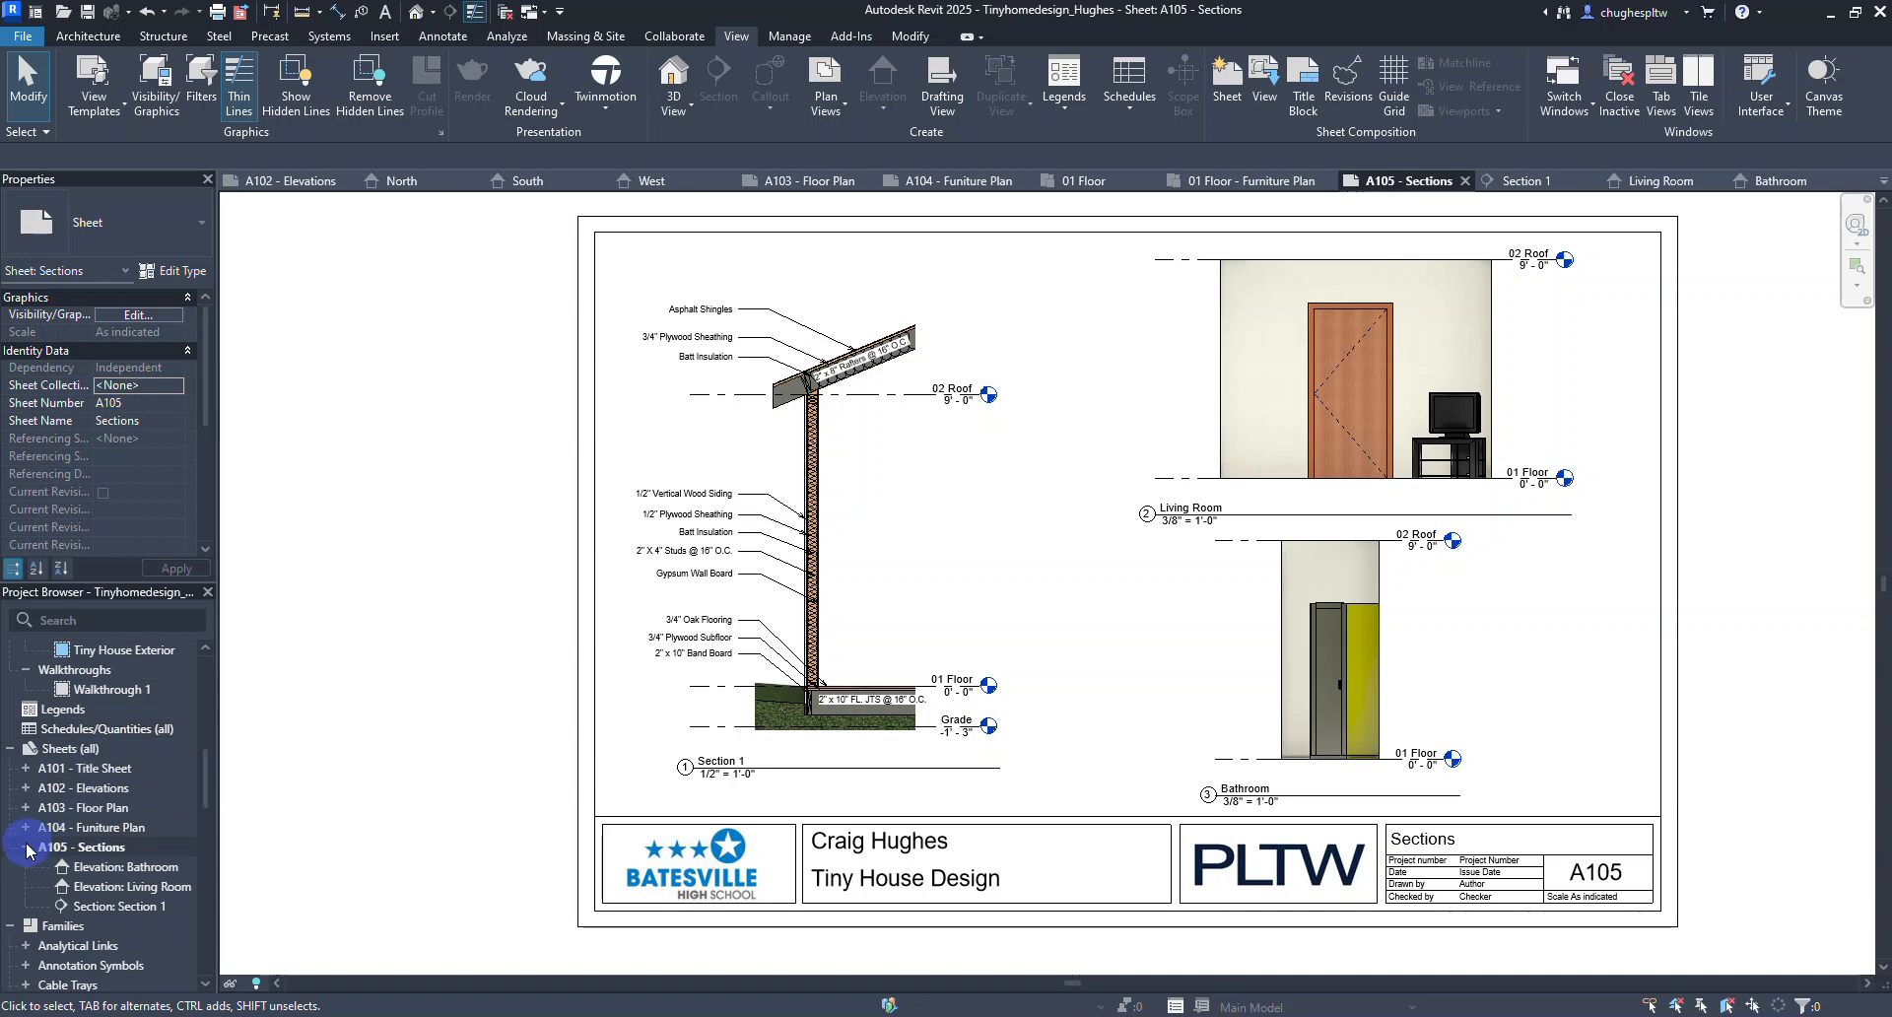
pyautogui.click(26, 846)
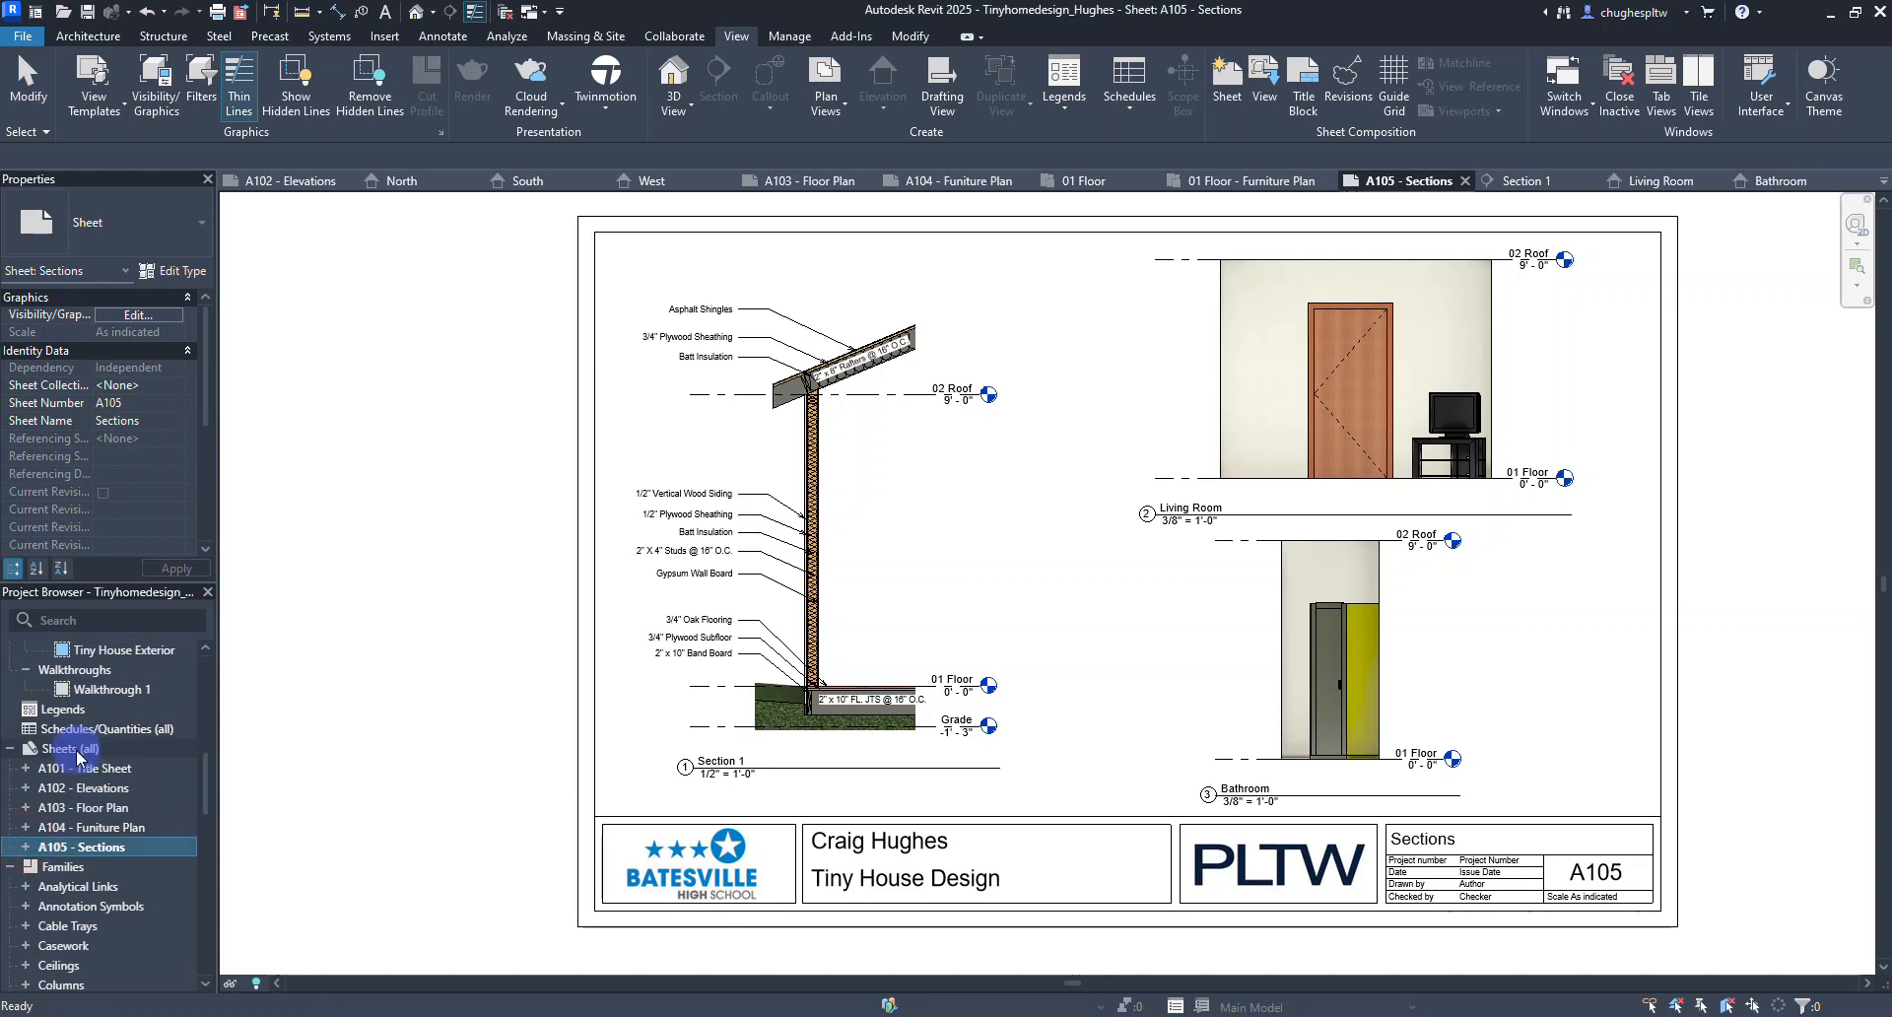
pyautogui.rightClick(77, 750)
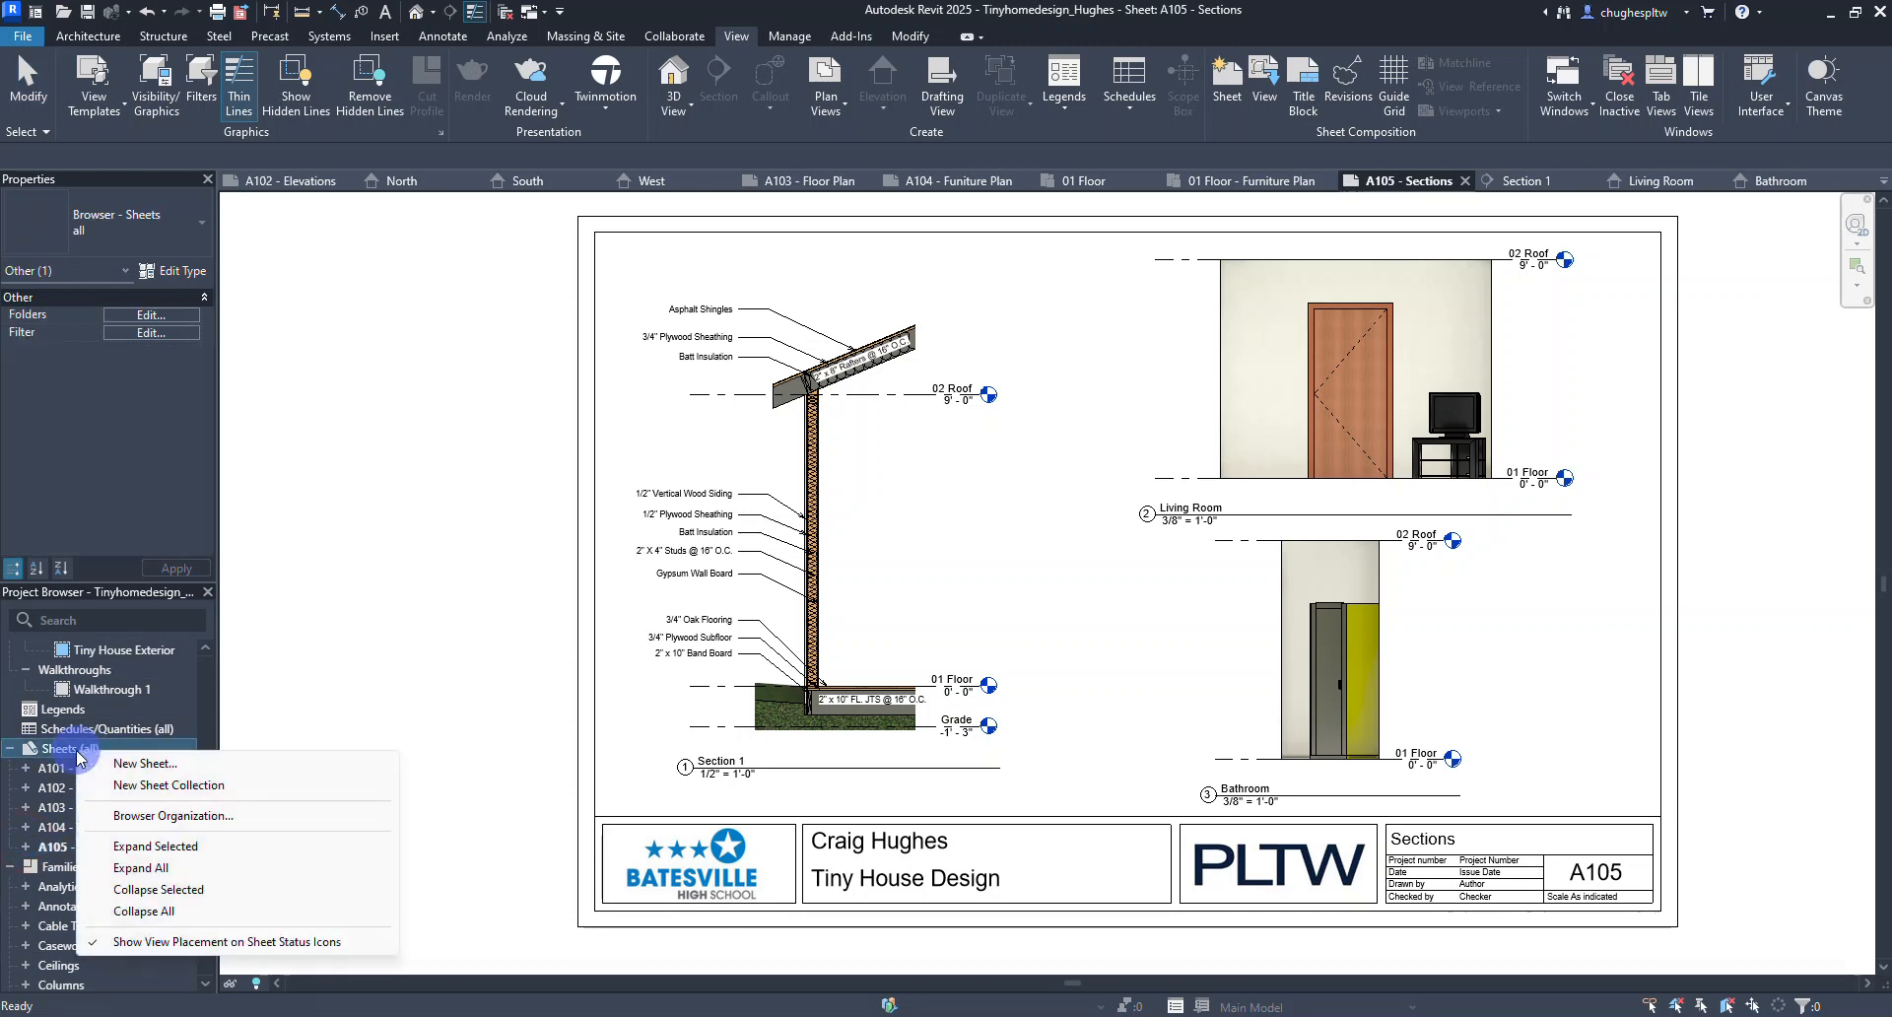
pyautogui.click(104, 768)
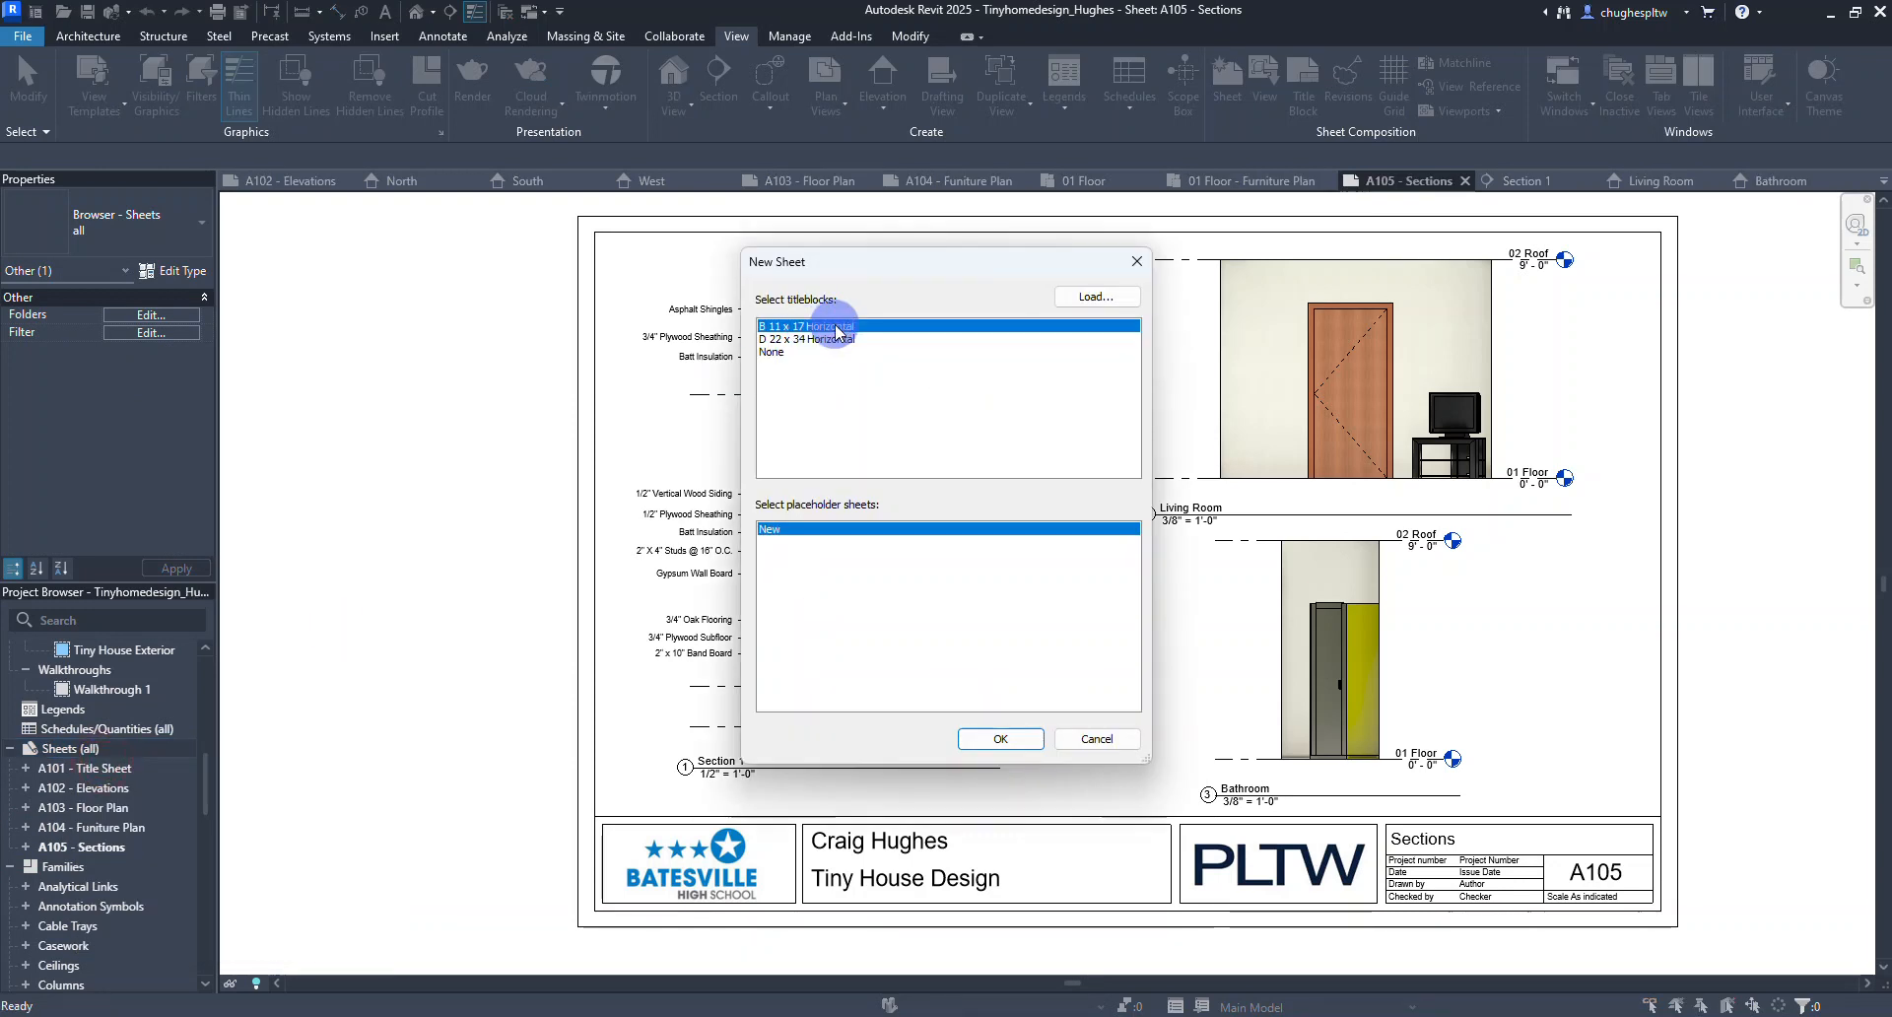
pyautogui.click(987, 741)
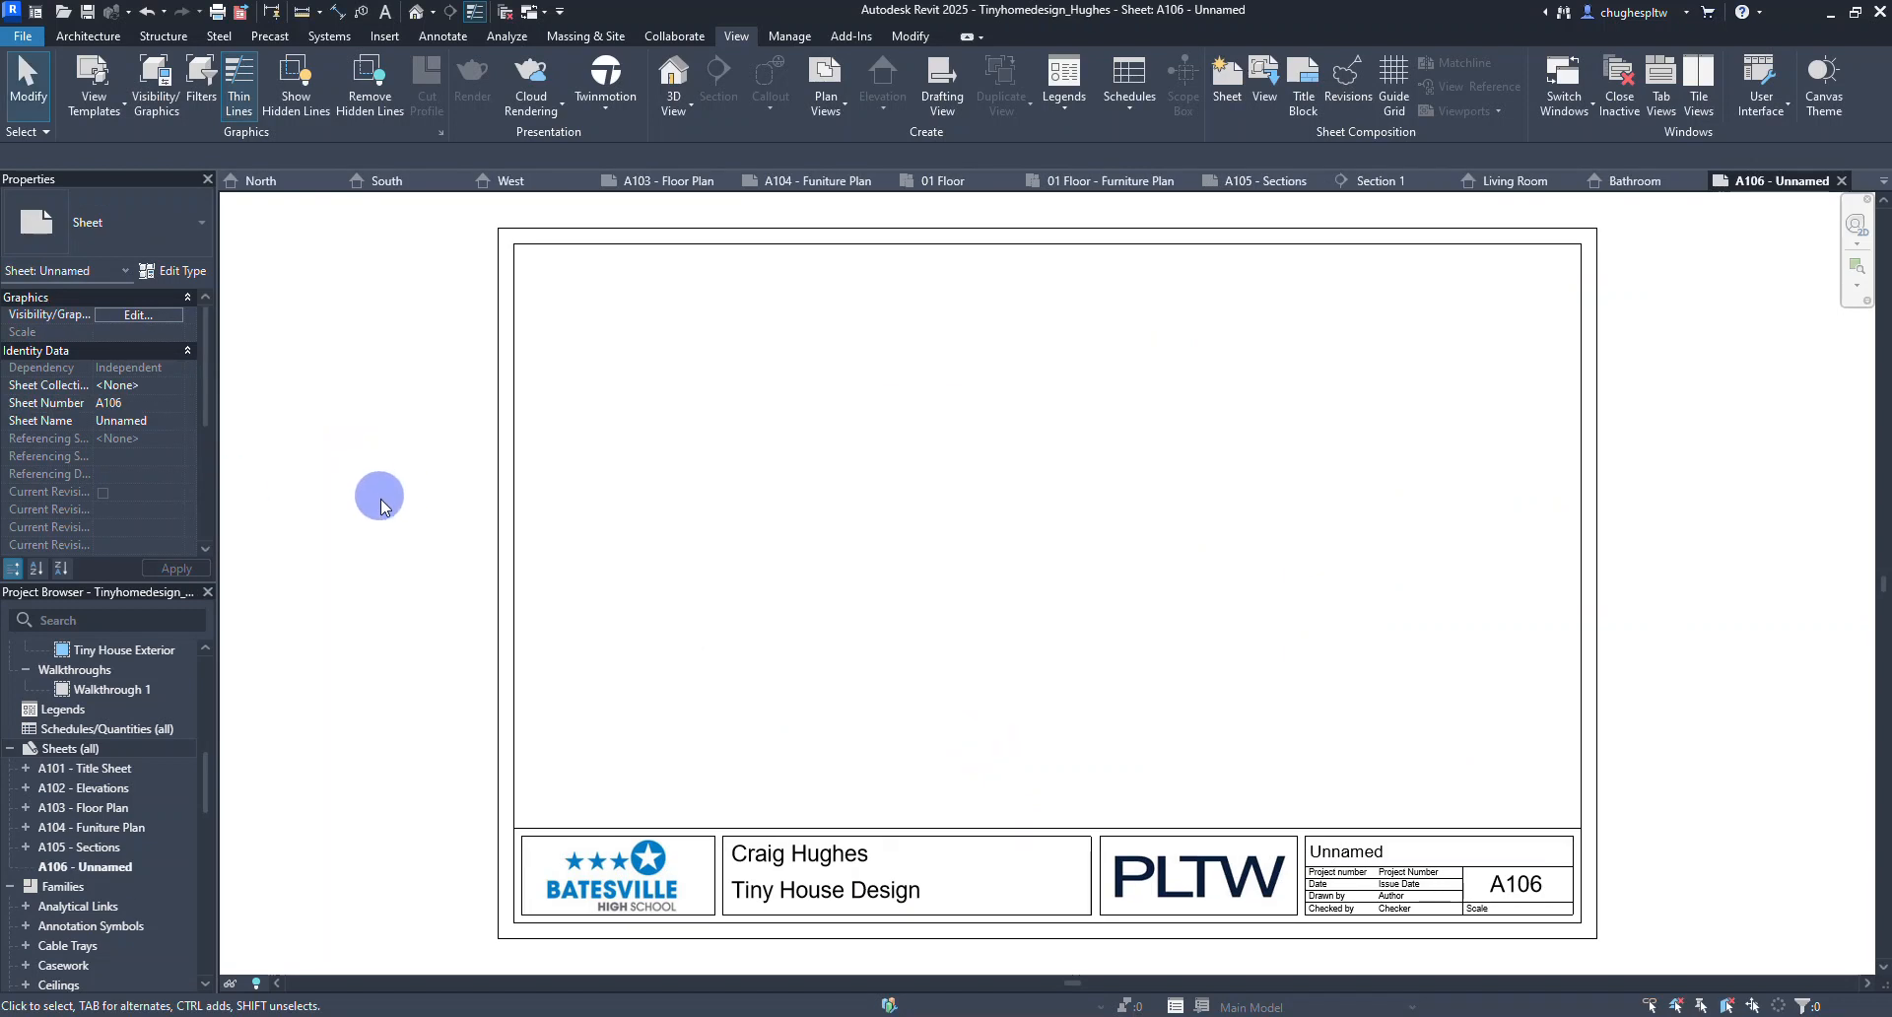
# Rename sheet A106 to "Schedules".
pyautogui.rightClick(88, 868)
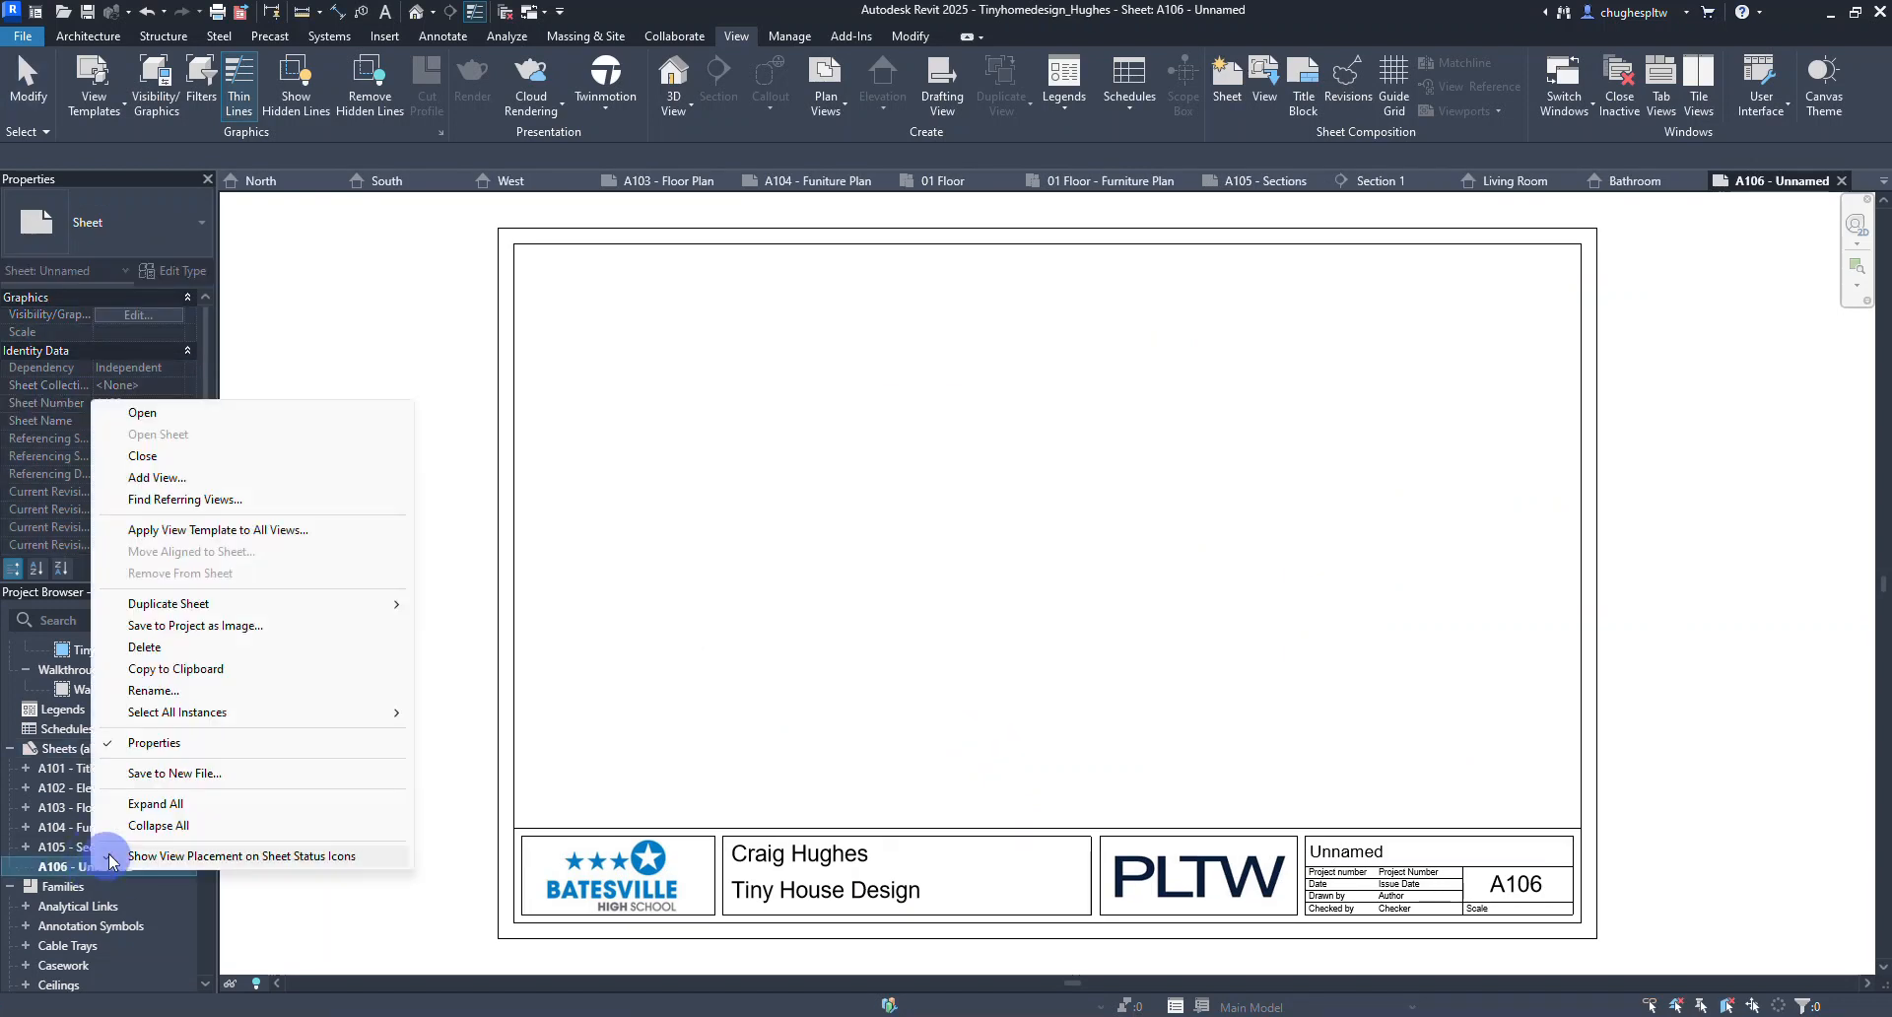
pyautogui.click(167, 698)
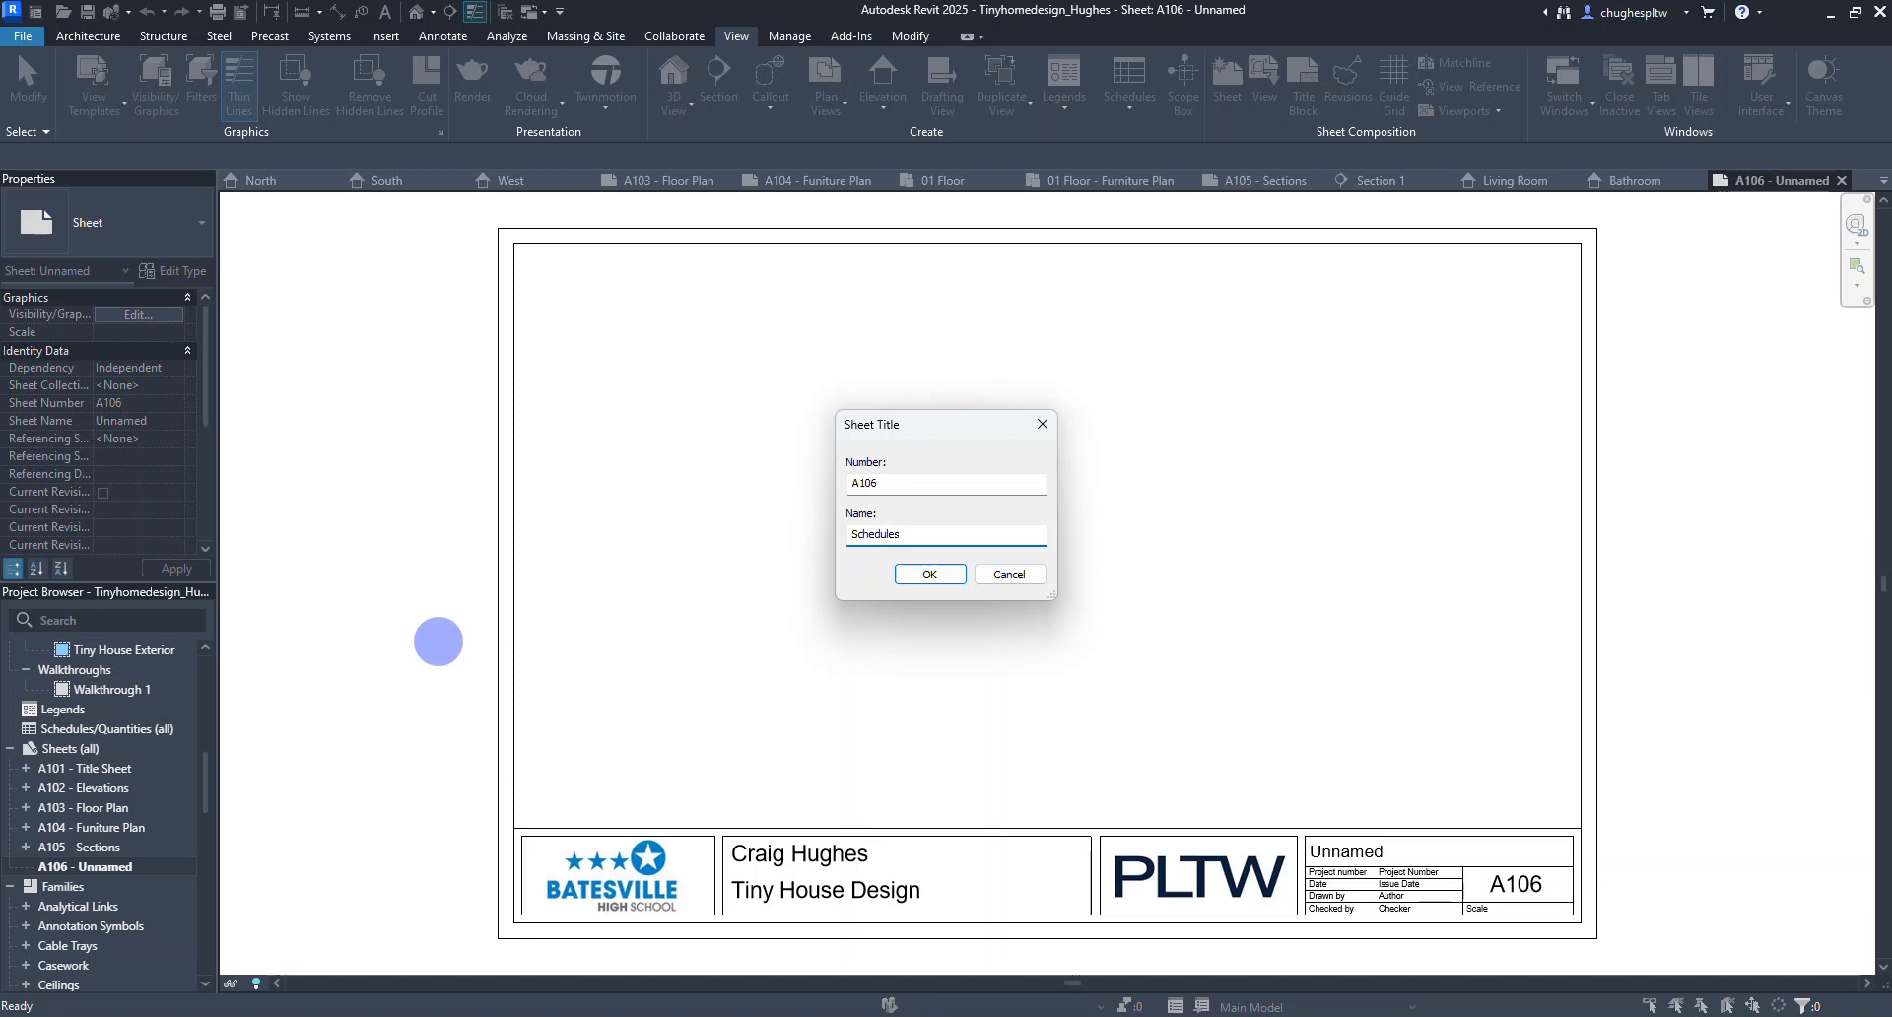
pyautogui.write('Schedules')
pyautogui.click(905, 576)
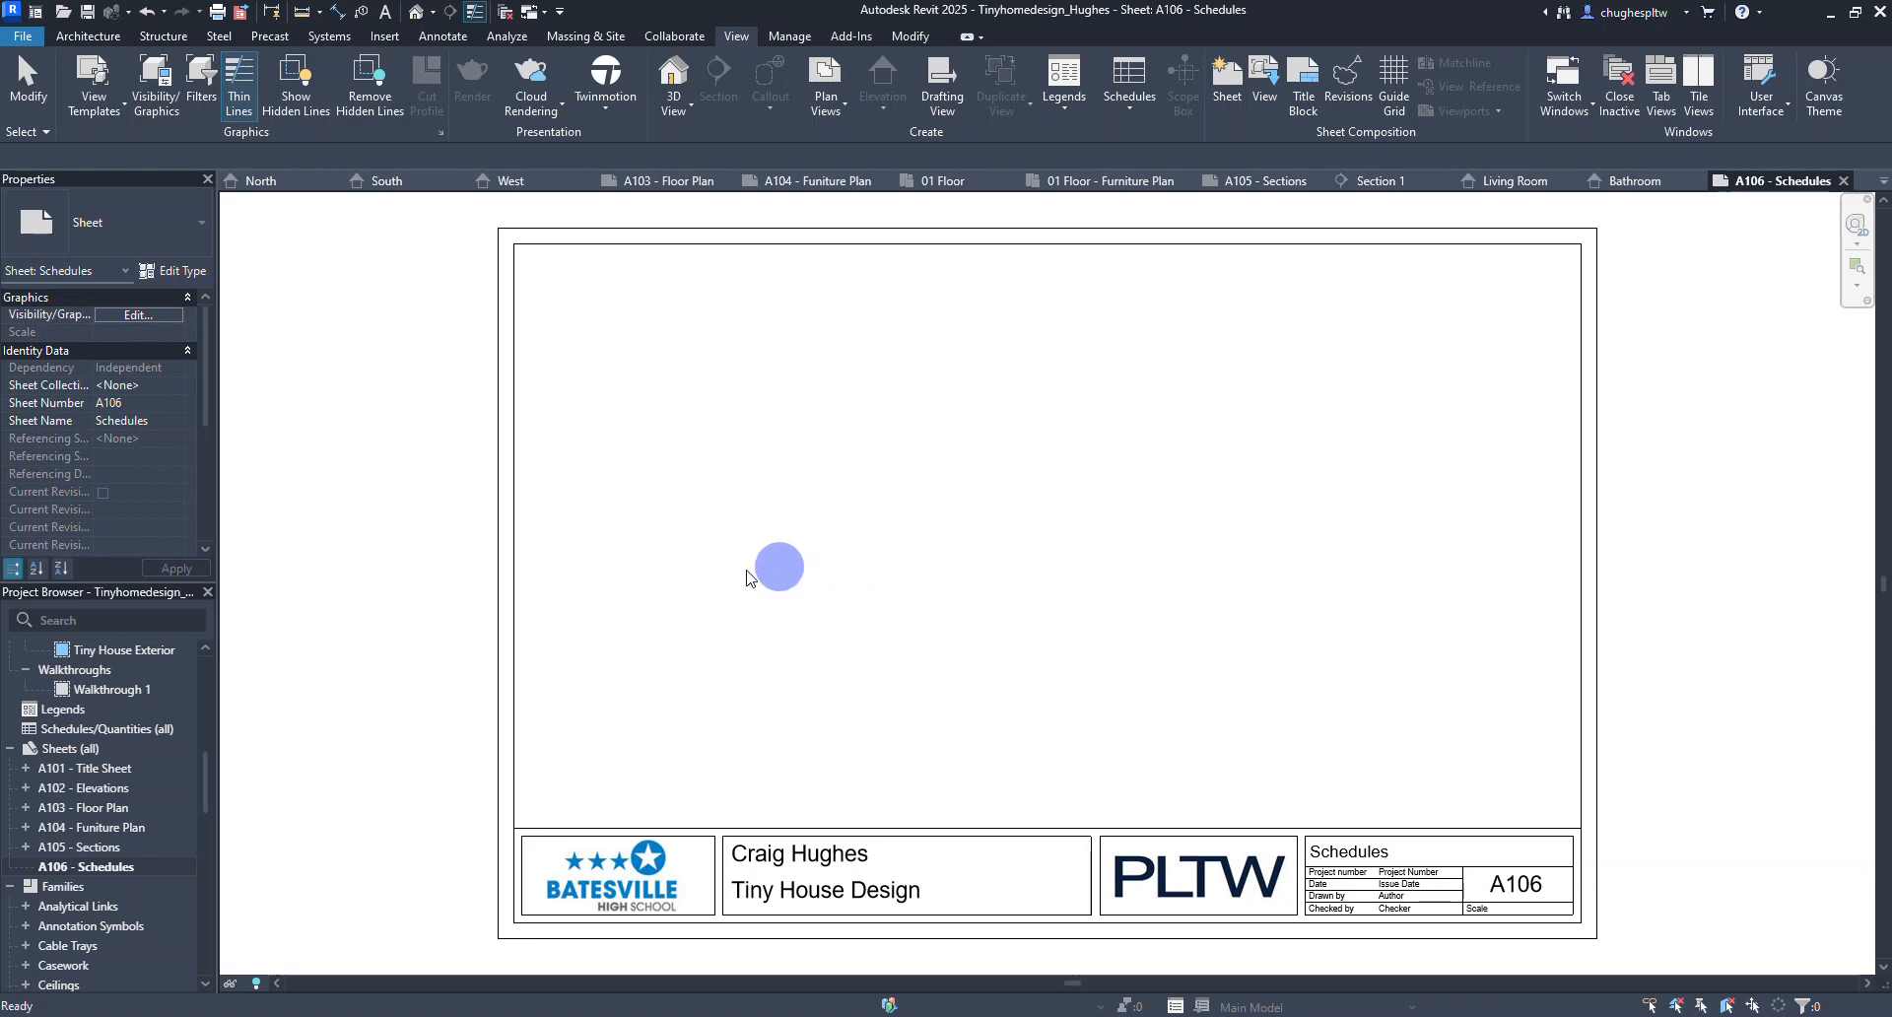
# Open the 01 Floor plan view.
pyautogui.scroll(5, 137, 829)
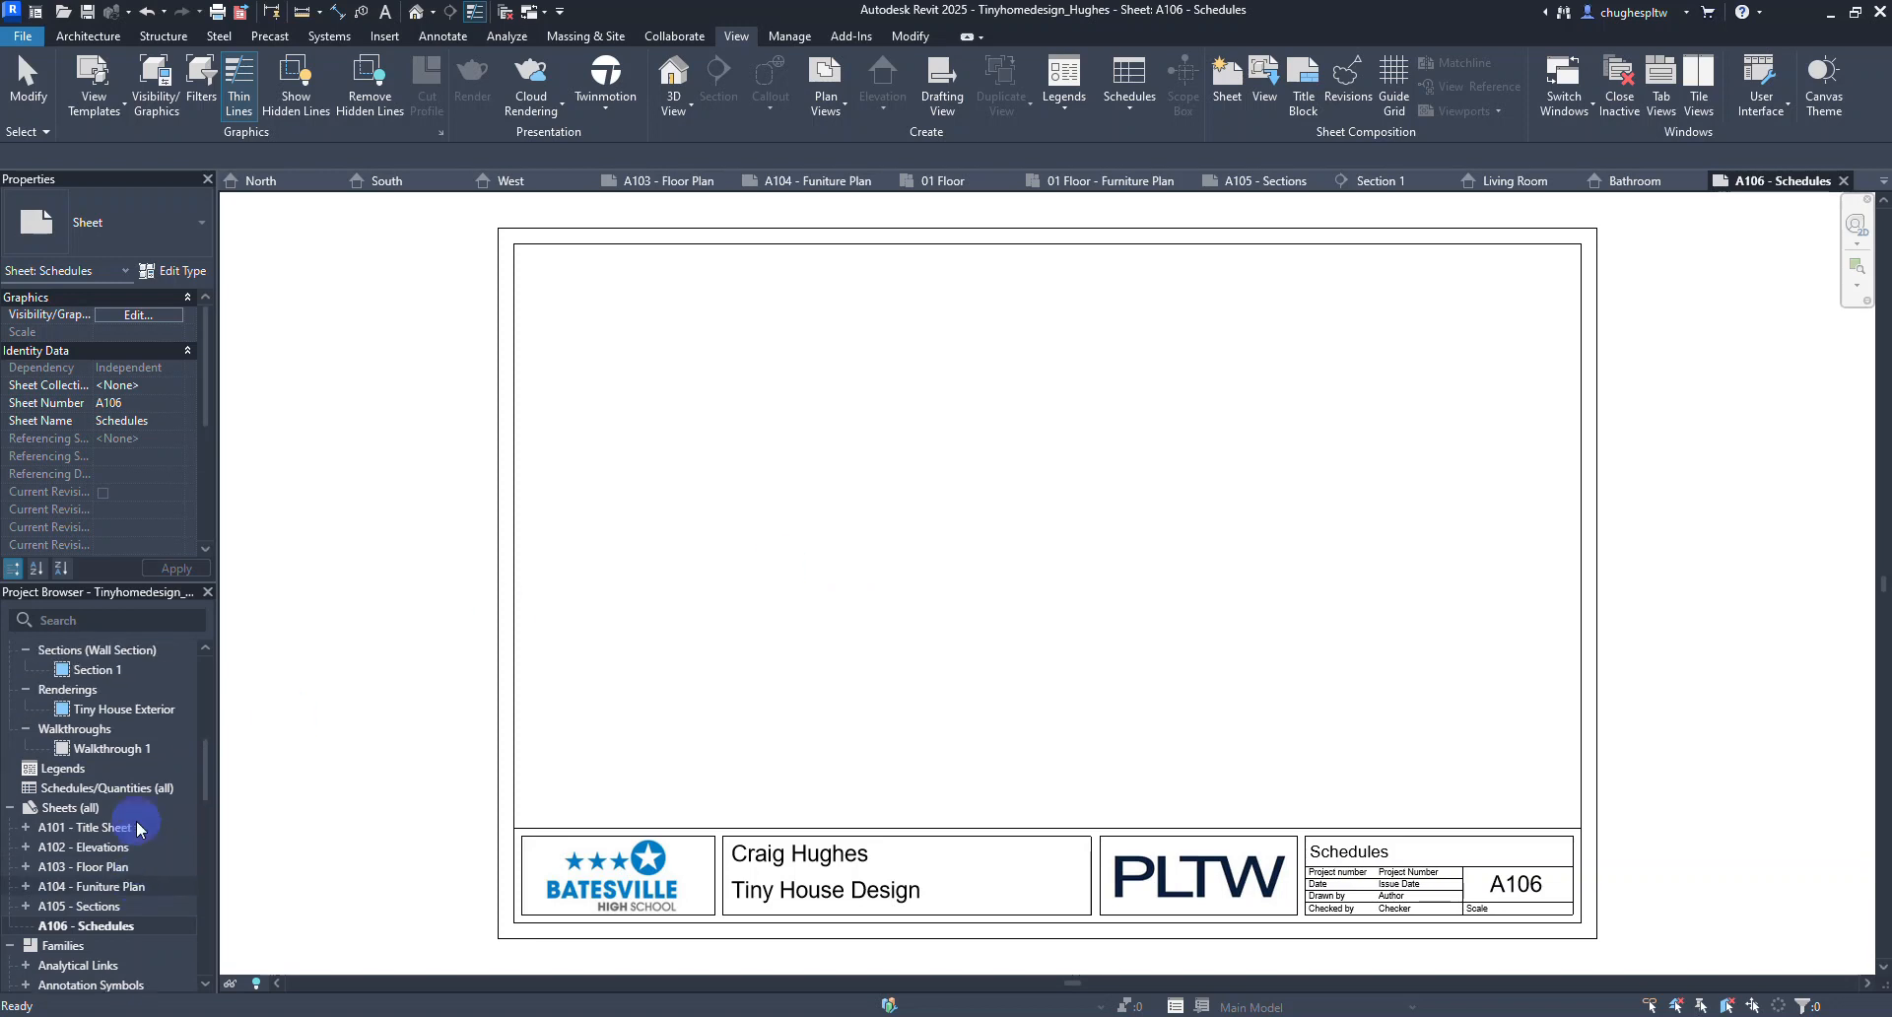
pyautogui.scroll(3, 137, 829)
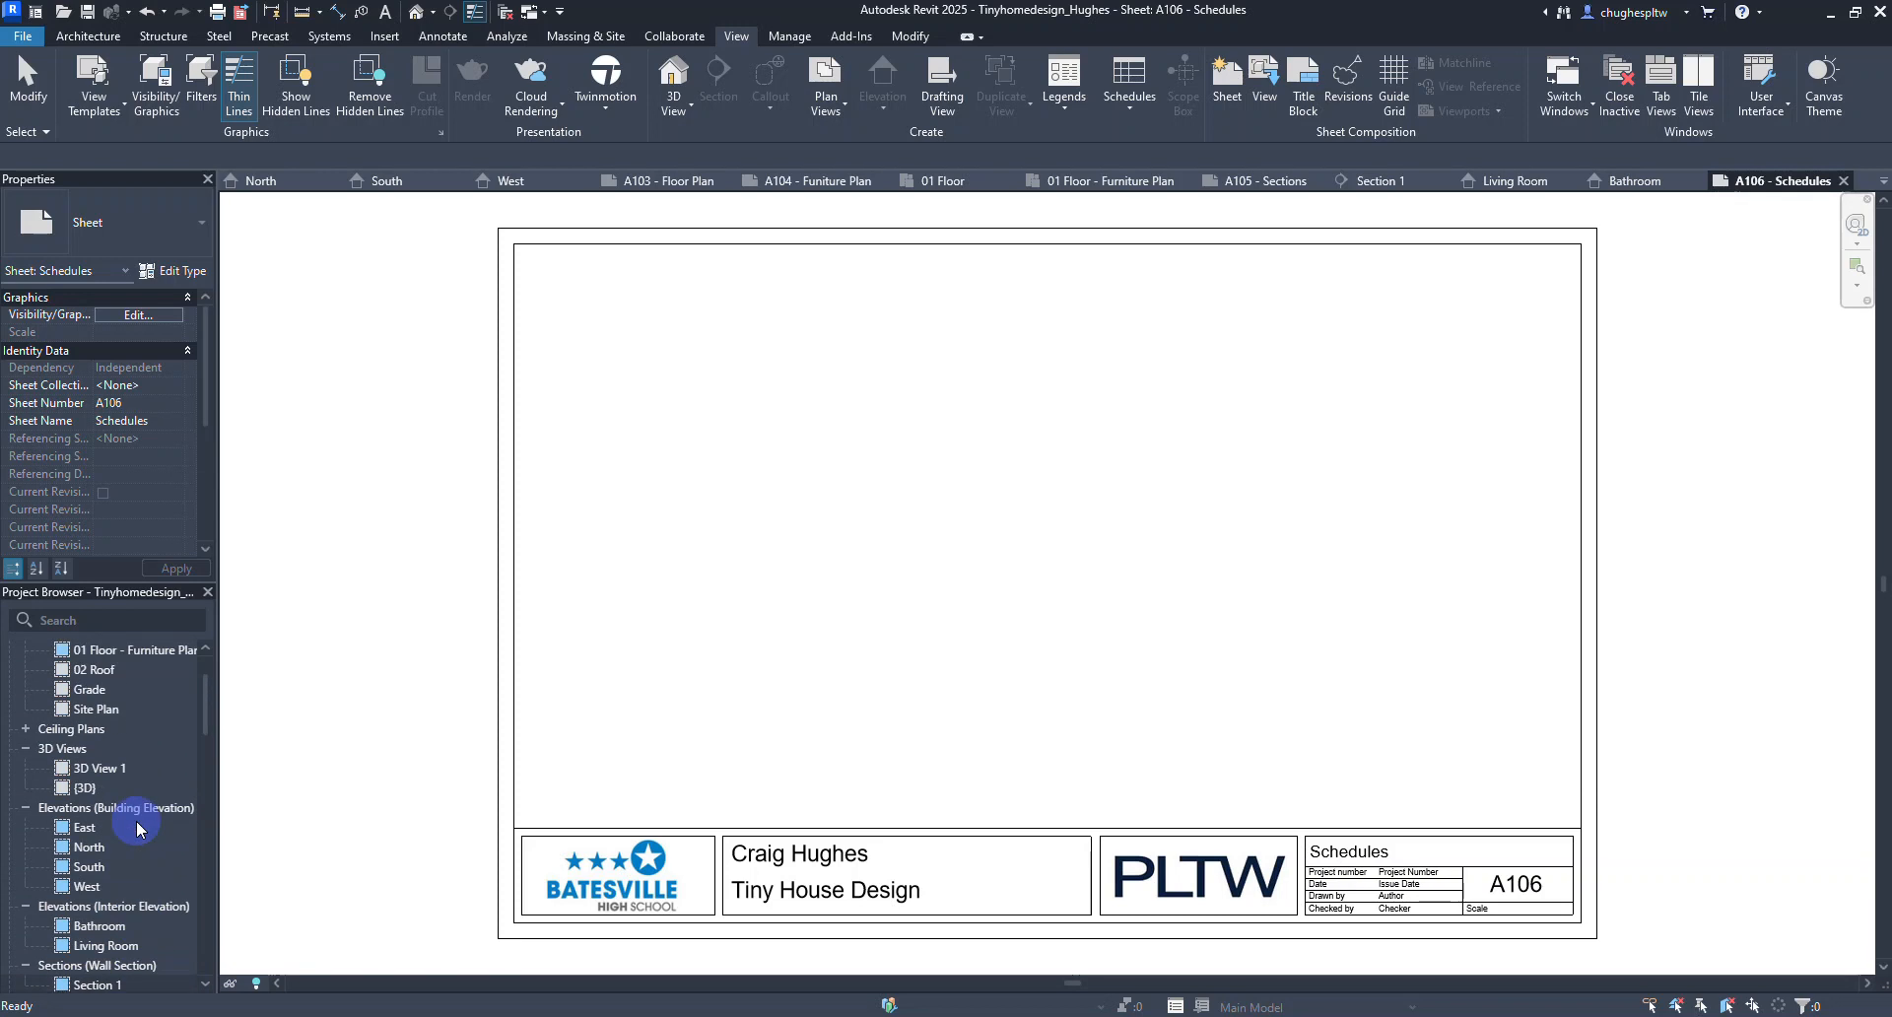
pyautogui.doubleClick(96, 693)
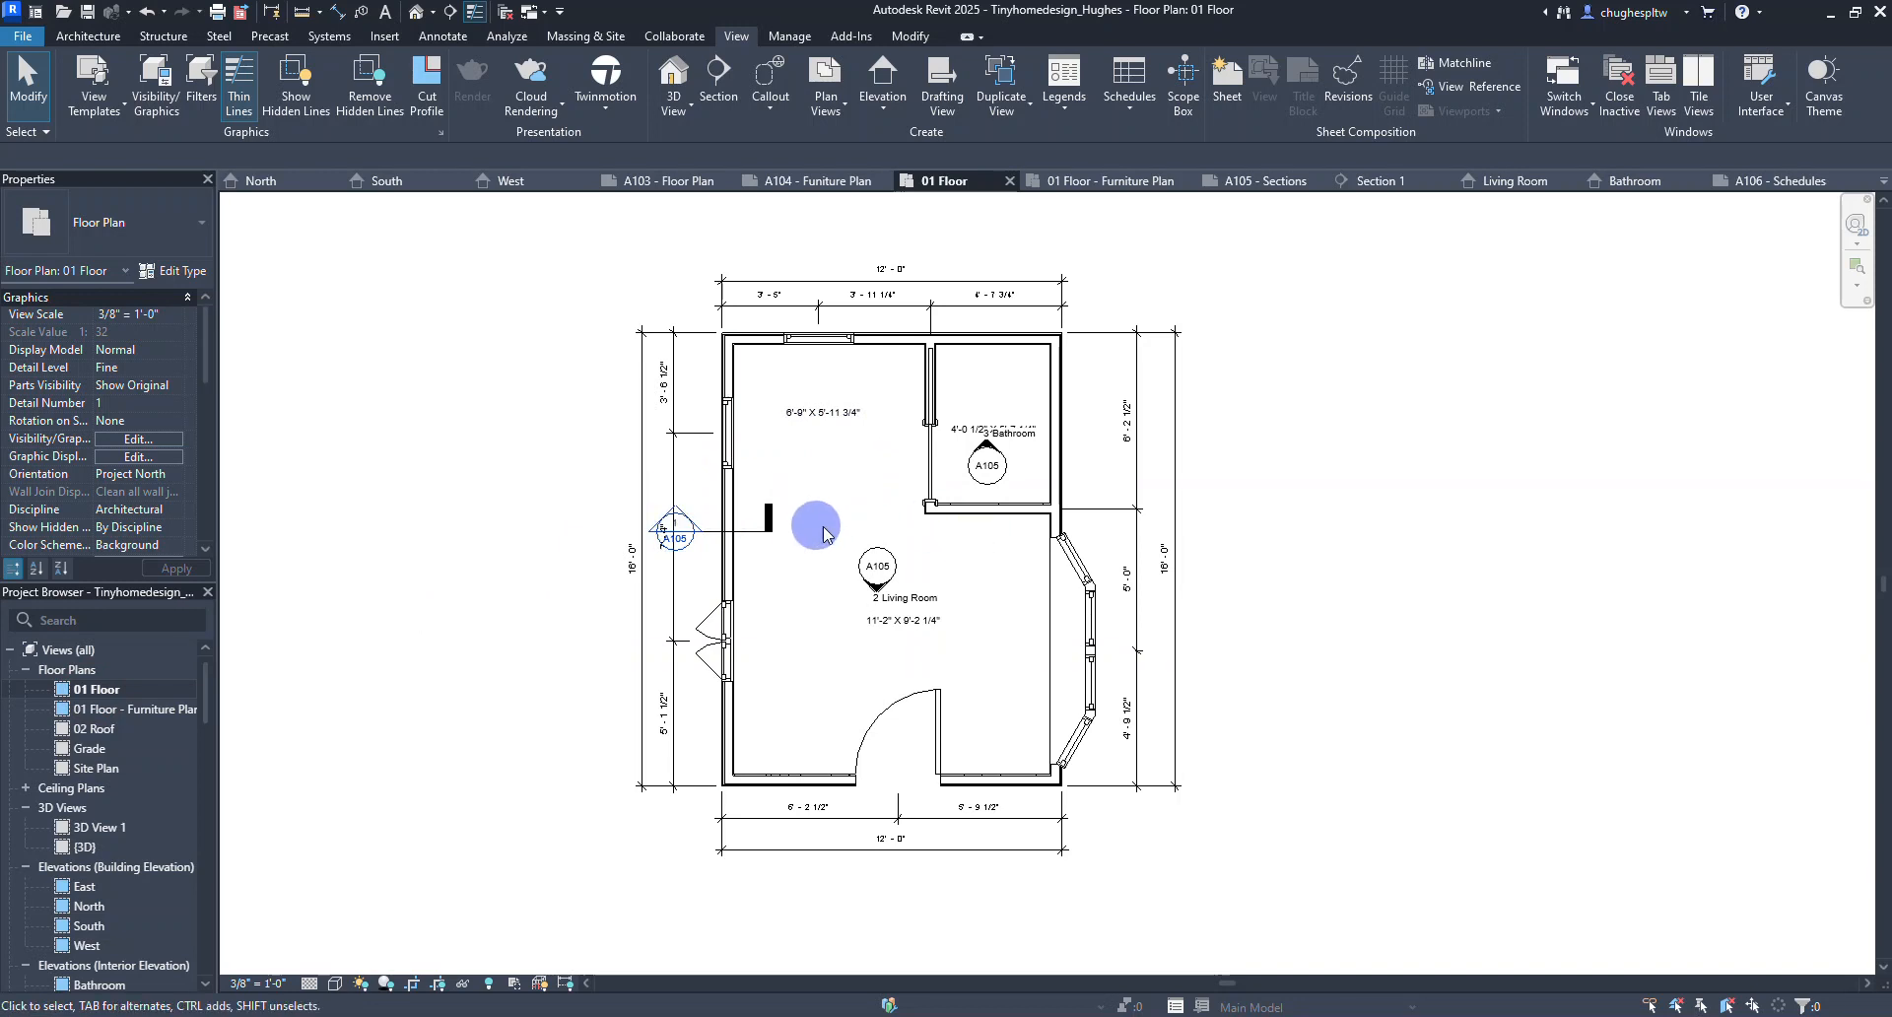
# Draw a horizontal room separation line from the bathroom's outer wall corner to the inner face of the west exterior wall.
pyautogui.scroll(1, 823, 532)
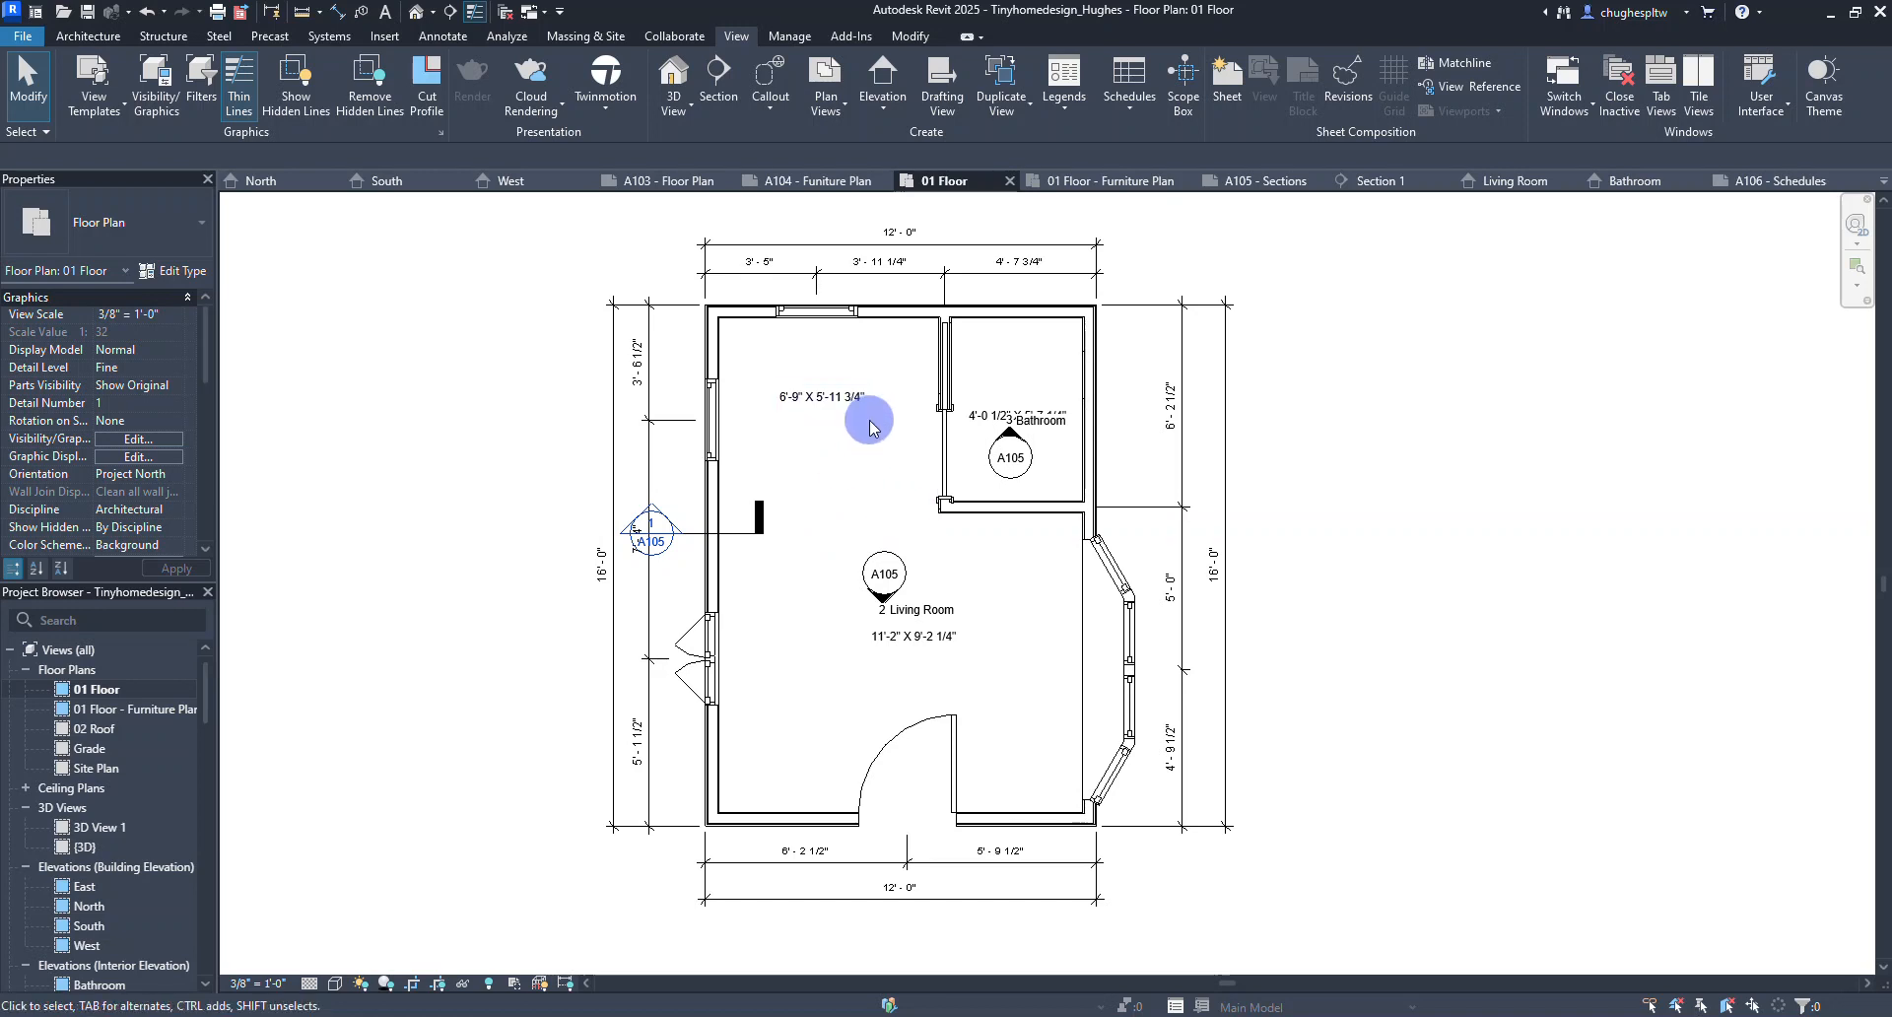
pyautogui.scroll(2, 893, 509)
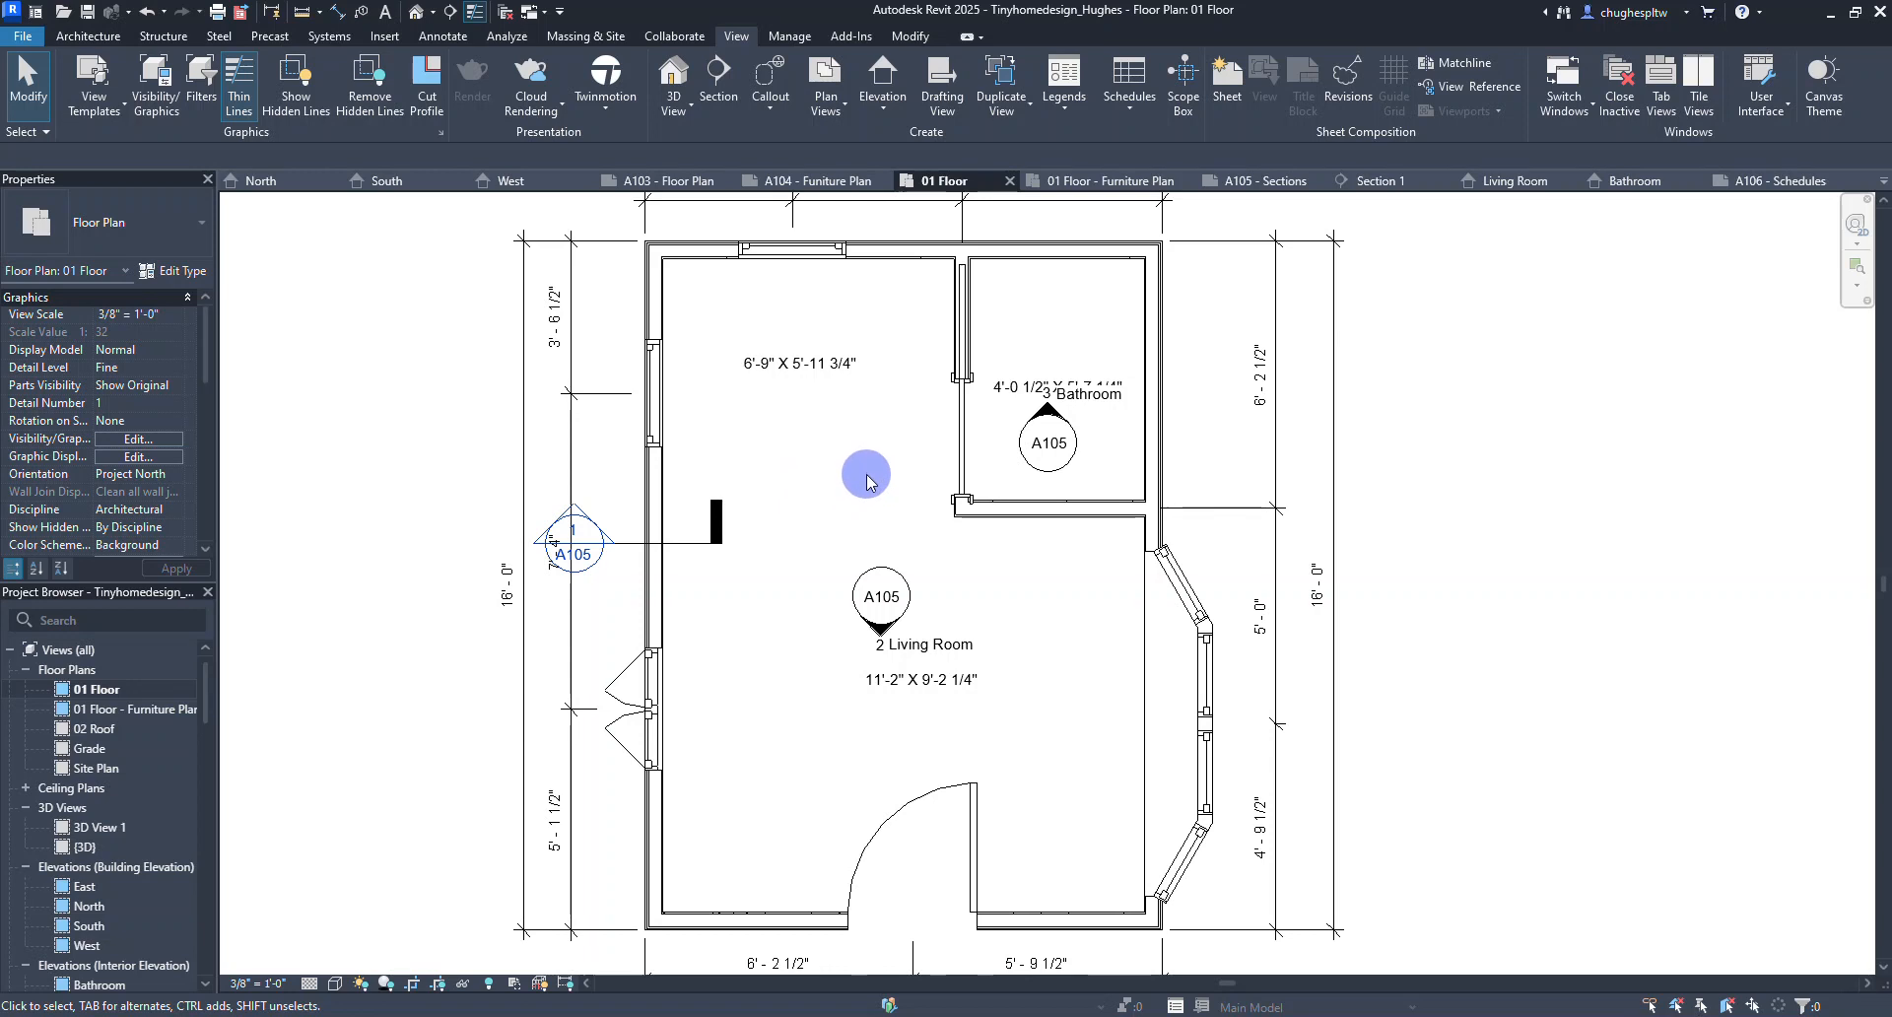
pyautogui.click(116, 36)
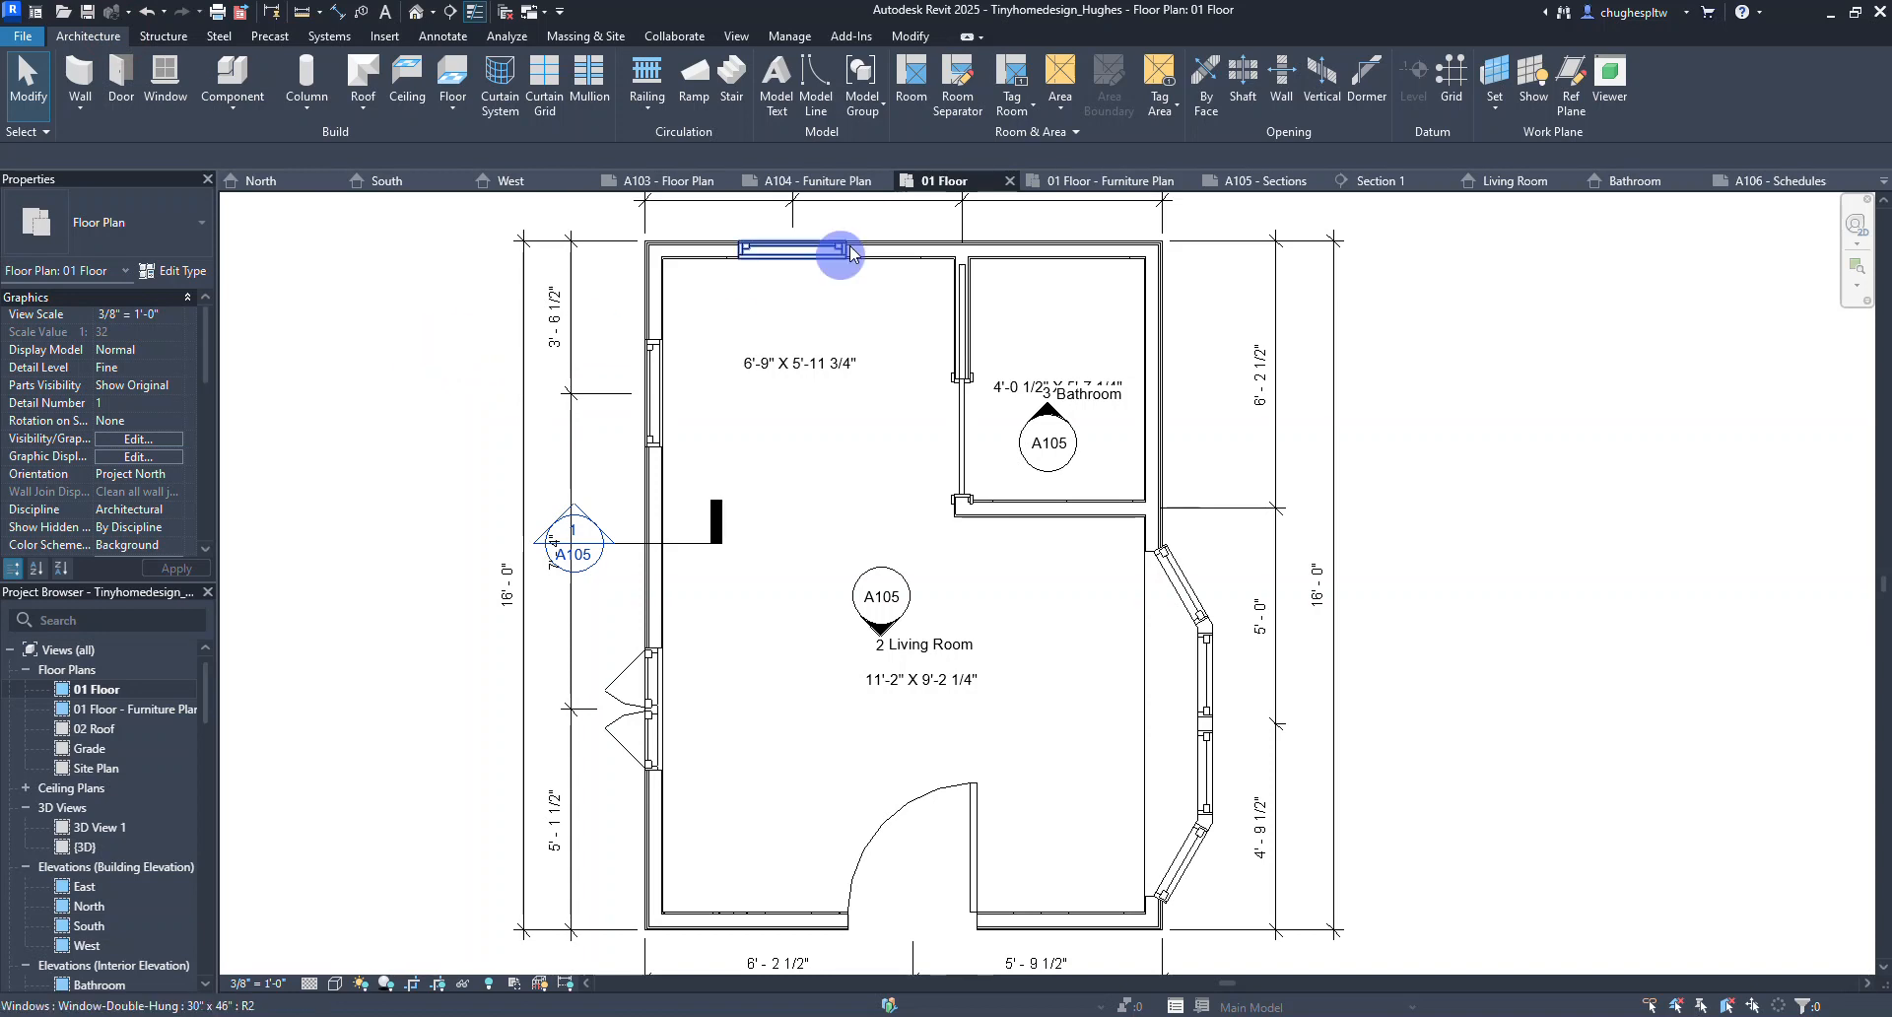
pyautogui.click(955, 102)
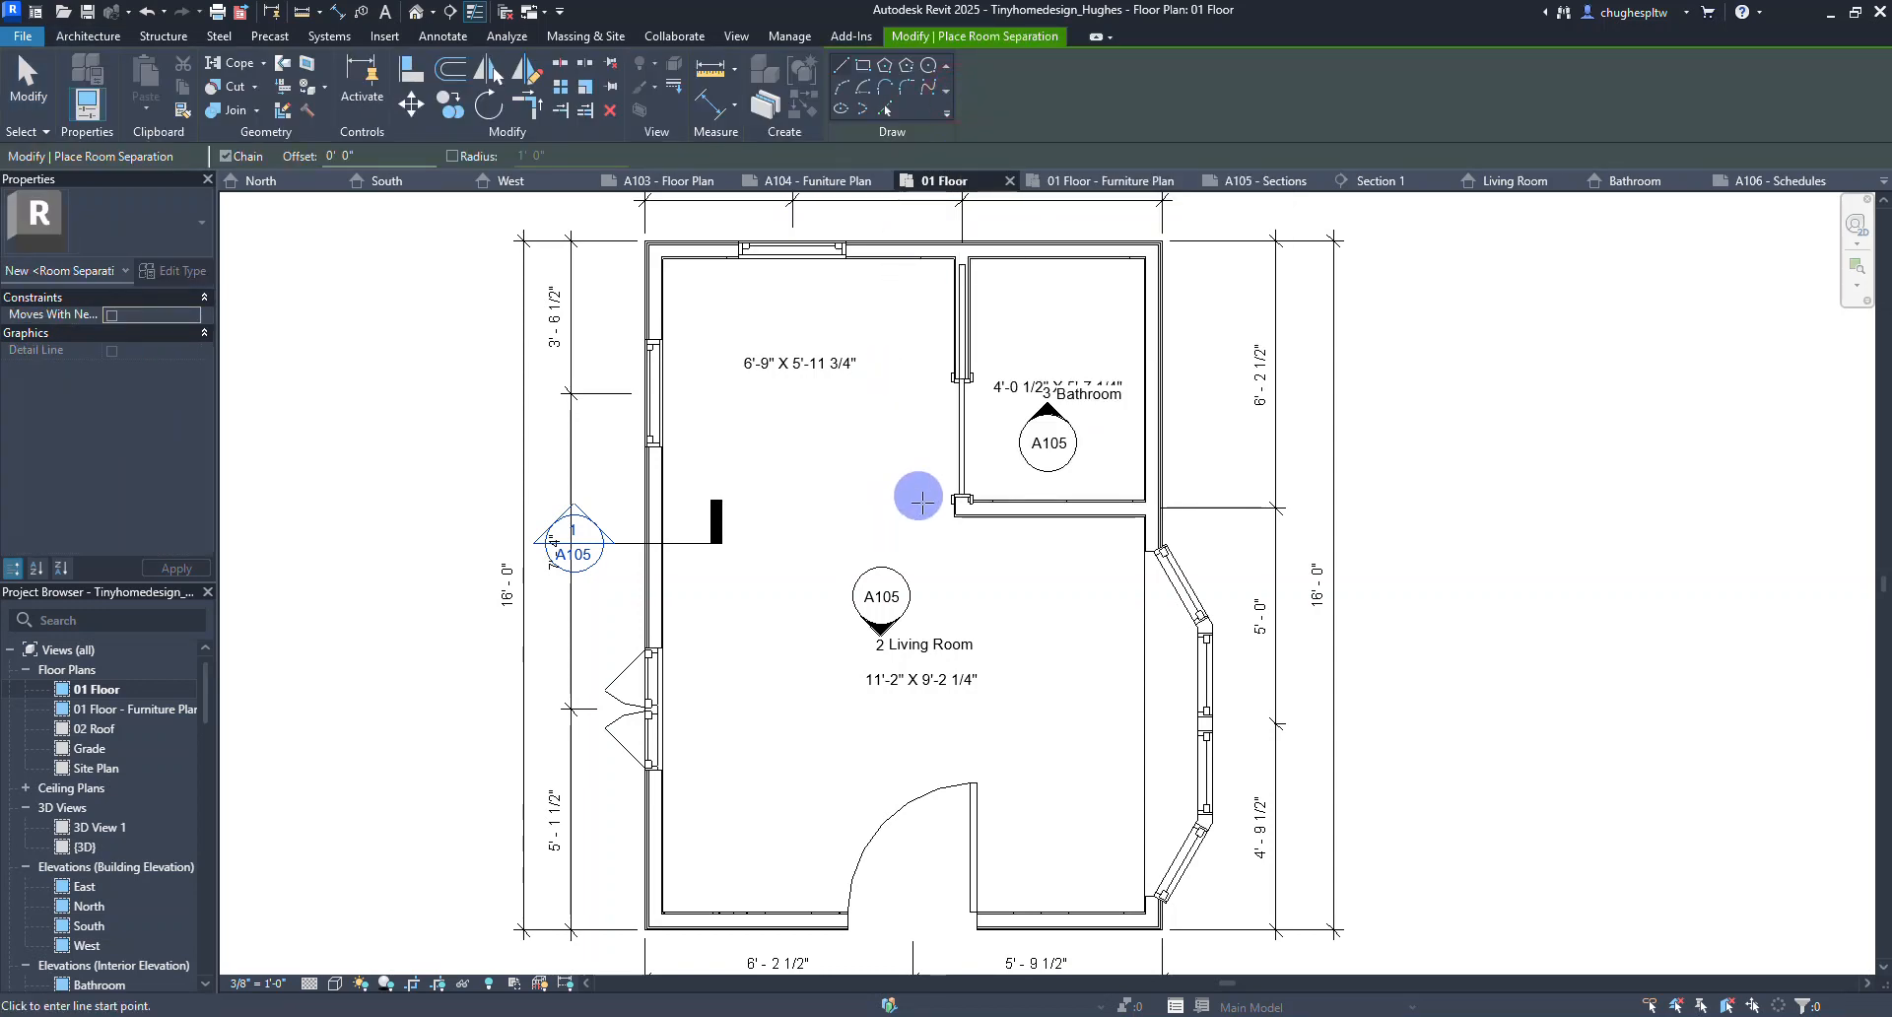
pyautogui.click(953, 514)
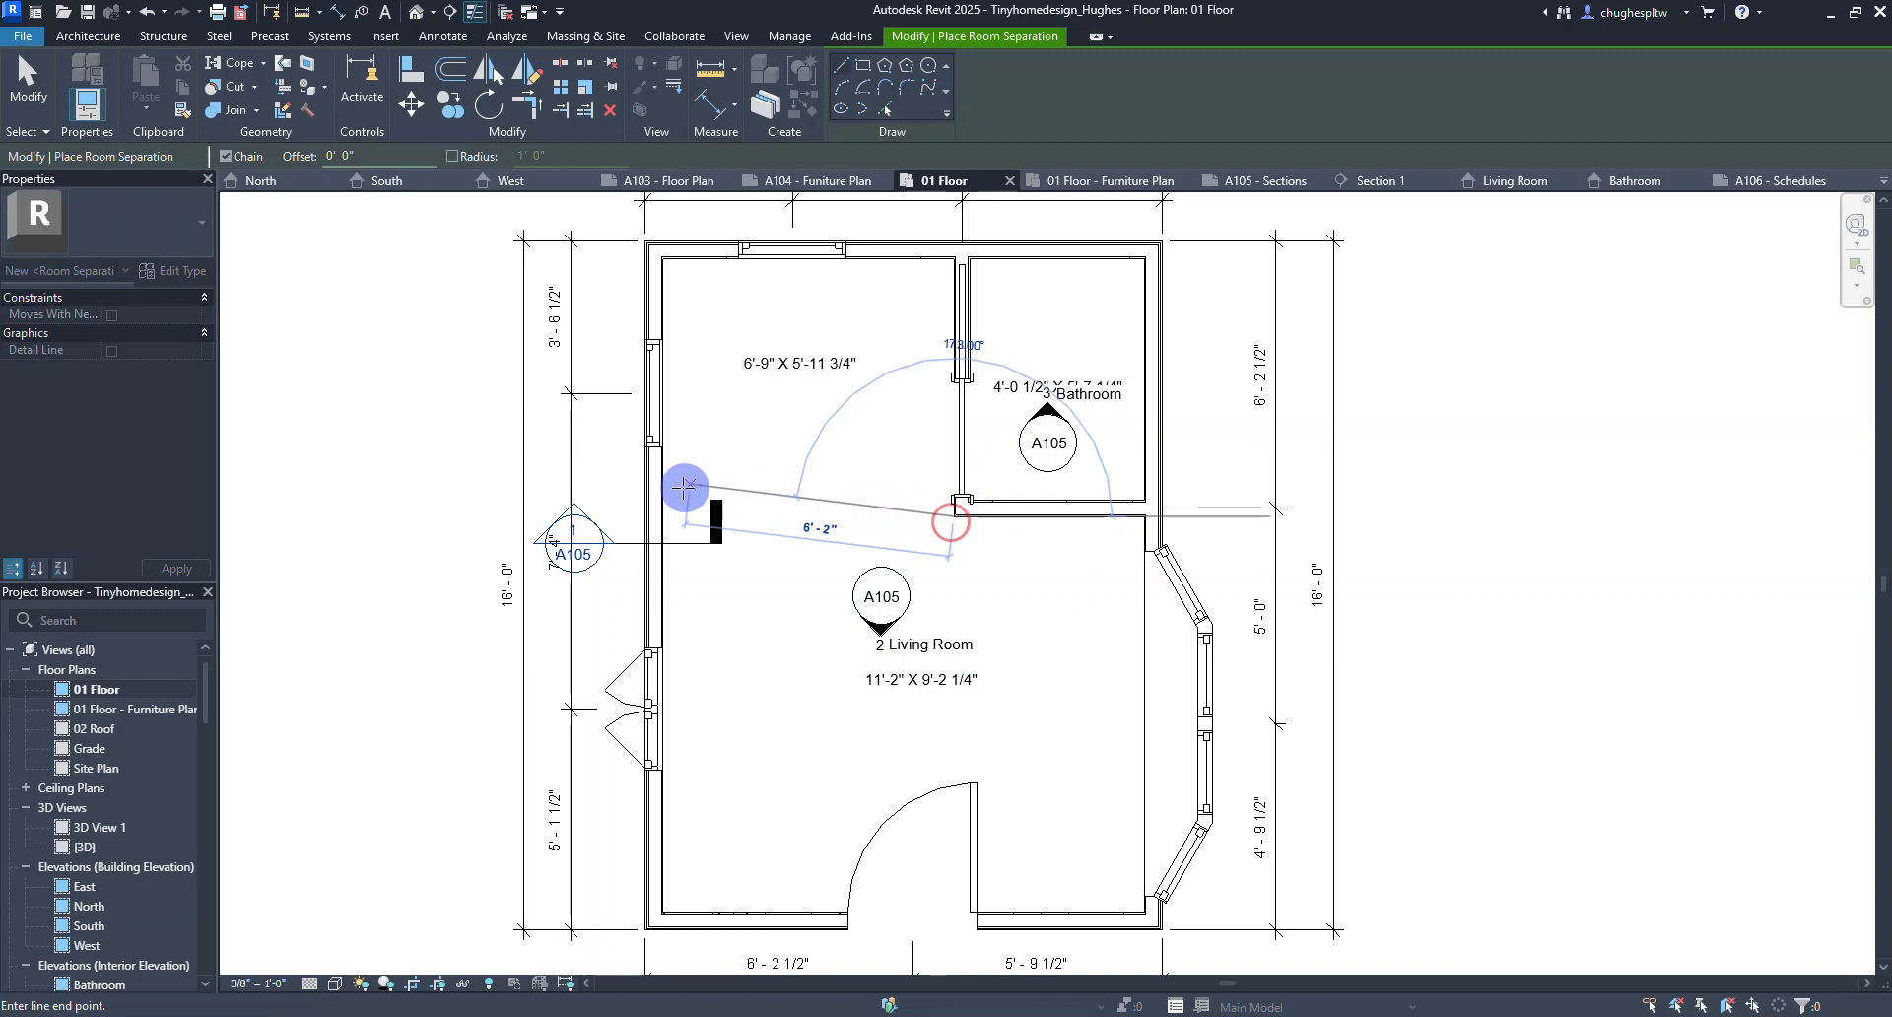
pyautogui.click(662, 515)
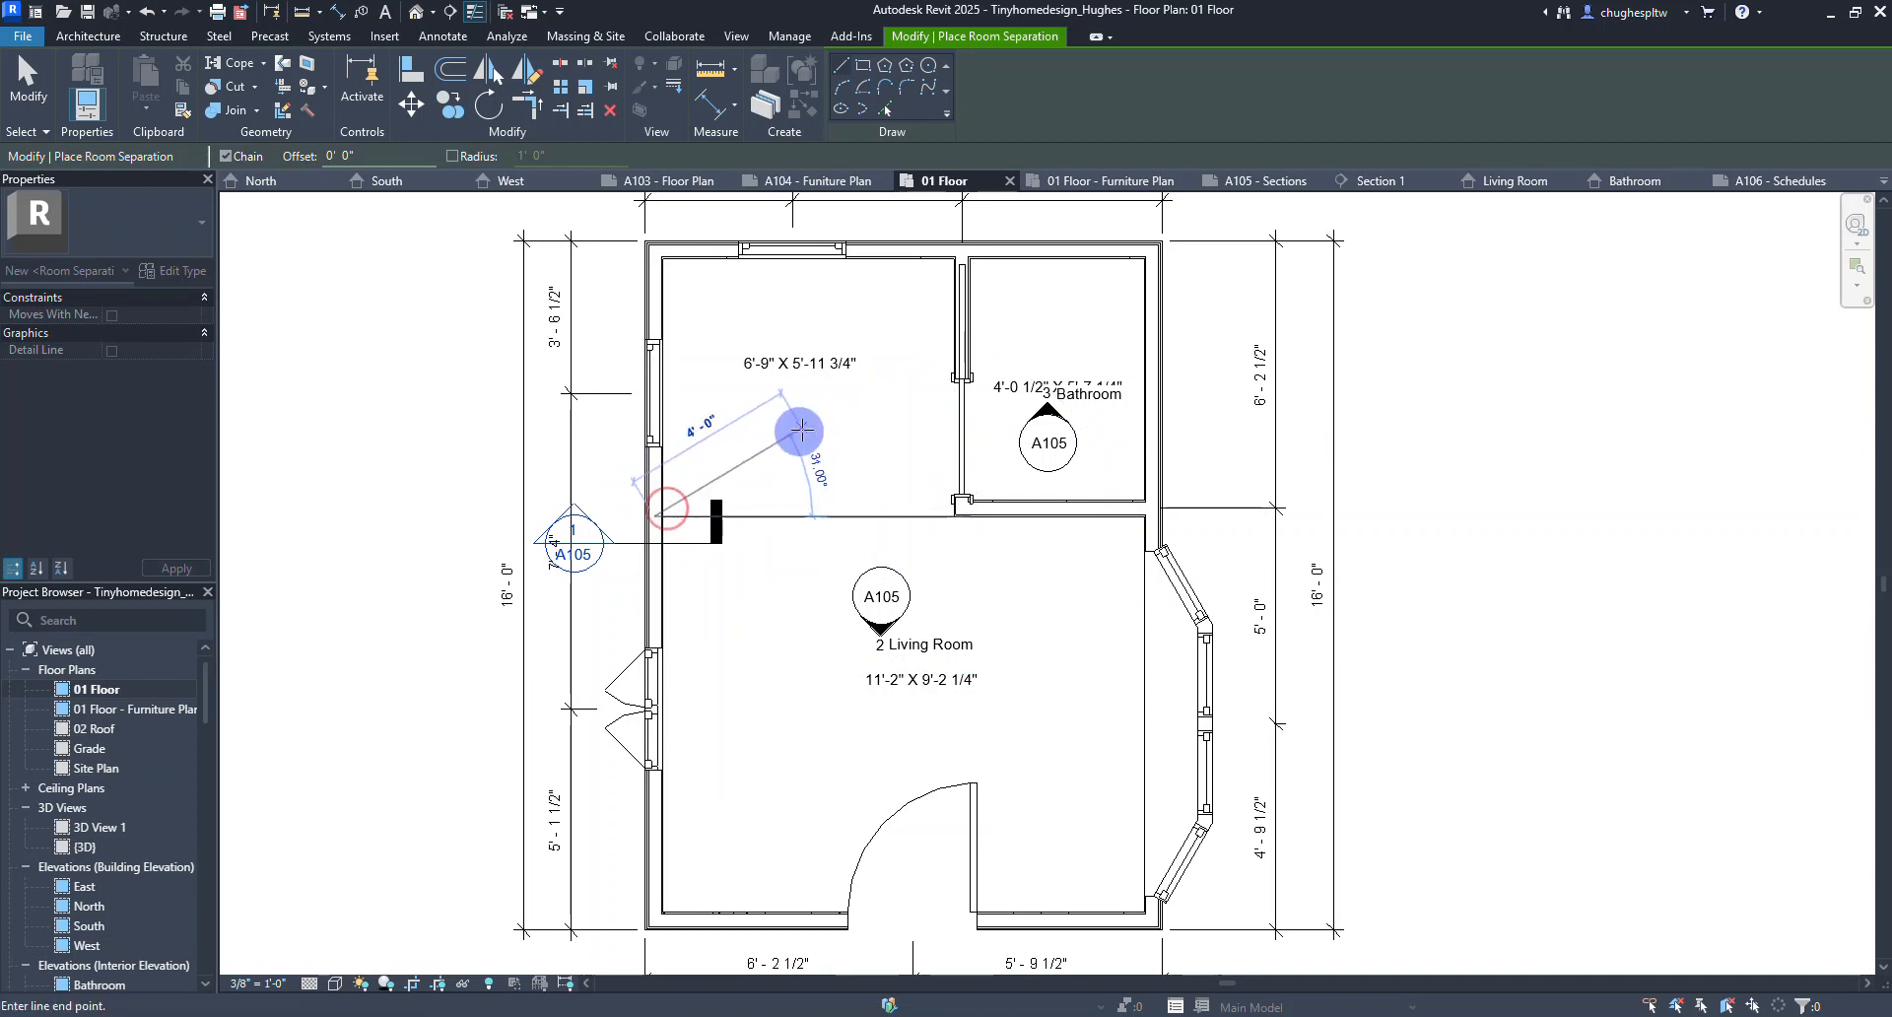
pyautogui.rightClick(803, 430)
pyautogui.click(840, 440)
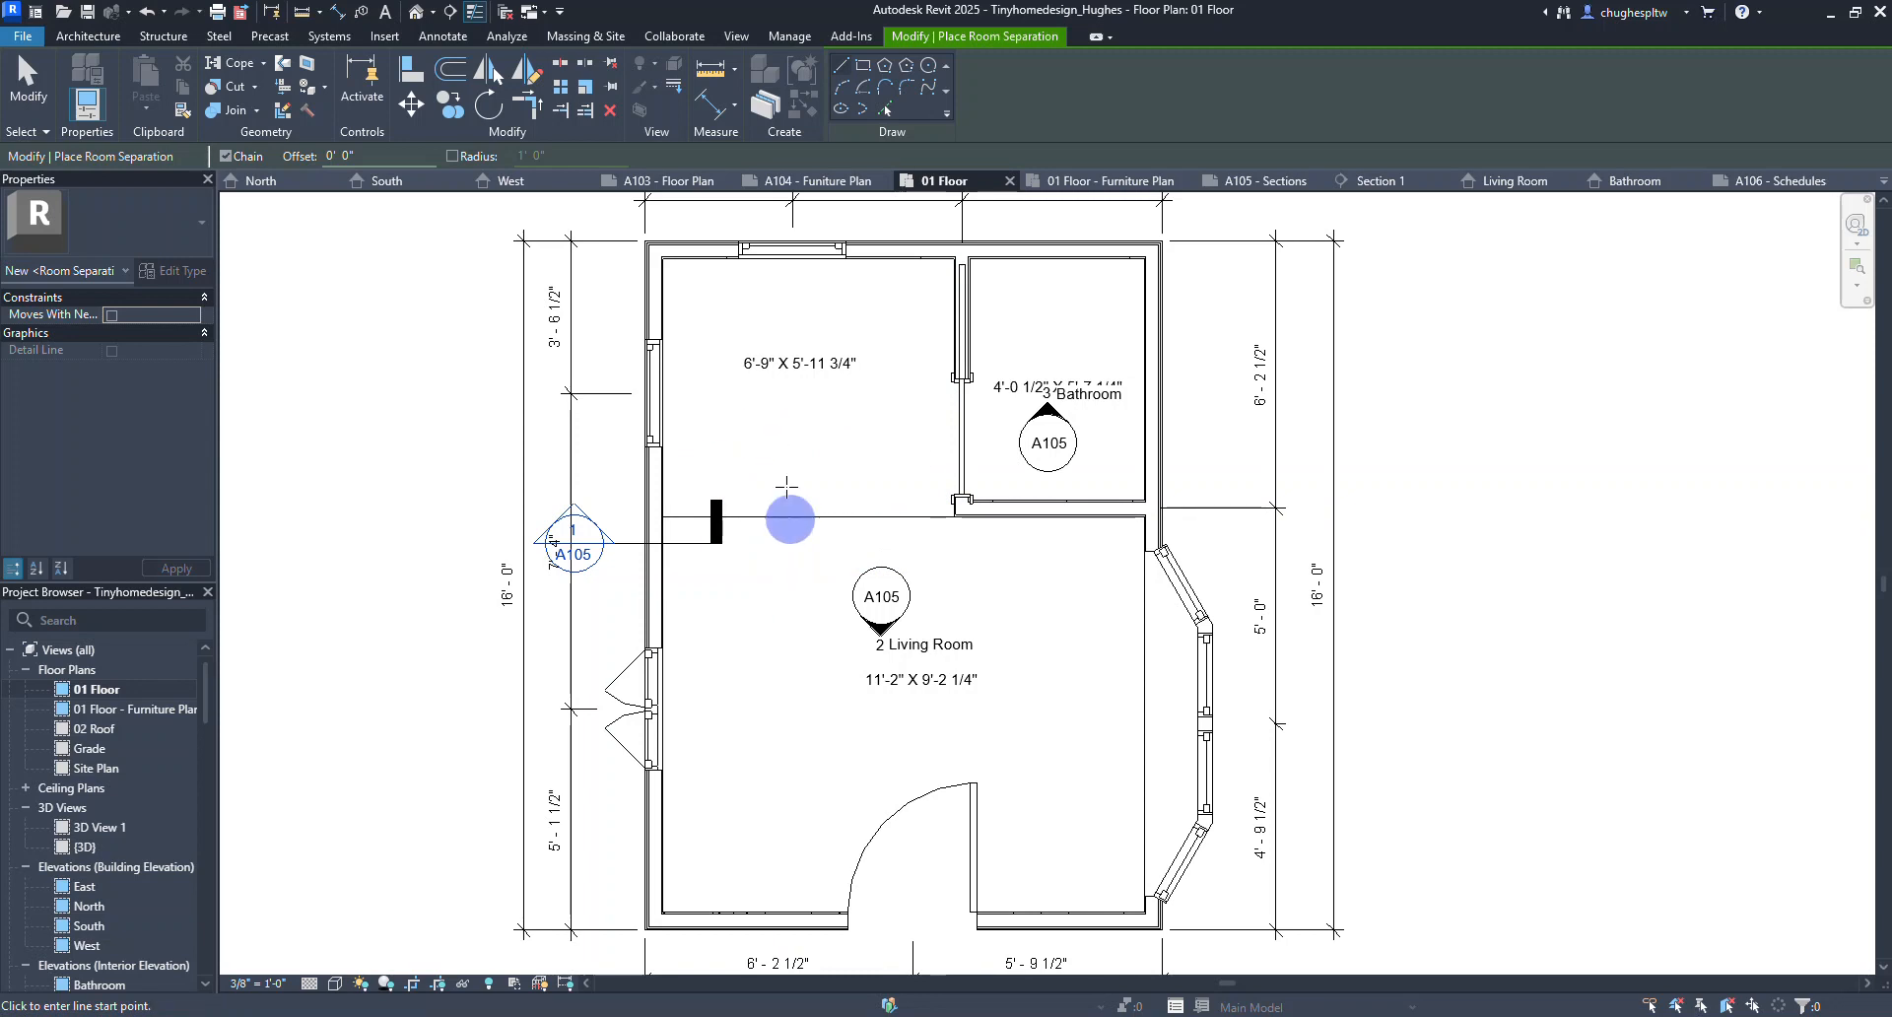
pyautogui.rightClick(774, 456)
pyautogui.click(806, 476)
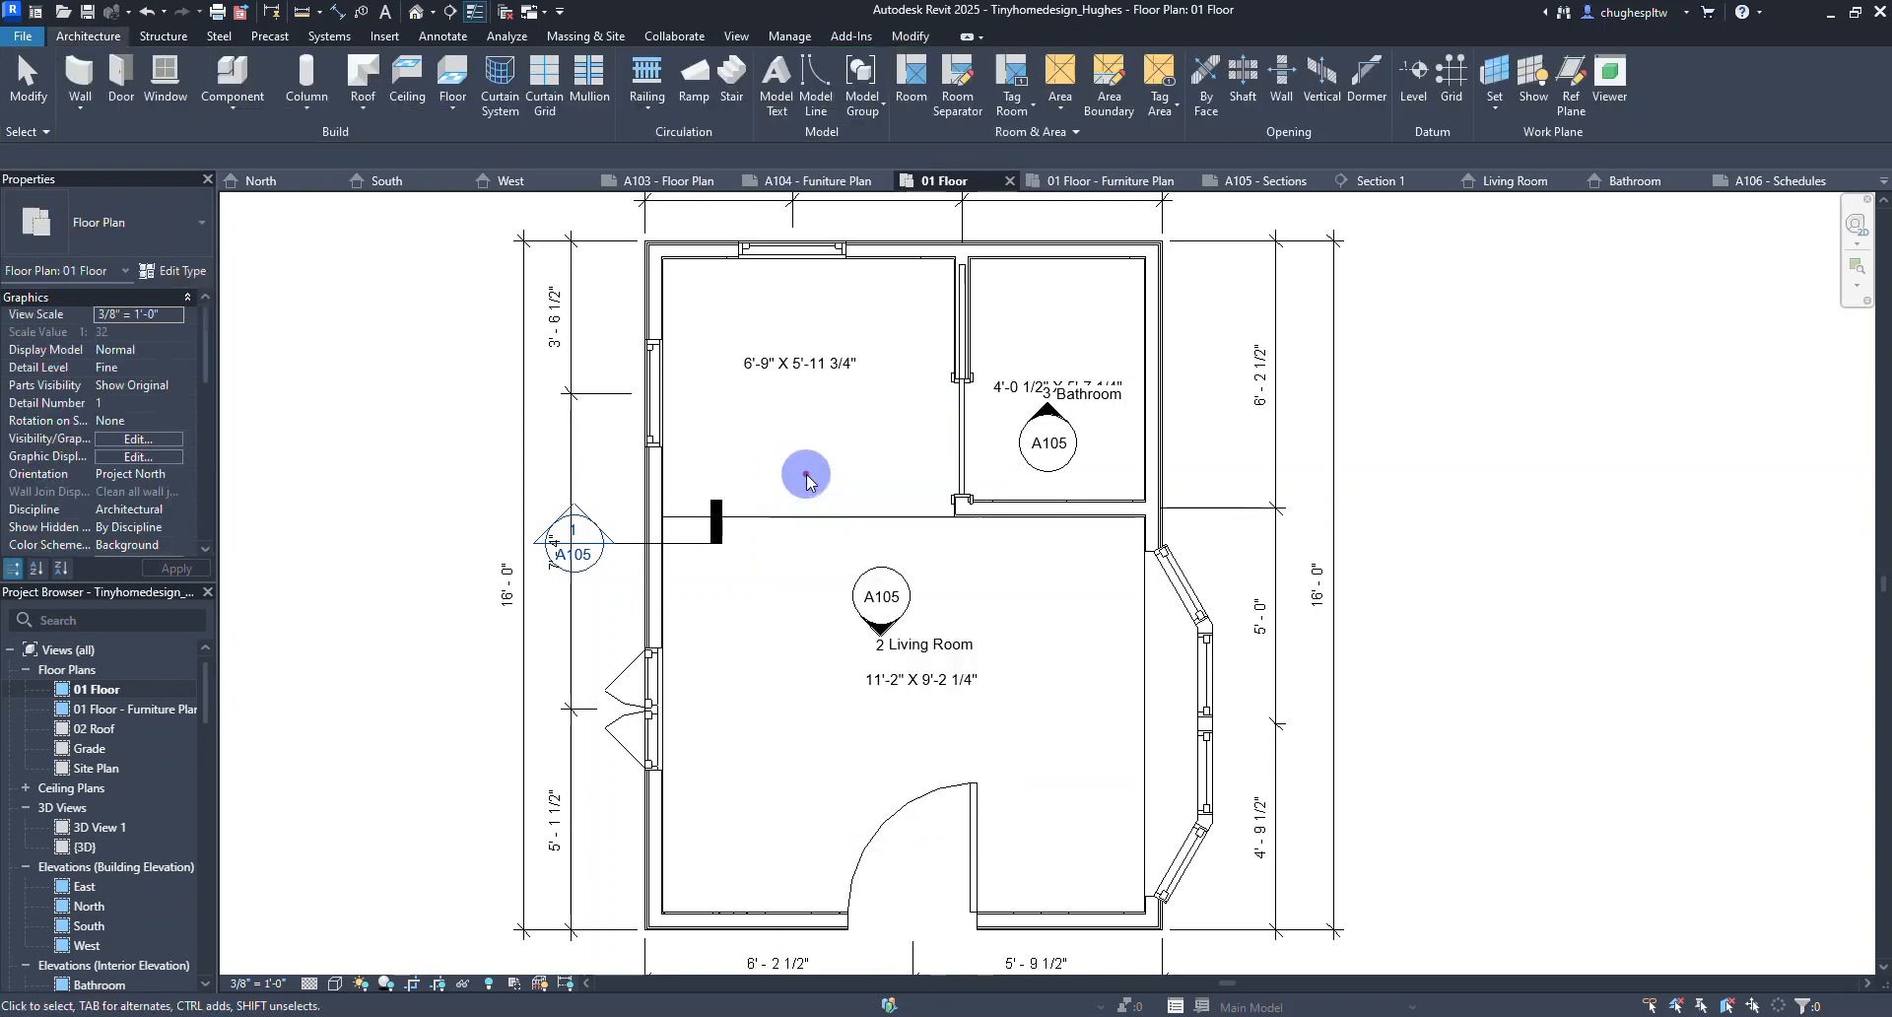
# Place tagged rooms in the area west of the bathroom, the large living area and the bathroom.
pyautogui.click(912, 79)
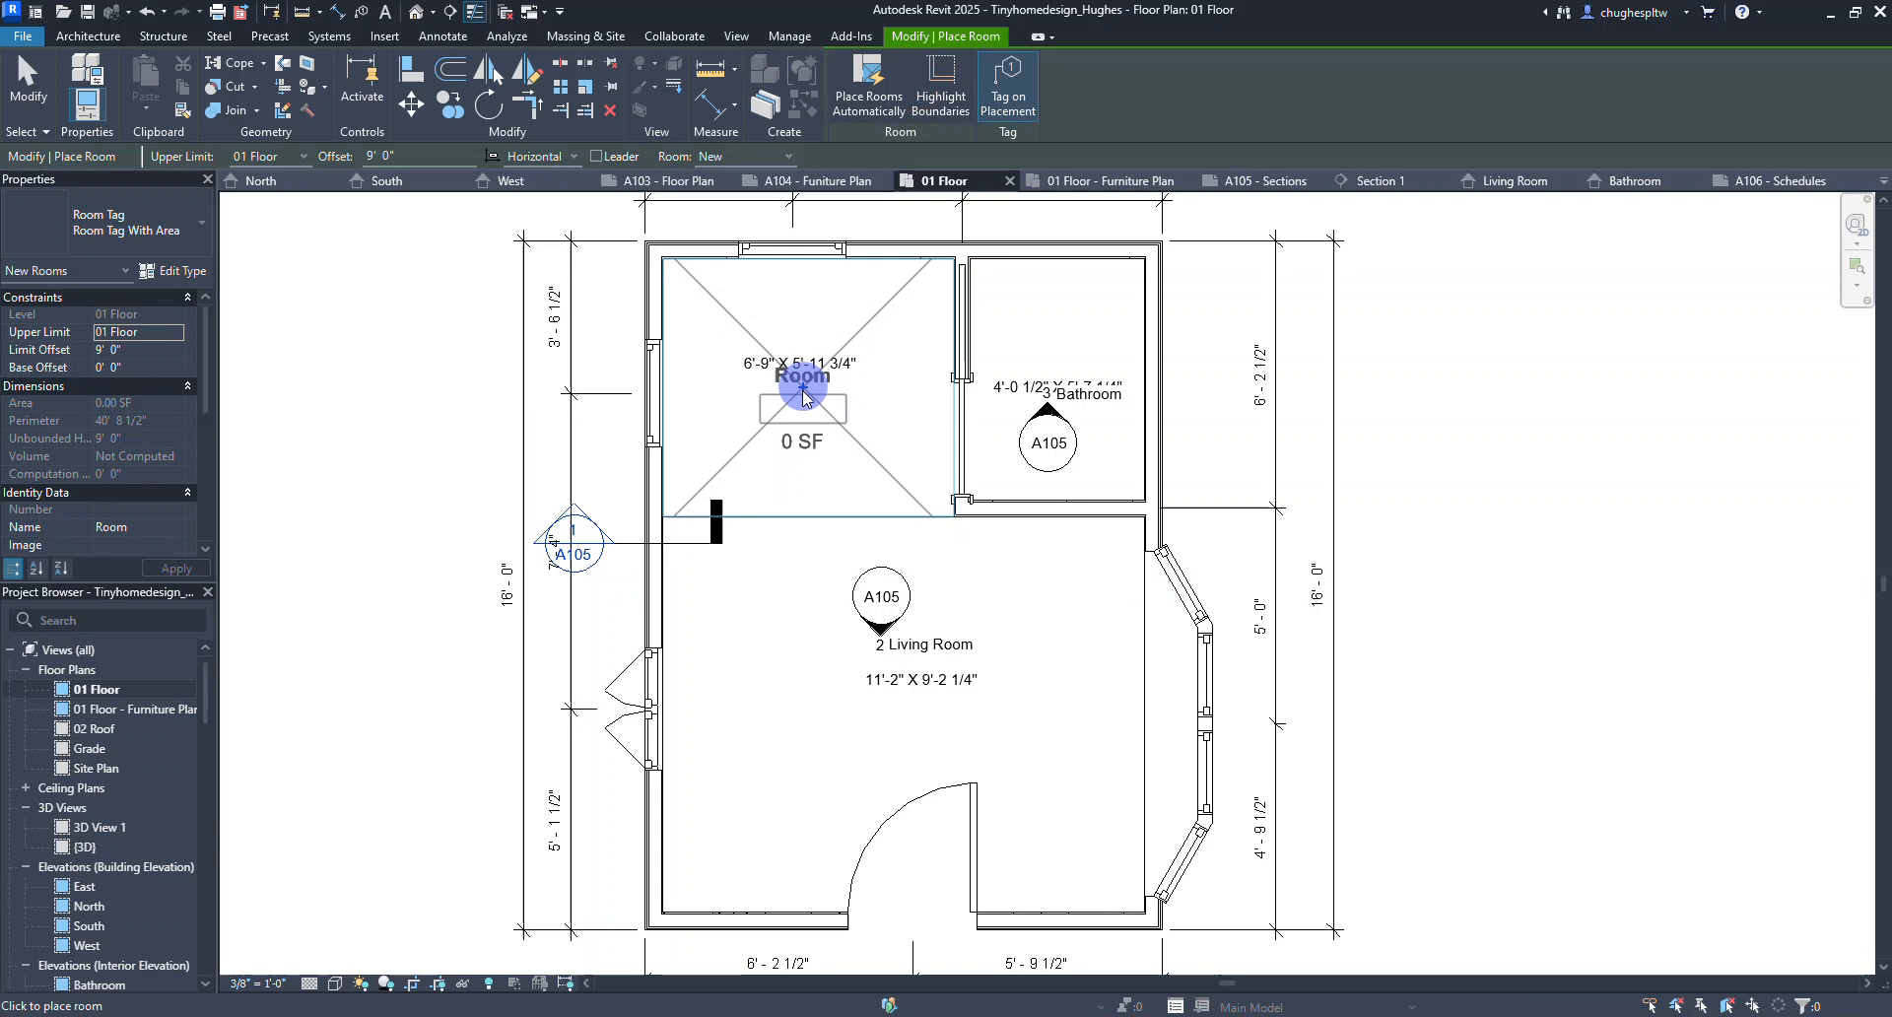
pyautogui.click(798, 404)
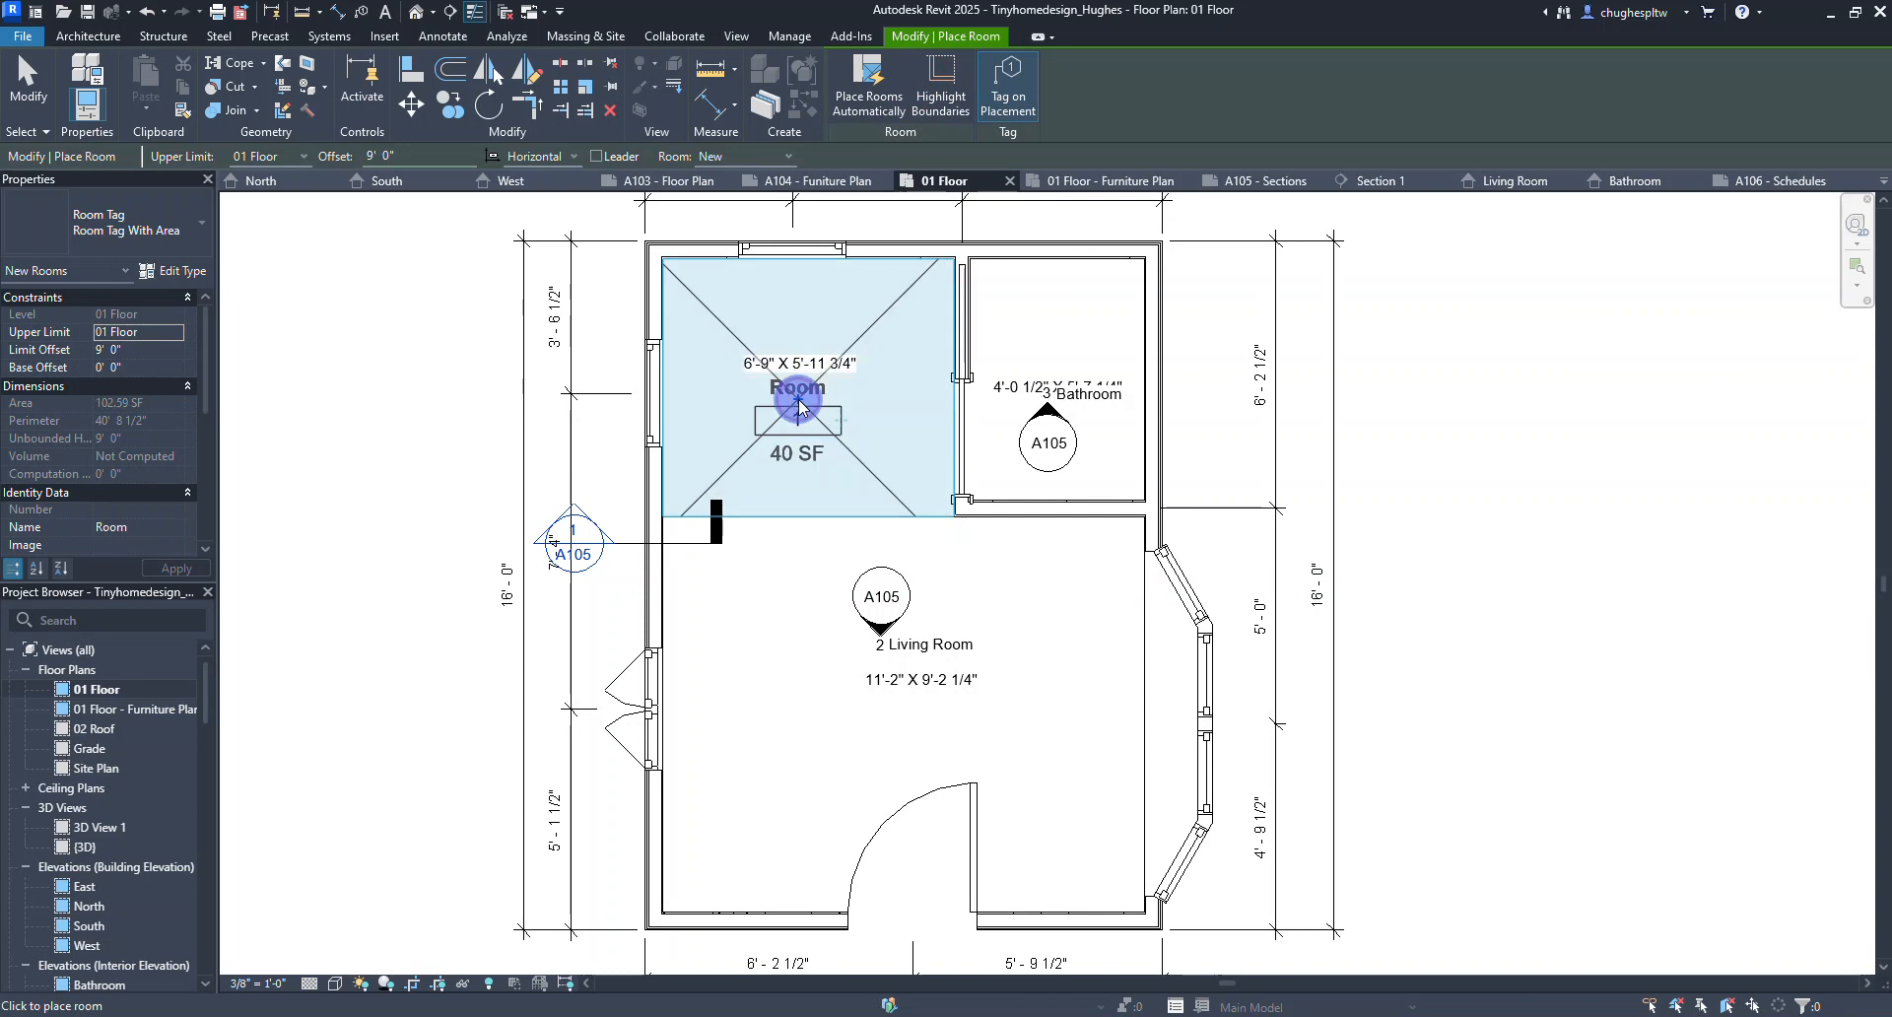
pyautogui.click(815, 683)
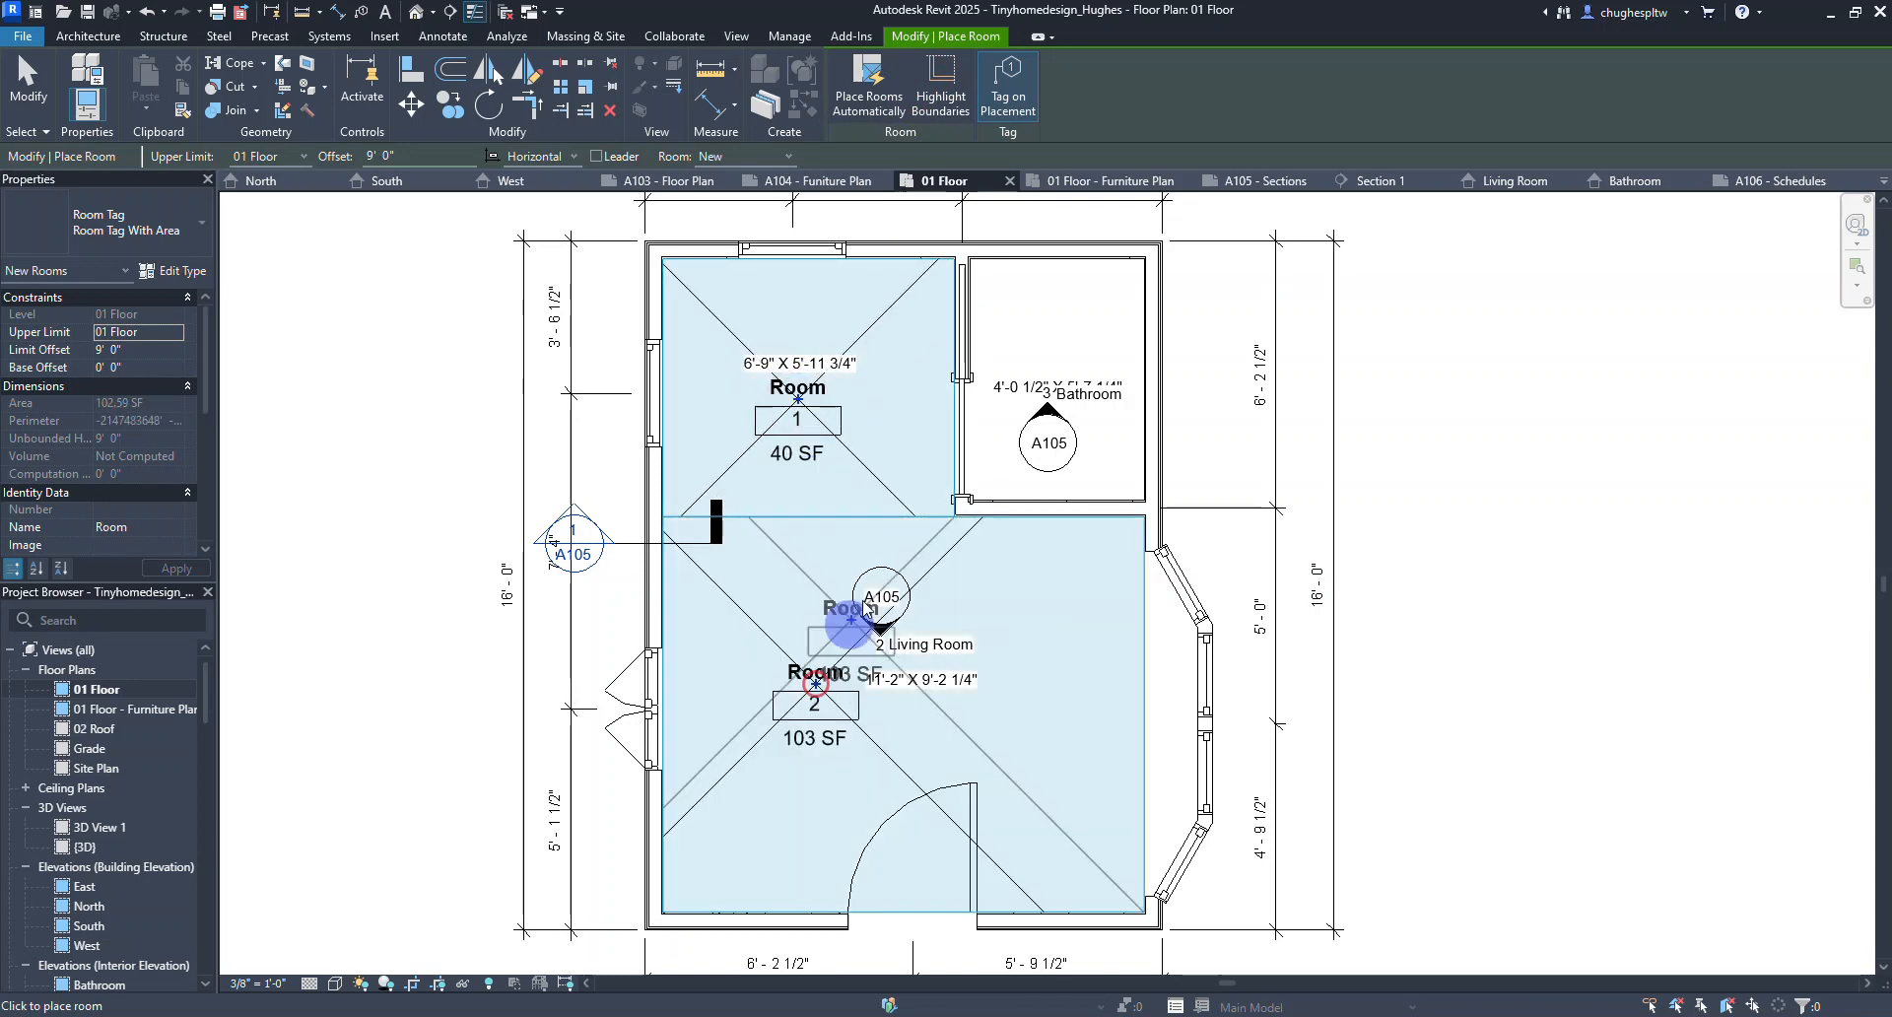
pyautogui.click(1059, 349)
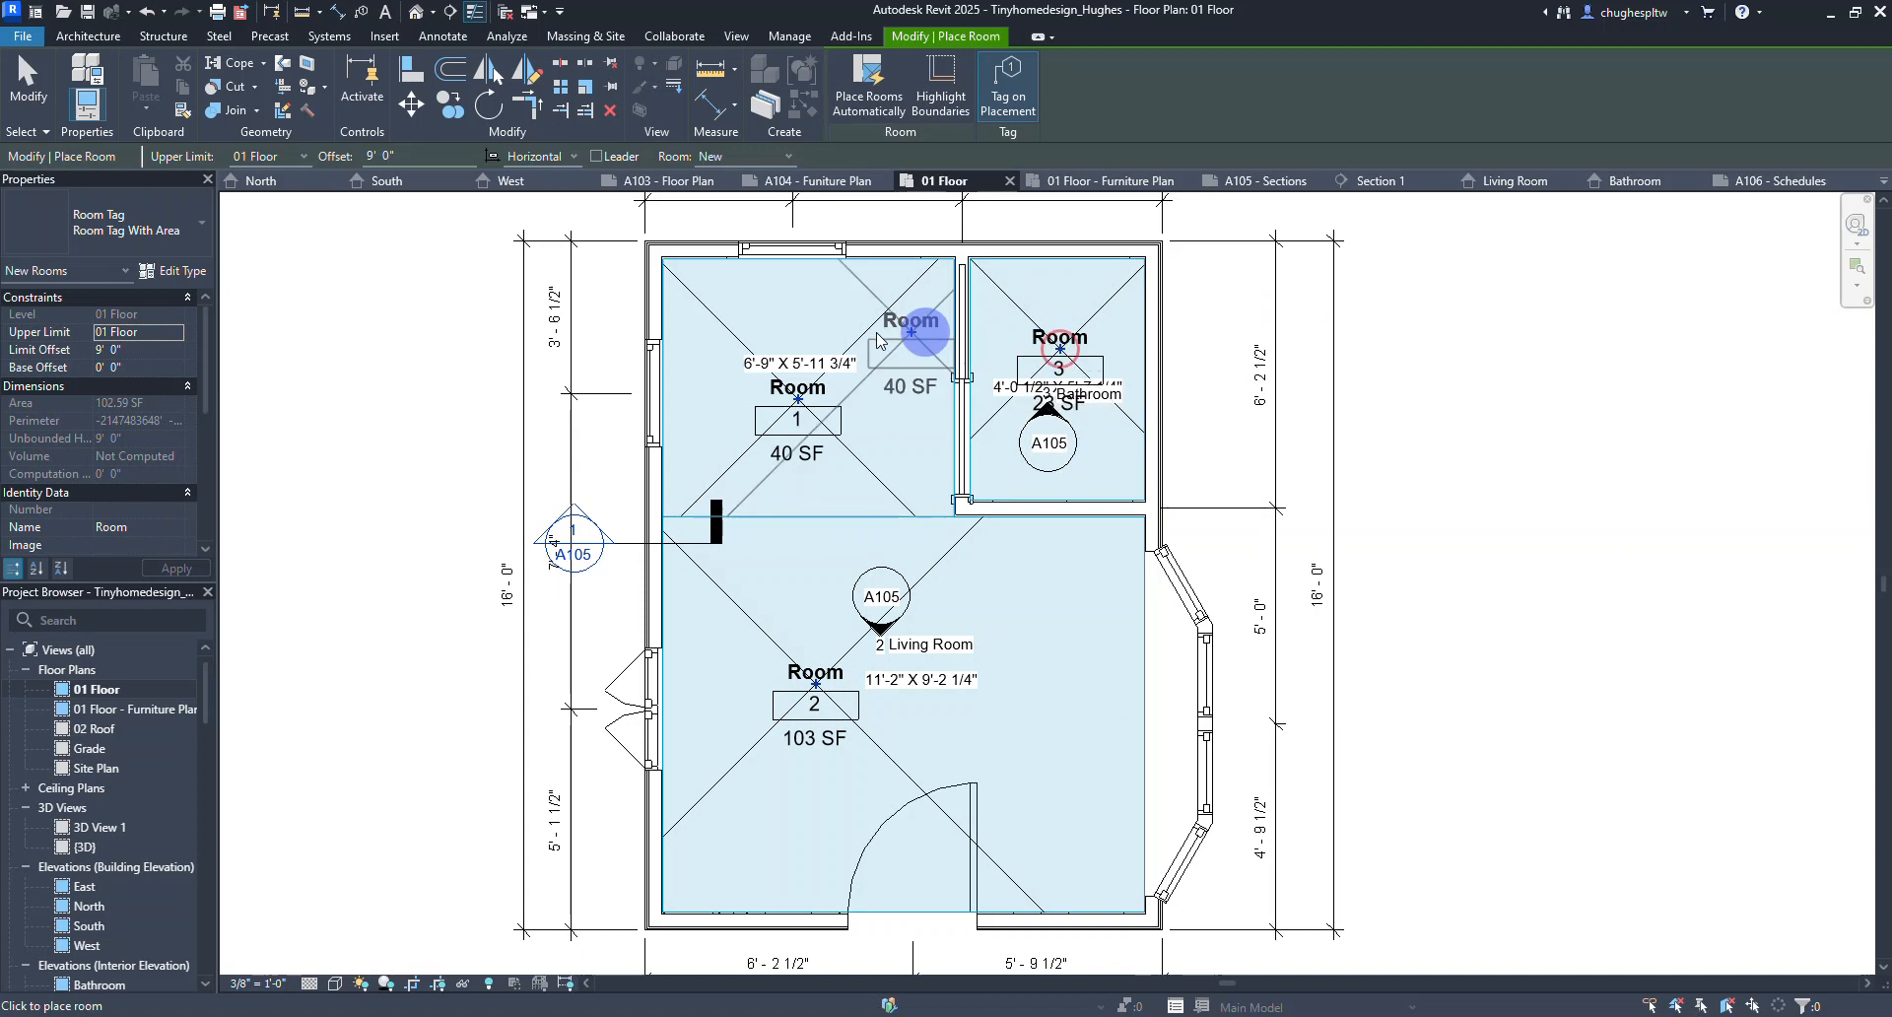
pyautogui.rightClick(421, 347)
pyautogui.click(431, 359)
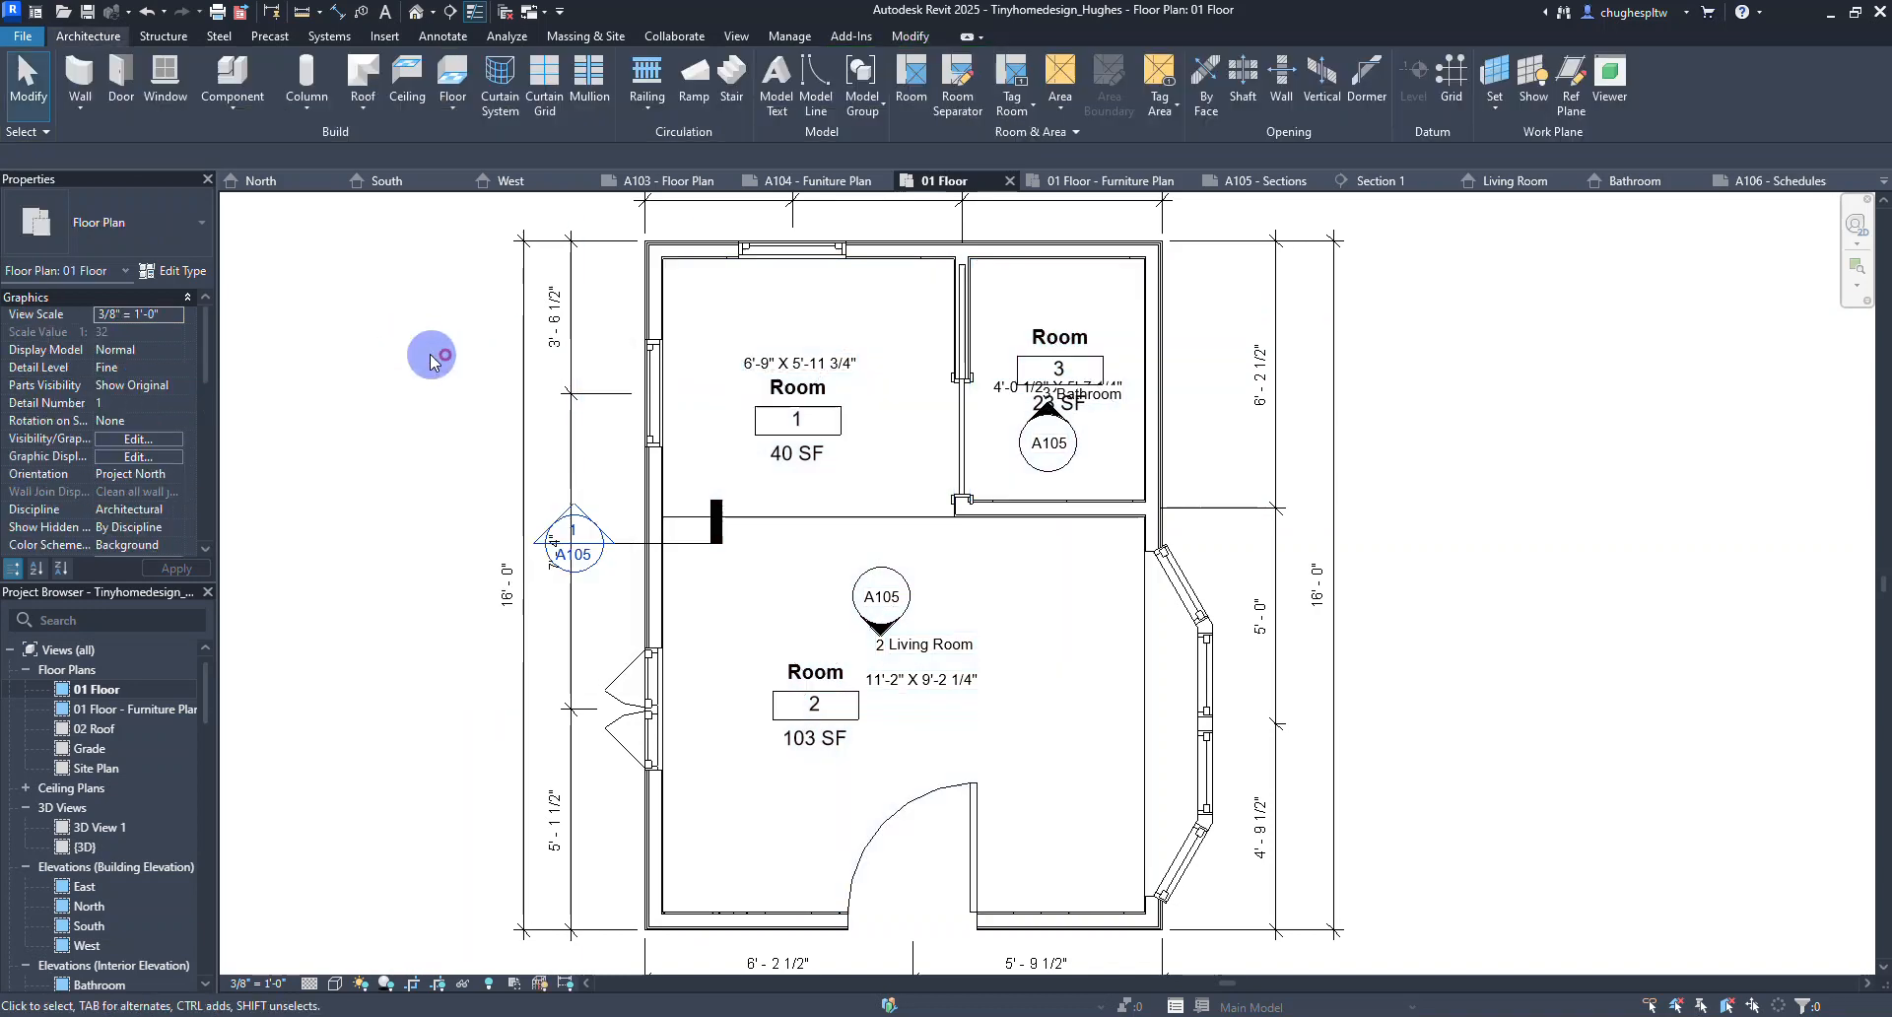
pyautogui.rightClick(433, 360)
pyautogui.click(446, 365)
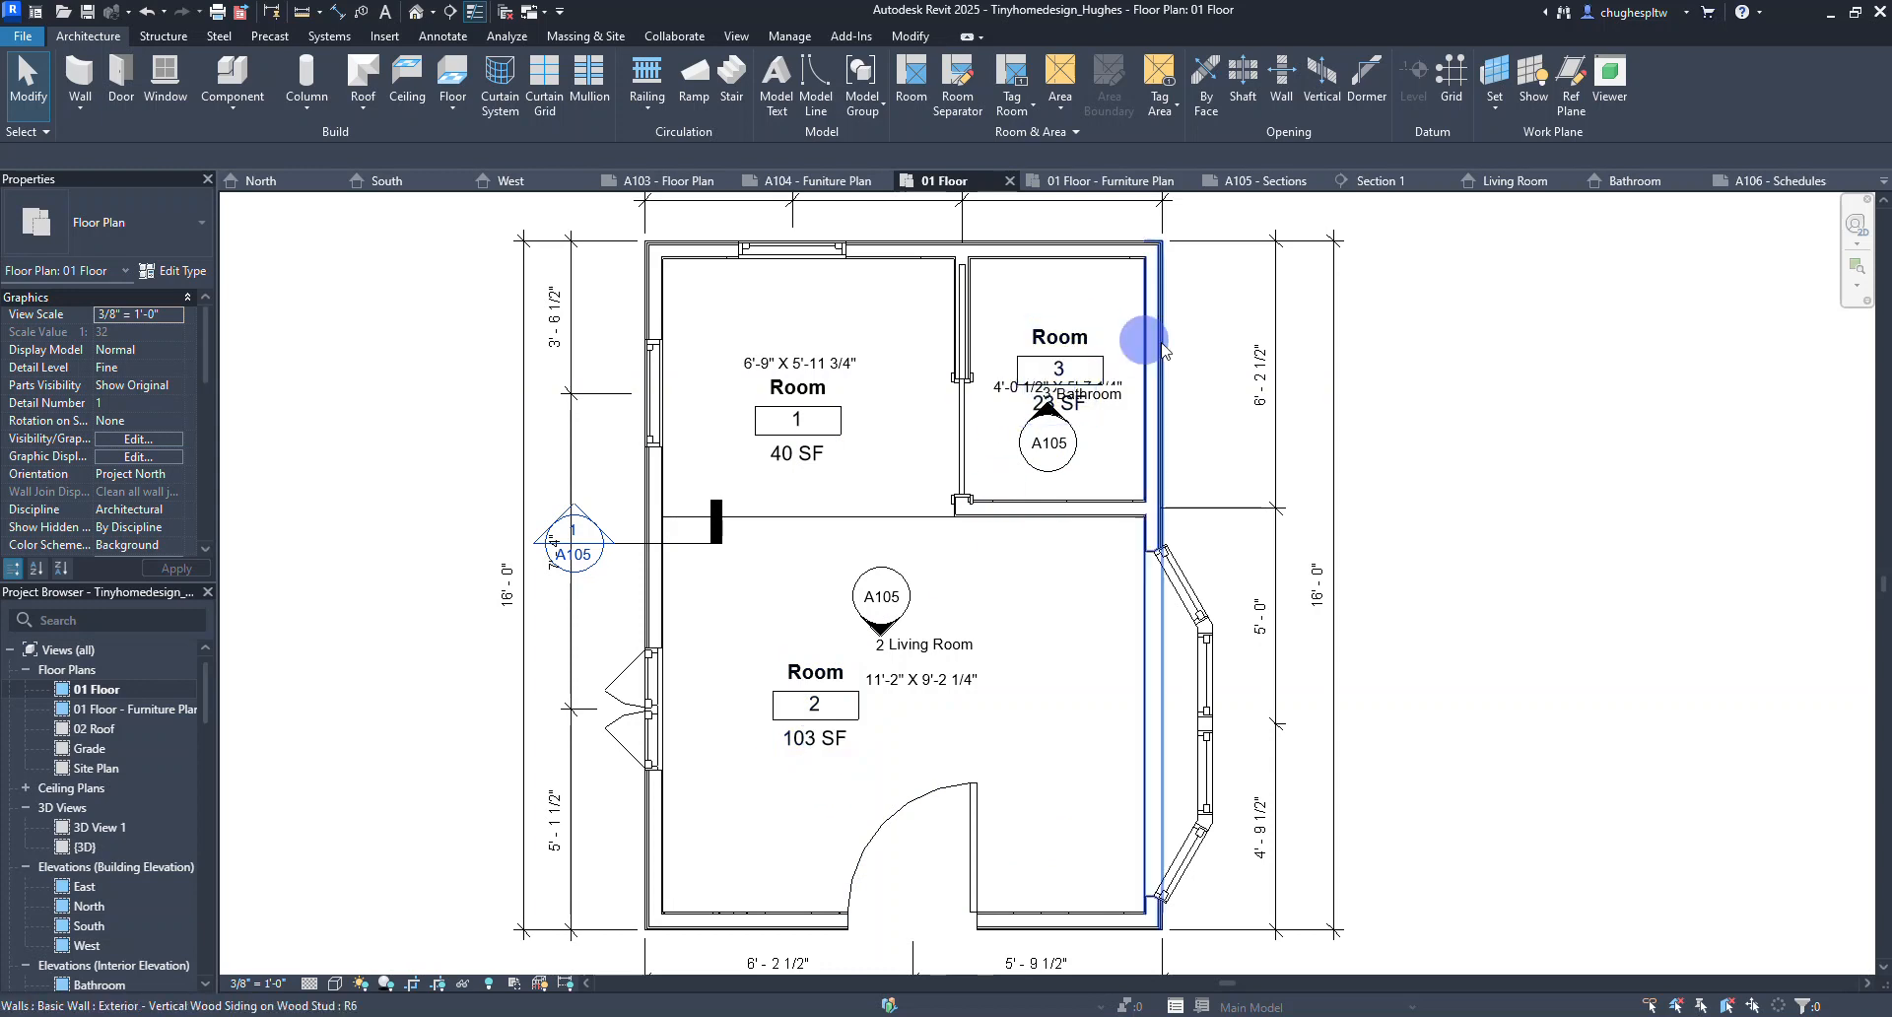
# Move the size text notes in the bathroom and the room beside it up, clear above their room tags.
pyautogui.scroll(3, 1163, 347)
pyautogui.scroll(-2, 1133, 358)
pyautogui.click(823, 475)
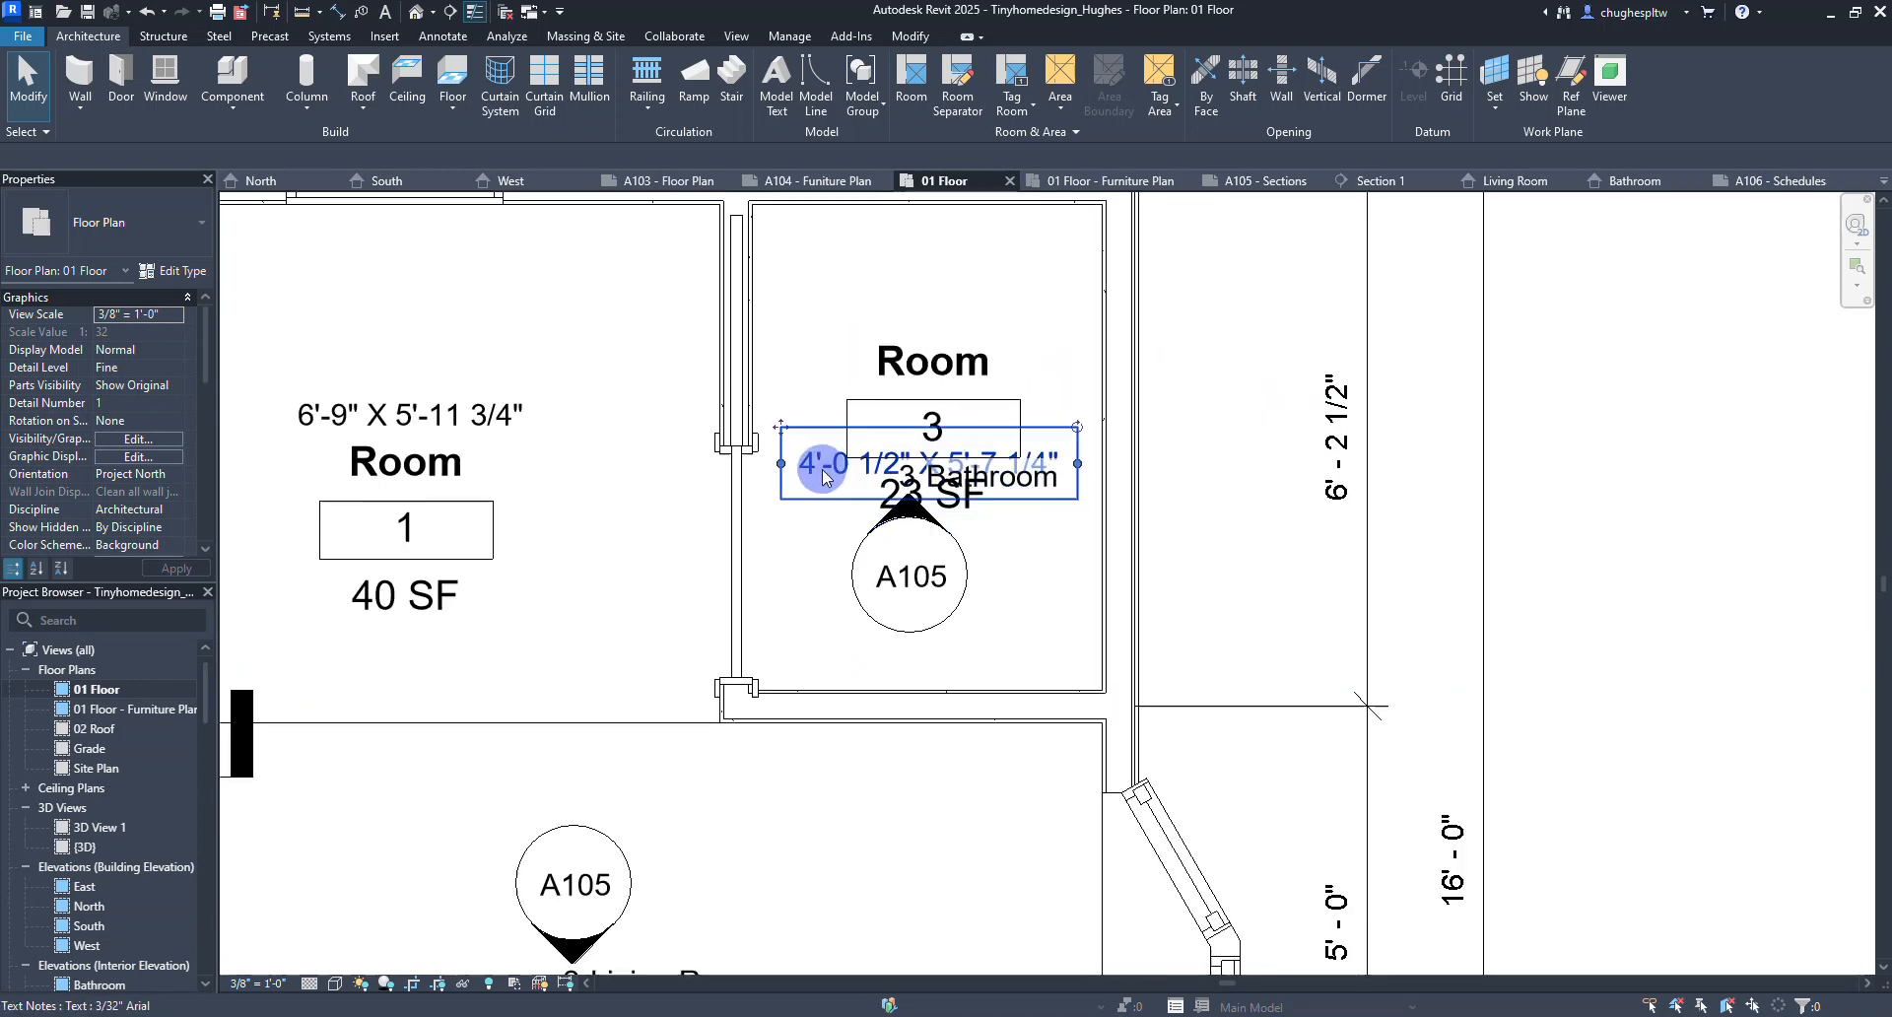
pyautogui.moveTo(823, 475); pyautogui.dragTo(818, 273)
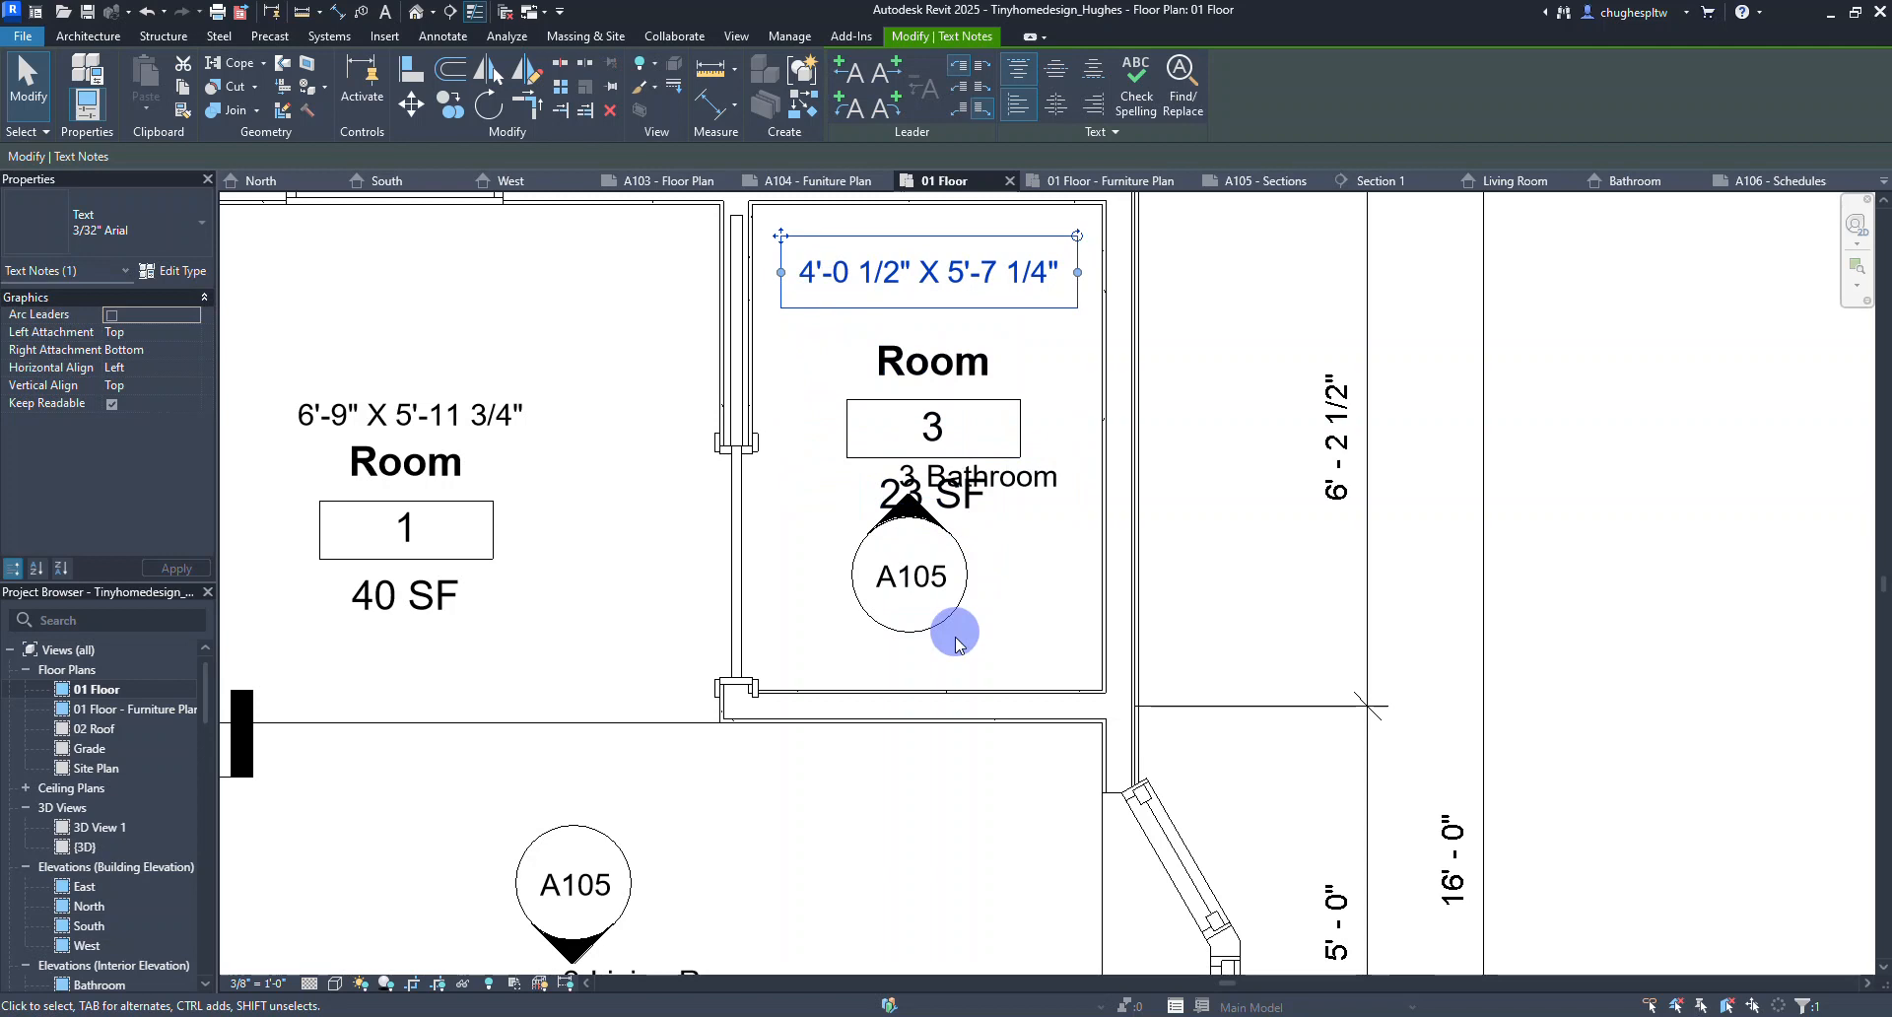
pyautogui.moveTo(578, 638); pyautogui.dragTo(861, 566, button='middle')
pyautogui.scroll(-1, 861, 565)
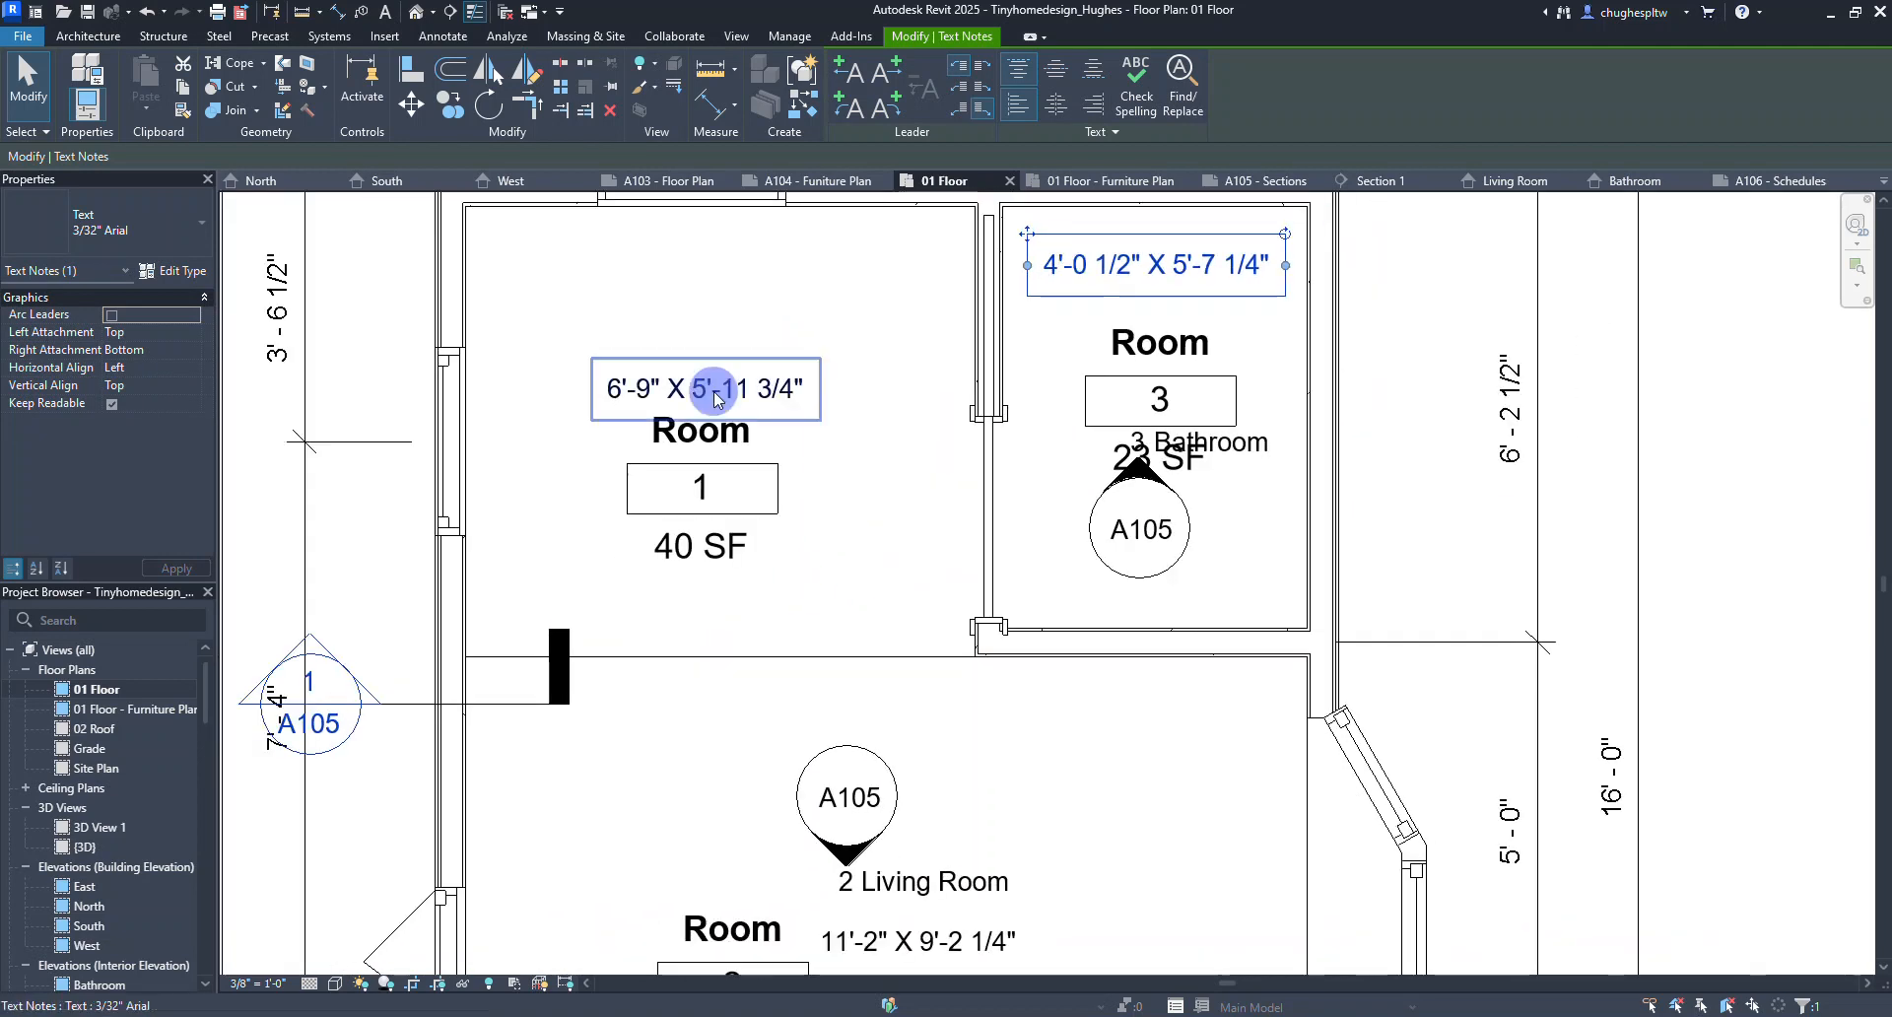
pyautogui.moveTo(725, 392); pyautogui.dragTo(739, 296)
pyautogui.click(851, 522)
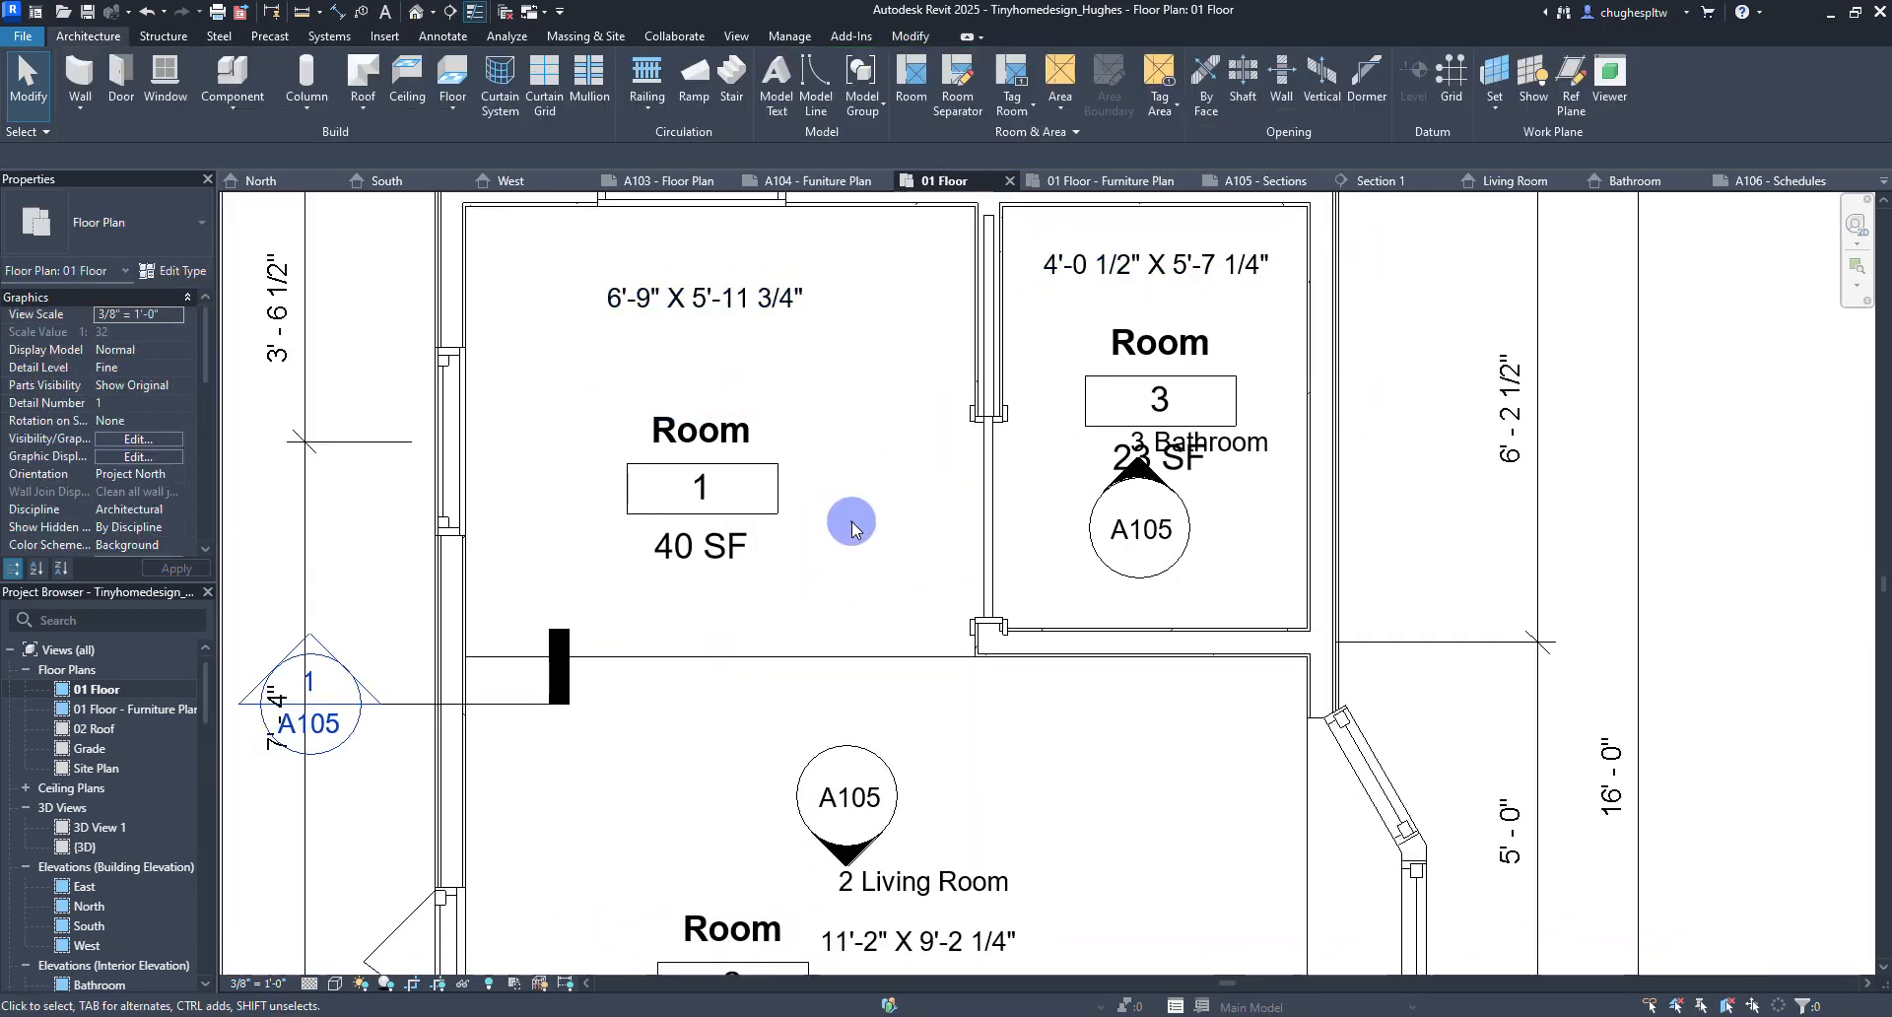
# Rename room 2 in the large lower area as "Living Room" on its room tag.
pyautogui.scroll(-1, 844, 524)
pyautogui.moveTo(856, 550); pyautogui.dragTo(805, 380, button='middle')
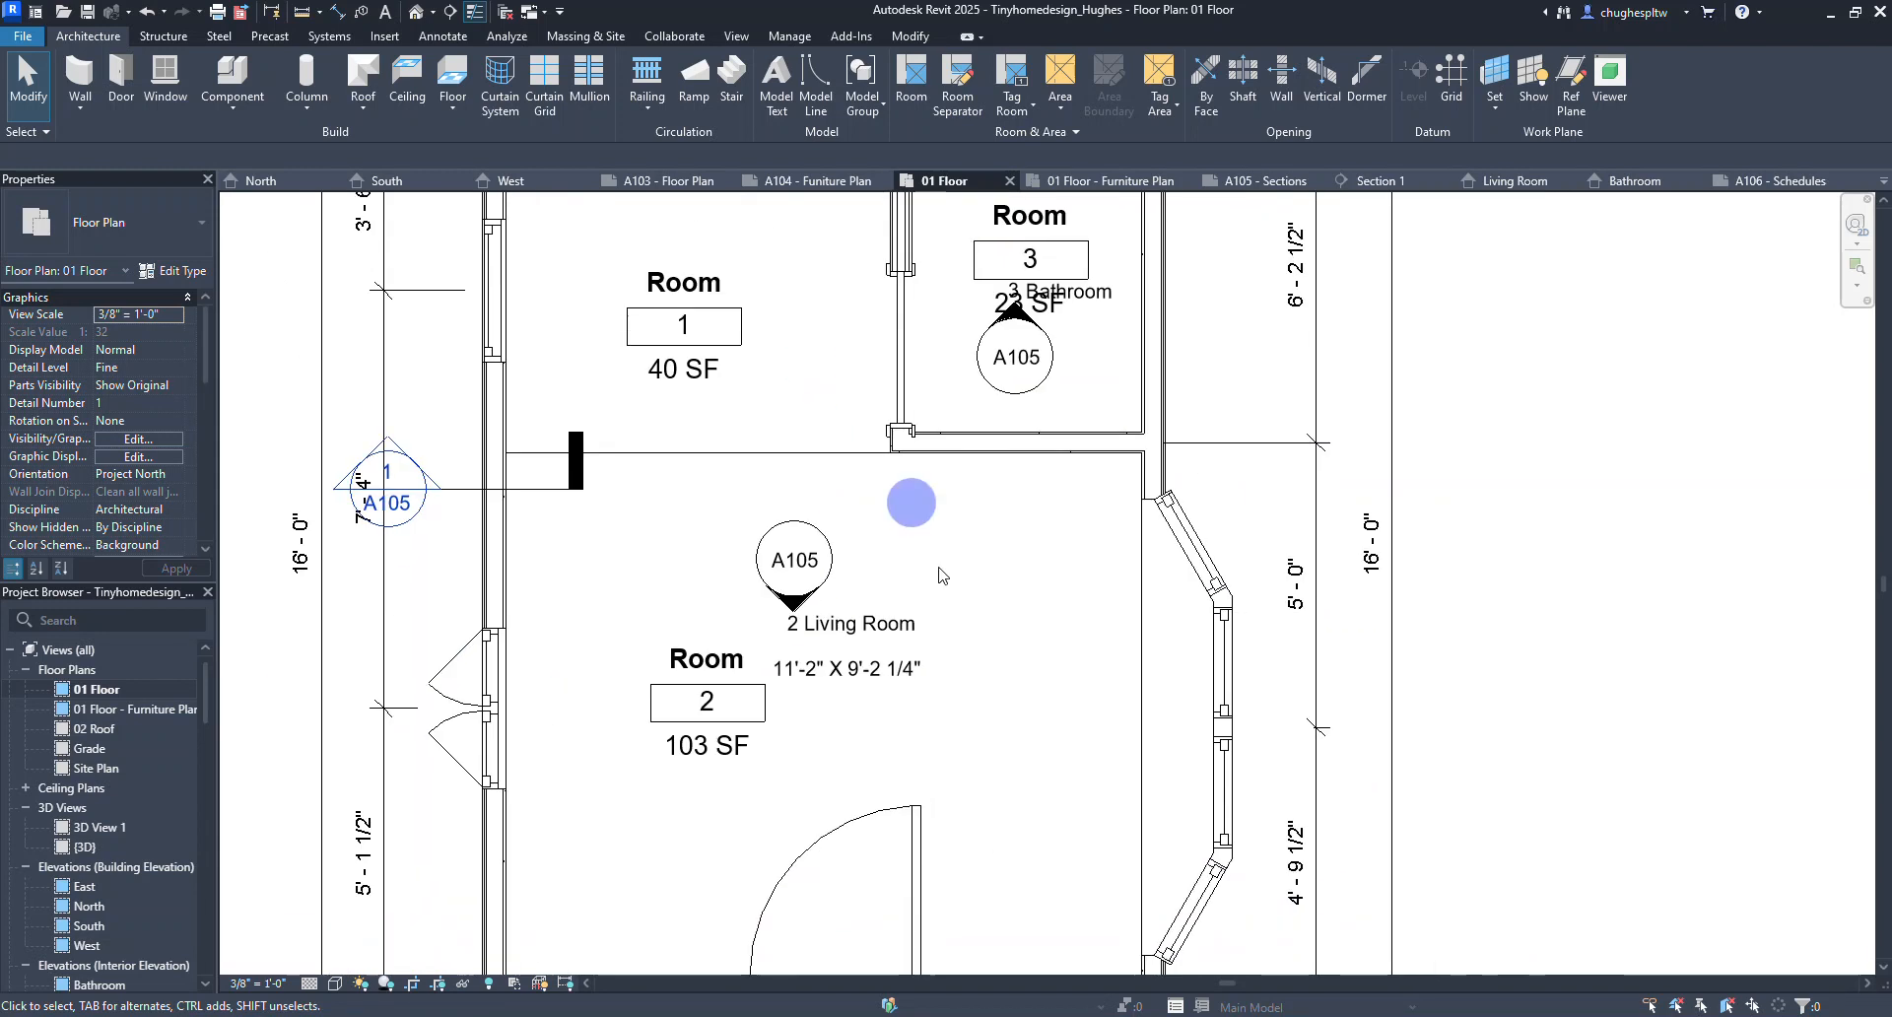
pyautogui.moveTo(990, 689); pyautogui.dragTo(1055, 579, button='middle')
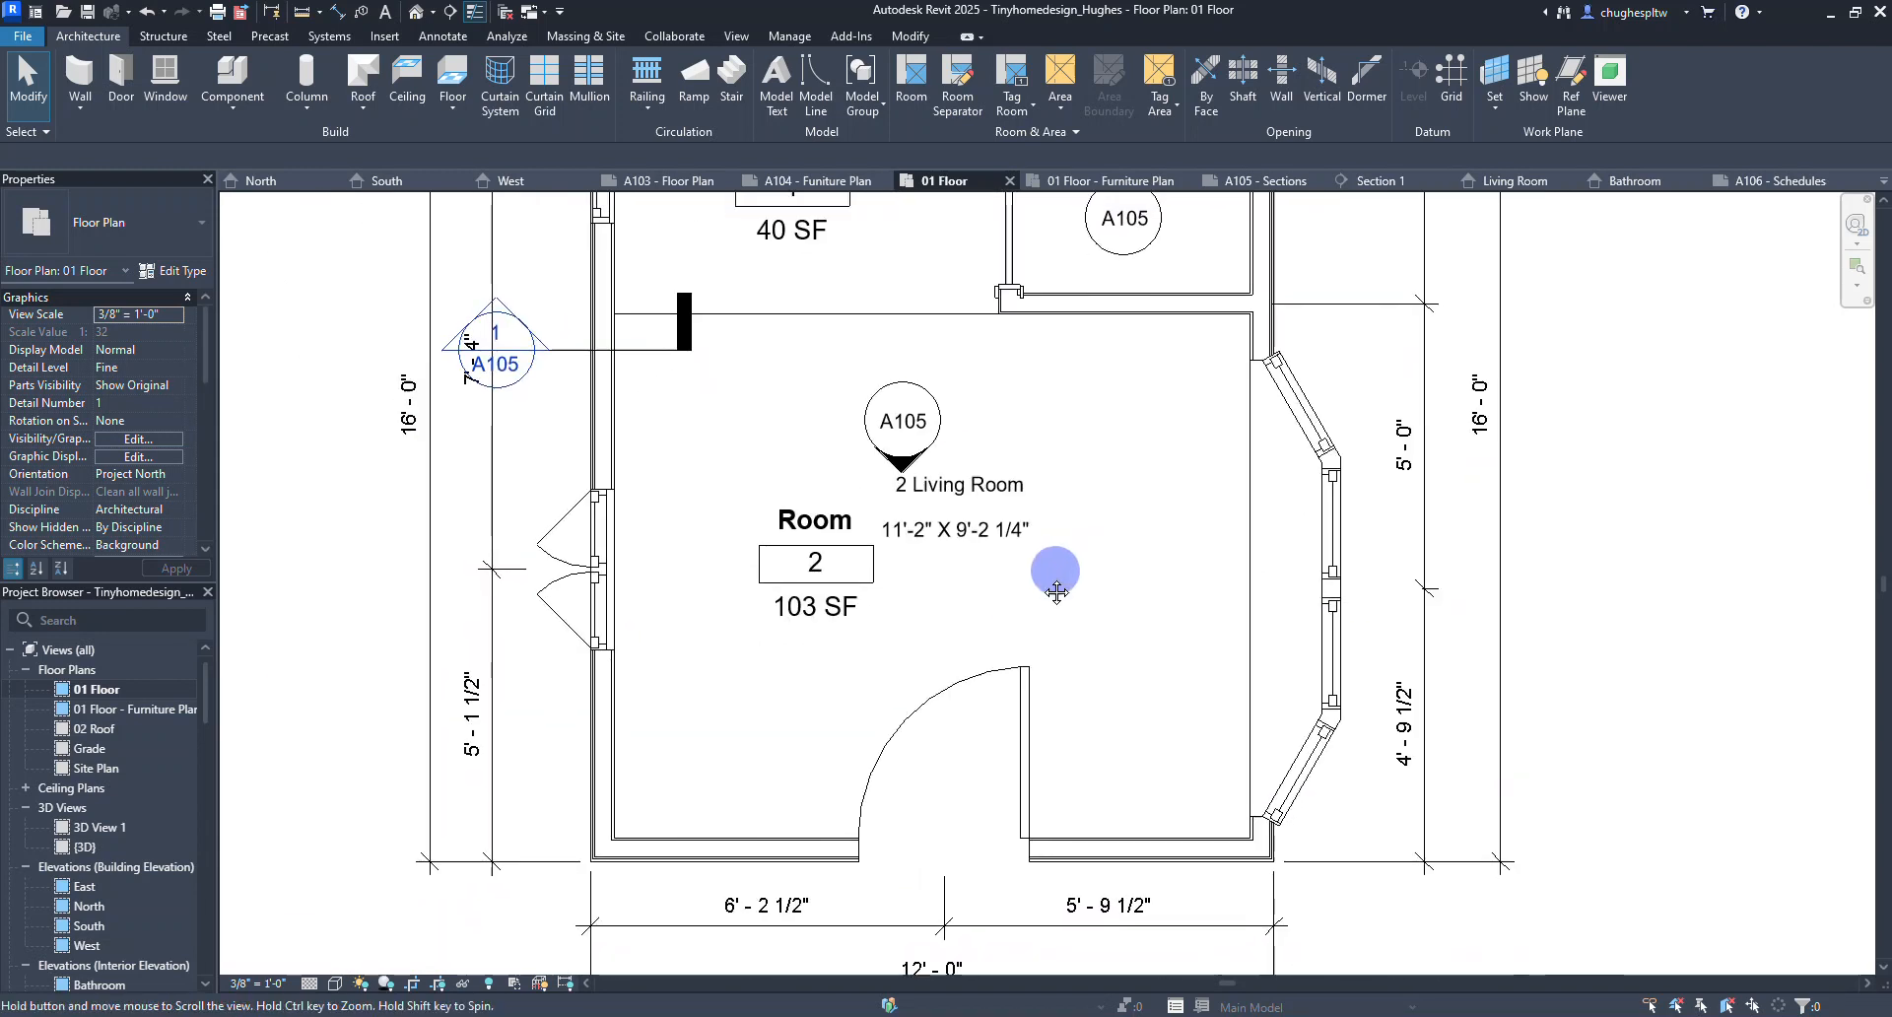
pyautogui.doubleClick(807, 523)
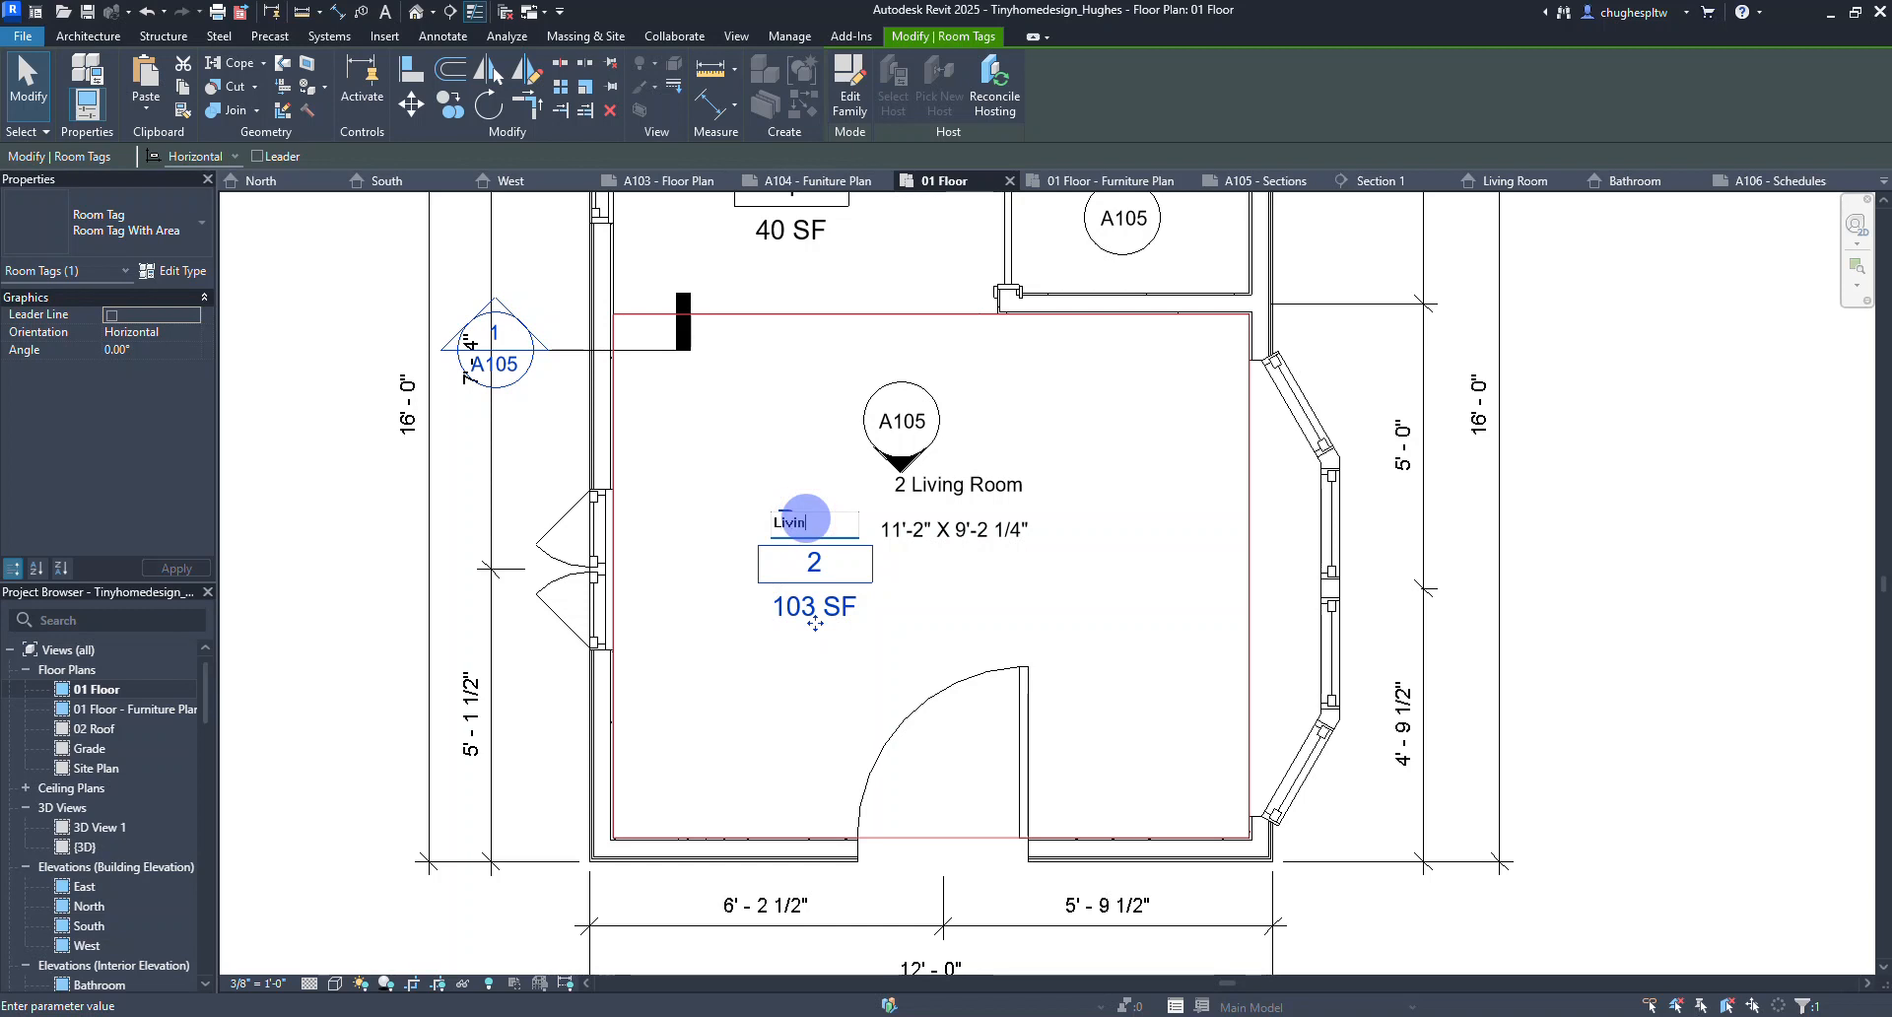
pyautogui.press('Return')
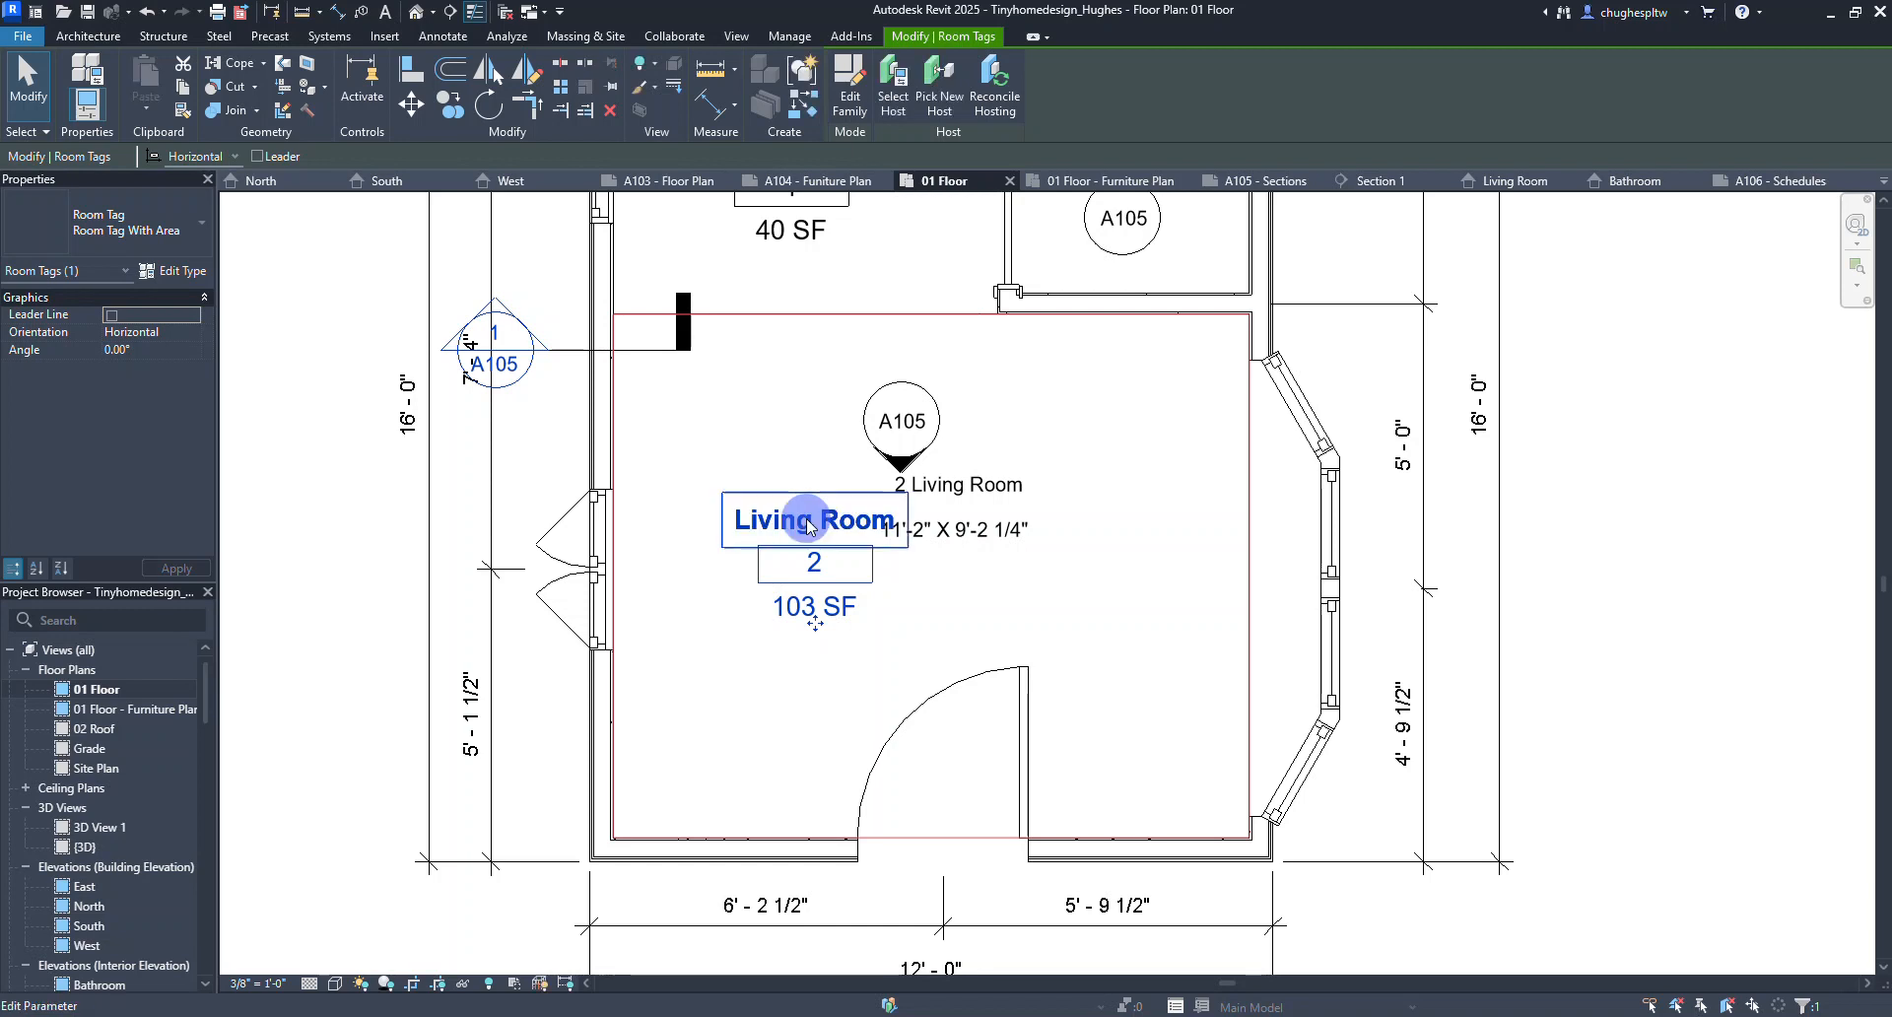
# Move the living room's interior elevation marker up and to the right, away from the room tag.
pyautogui.click(980, 484)
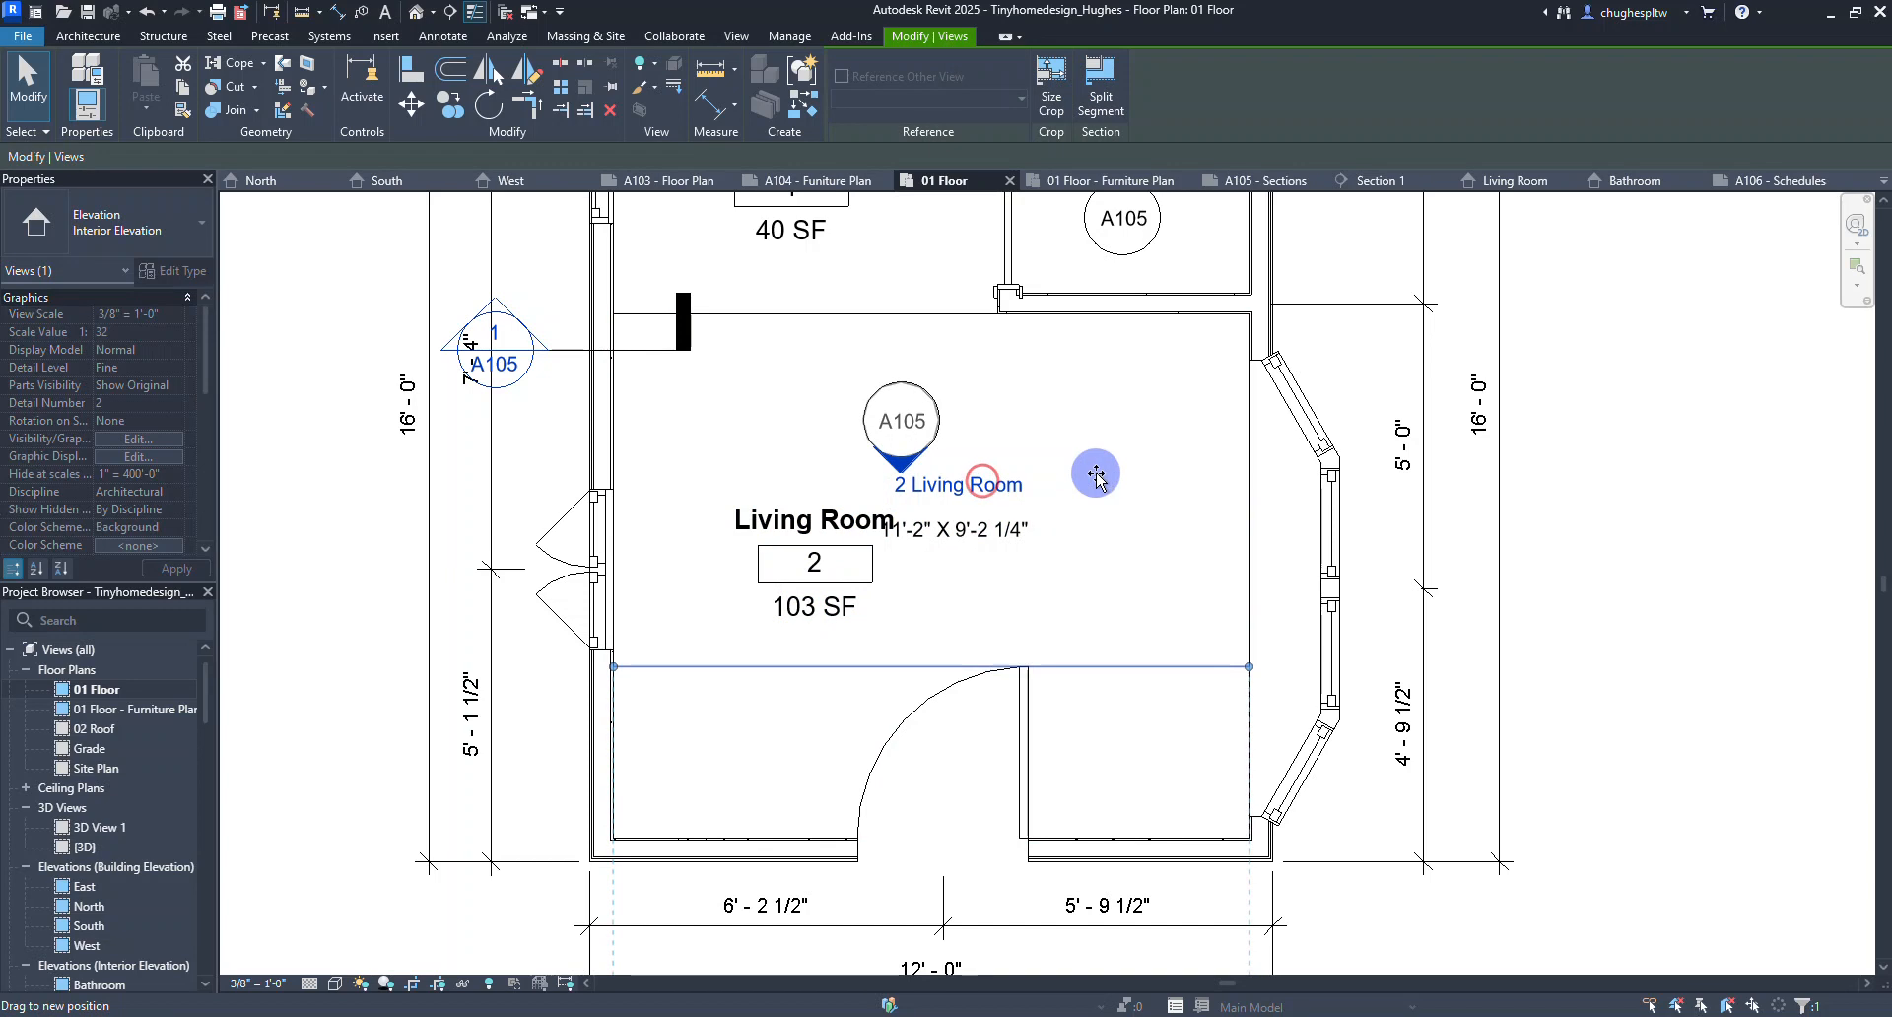
pyautogui.moveTo(947, 437)
pyautogui.mouseDown()
pyautogui.moveTo(911, 409)
pyautogui.moveTo(1017, 409)
pyautogui.moveTo(987, 407)
pyautogui.mouseUp()
pyautogui.click(1085, 553)
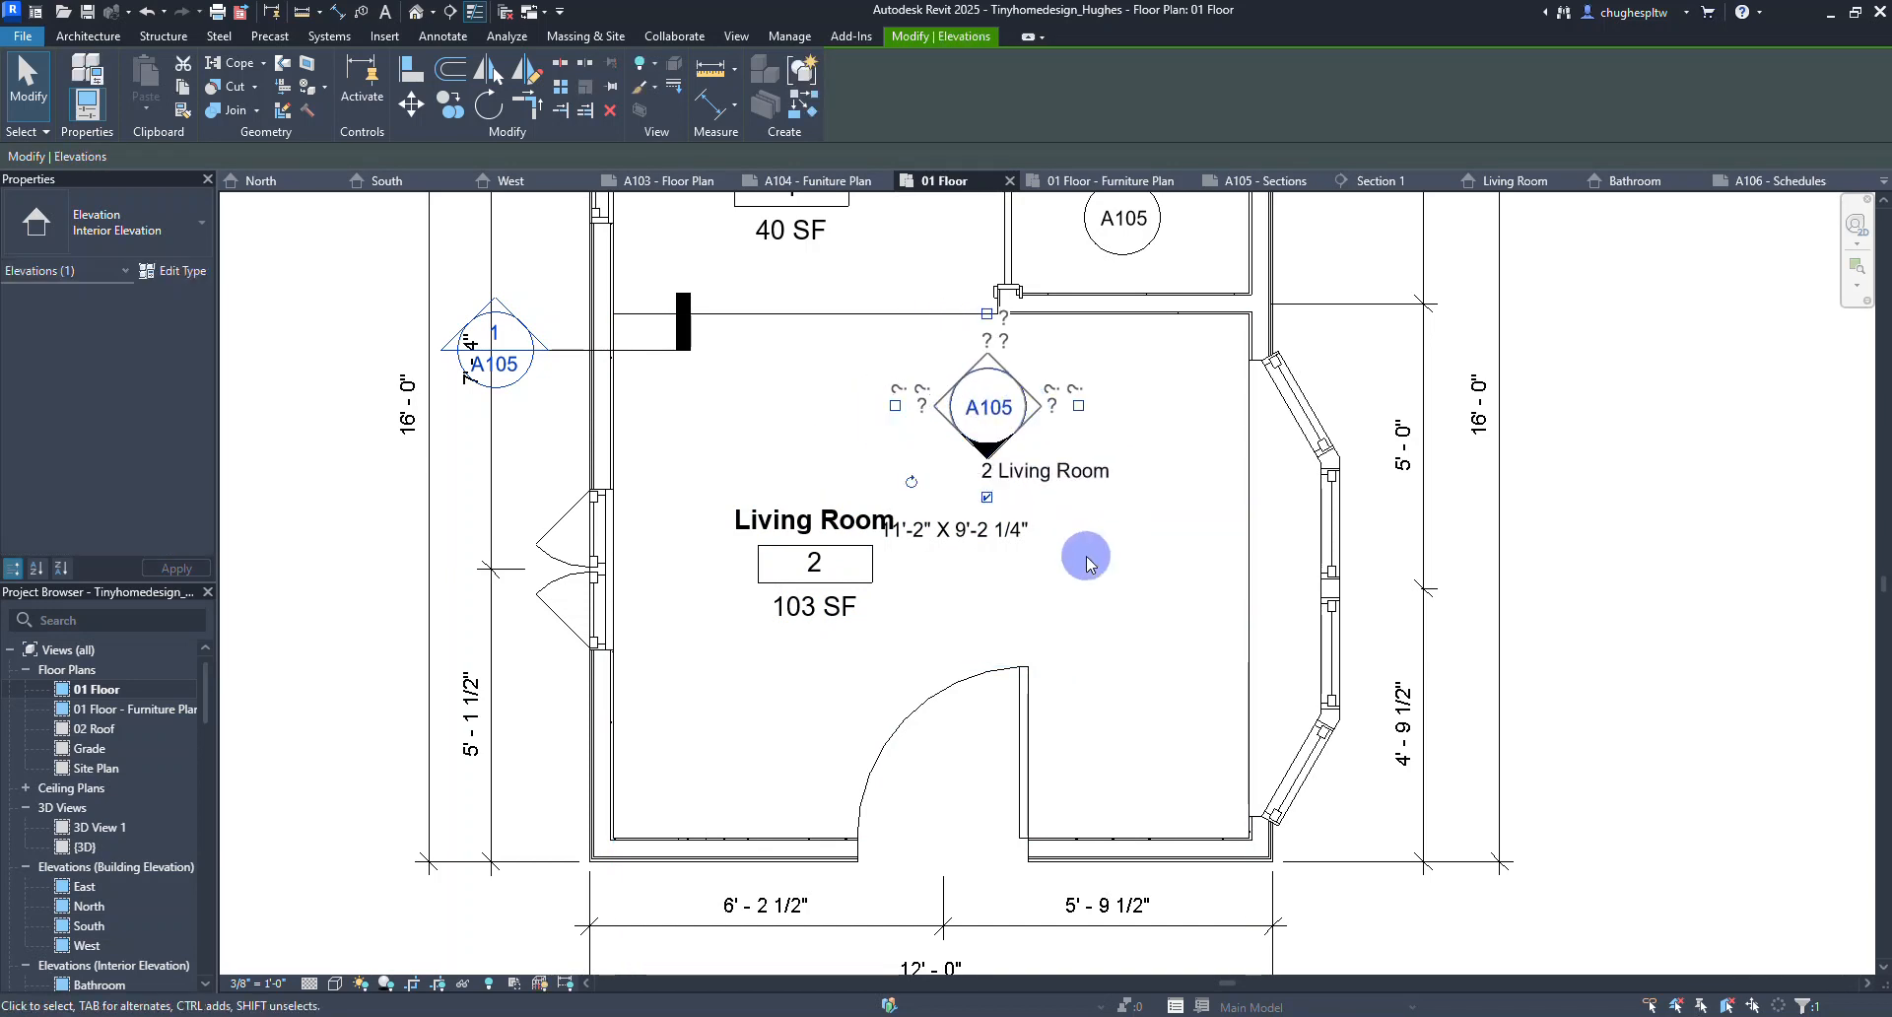
# Move the living room's size text note down and to the right, clear of its room tag.
pyautogui.moveTo(944, 540)
pyautogui.mouseDown()
pyautogui.moveTo(1064, 595)
pyautogui.moveTo(984, 595)
pyautogui.moveTo(1074, 594)
pyautogui.moveTo(1068, 578)
pyautogui.mouseUp()
pyautogui.click(1120, 667)
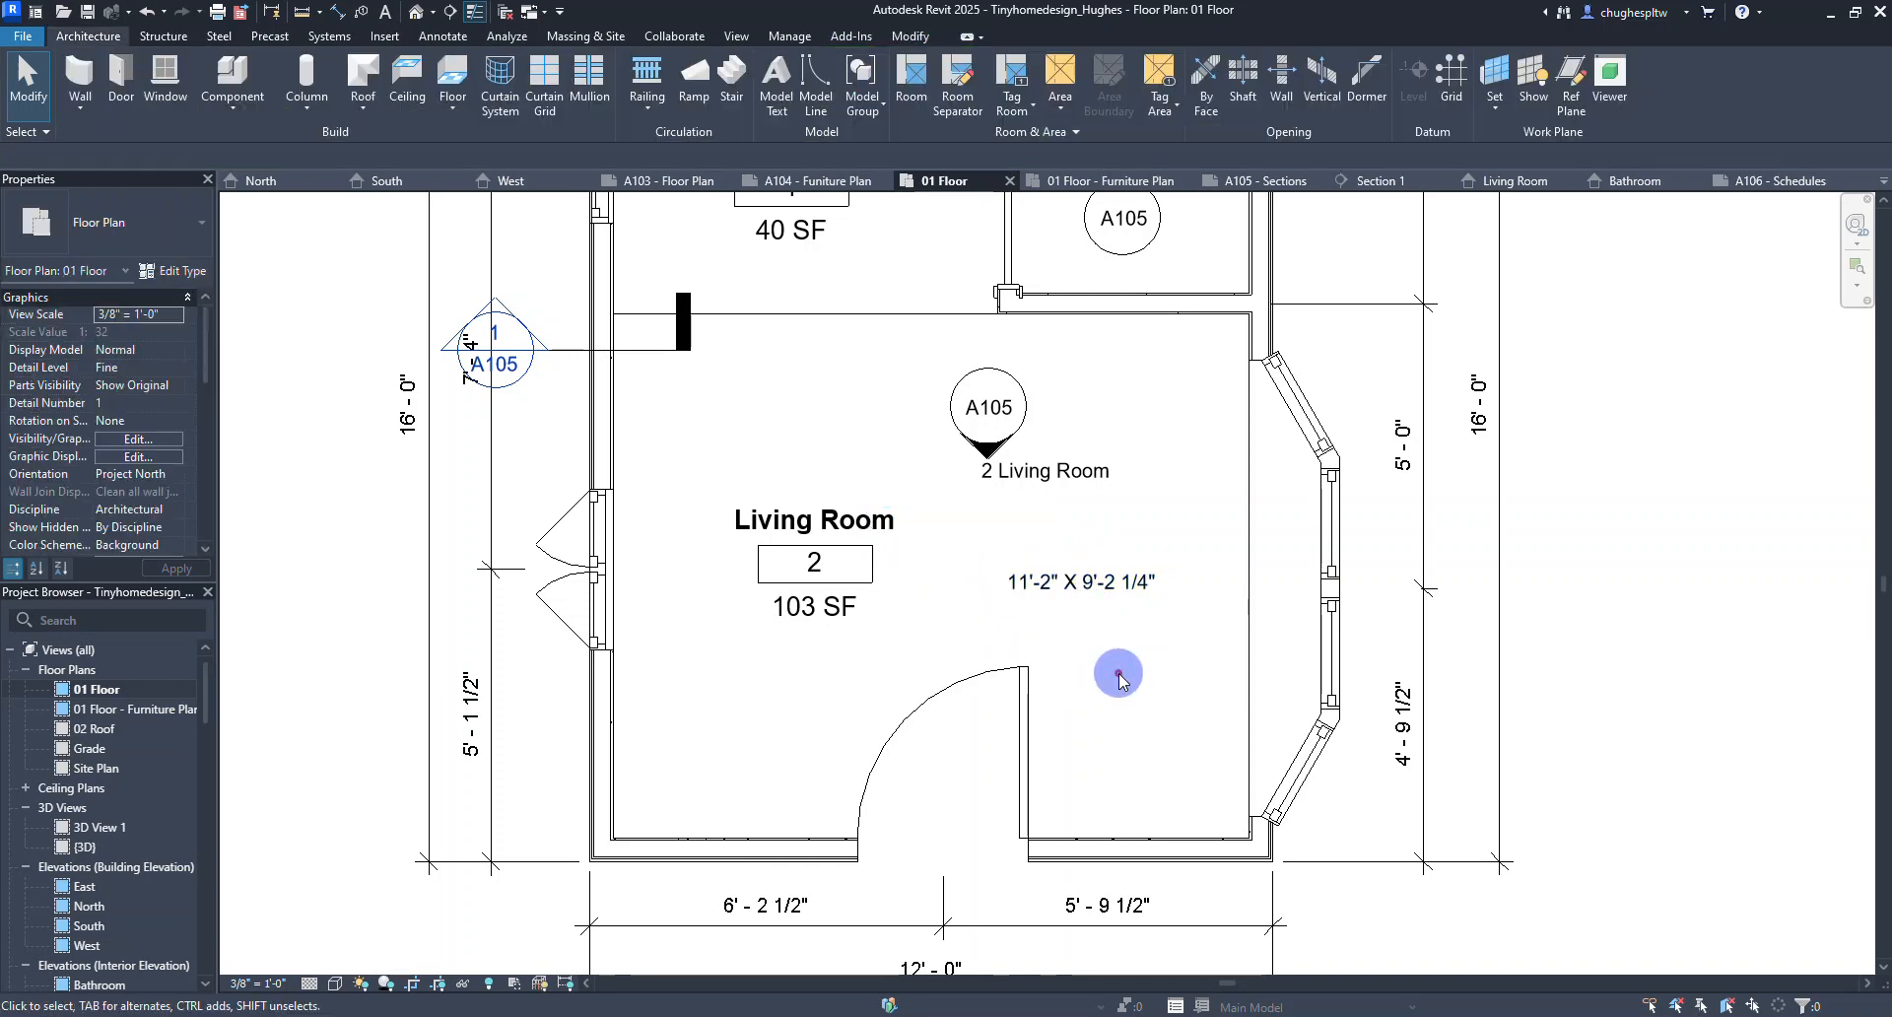
# Rename room 1, west of the bathroom, as "Bedroom" on its room tag.
pyautogui.moveTo(815, 440); pyautogui.dragTo(799, 719, button='middle')
pyautogui.click(780, 416)
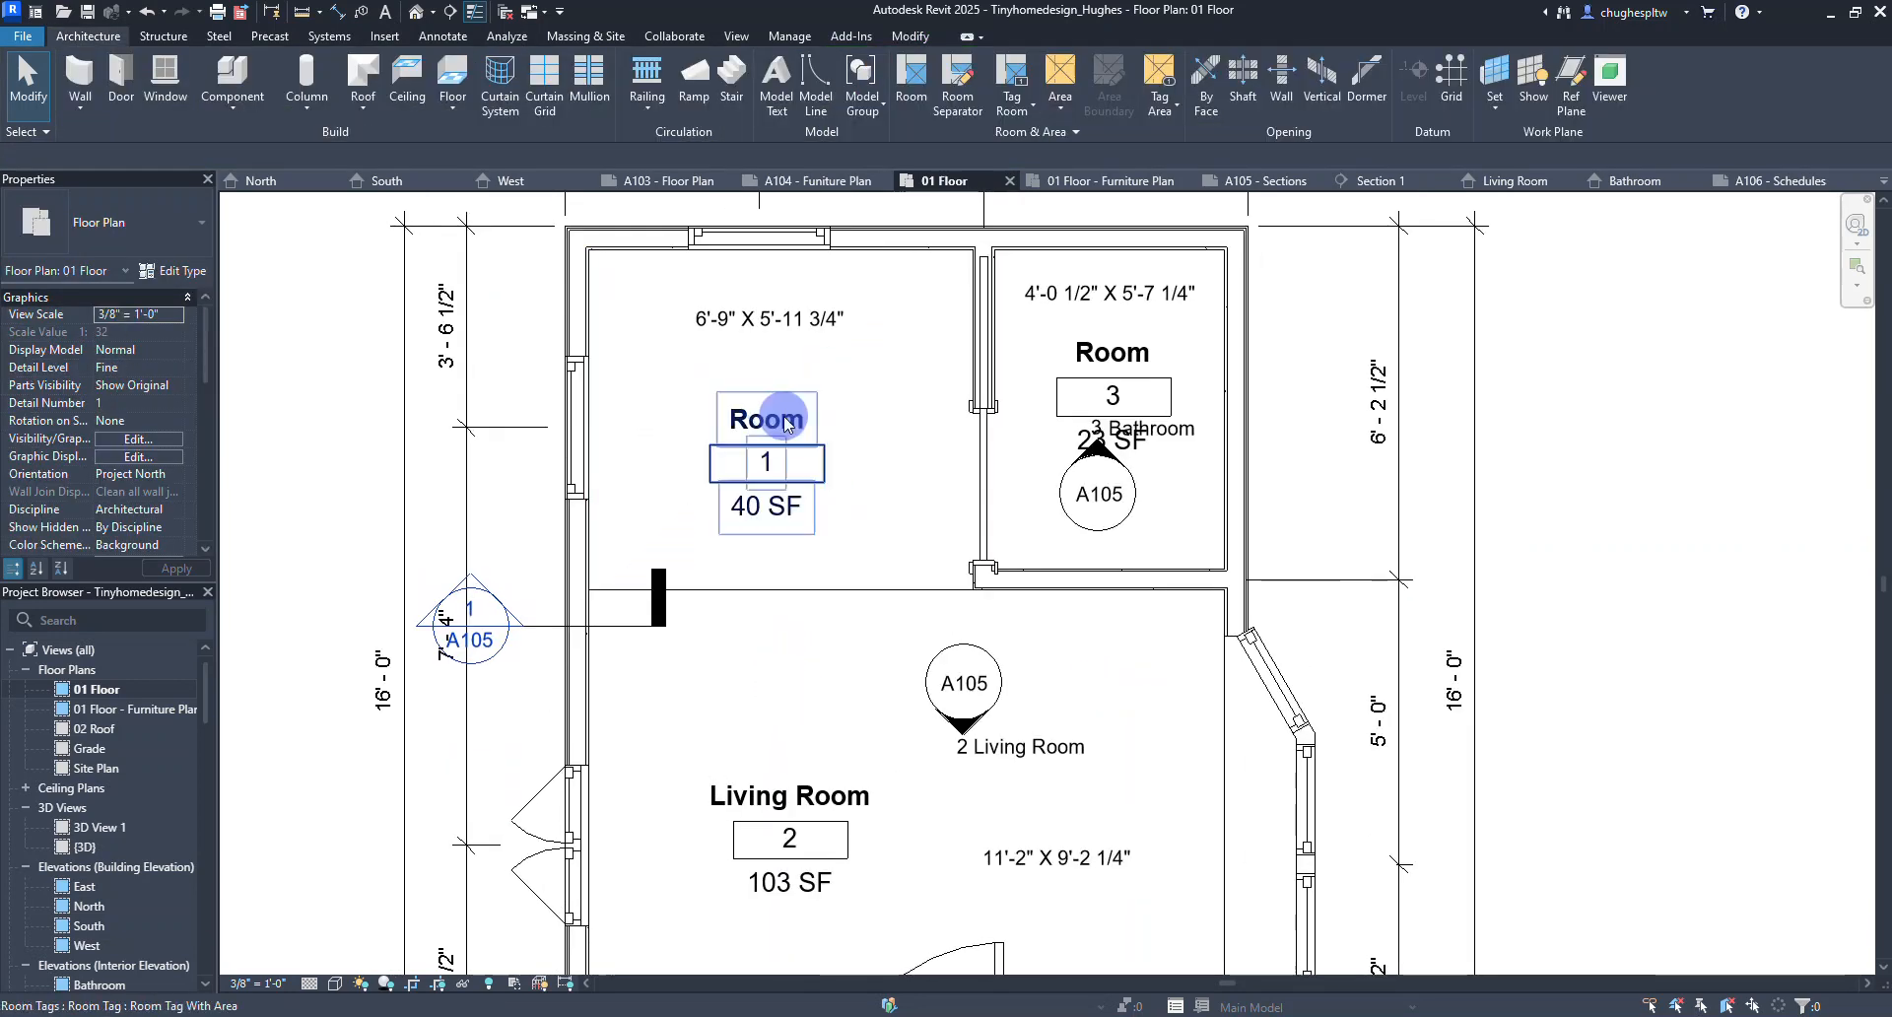
pyautogui.click(786, 416)
pyautogui.write('Be')
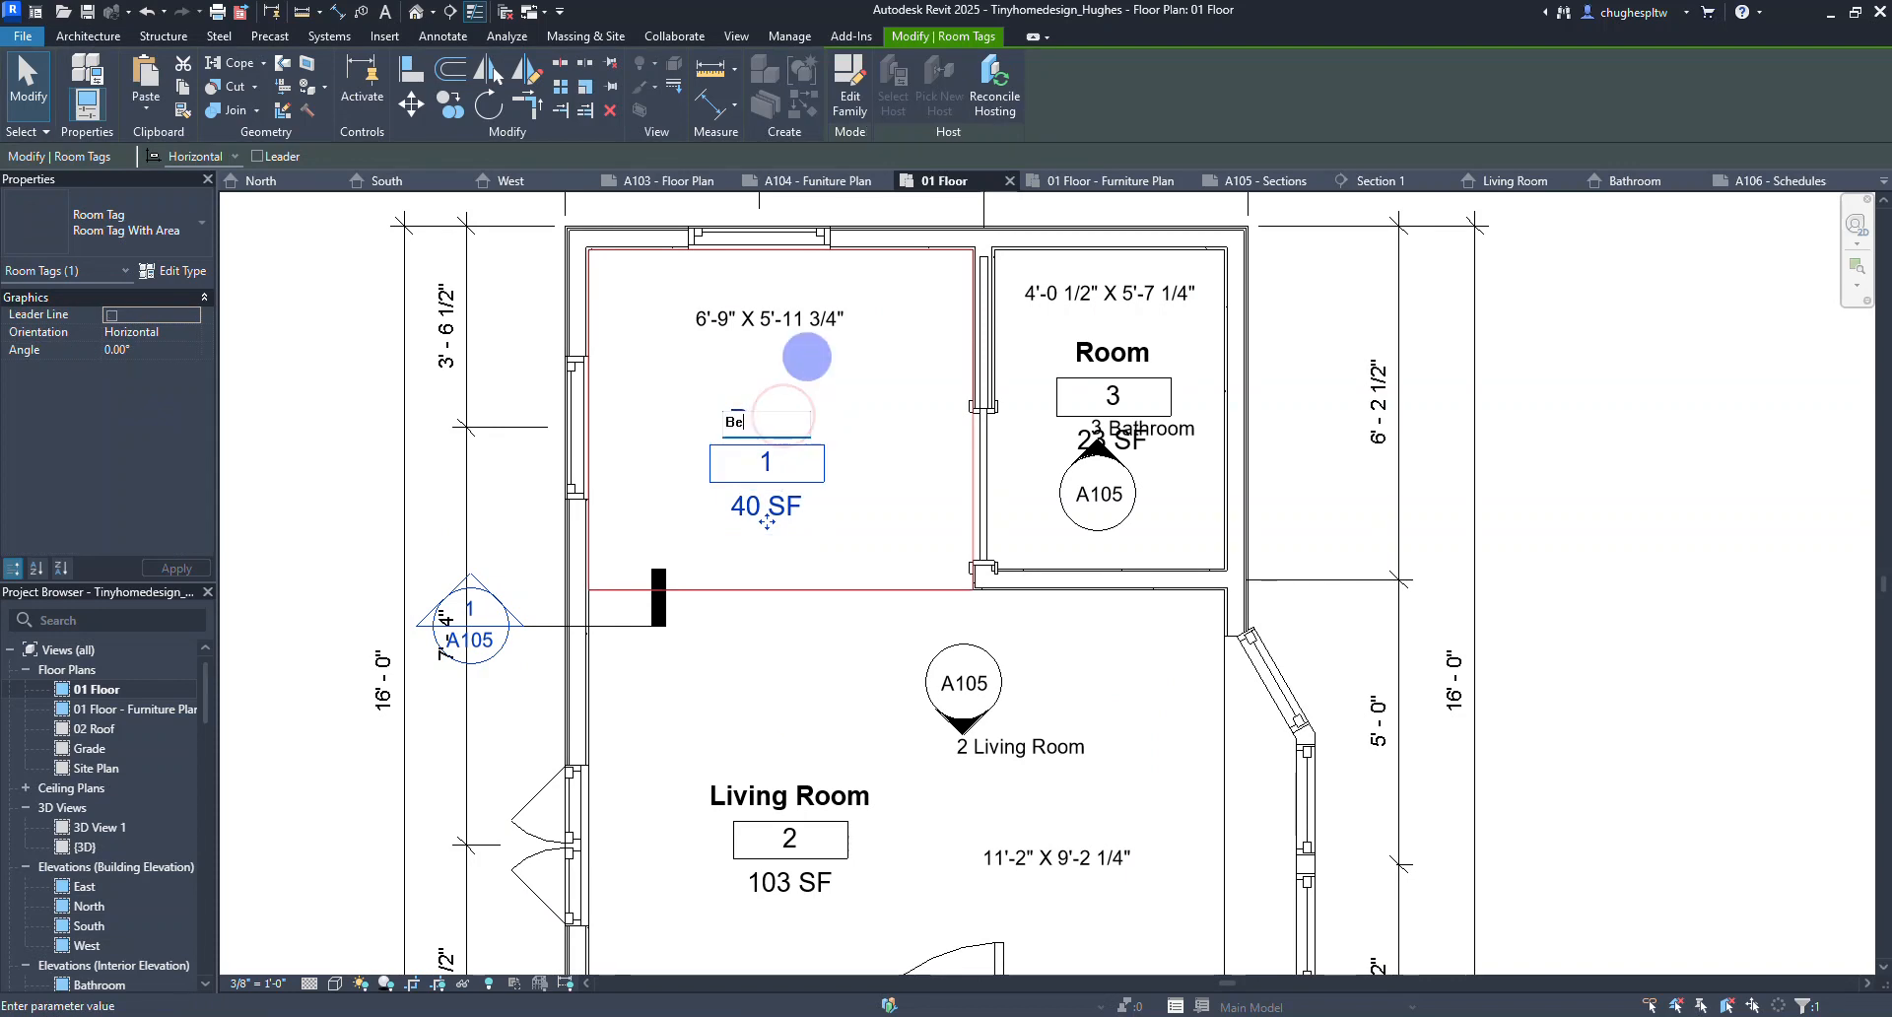
pyautogui.write('droom')
pyautogui.press('Return')
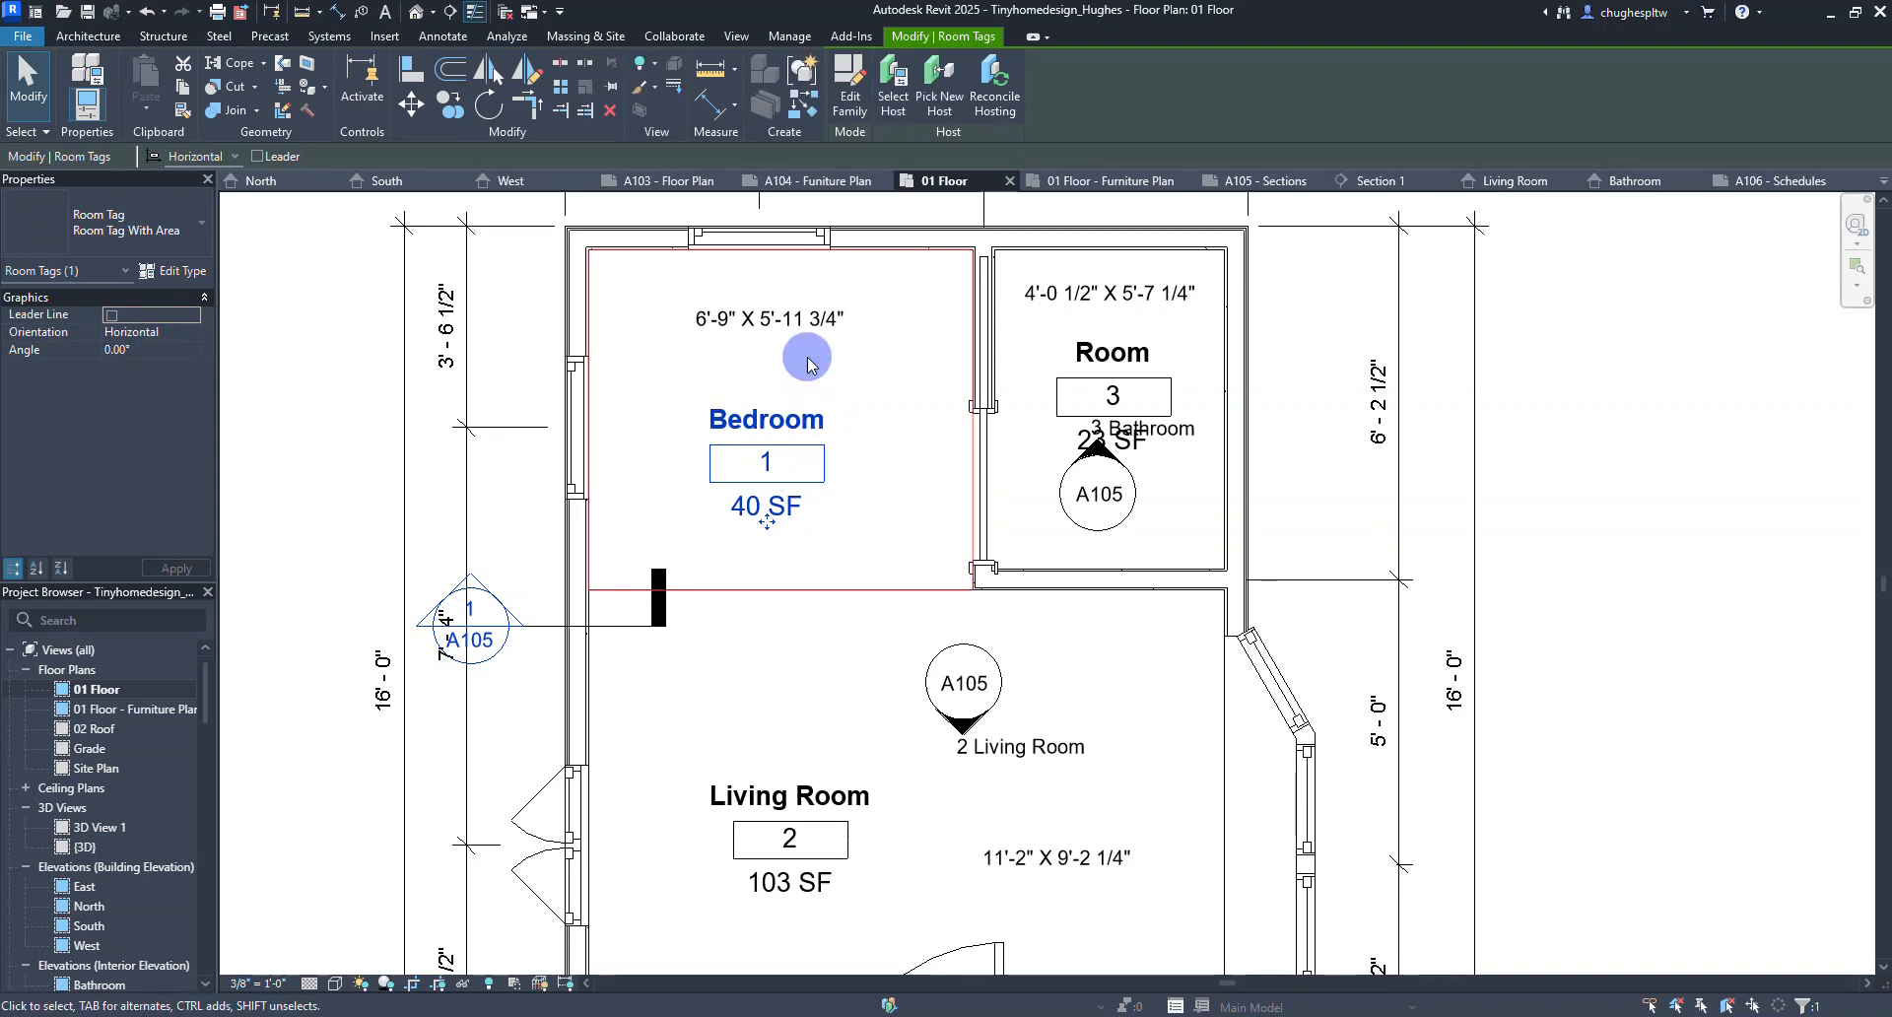
pyautogui.click(879, 392)
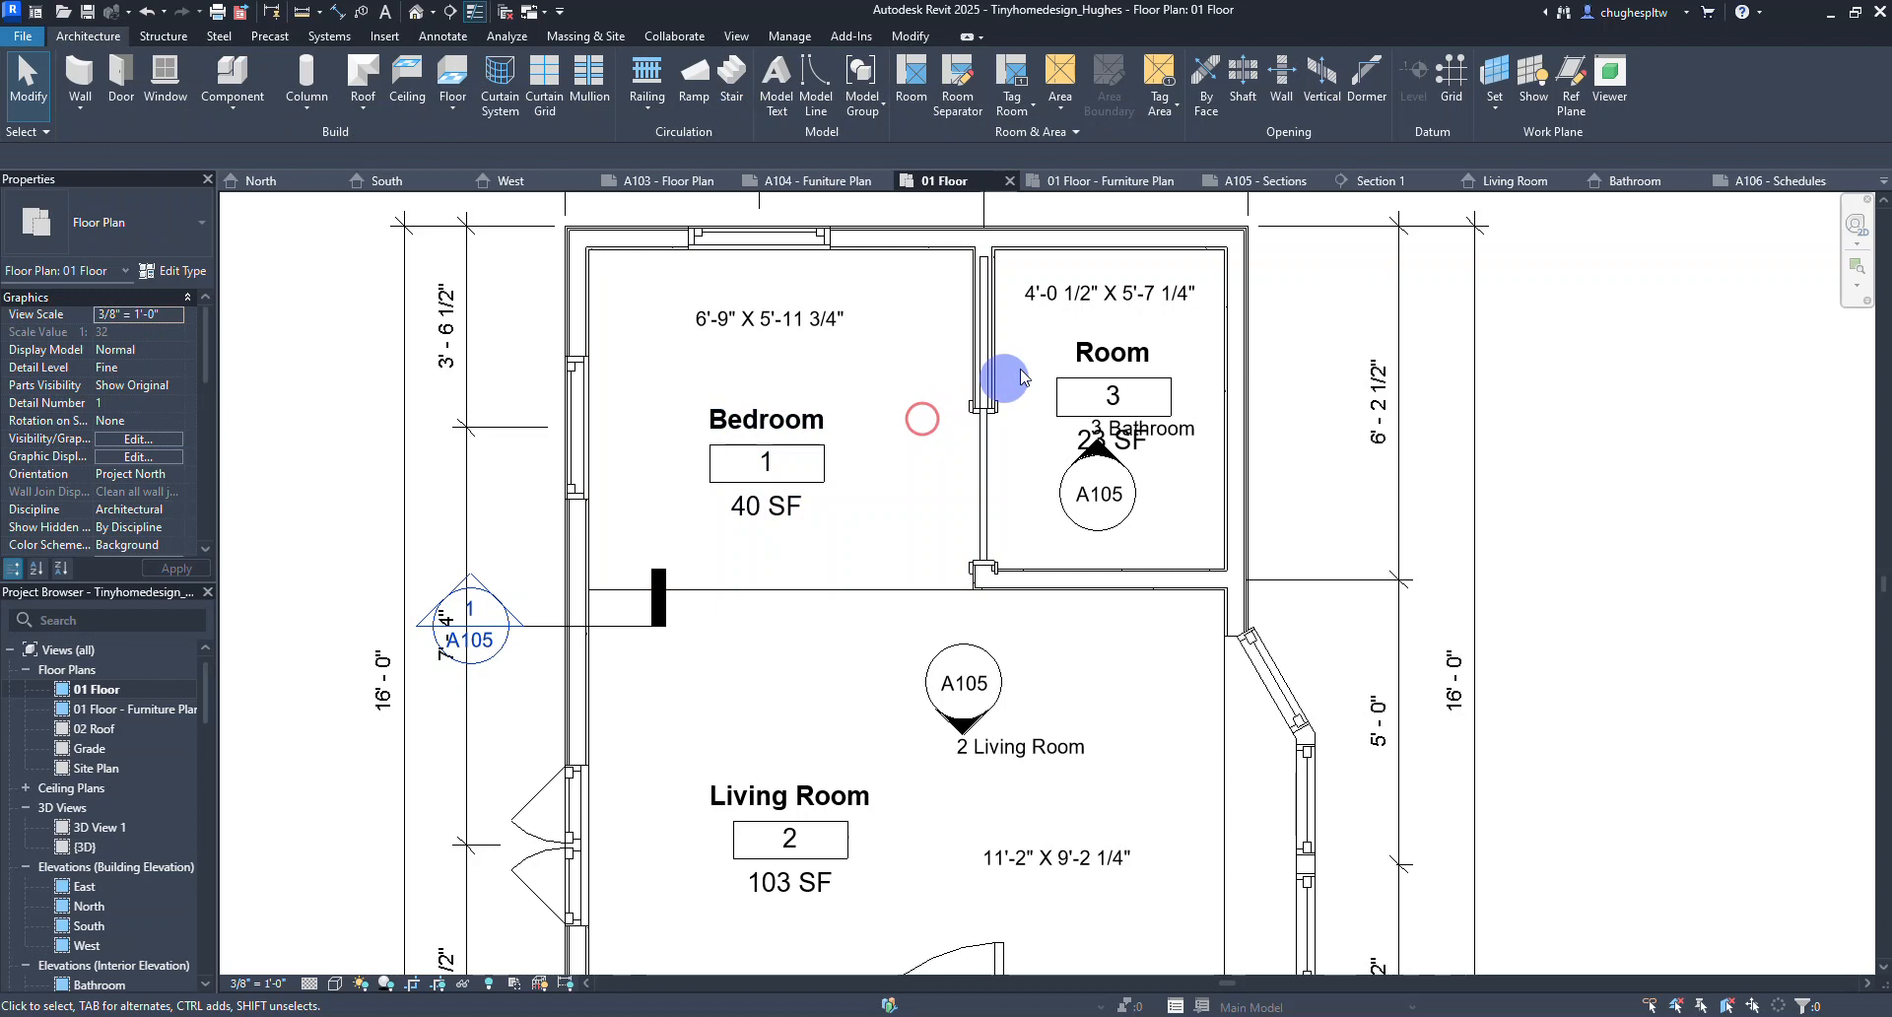
# Rename room 3 as "Bathroom" on its room tag.
pyautogui.click(1096, 352)
pyautogui.click(1094, 349)
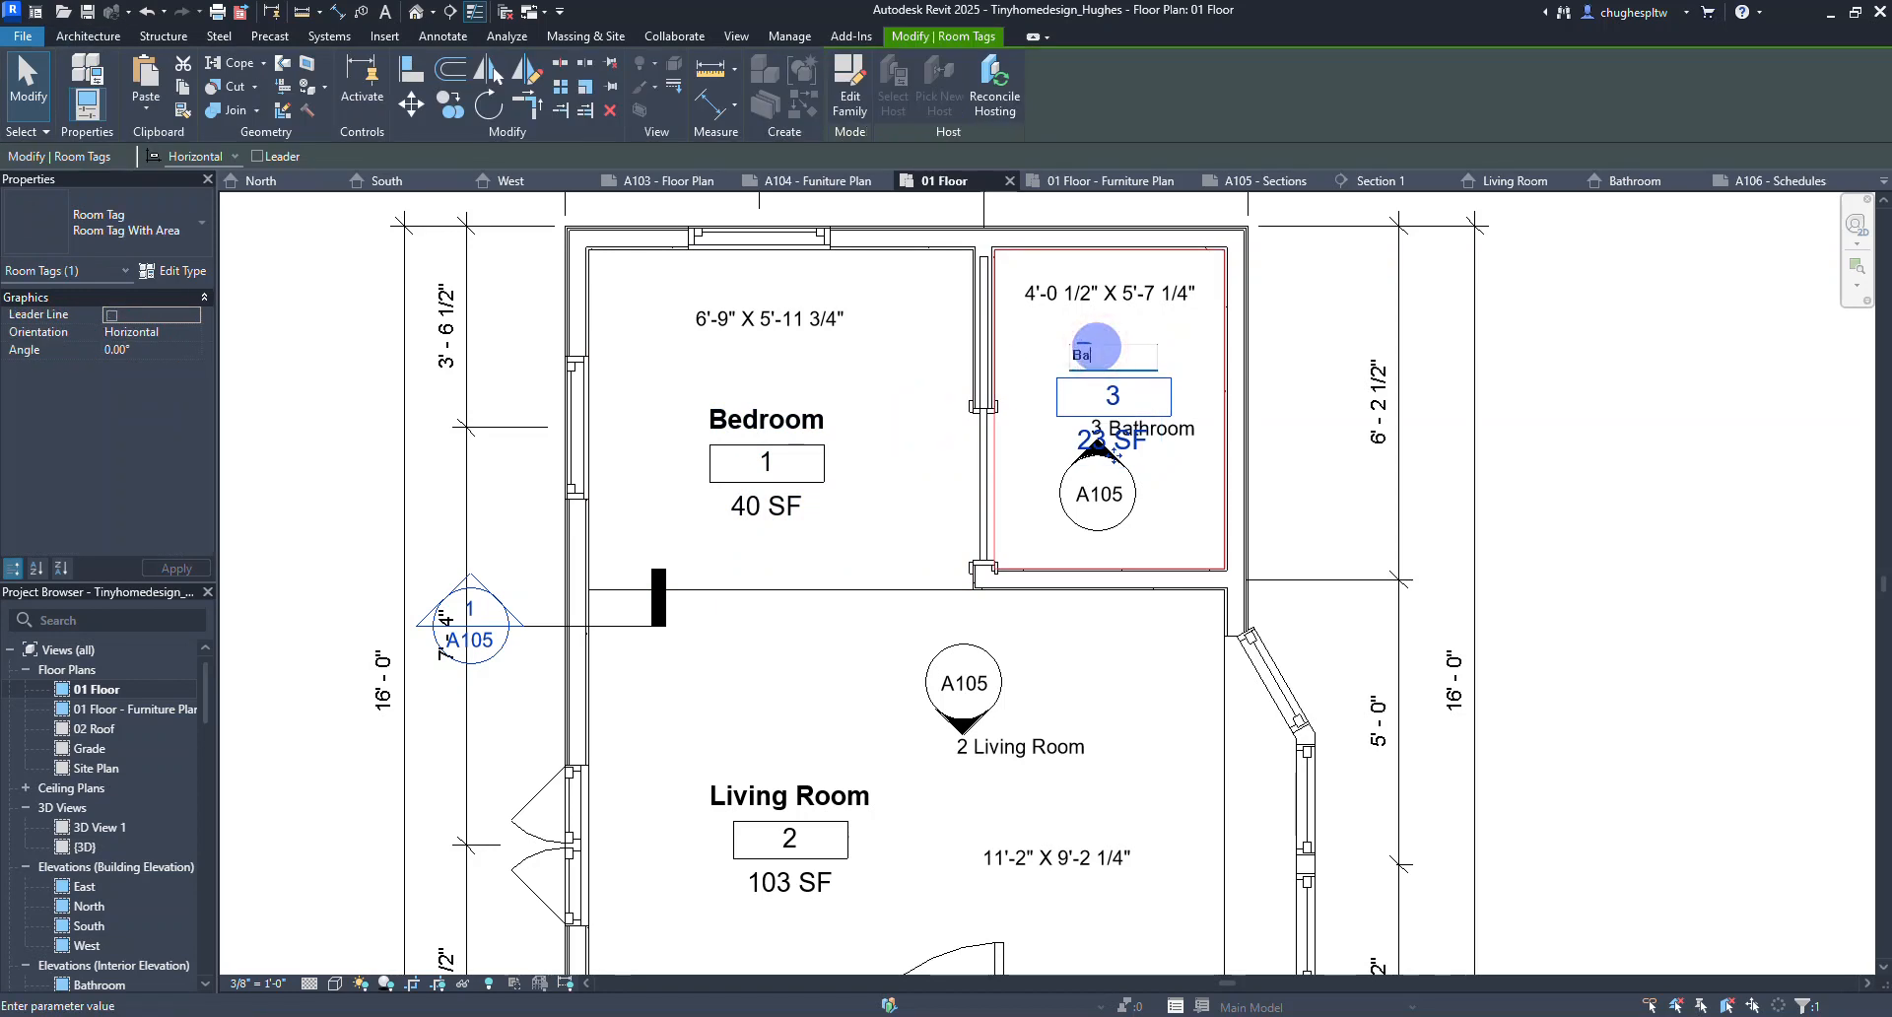
pyautogui.press('Return')
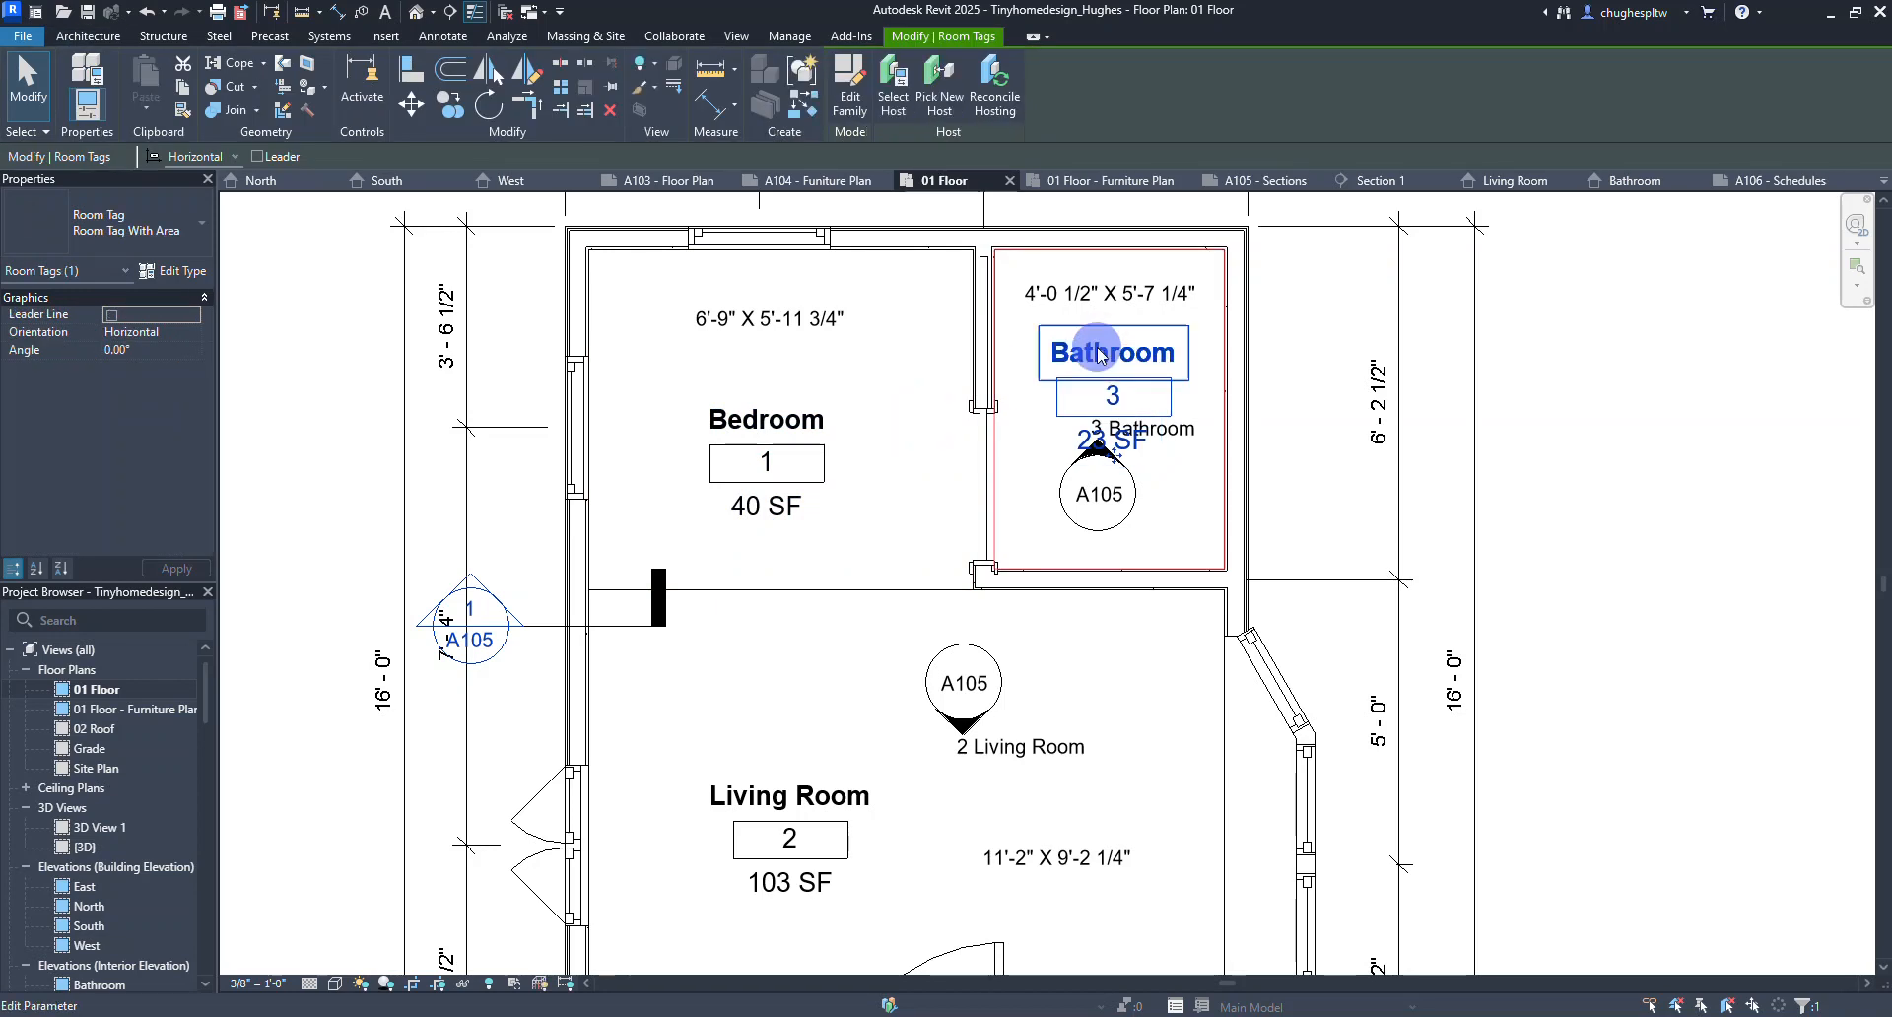
# Move the bathroom's interior elevation marker down and to the left, away from the room tag.
pyautogui.scroll(2, 1177, 463)
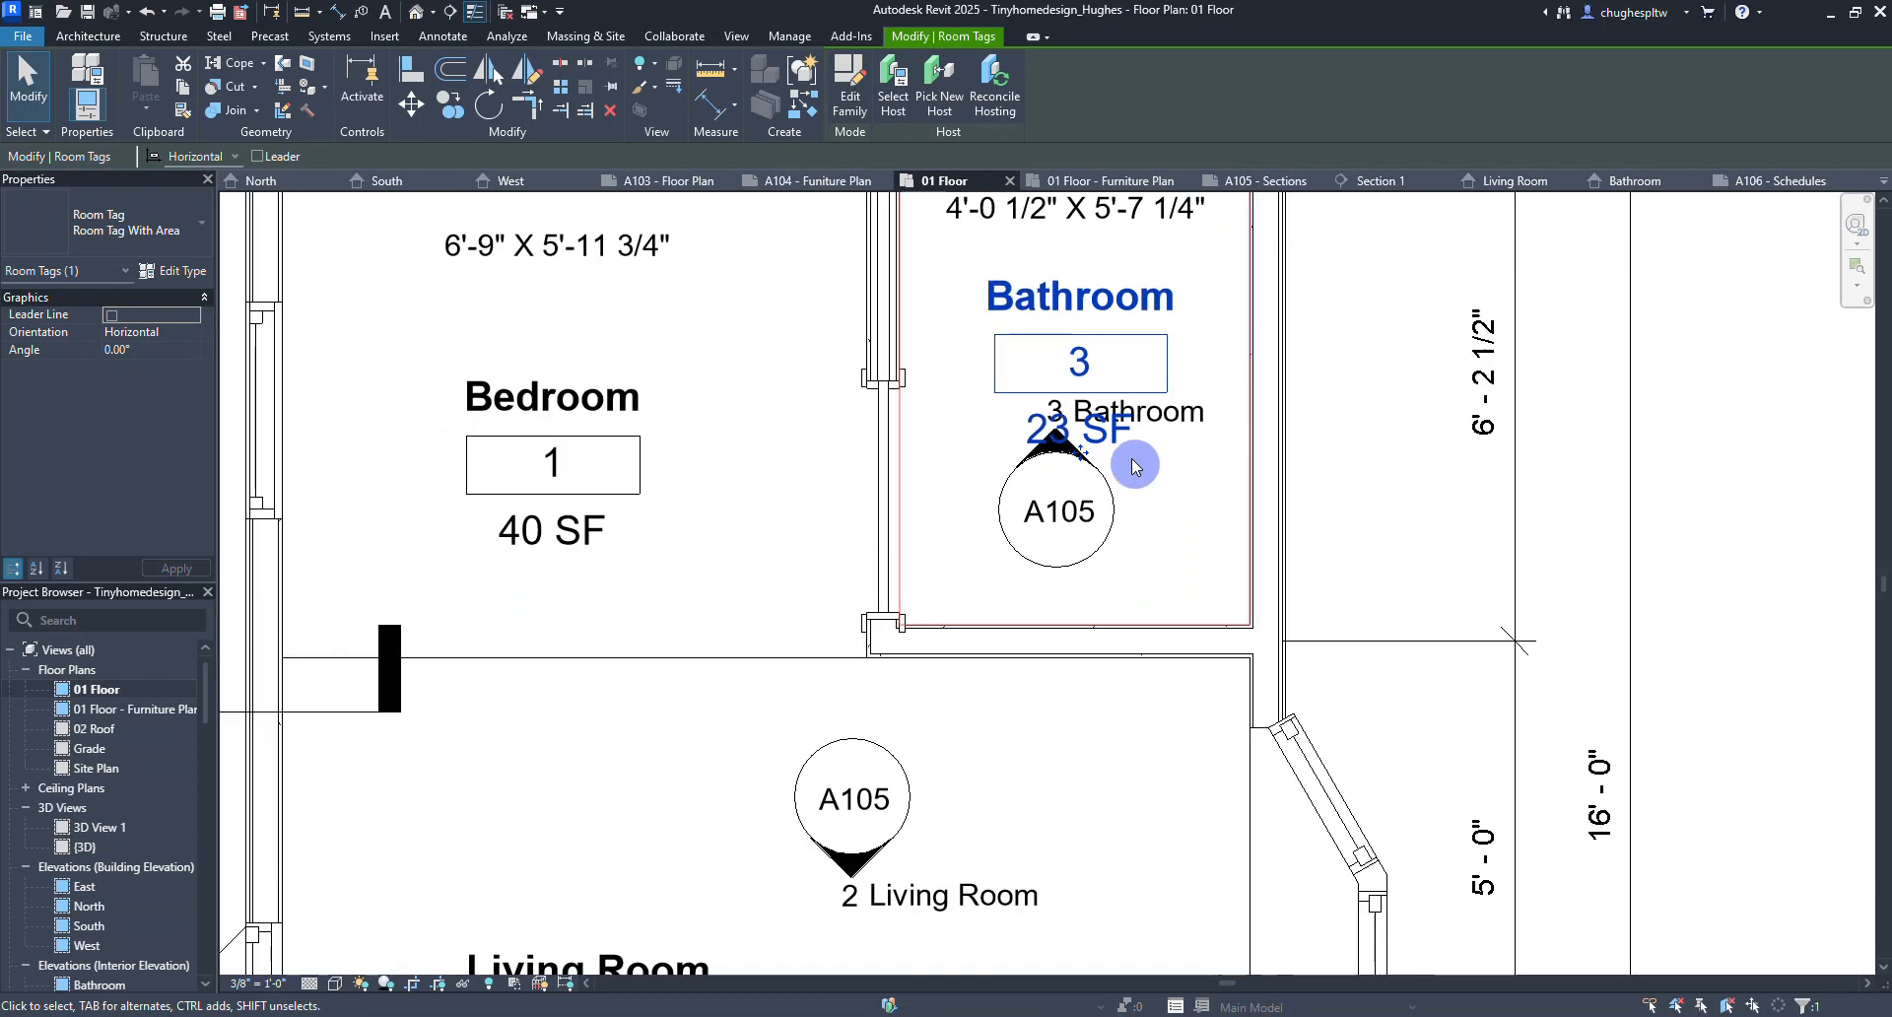
pyautogui.scroll(-1, 1128, 473)
pyautogui.click(1171, 410)
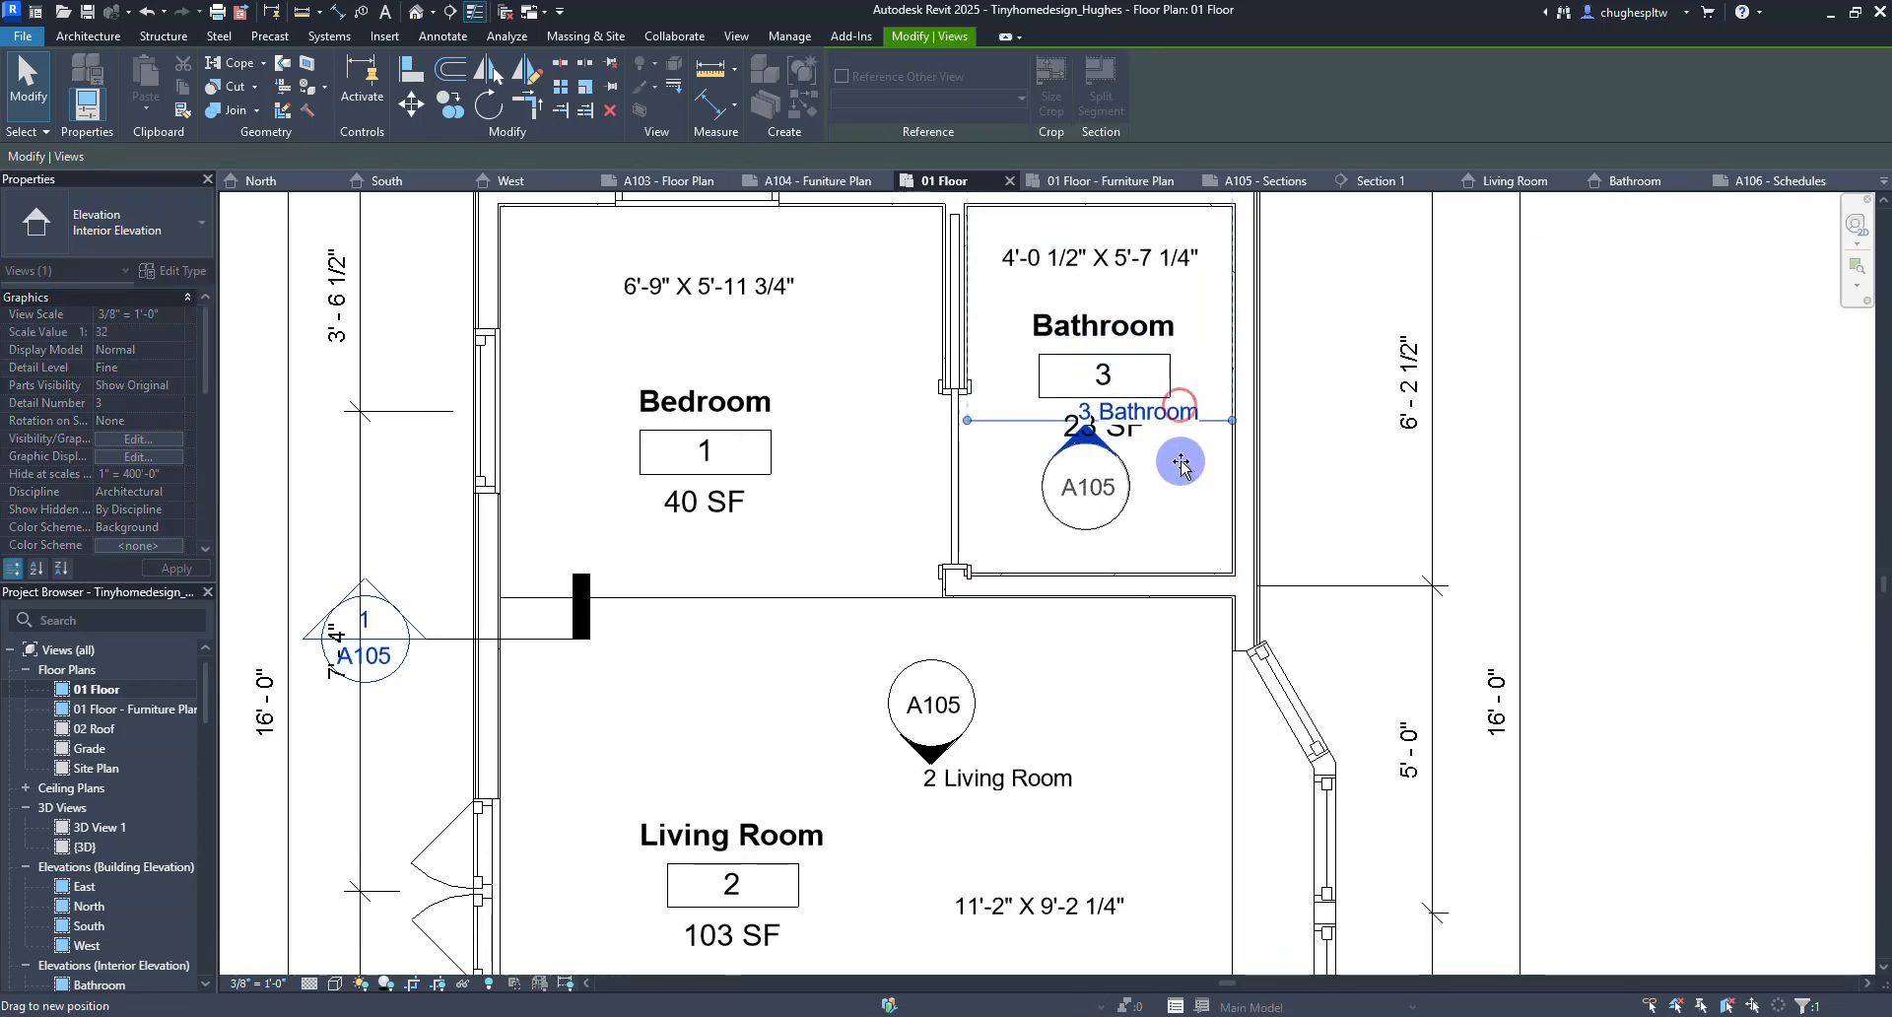
pyautogui.moveTo(1180, 463); pyautogui.dragTo(1182, 378)
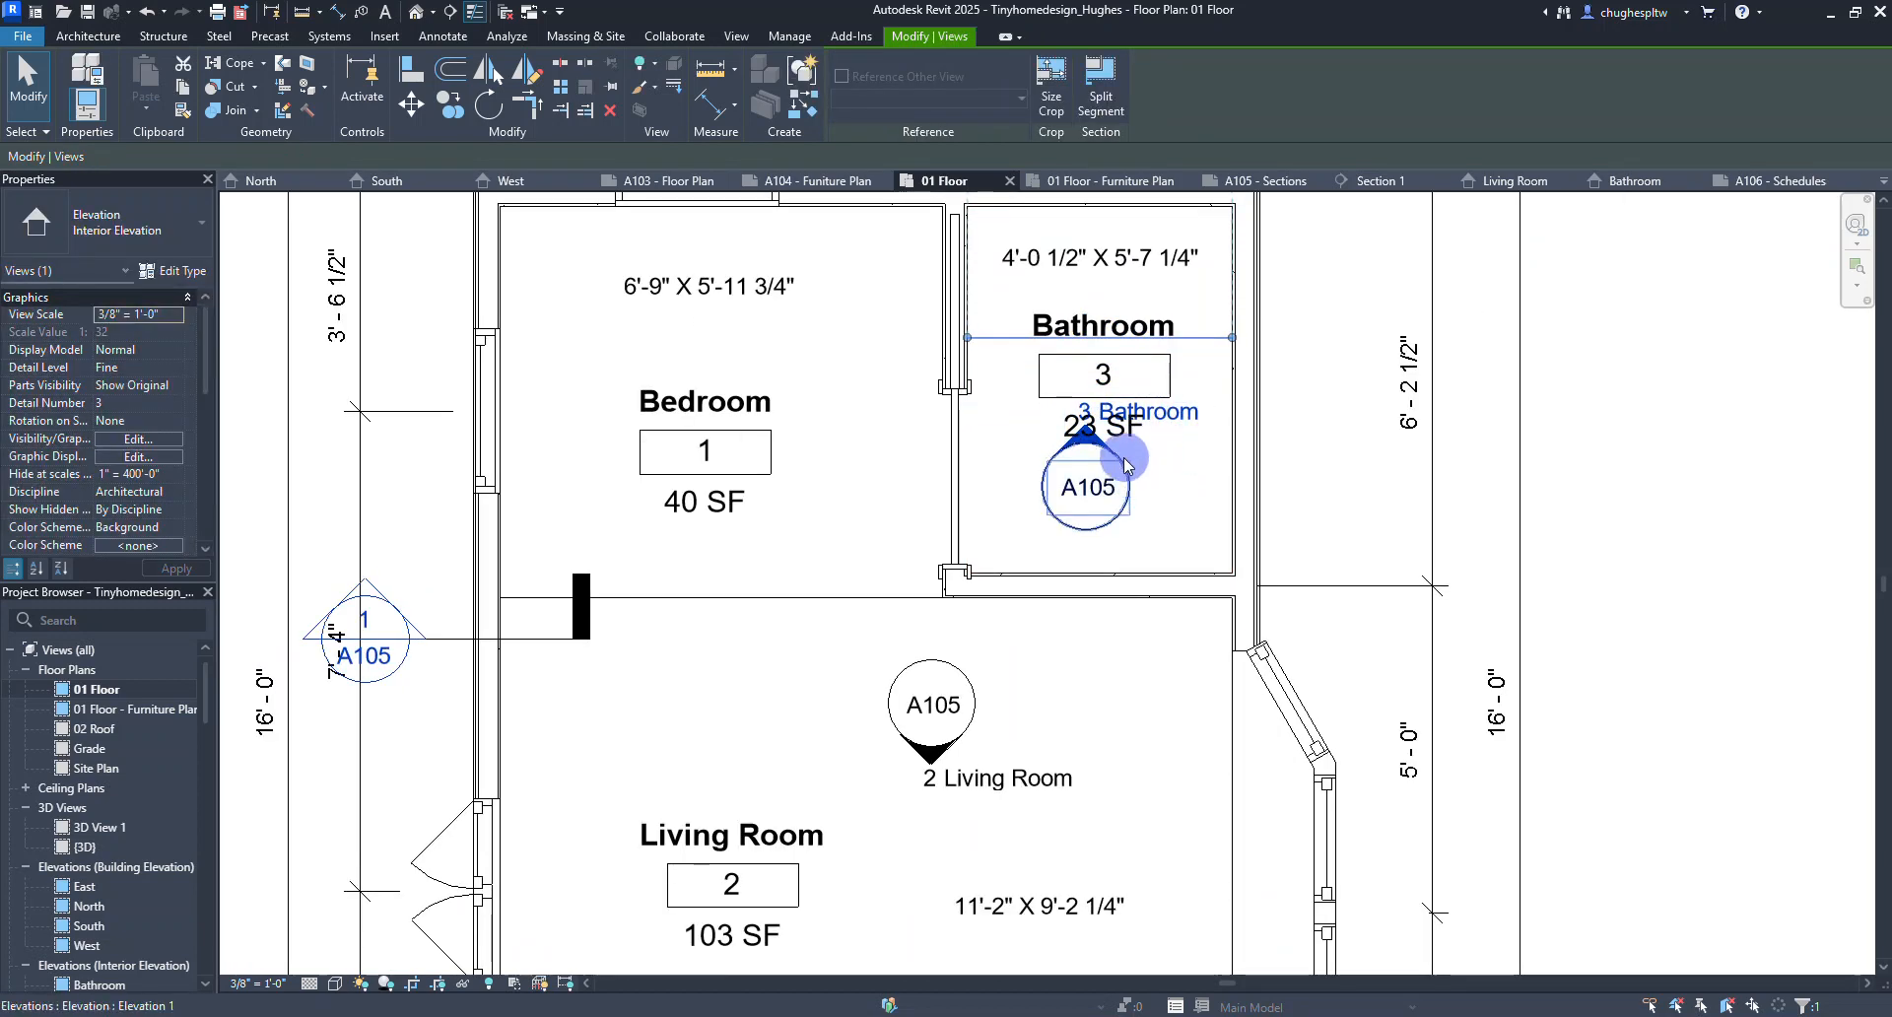
pyautogui.moveTo(1124, 458)
pyautogui.mouseDown()
pyautogui.moveTo(1144, 493)
pyautogui.moveTo(1102, 493)
pyautogui.mouseUp()
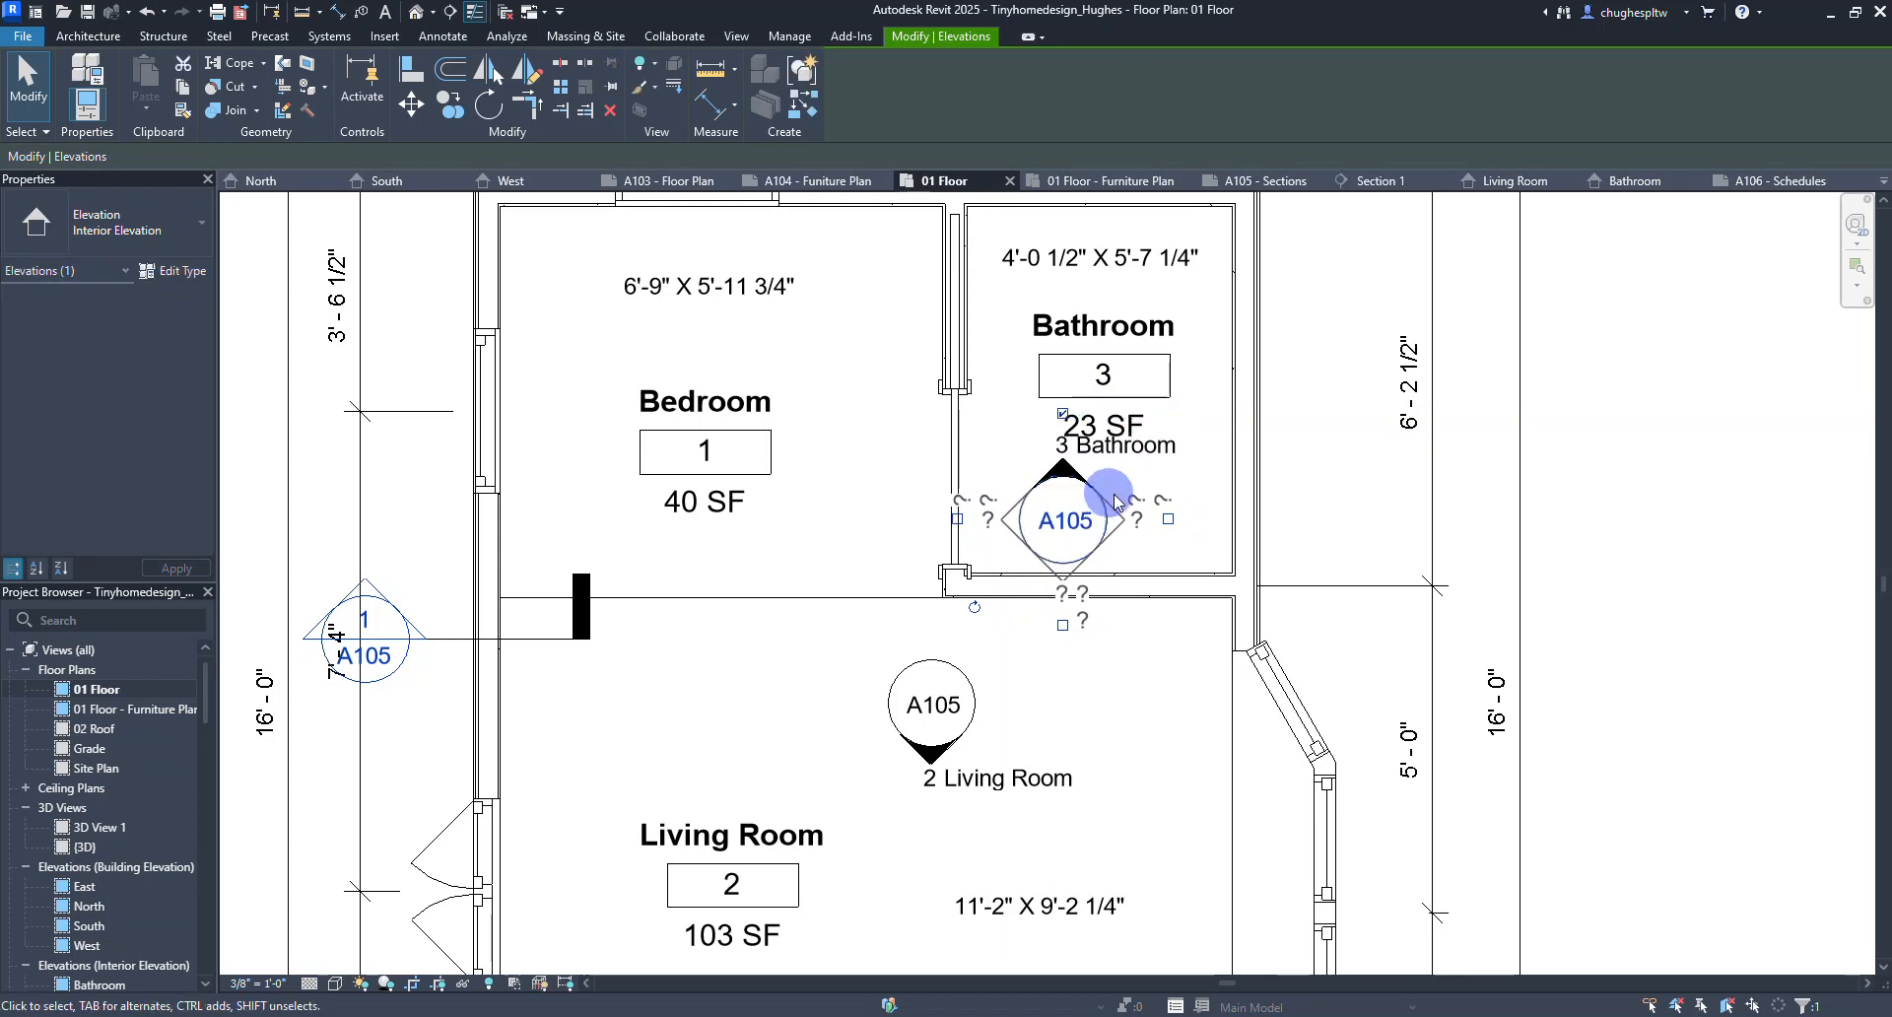
pyautogui.click(1182, 507)
# Move the bathroom interior elevation's view line down below the room tag, close to the marker.
pyautogui.click(1136, 452)
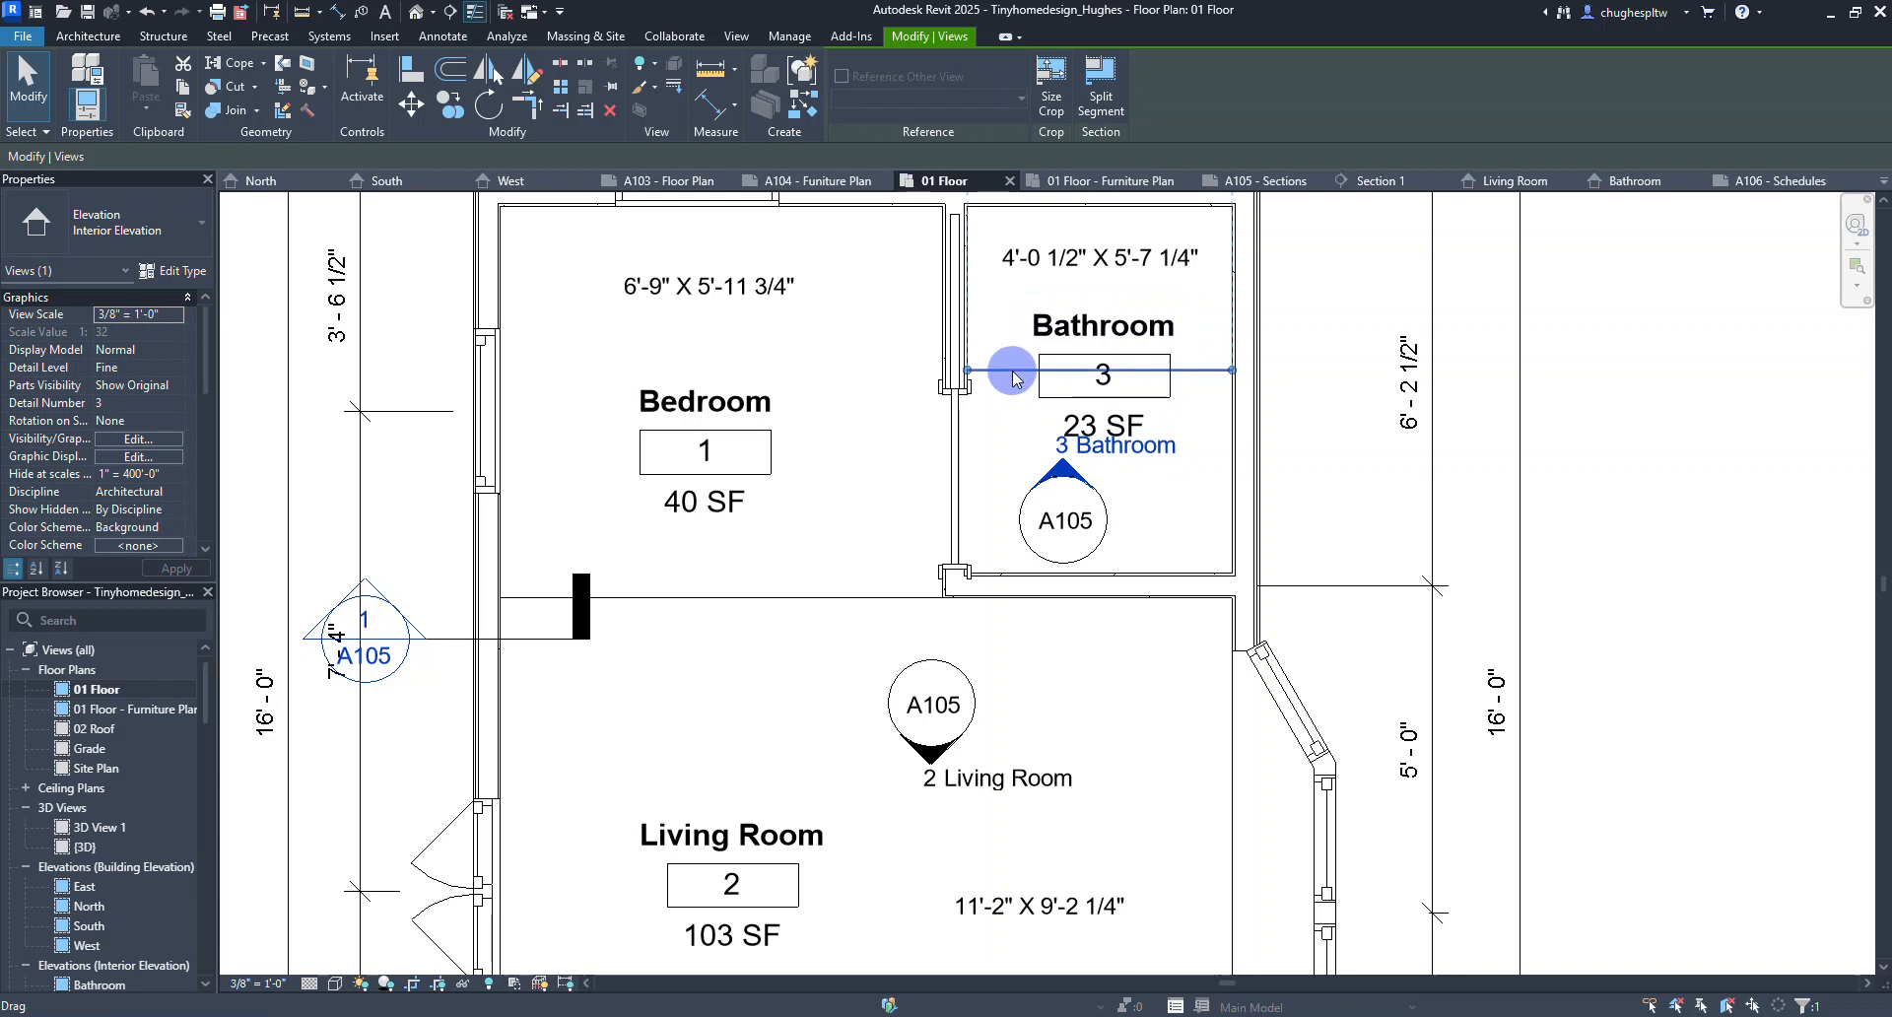
pyautogui.moveTo(1010, 369); pyautogui.dragTo(1128, 449)
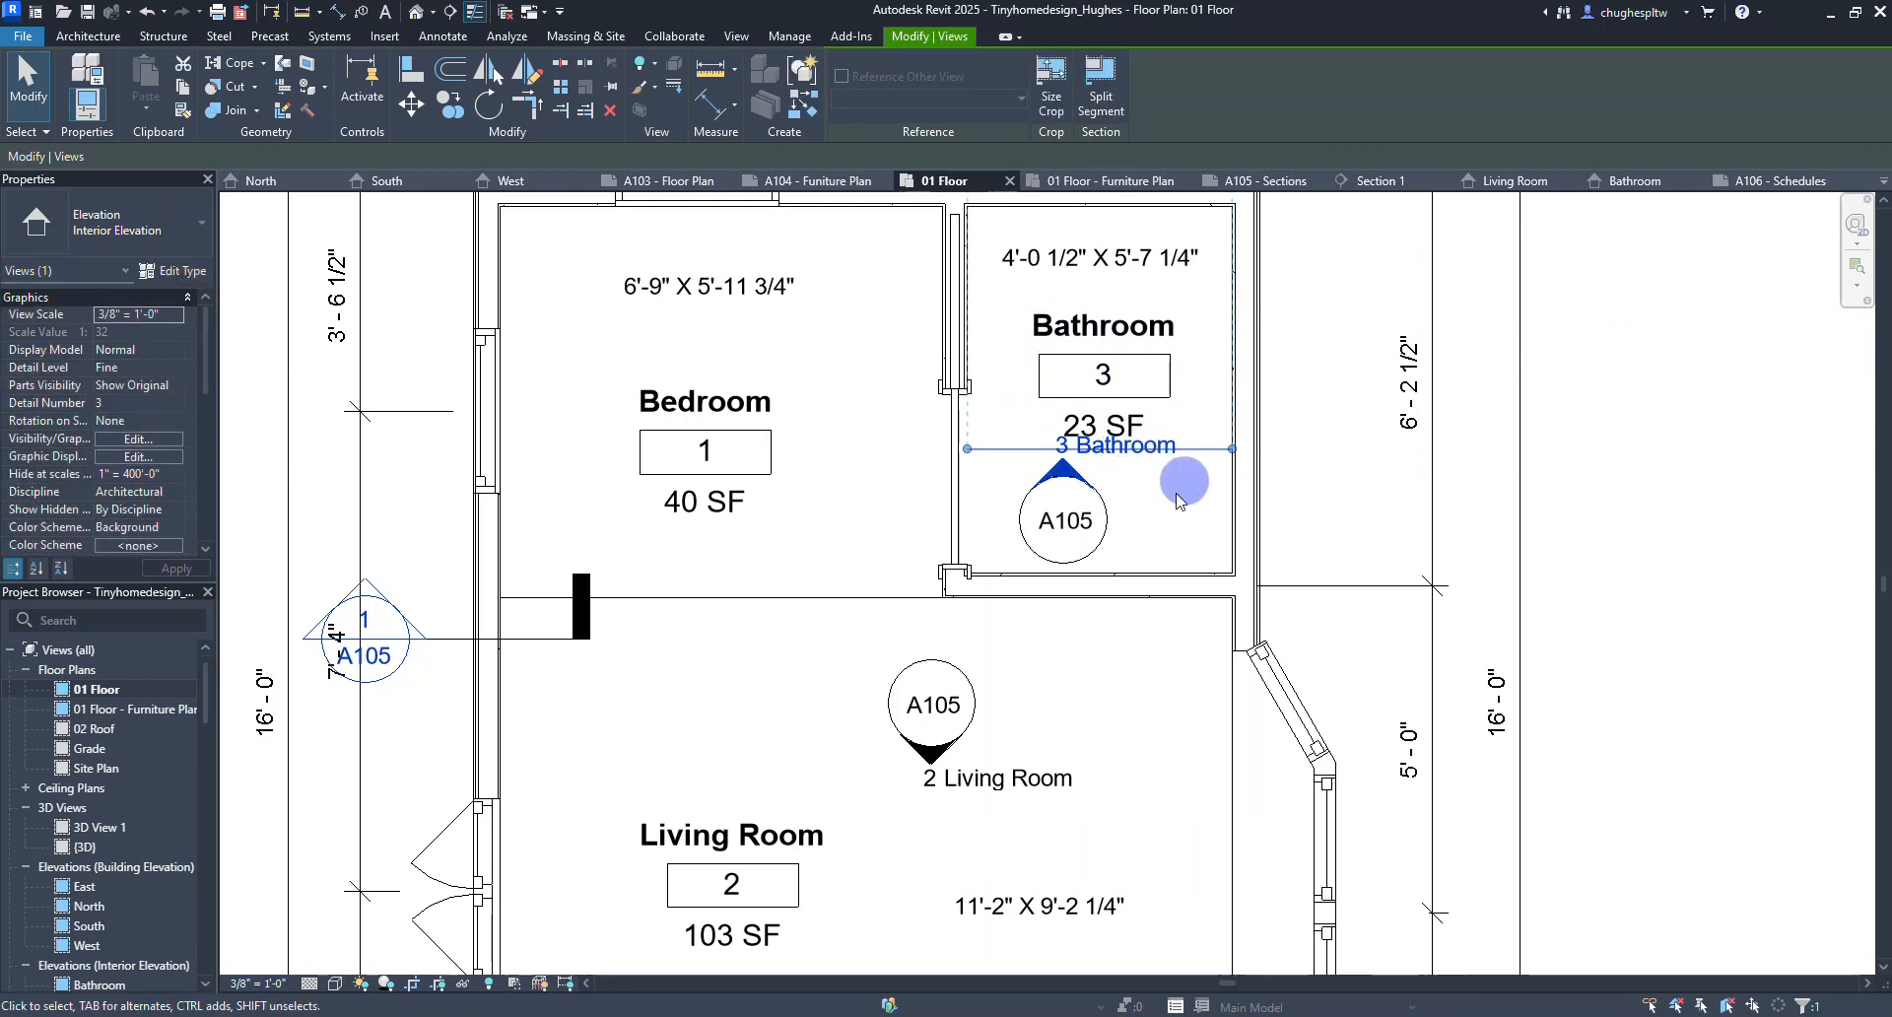
pyautogui.click(1182, 484)
# Move the bathroom's room tag up, clear of the elevation marker's label.
pyautogui.scroll(-2, 1089, 537)
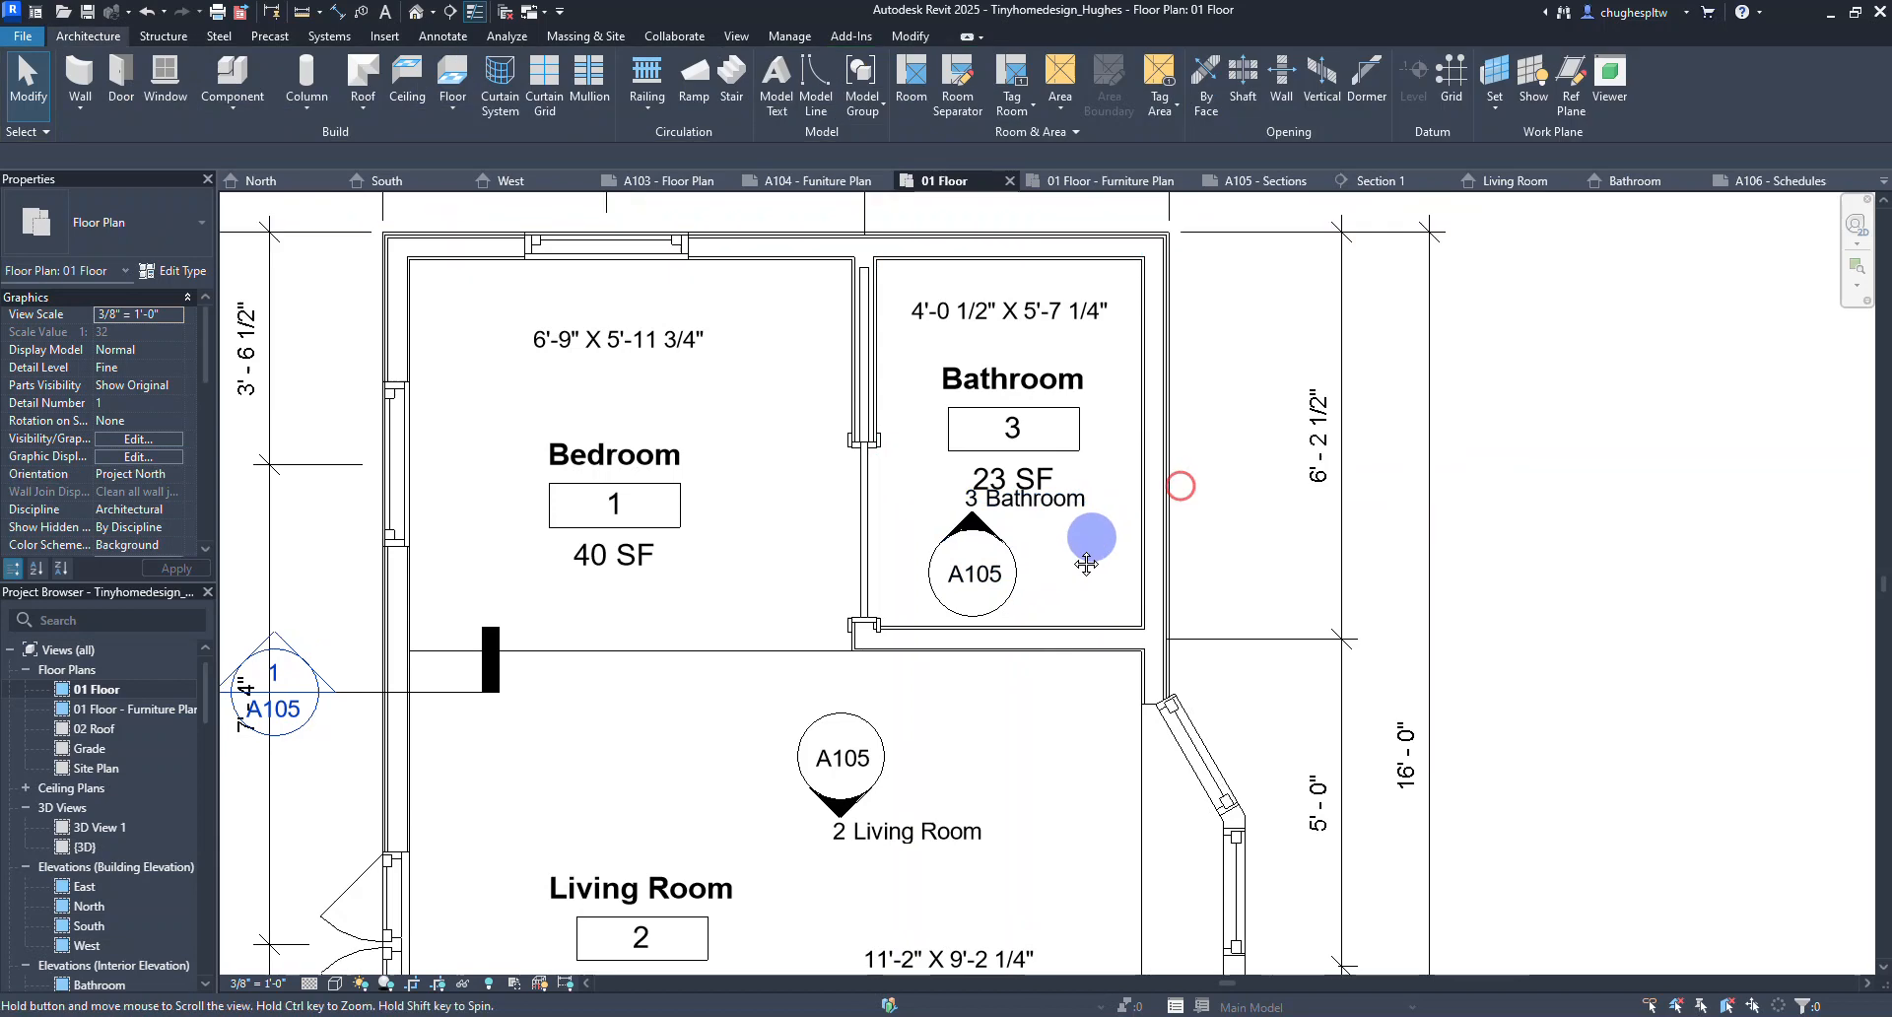
pyautogui.click(1030, 475)
pyautogui.moveTo(1030, 475); pyautogui.dragTo(1034, 457)
pyautogui.click(1174, 525)
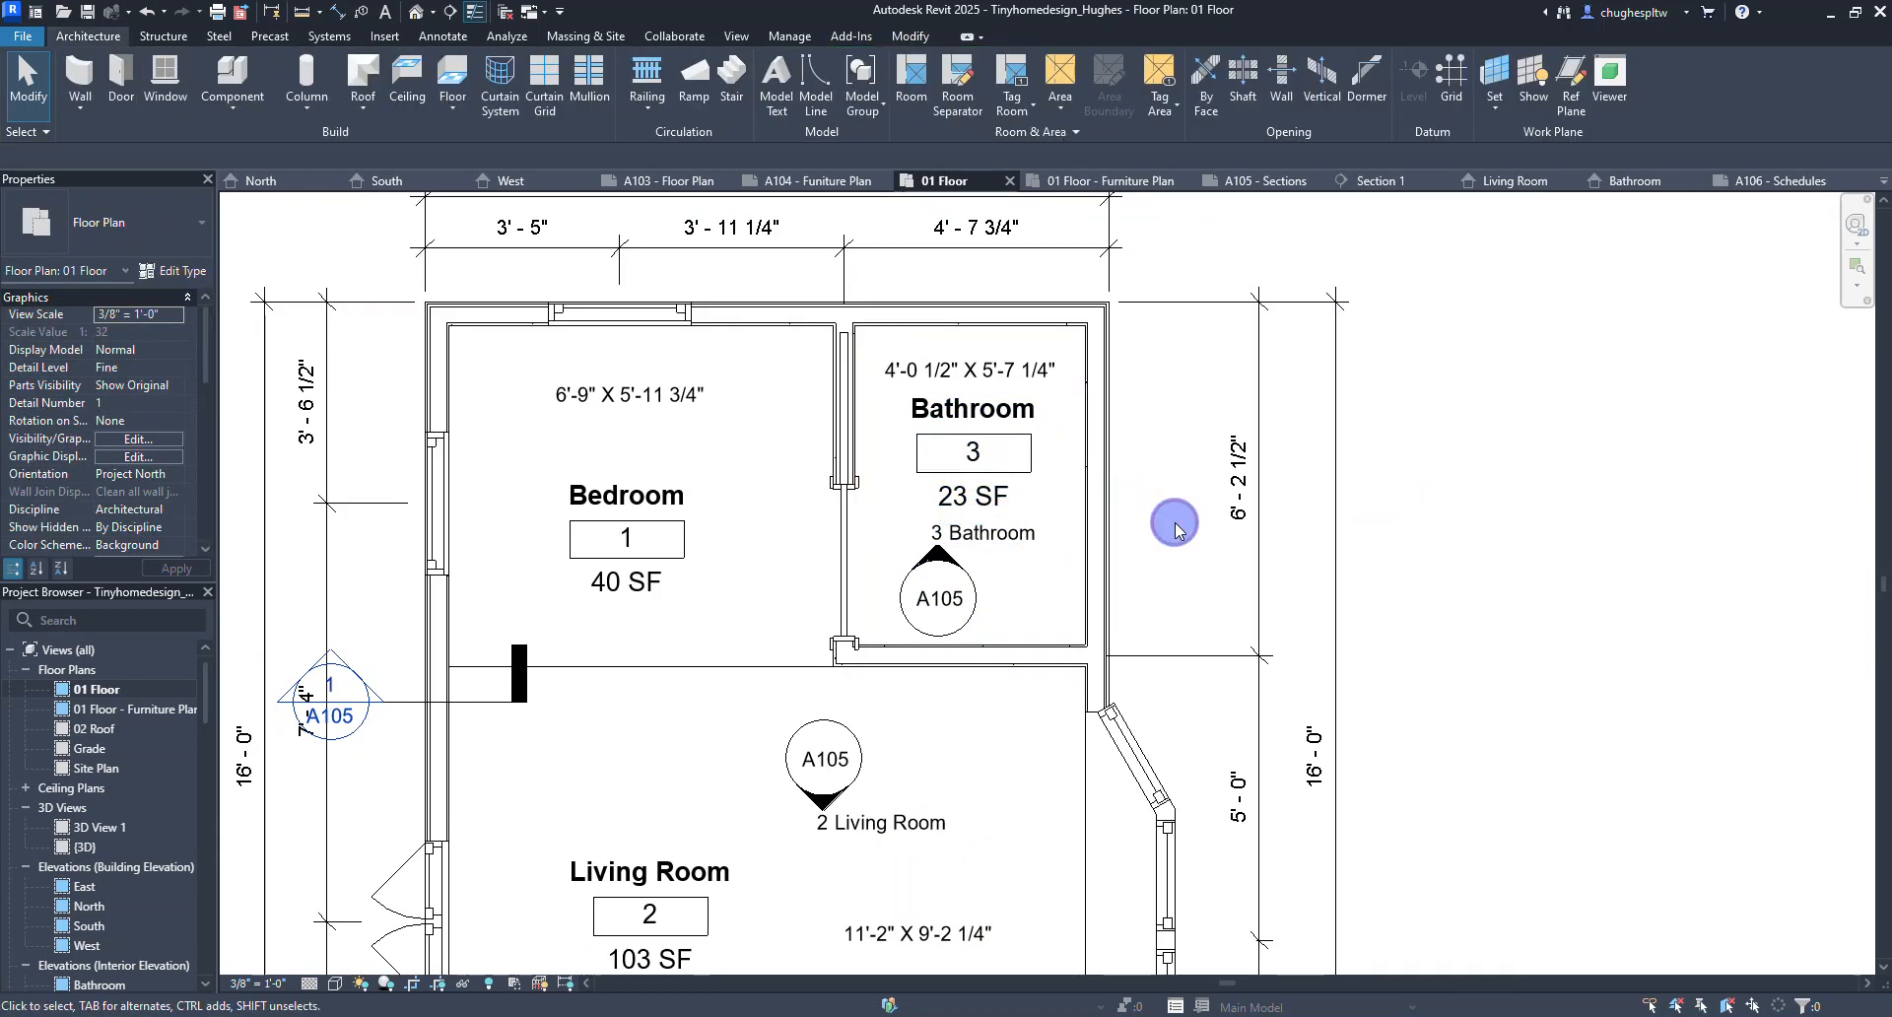
# Move the inner dimension string on the plan's west side farther from the wall, clear of the section marker.
pyautogui.scroll(-3, 690, 567)
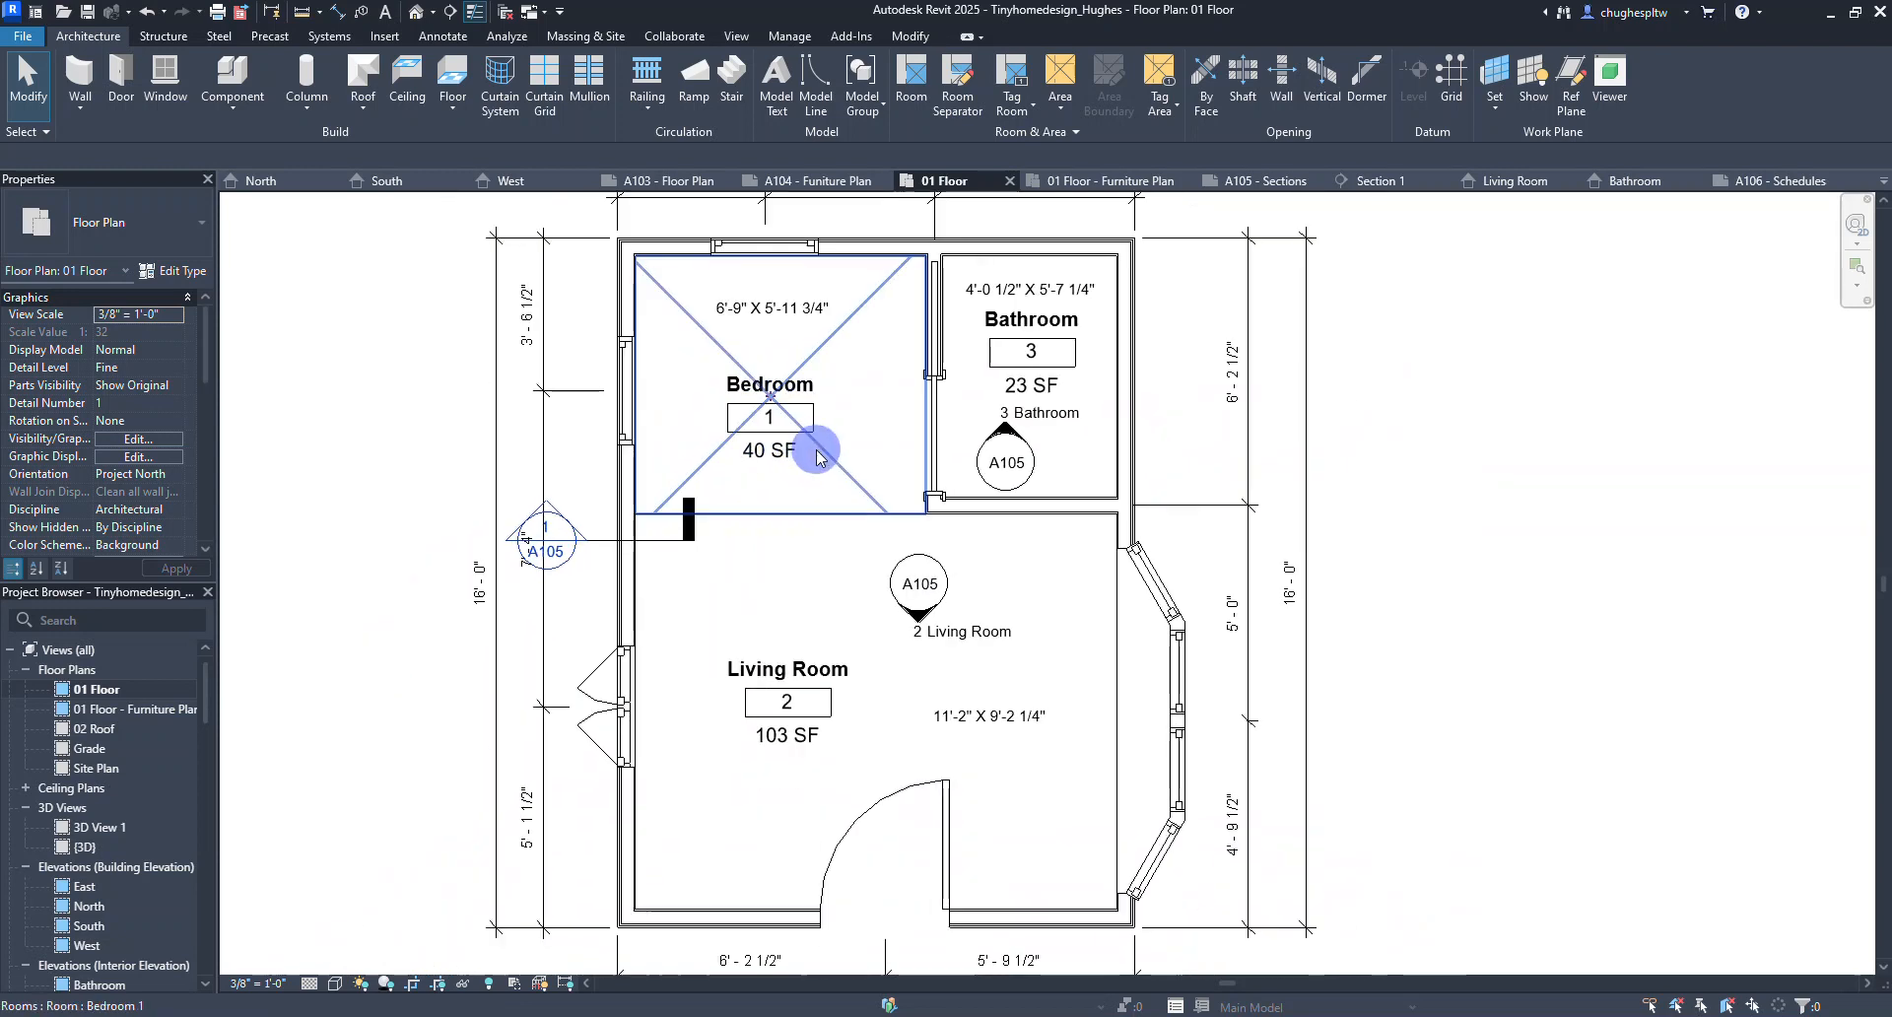
pyautogui.scroll(1, 601, 557)
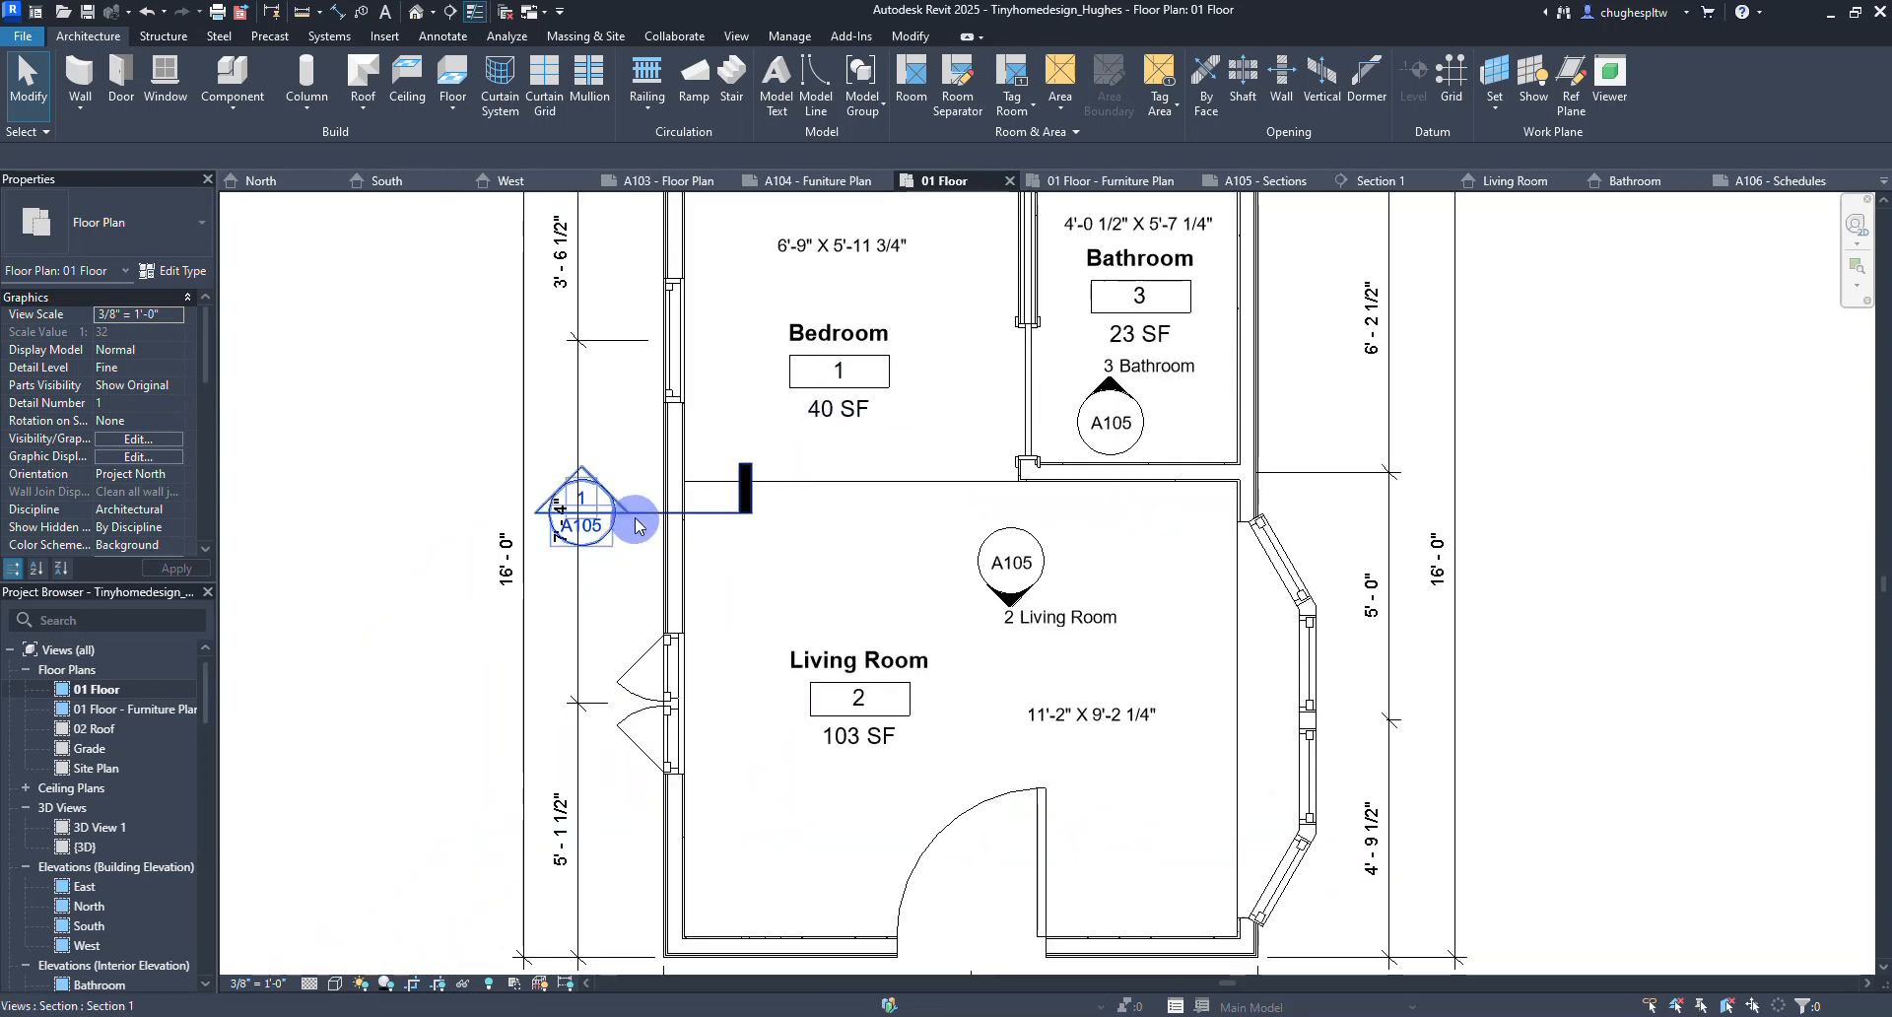
pyautogui.click(577, 576)
pyautogui.scroll(-2, 606, 572)
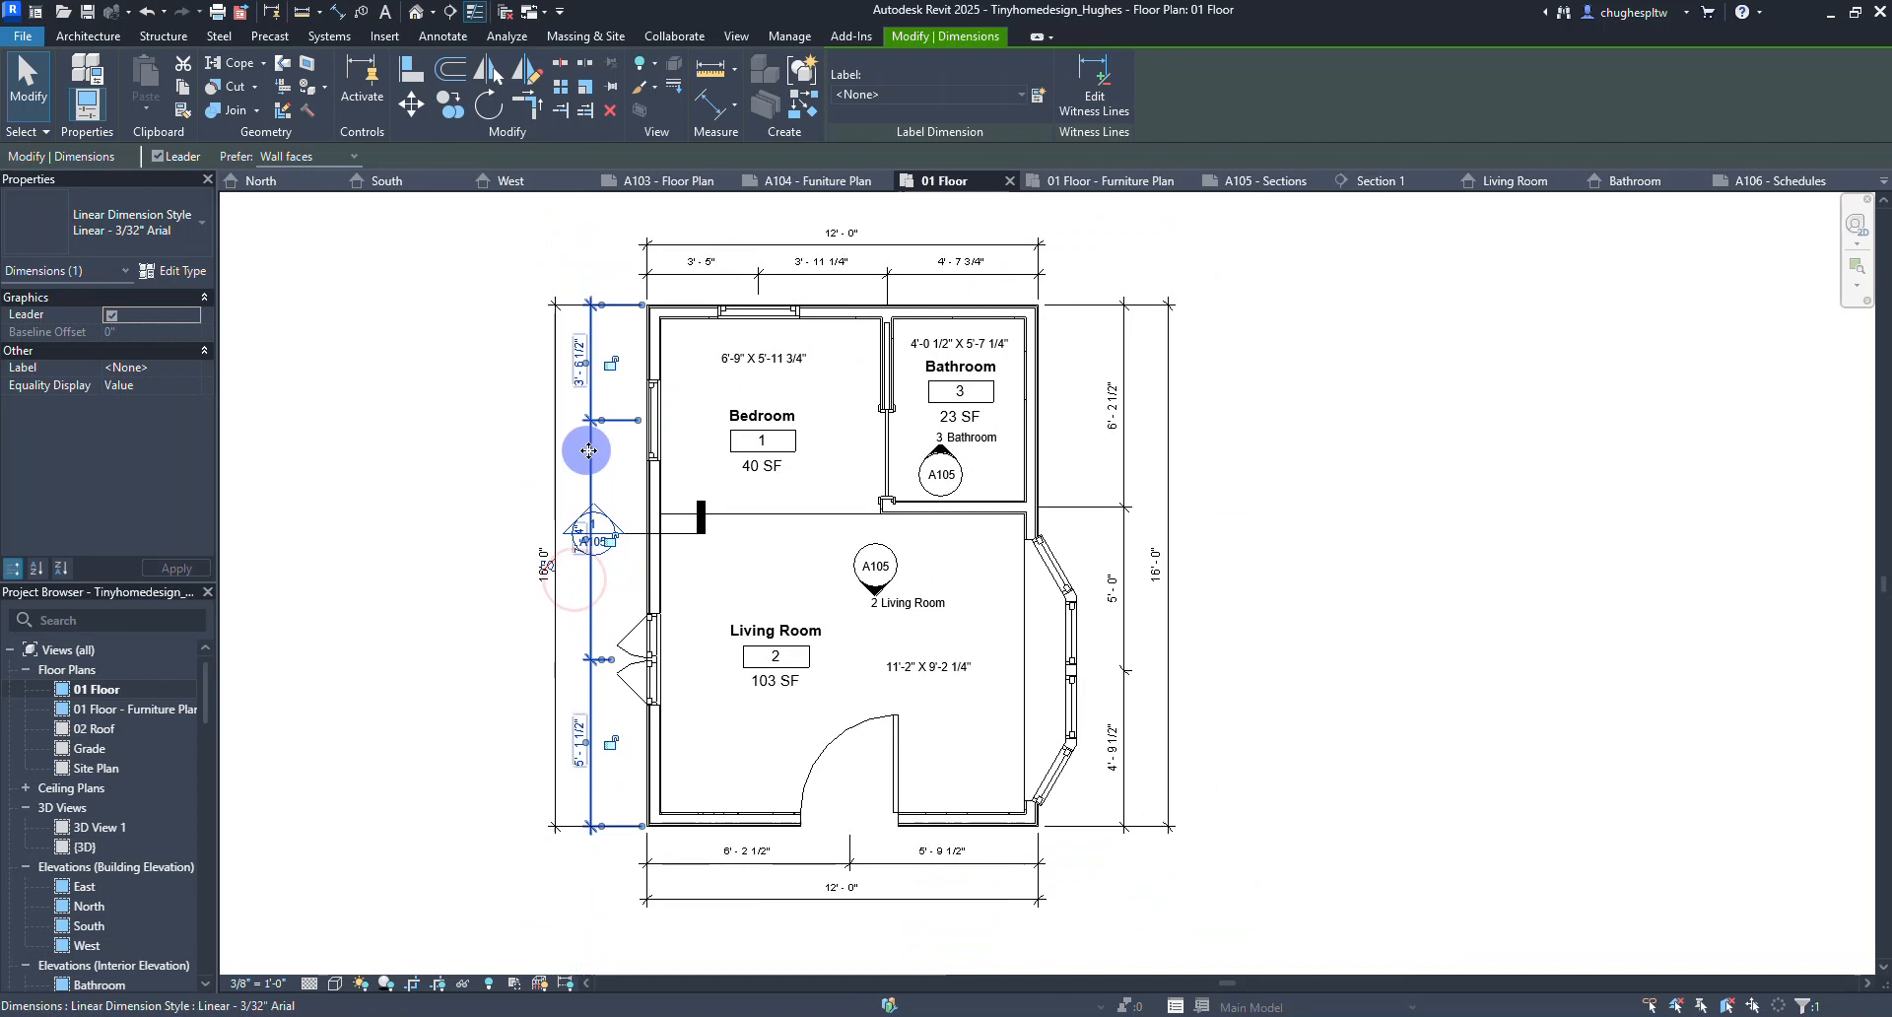
pyautogui.click(550, 486)
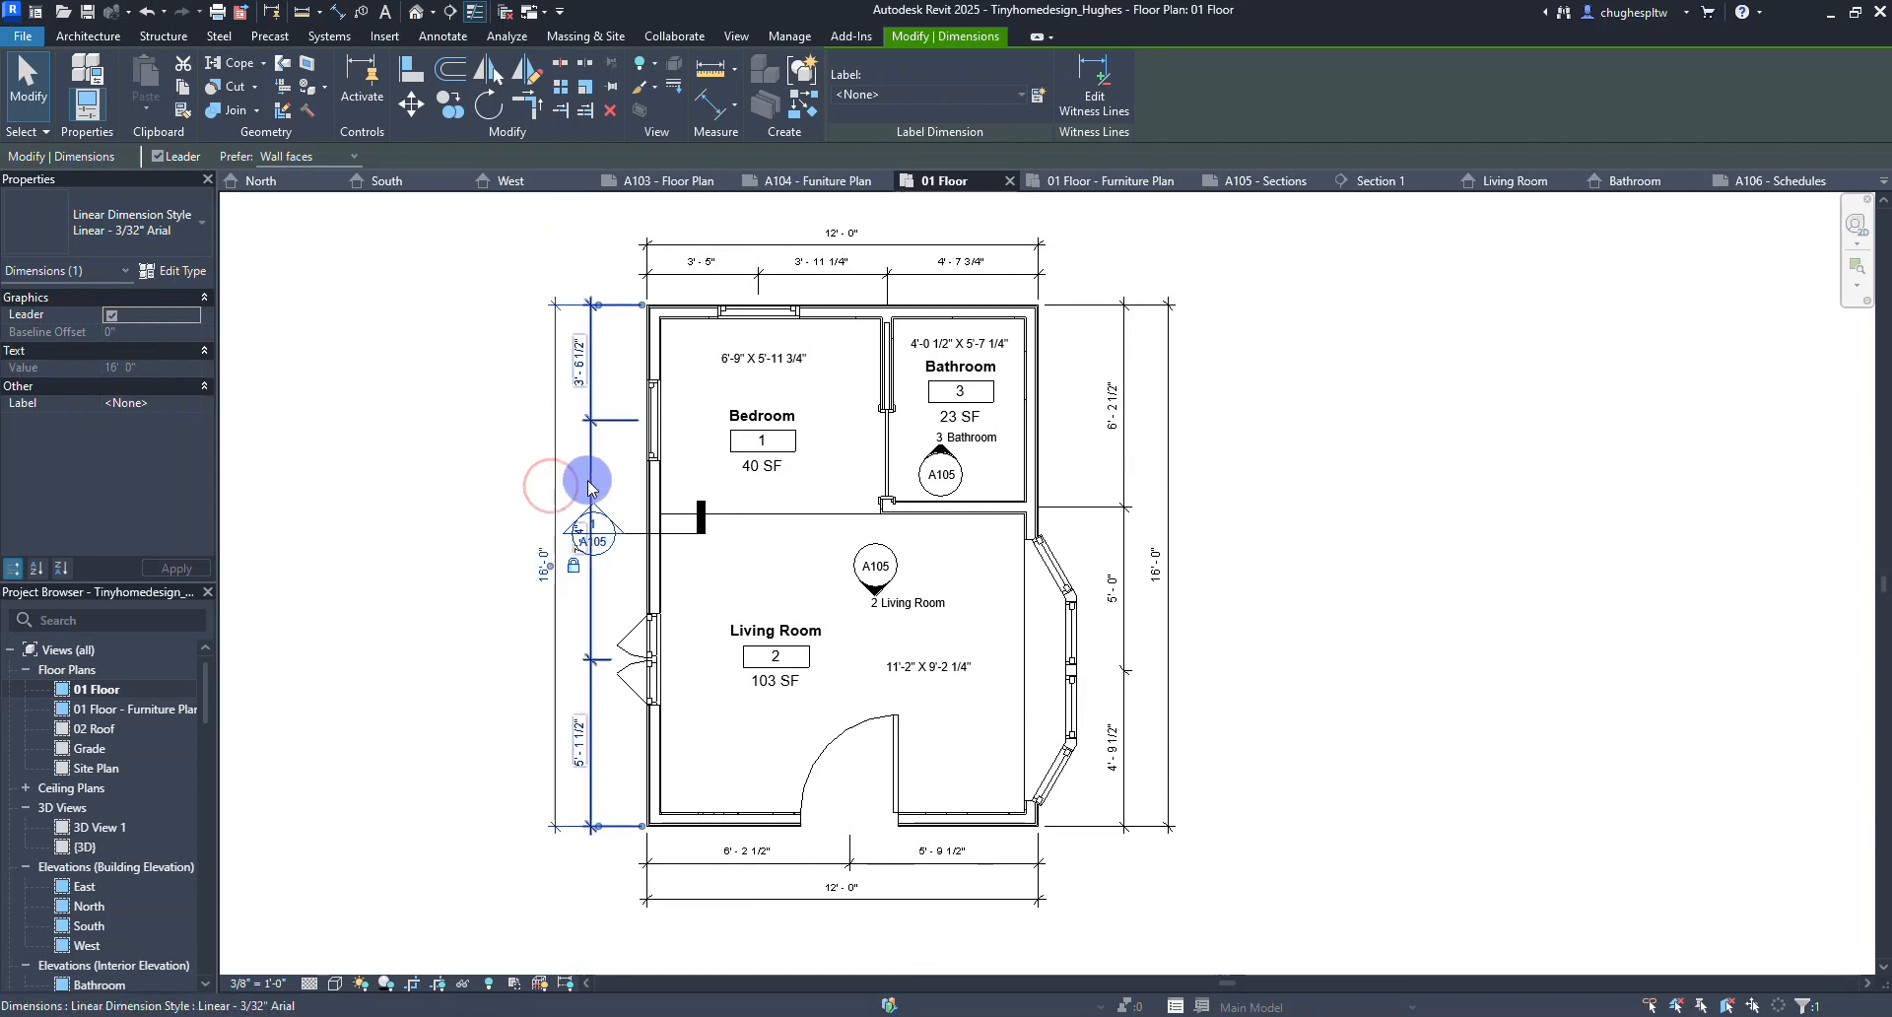
pyautogui.click(564, 480)
pyautogui.click(541, 469)
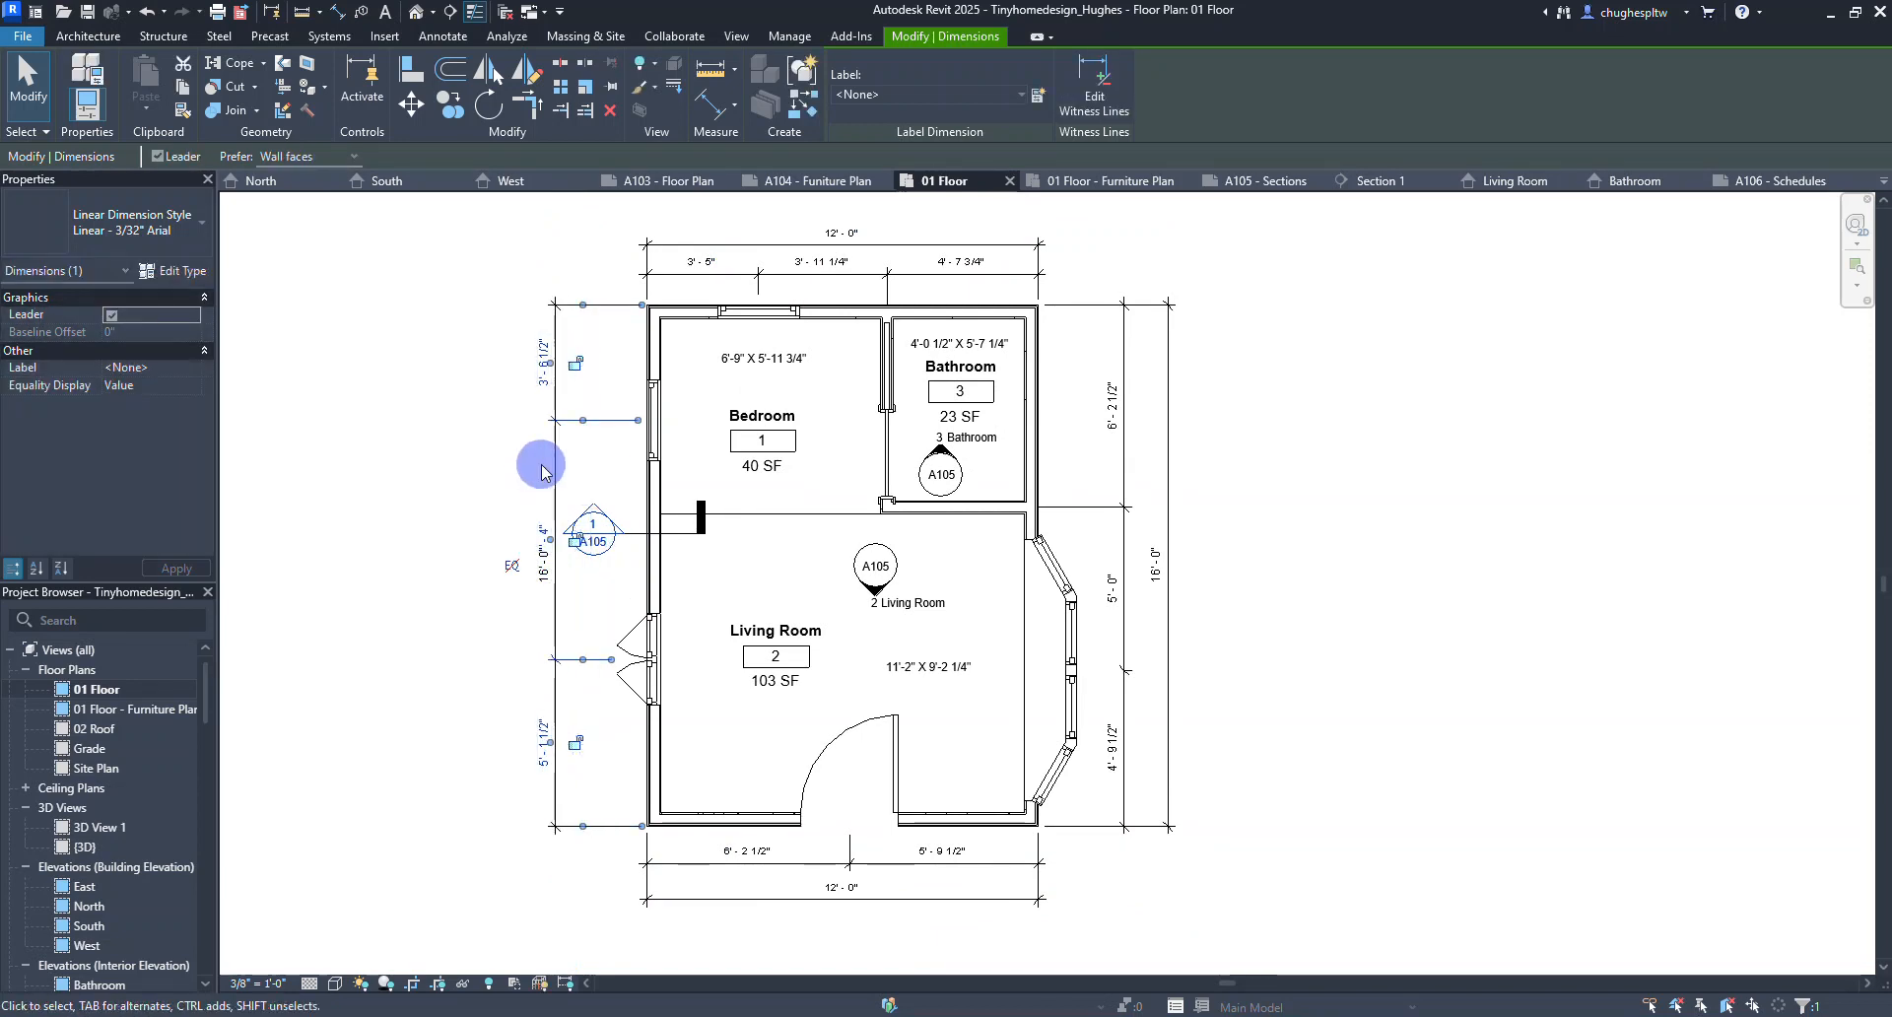
# Move the overall 16'-0" dimension on the west side outward, beyond the inner dimension string.
pyautogui.scroll(3, 507, 554)
pyautogui.click(549, 553)
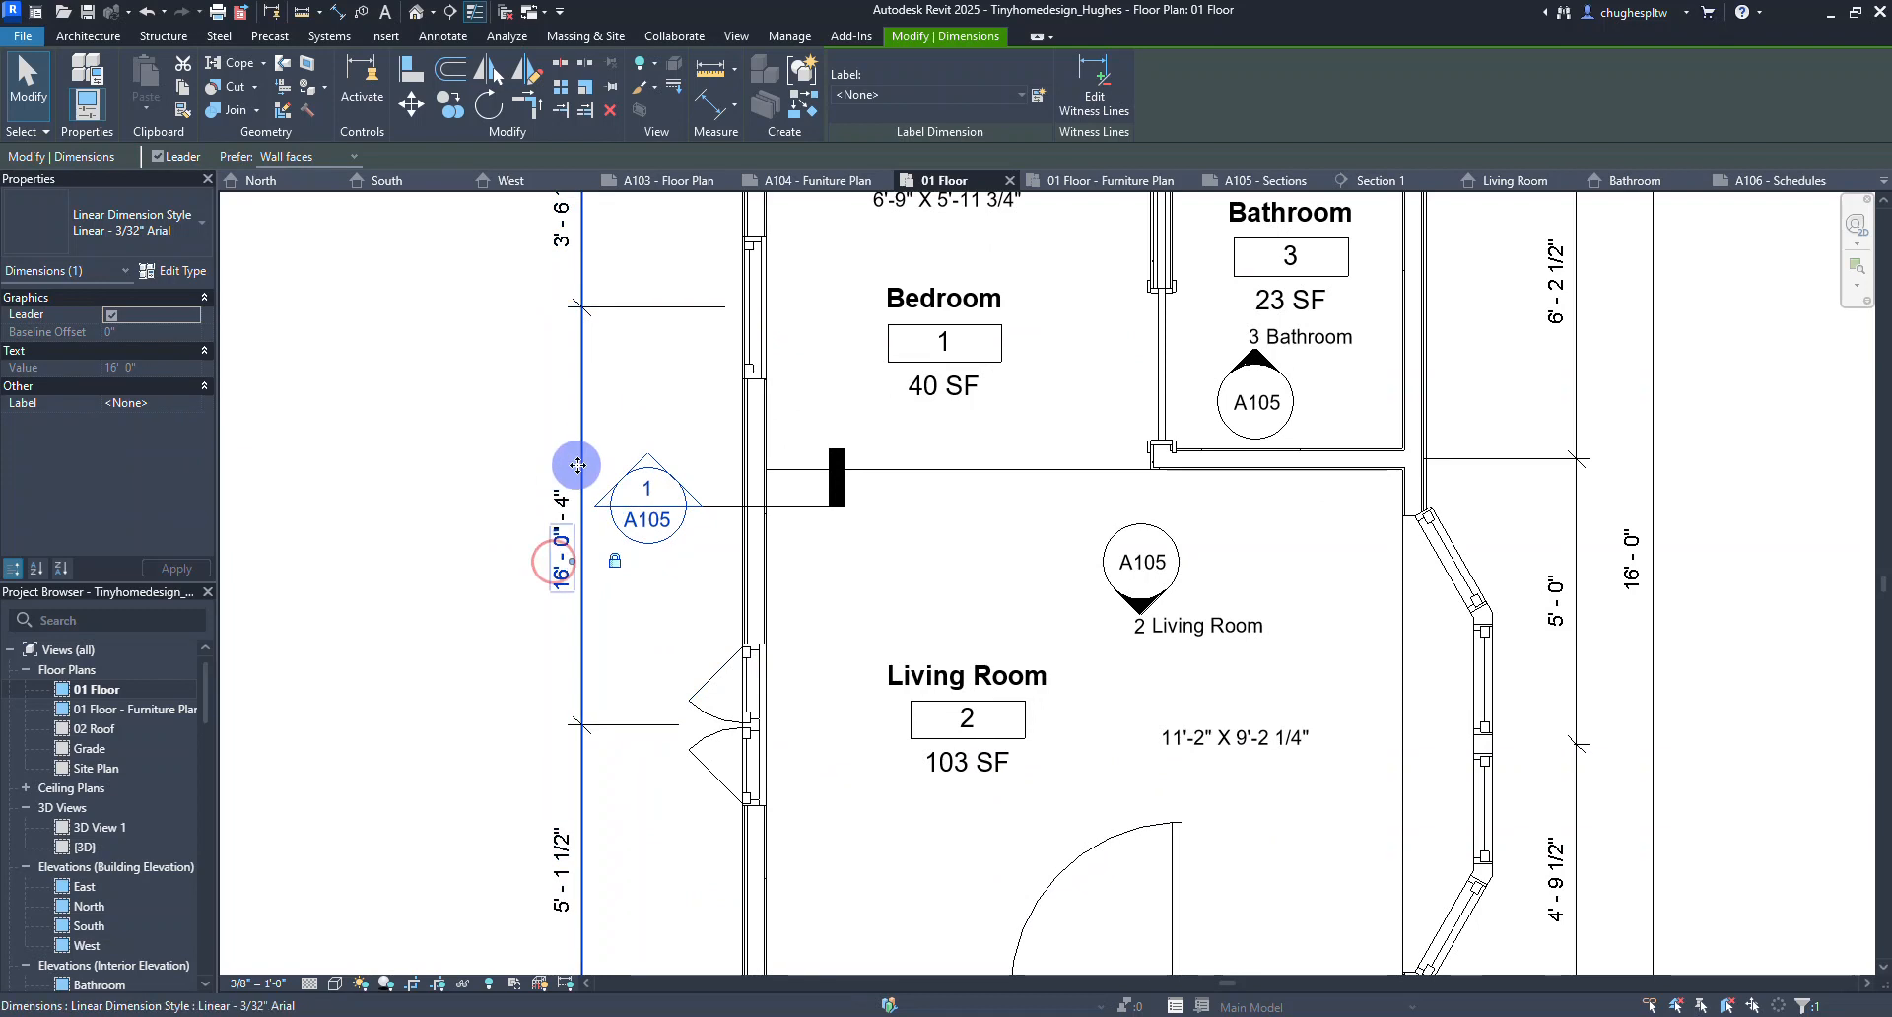
pyautogui.scroll(-3, 591, 604)
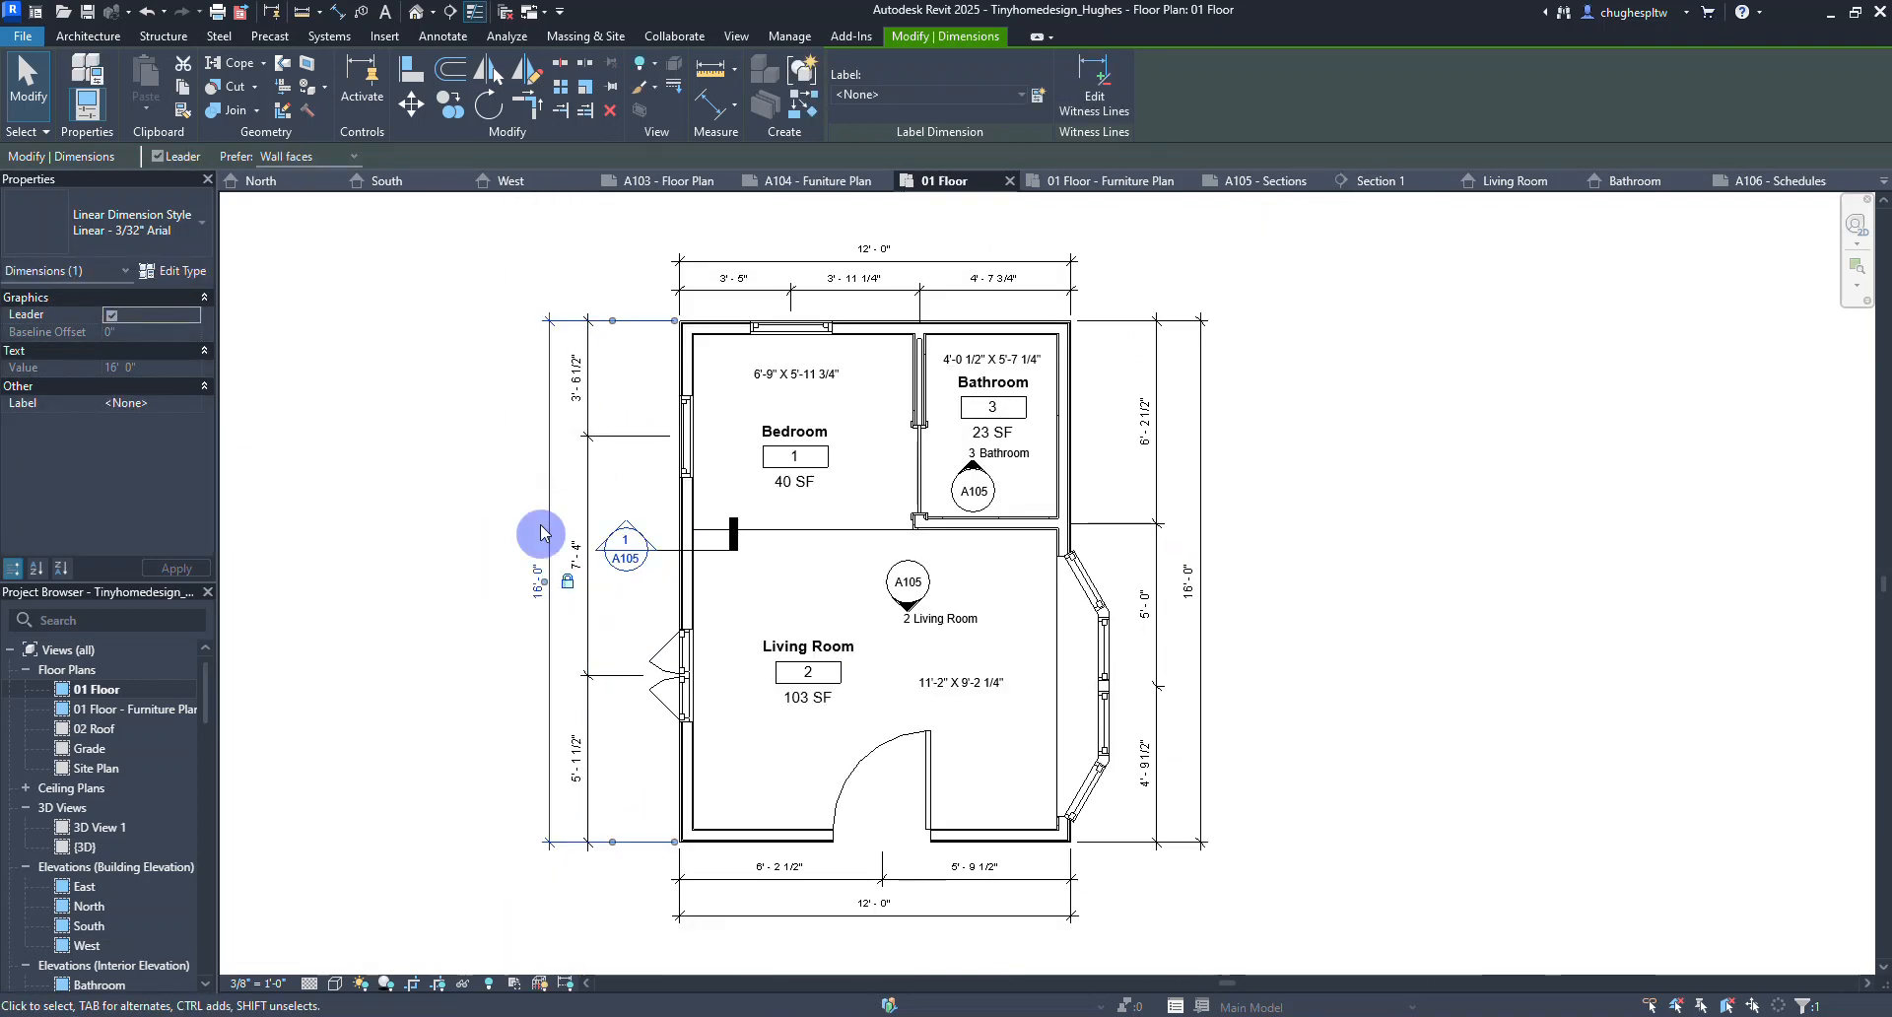
pyautogui.click(533, 513)
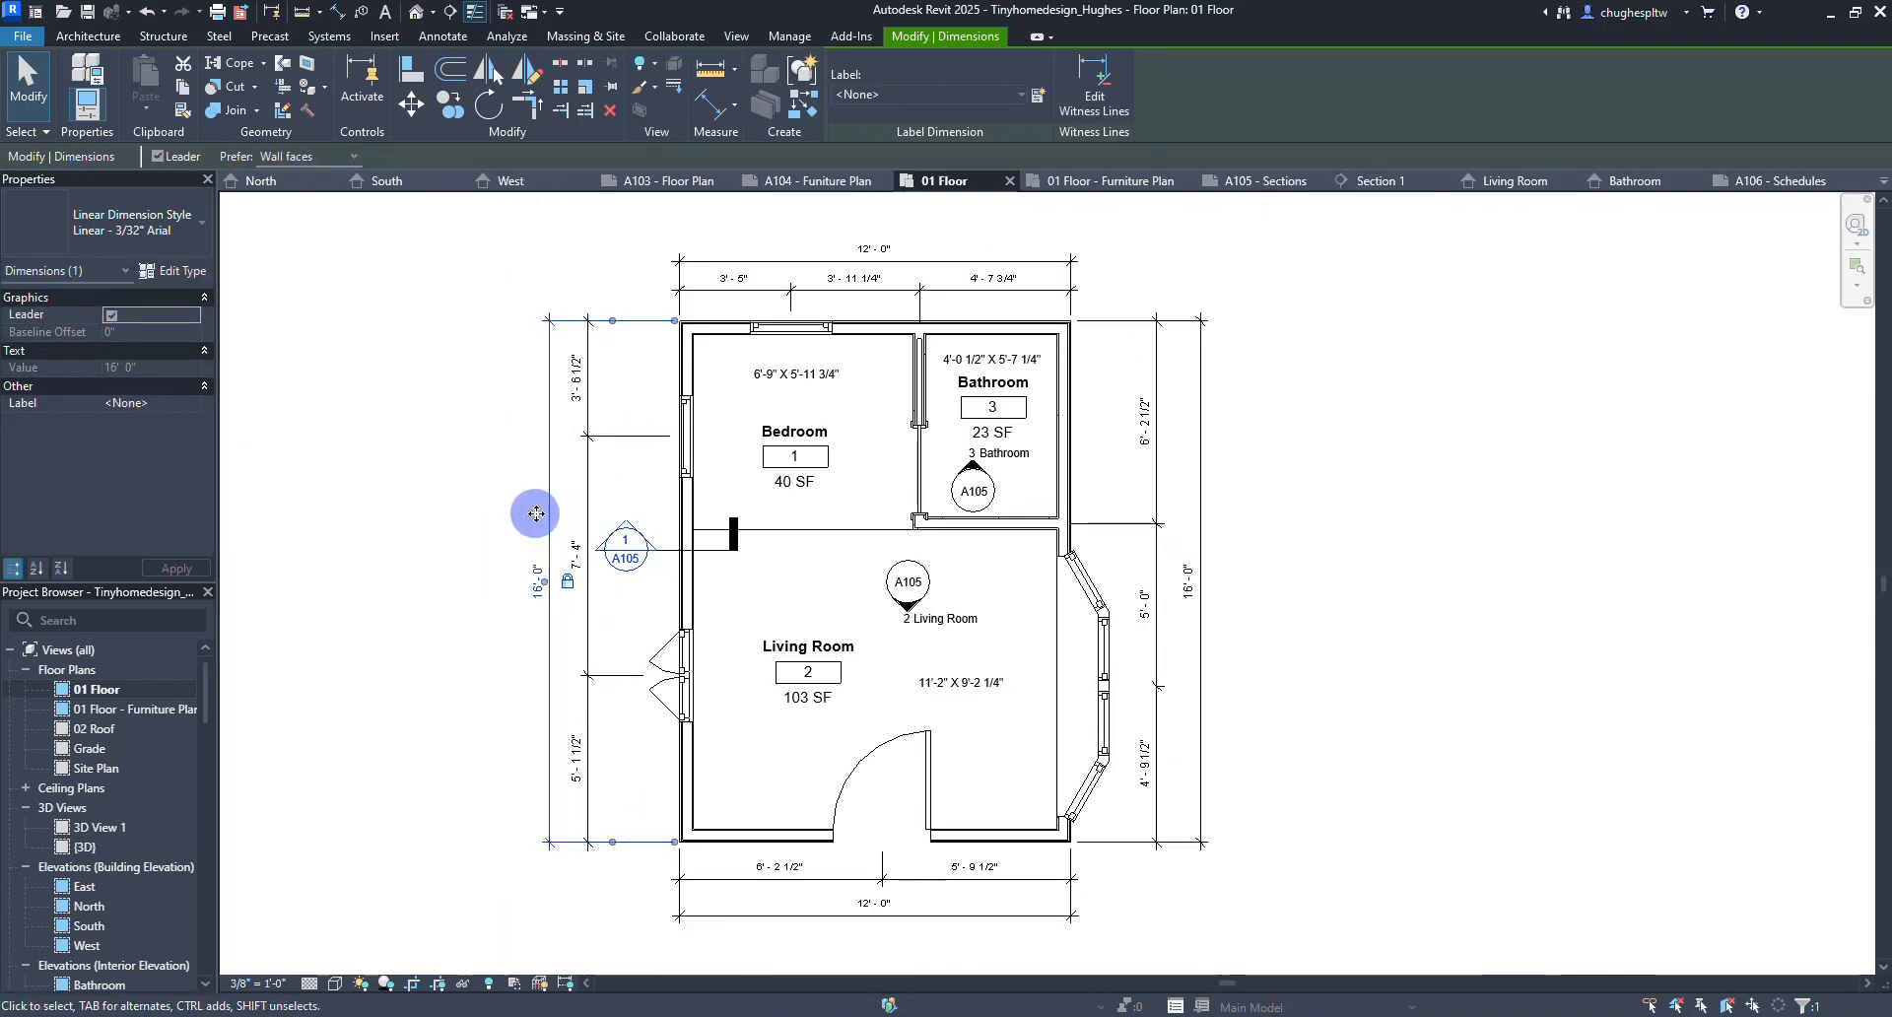
pyautogui.click(412, 486)
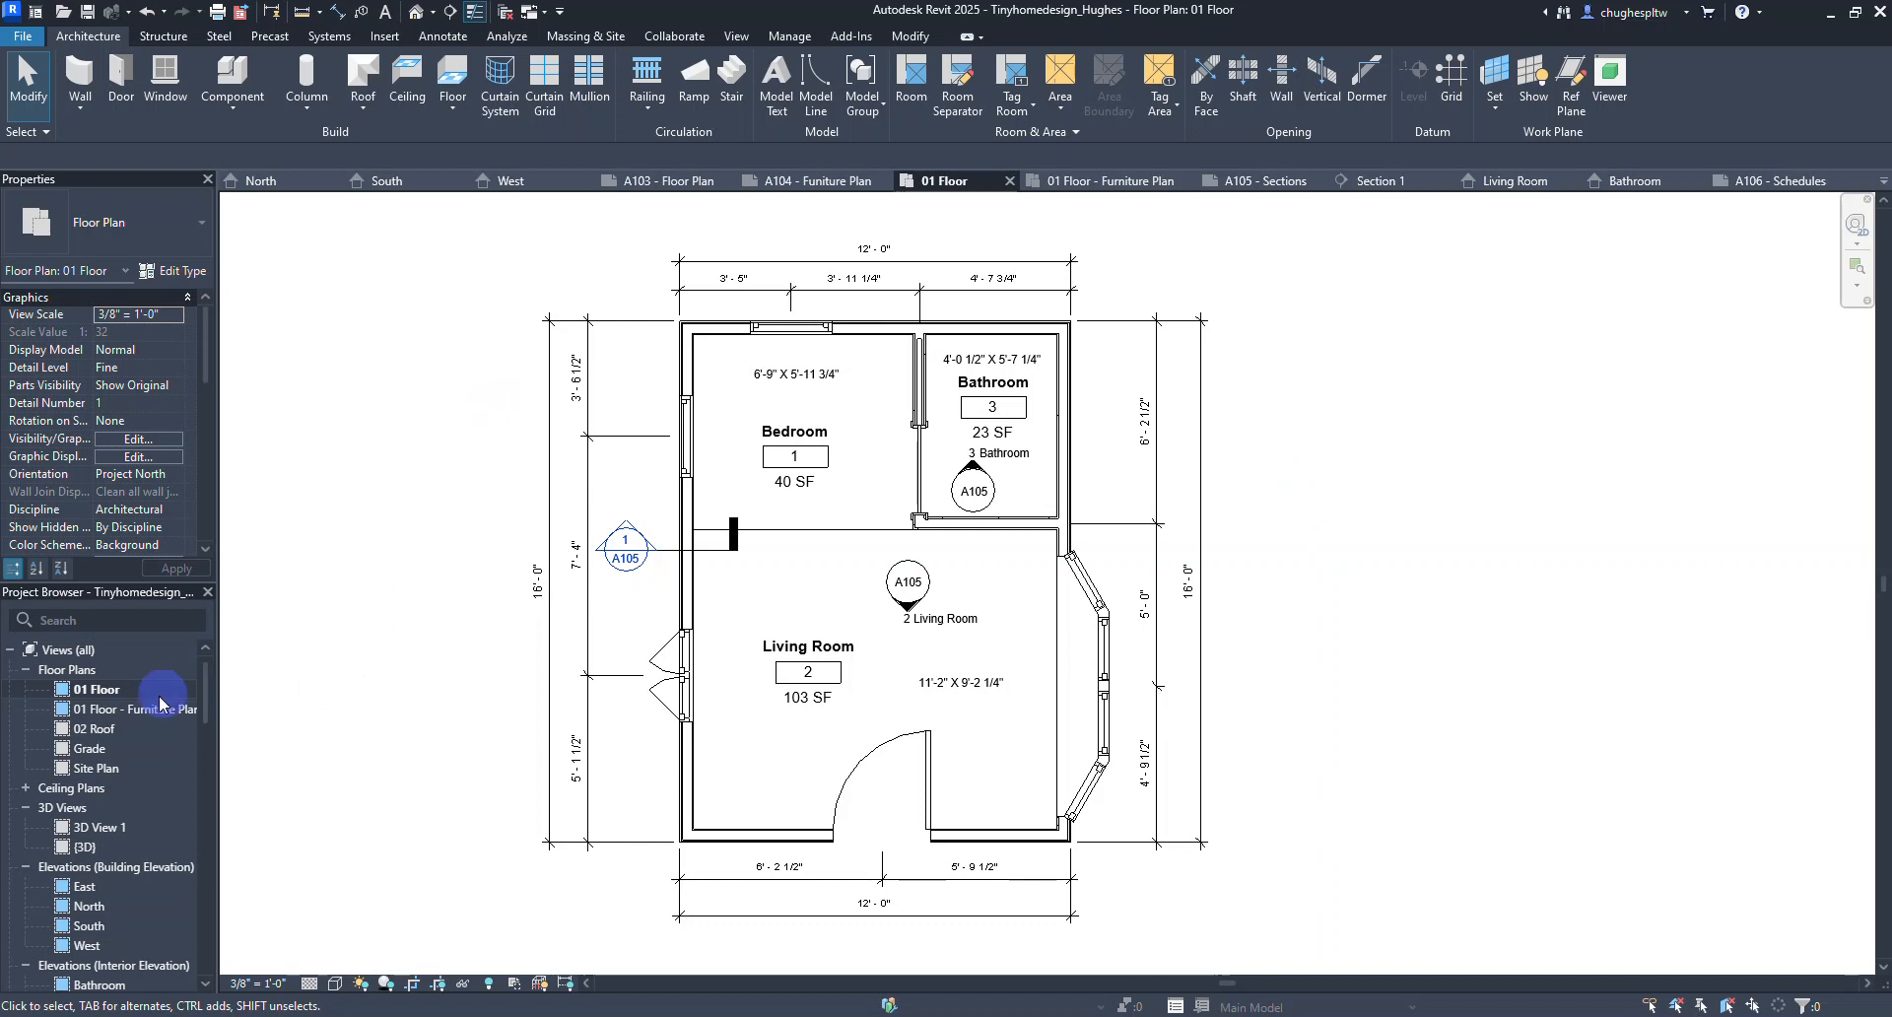
# Create a new building component schedule for the Rooms category, named "Room Schedule", in the New Construction phase.
pyautogui.scroll(-5, 119, 730)
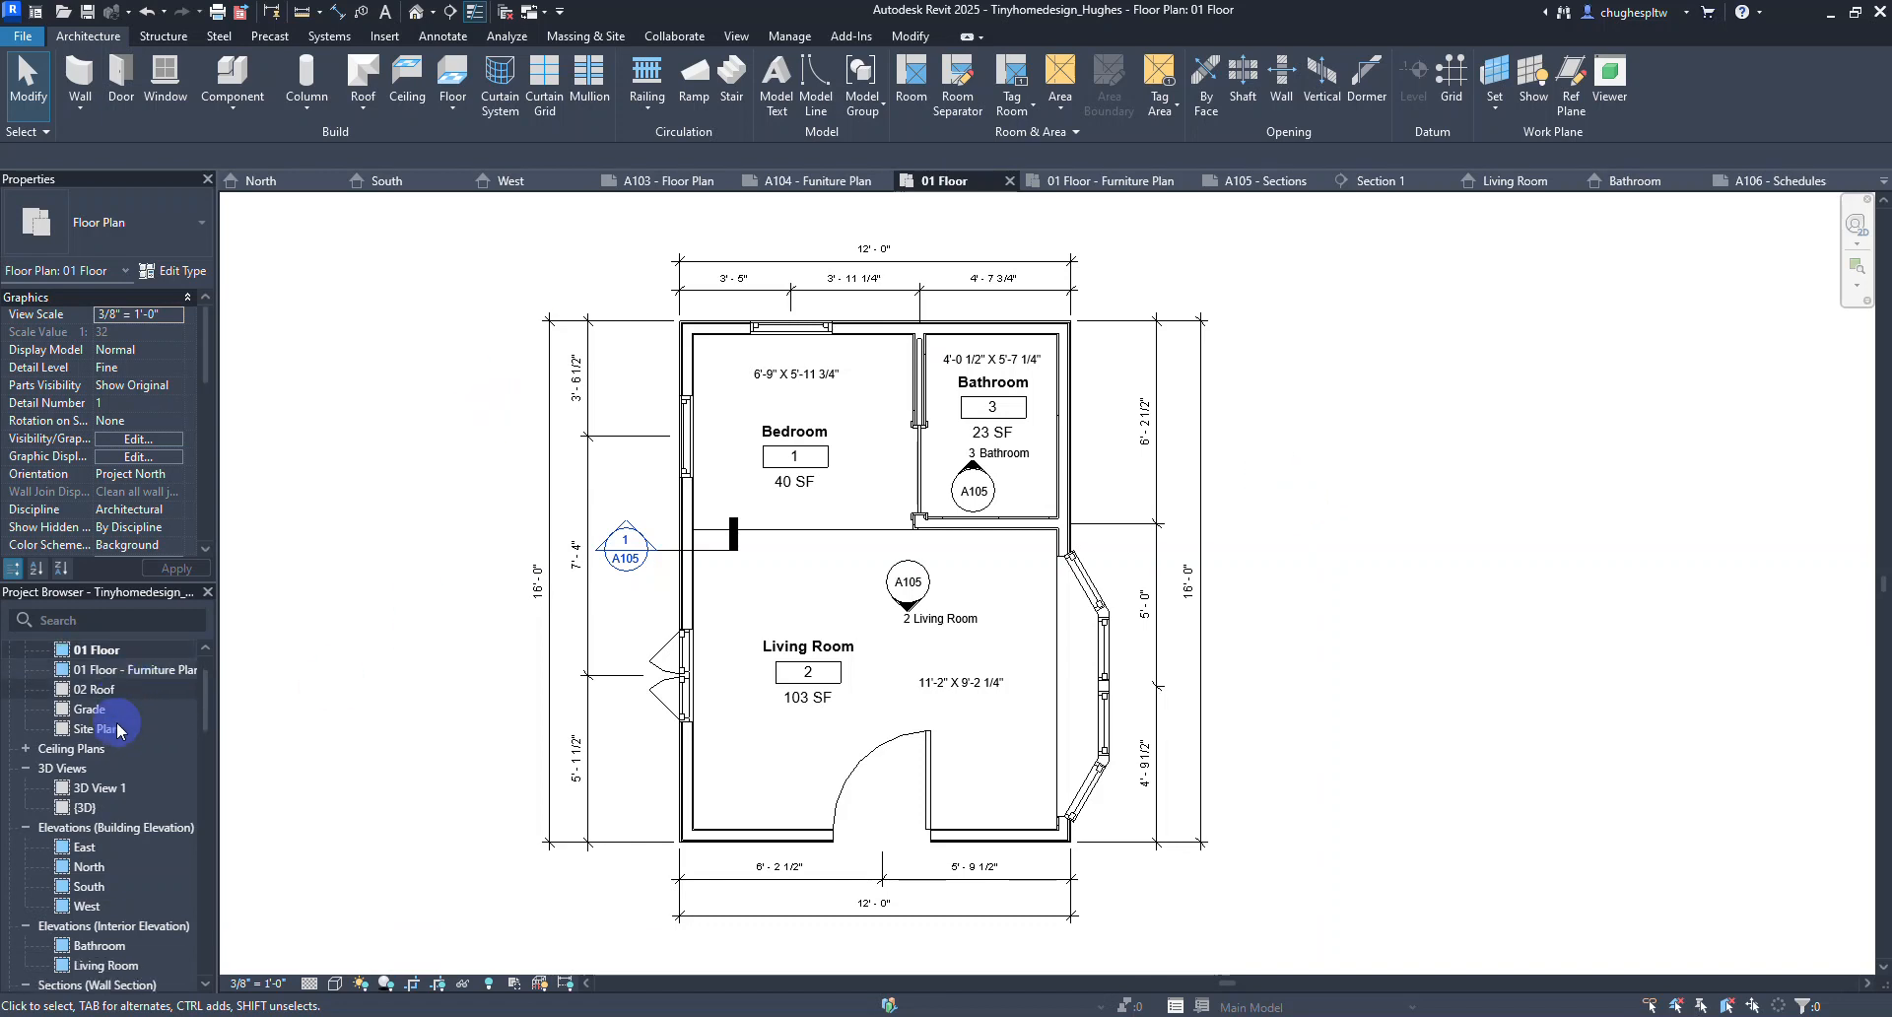
pyautogui.scroll(-4, 119, 729)
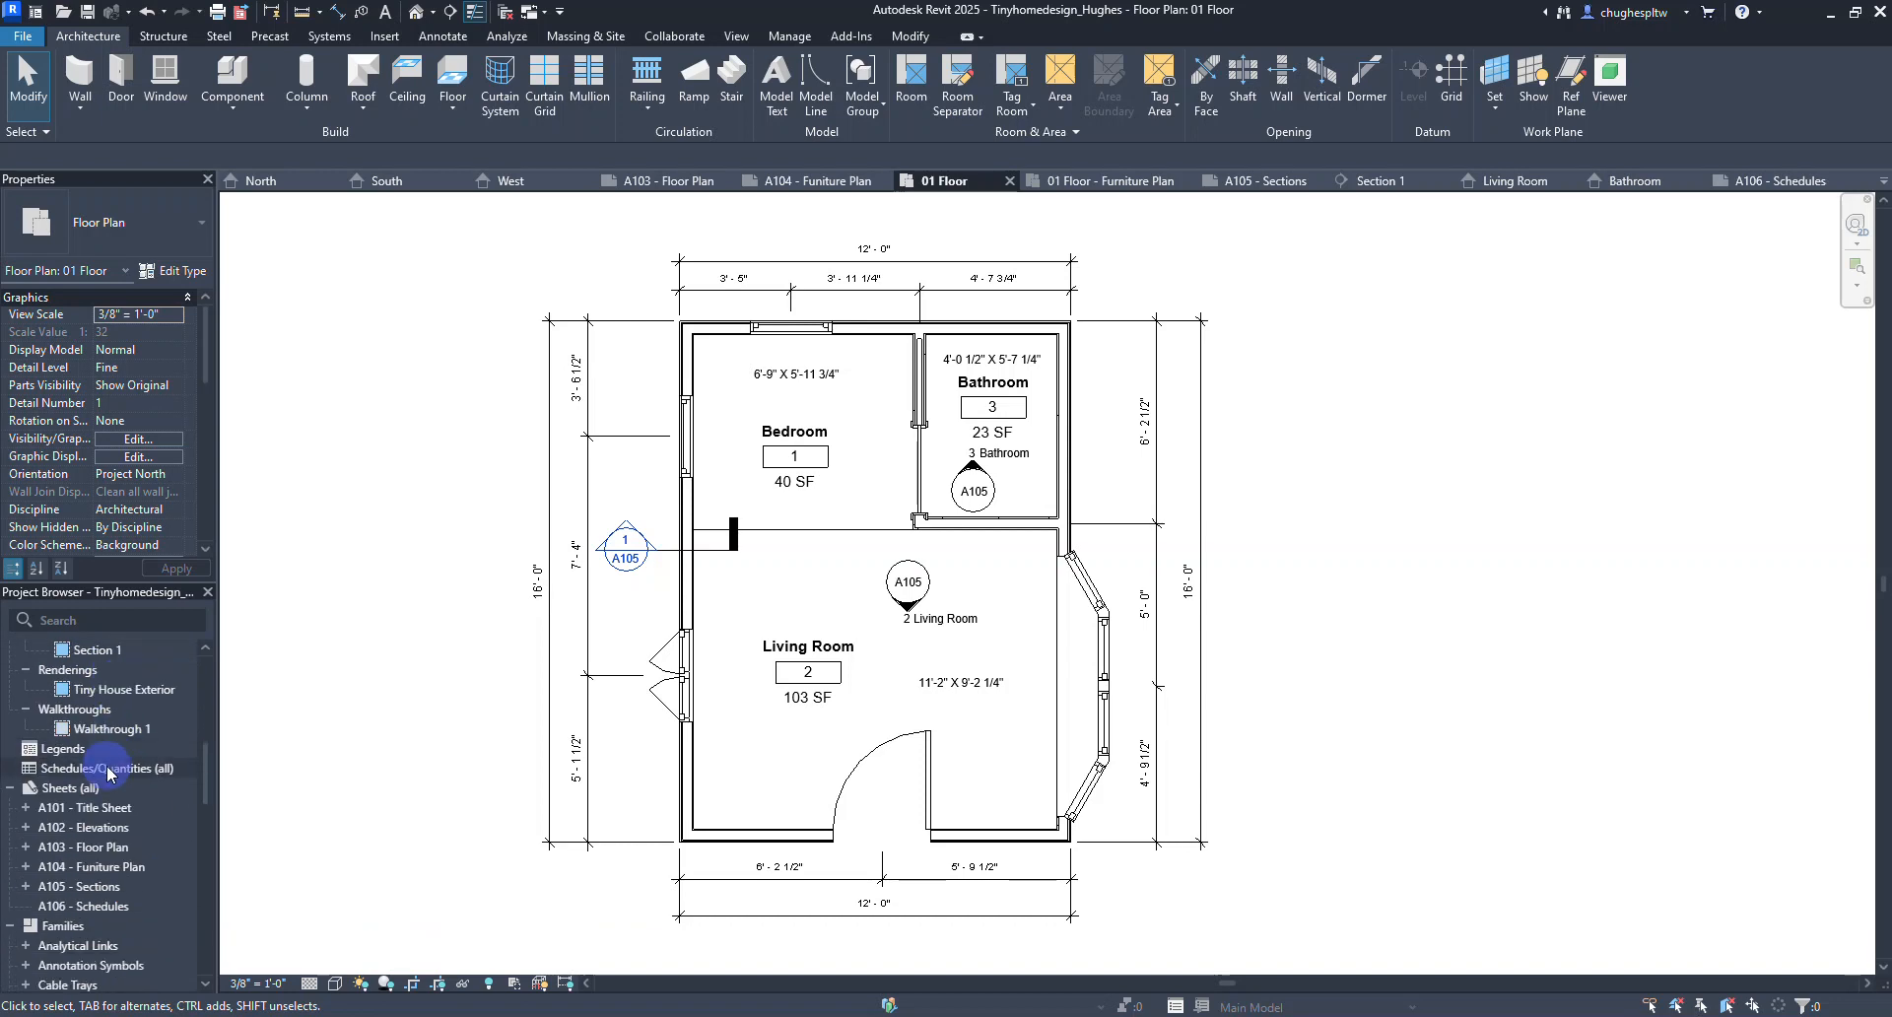
pyautogui.rightClick(109, 772)
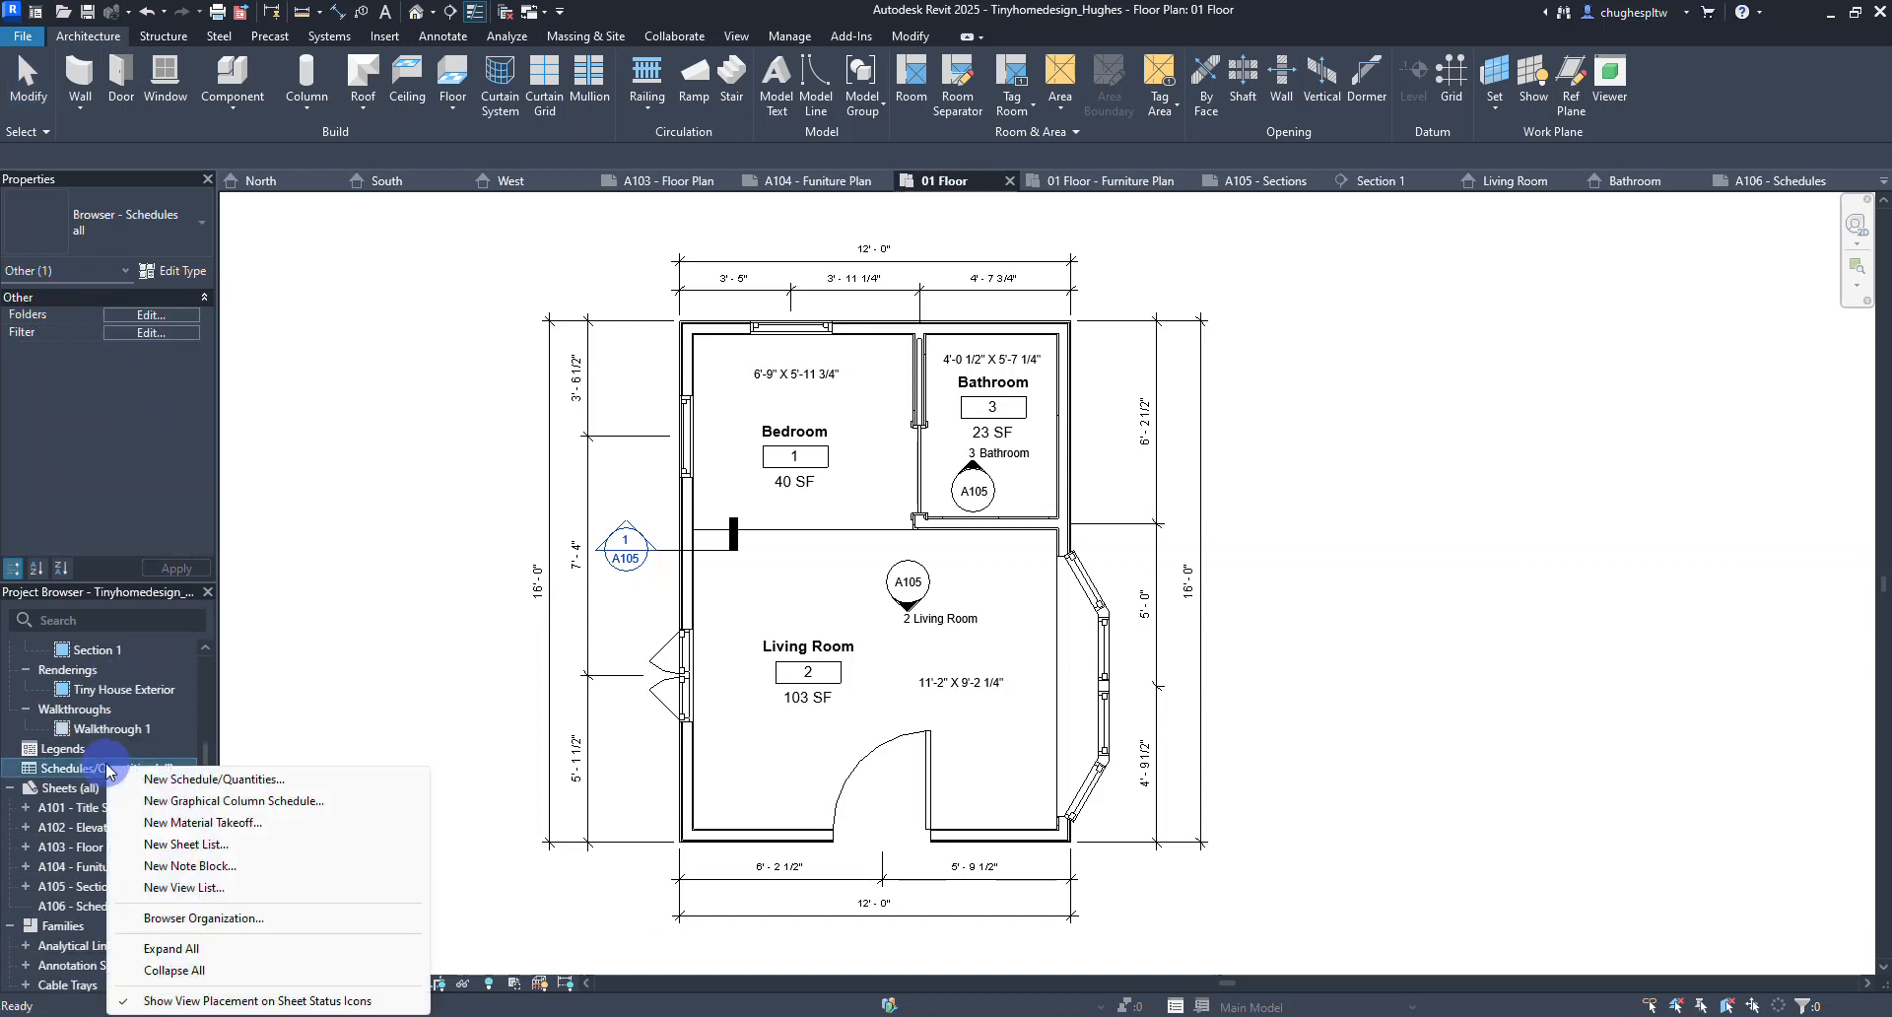
pyautogui.click(172, 779)
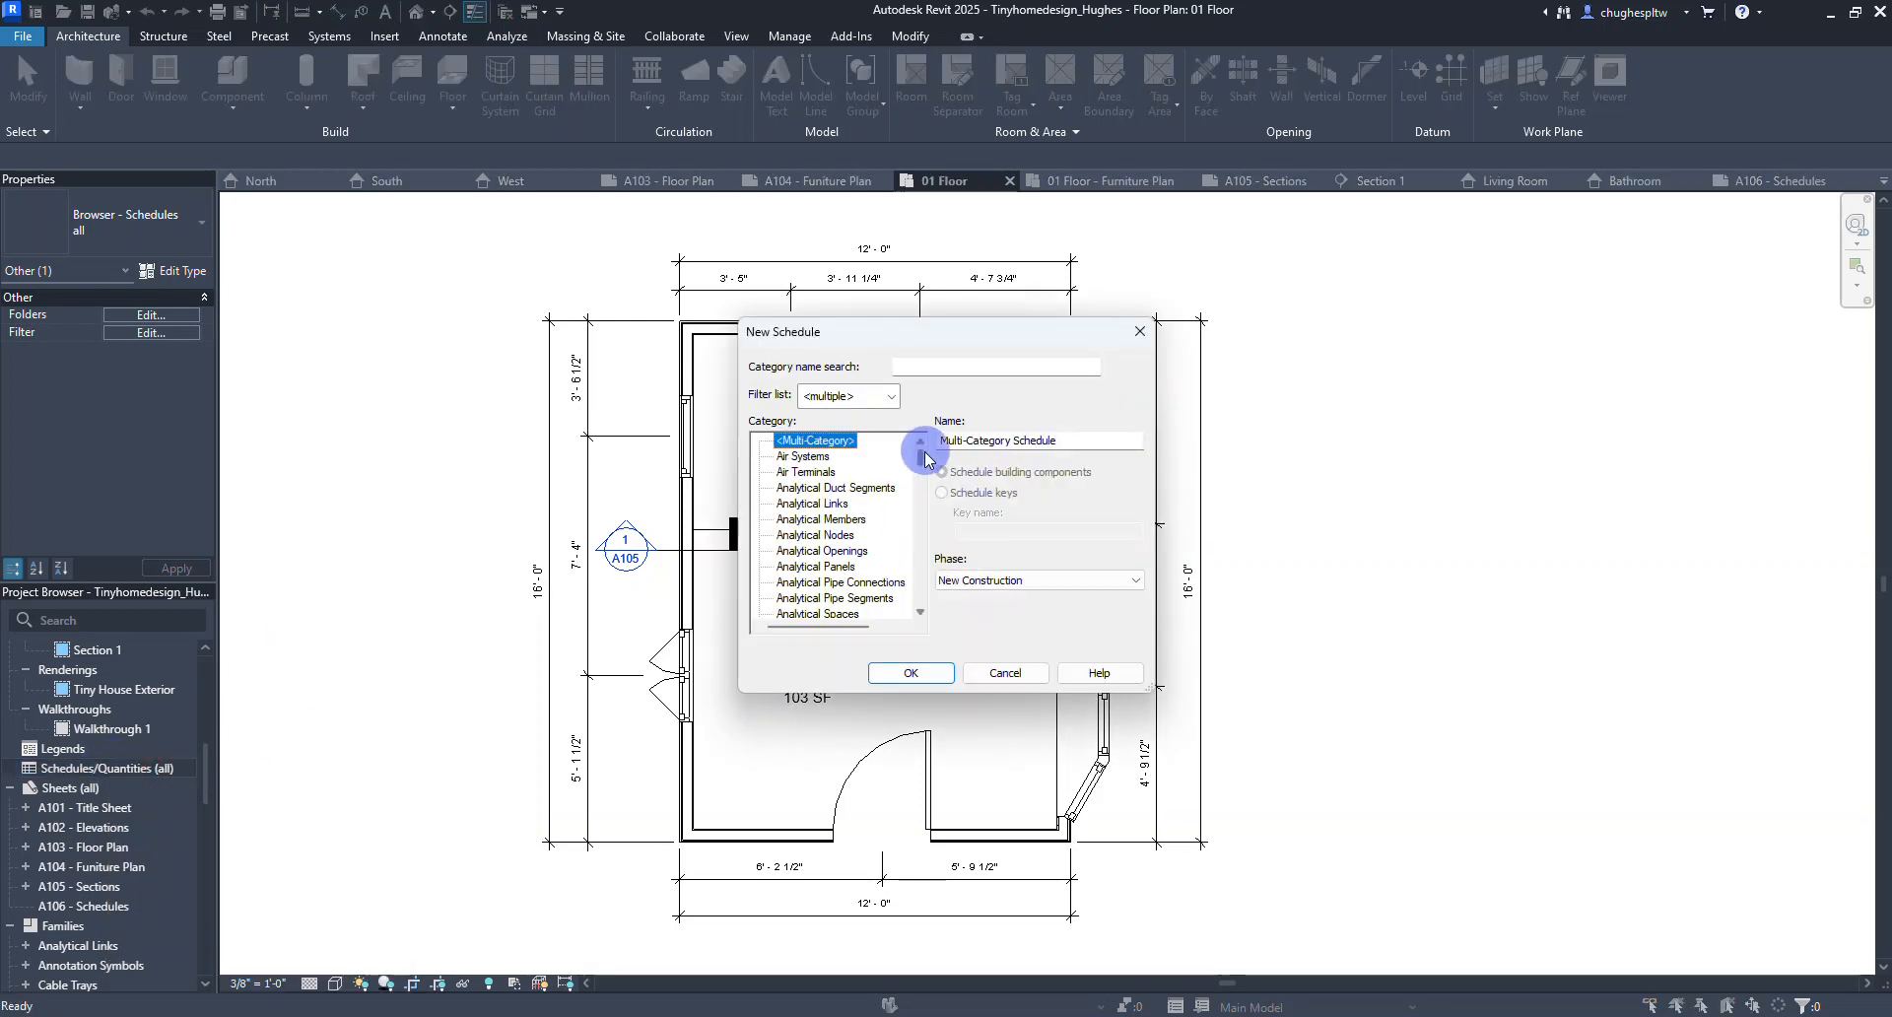
pyautogui.moveTo(924, 451); pyautogui.dragTo(921, 565)
pyautogui.click(795, 599)
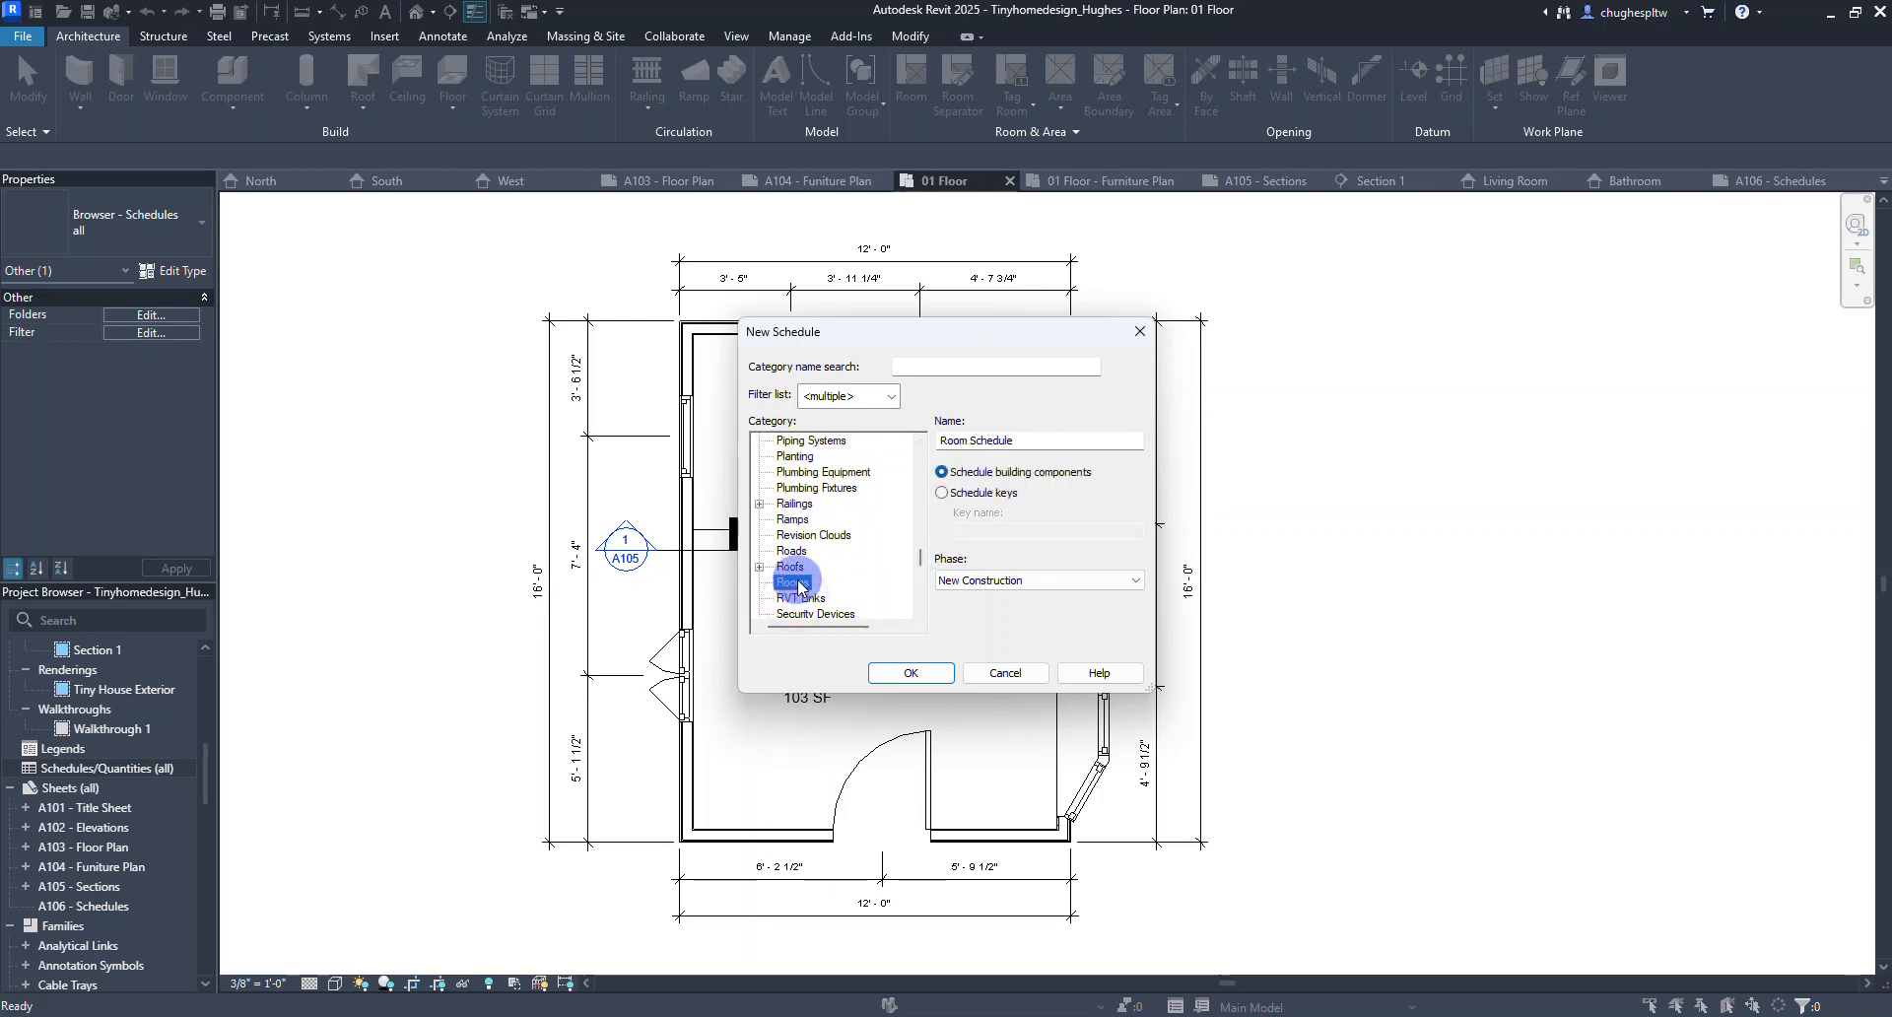
pyautogui.click(899, 673)
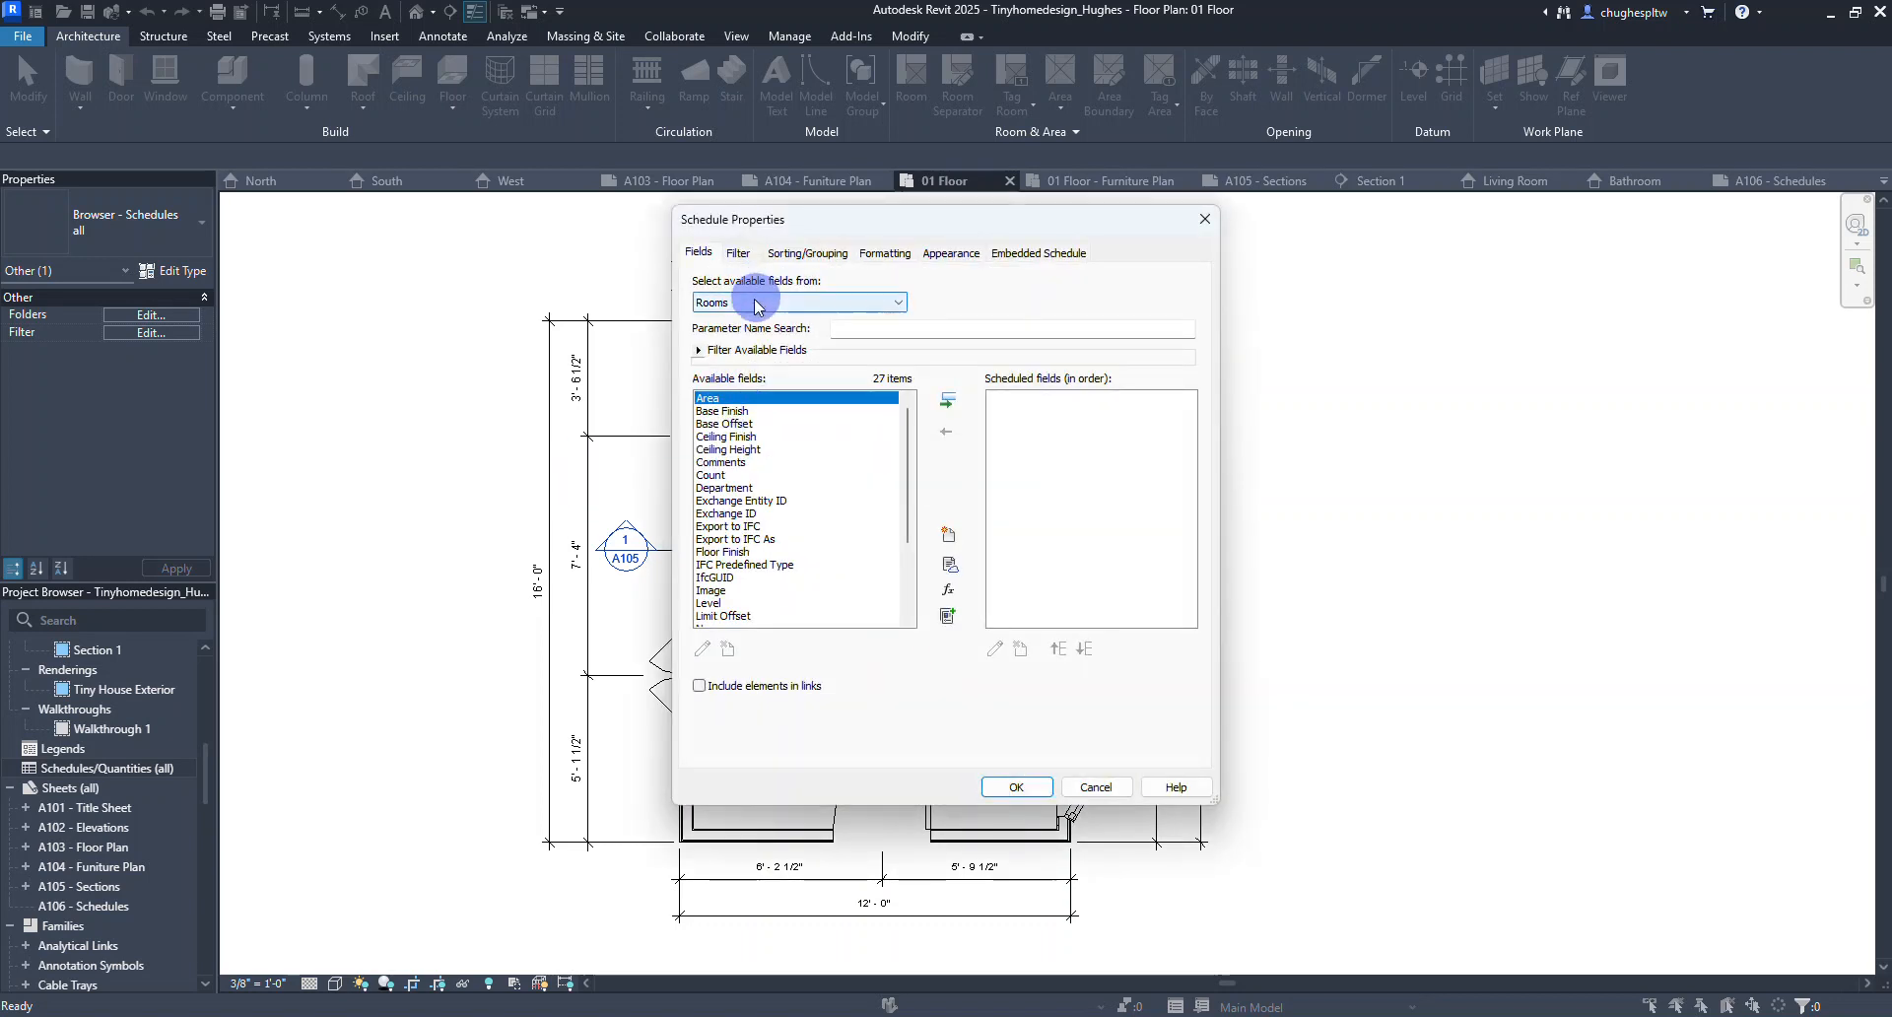
# Add the Name and Area fields, in that order, to the room schedule.
pyautogui.moveTo(907, 459); pyautogui.dragTo(904, 504)
pyautogui.click(716, 567)
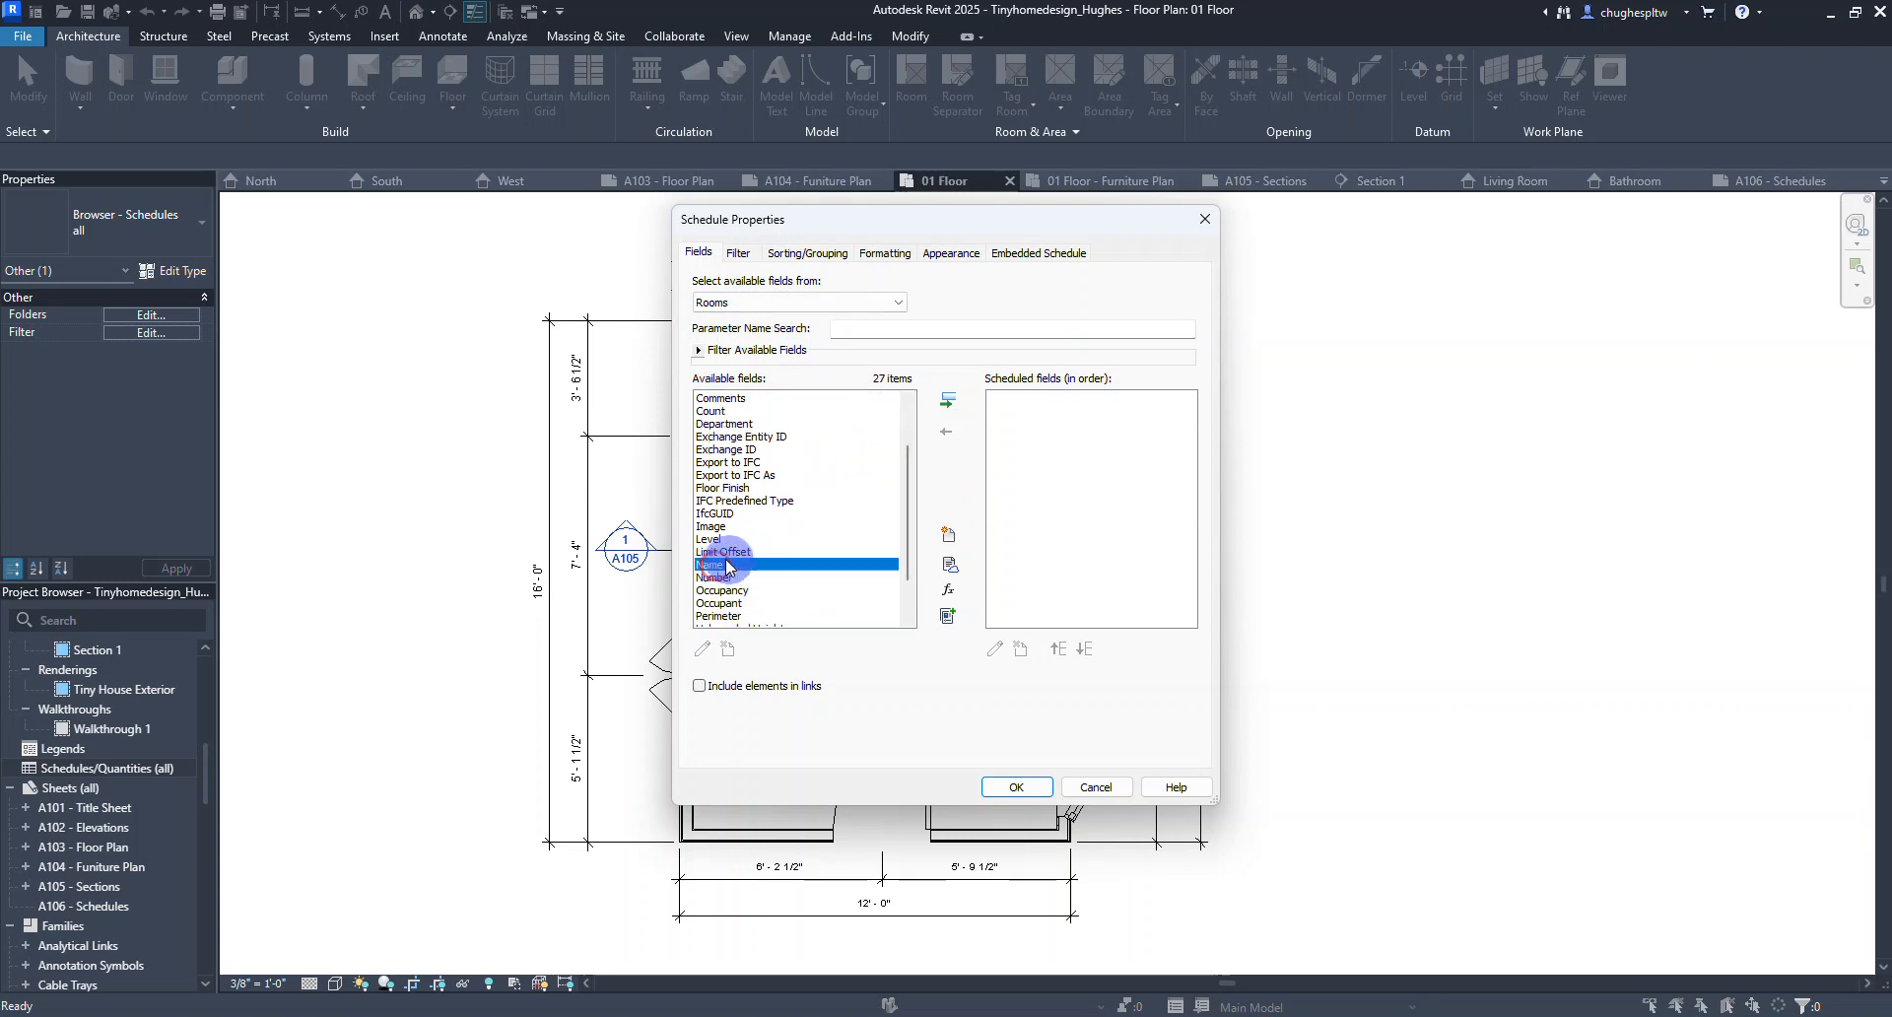
pyautogui.click(943, 402)
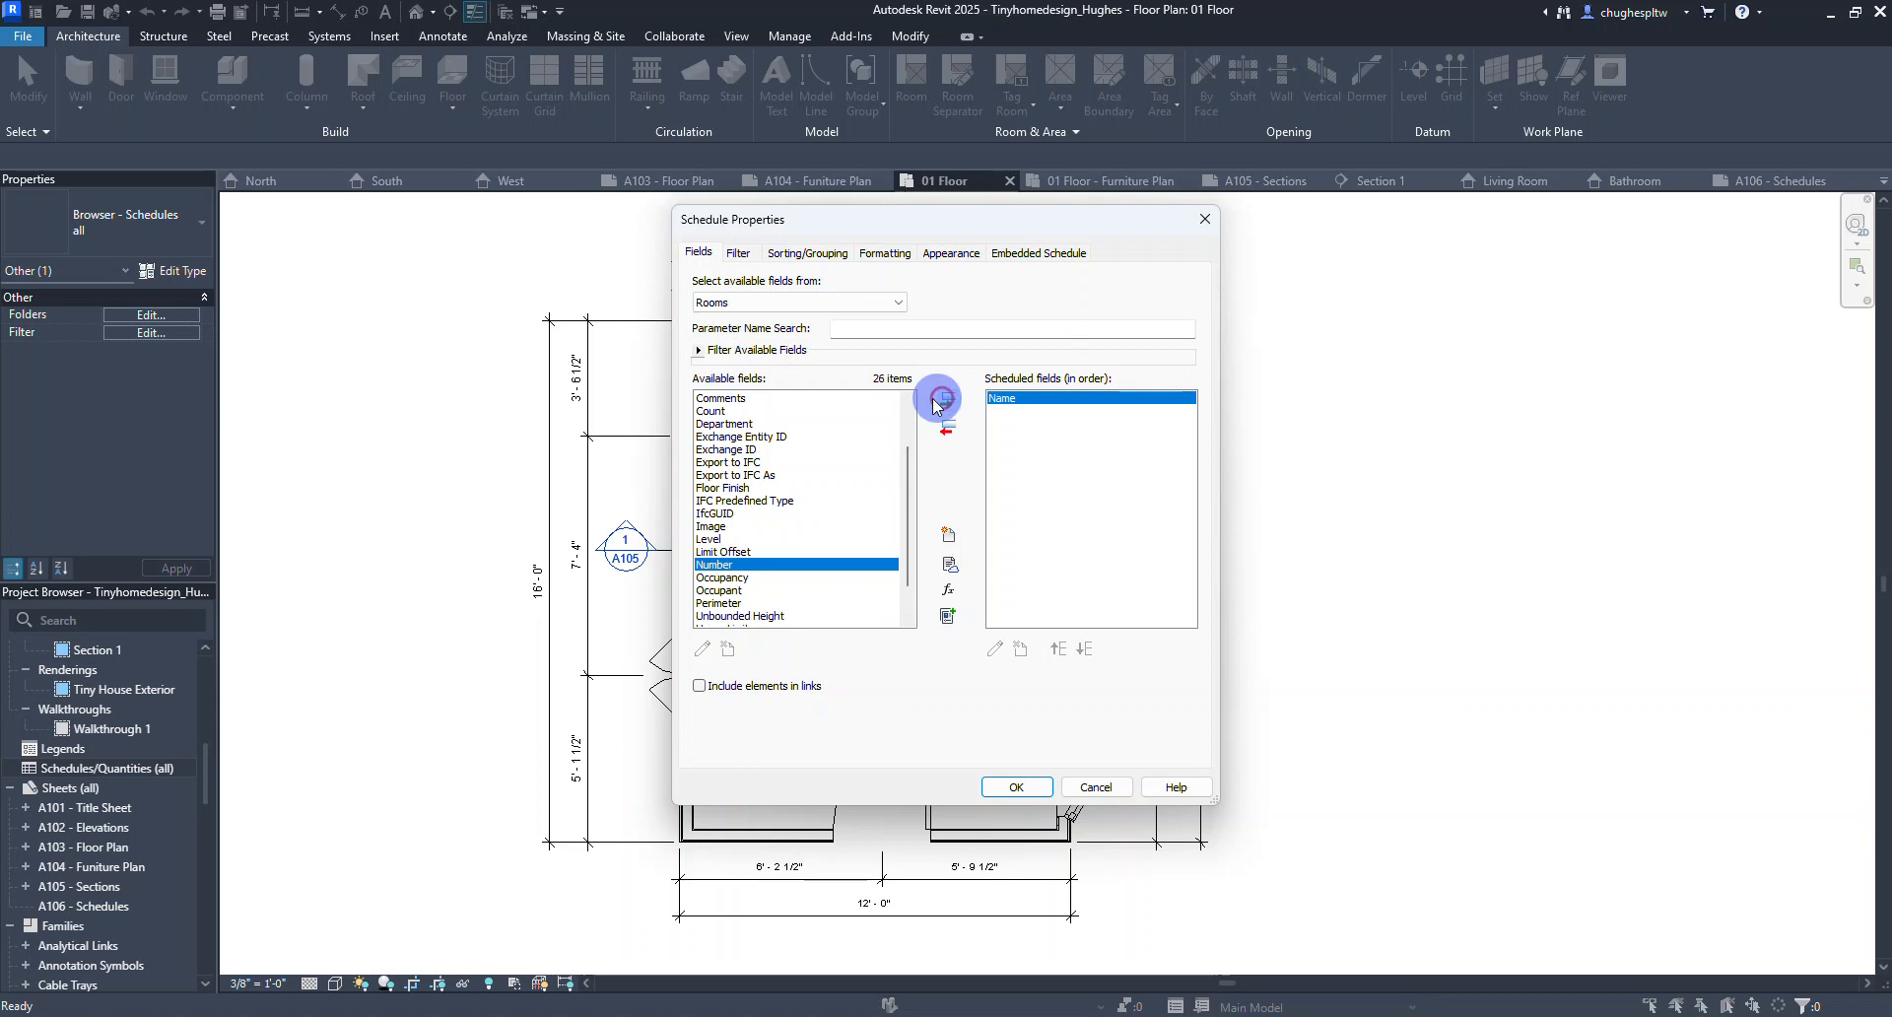
pyautogui.moveTo(907, 563); pyautogui.dragTo(867, 486)
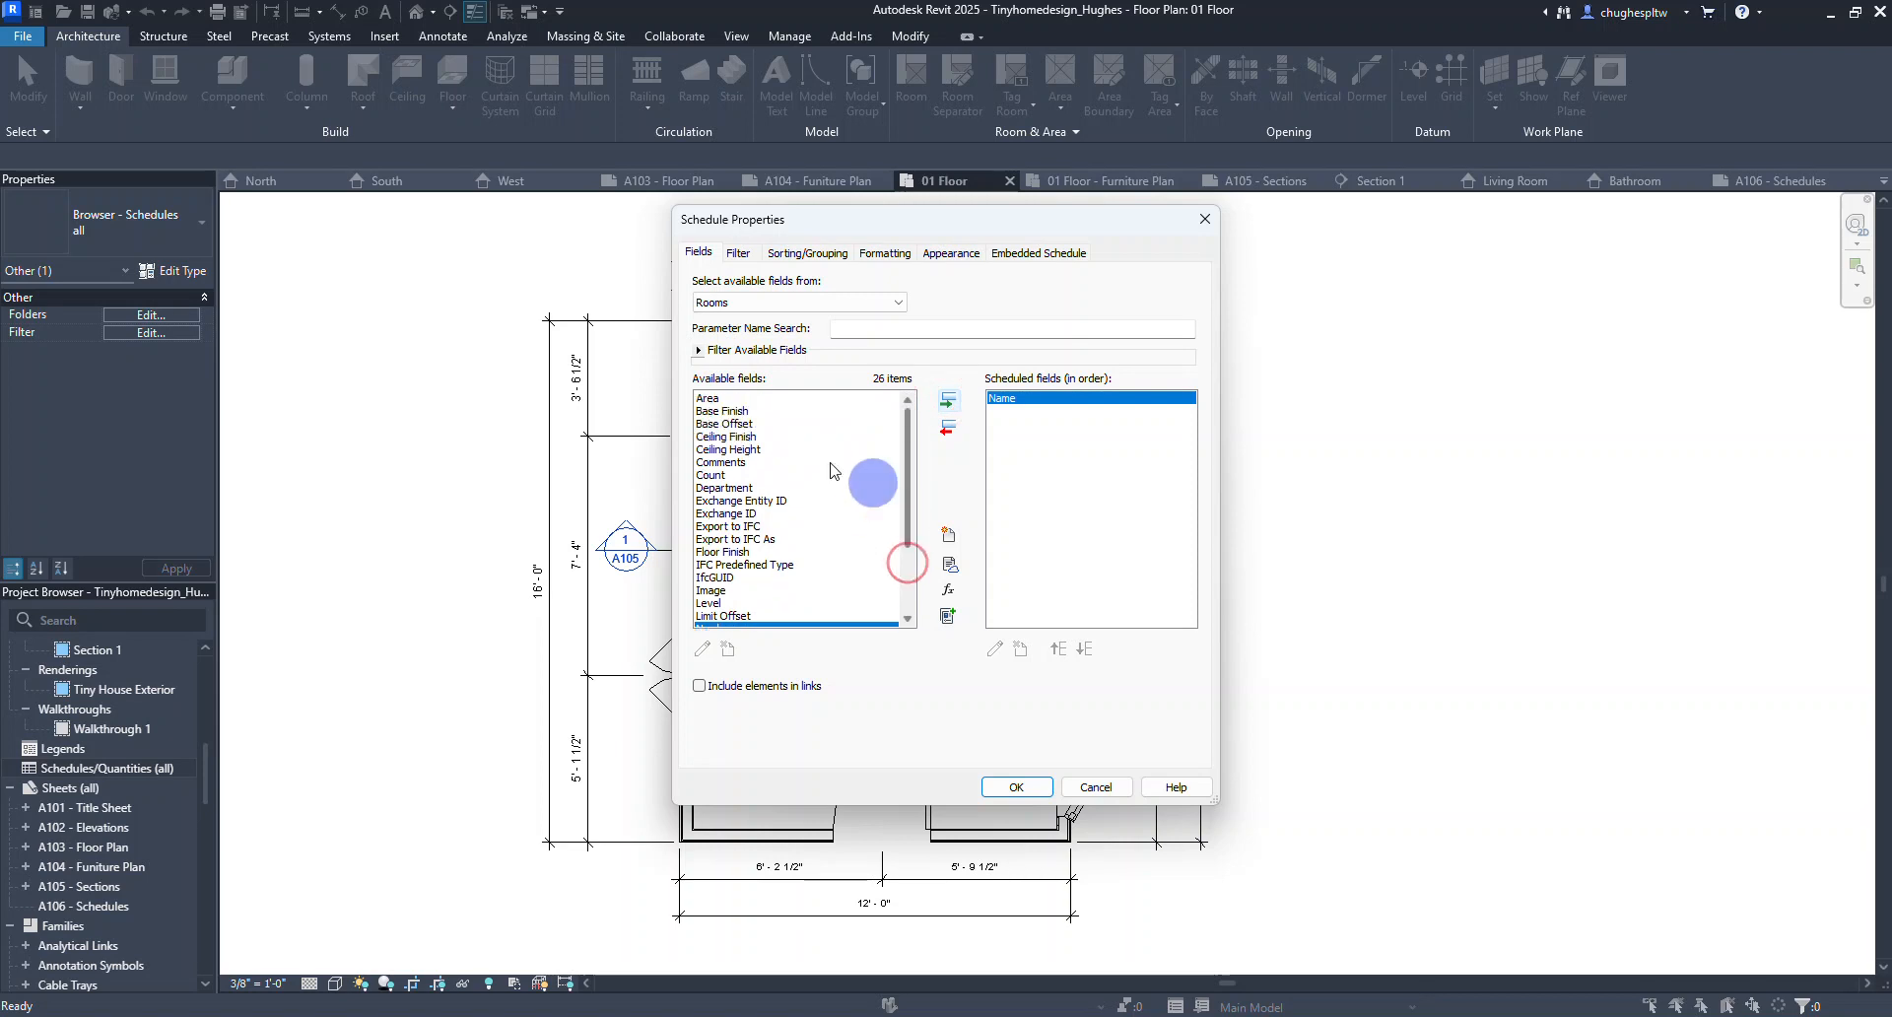
pyautogui.click(702, 396)
pyautogui.click(946, 404)
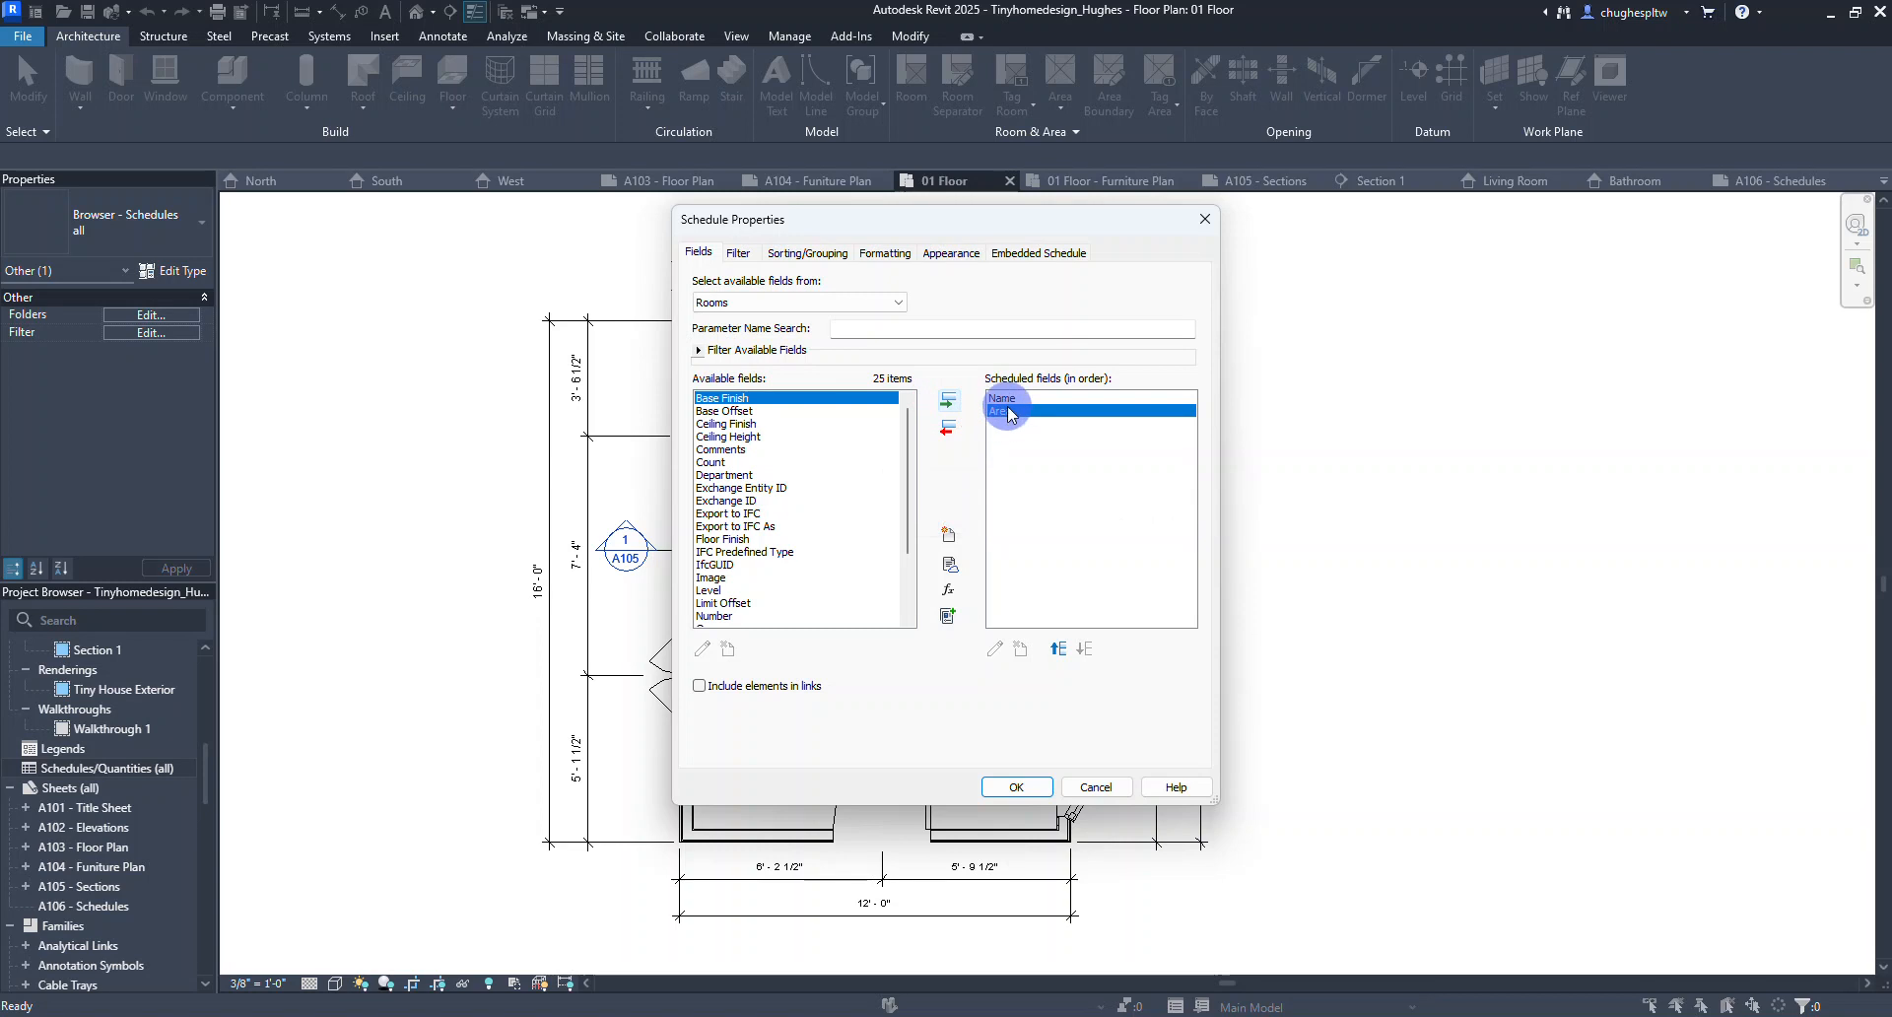
pyautogui.click(744, 260)
pyautogui.click(795, 282)
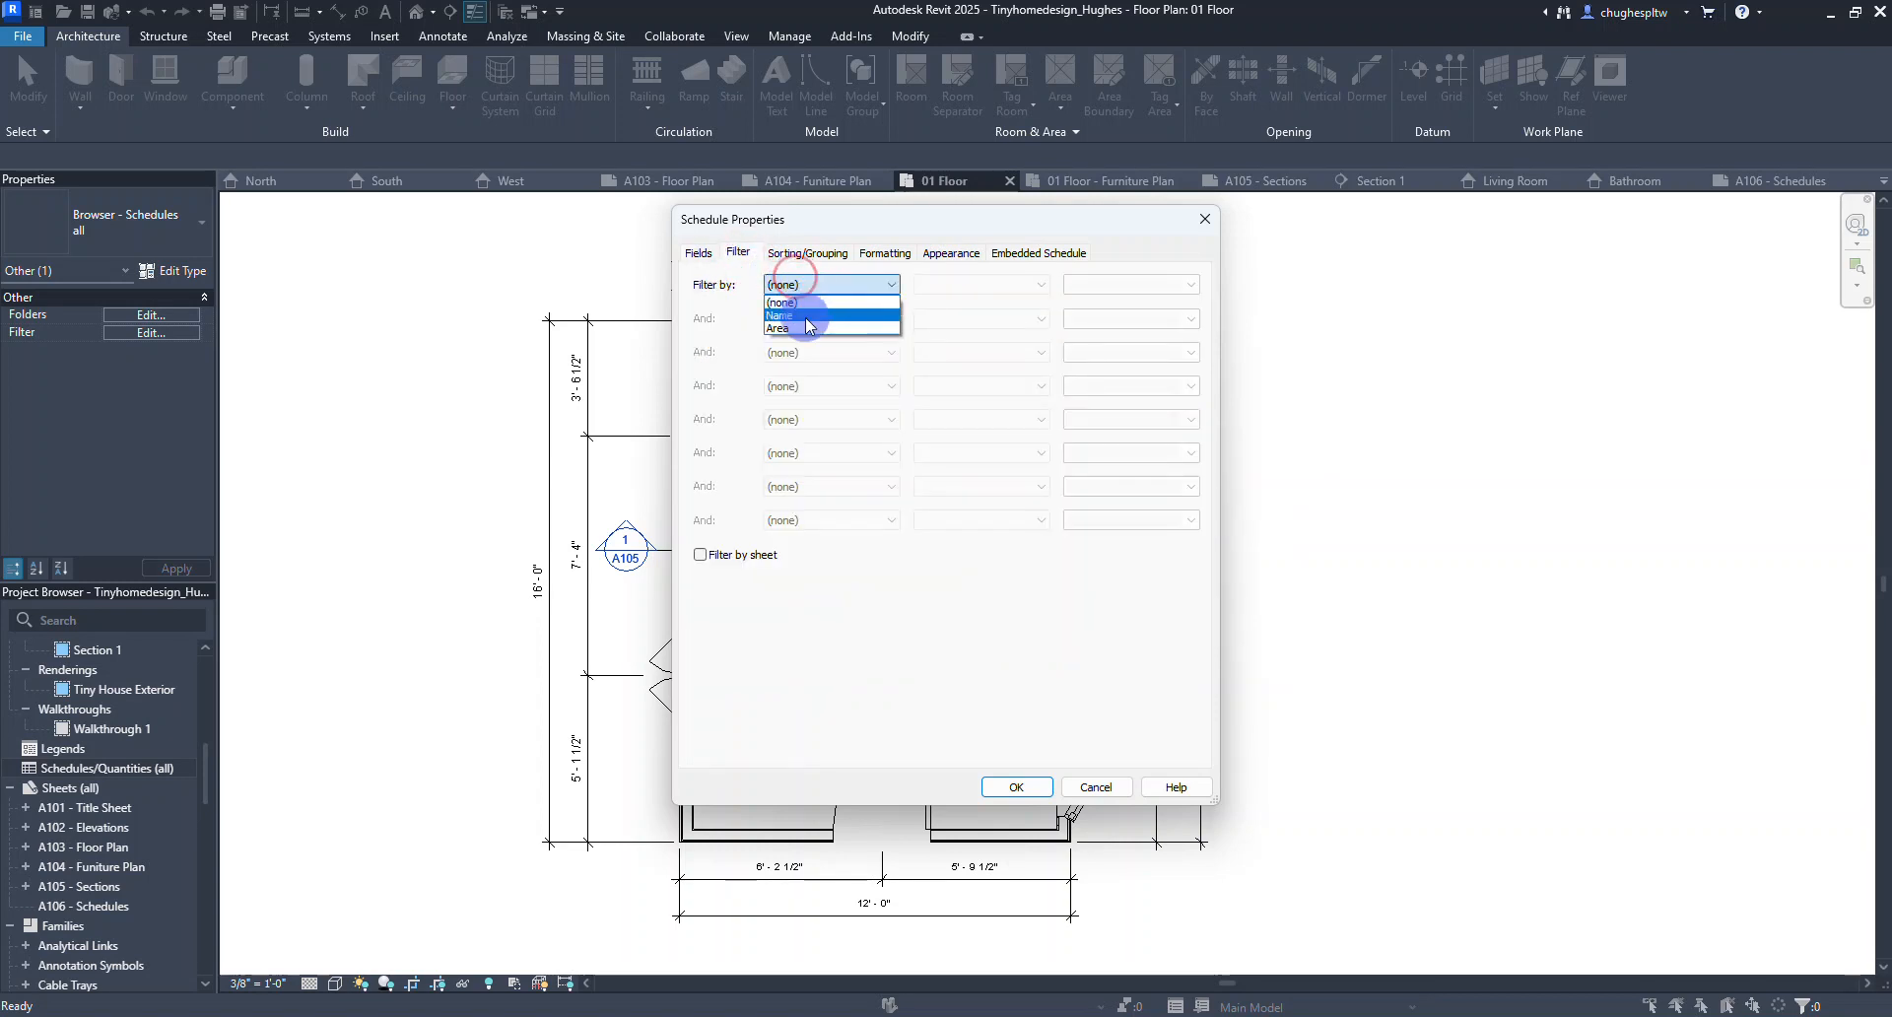
pyautogui.click(806, 316)
pyautogui.click(974, 284)
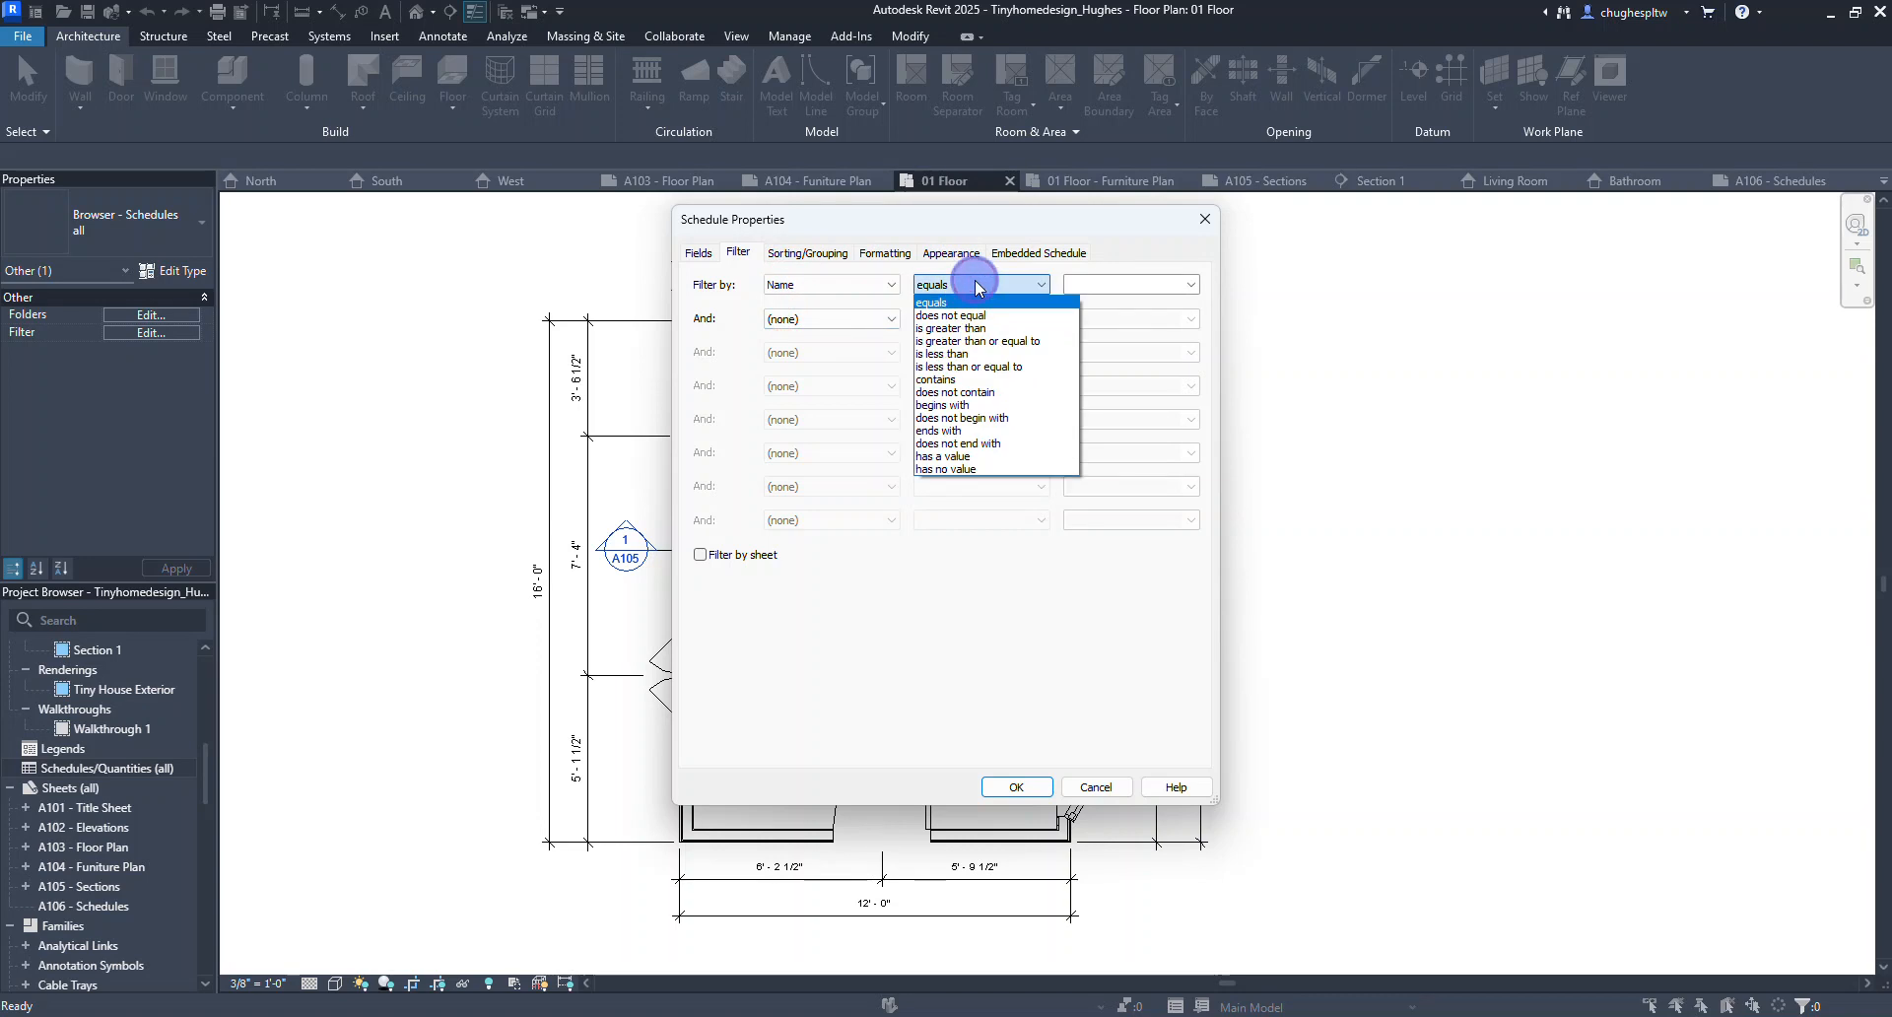
pyautogui.click(973, 284)
pyautogui.click(1191, 283)
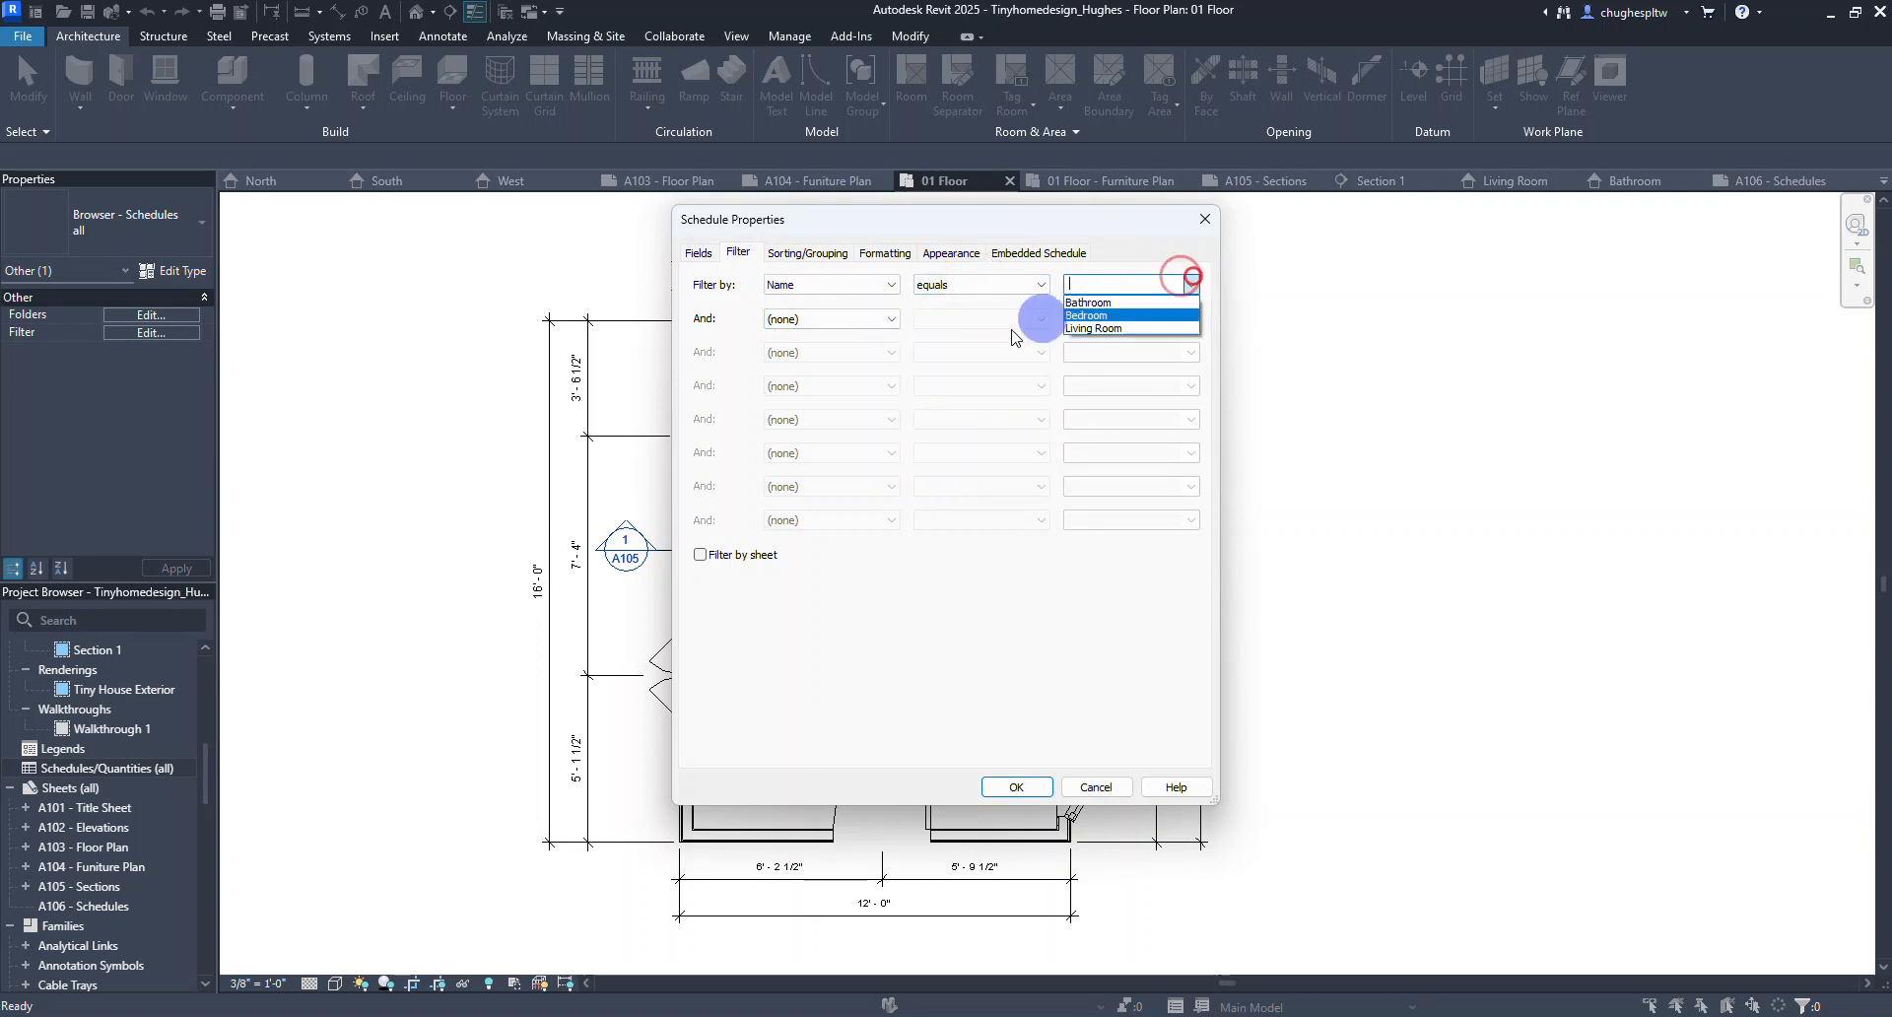
pyautogui.click(1191, 284)
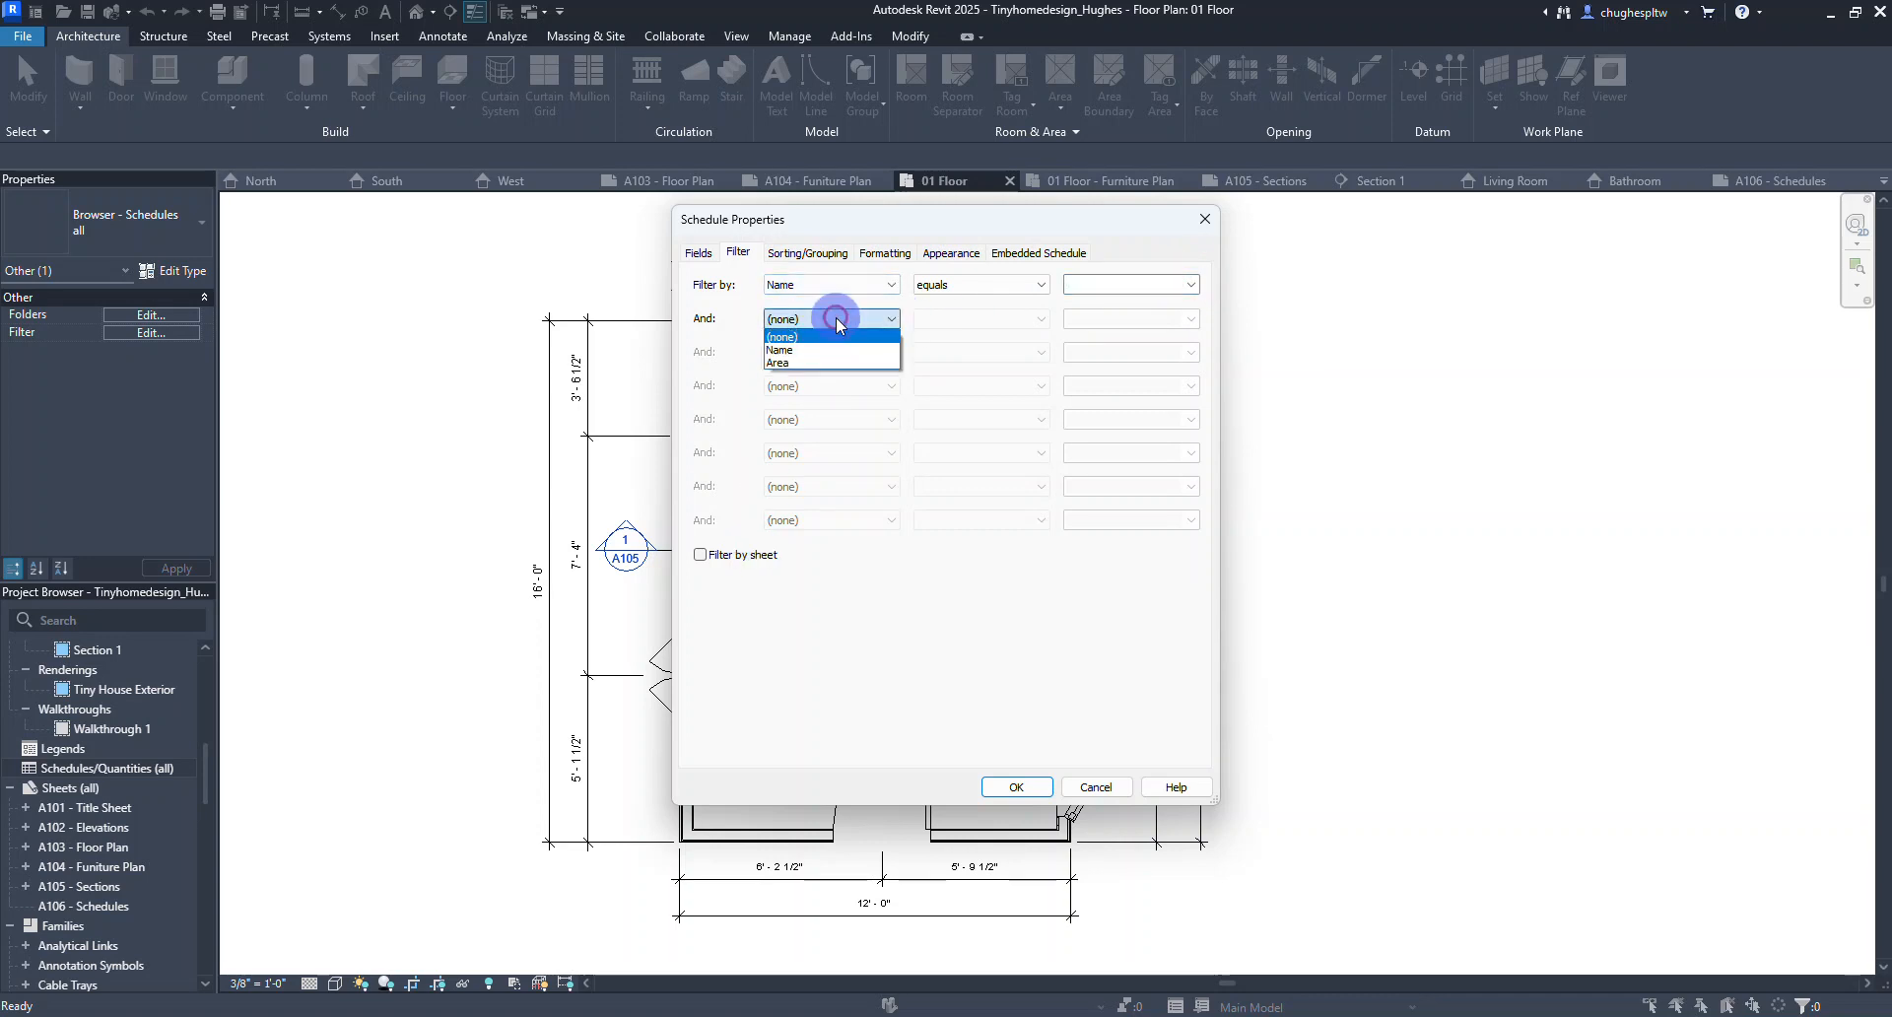
pyautogui.click(797, 364)
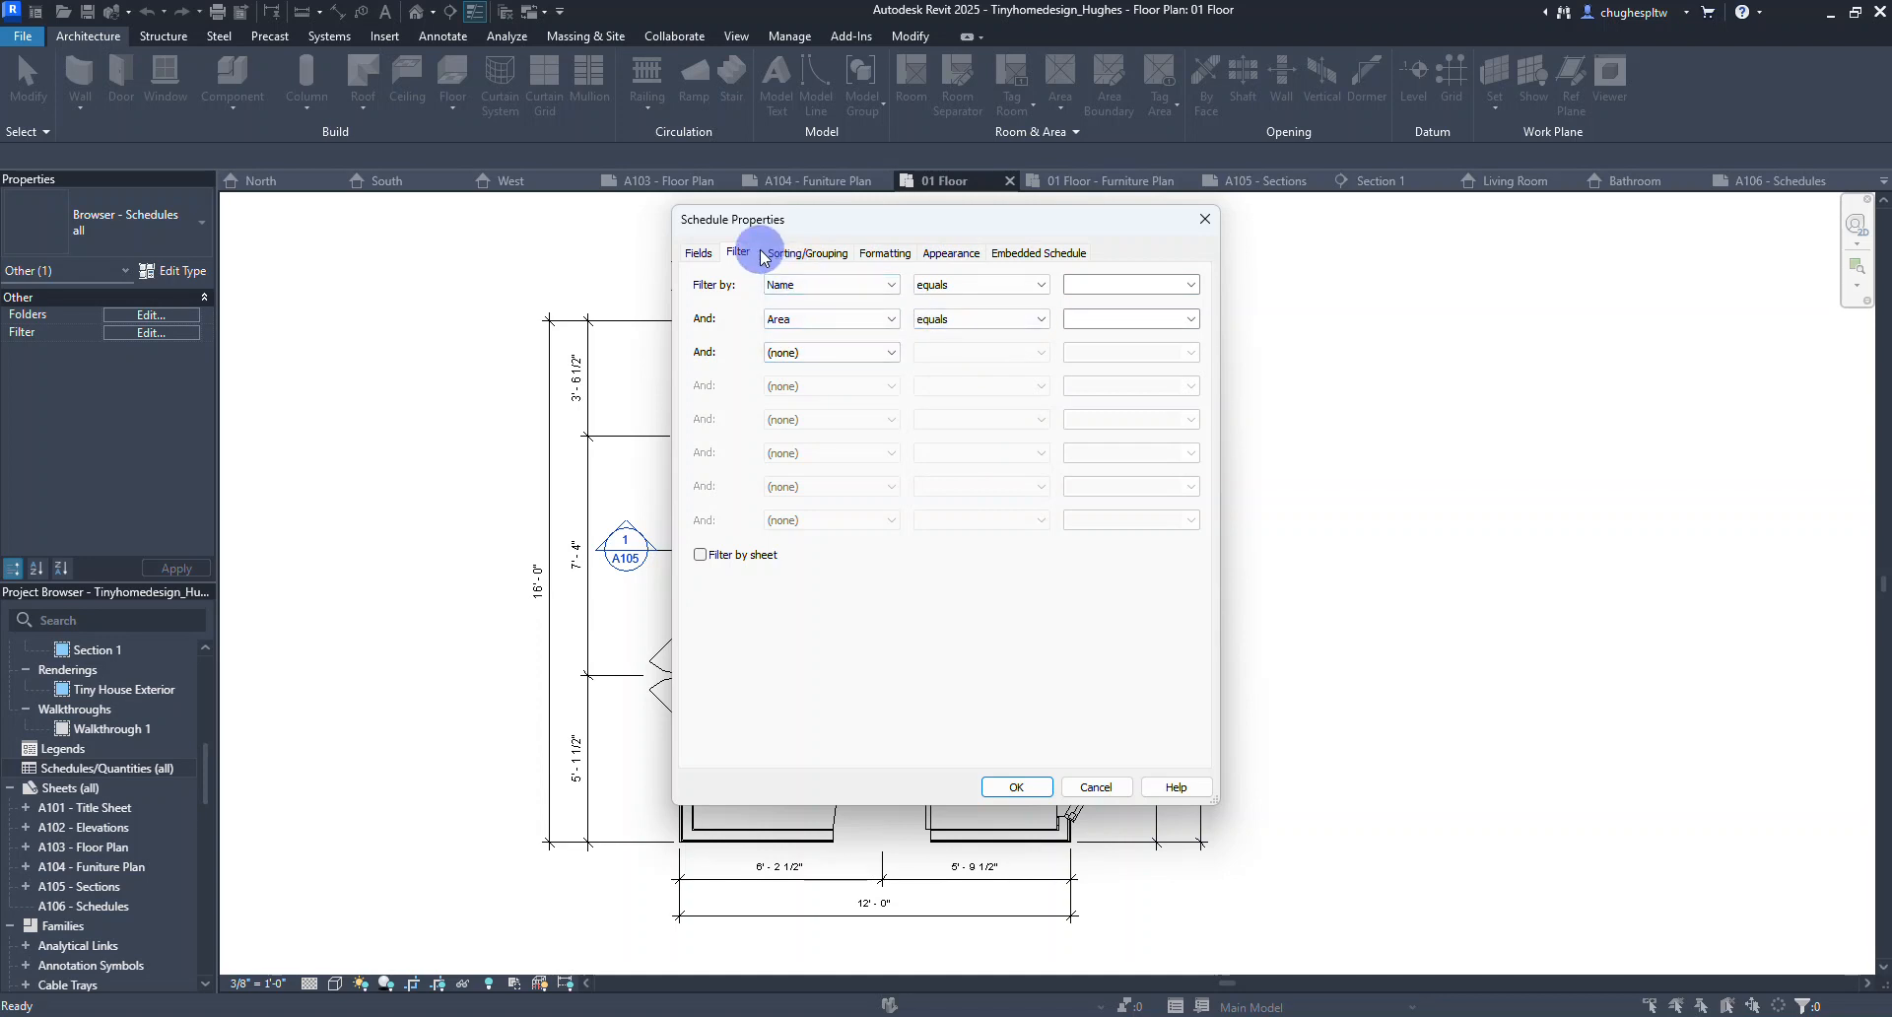
pyautogui.click(849, 287)
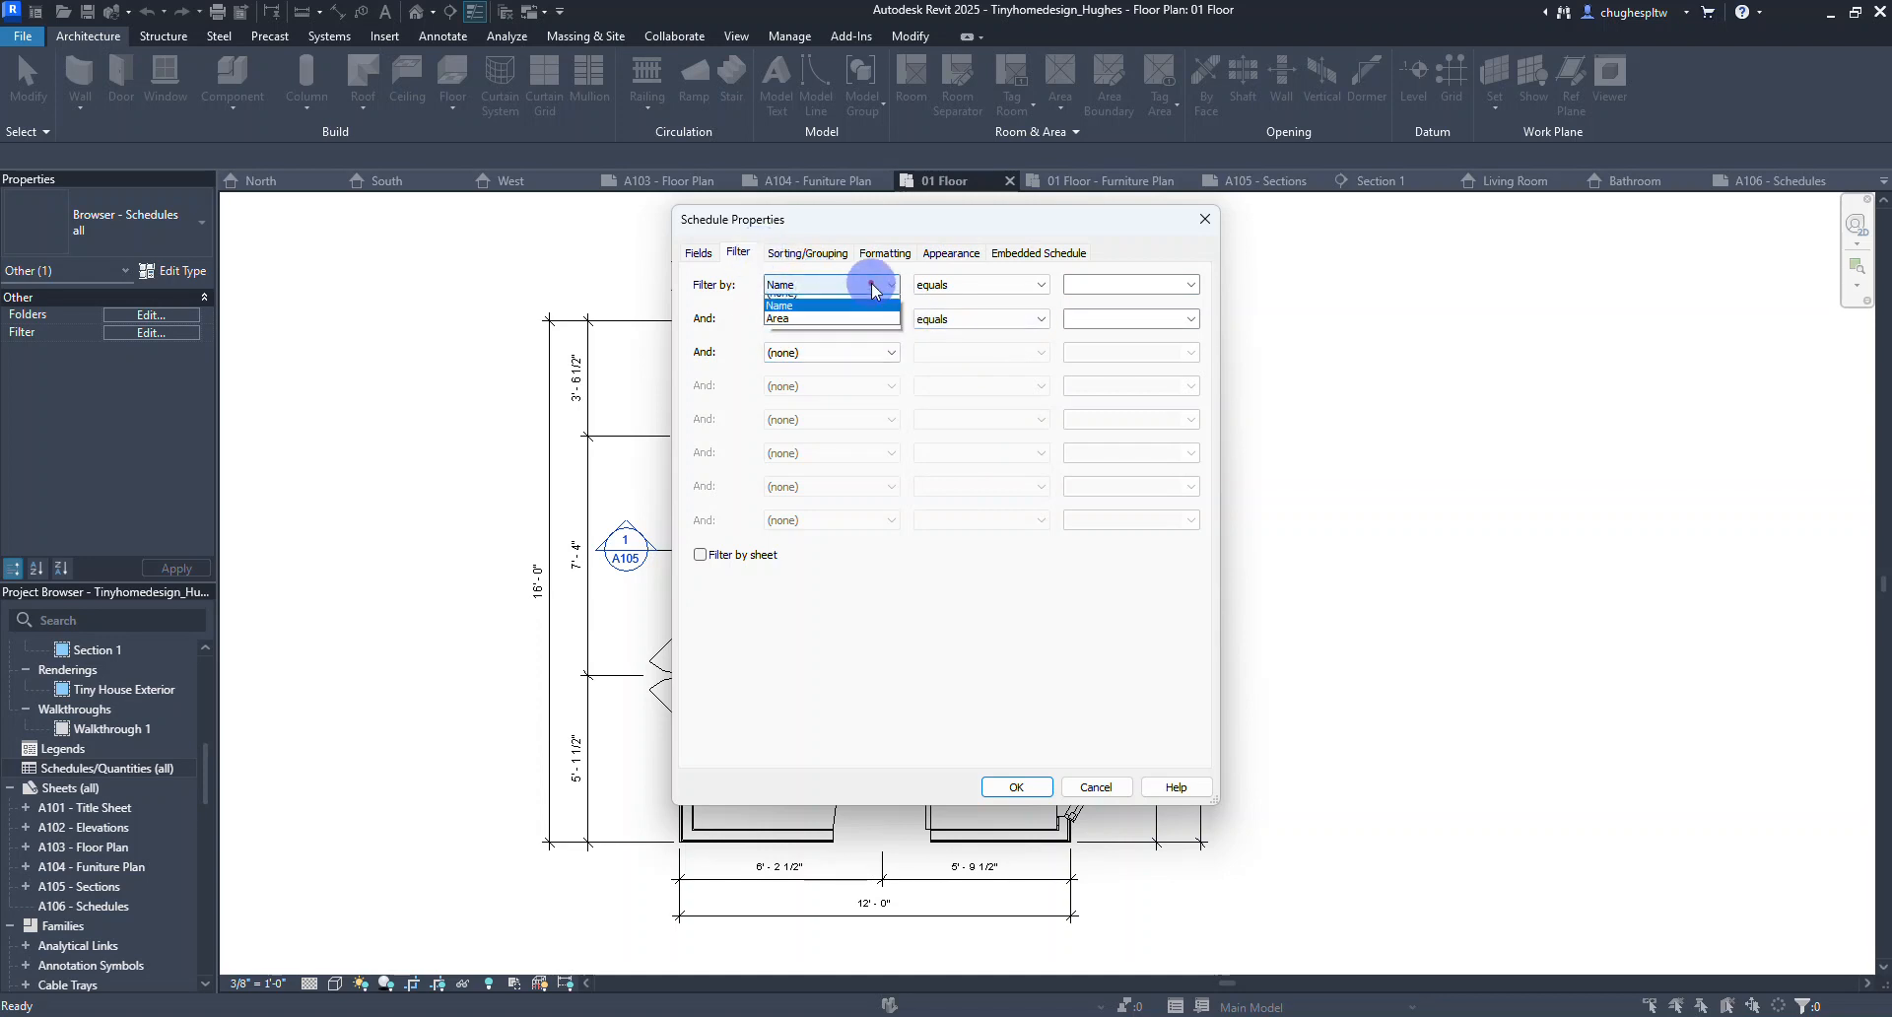
pyautogui.click(859, 299)
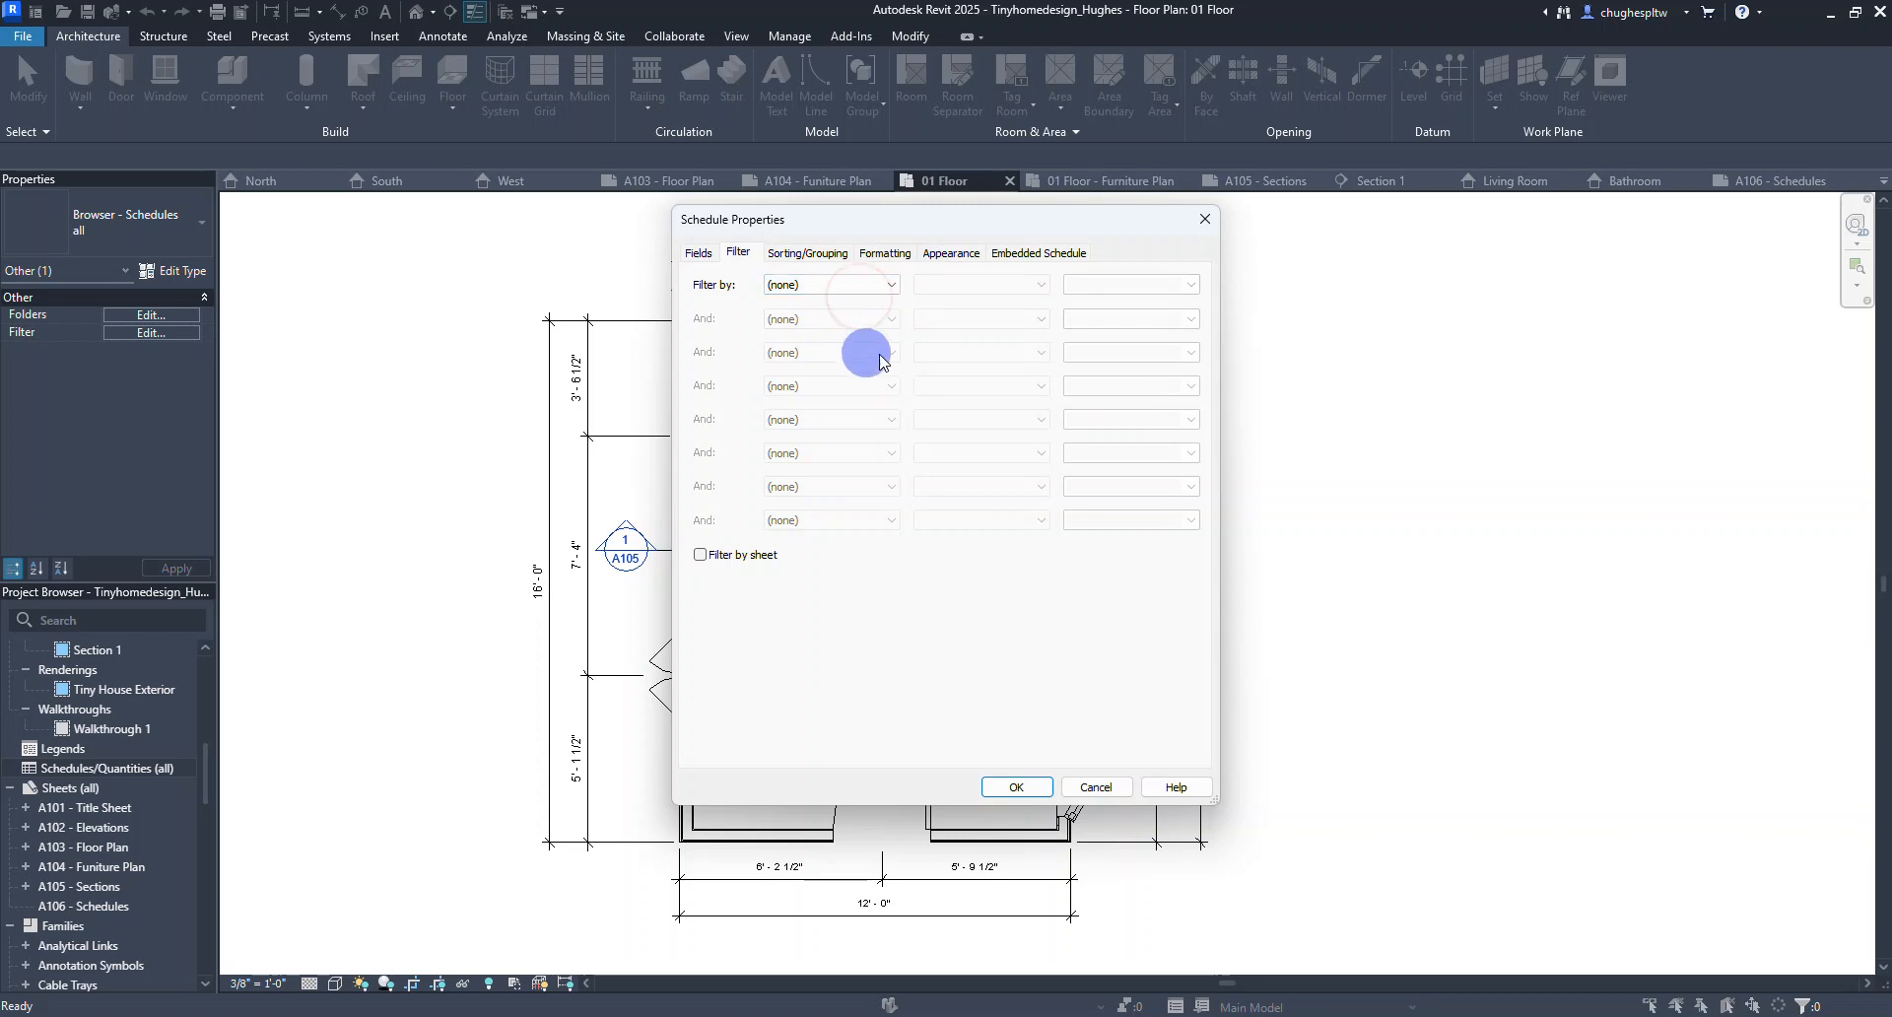
# Sort the room schedule by Name in ascending order and enable grand totals showing title, count, and totals.
pyautogui.click(791, 257)
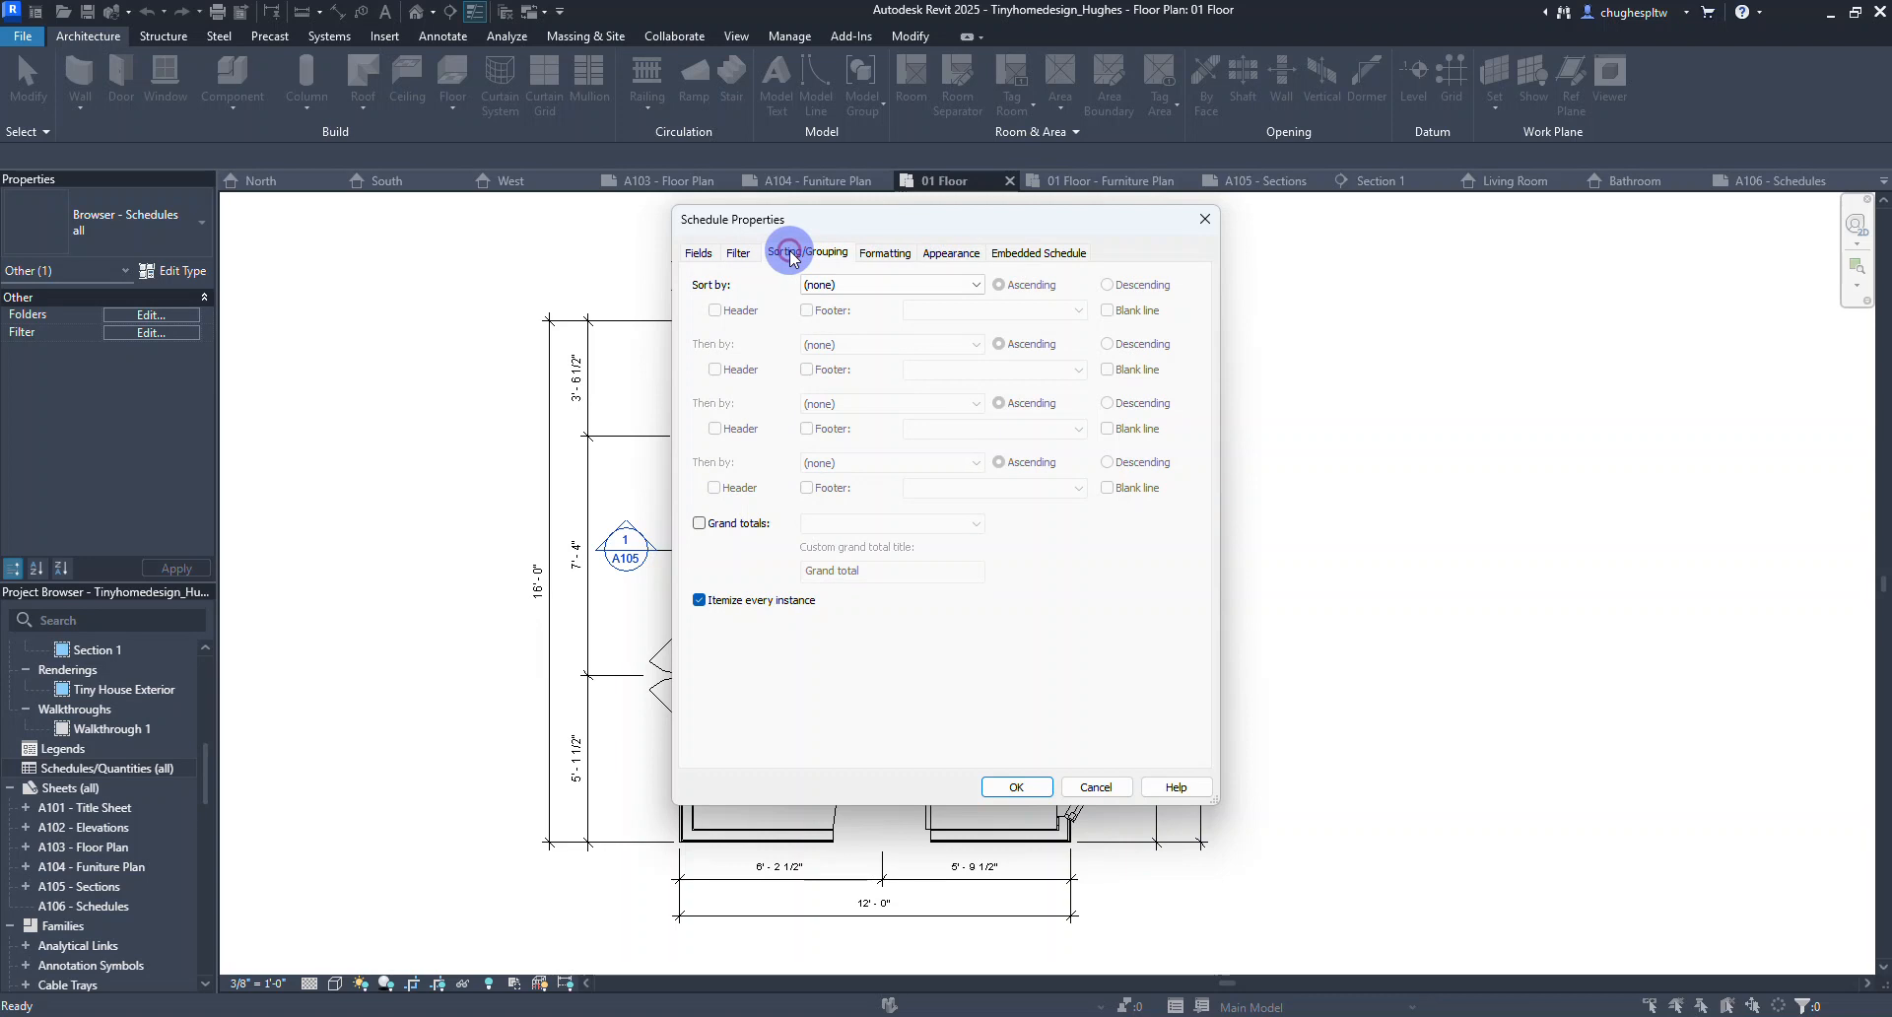
pyautogui.click(880, 286)
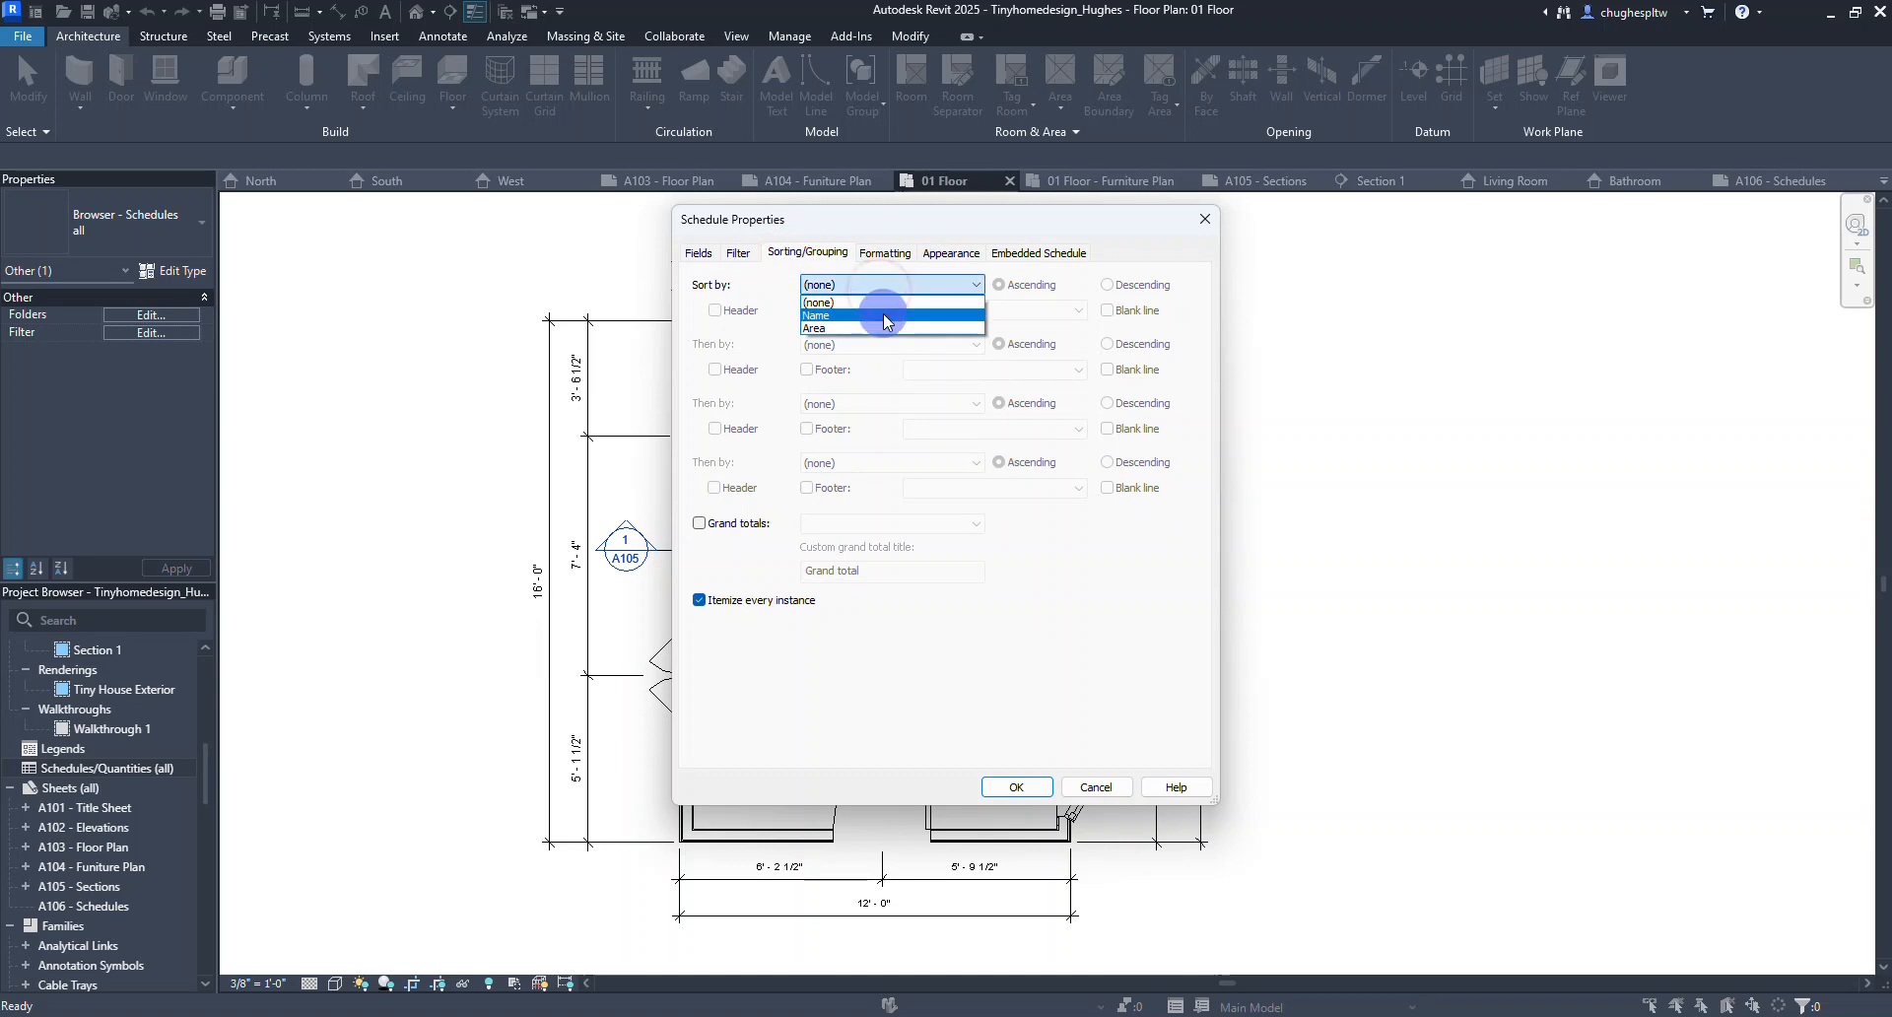
pyautogui.click(882, 316)
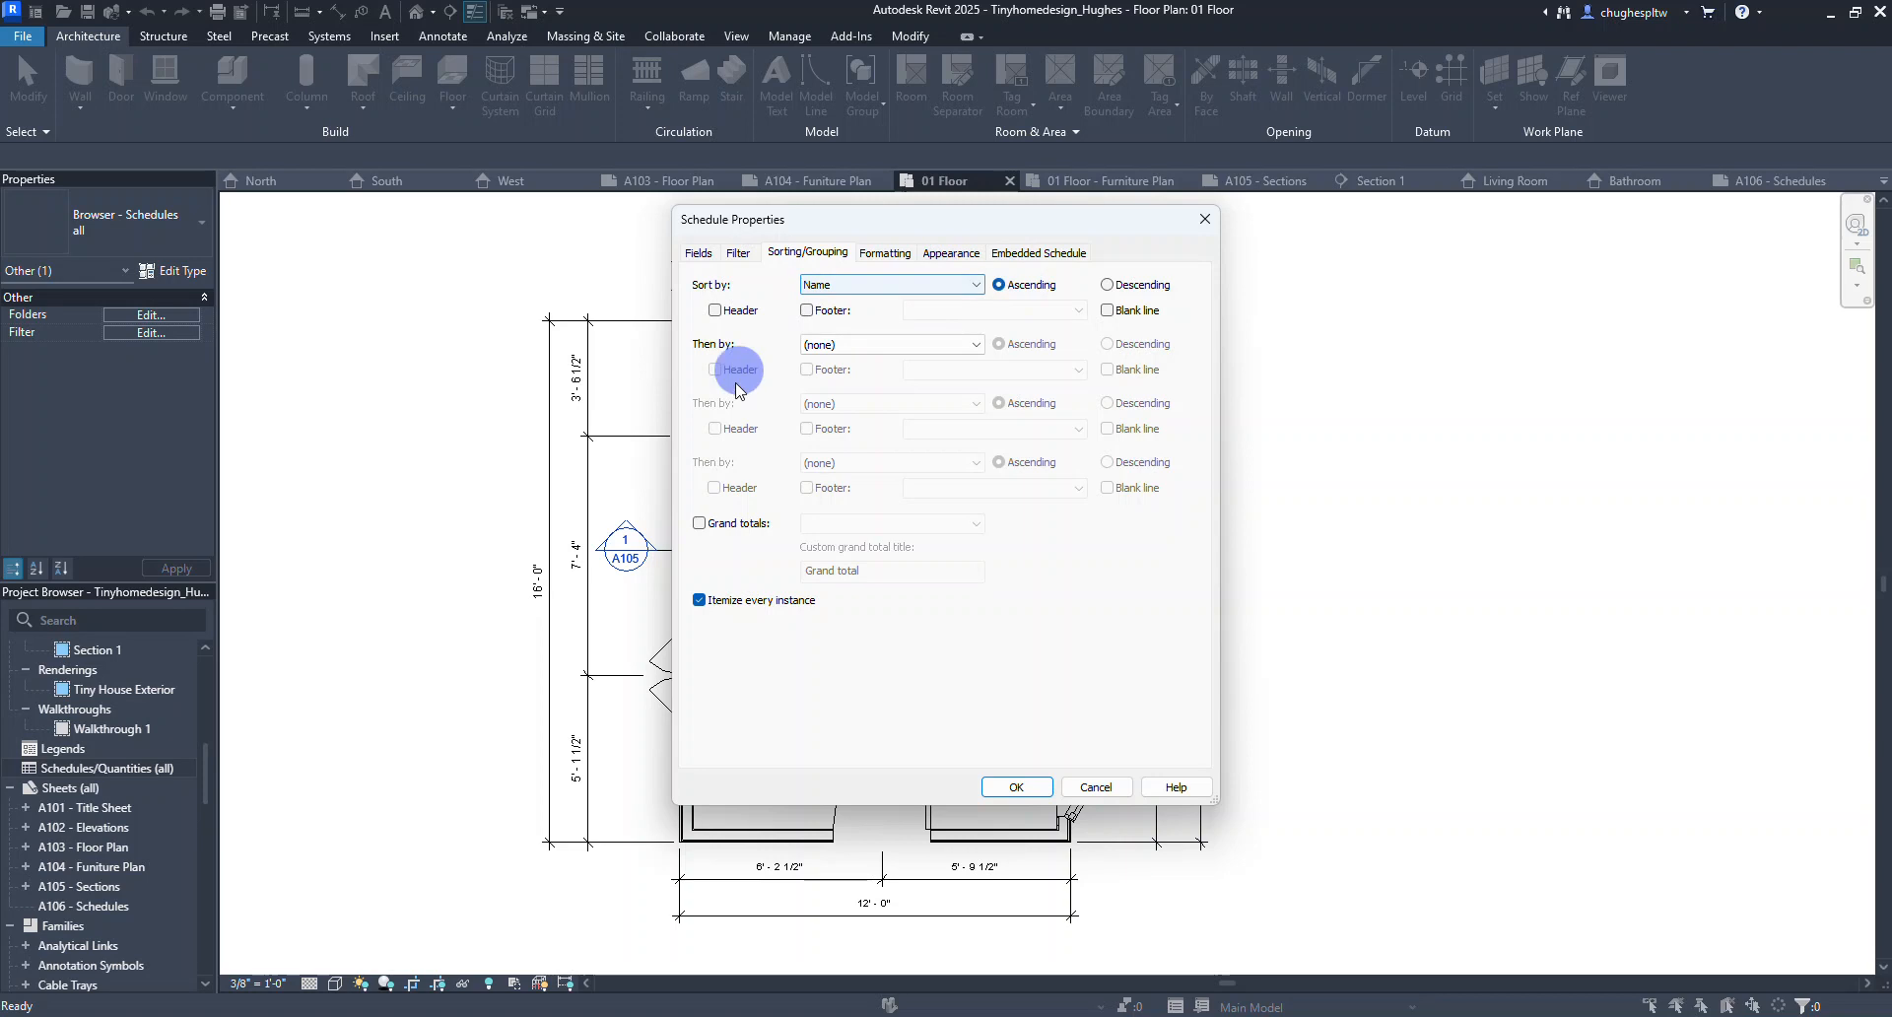
pyautogui.click(699, 523)
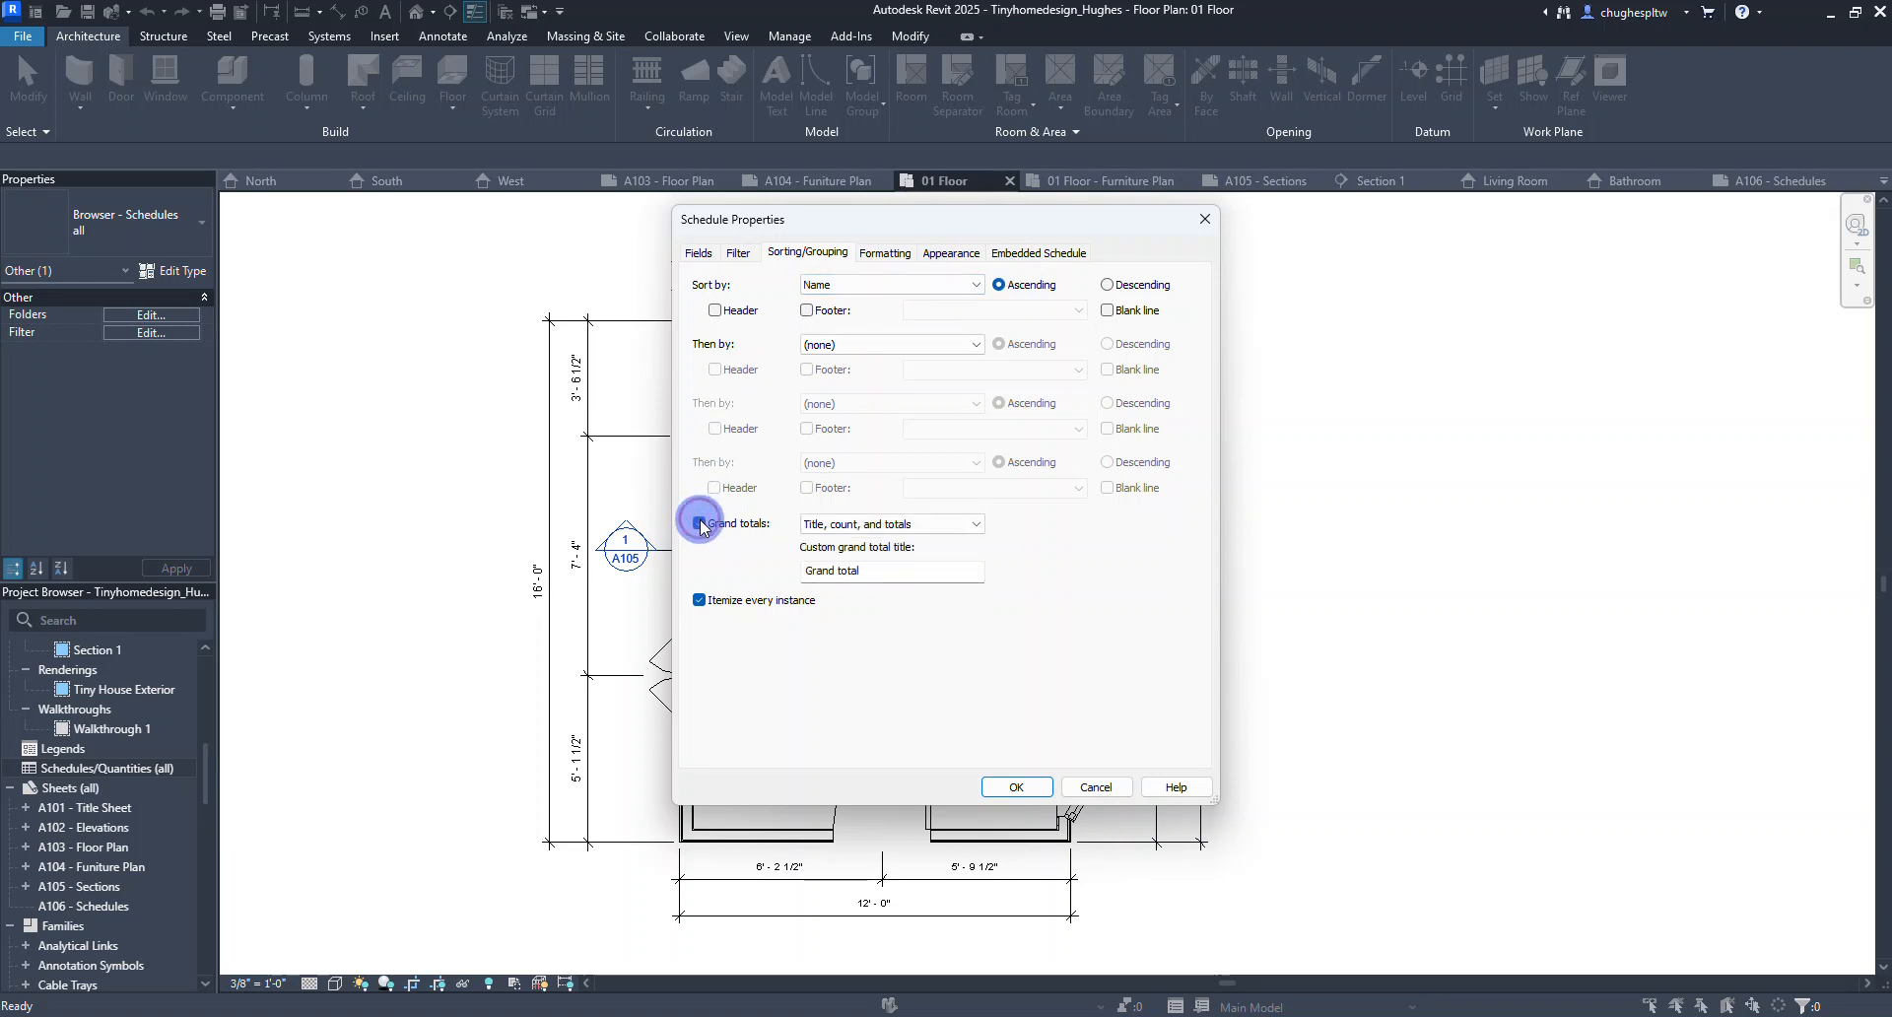
pyautogui.click(874, 524)
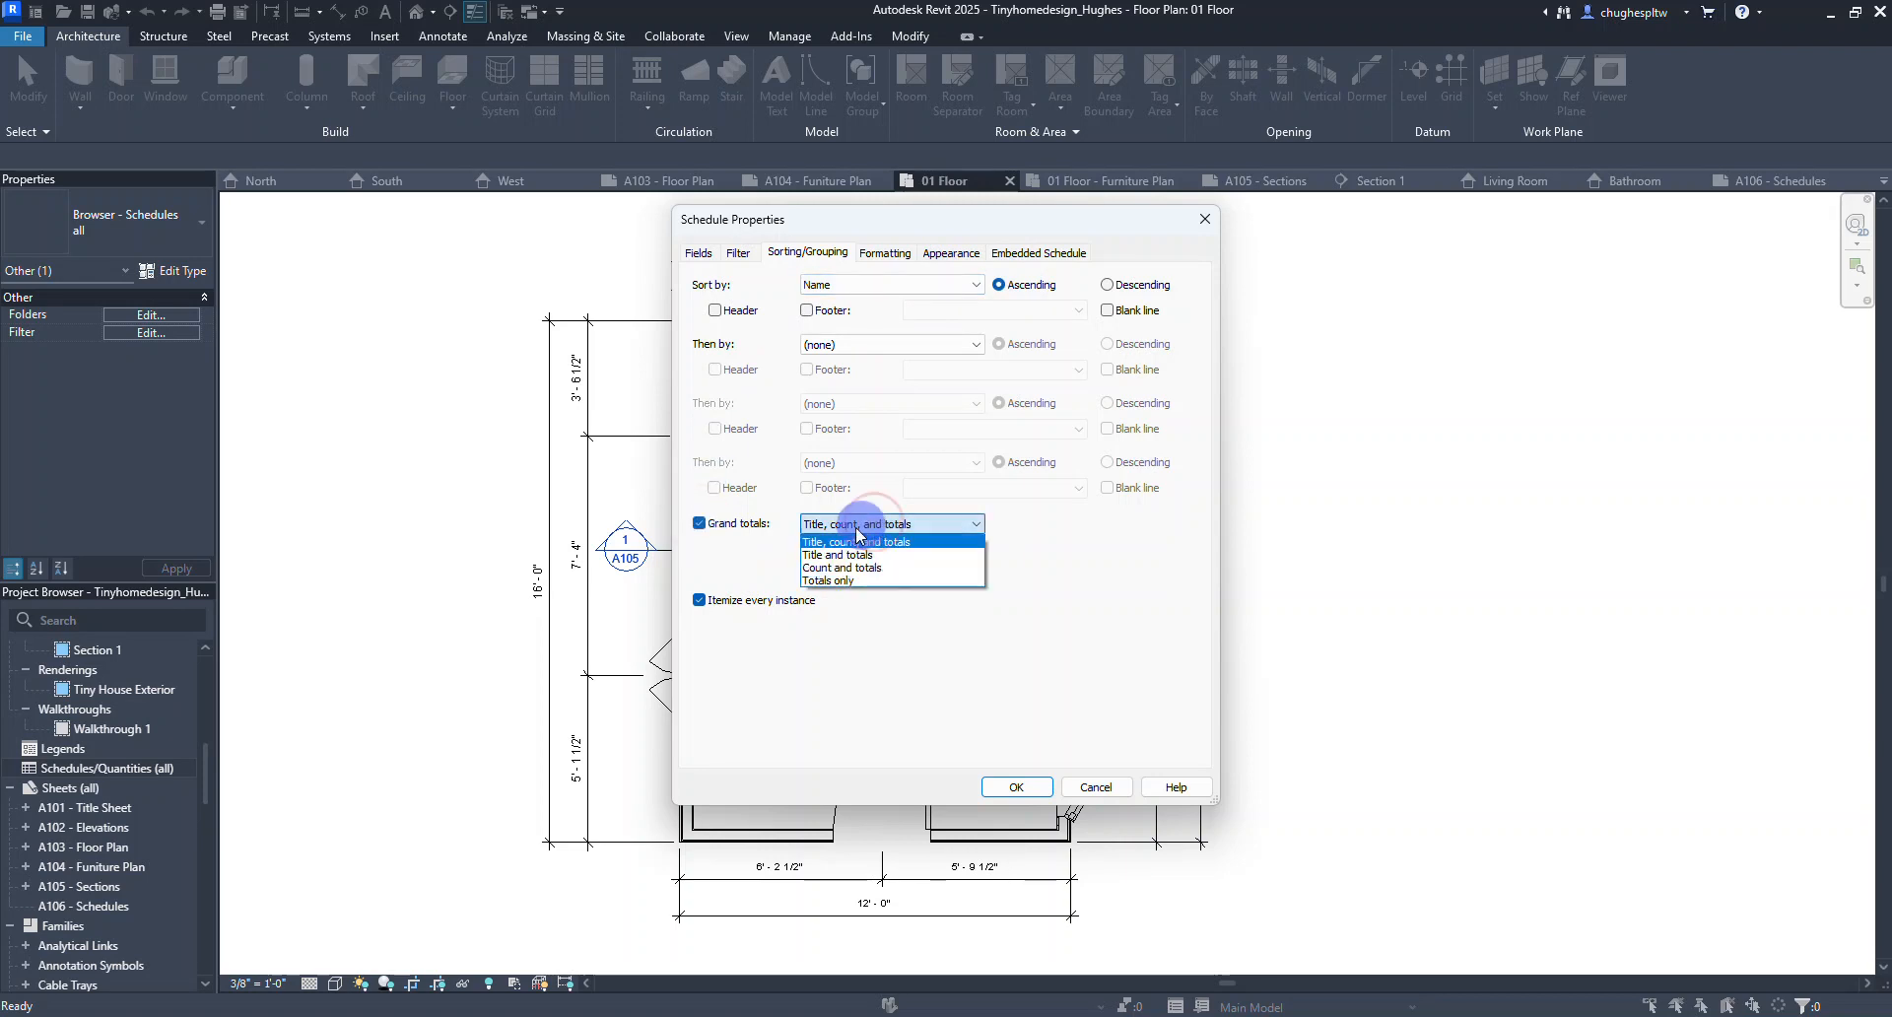
pyautogui.click(855, 541)
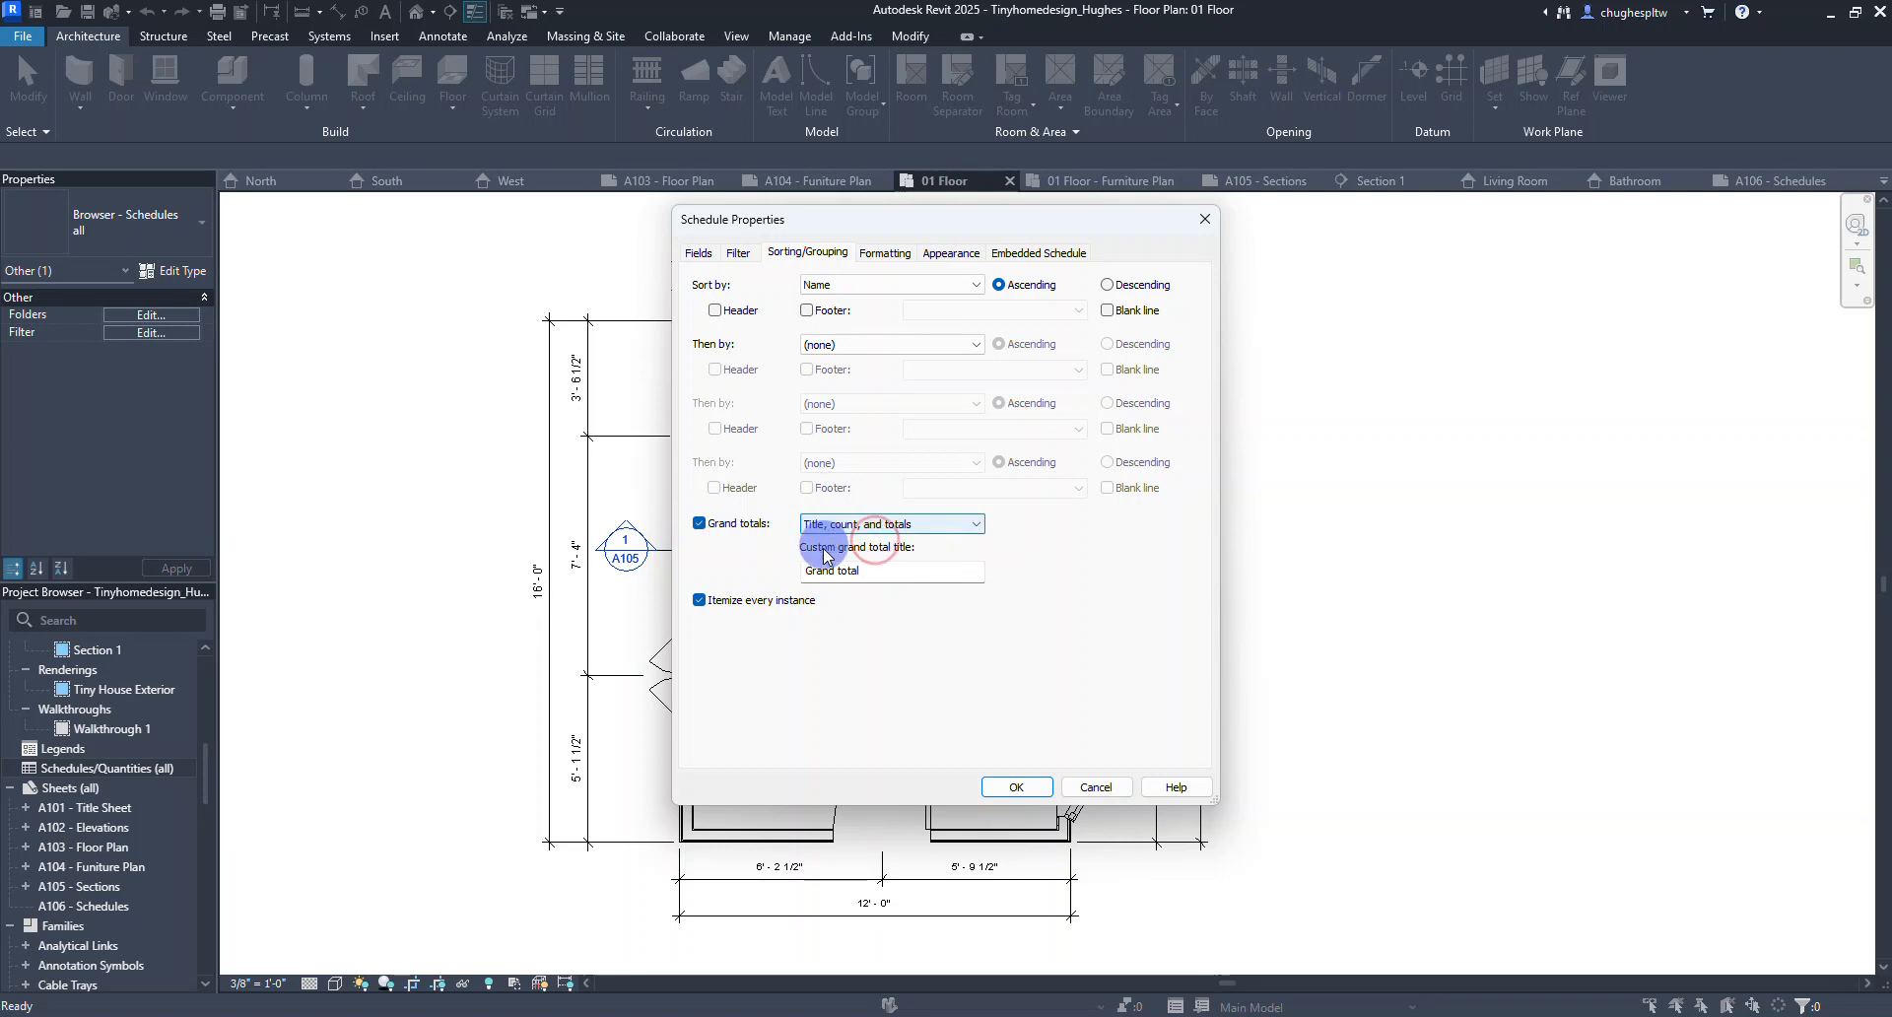
pyautogui.click(848, 569)
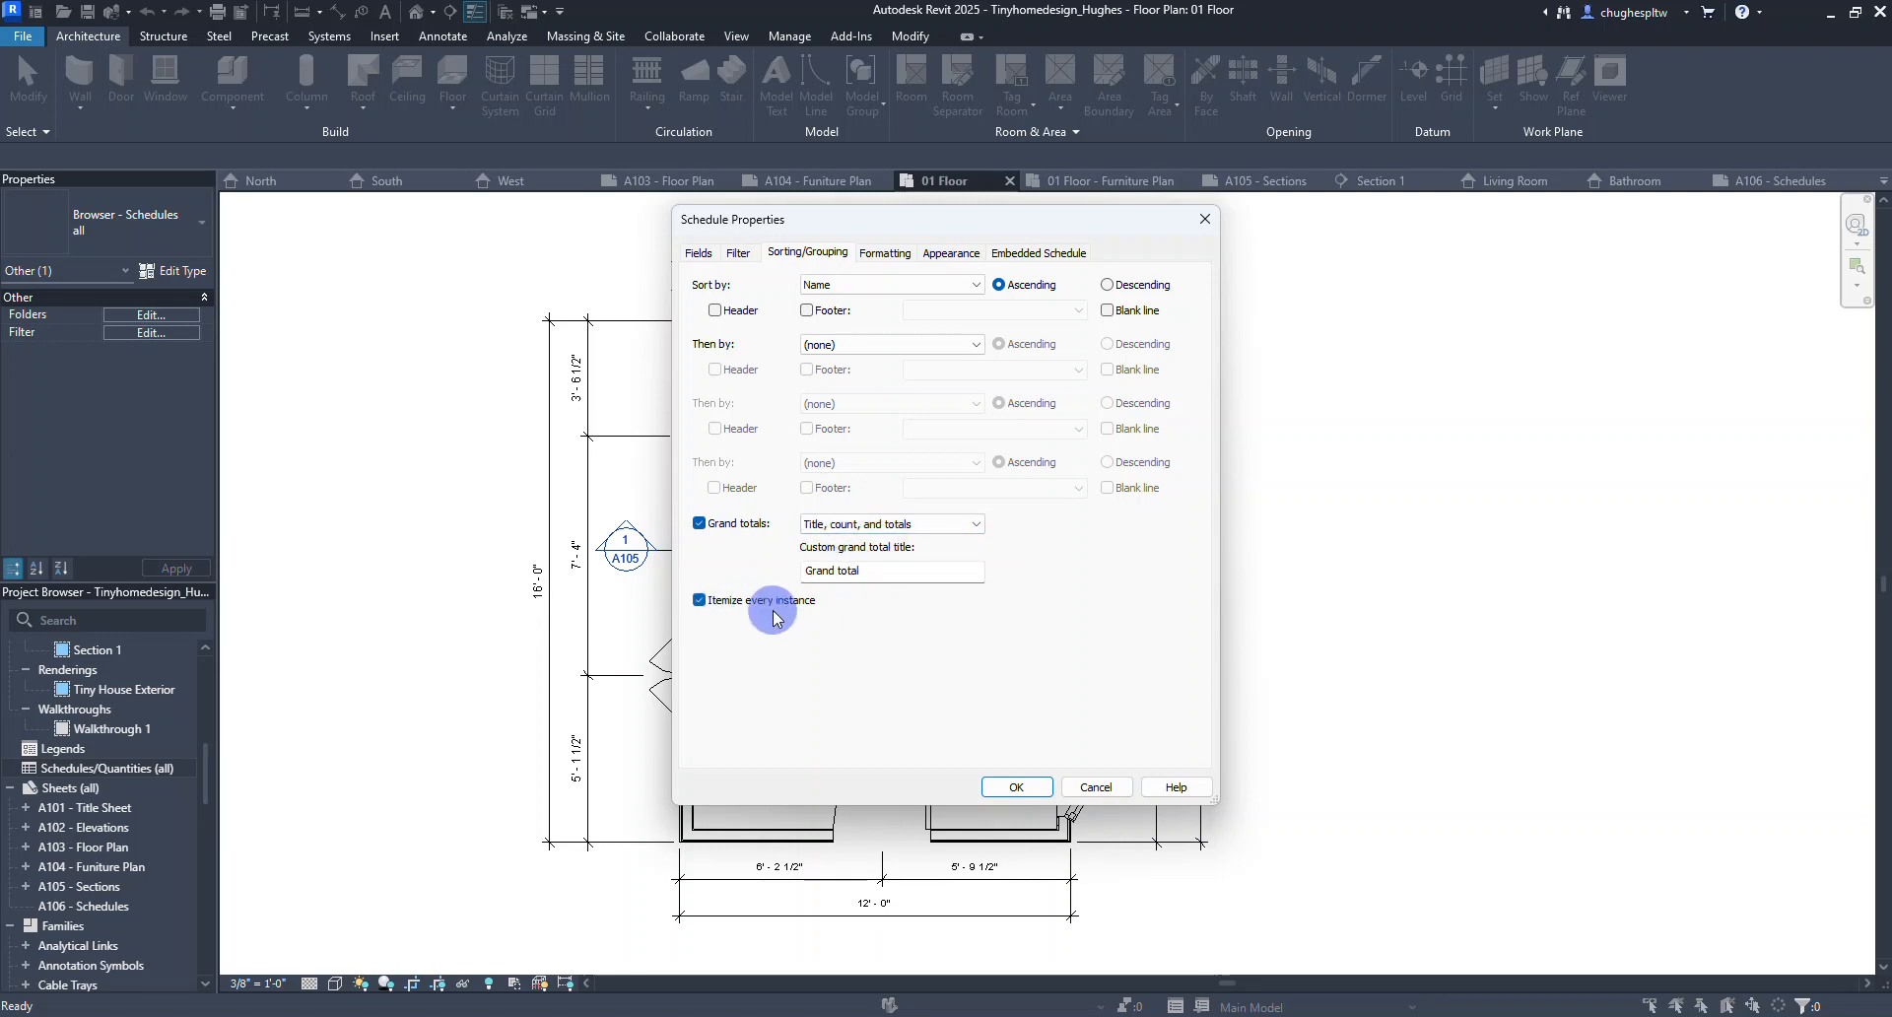
# Set the Area field to calculate totals and finish creating the room schedule.
pyautogui.click(876, 255)
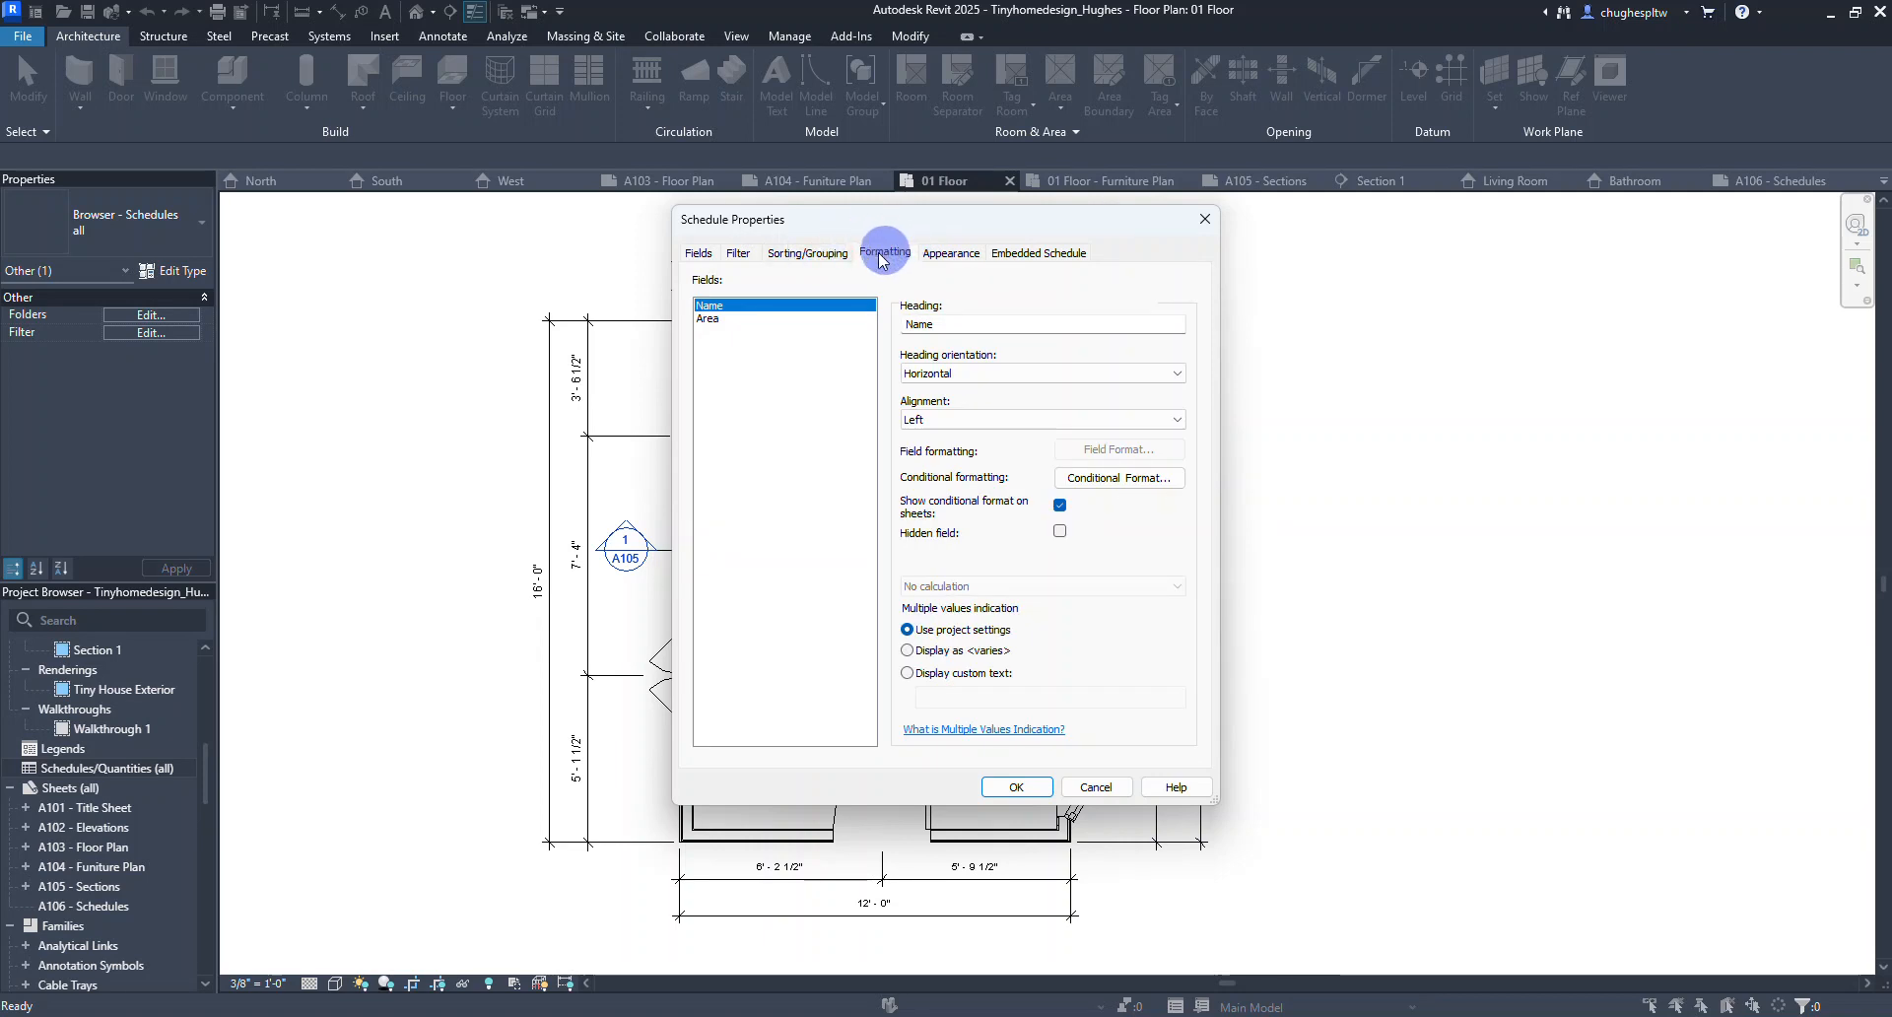
pyautogui.click(708, 320)
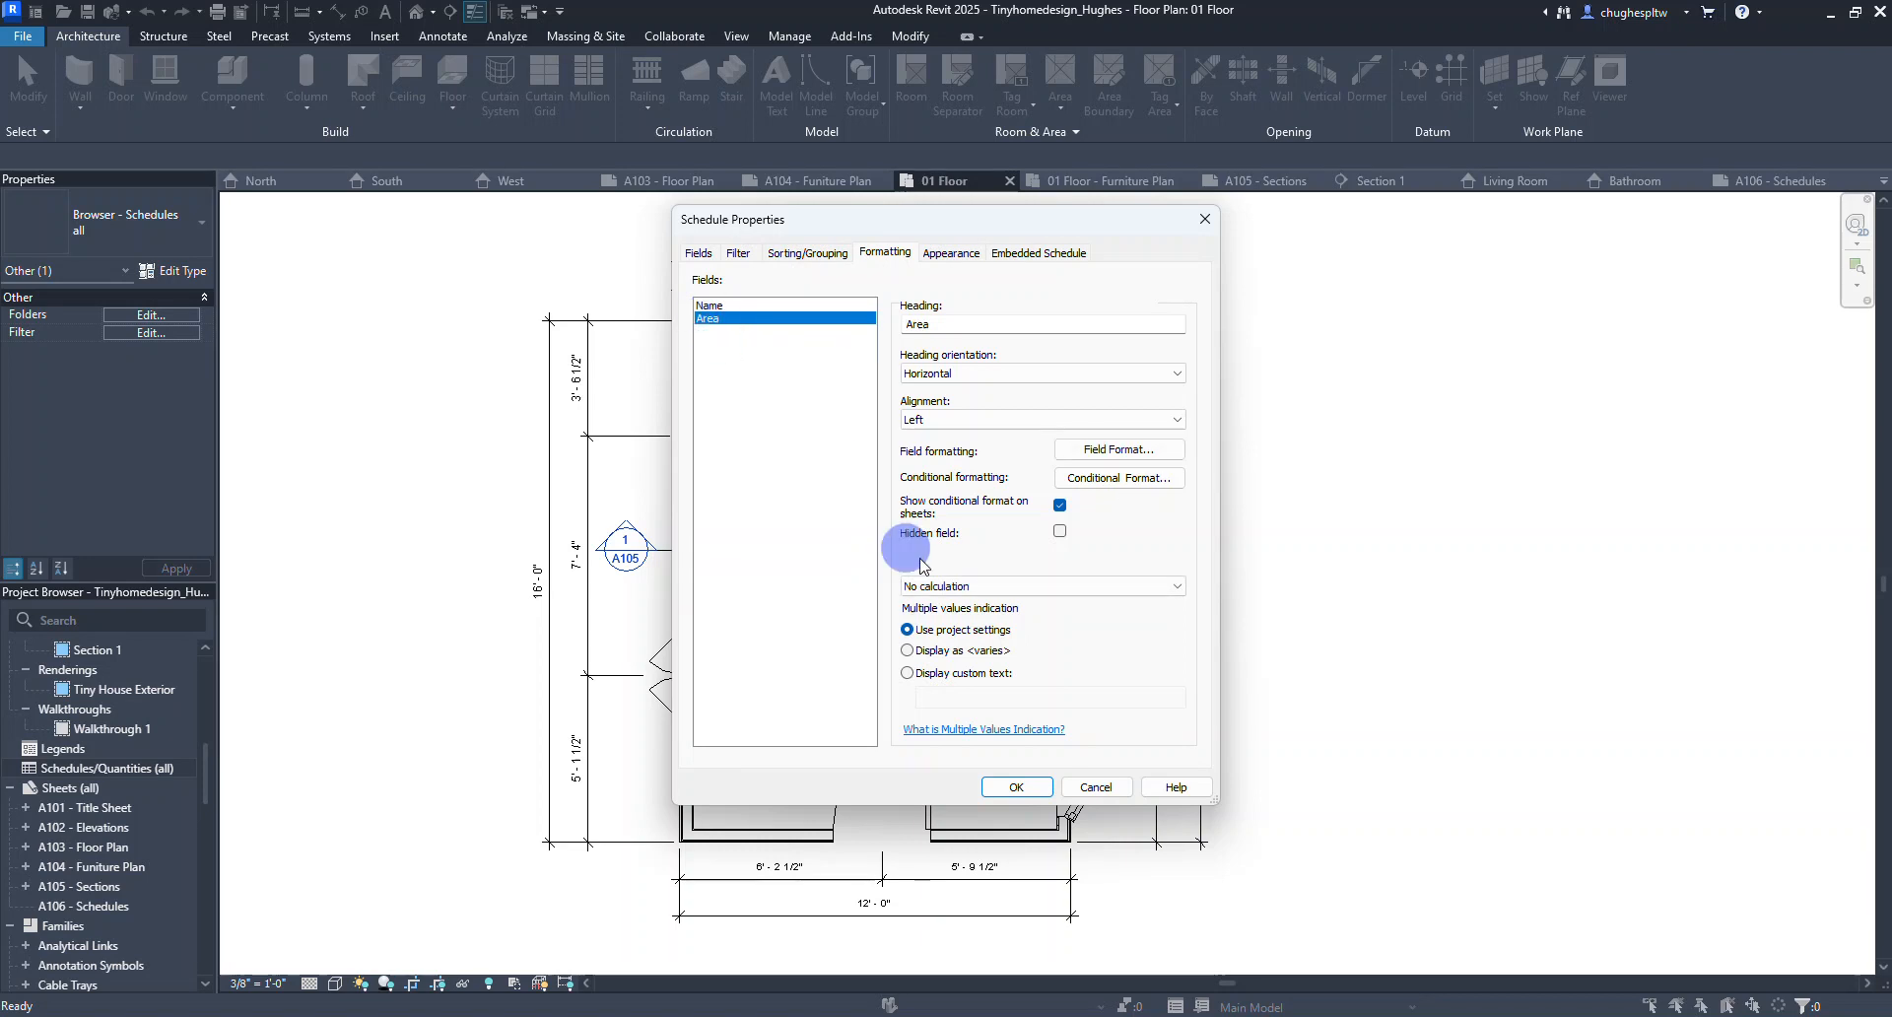
pyautogui.click(960, 588)
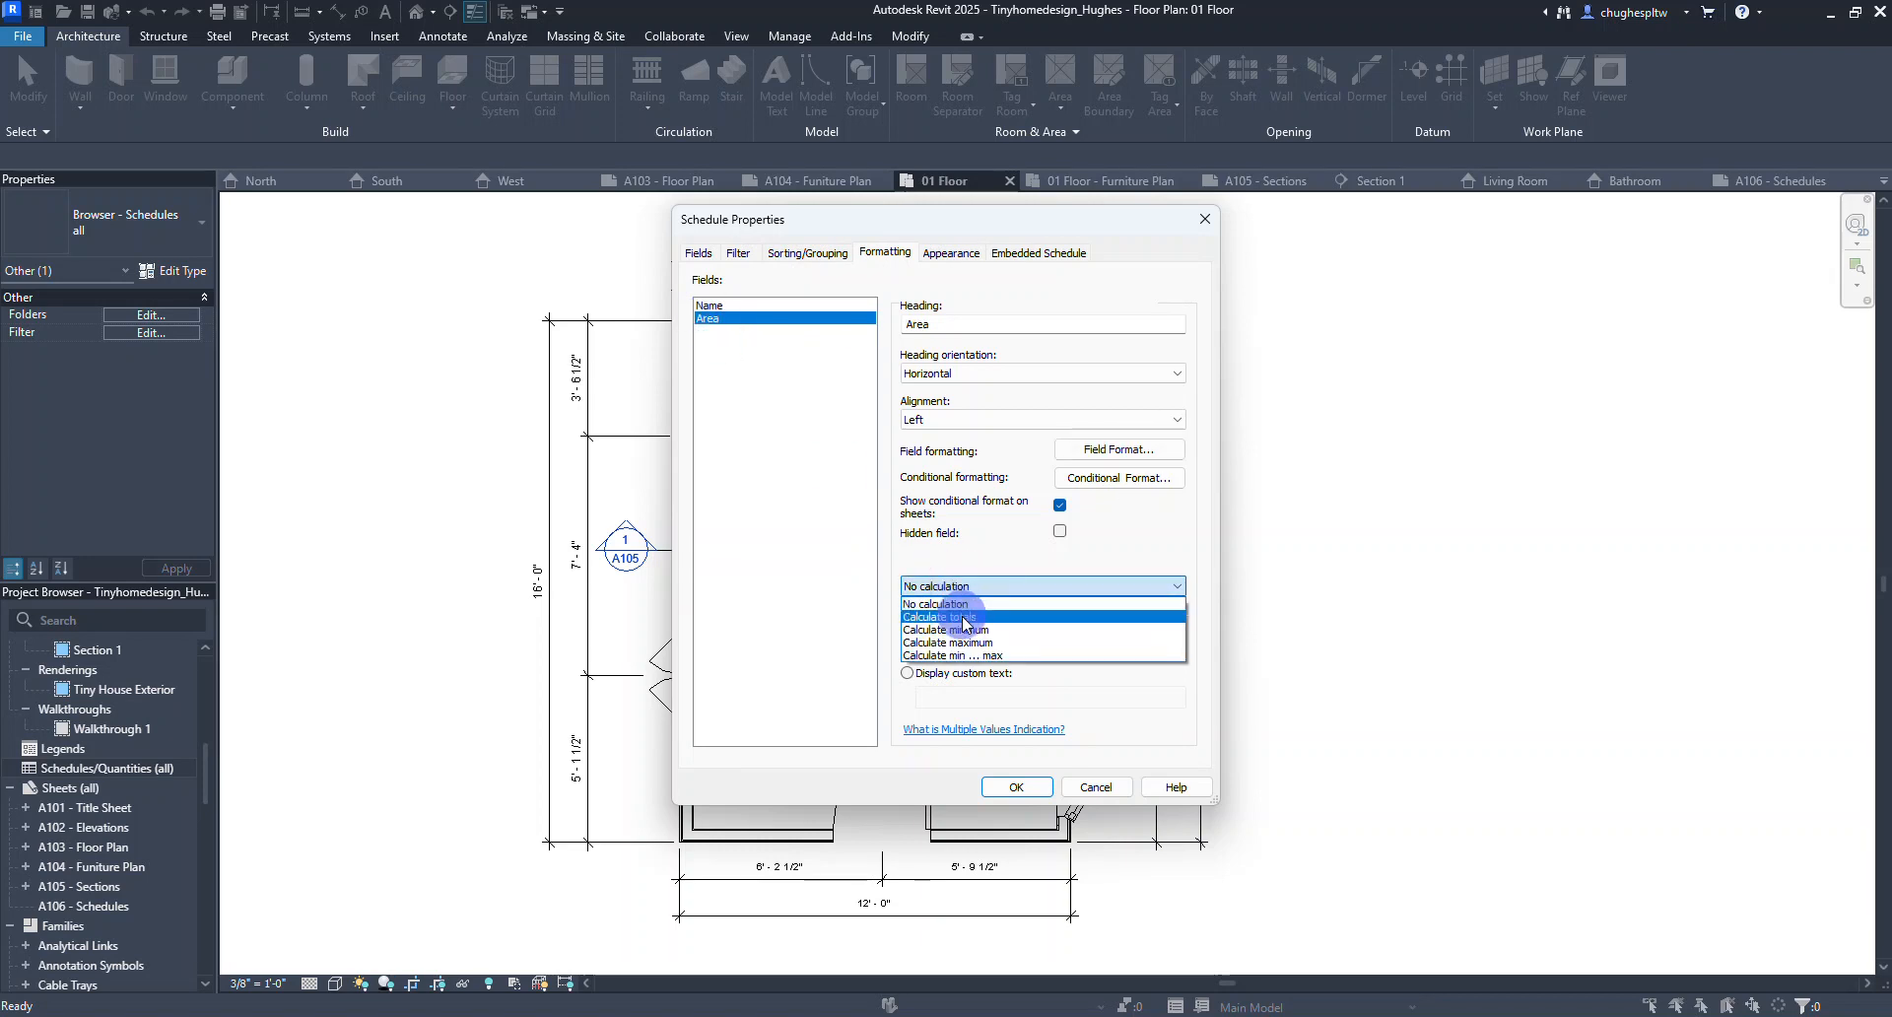
pyautogui.click(965, 617)
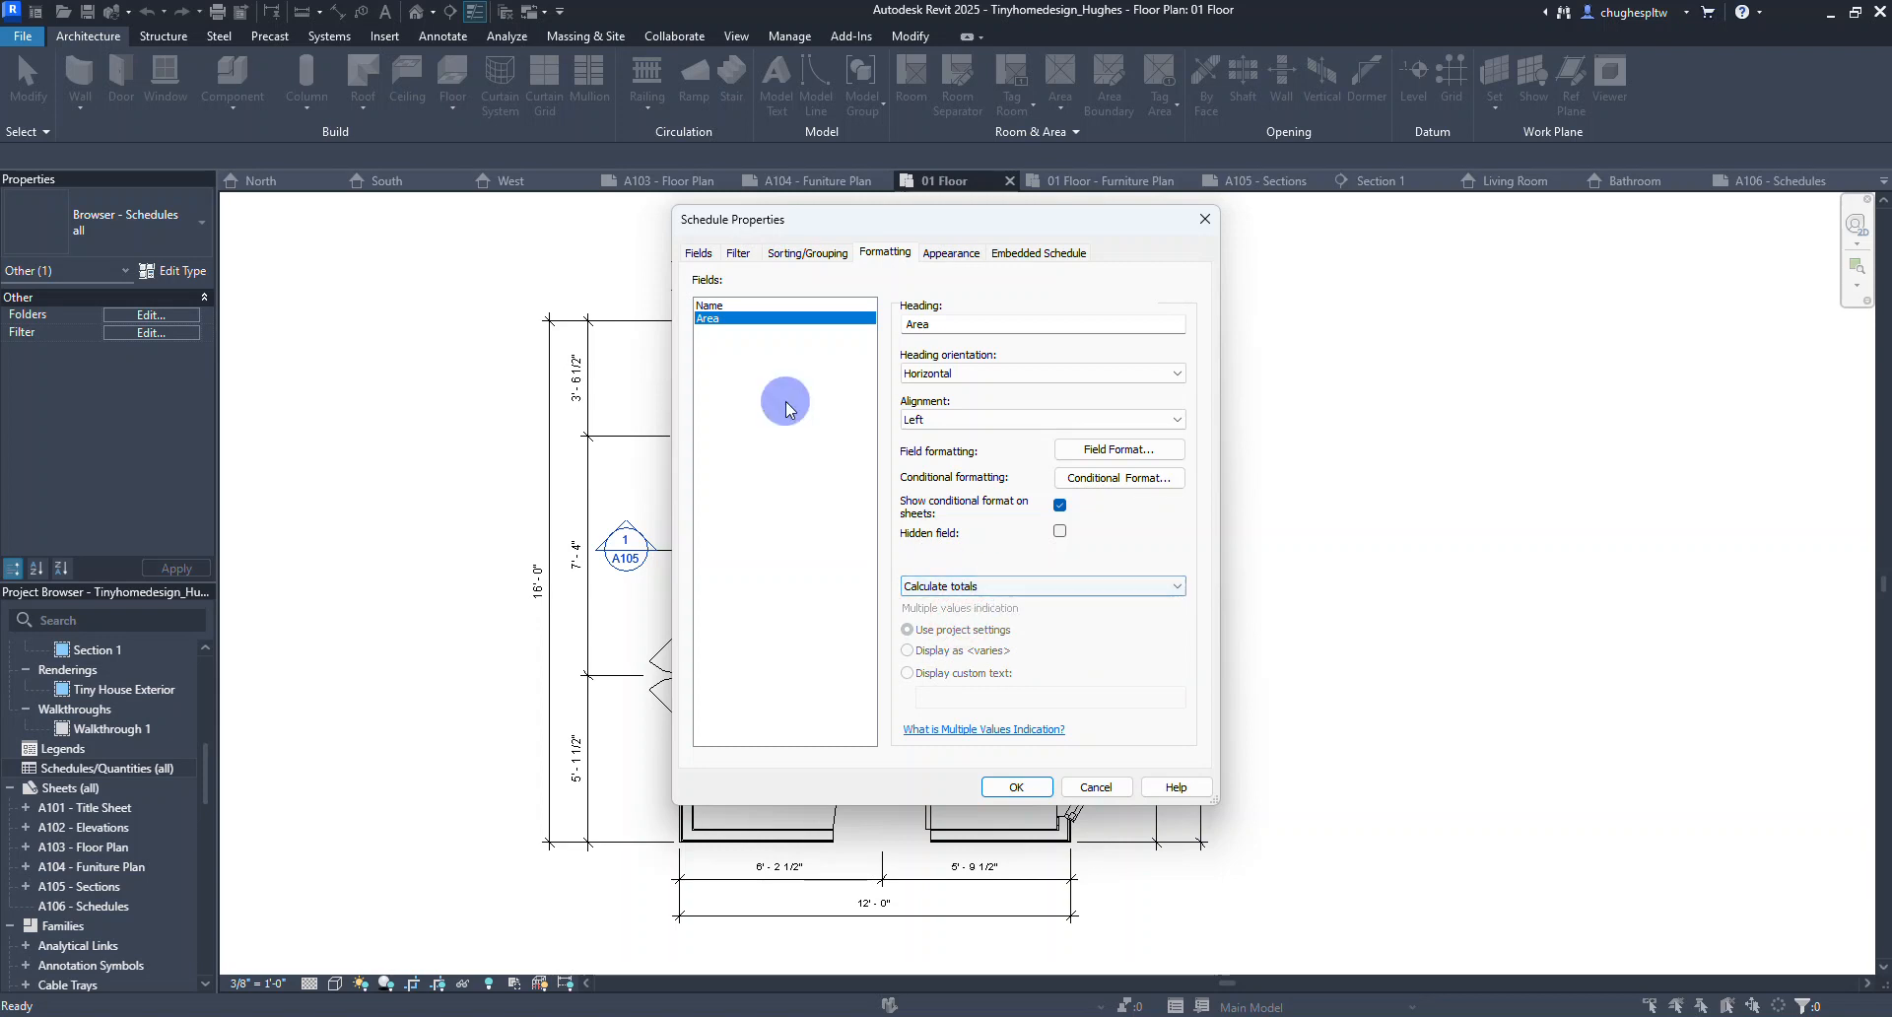
pyautogui.click(997, 784)
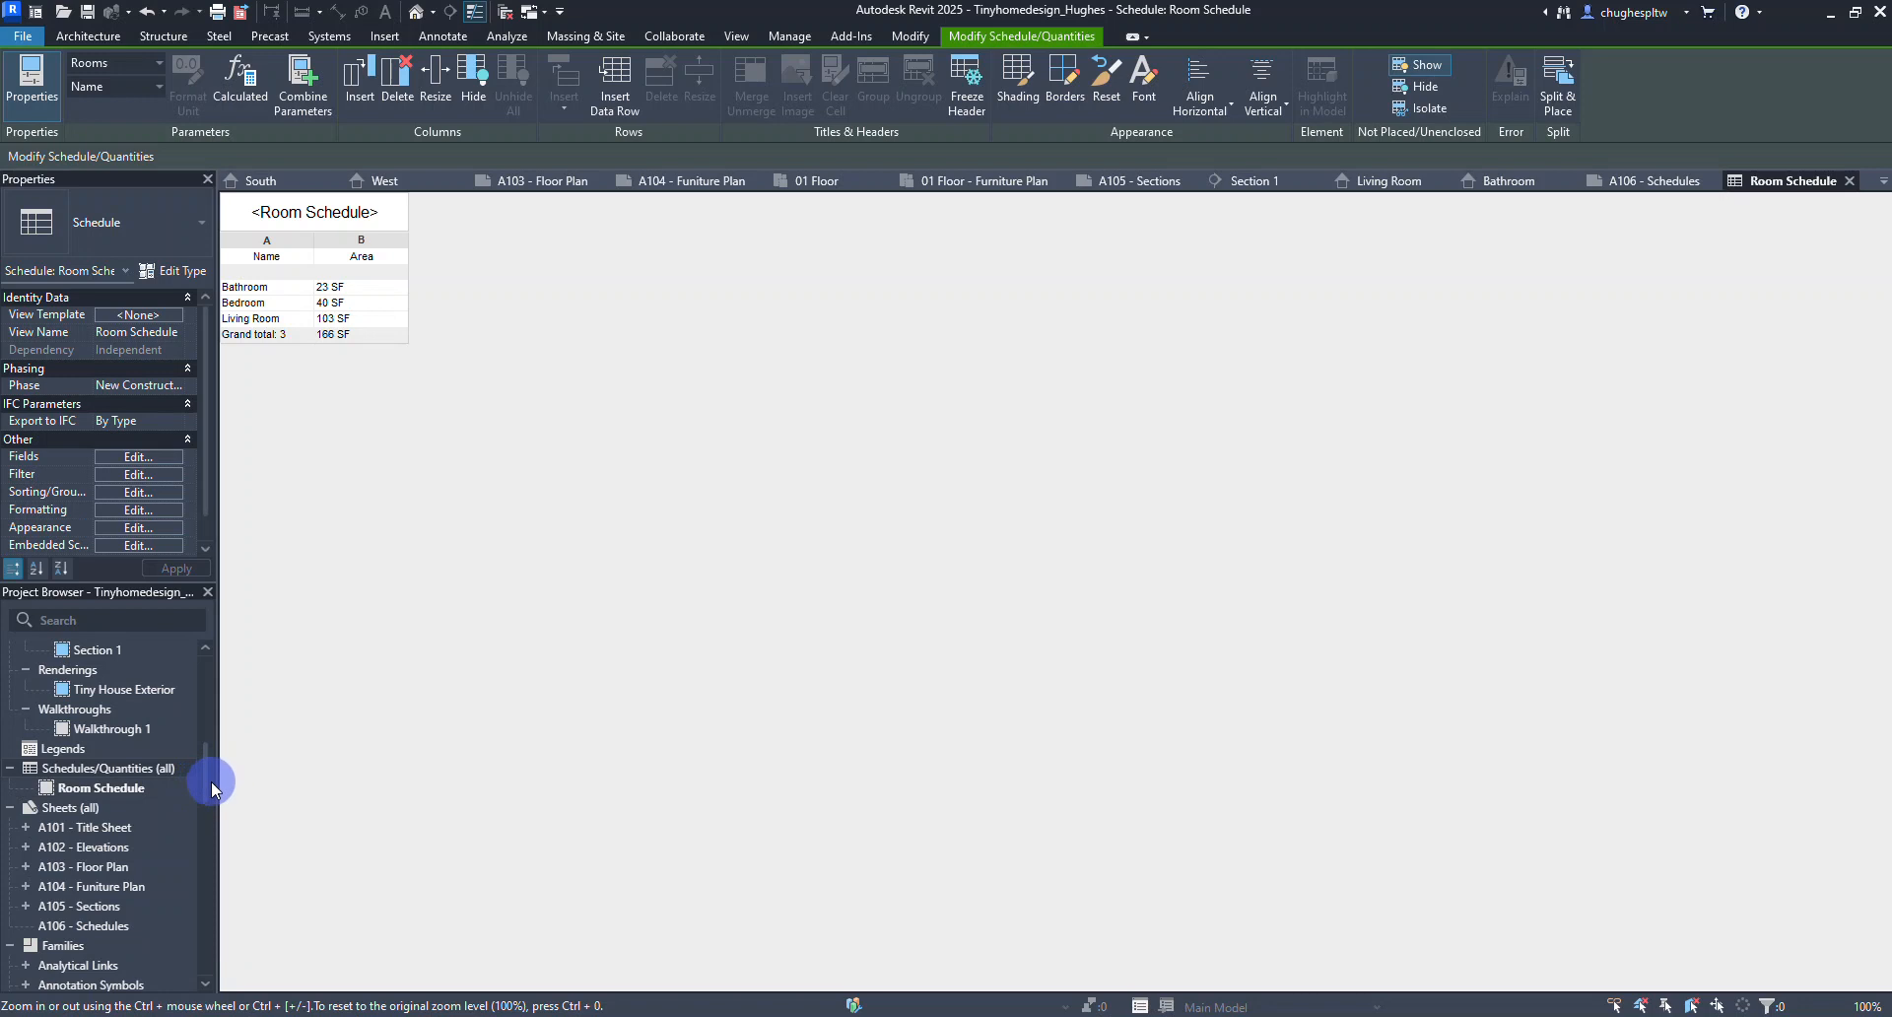
# Duplicate the 01 Floor plan view with detailing.
pyautogui.moveTo(204, 778); pyautogui.dragTo(202, 687)
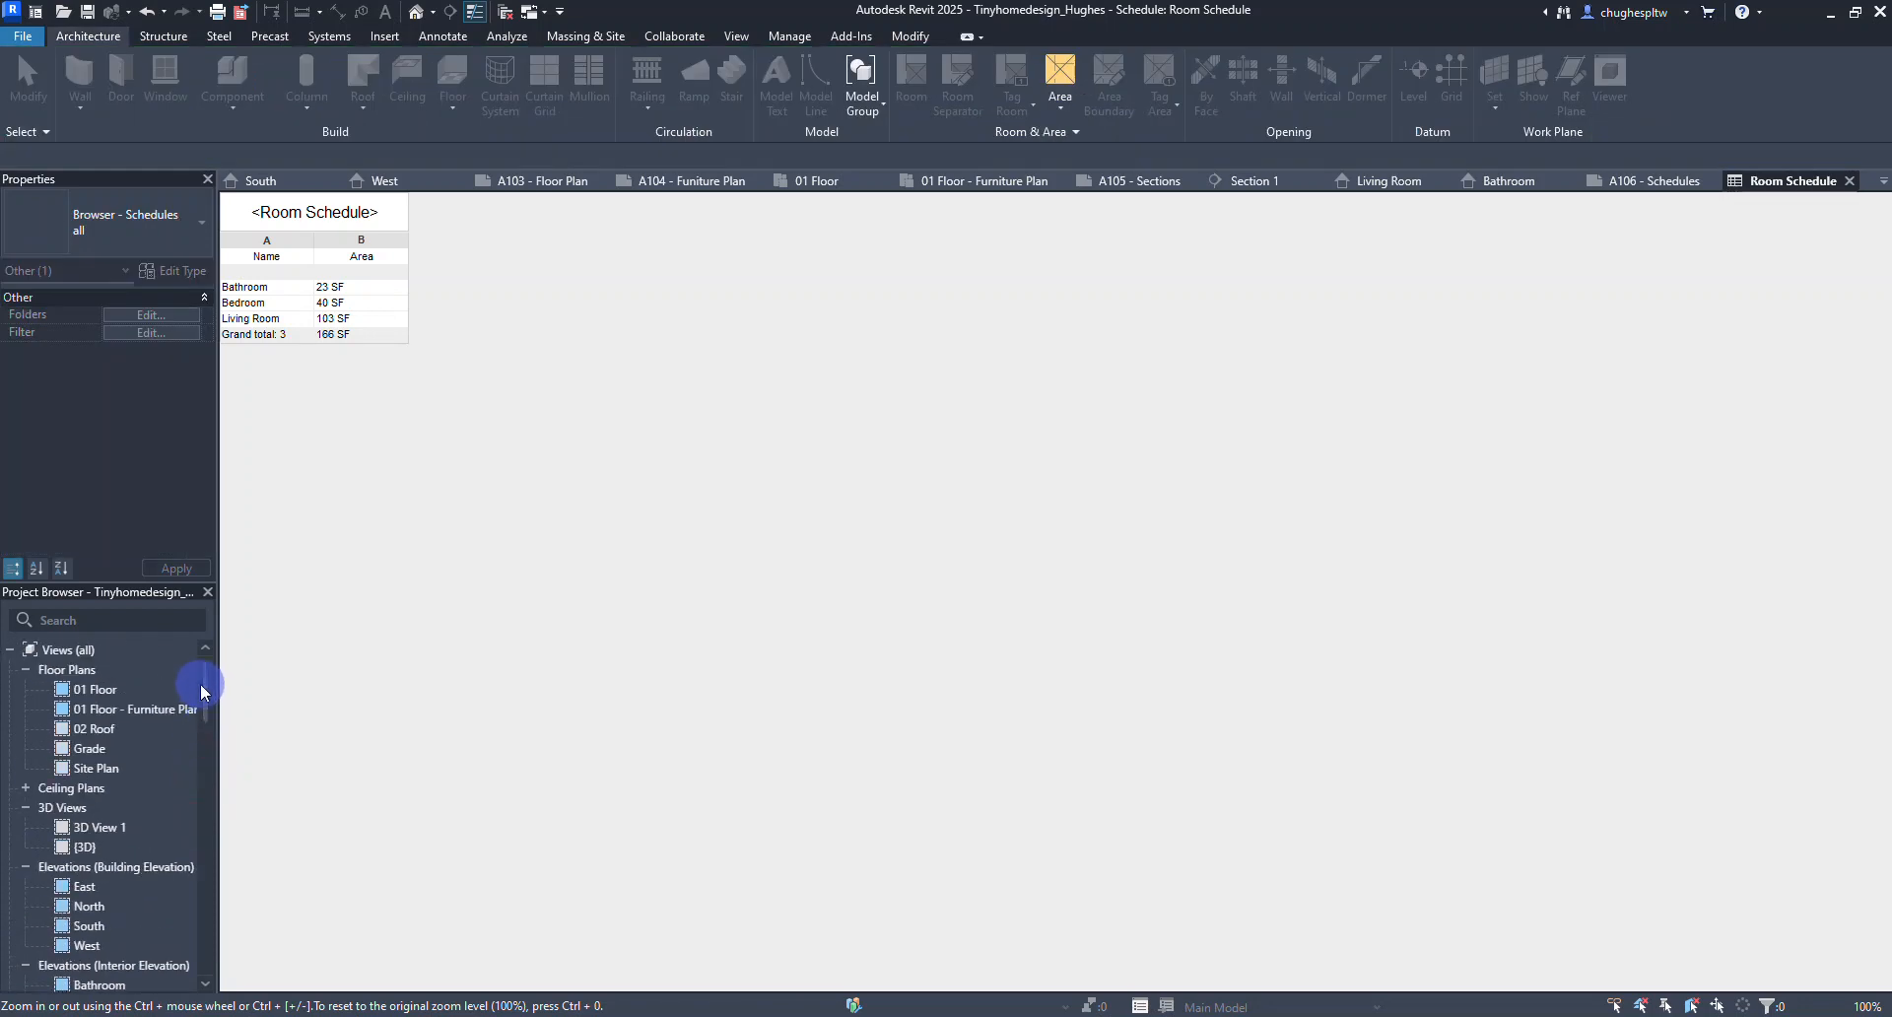
pyautogui.rightClick(104, 693)
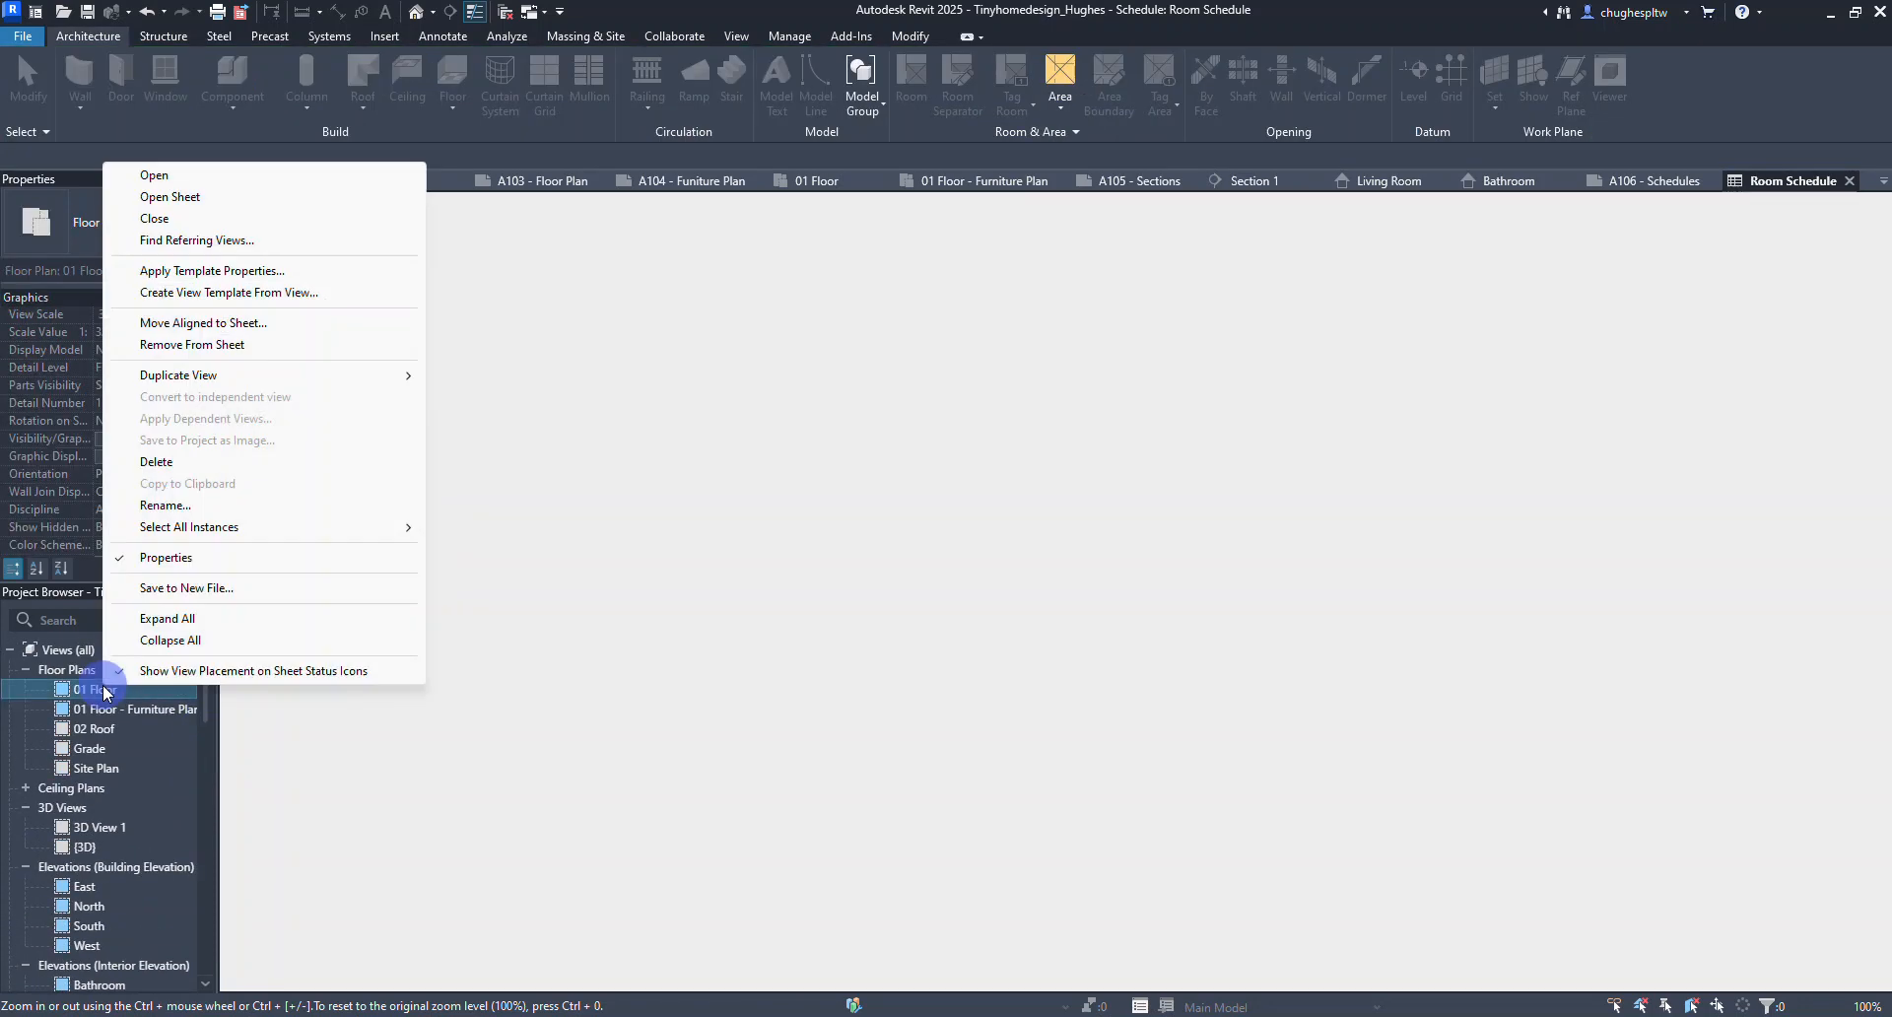
pyautogui.moveTo(304, 375)
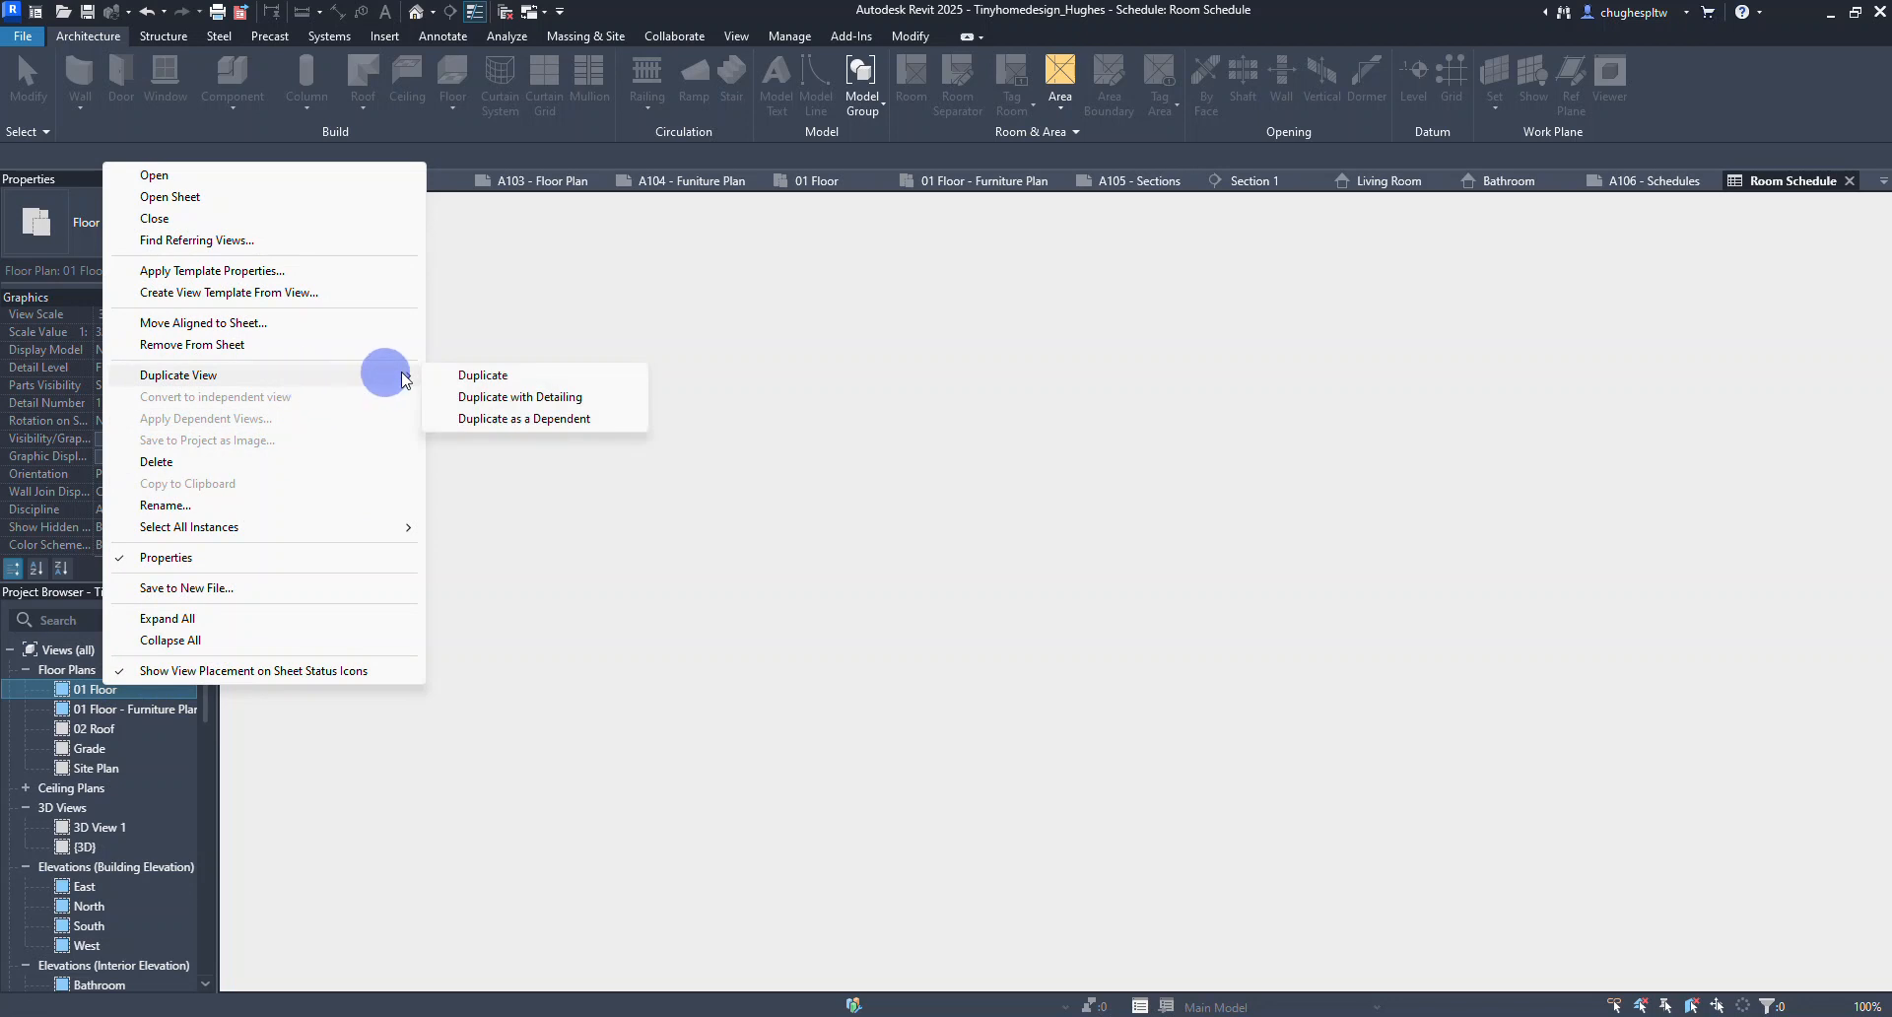
pyautogui.click(504, 399)
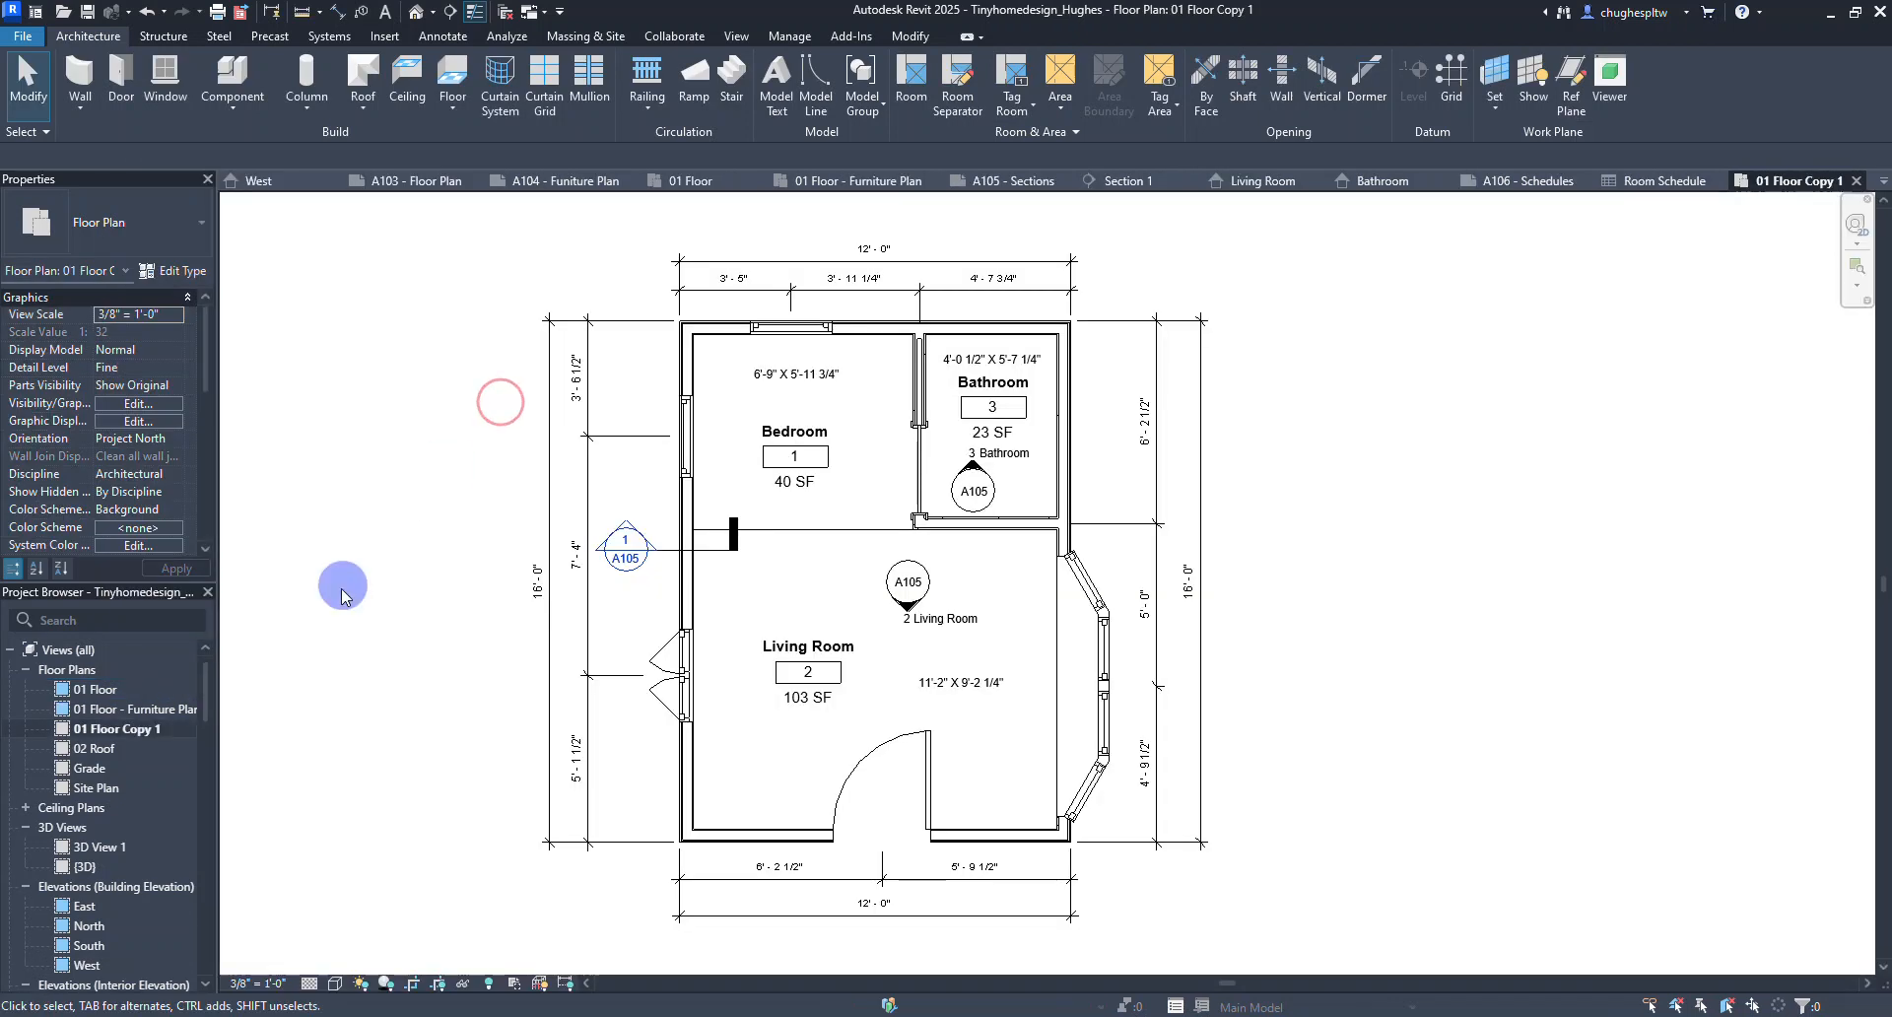
# Rename the duplicated floor plan view "01 Floor - Schedule".
pyautogui.rightClick(117, 734)
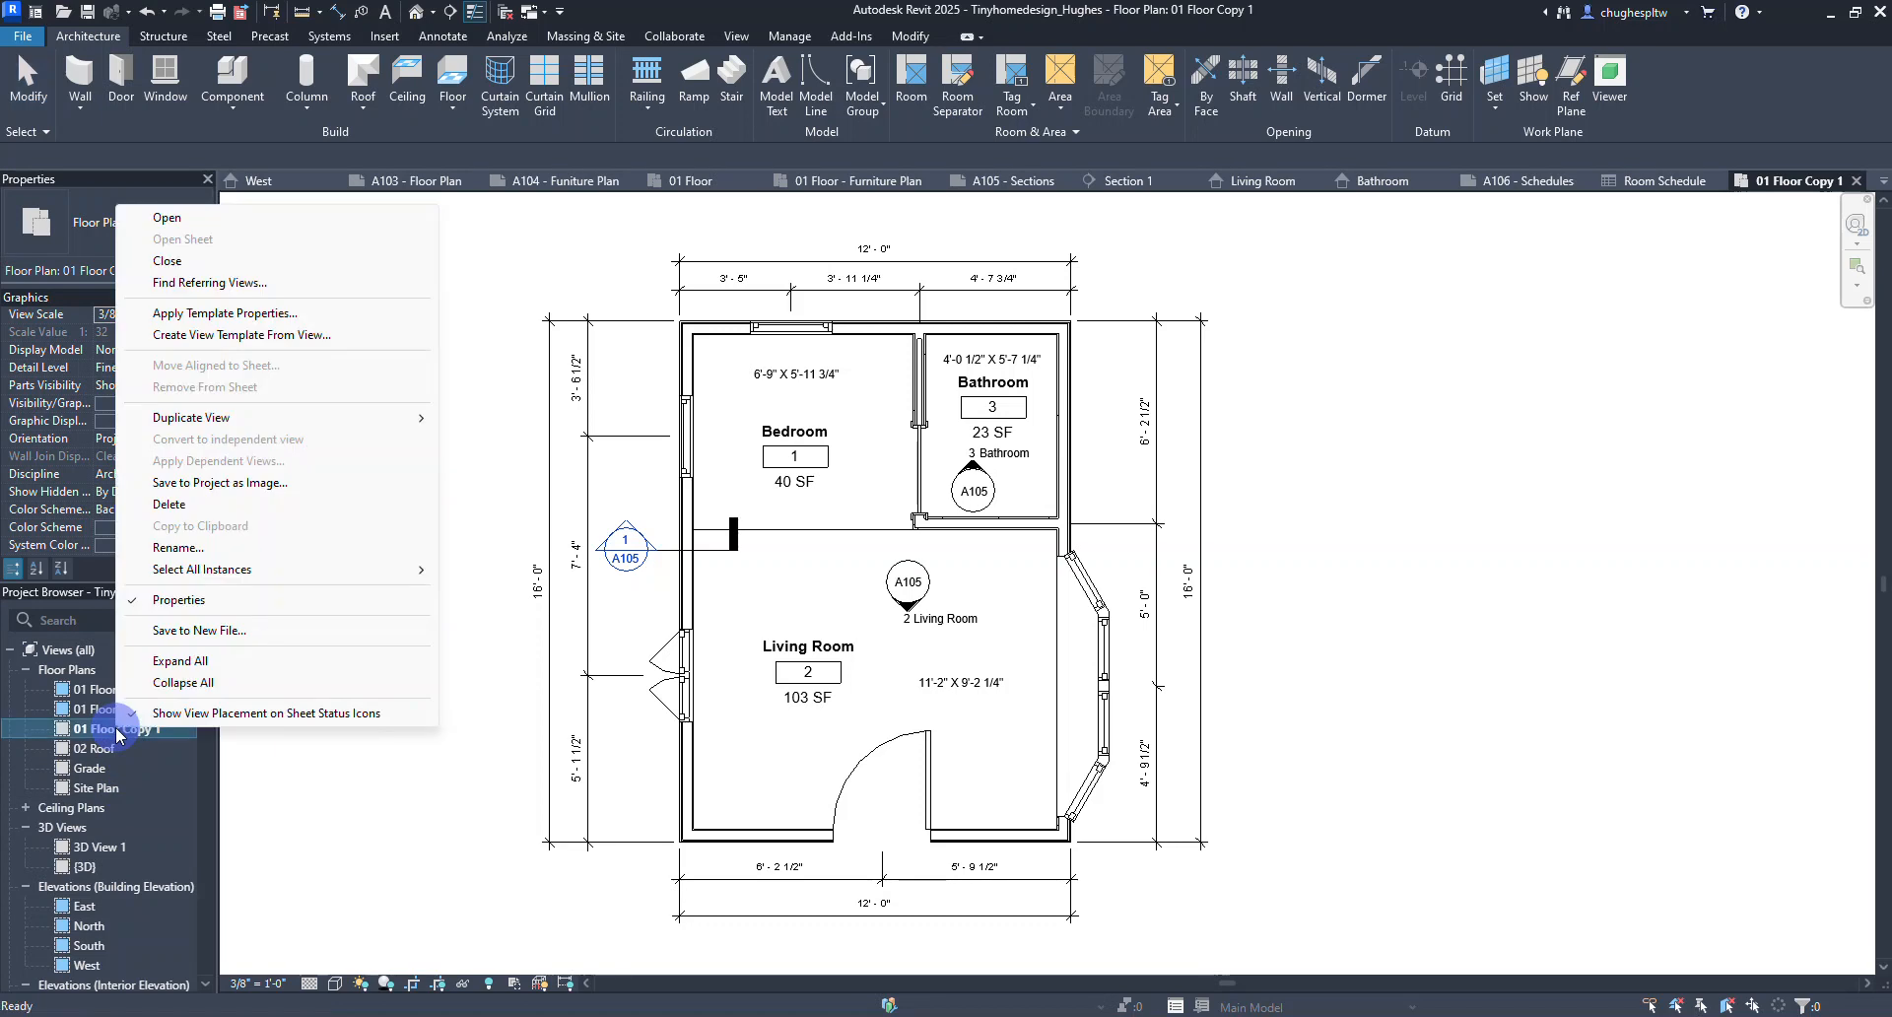
pyautogui.click(181, 540)
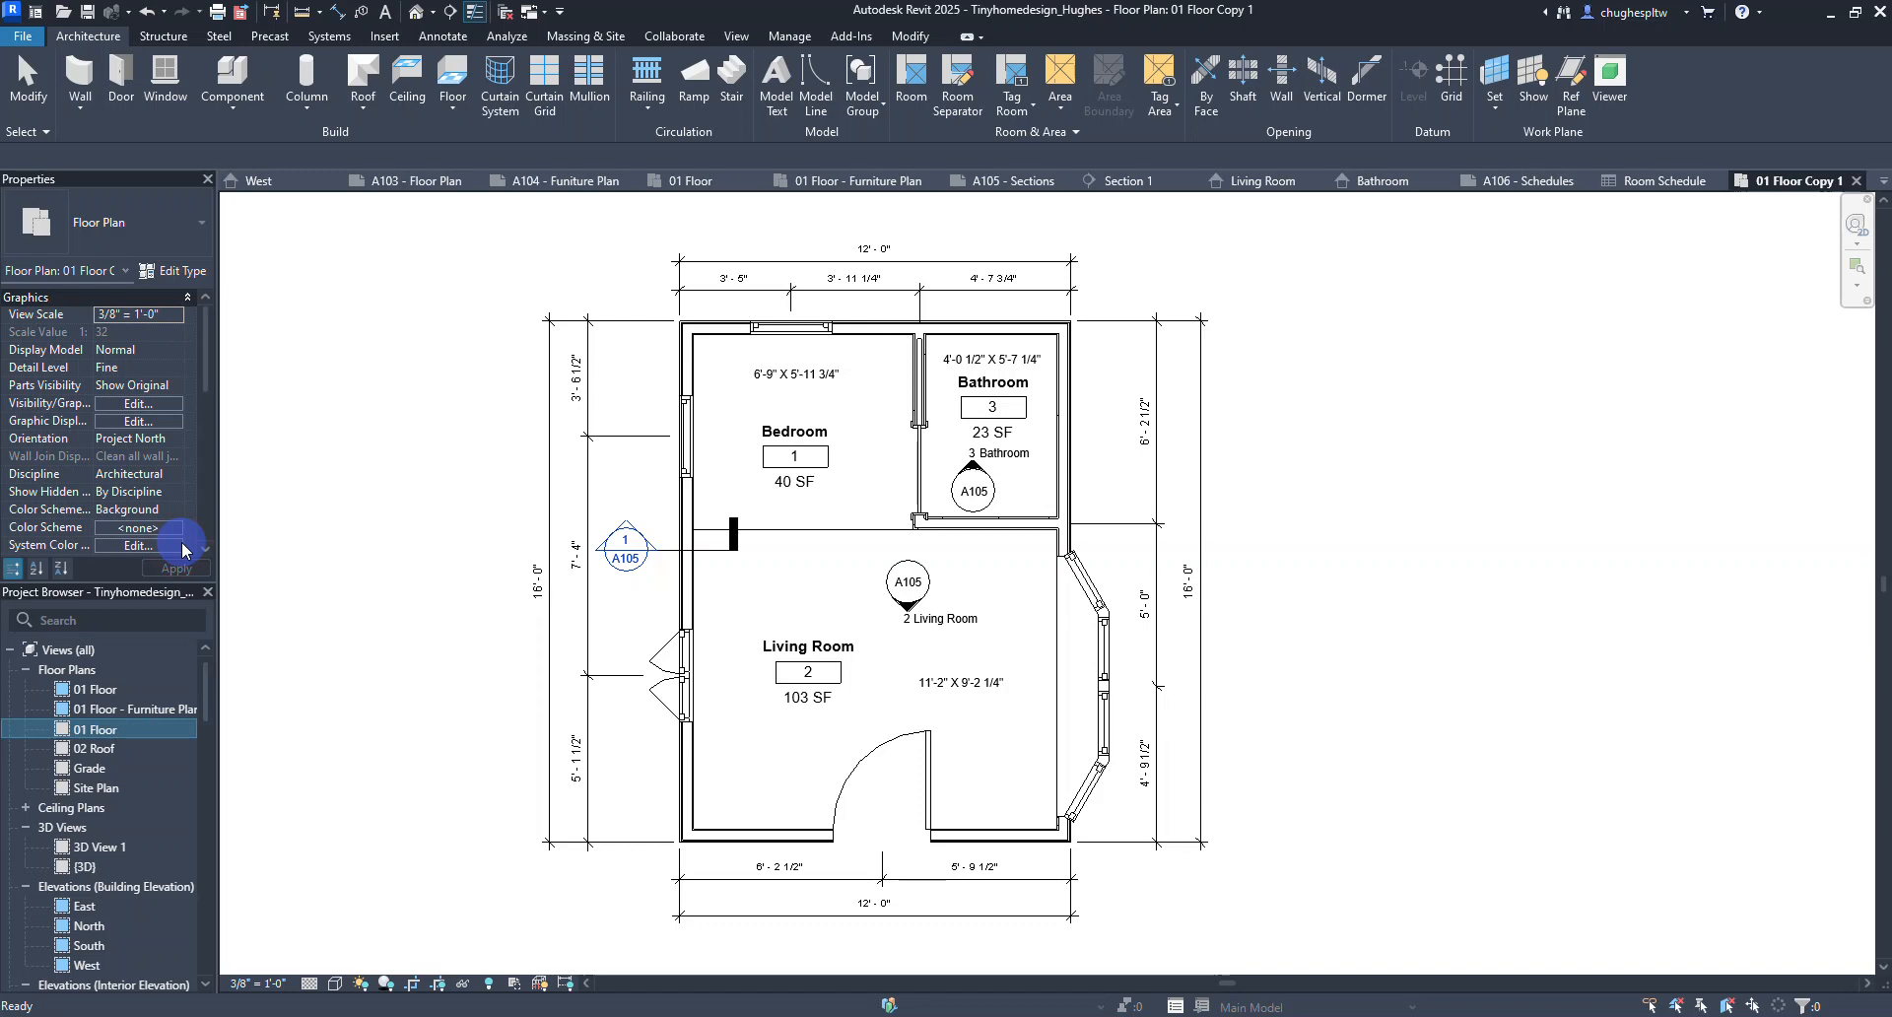
pyautogui.write('- Schdule')
pyautogui.press('Left')
pyautogui.press('Left')
pyautogui.press('Left')
pyautogui.press('Left')
pyautogui.write('e')
pyautogui.press('Return')
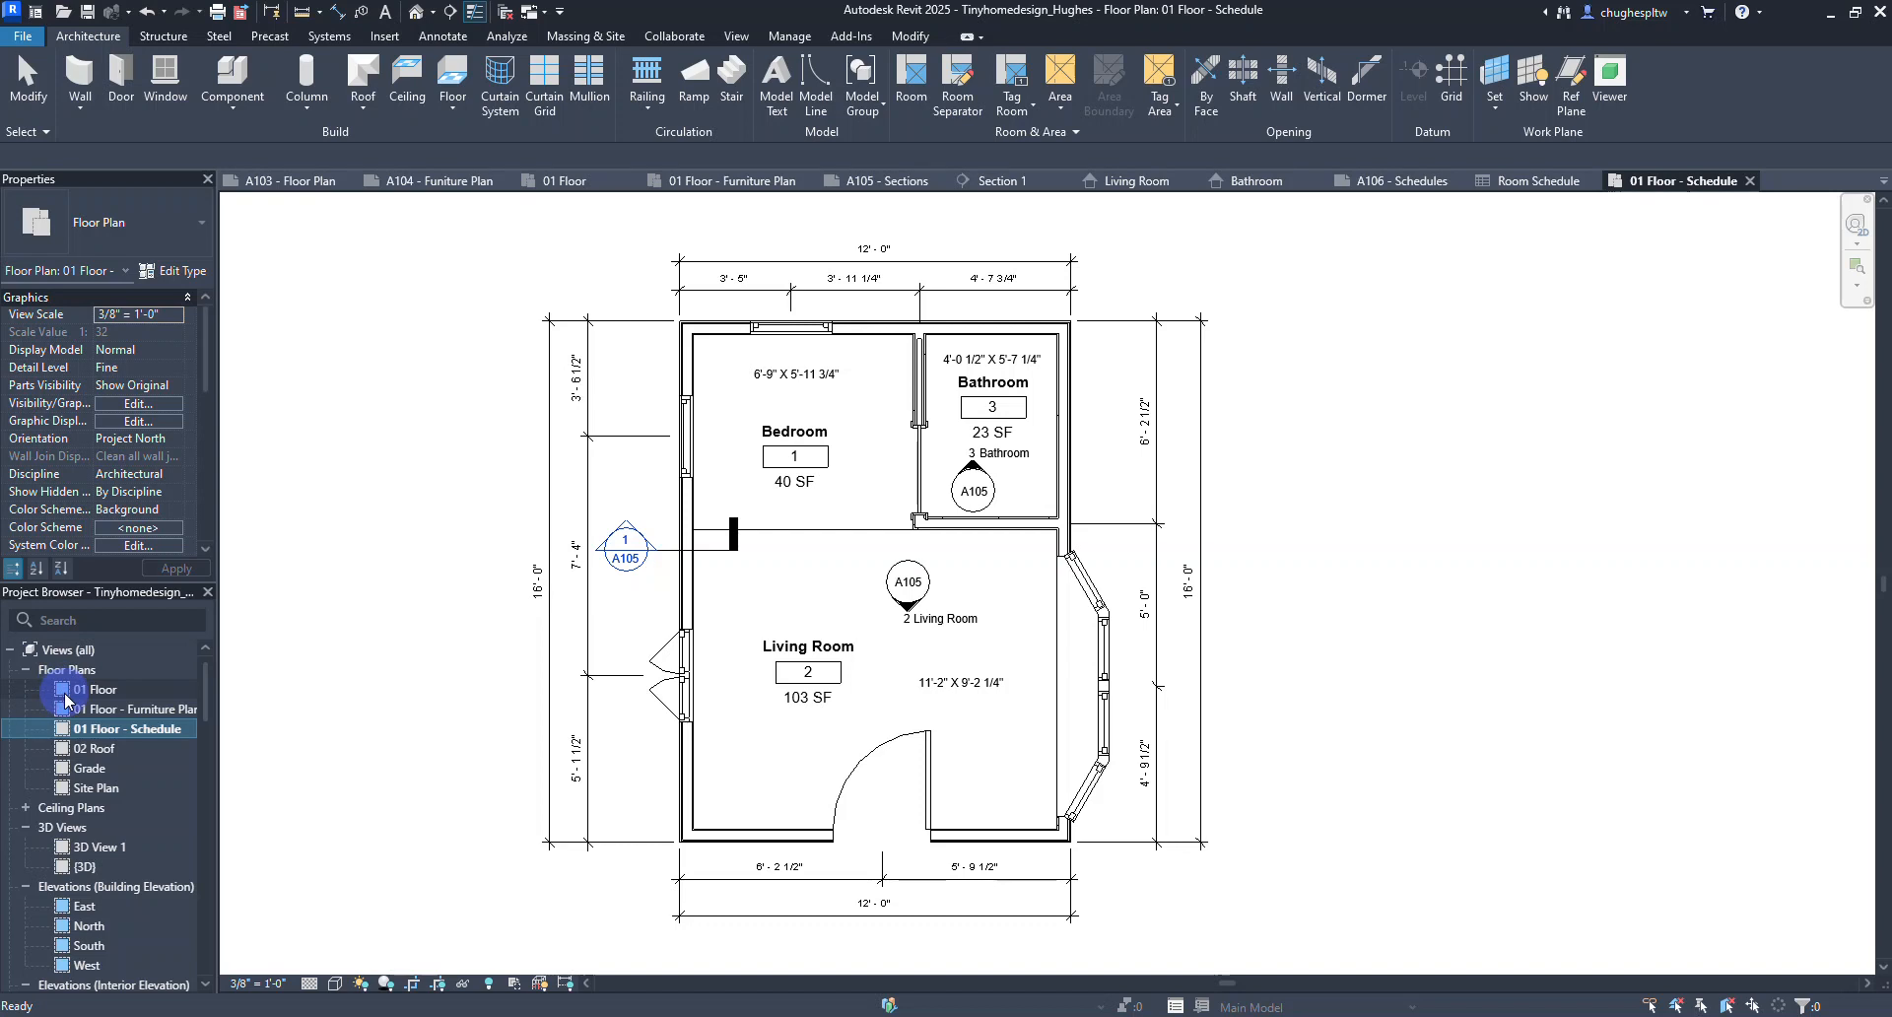
# Open the A106 - Schedules sheet and place the 01 Floor - Schedule view on its left half, inside the border.
pyautogui.scroll(-3, 144, 713)
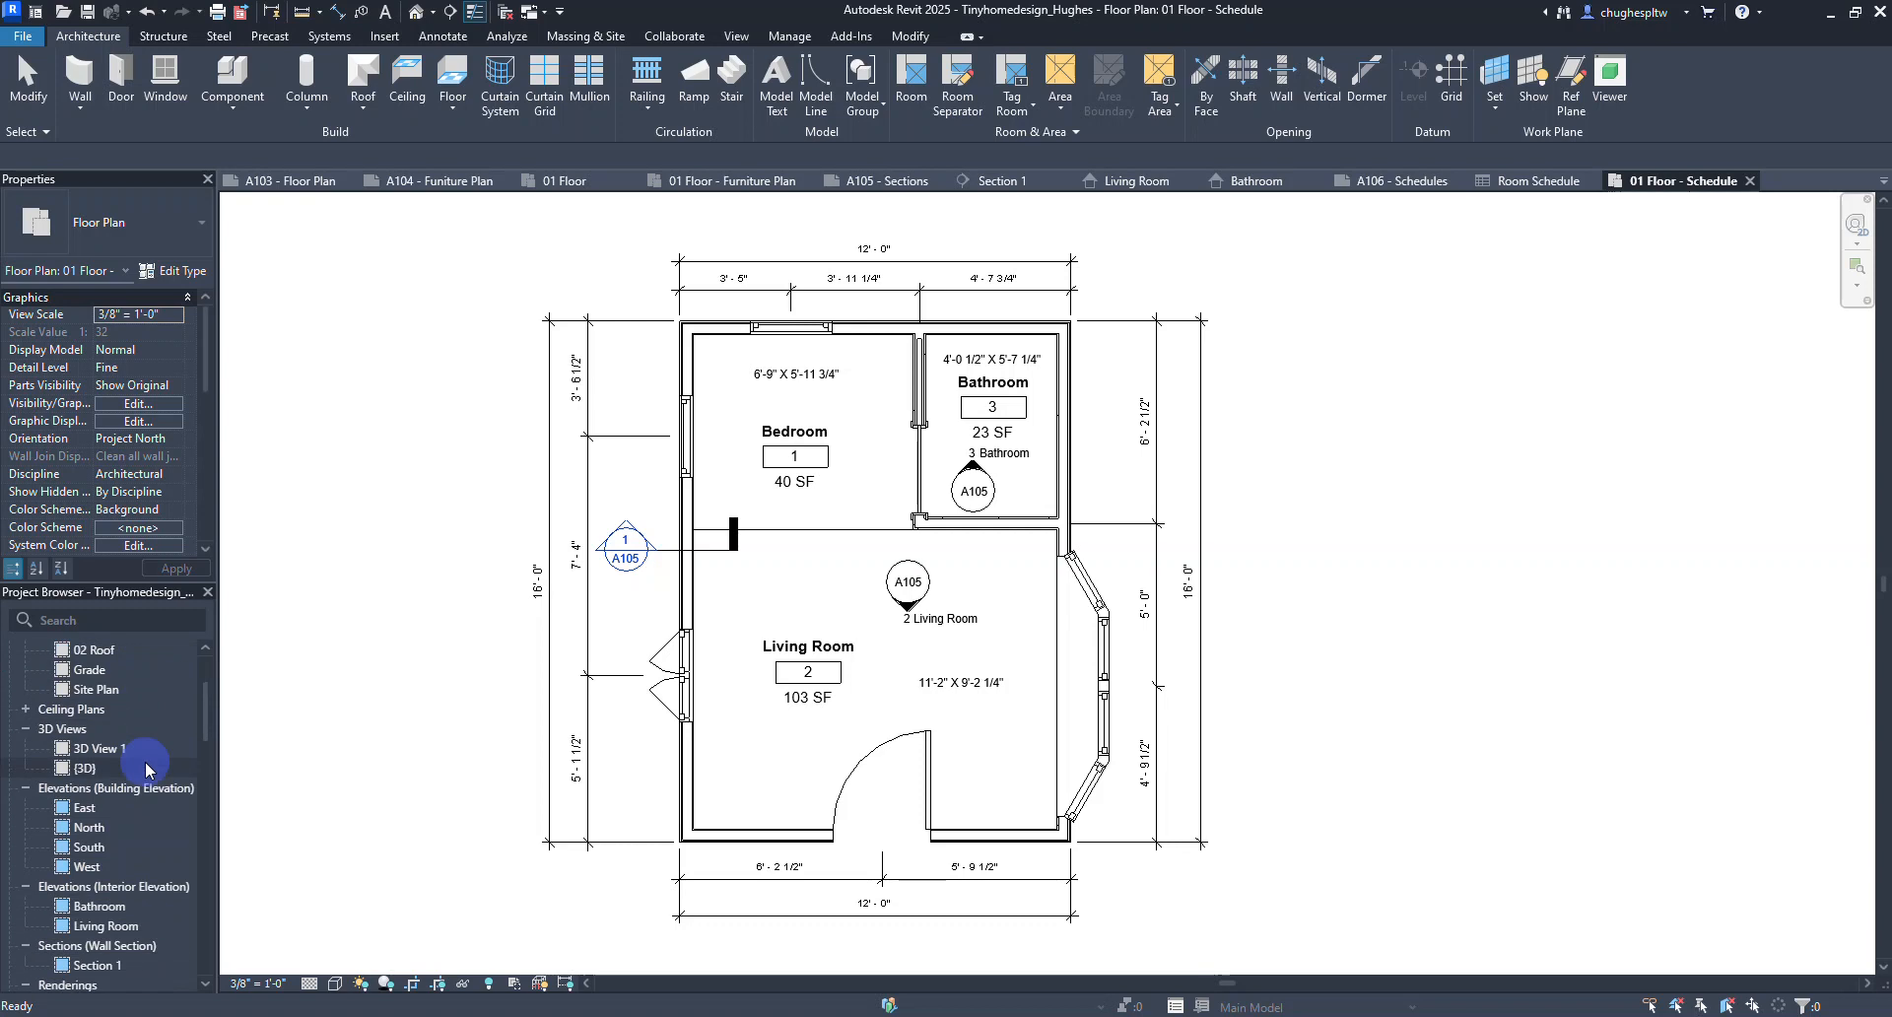
pyautogui.scroll(-10, 145, 760)
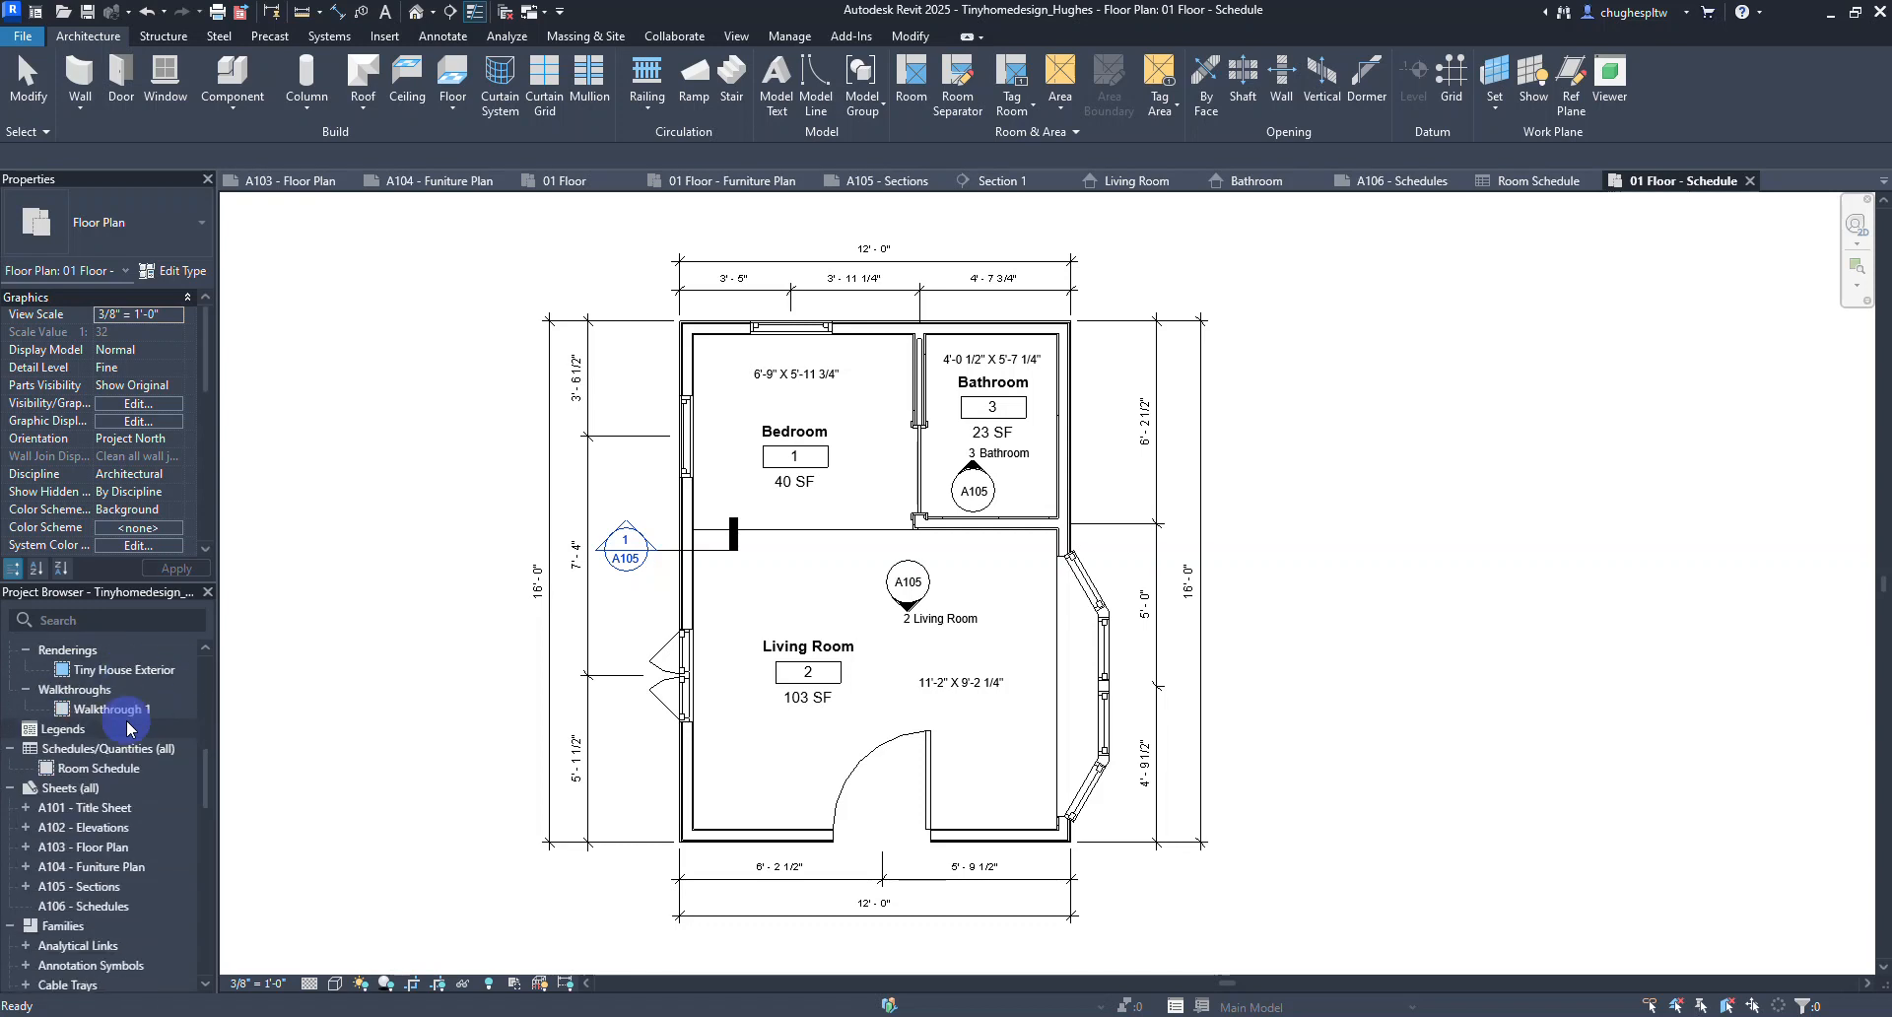
pyautogui.scroll(-1, 128, 729)
pyautogui.doubleClick(107, 866)
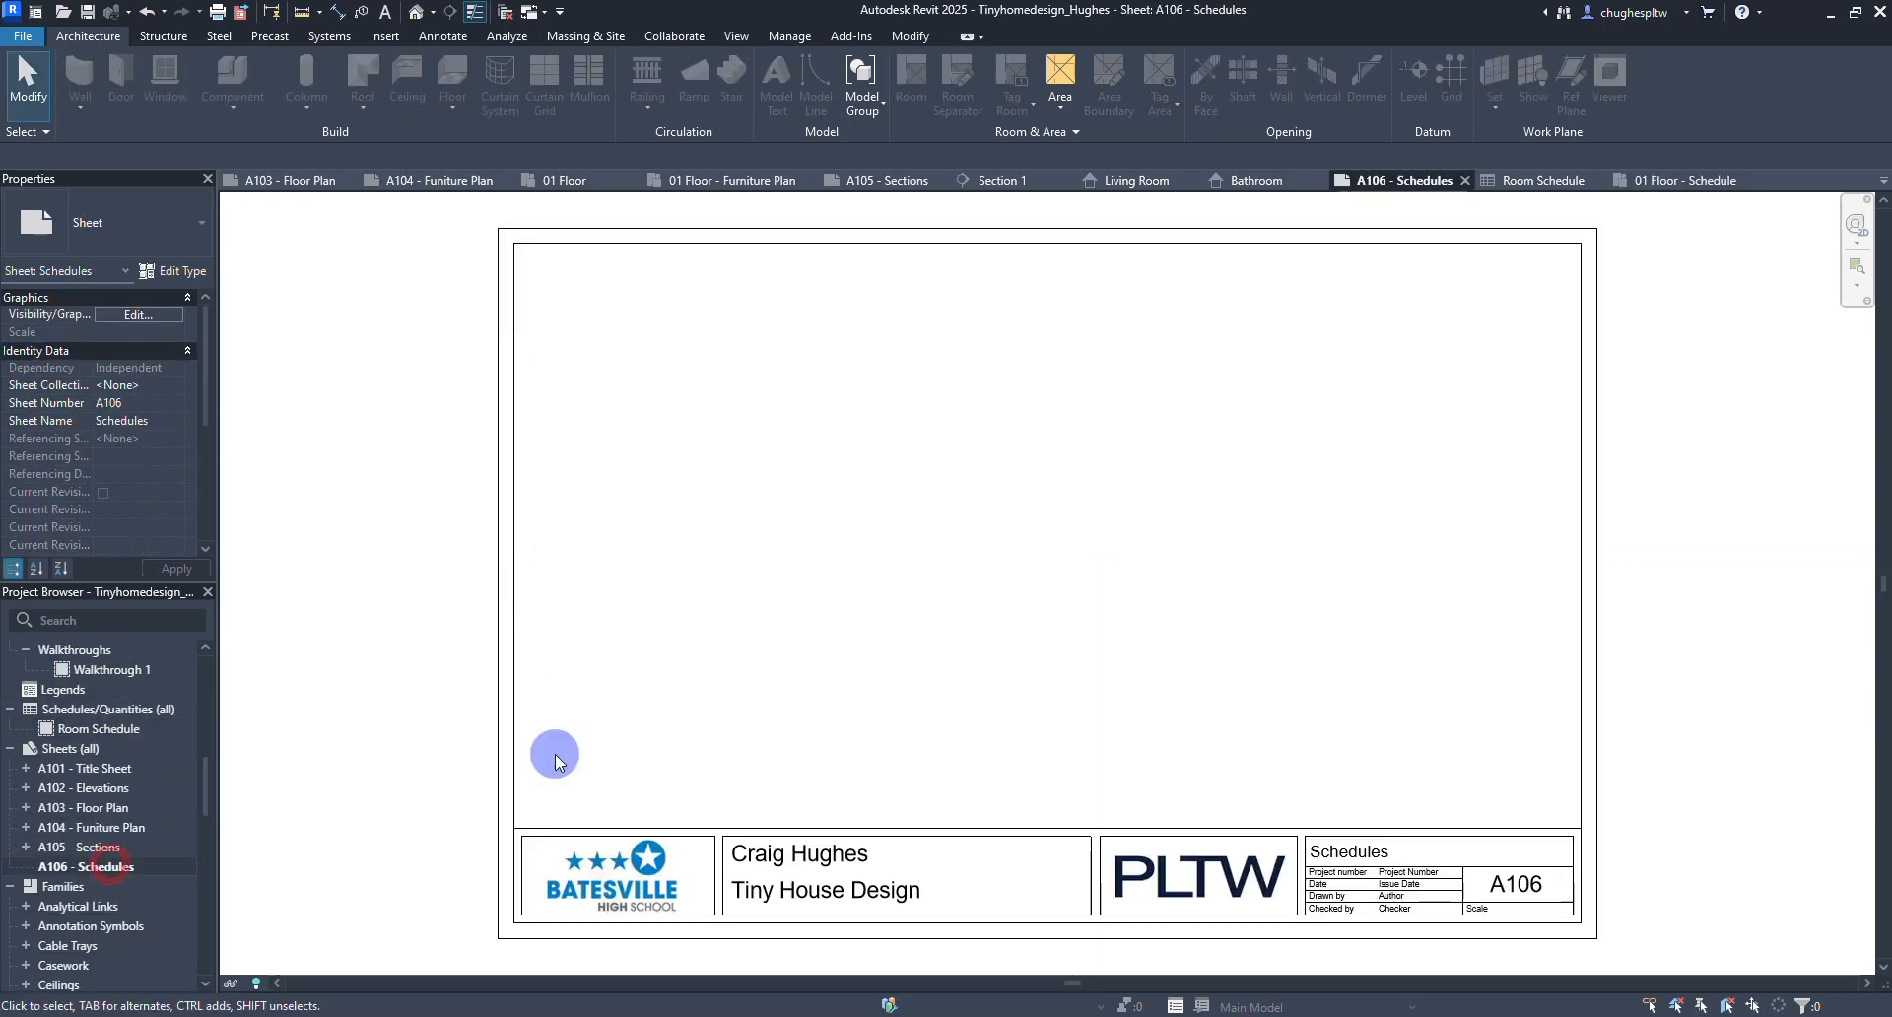
pyautogui.scroll(8, 135, 756)
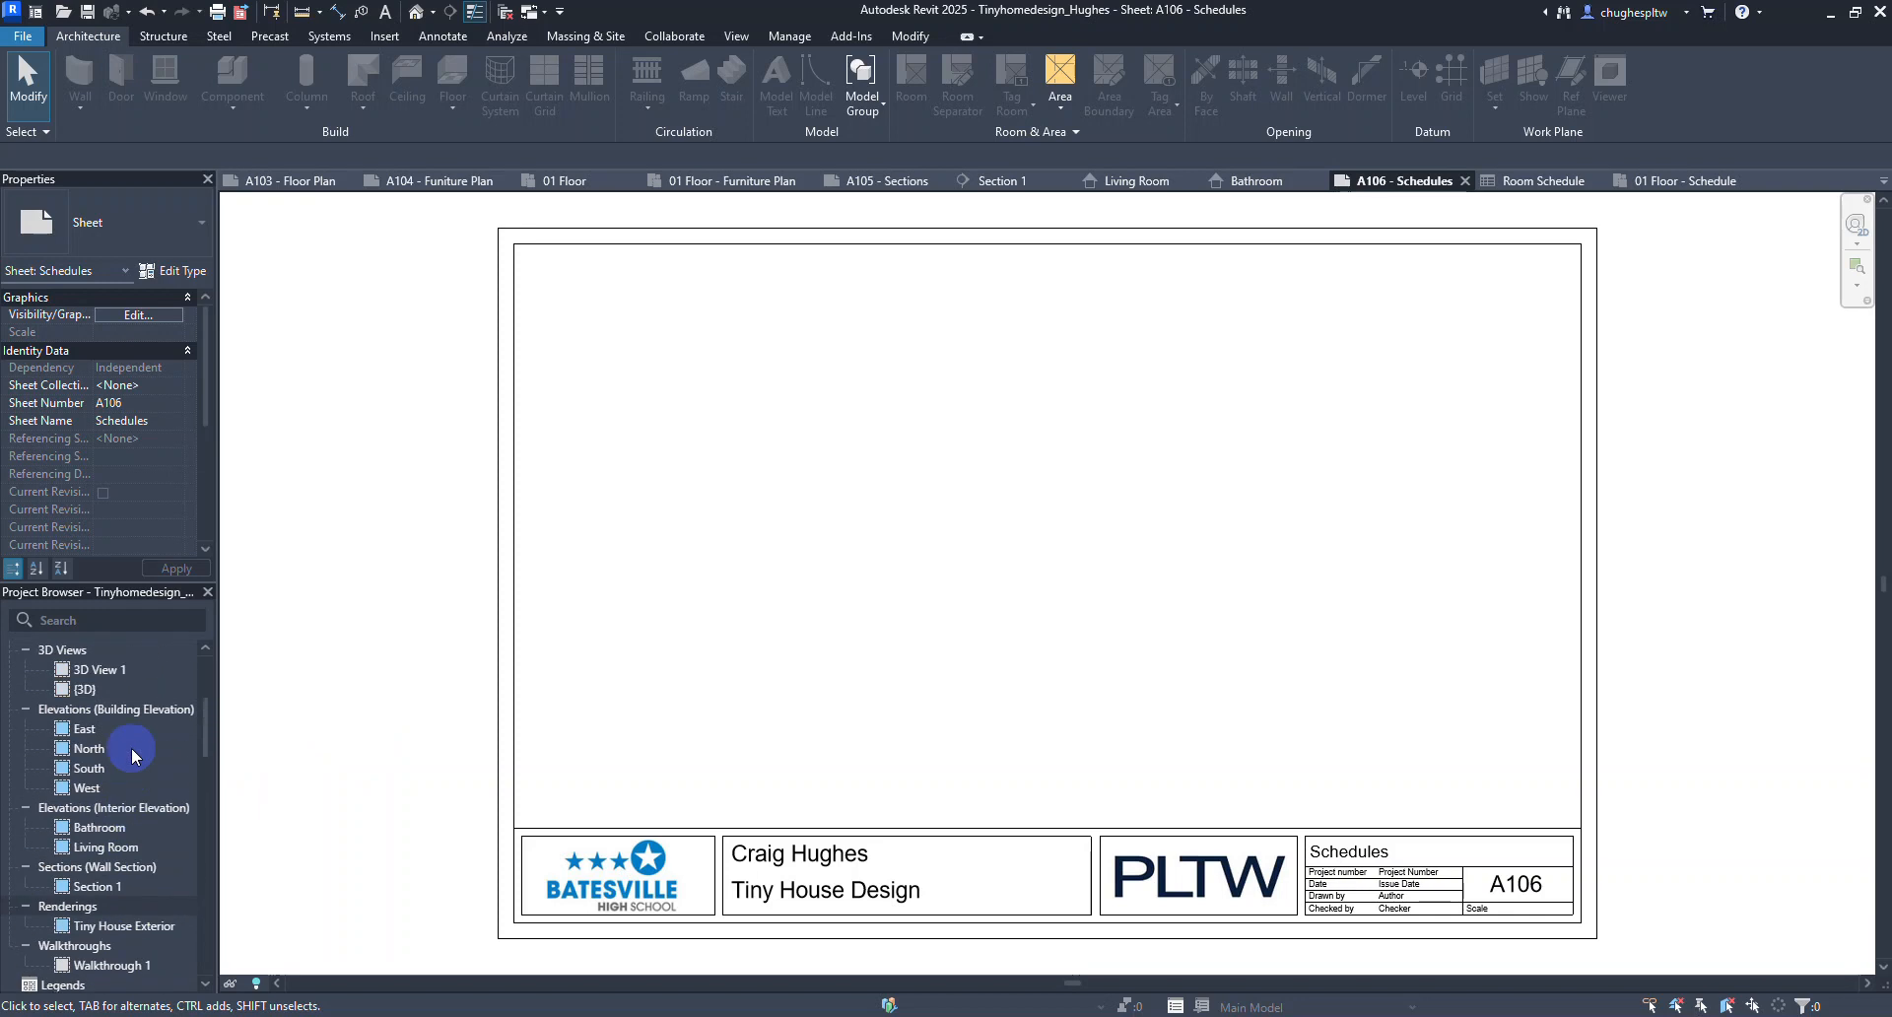
pyautogui.scroll(5, 135, 756)
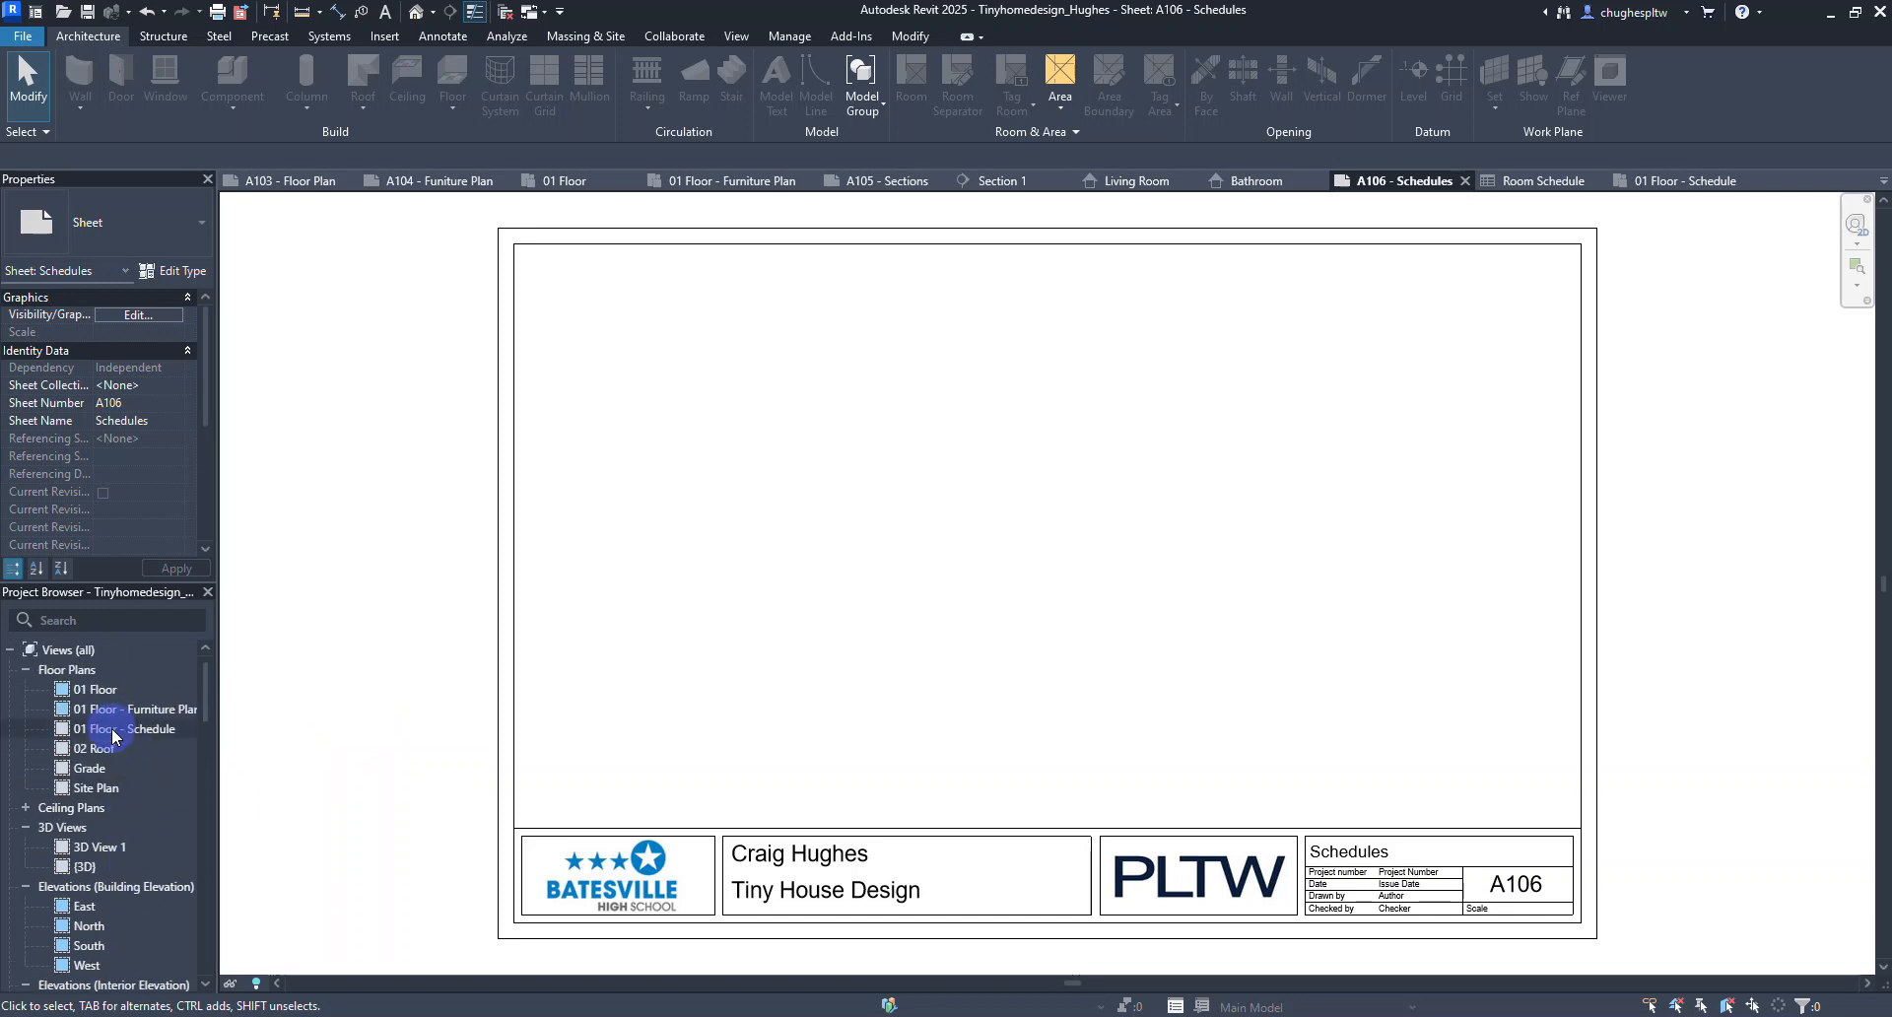
pyautogui.moveTo(113, 734); pyautogui.dragTo(802, 498)
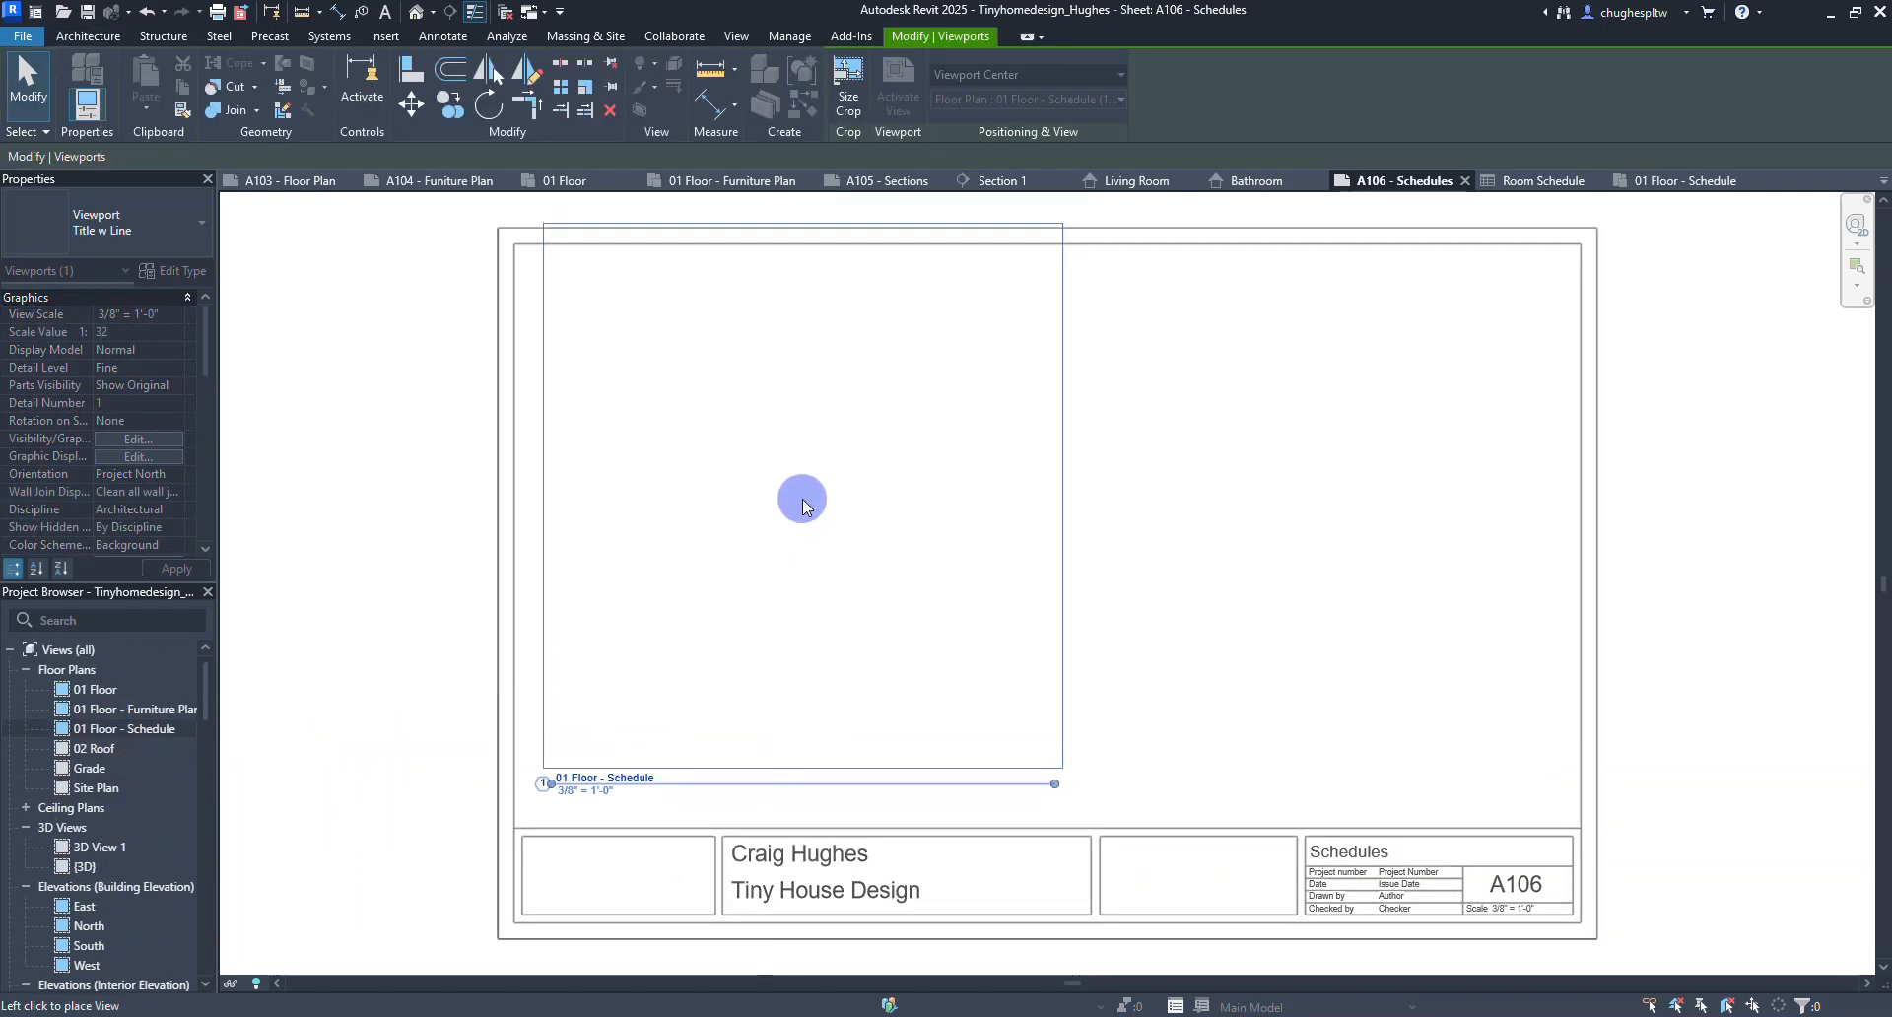
pyautogui.click(786, 498)
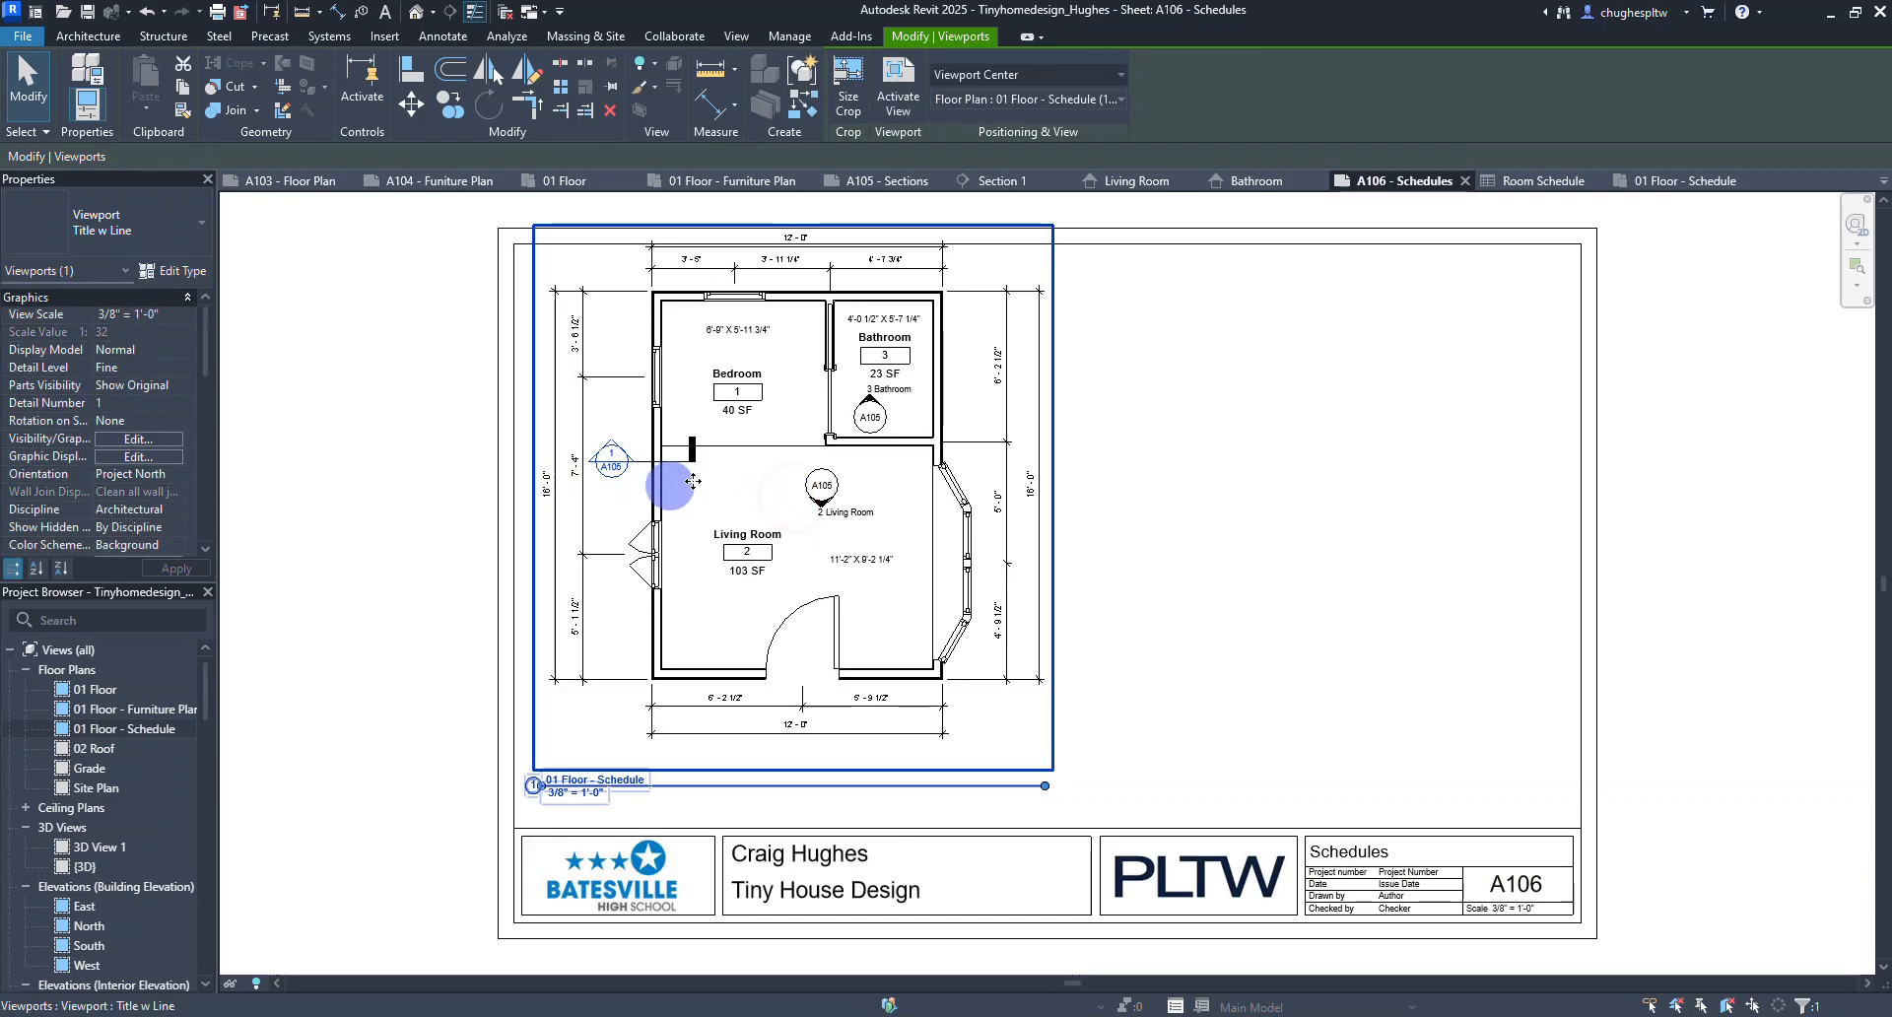
pyautogui.moveTo(788, 477); pyautogui.dragTo(791, 508)
pyautogui.click(299, 501)
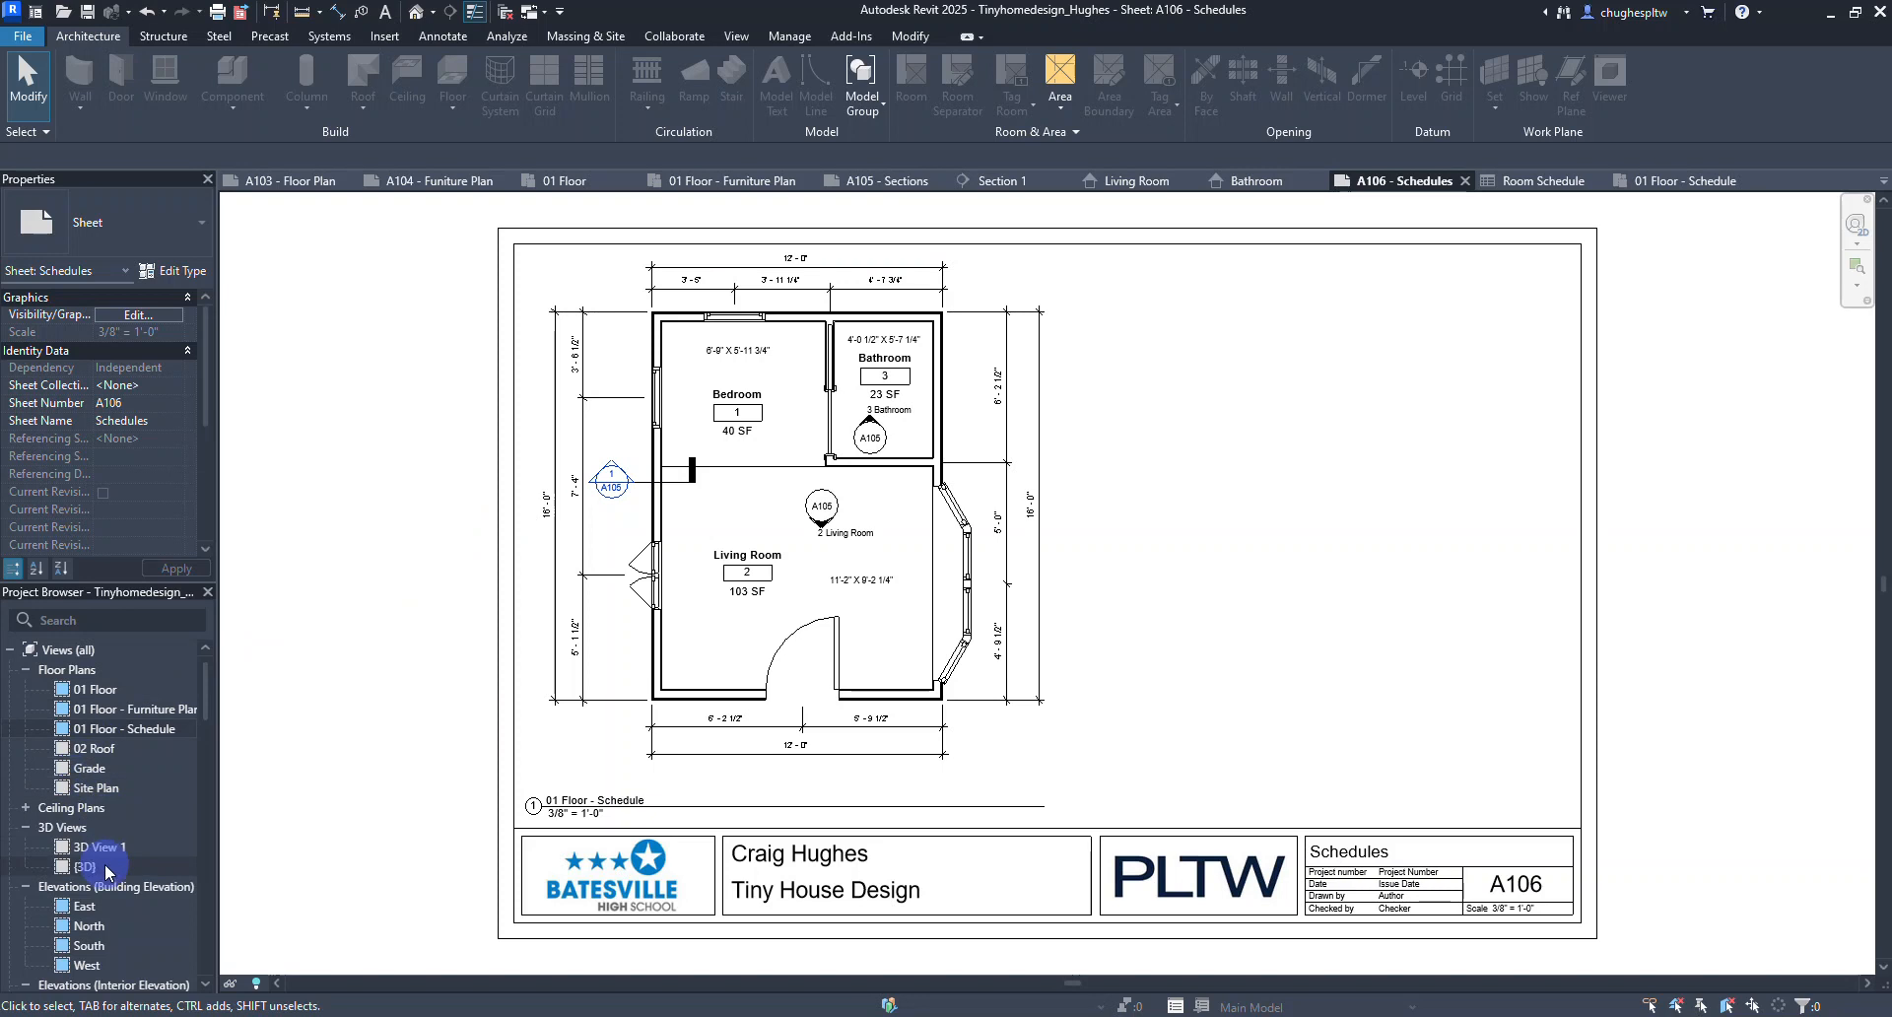
# Review the A103 - Floor Plan and A104 - Funiture Plan sheets and return to the A106 - Schedules sheet.
pyautogui.scroll(-2, 108, 860)
pyautogui.scroll(-10, 108, 860)
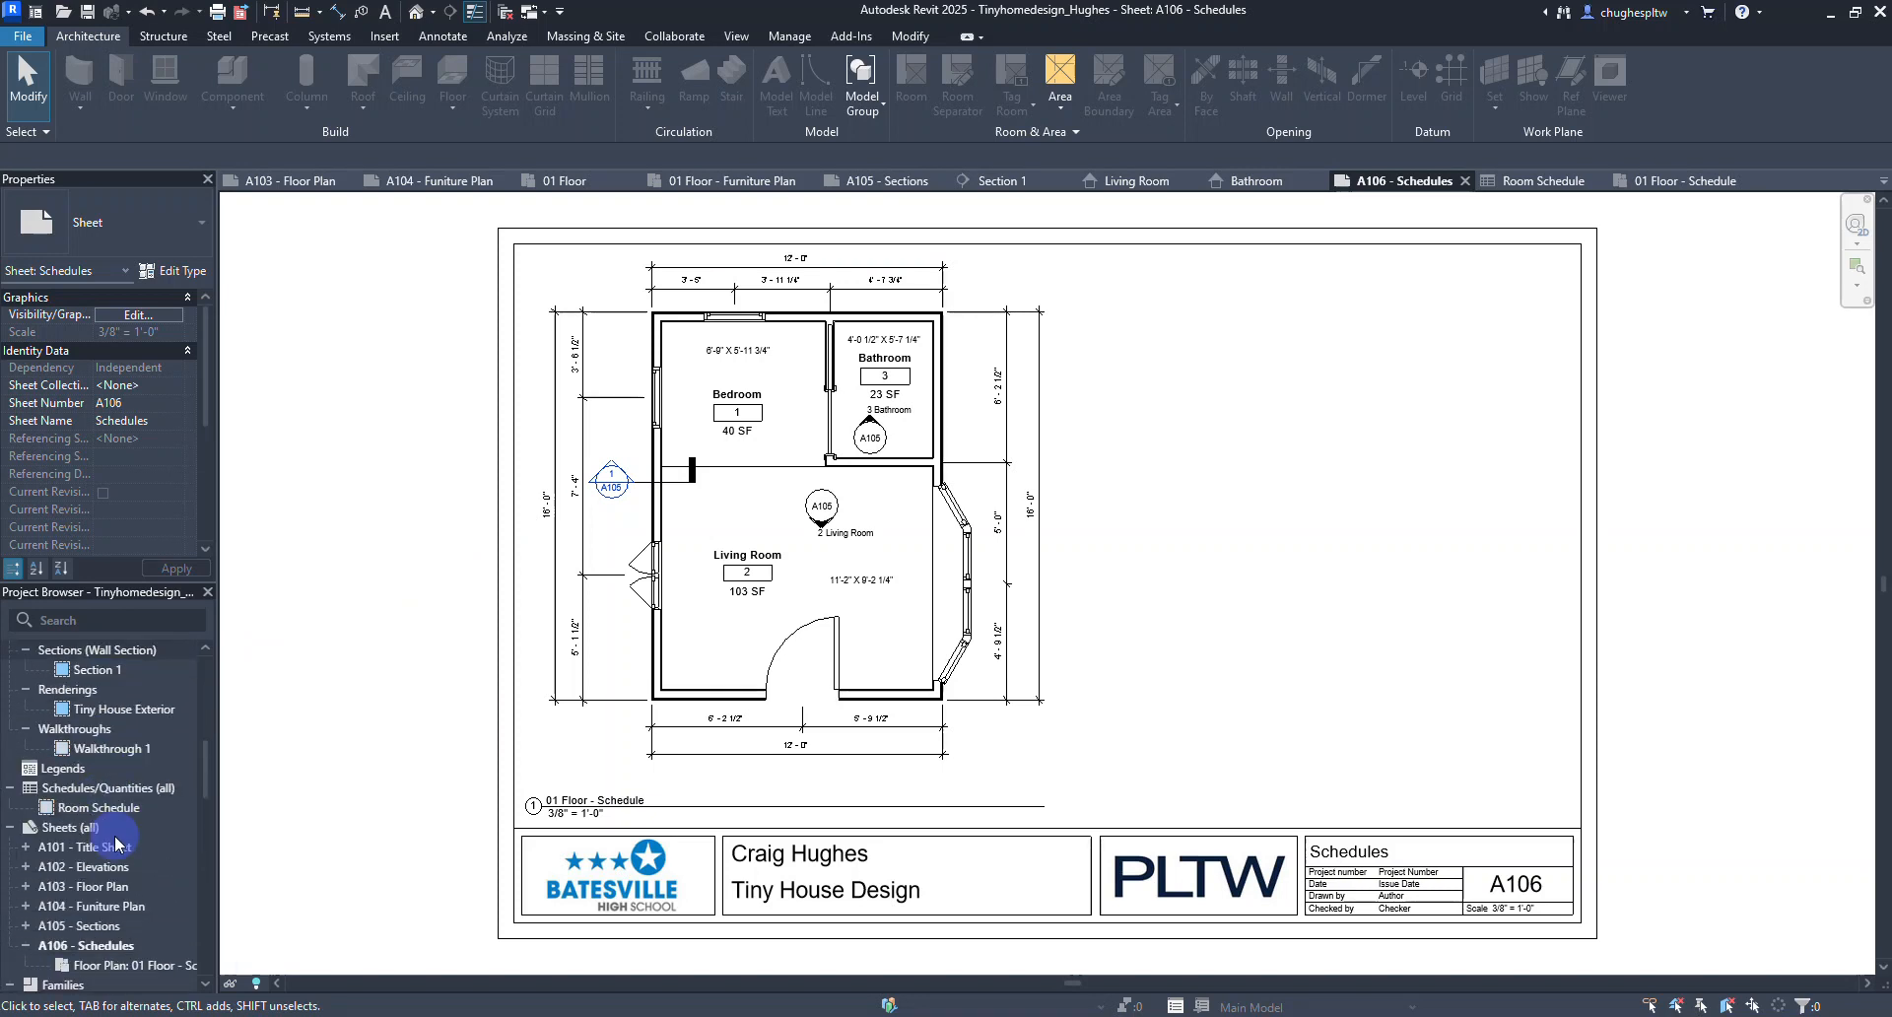
pyautogui.scroll(-1, 115, 843)
pyautogui.doubleClick(116, 818)
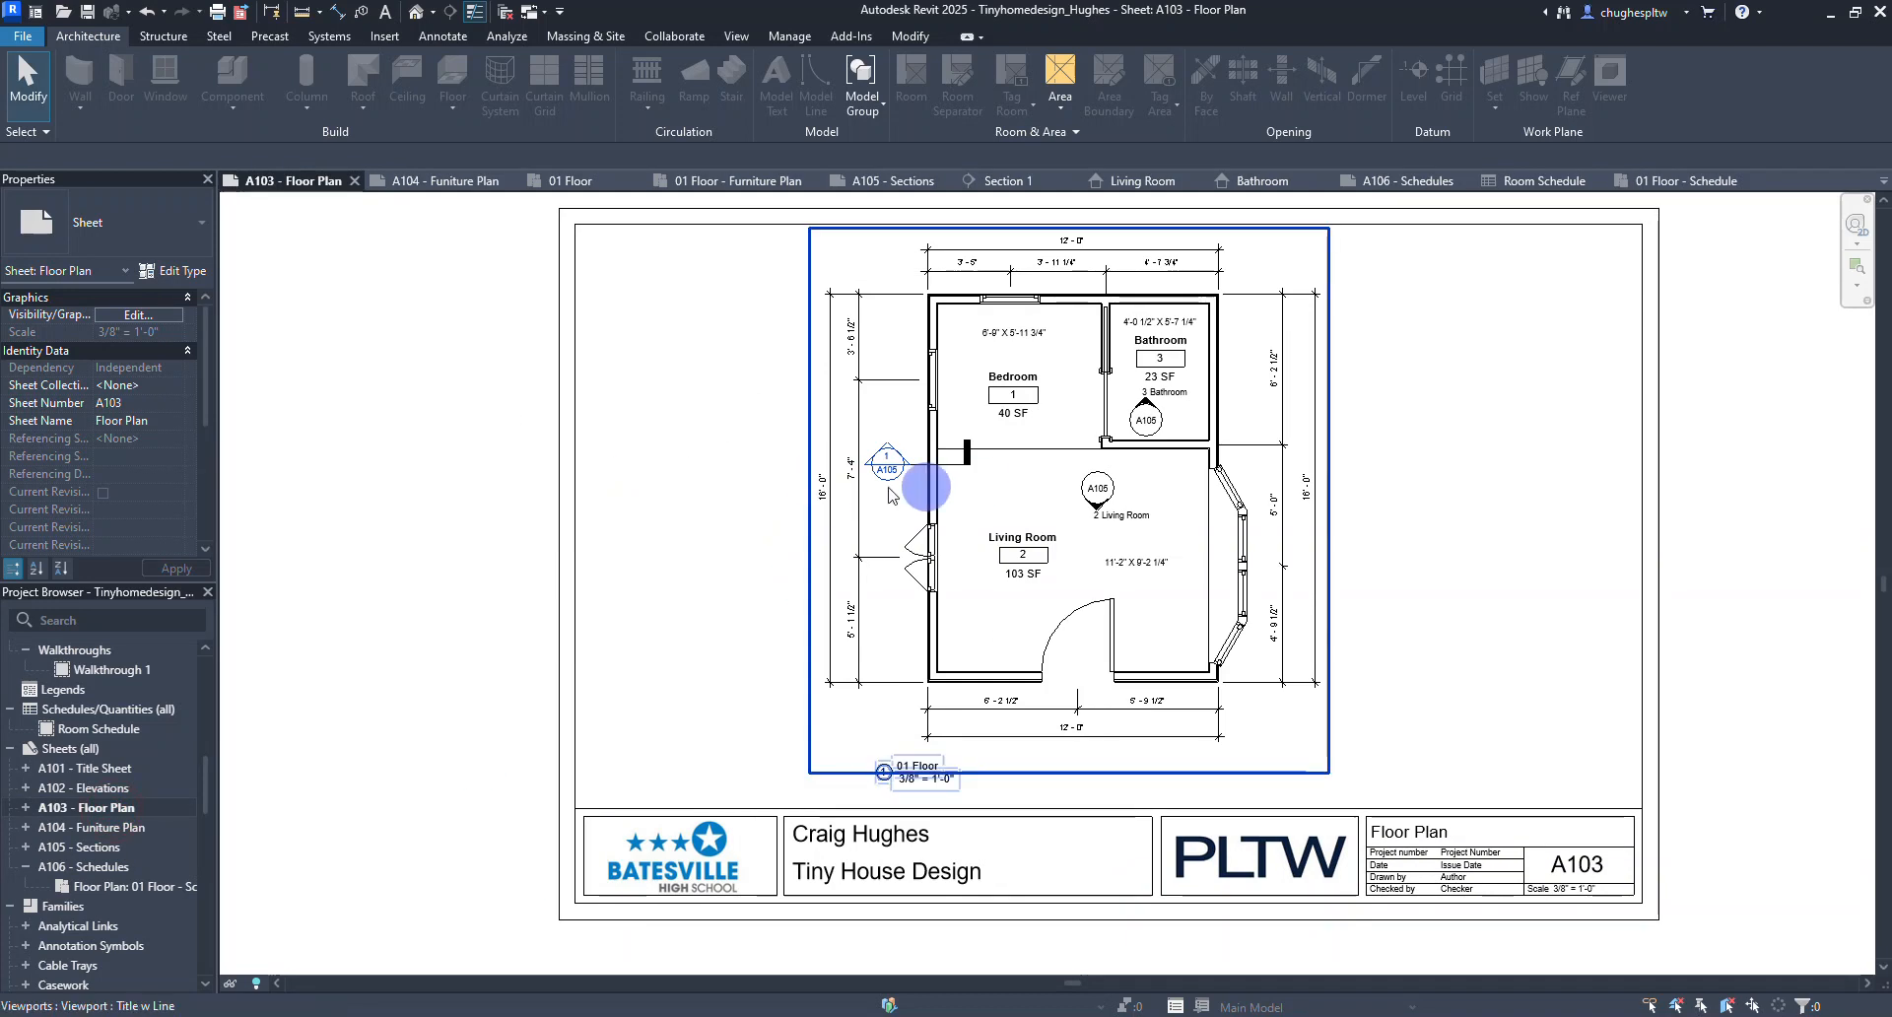
pyautogui.click(108, 827)
pyautogui.doubleClick(108, 827)
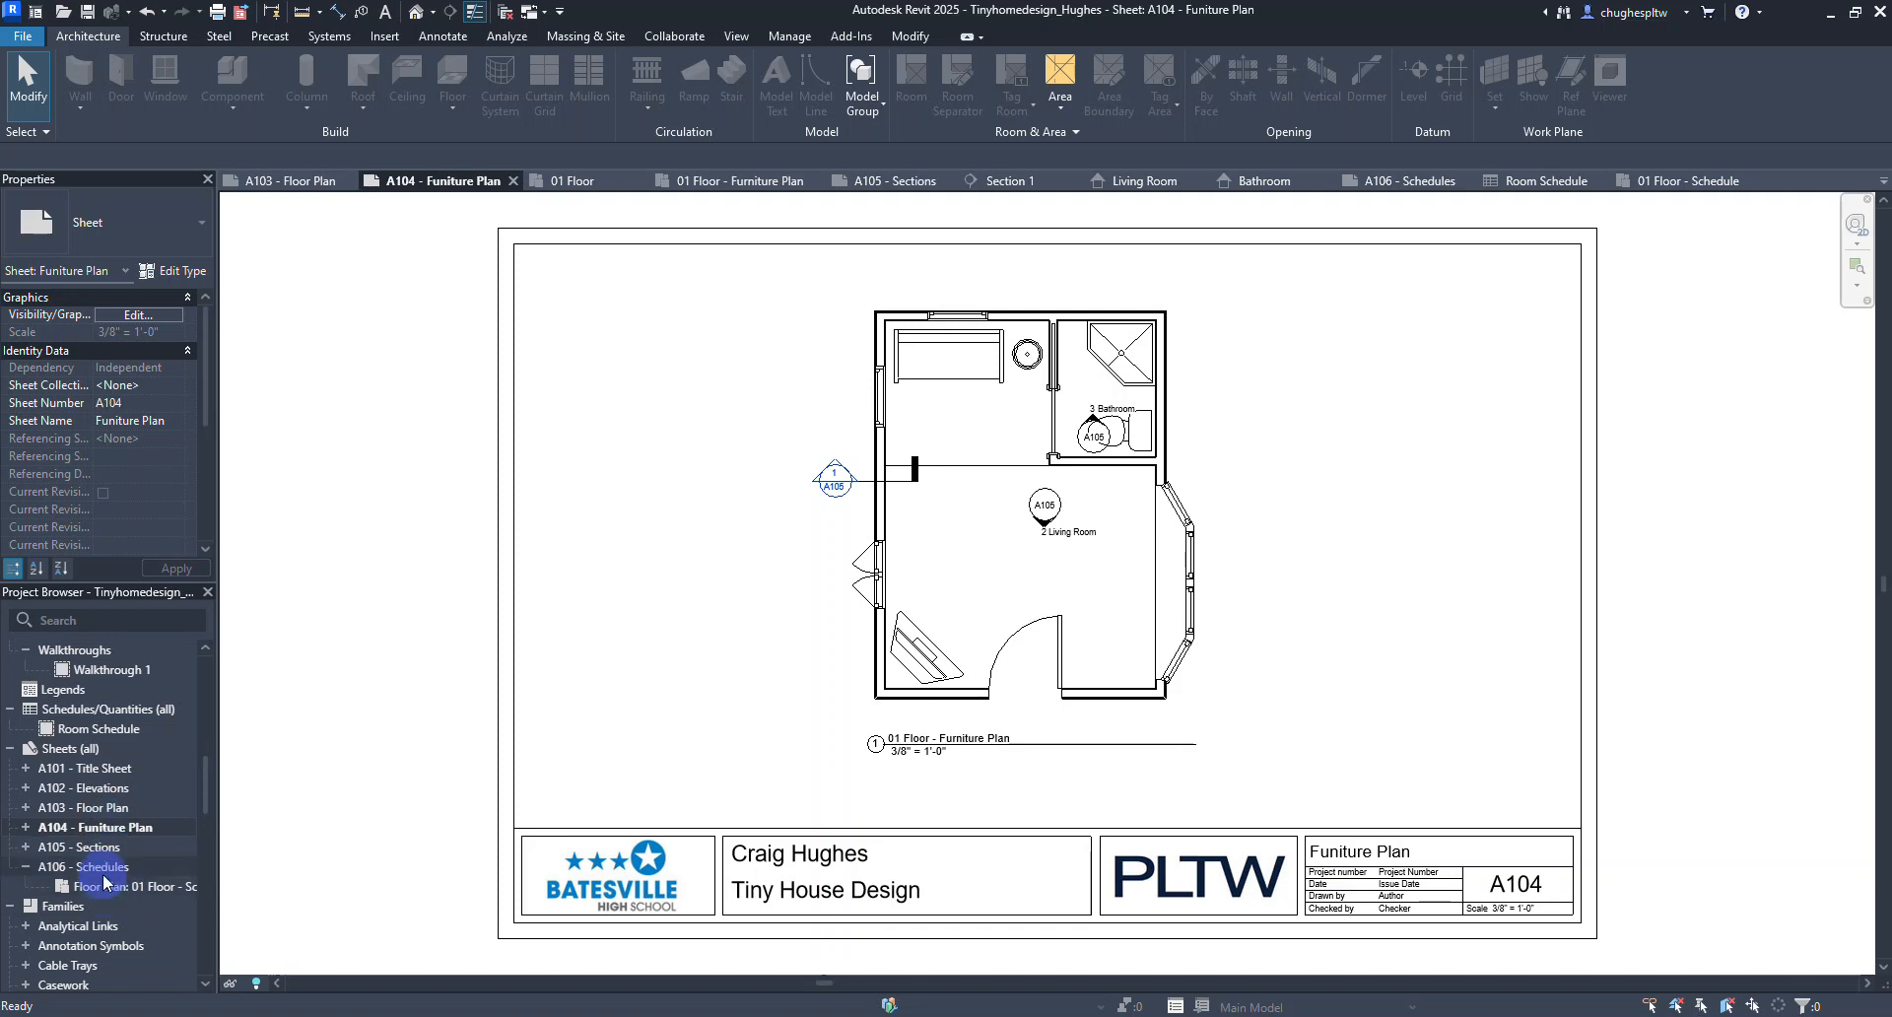
pyautogui.doubleClick(99, 868)
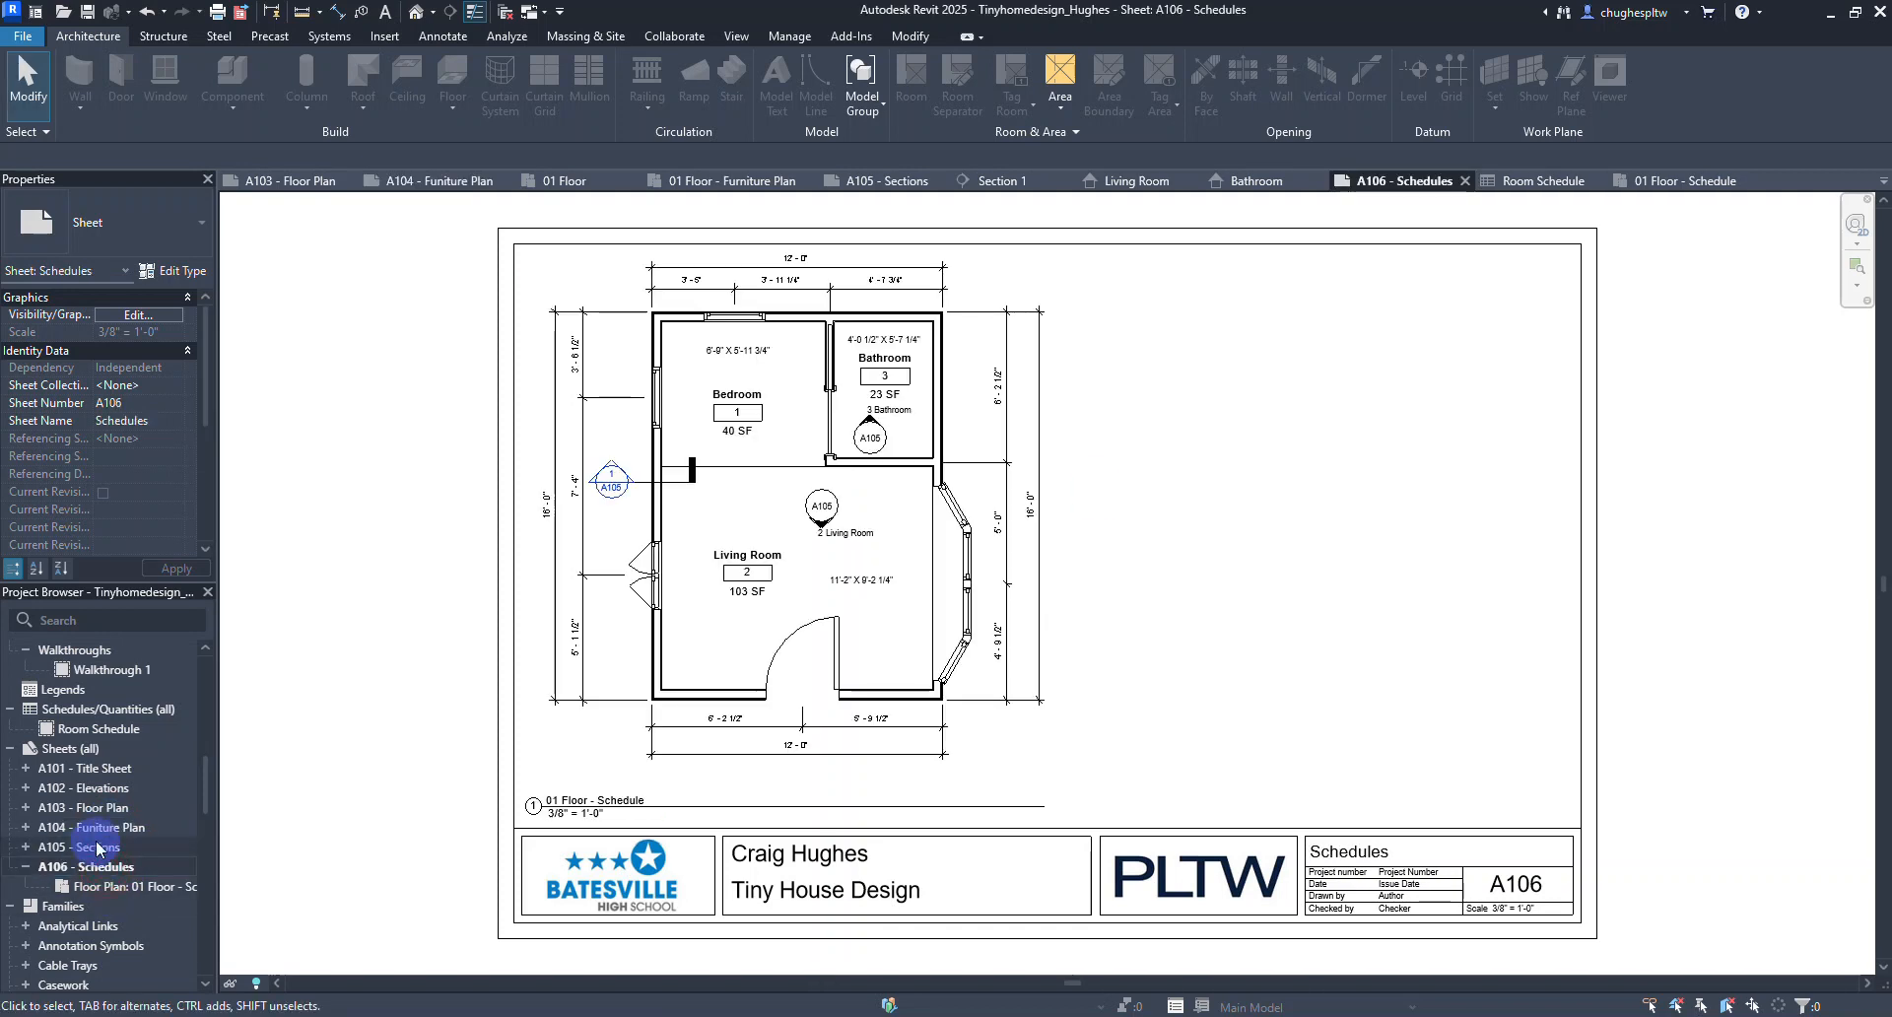
# Place the Room Schedule on the A106 - Schedules sheet, to the right of the floor plan near the upper border.
pyautogui.scroll(3, 99, 848)
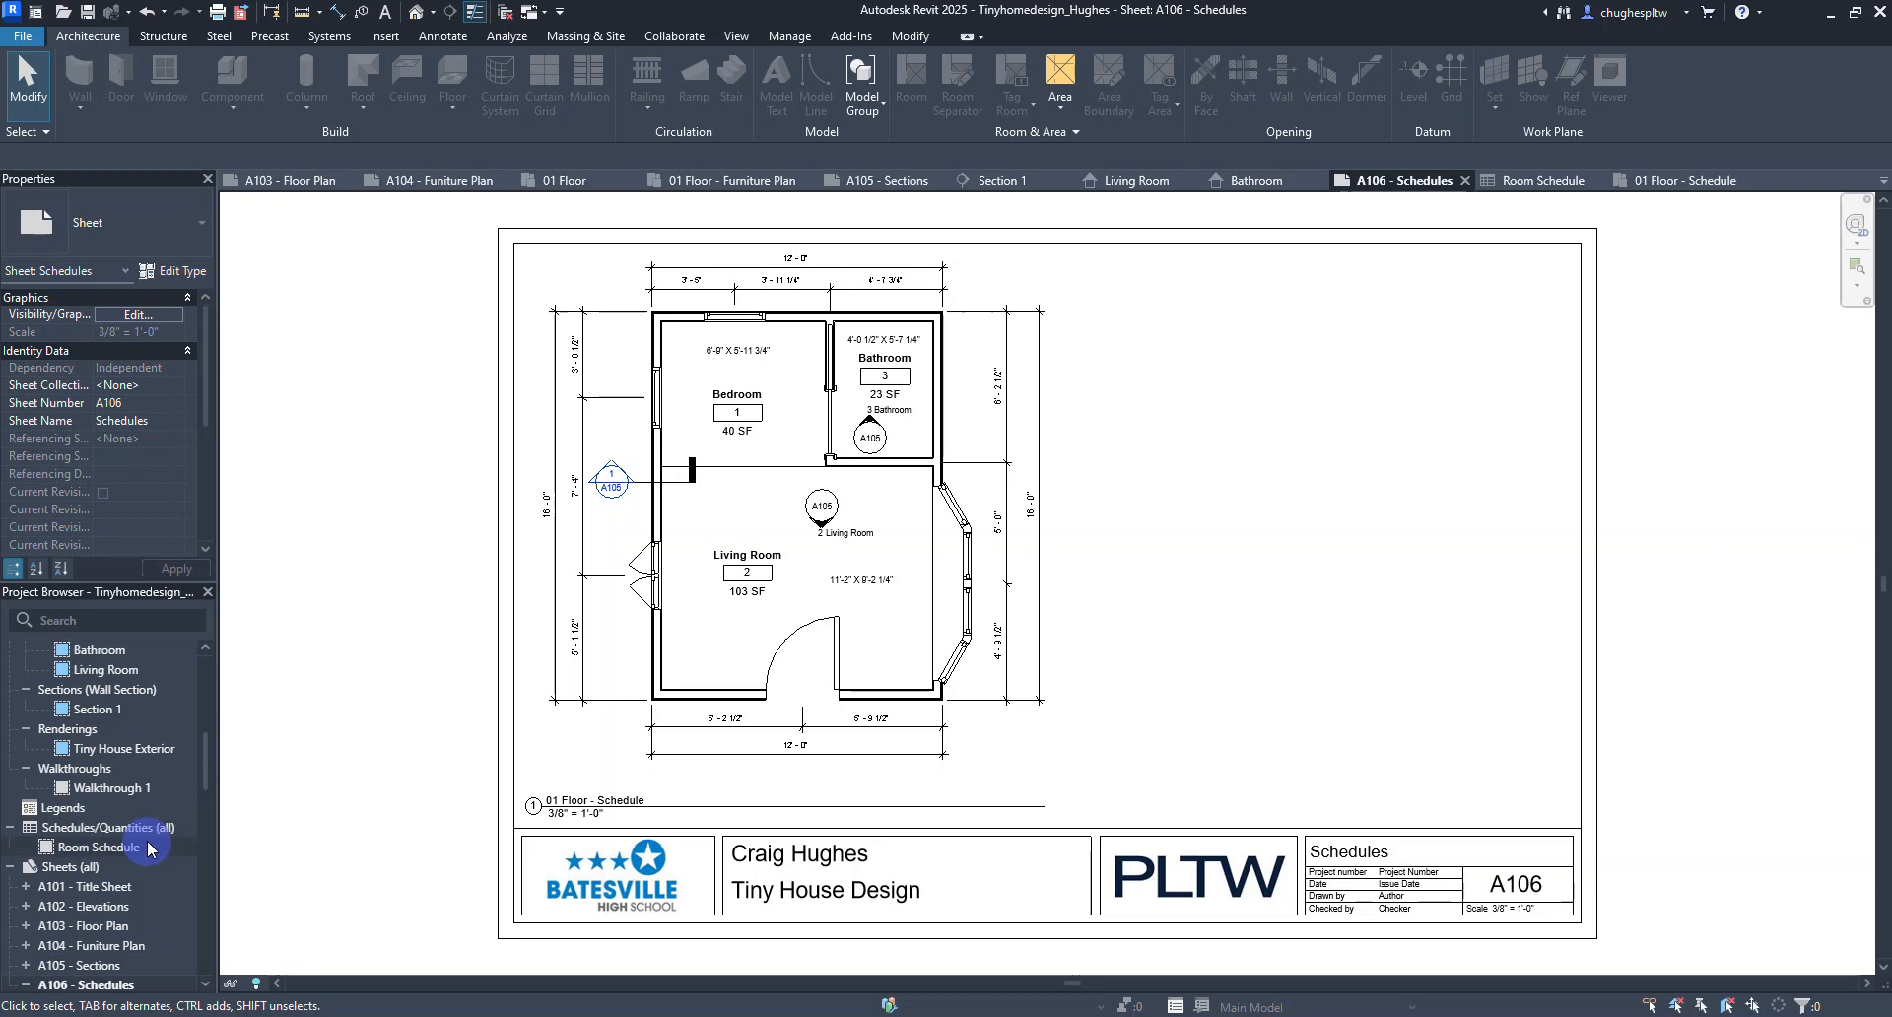
pyautogui.scroll(-1, 116, 808)
pyautogui.moveTo(111, 795); pyautogui.dragTo(1234, 461)
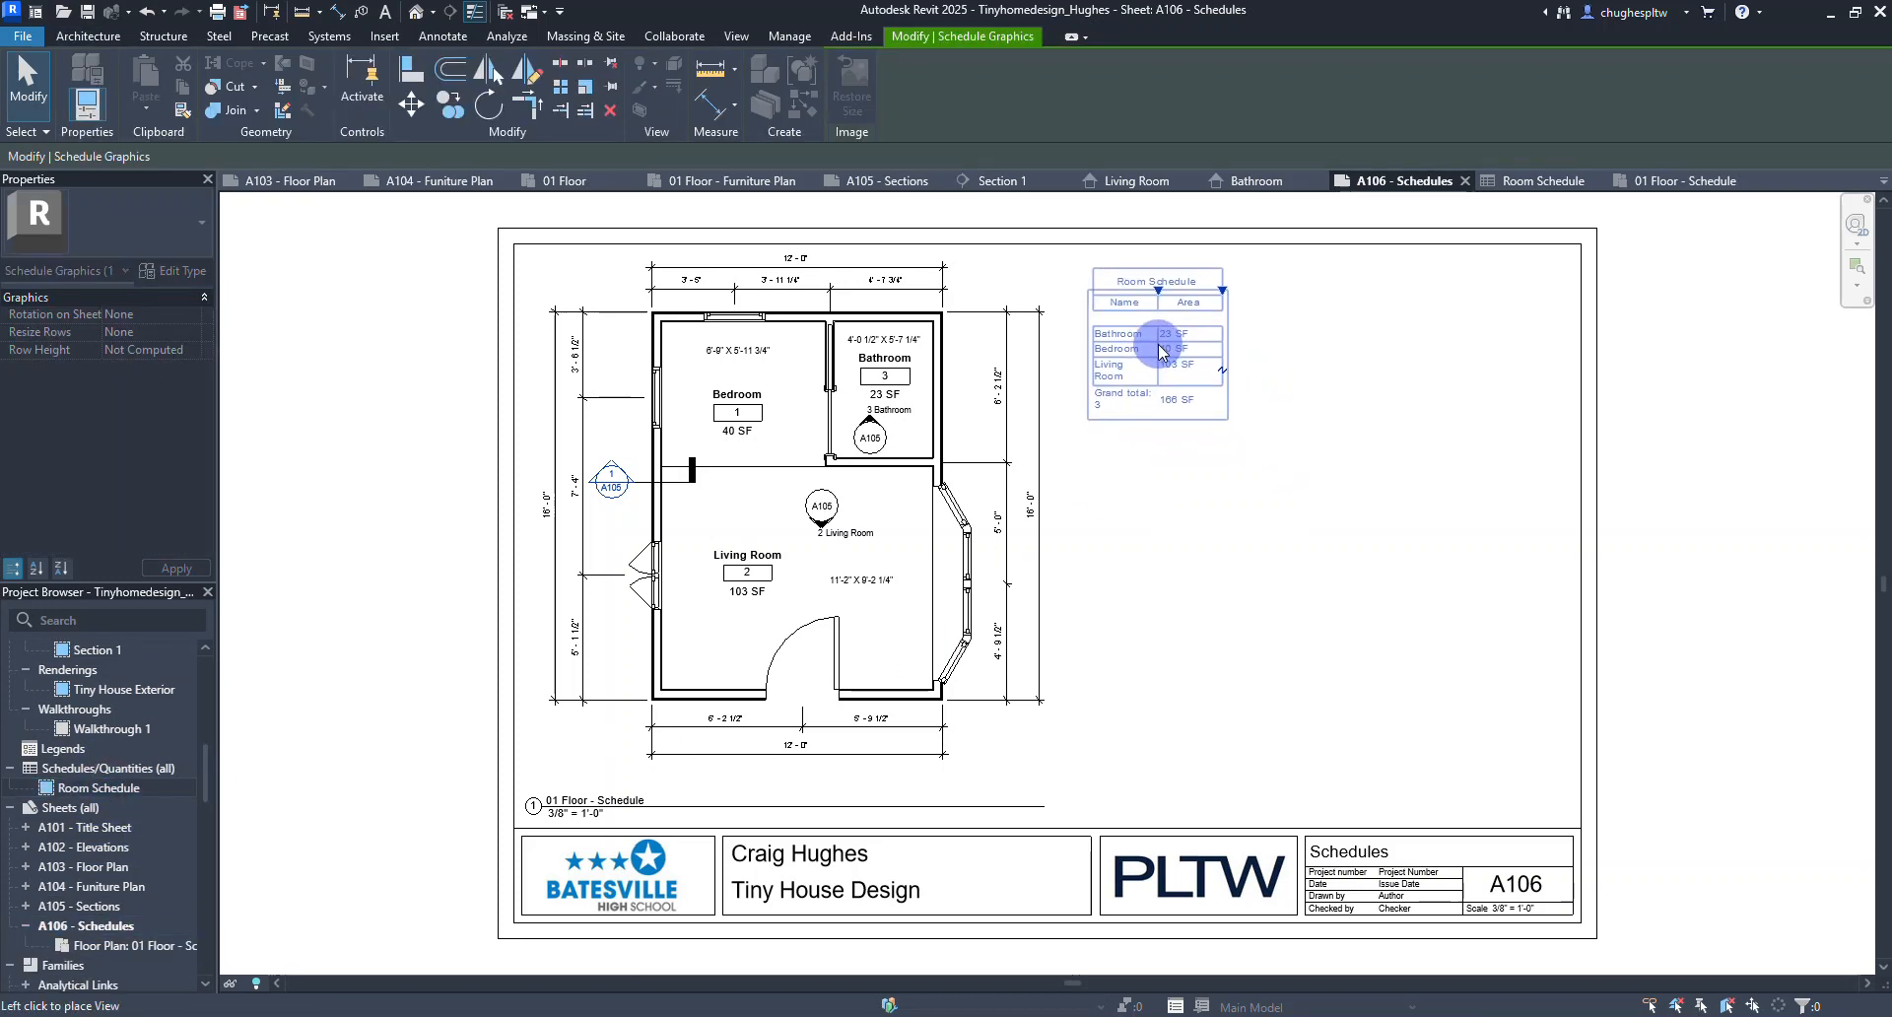
pyautogui.click(1169, 404)
pyautogui.click(1203, 562)
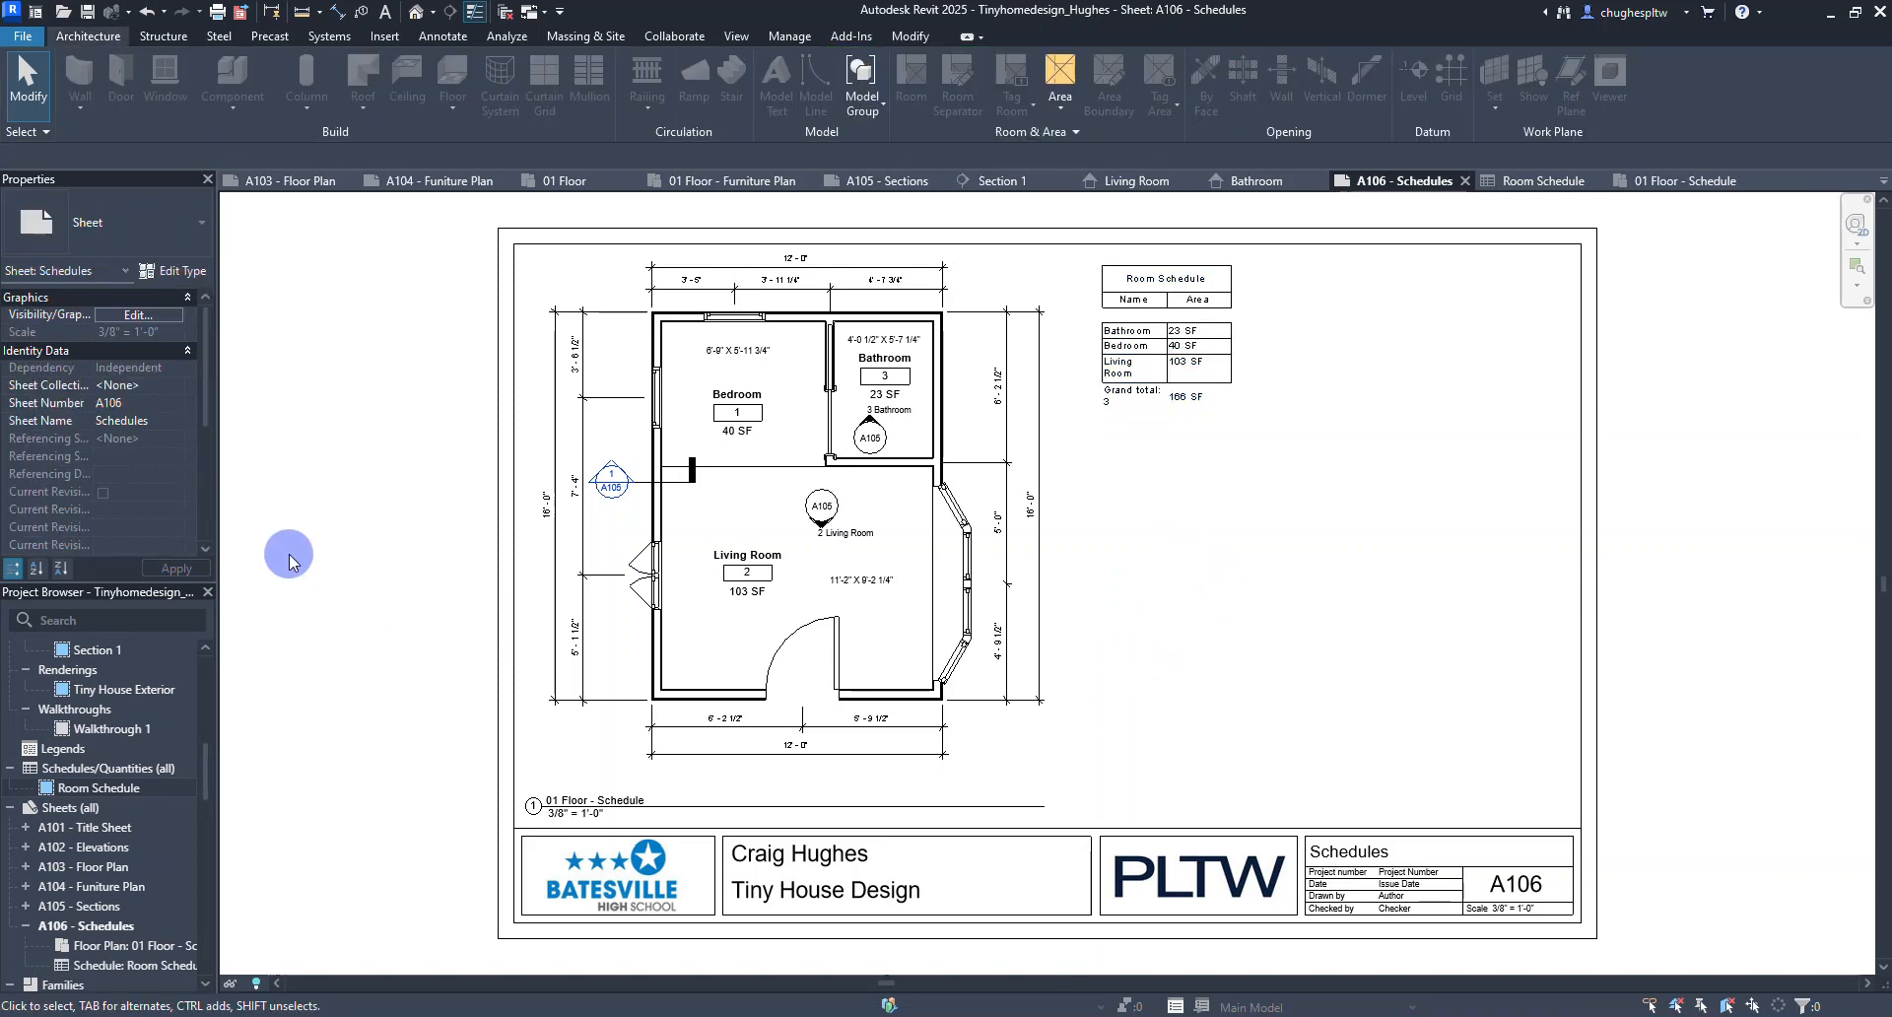
# Widen the Name column of the placed Room Schedule so the Living Room and Grand total entries each fit on one line.
pyautogui.scroll(5, 1214, 282)
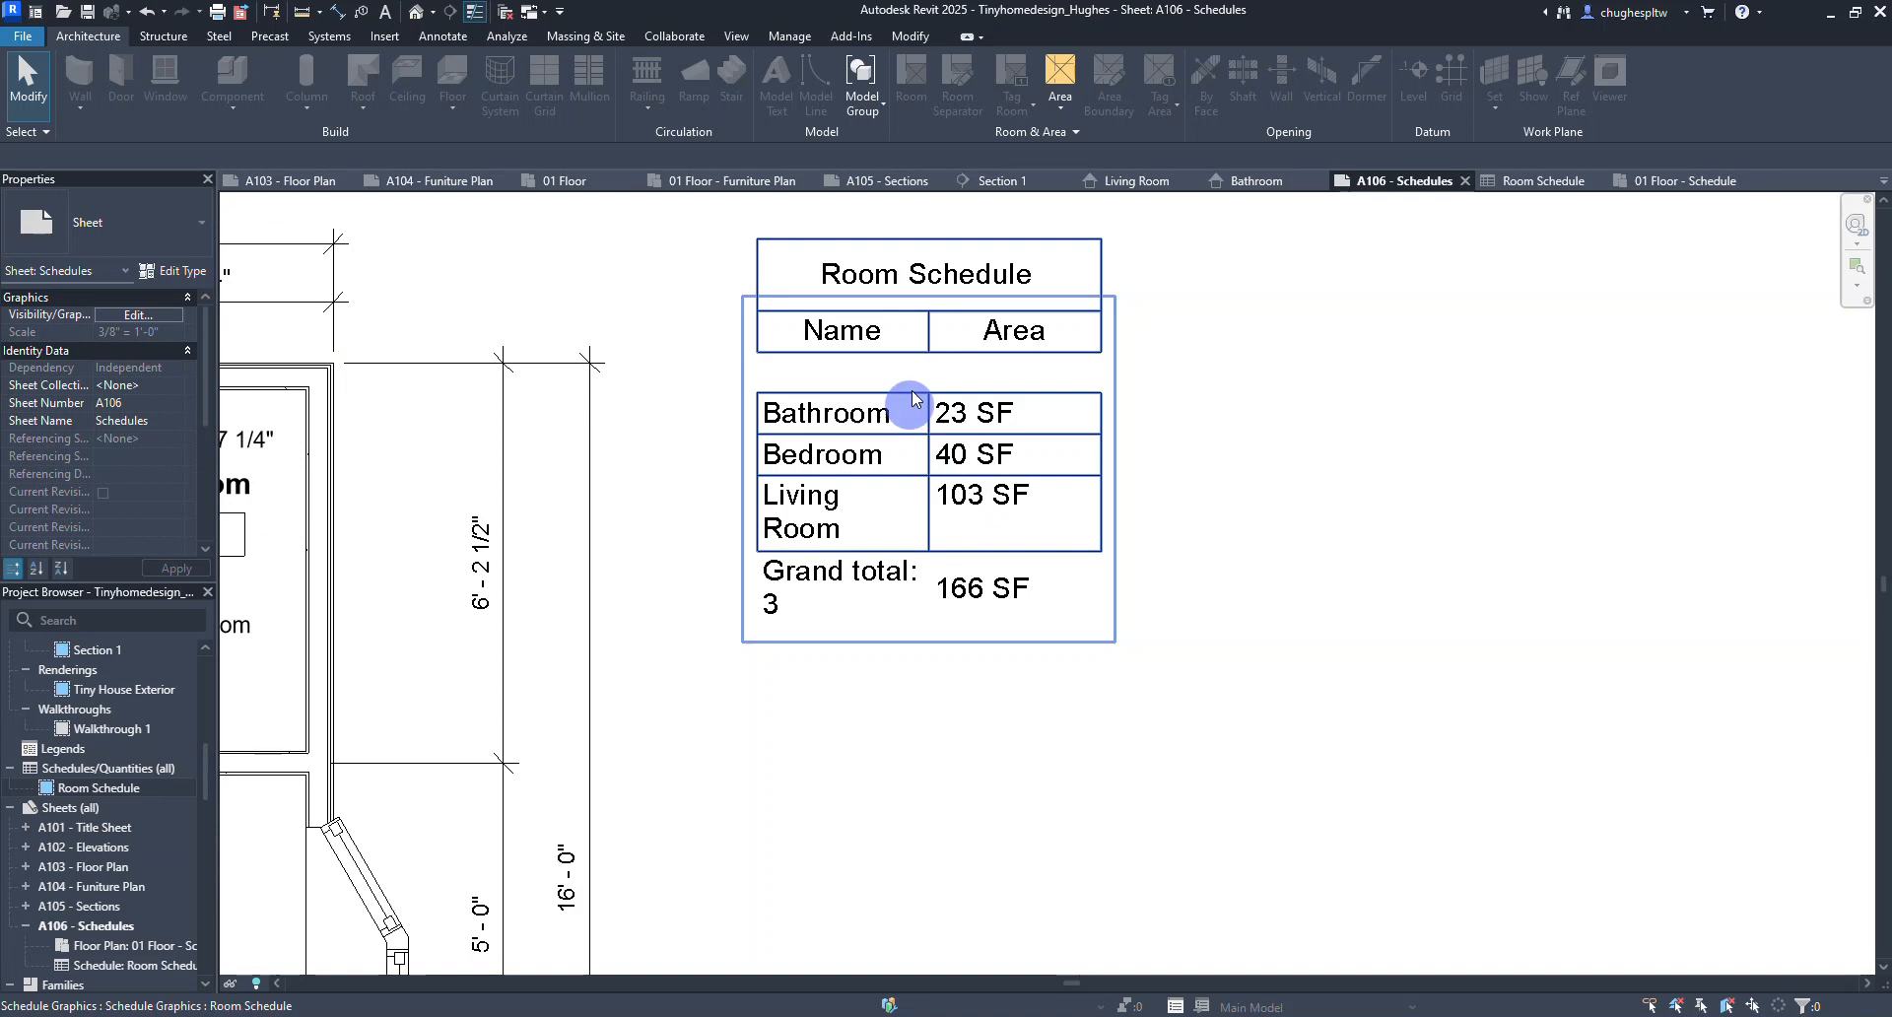
pyautogui.click(920, 329)
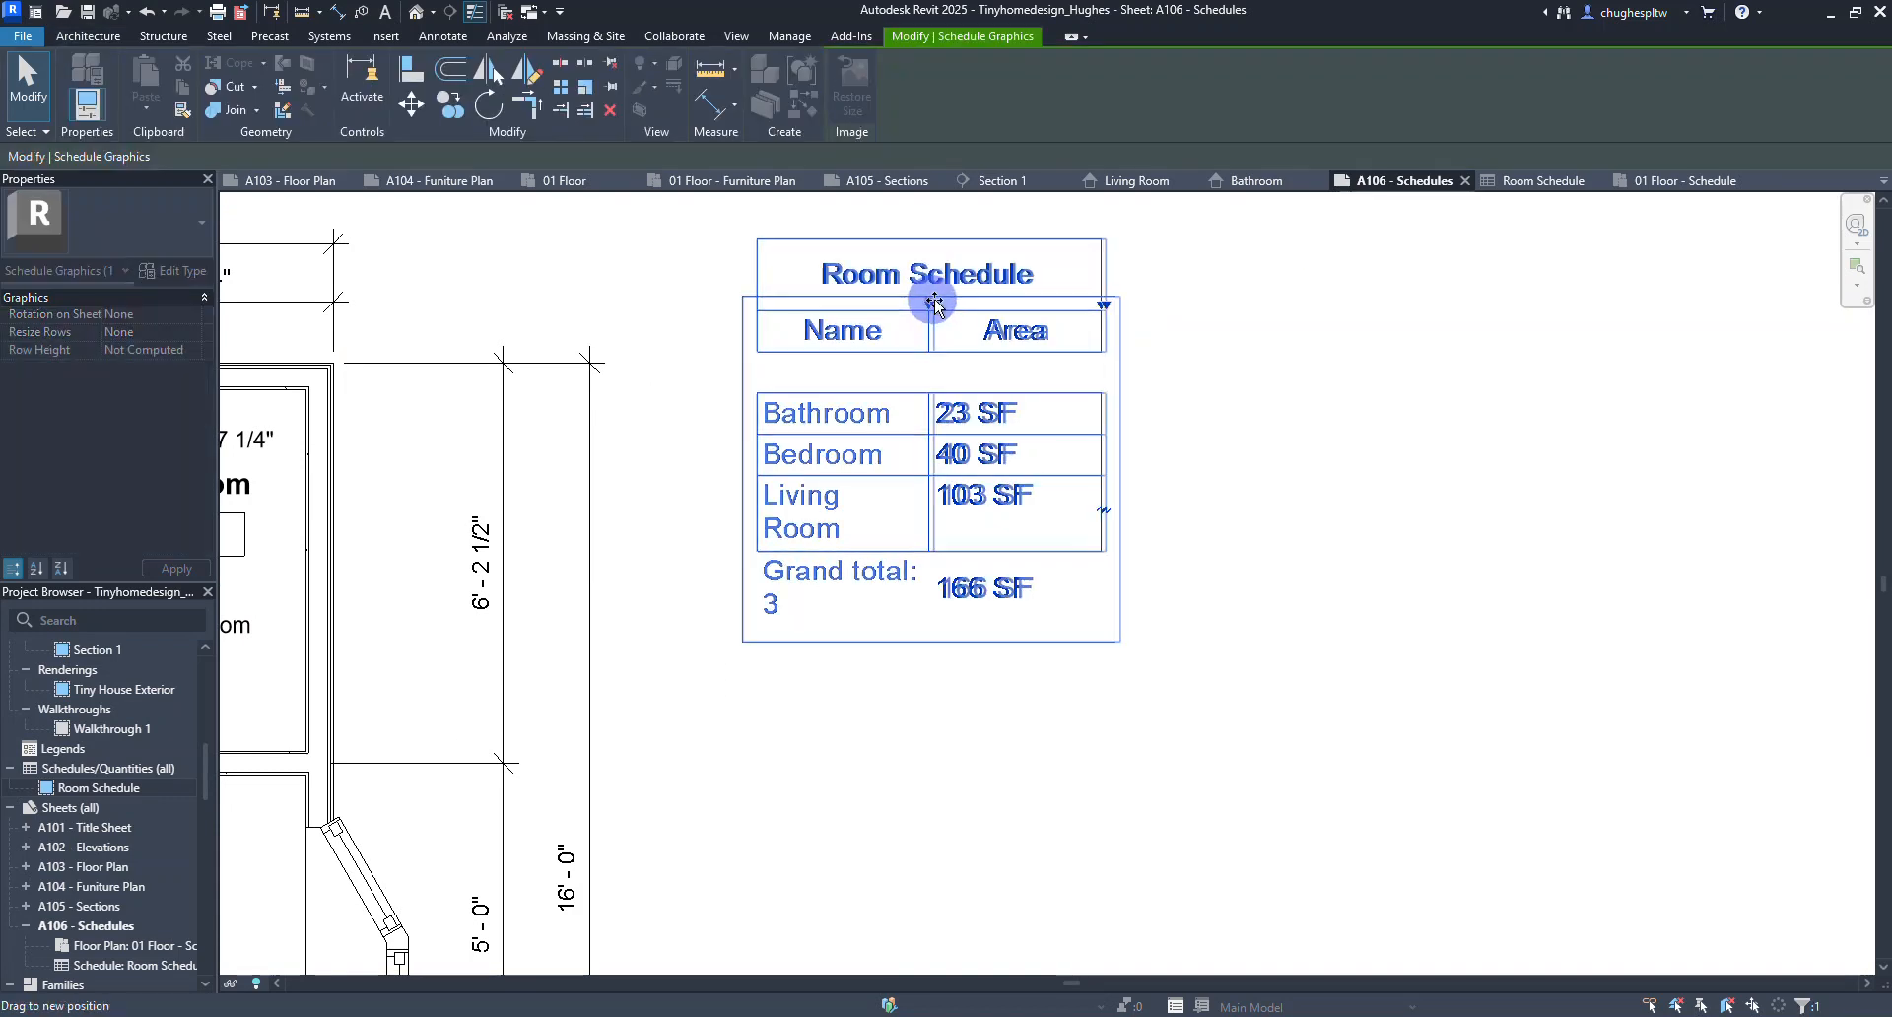
pyautogui.moveTo(934, 304); pyautogui.dragTo(1003, 301)
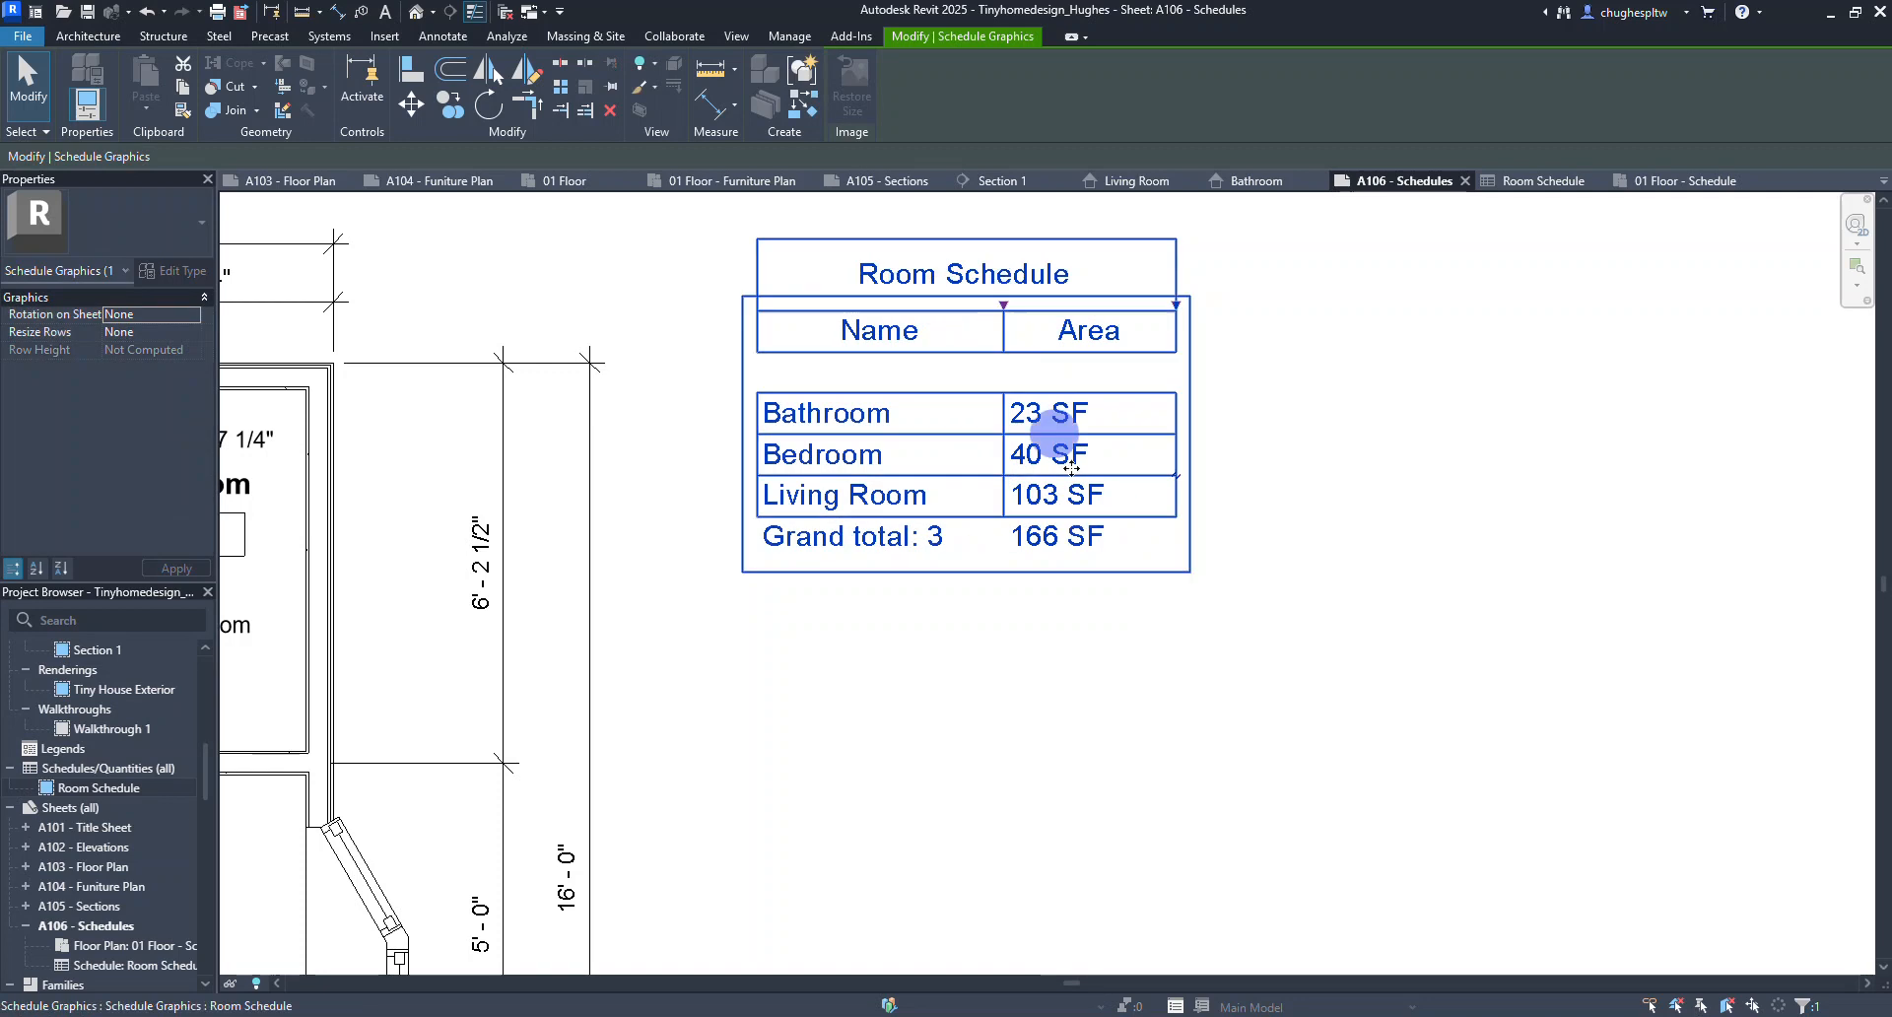
pyautogui.click(943, 711)
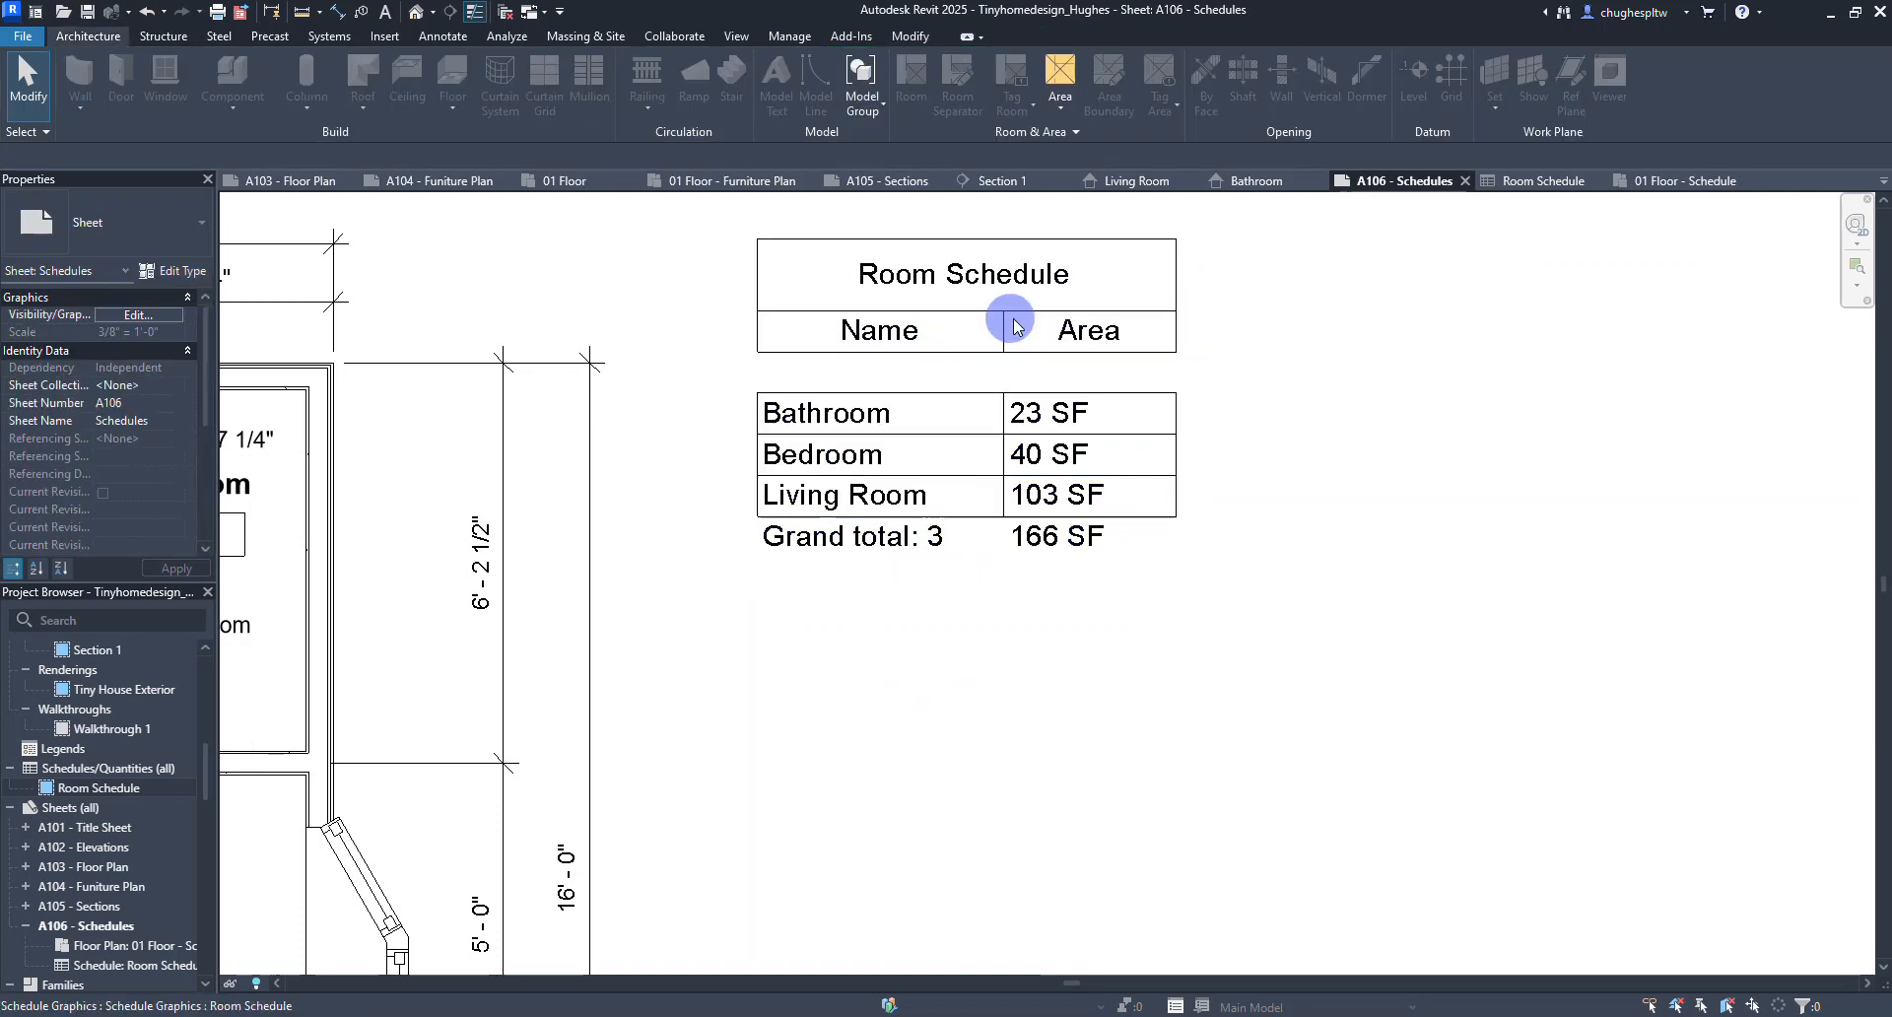
pyautogui.click(1017, 325)
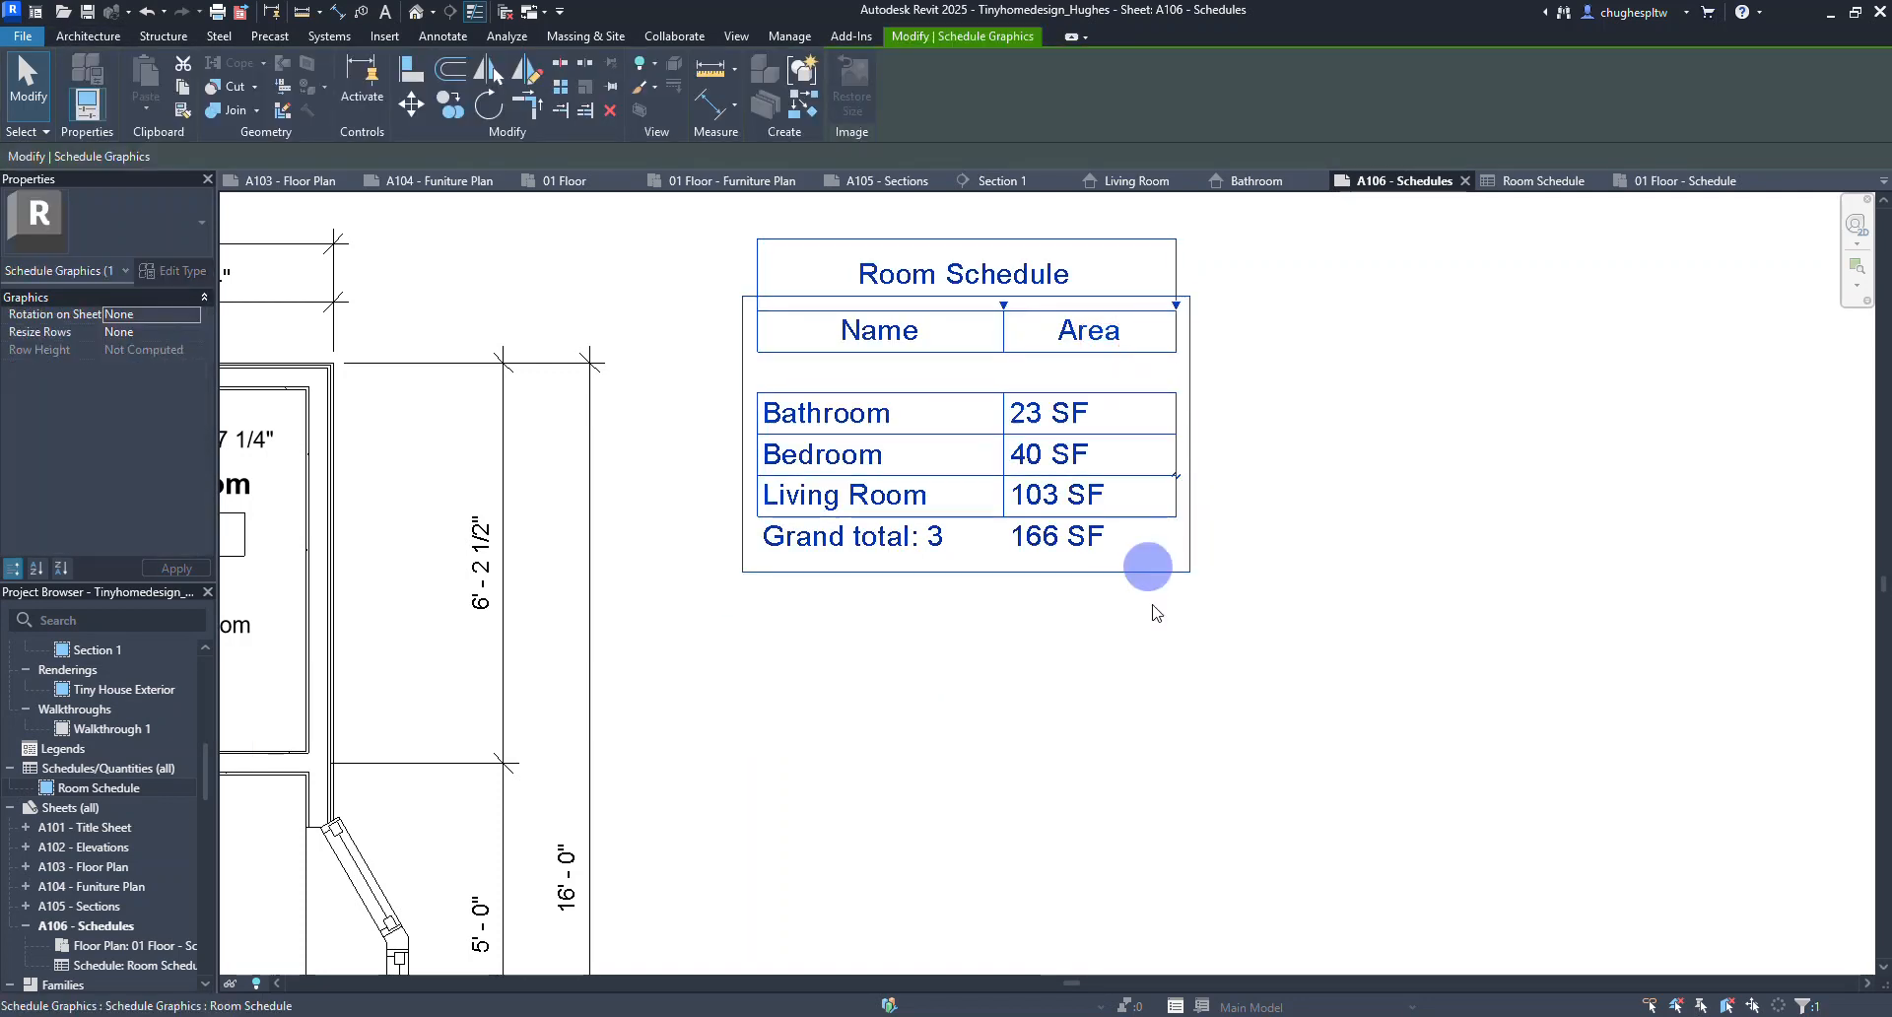
pyautogui.click(990, 709)
# Shift the Room Schedule slightly left on the sheet, closer to the floor plan.
pyautogui.scroll(-6, 990, 707)
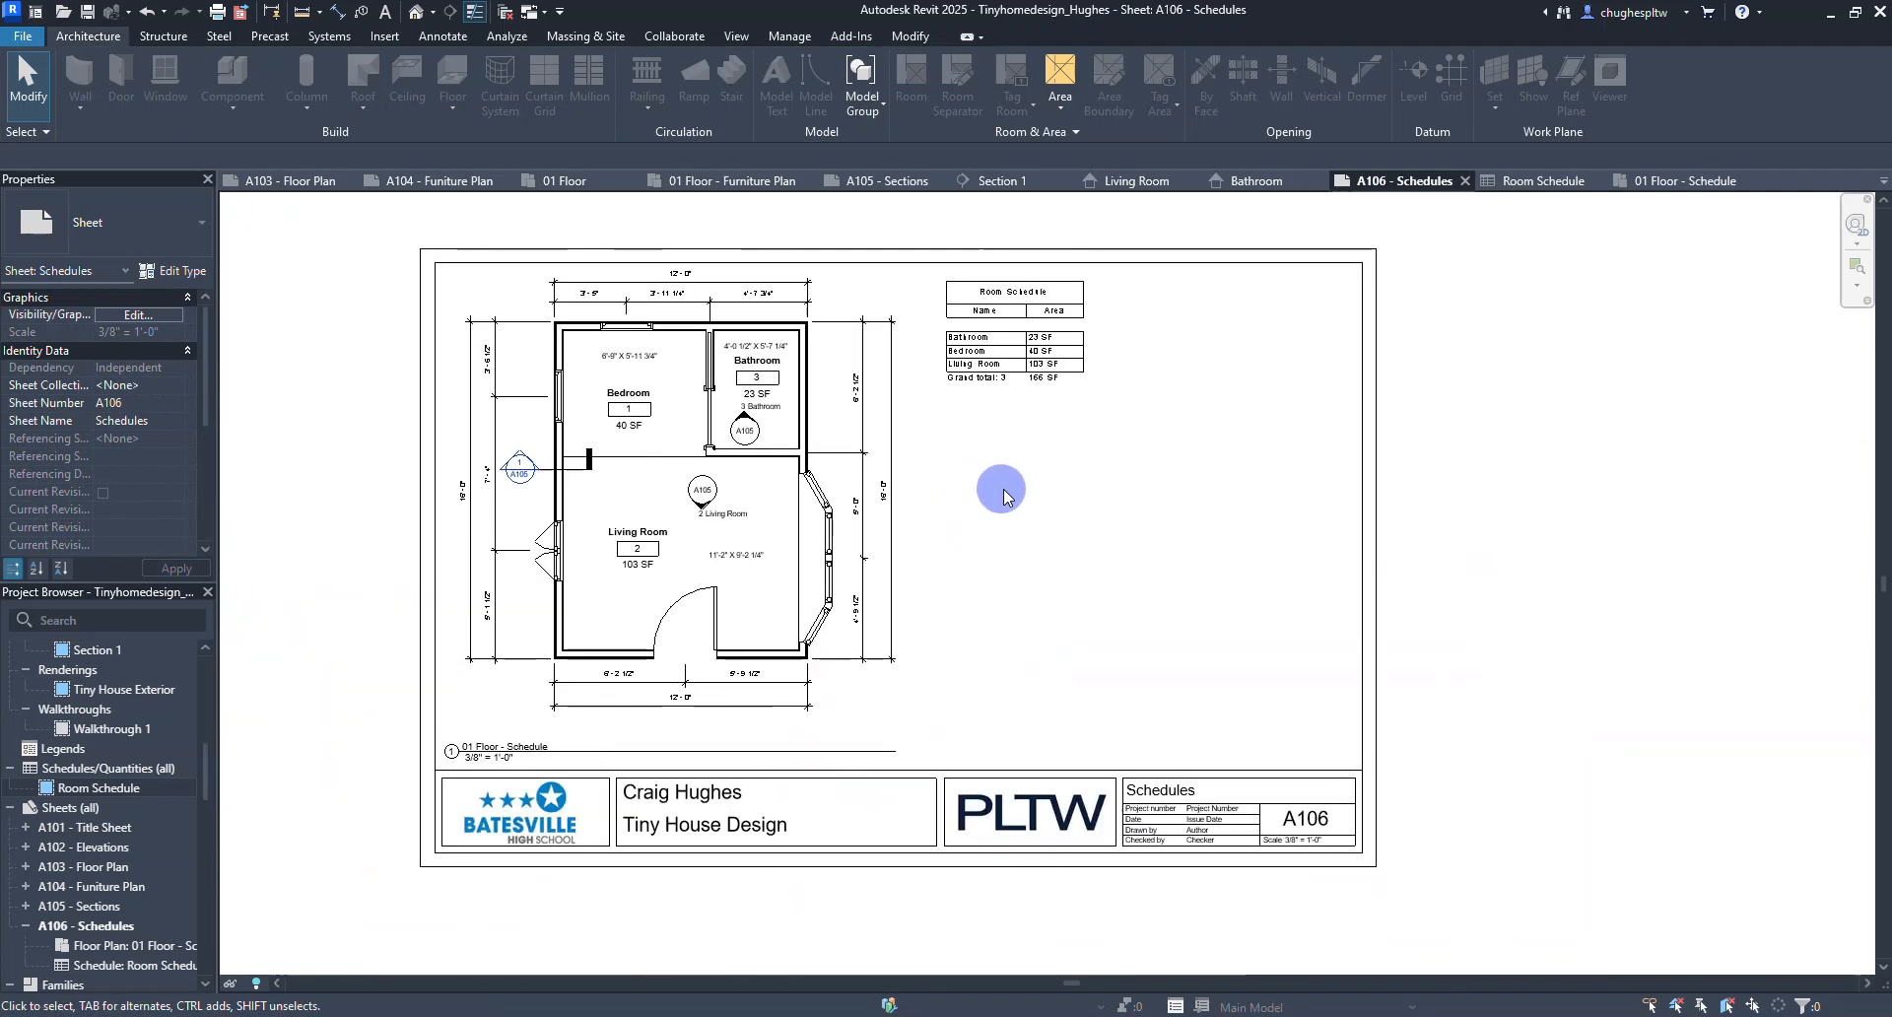
pyautogui.moveTo(1007, 355)
pyautogui.mouseDown()
pyautogui.moveTo(1041, 446)
pyautogui.moveTo(1015, 360)
pyautogui.moveTo(990, 357)
pyautogui.mouseUp()
pyautogui.click(1125, 517)
pyautogui.moveTo(1018, 542); pyautogui.dragTo(1099, 542, button='middle')
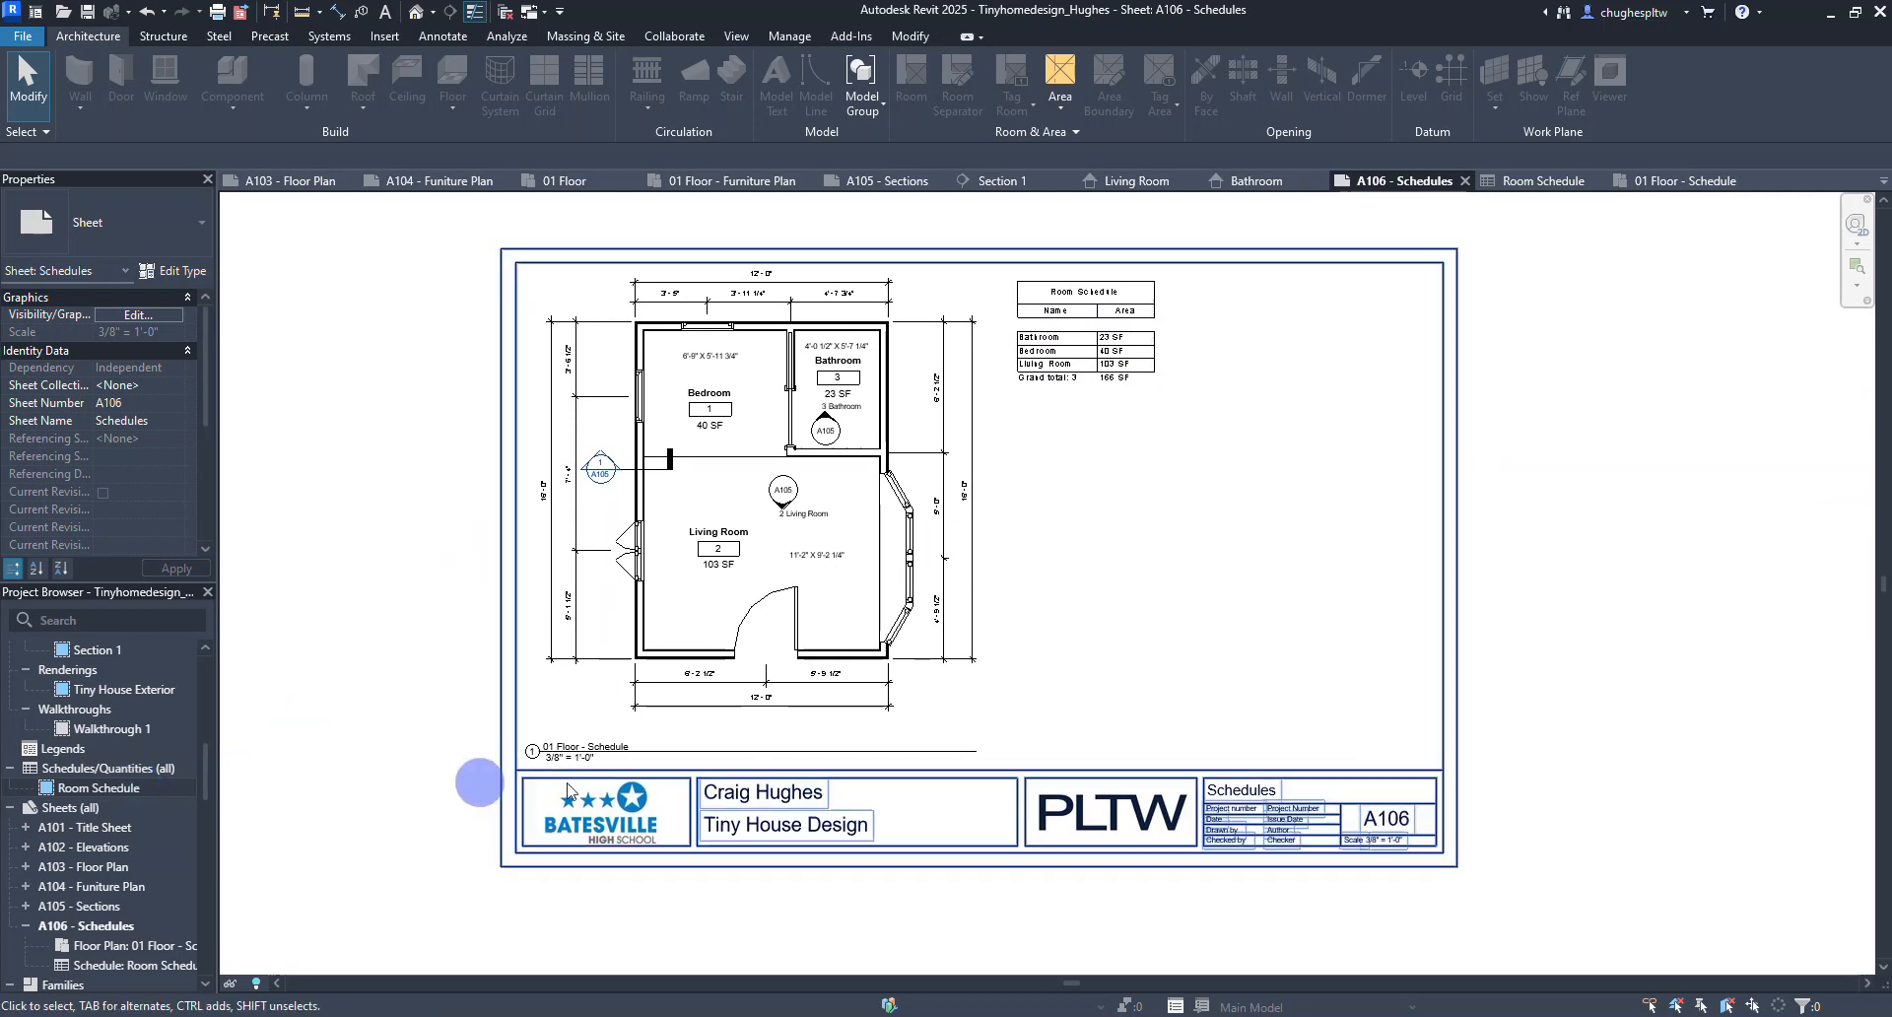
# Create a new schedule for the Doors category, keeping the name Door Schedule and the New Construction phase.
pyautogui.rightClick(146, 769)
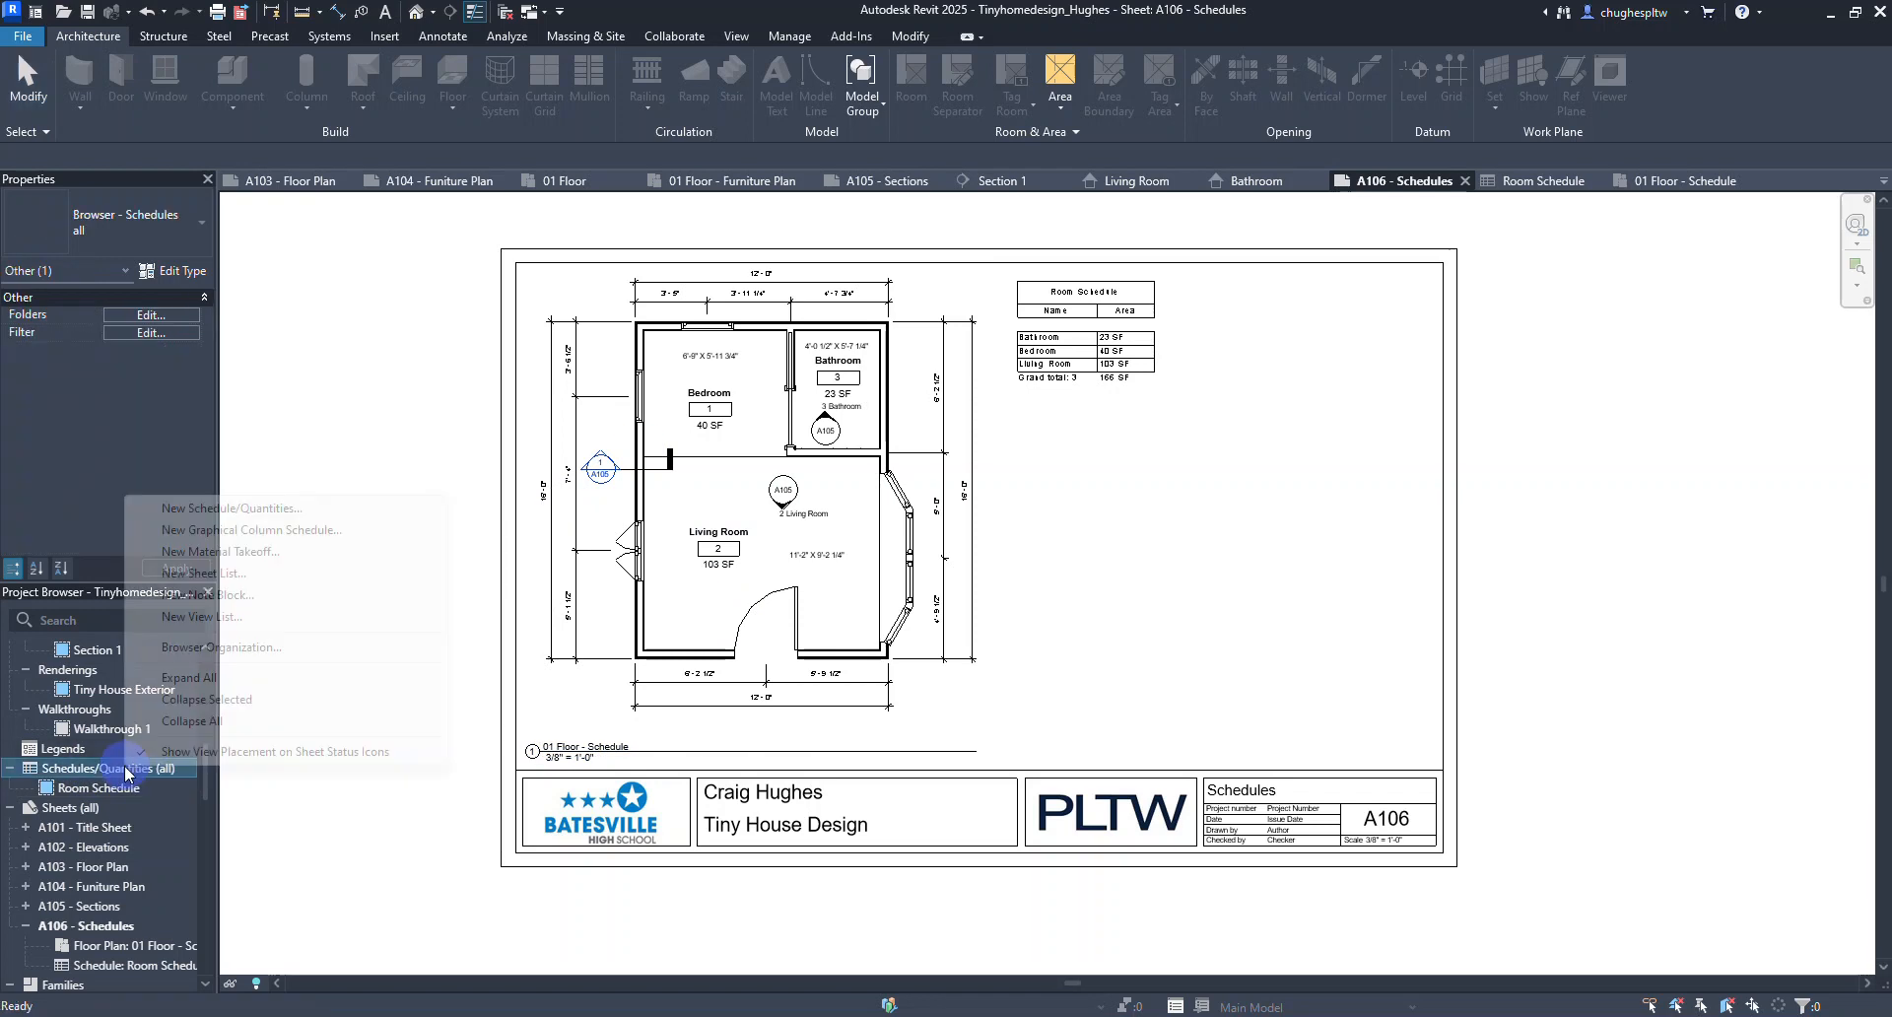
pyautogui.click(272, 508)
pyautogui.scroll(-6, 831, 510)
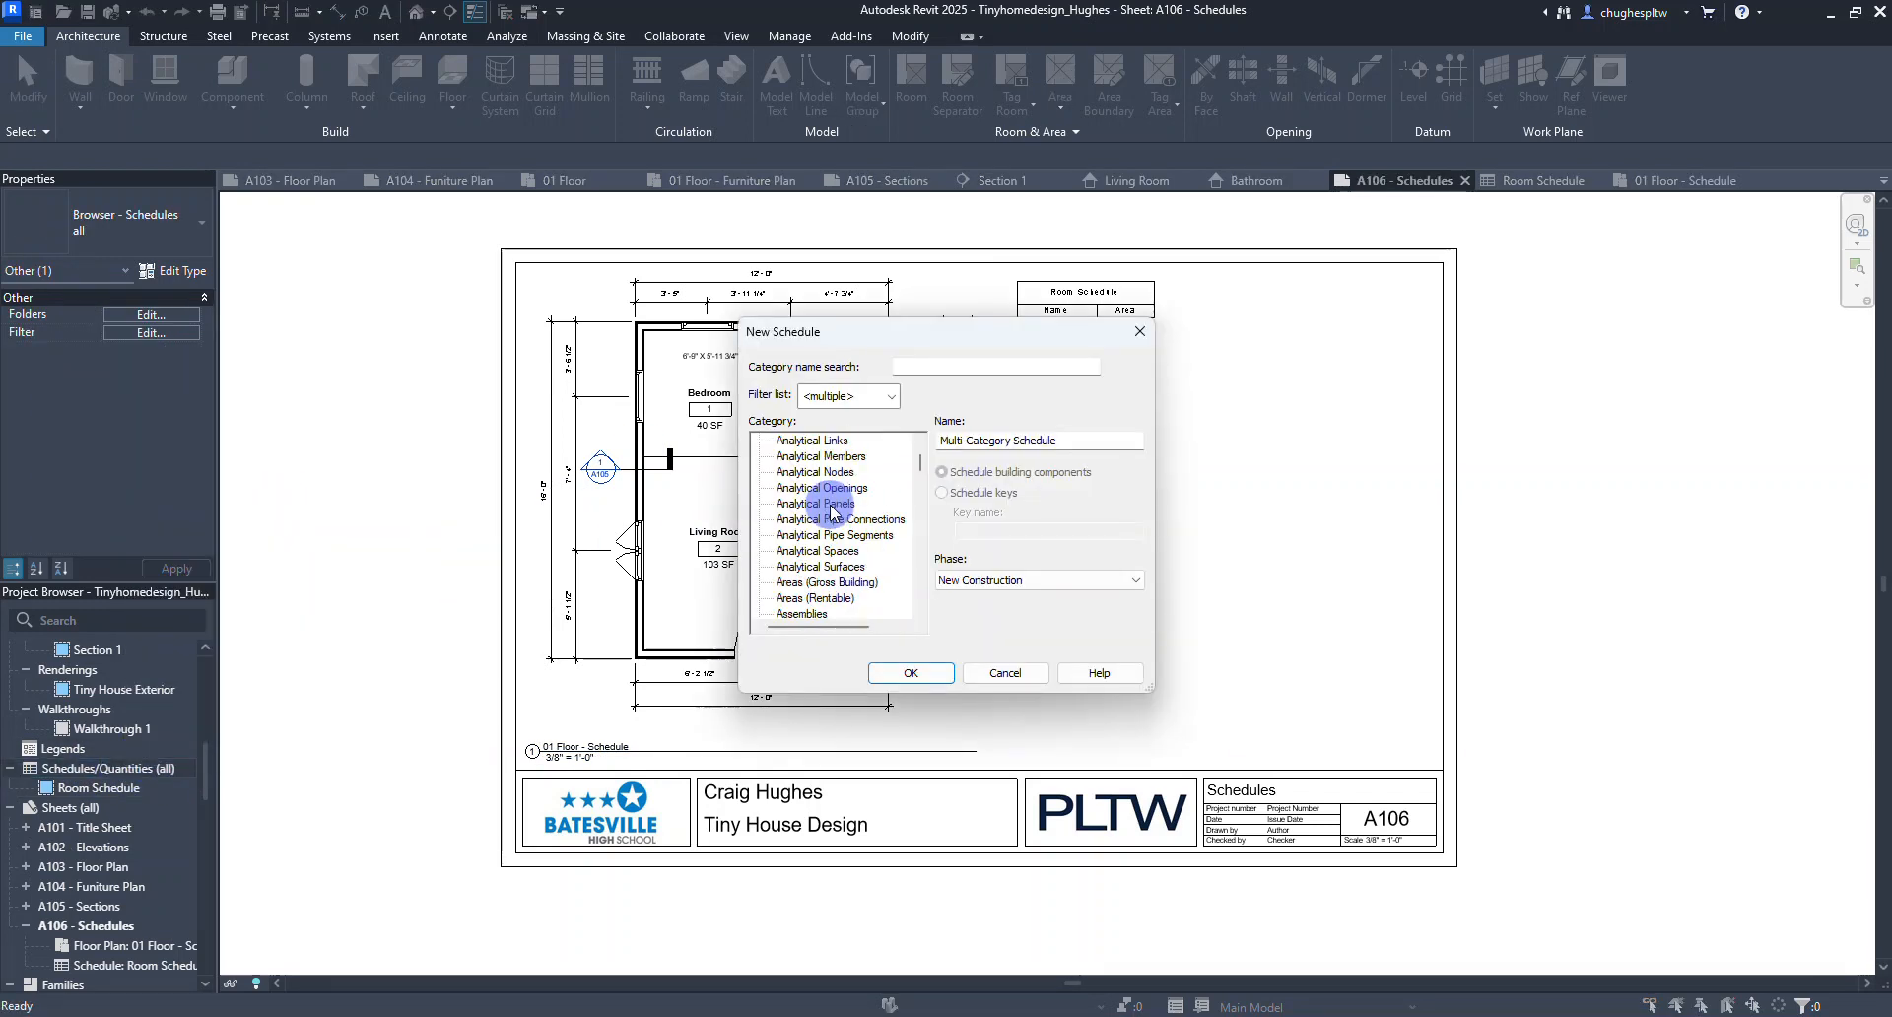
pyautogui.scroll(-3, 831, 510)
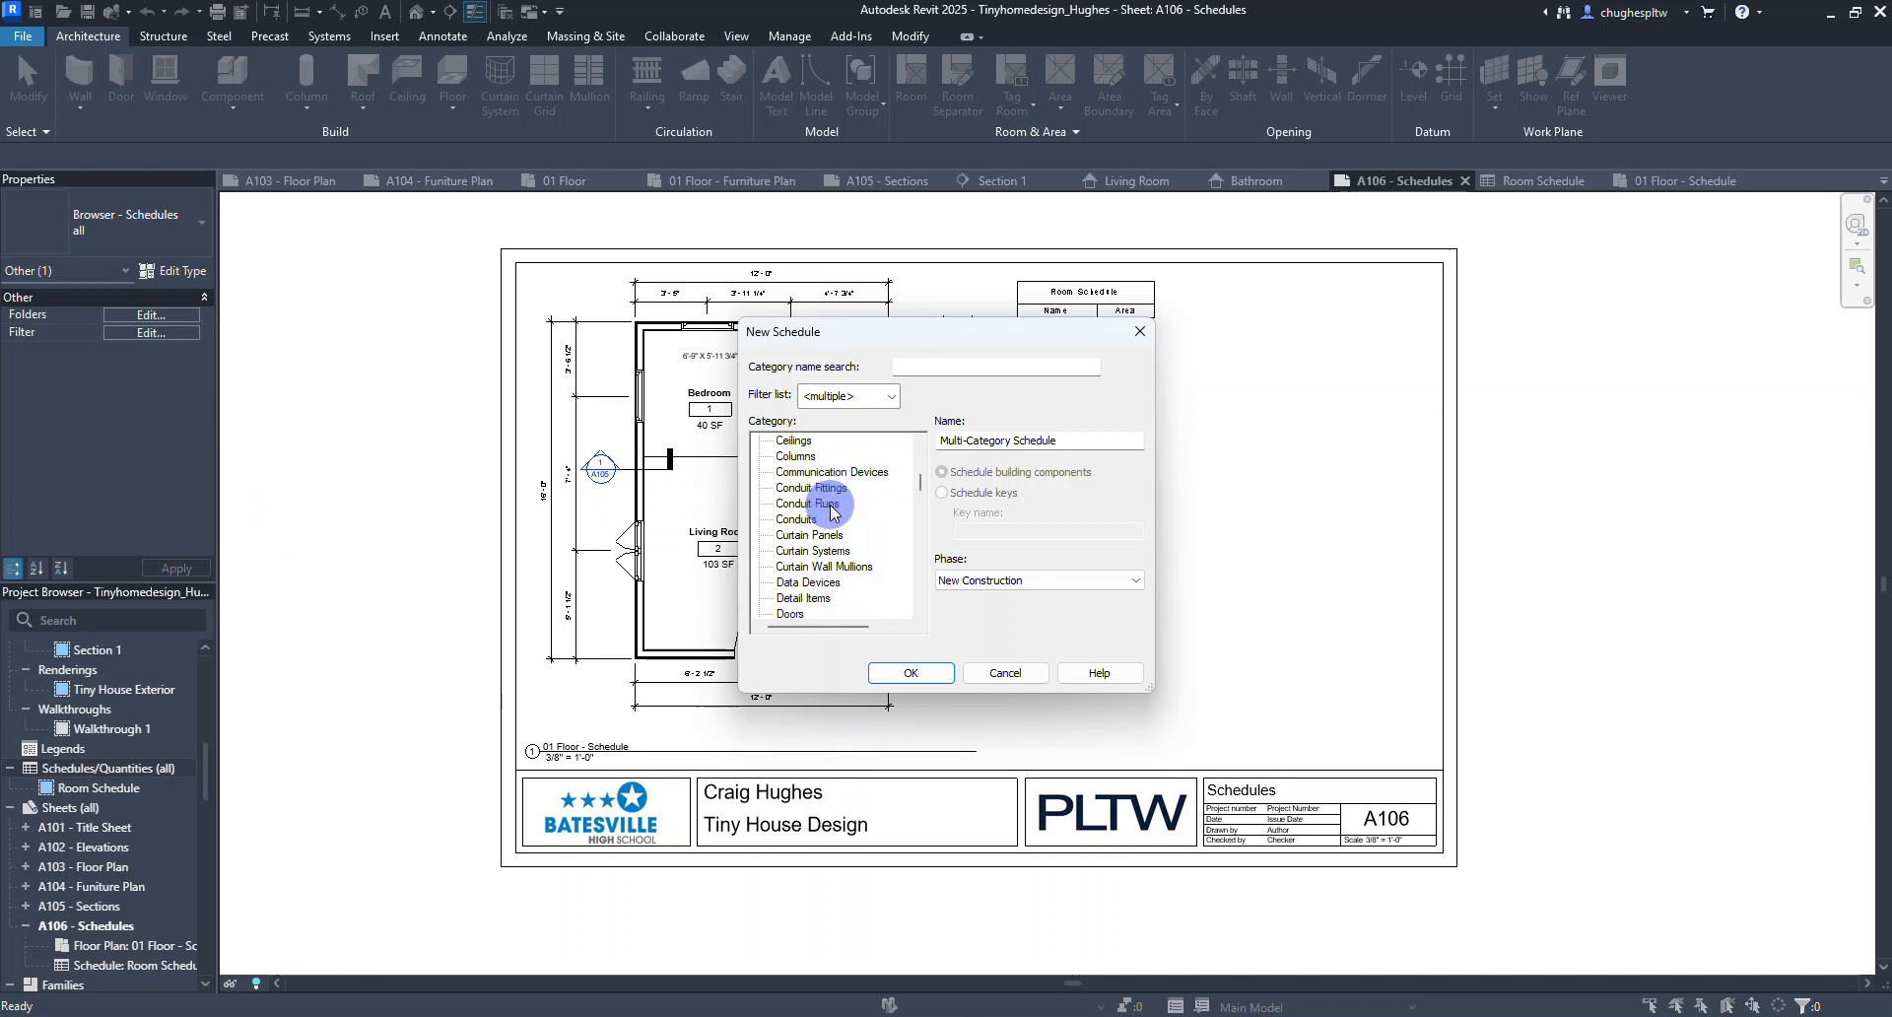
pyautogui.click(791, 566)
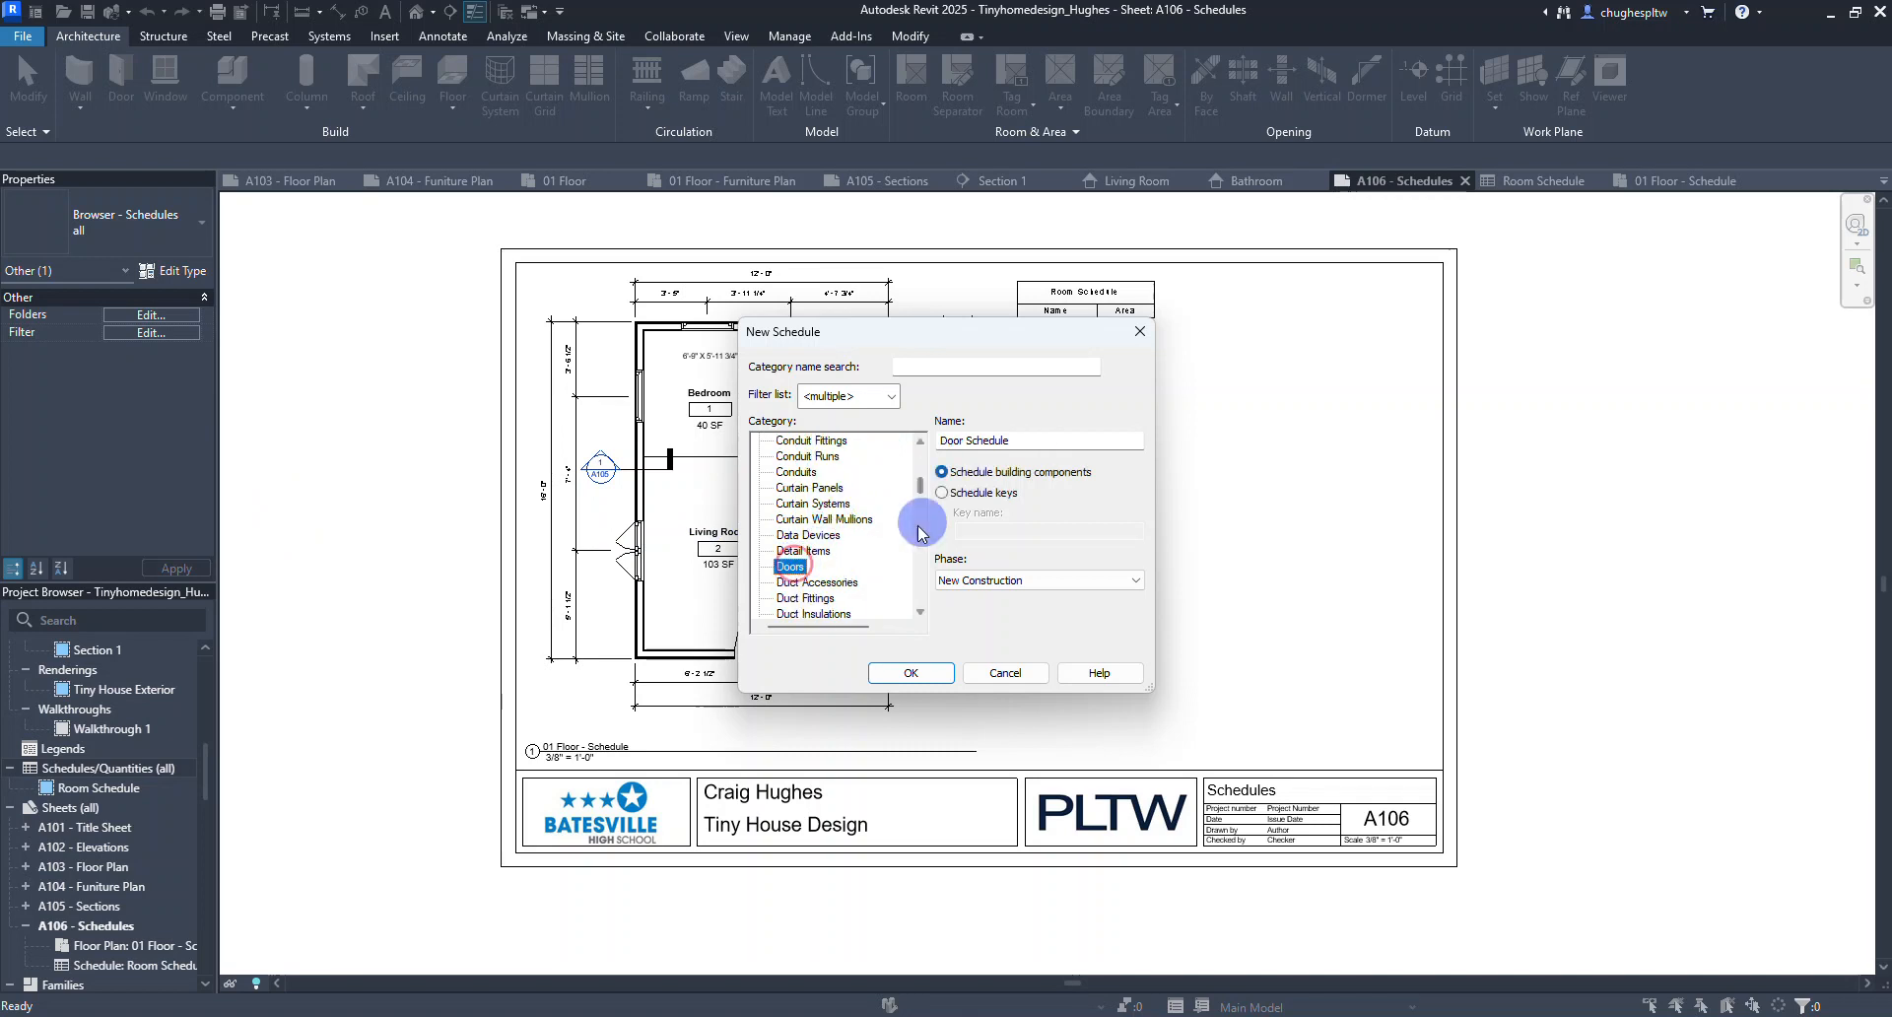
pyautogui.click(901, 676)
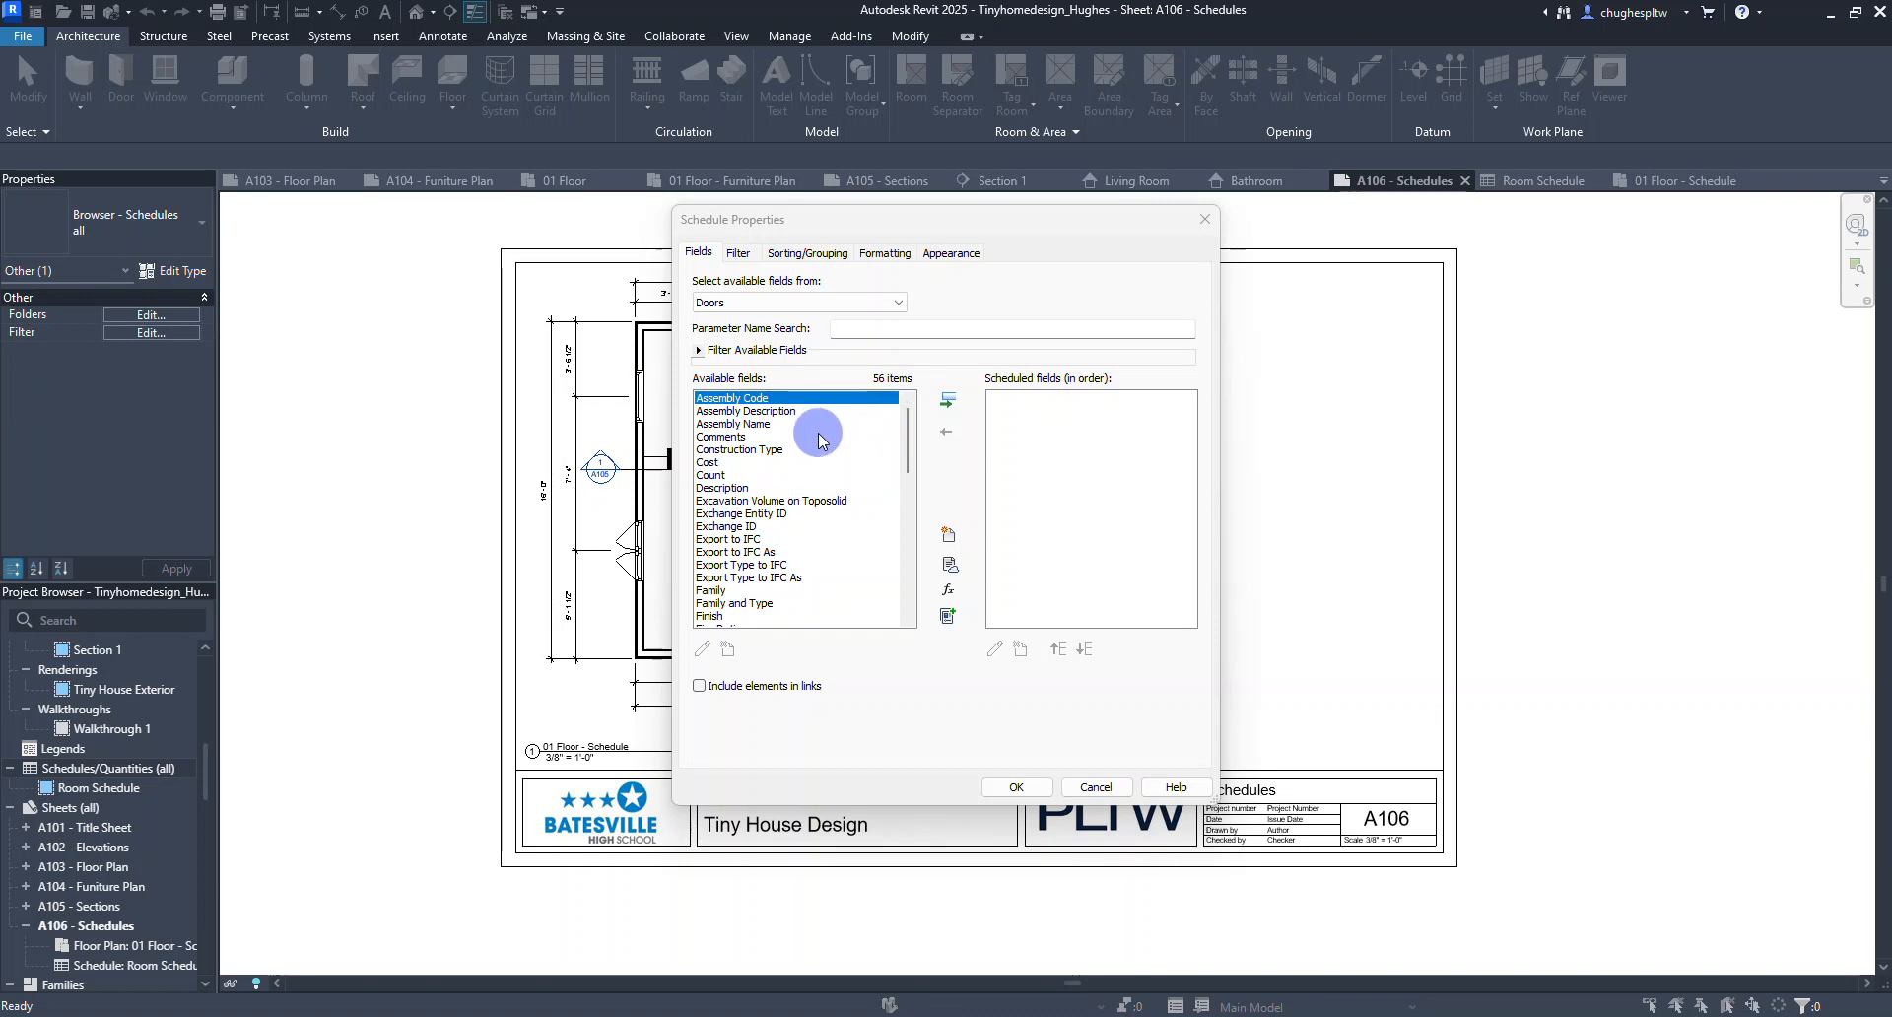
# Add the Mark and Count fields to the door schedule.
pyautogui.scroll(-4, 793, 441)
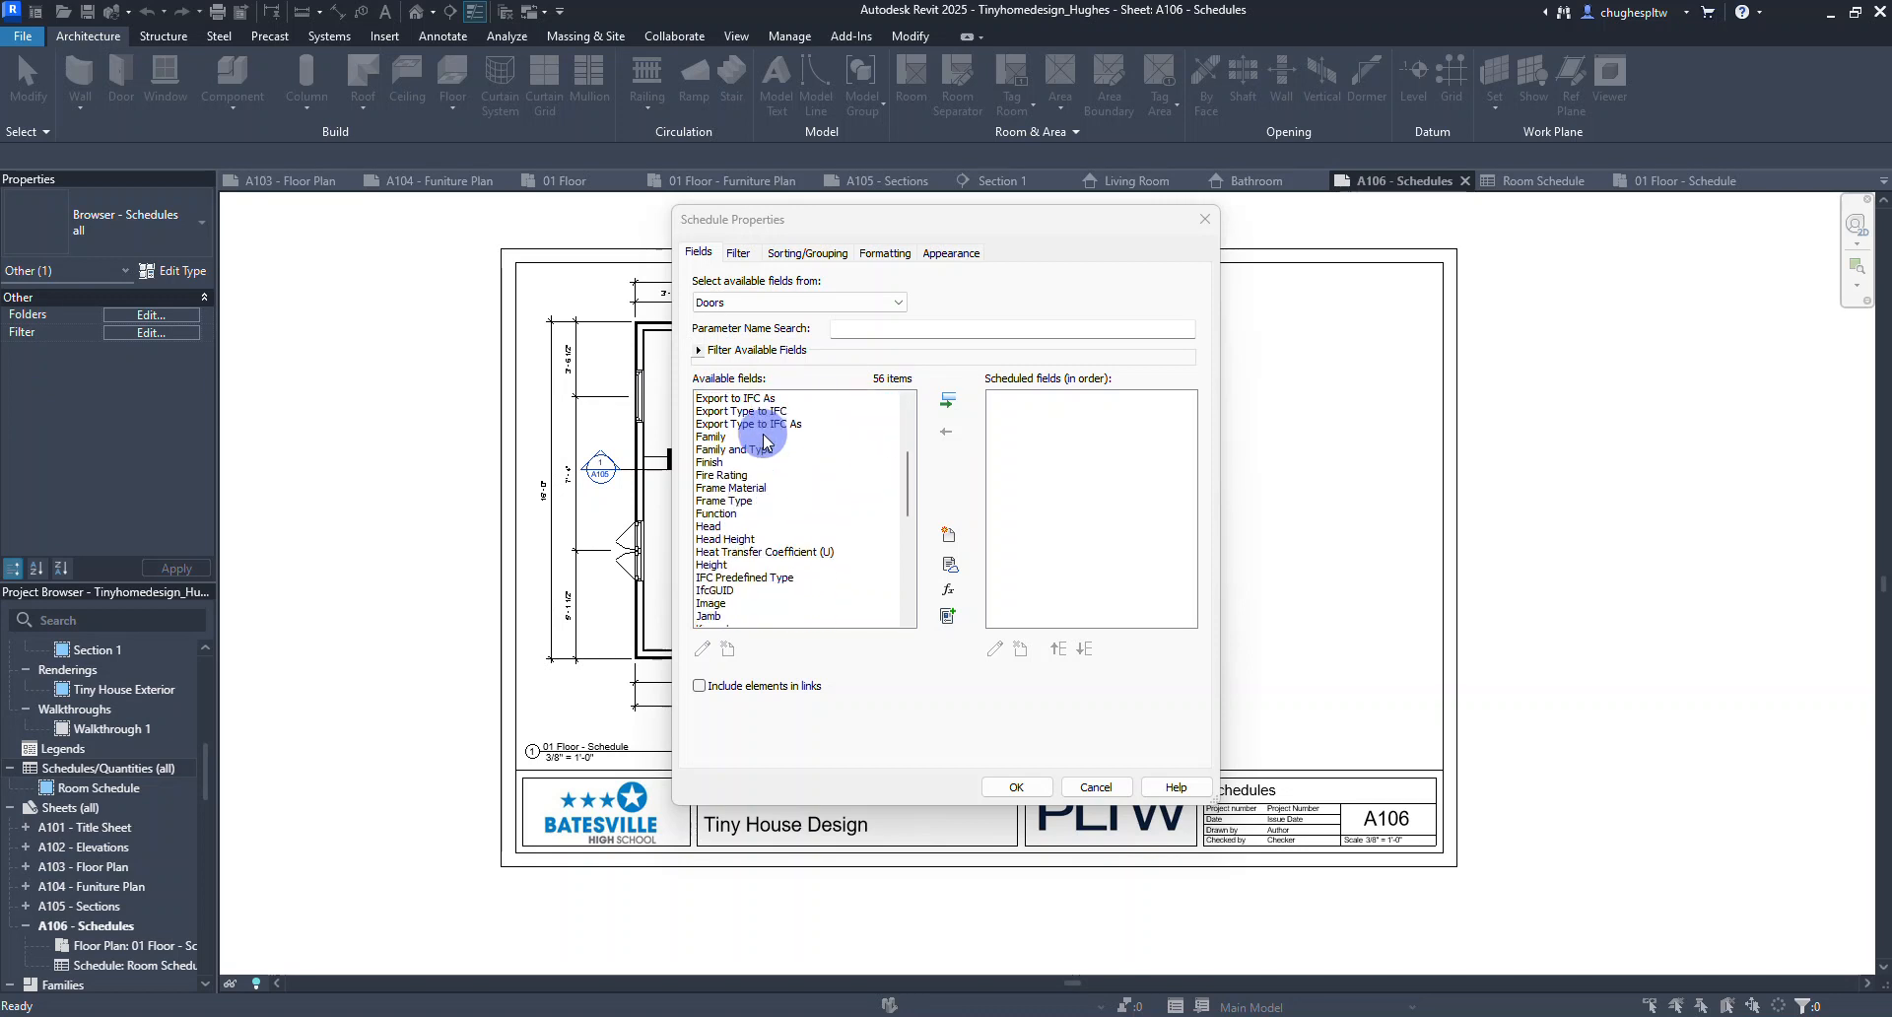
pyautogui.scroll(-3, 765, 442)
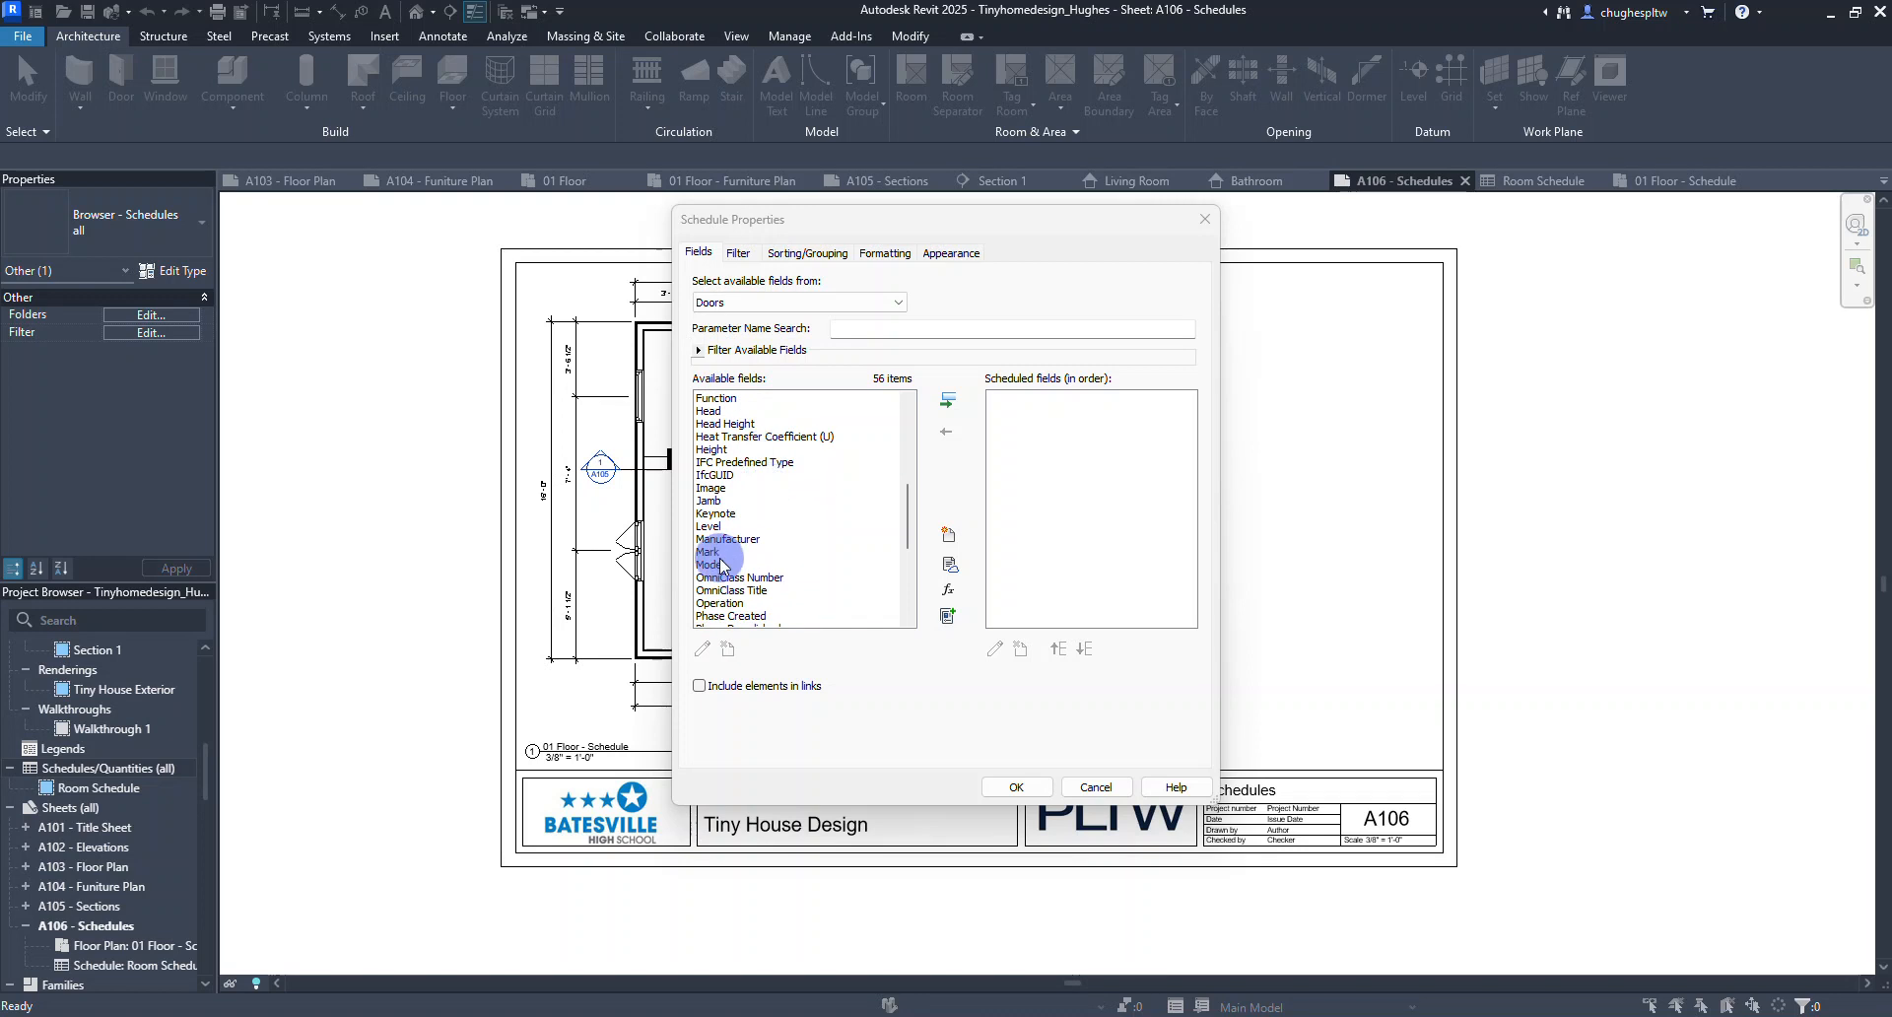
pyautogui.click(712, 553)
pyautogui.click(947, 401)
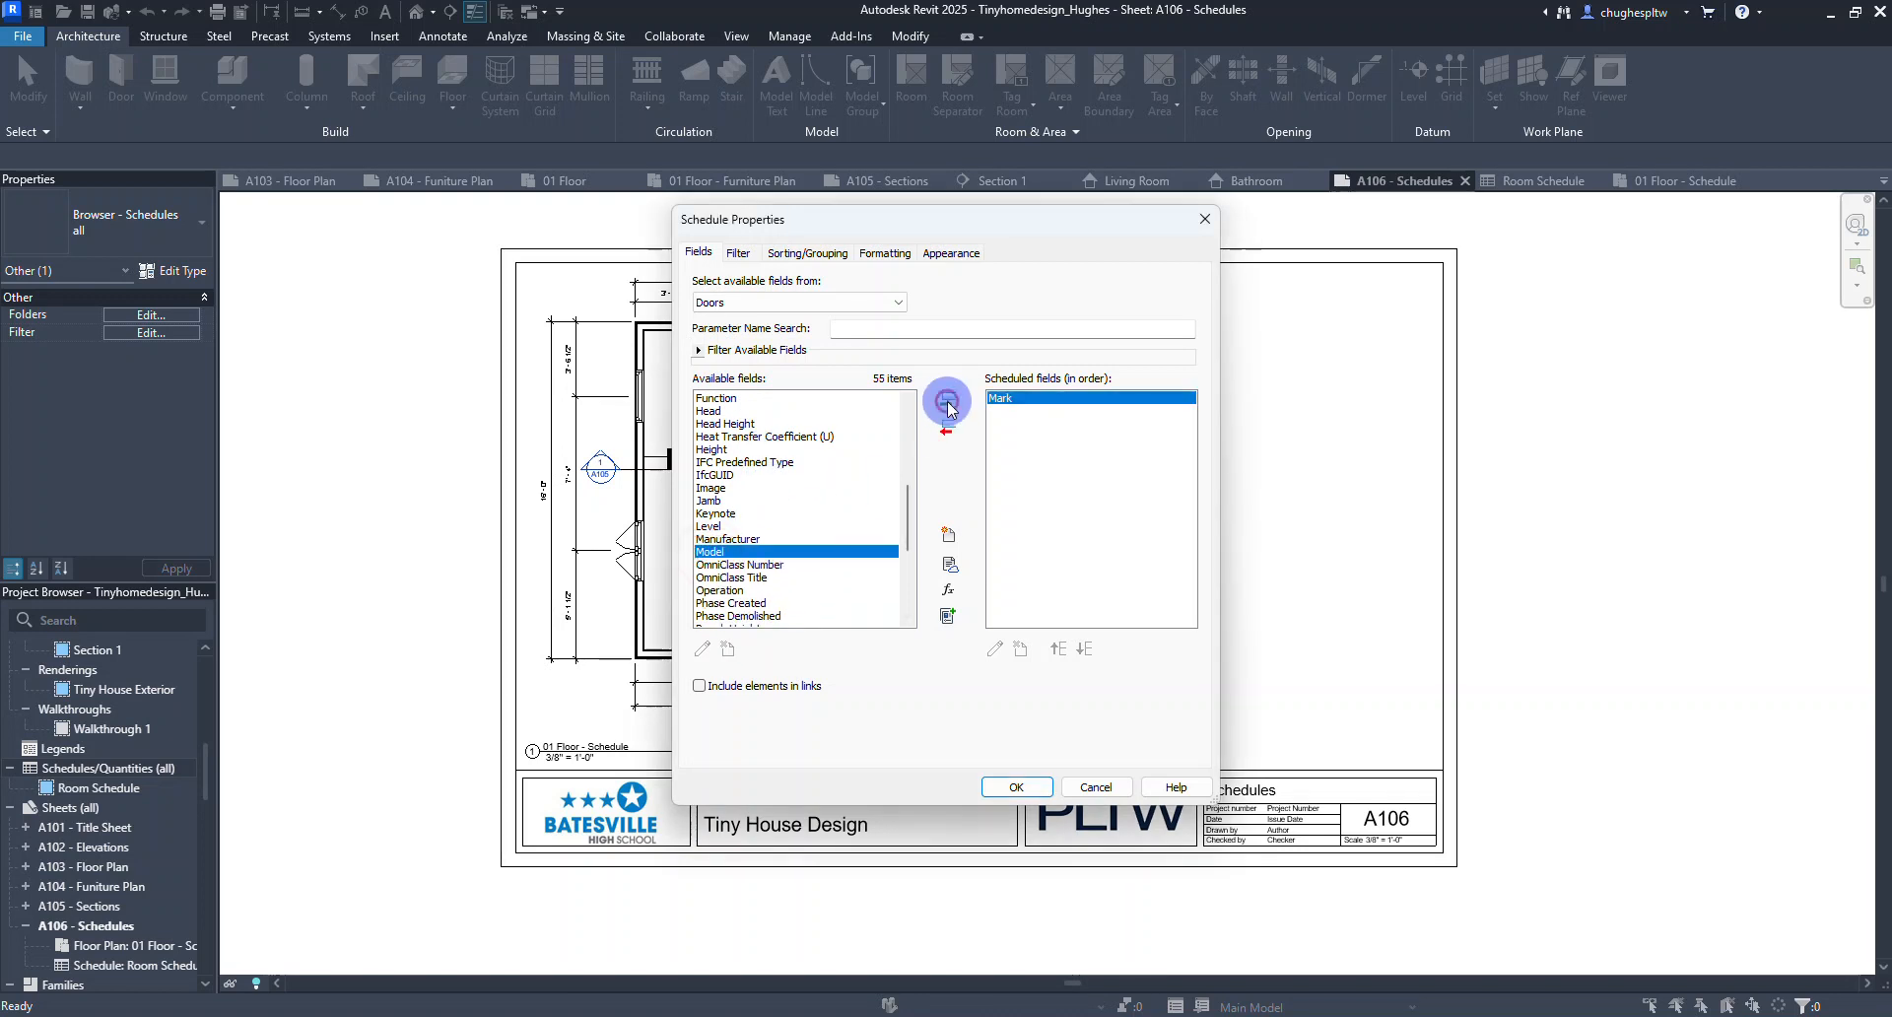
pyautogui.scroll(3, 769, 522)
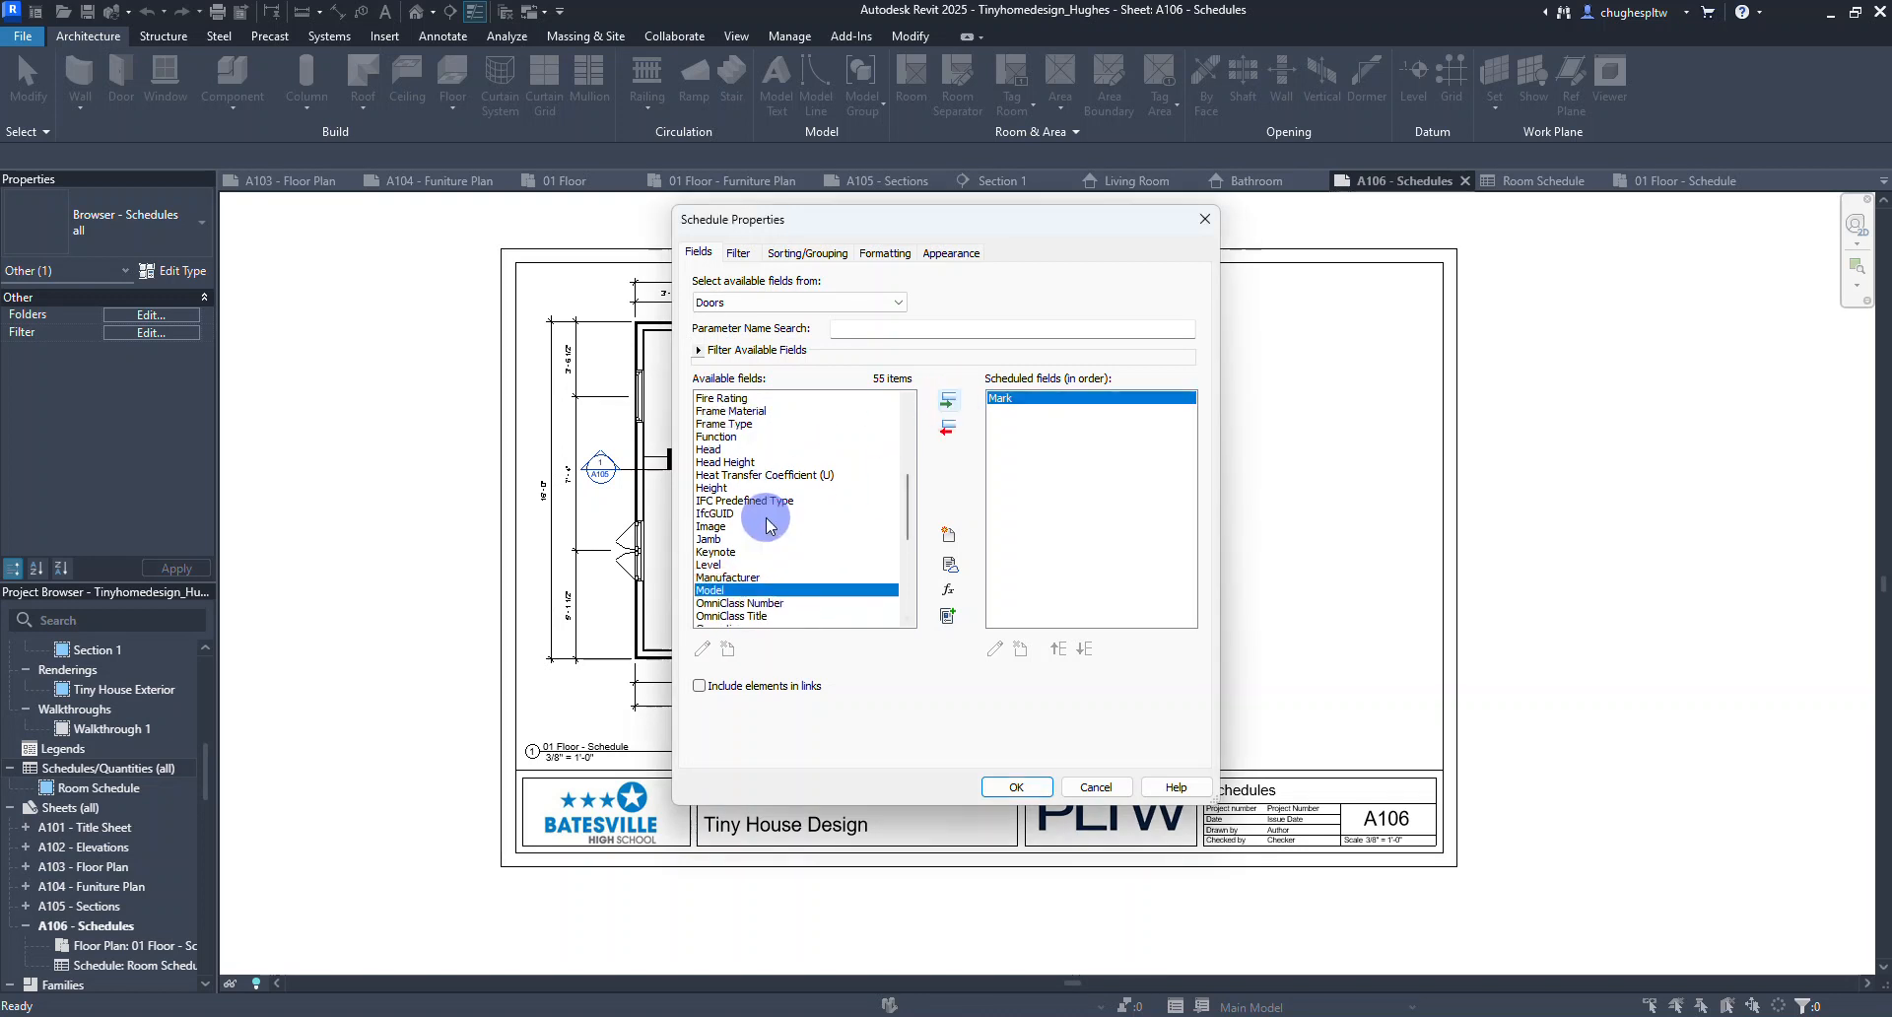
pyautogui.scroll(5, 766, 522)
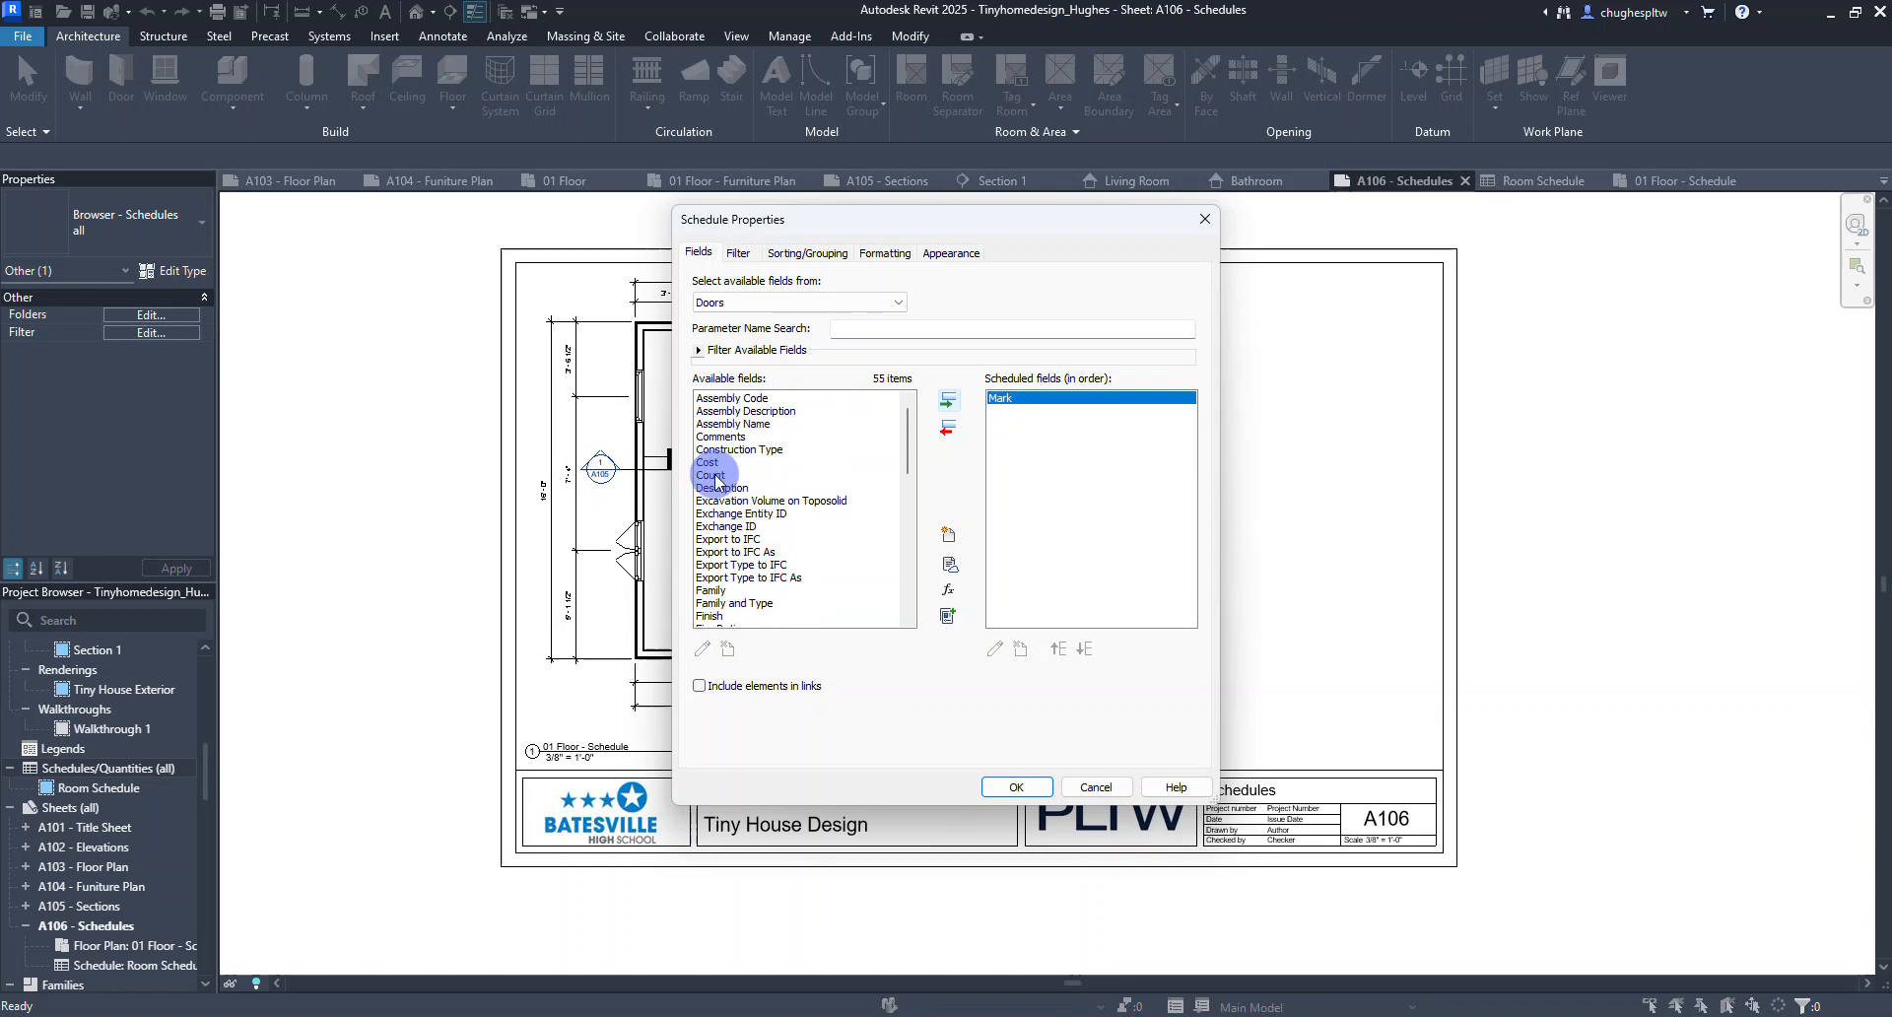
pyautogui.click(711, 475)
pyautogui.click(946, 401)
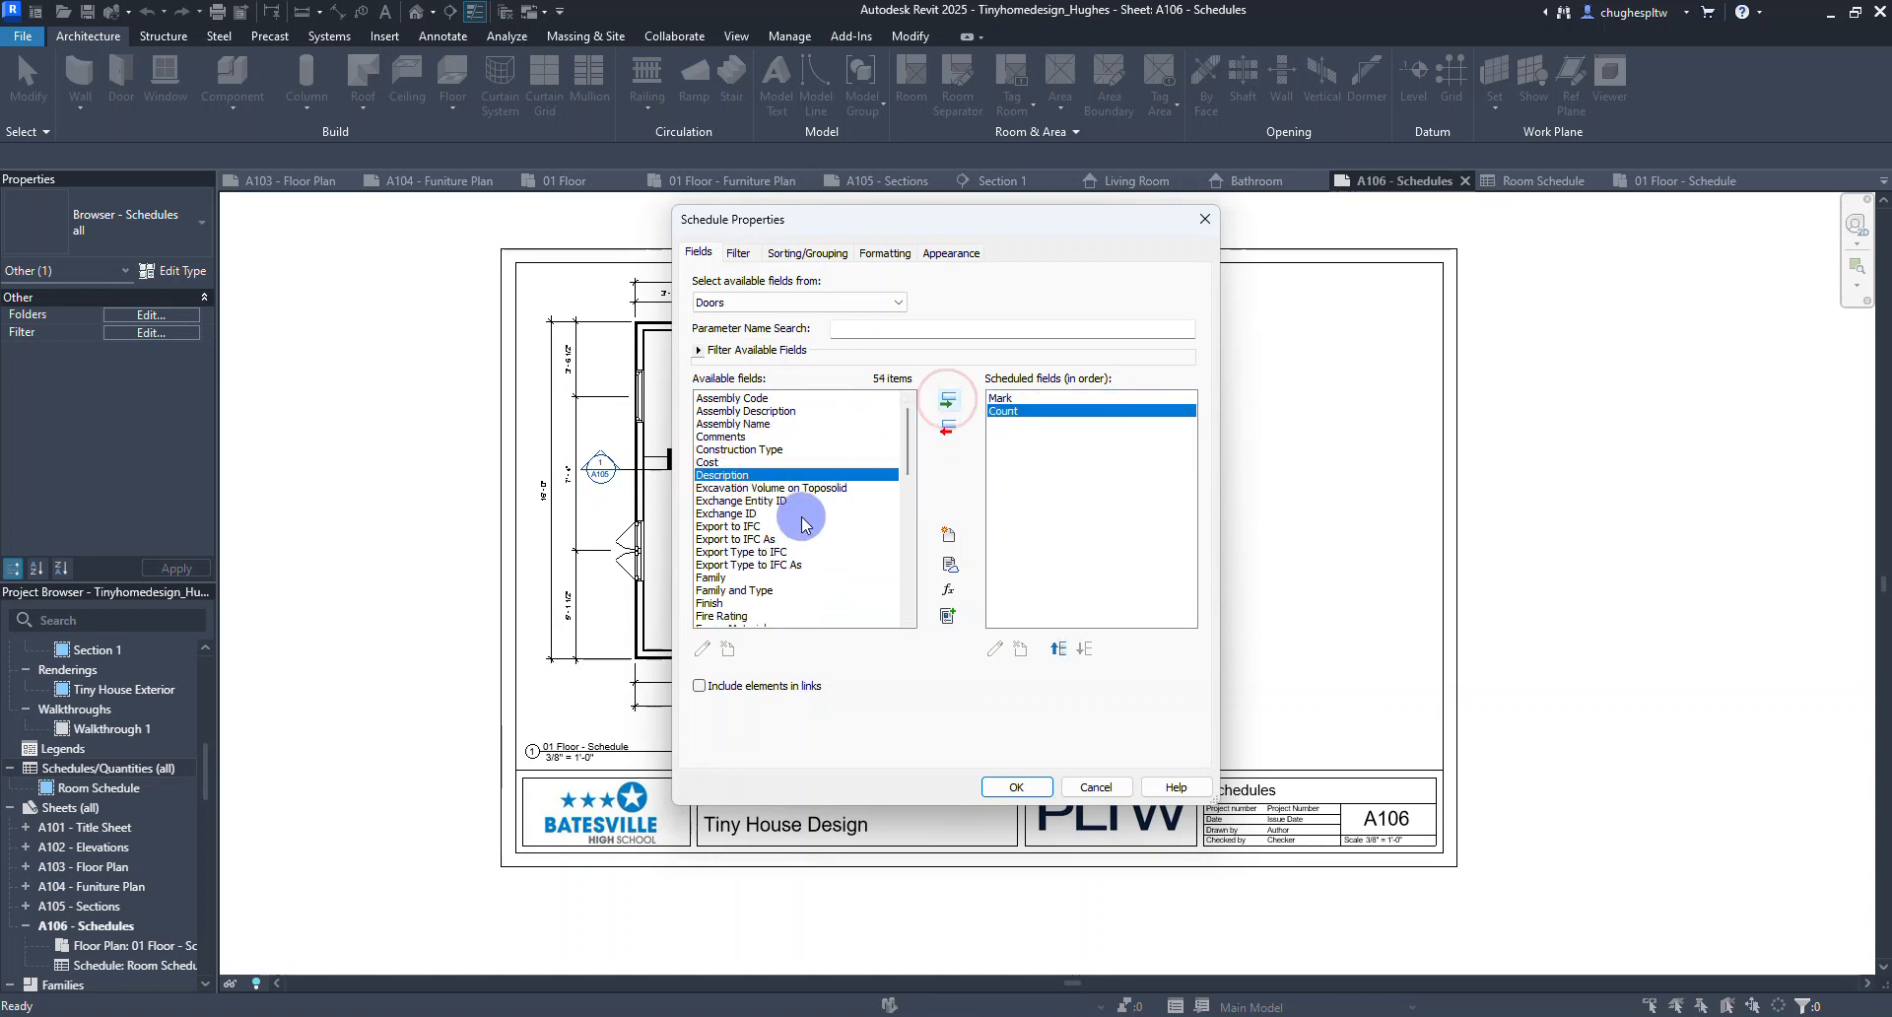
# Add the Family and Construction Type fields to the door schedule after Count.
pyautogui.scroll(-2, 800, 523)
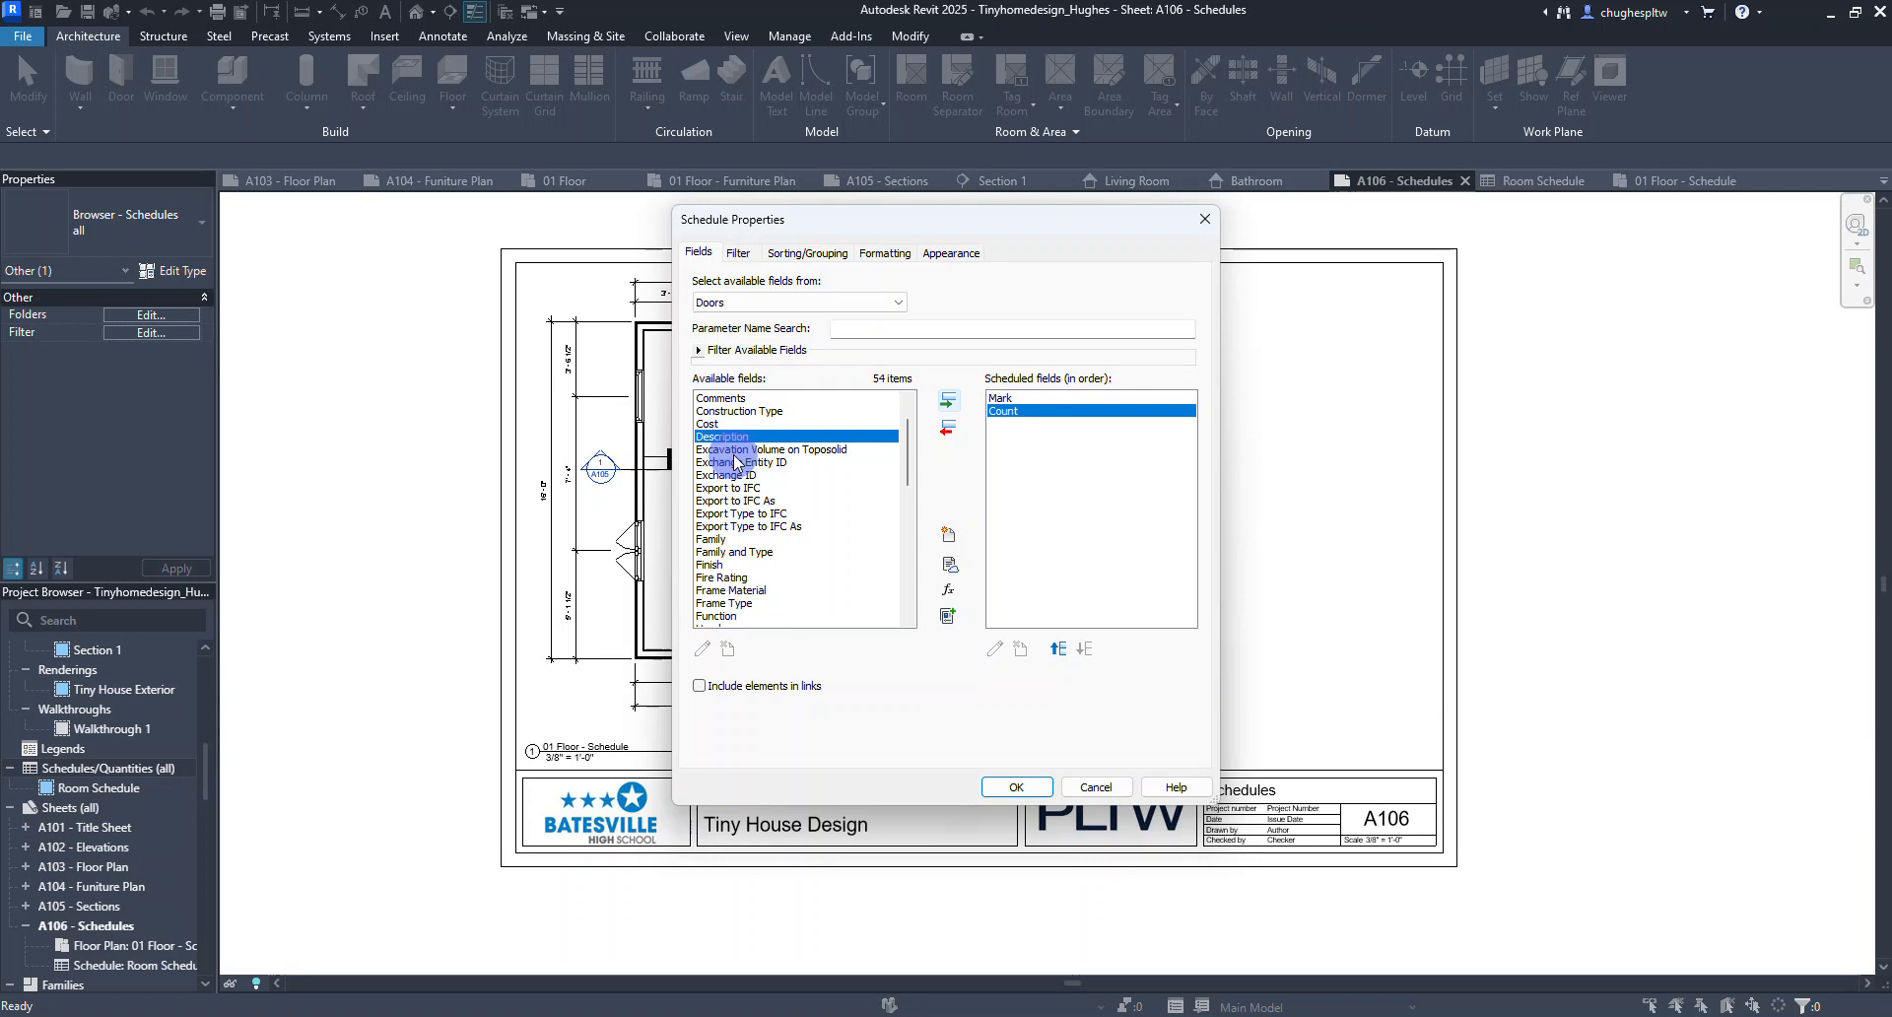
pyautogui.click(729, 539)
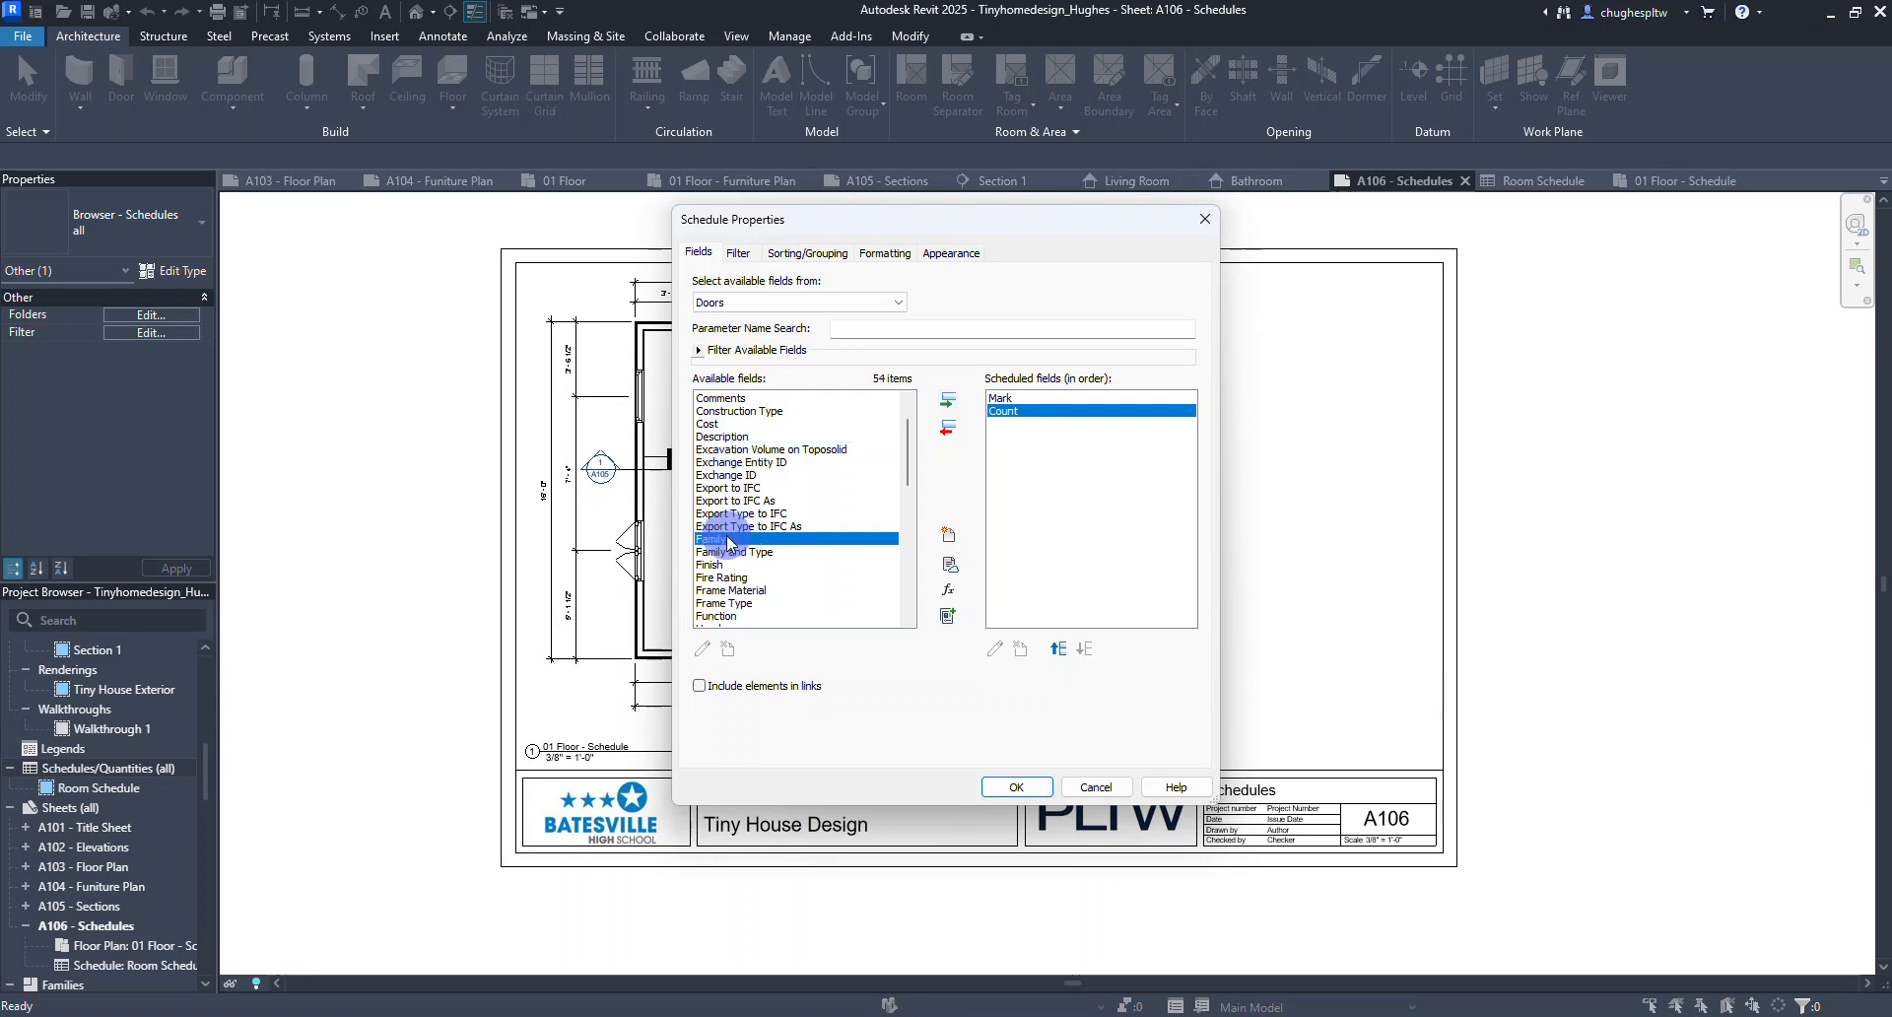
pyautogui.click(947, 400)
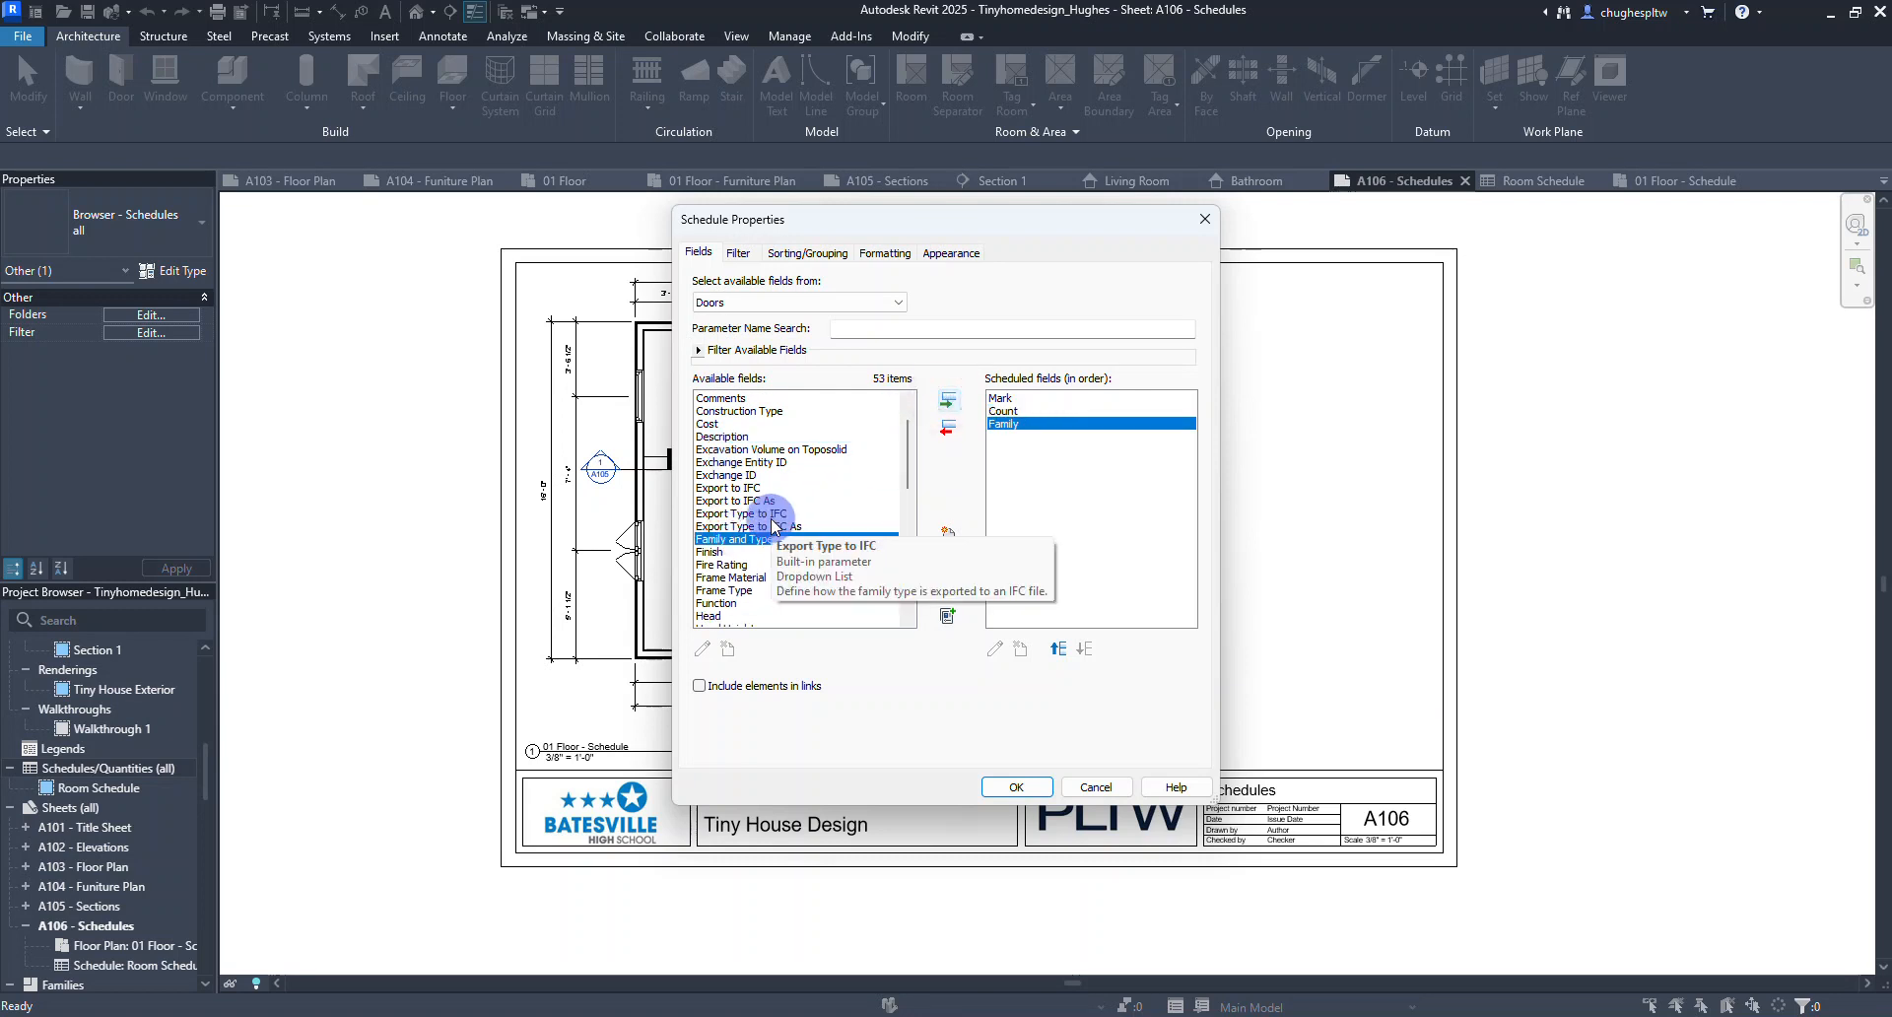
pyautogui.scroll(1, 772, 523)
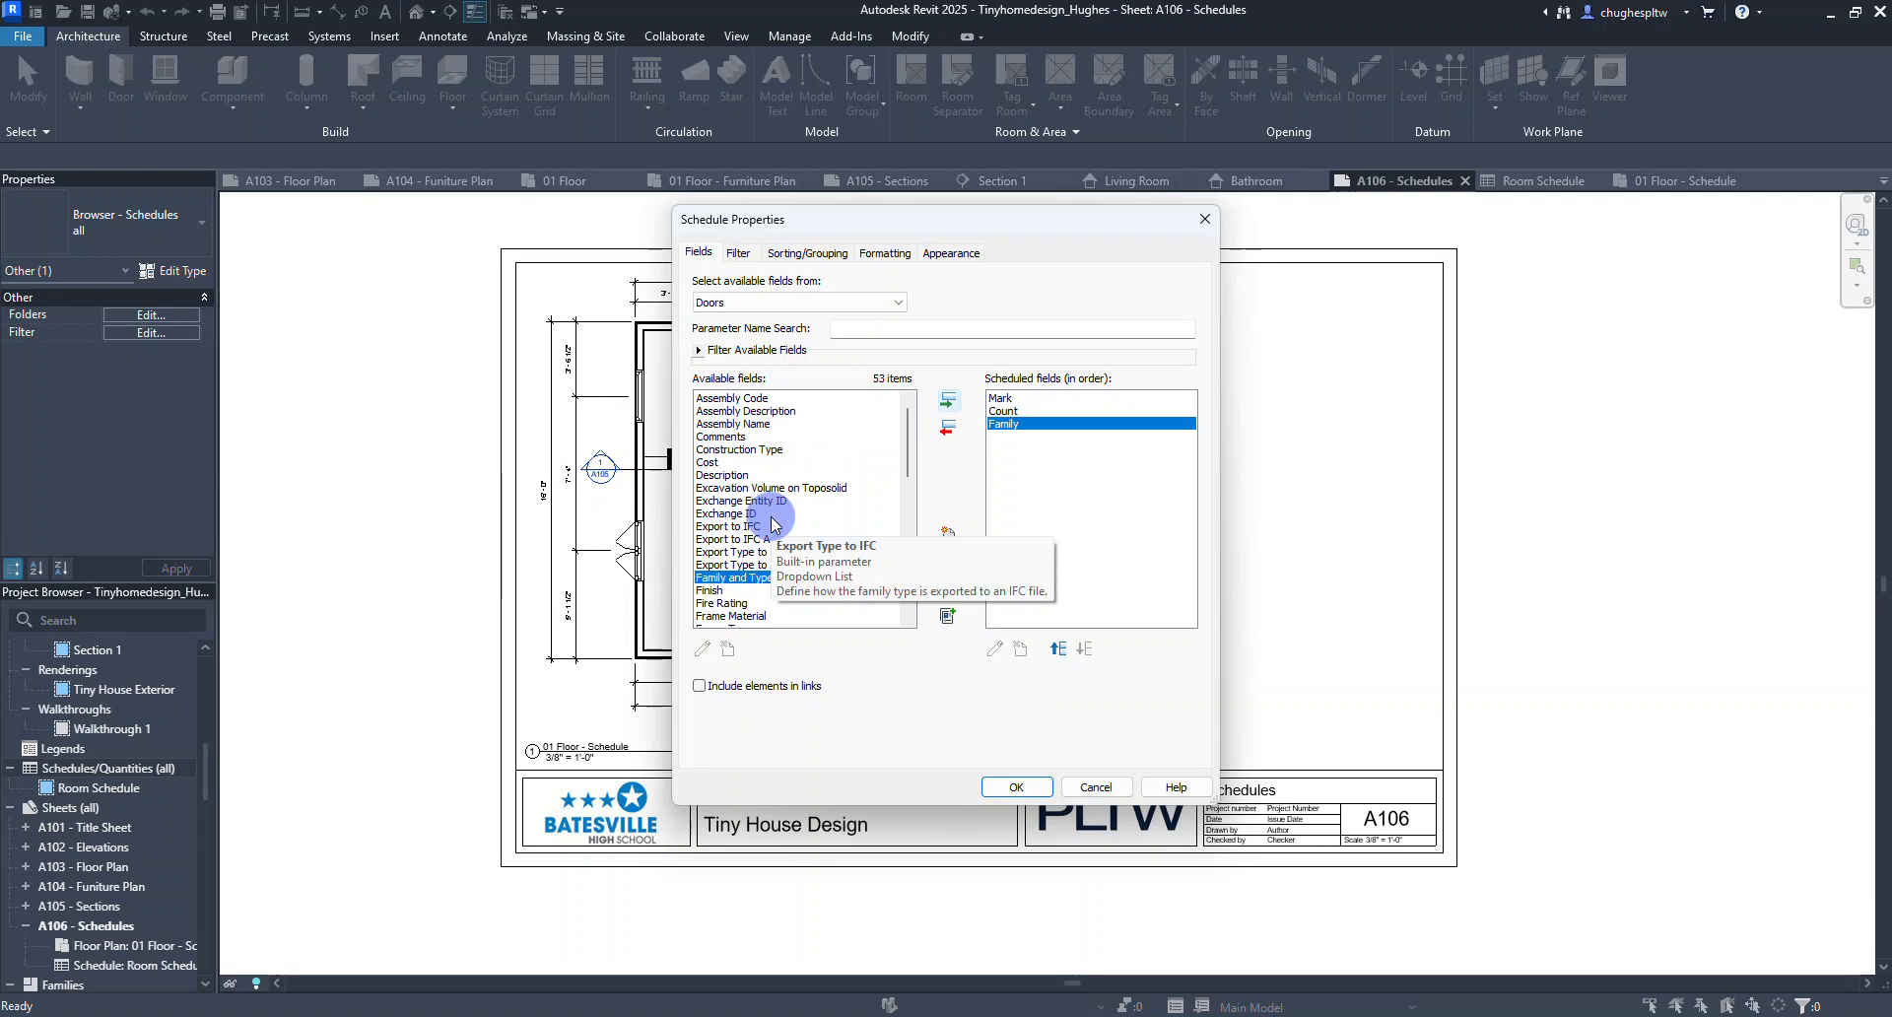
pyautogui.click(760, 452)
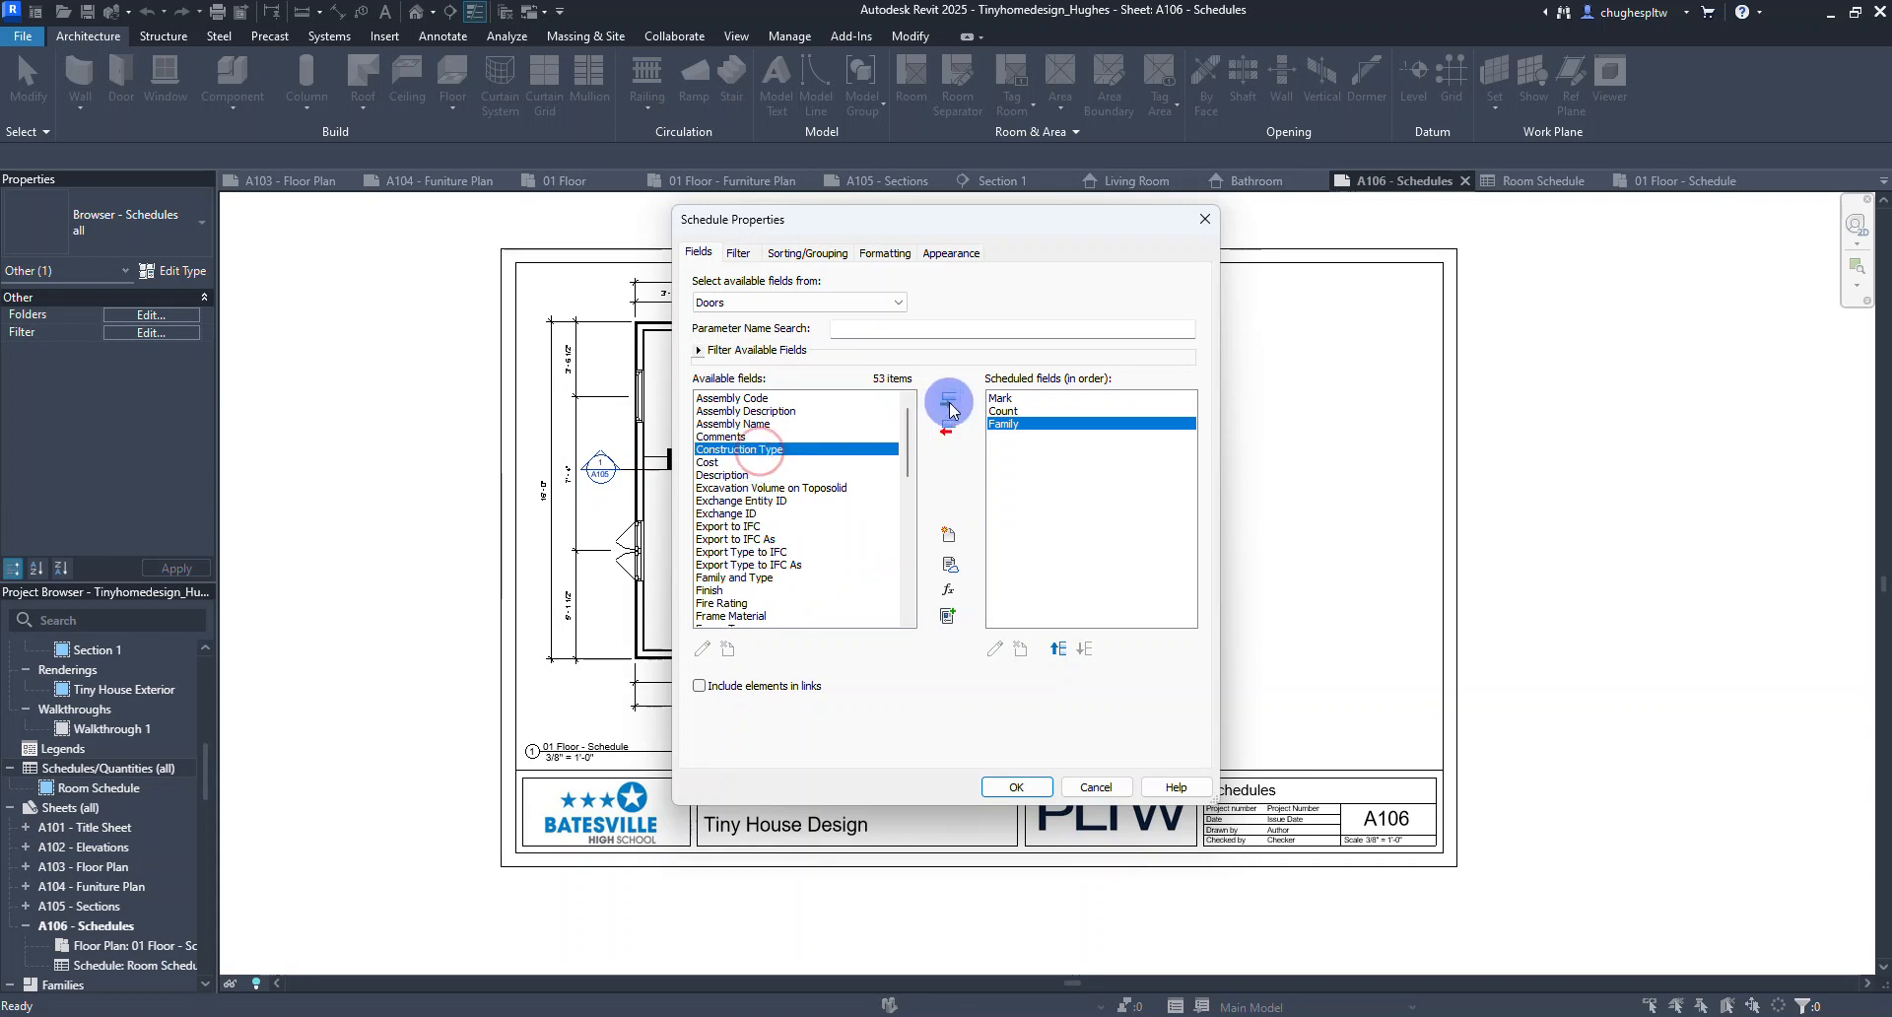
pyautogui.click(947, 400)
# Add the Width and Height fields to the end of the door schedule's field list.
pyautogui.scroll(-11, 788, 483)
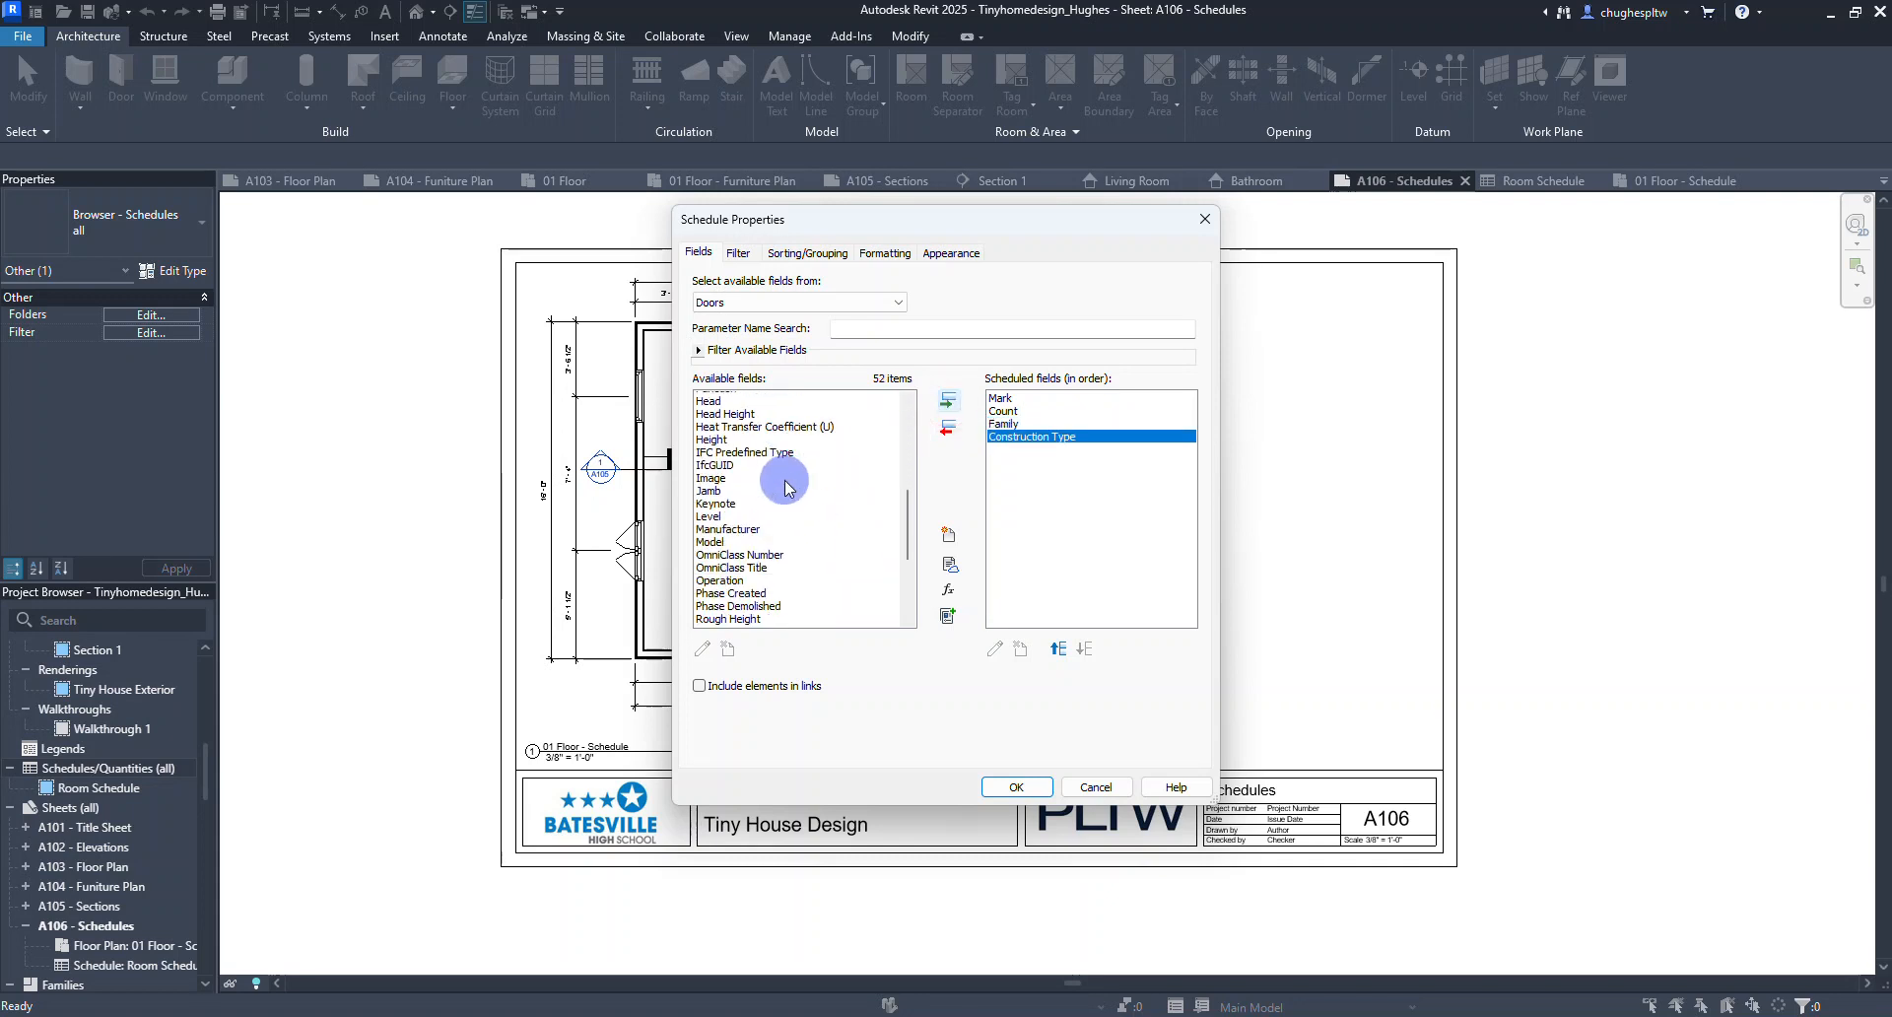
pyautogui.click(705, 617)
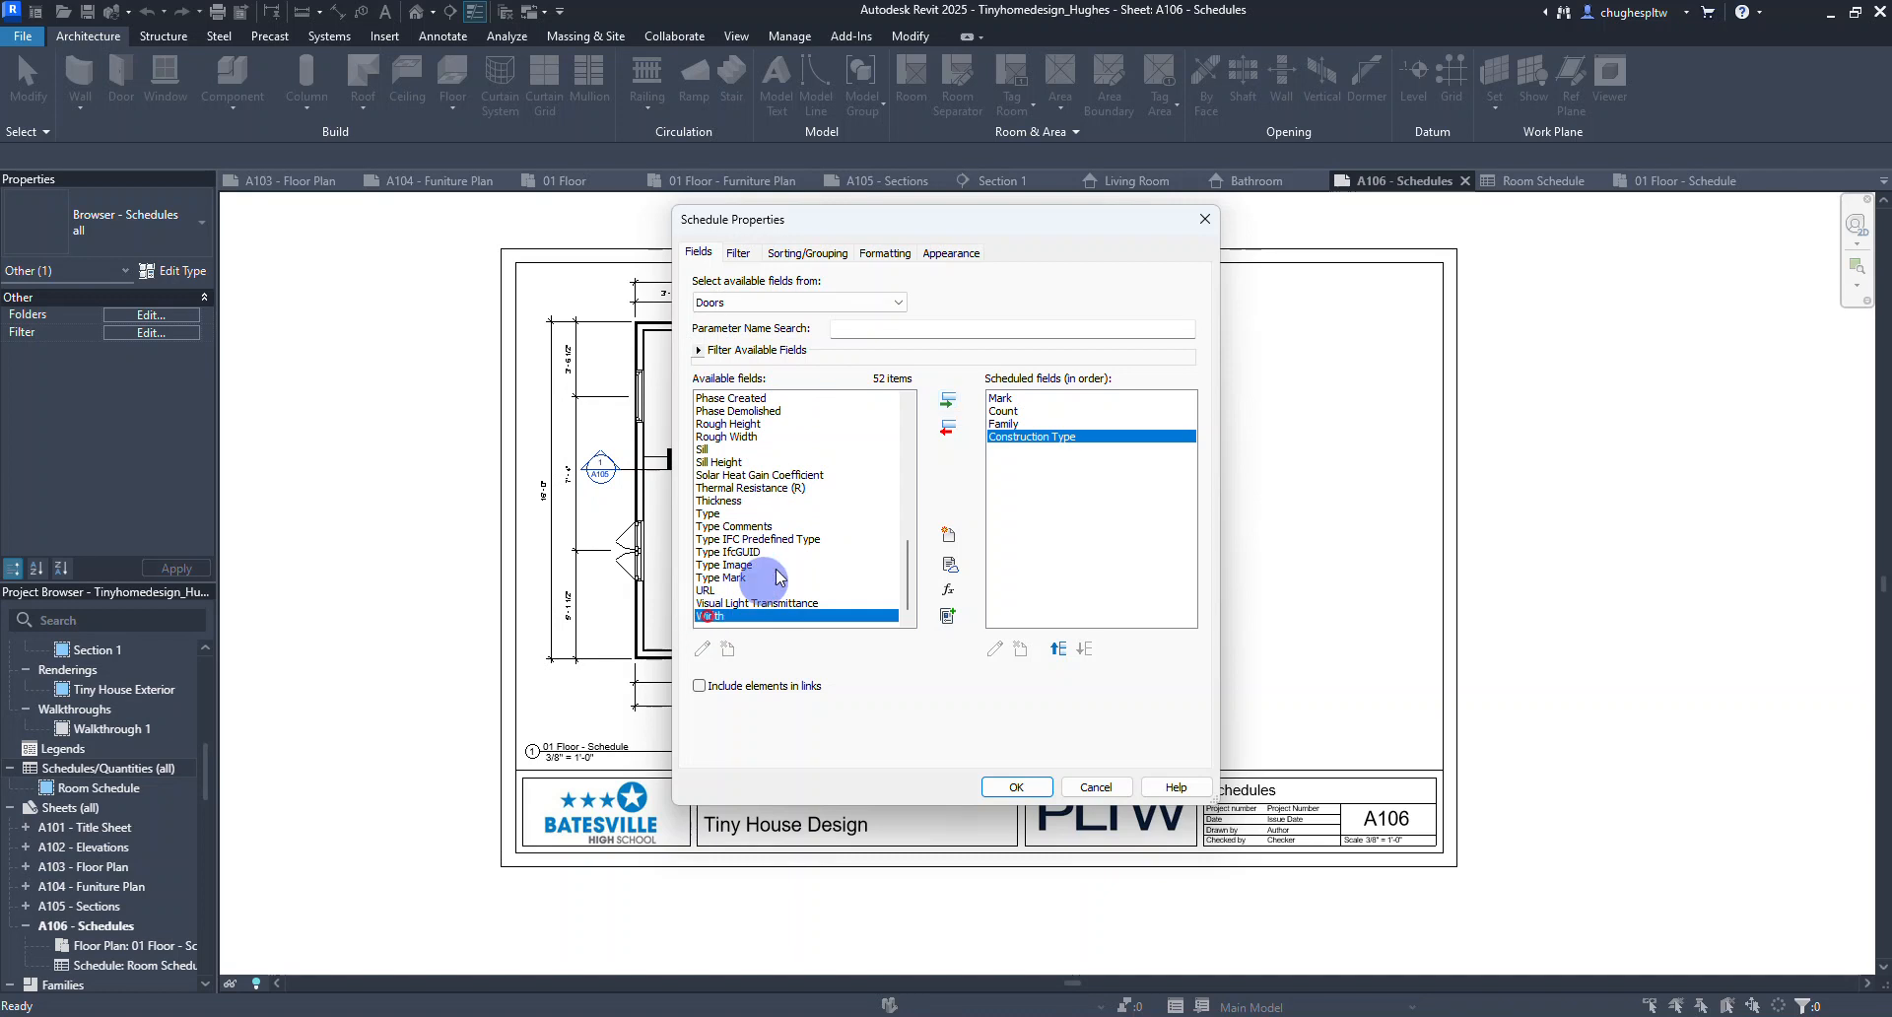
pyautogui.click(947, 400)
pyautogui.scroll(3, 794, 513)
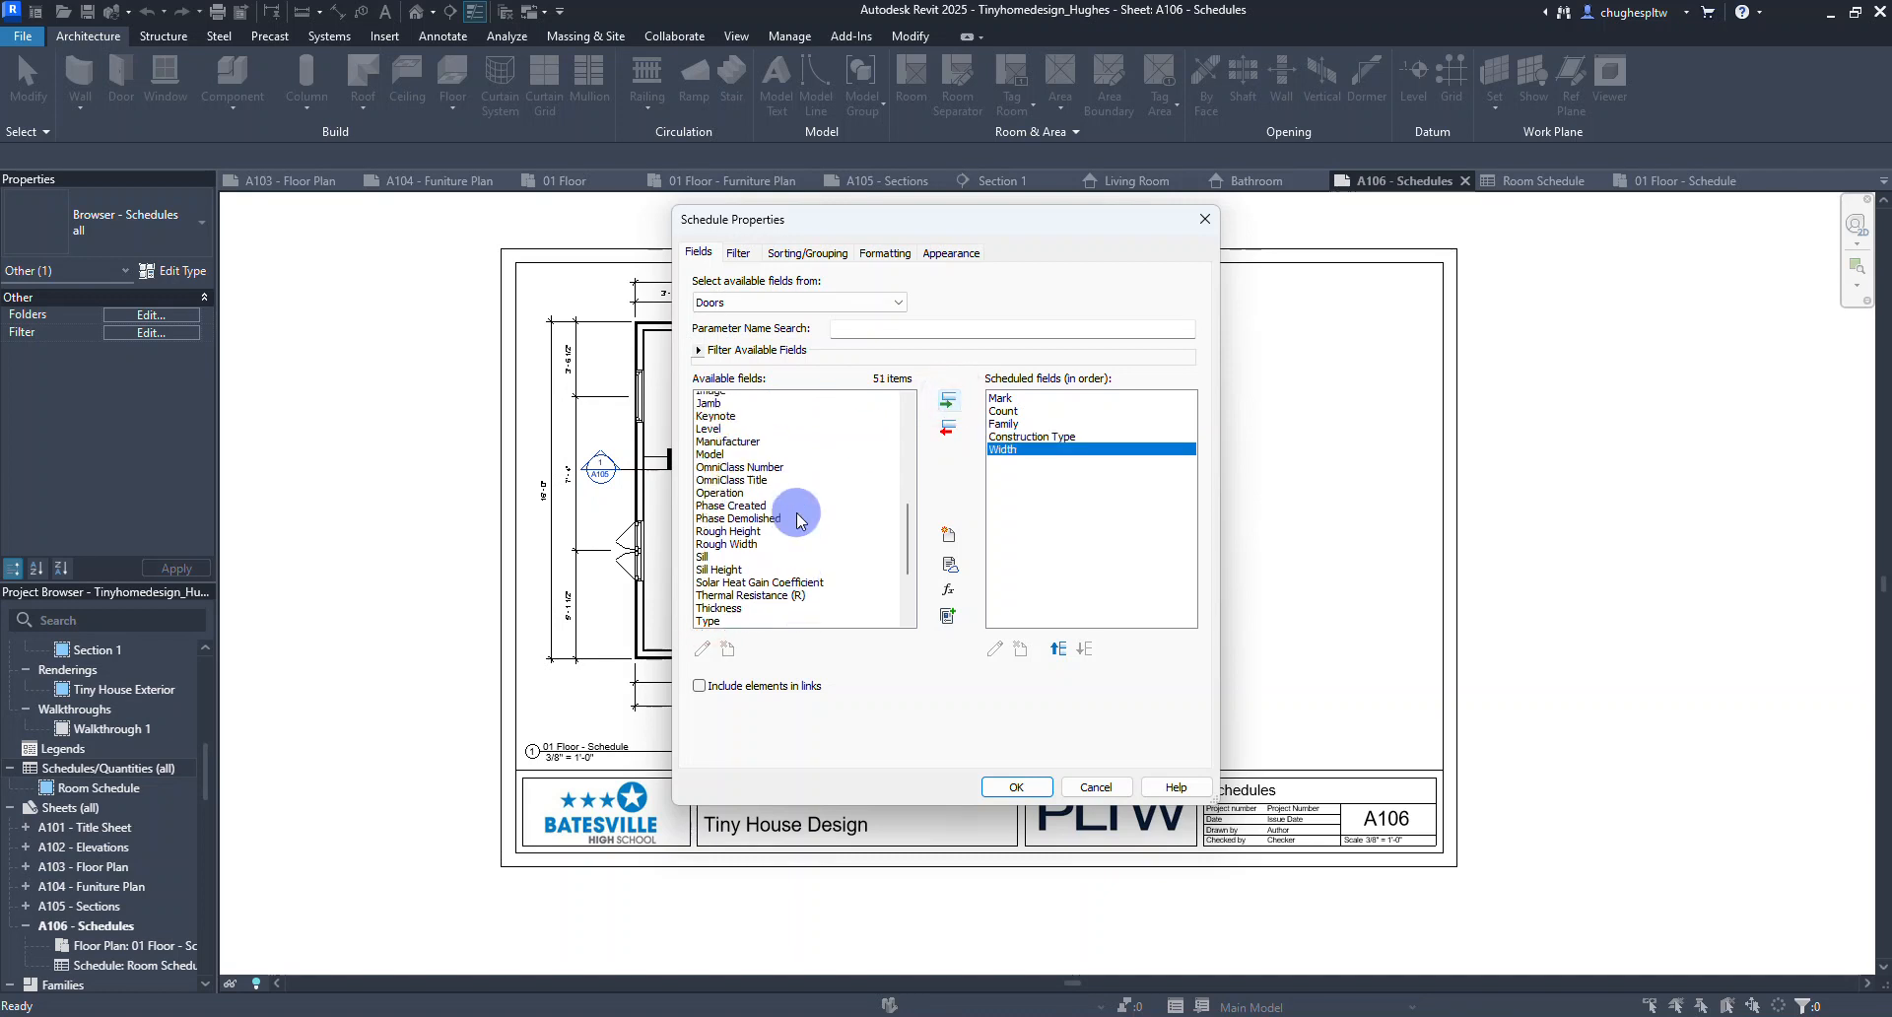
pyautogui.scroll(1, 789, 507)
pyautogui.click(724, 449)
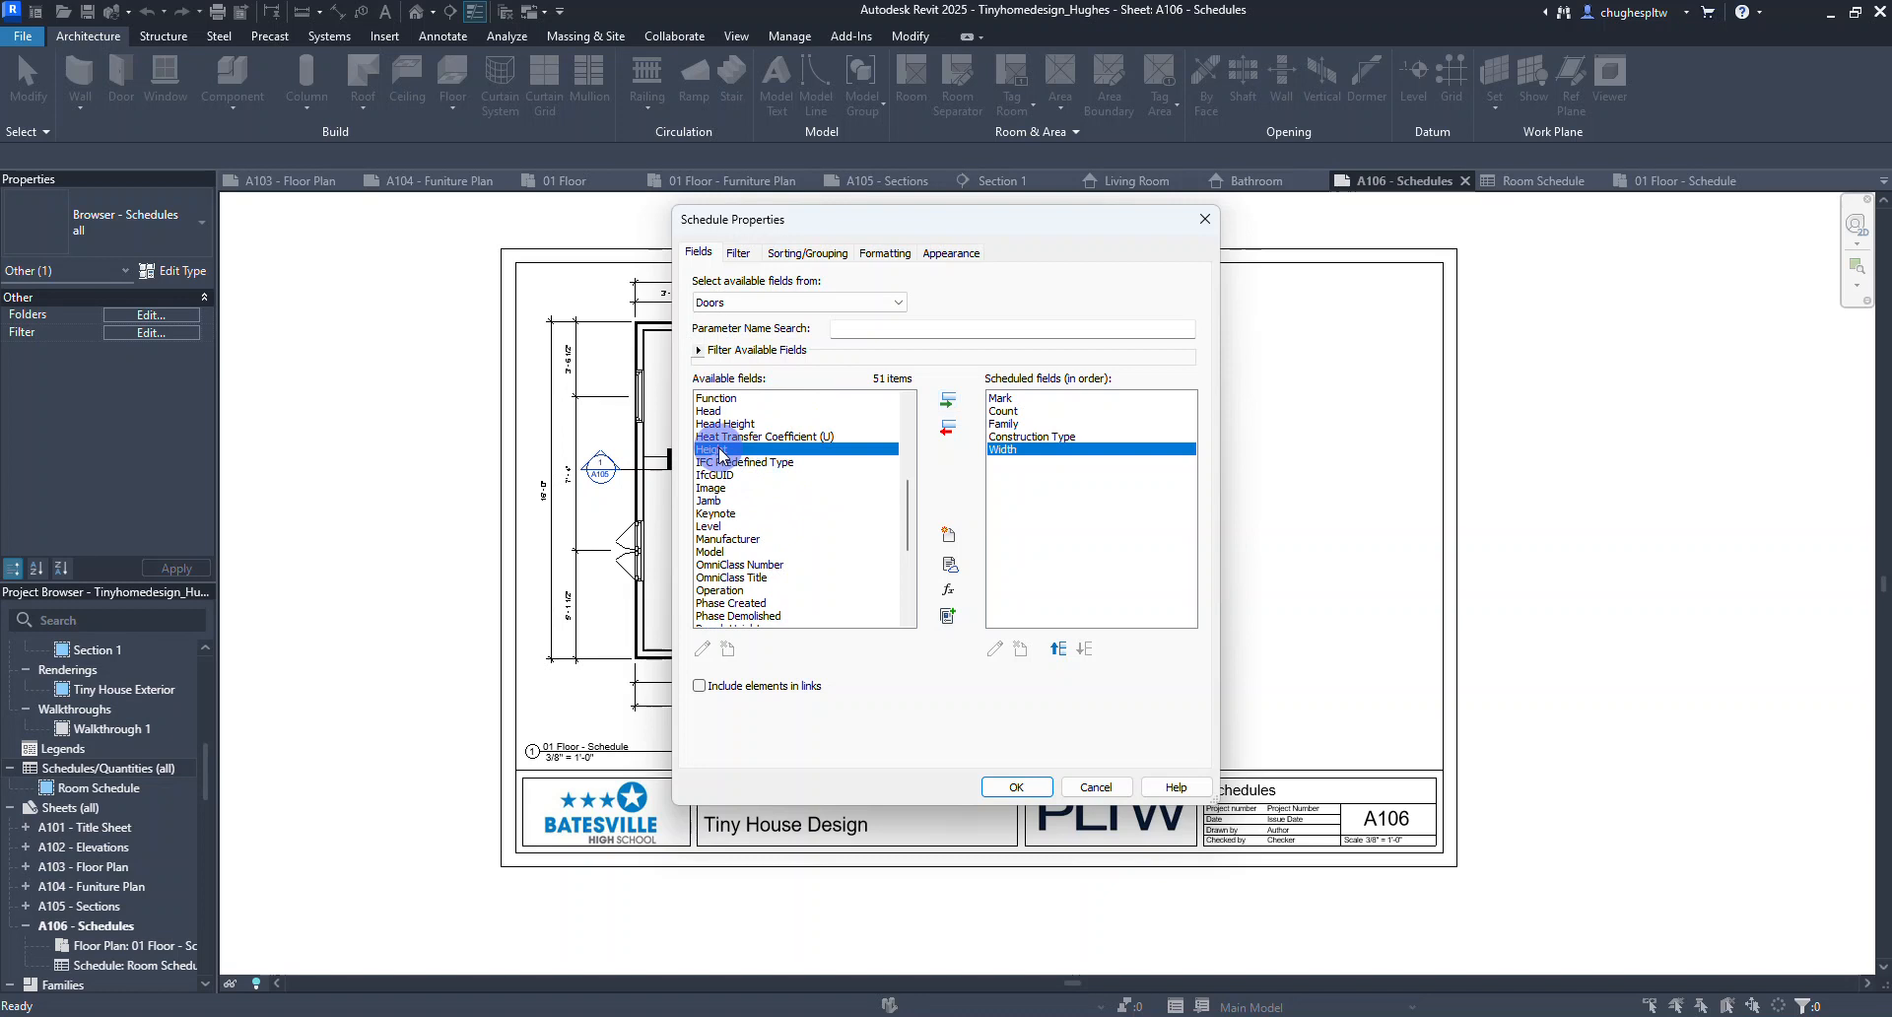
pyautogui.click(947, 401)
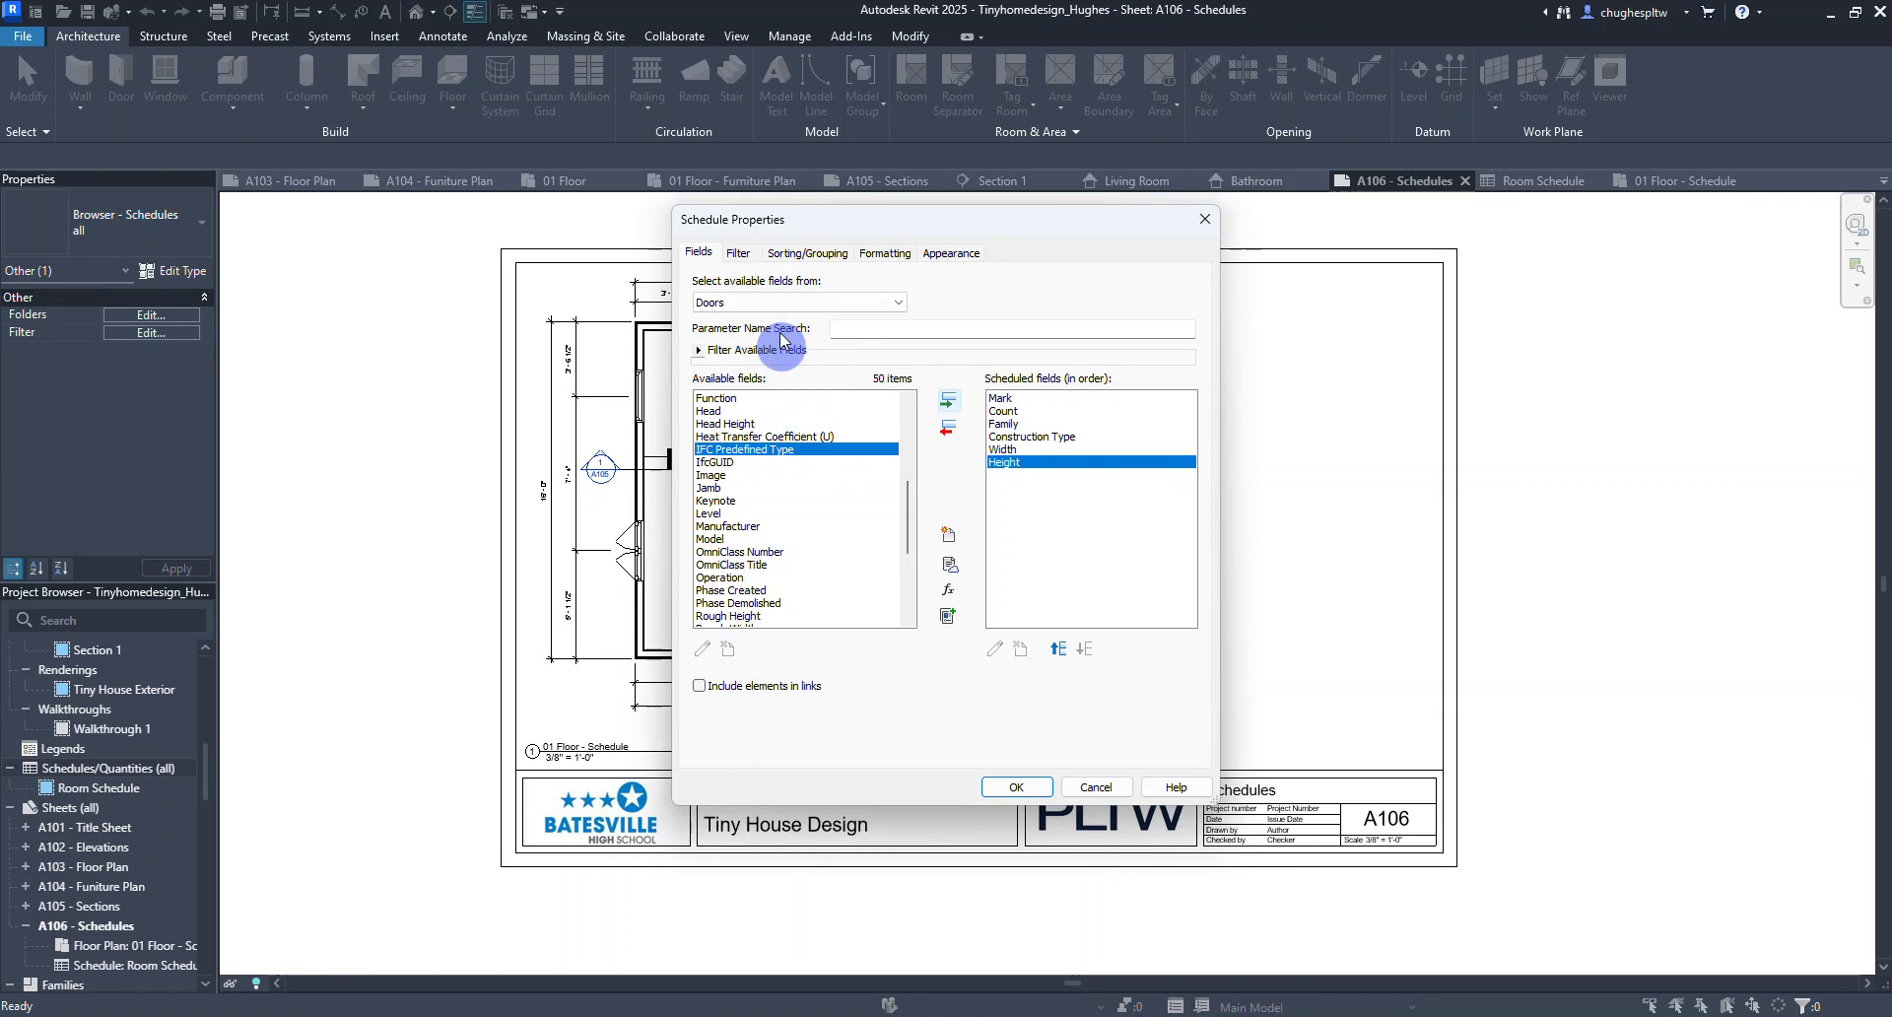
# Sort the door schedule by Mark in ascending order and include grand totals with title, count, and totals.
pyautogui.click(796, 255)
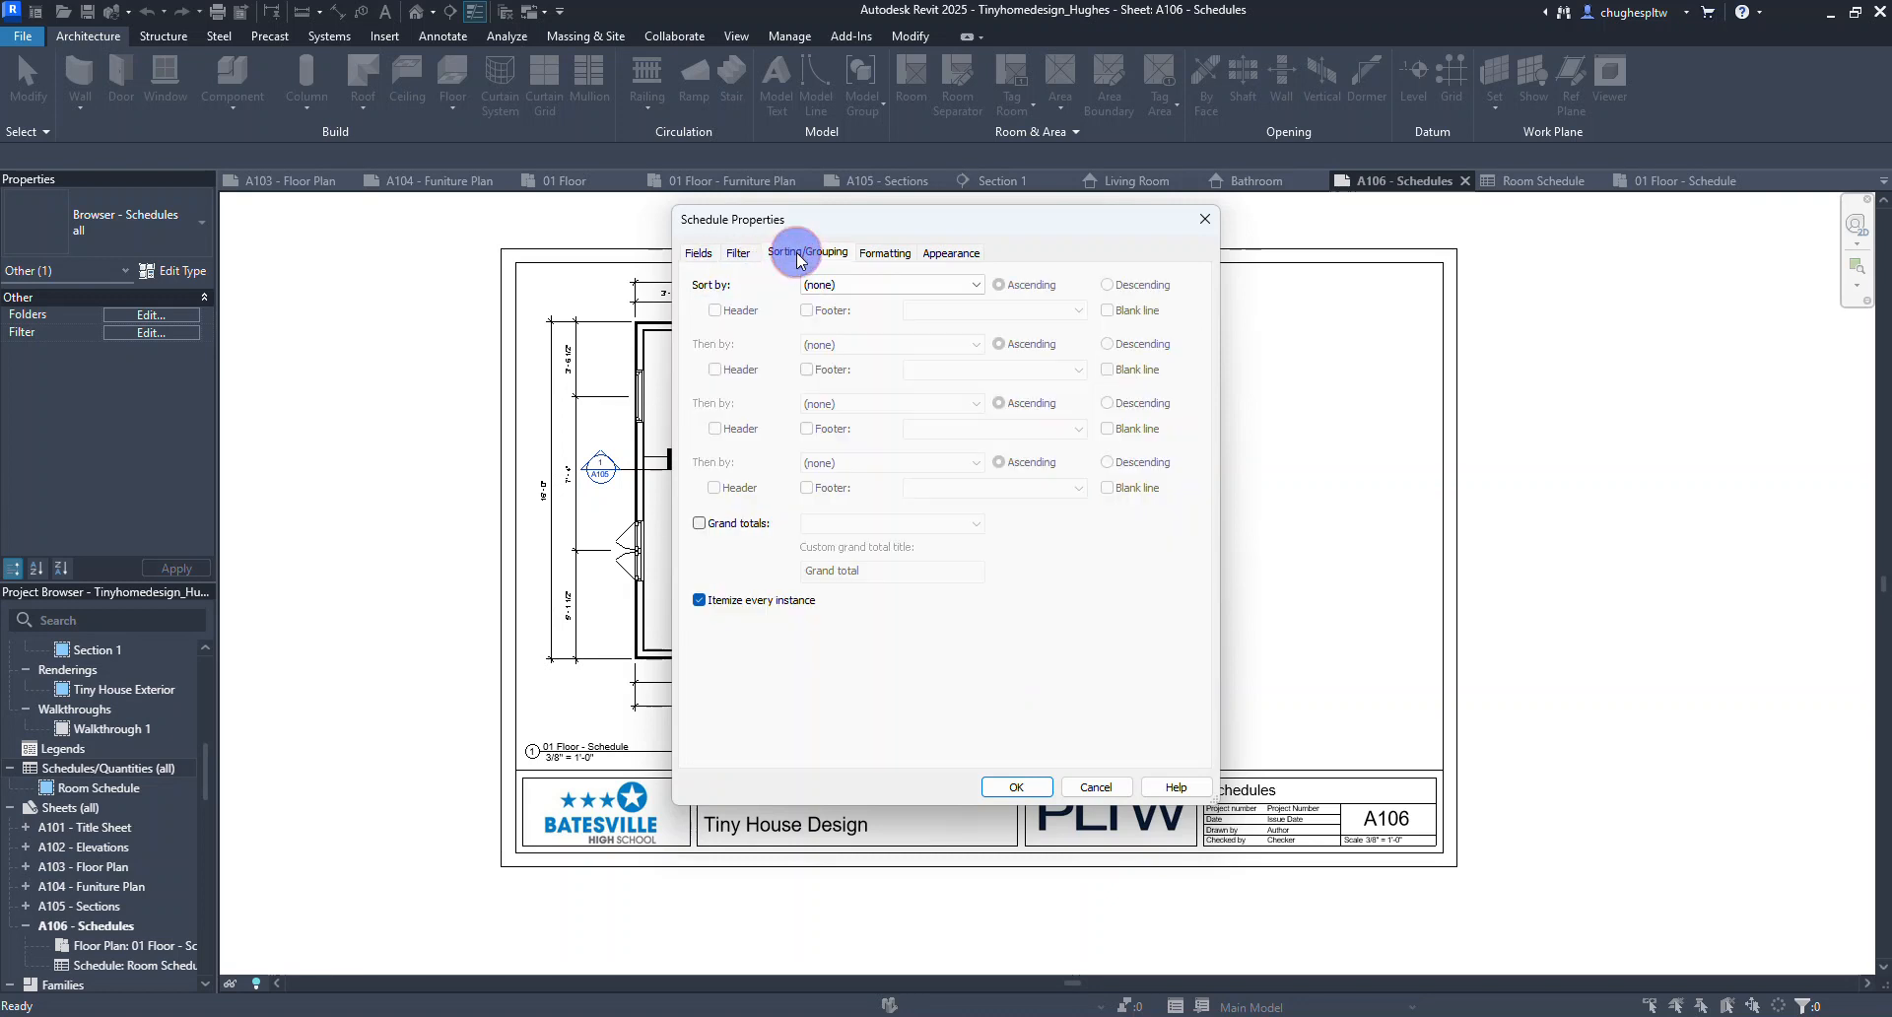
pyautogui.click(859, 287)
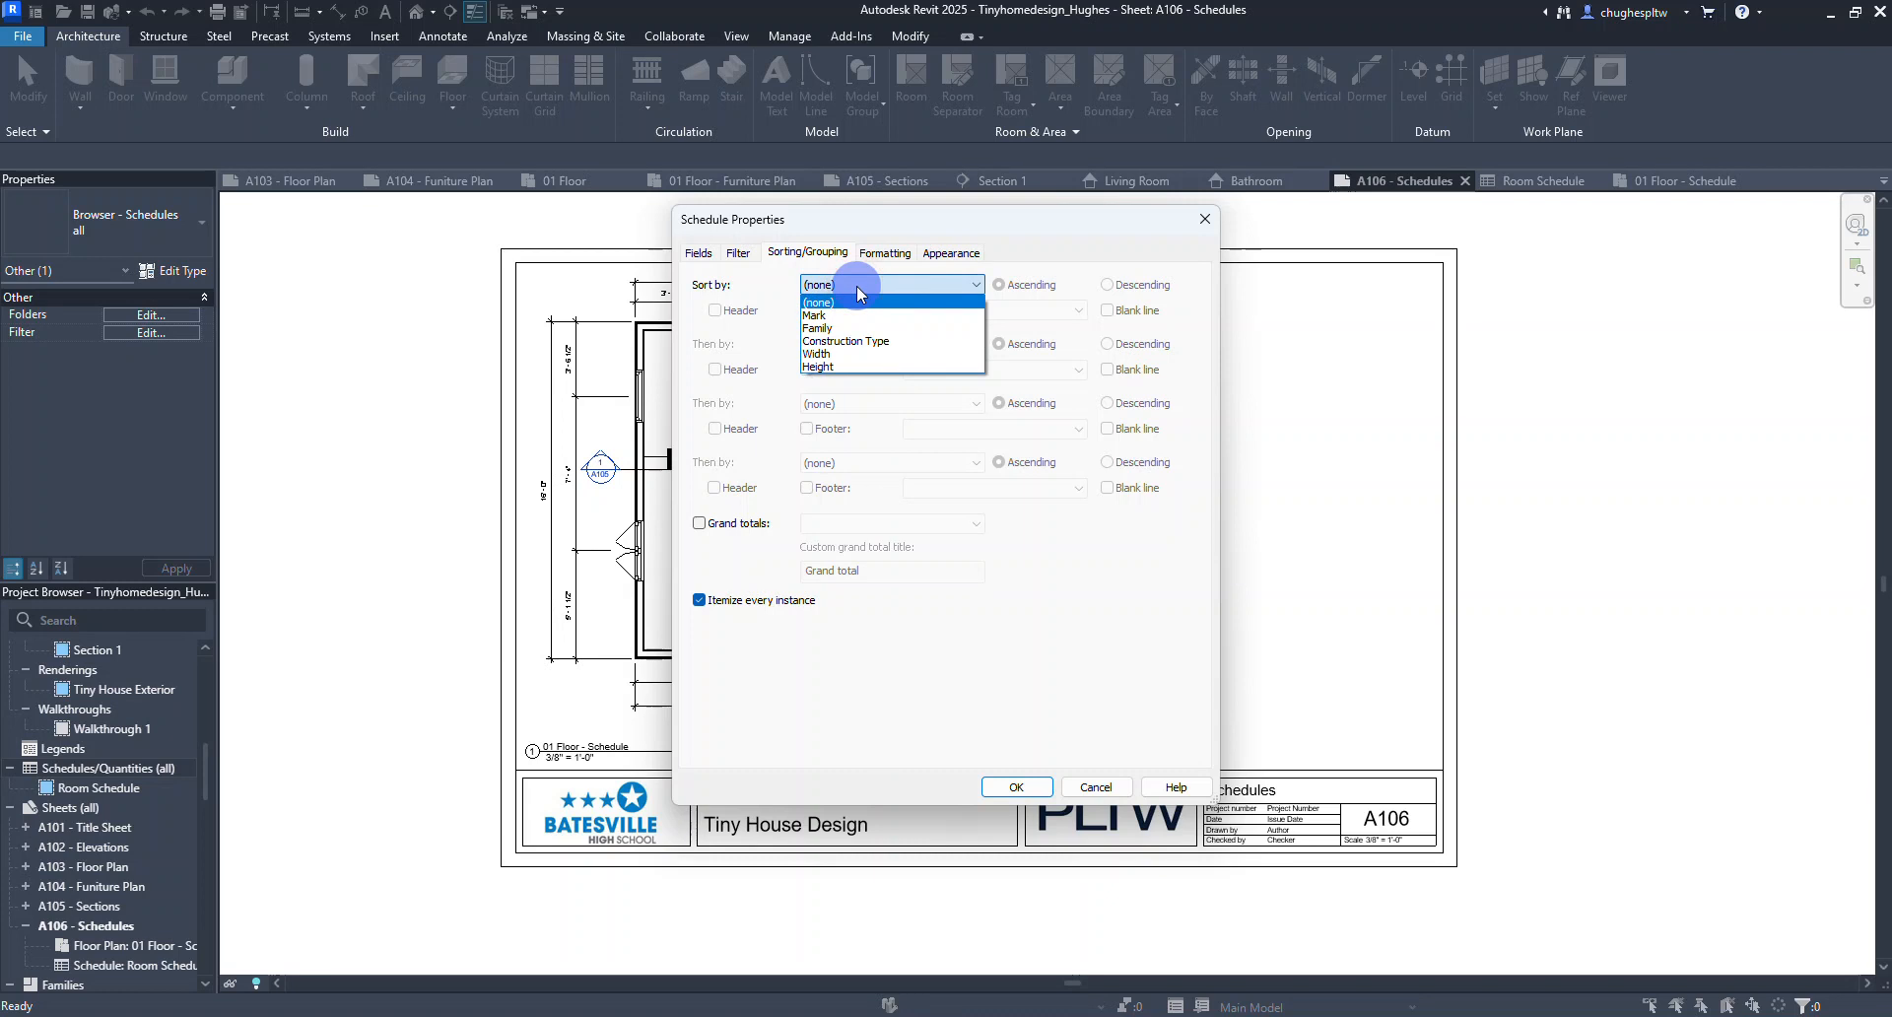
pyautogui.click(857, 314)
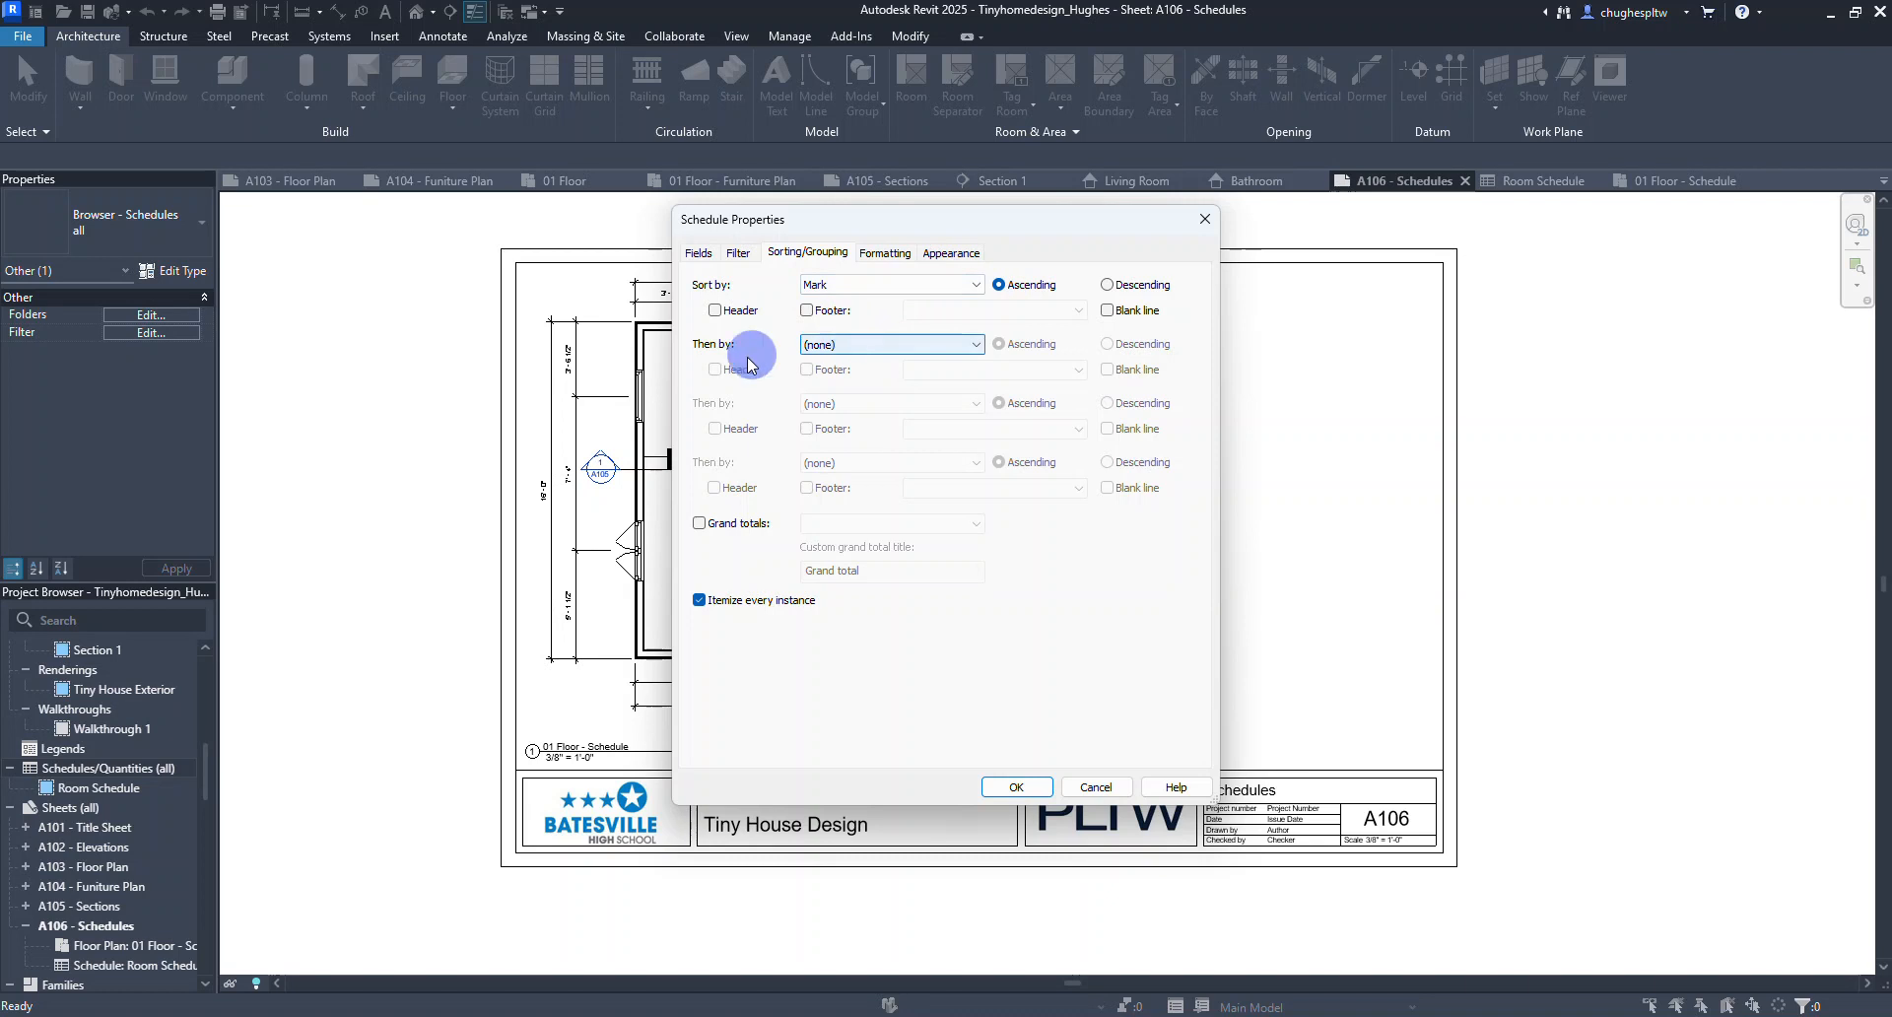
pyautogui.click(699, 525)
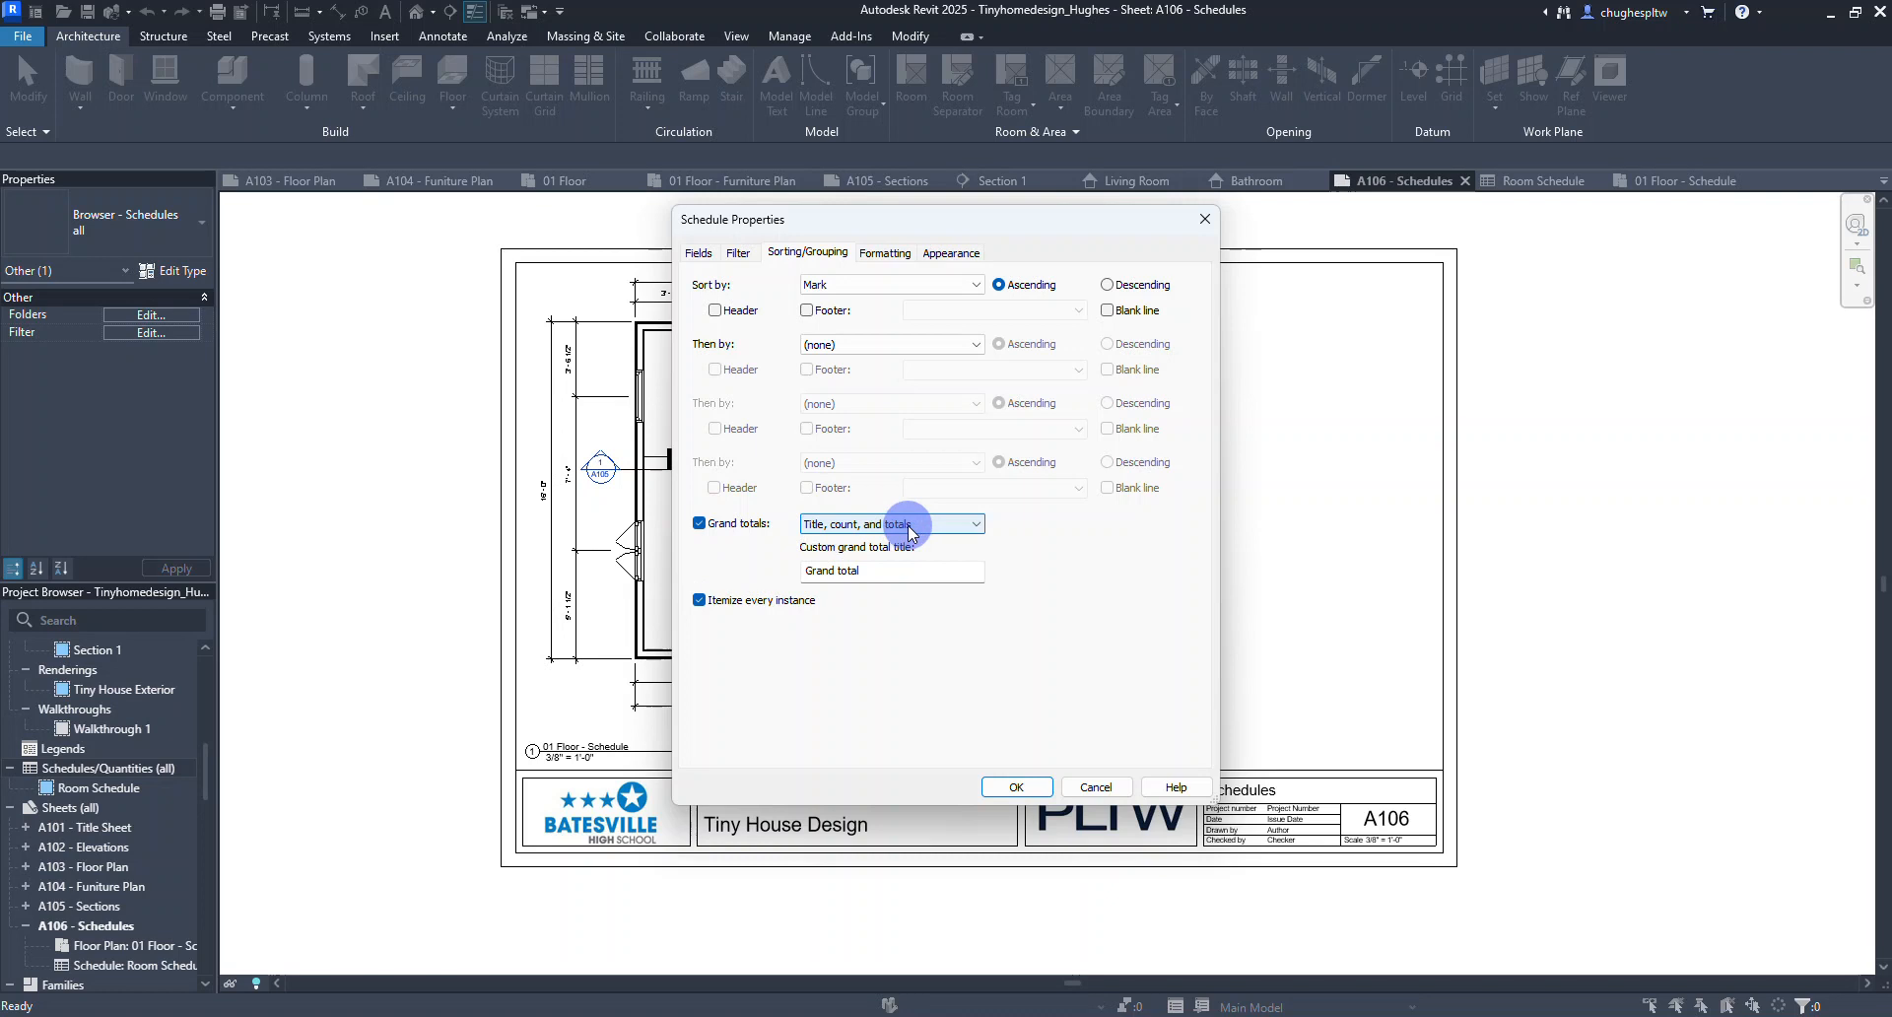
# Set the Count field to Calculate totals and create the door schedule.
pyautogui.click(878, 255)
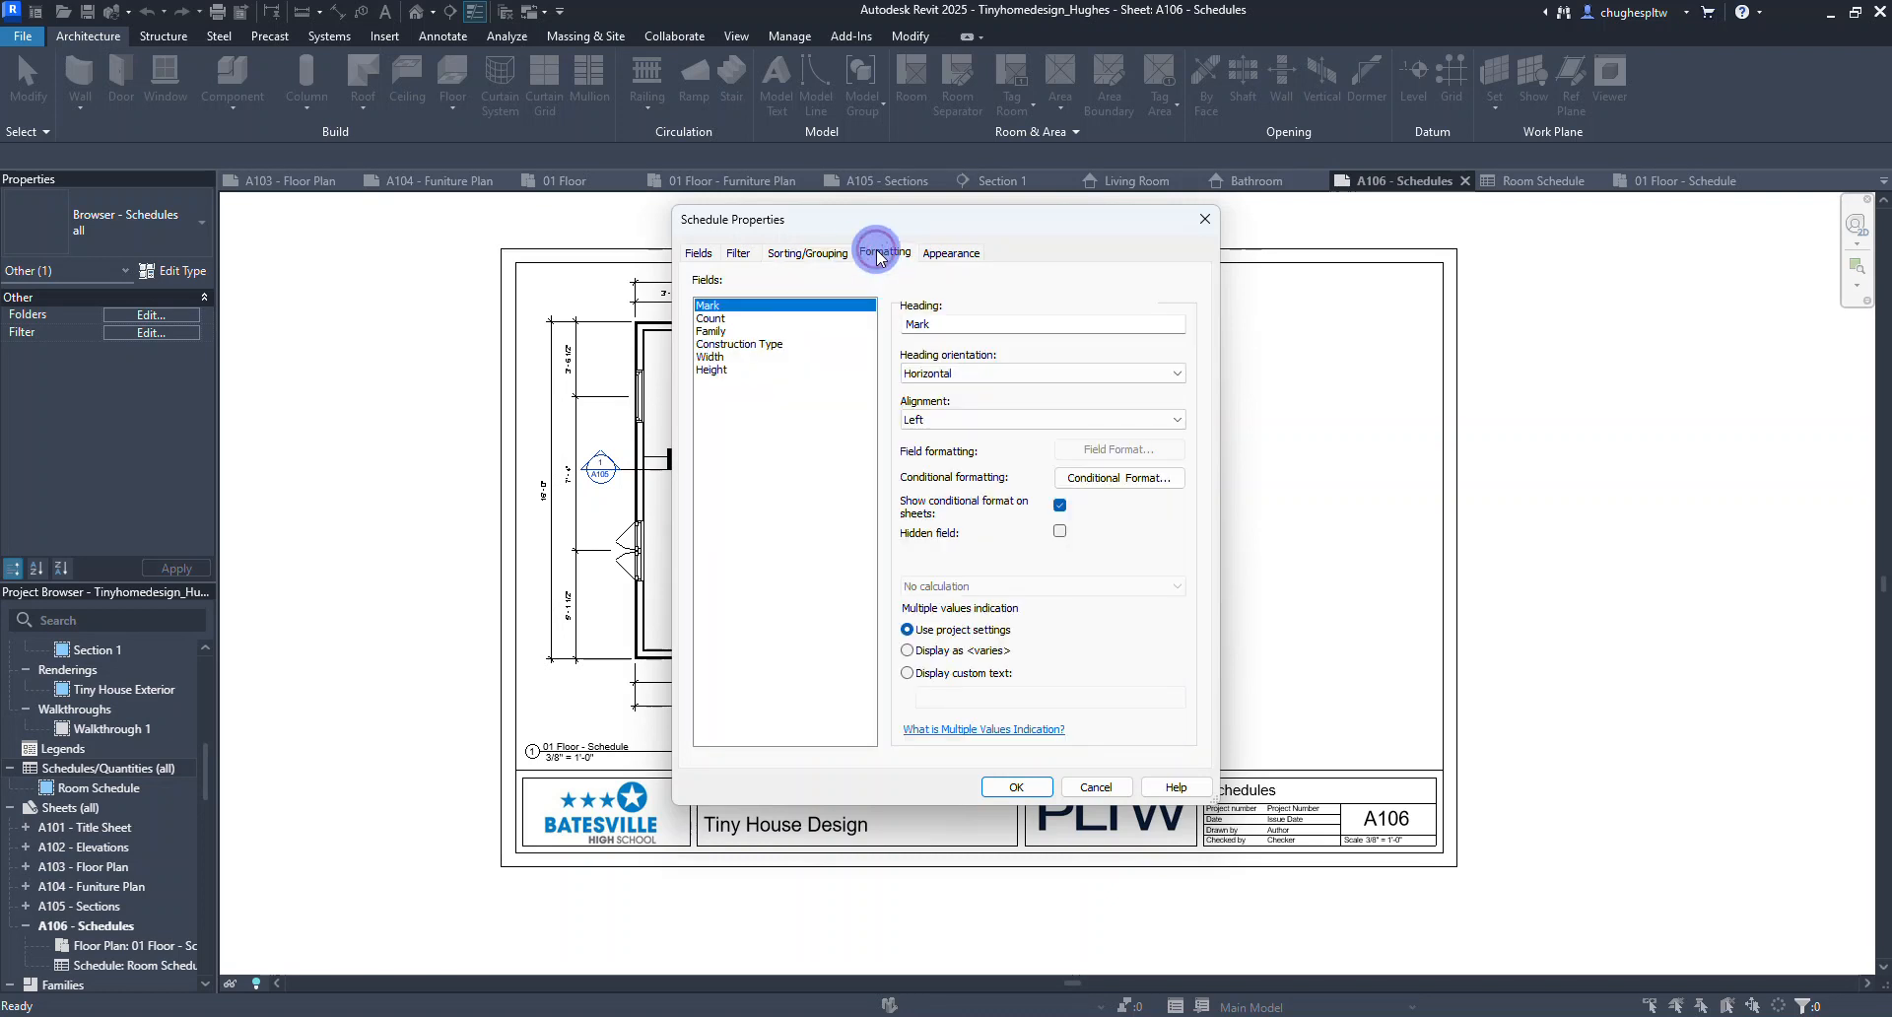
pyautogui.click(720, 320)
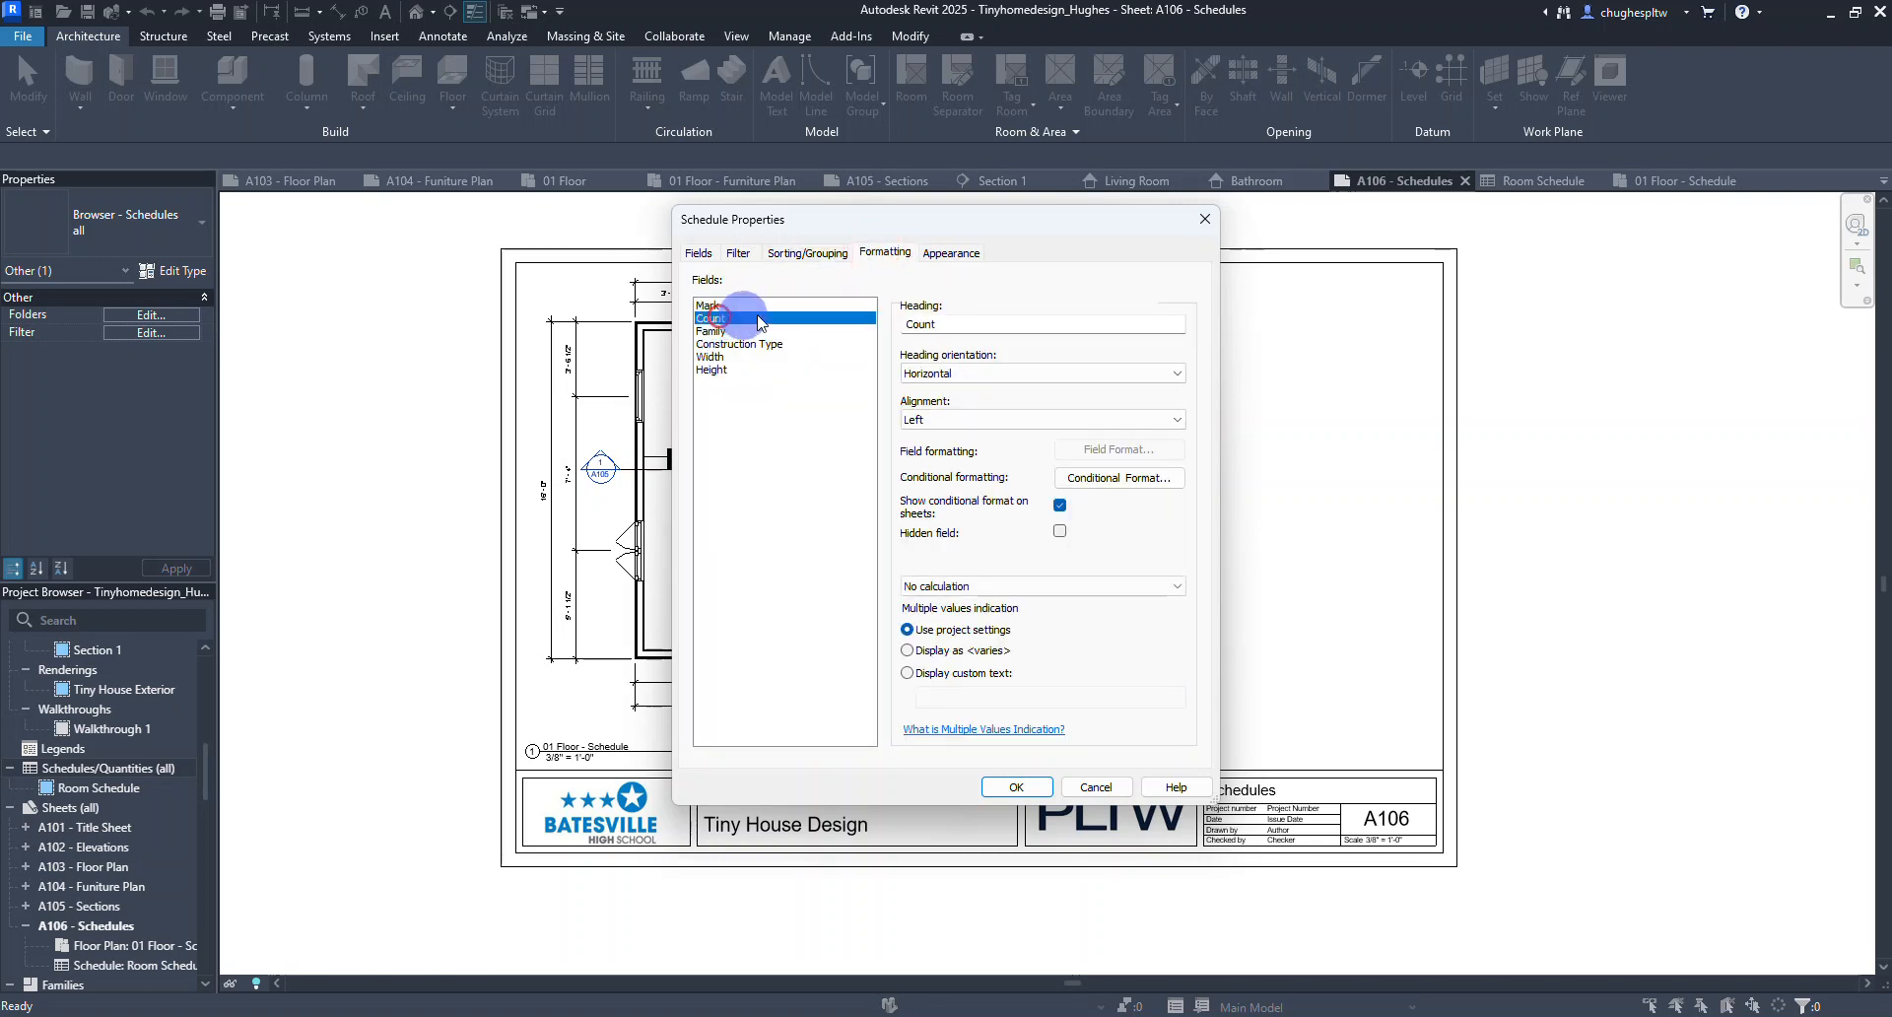
pyautogui.click(986, 586)
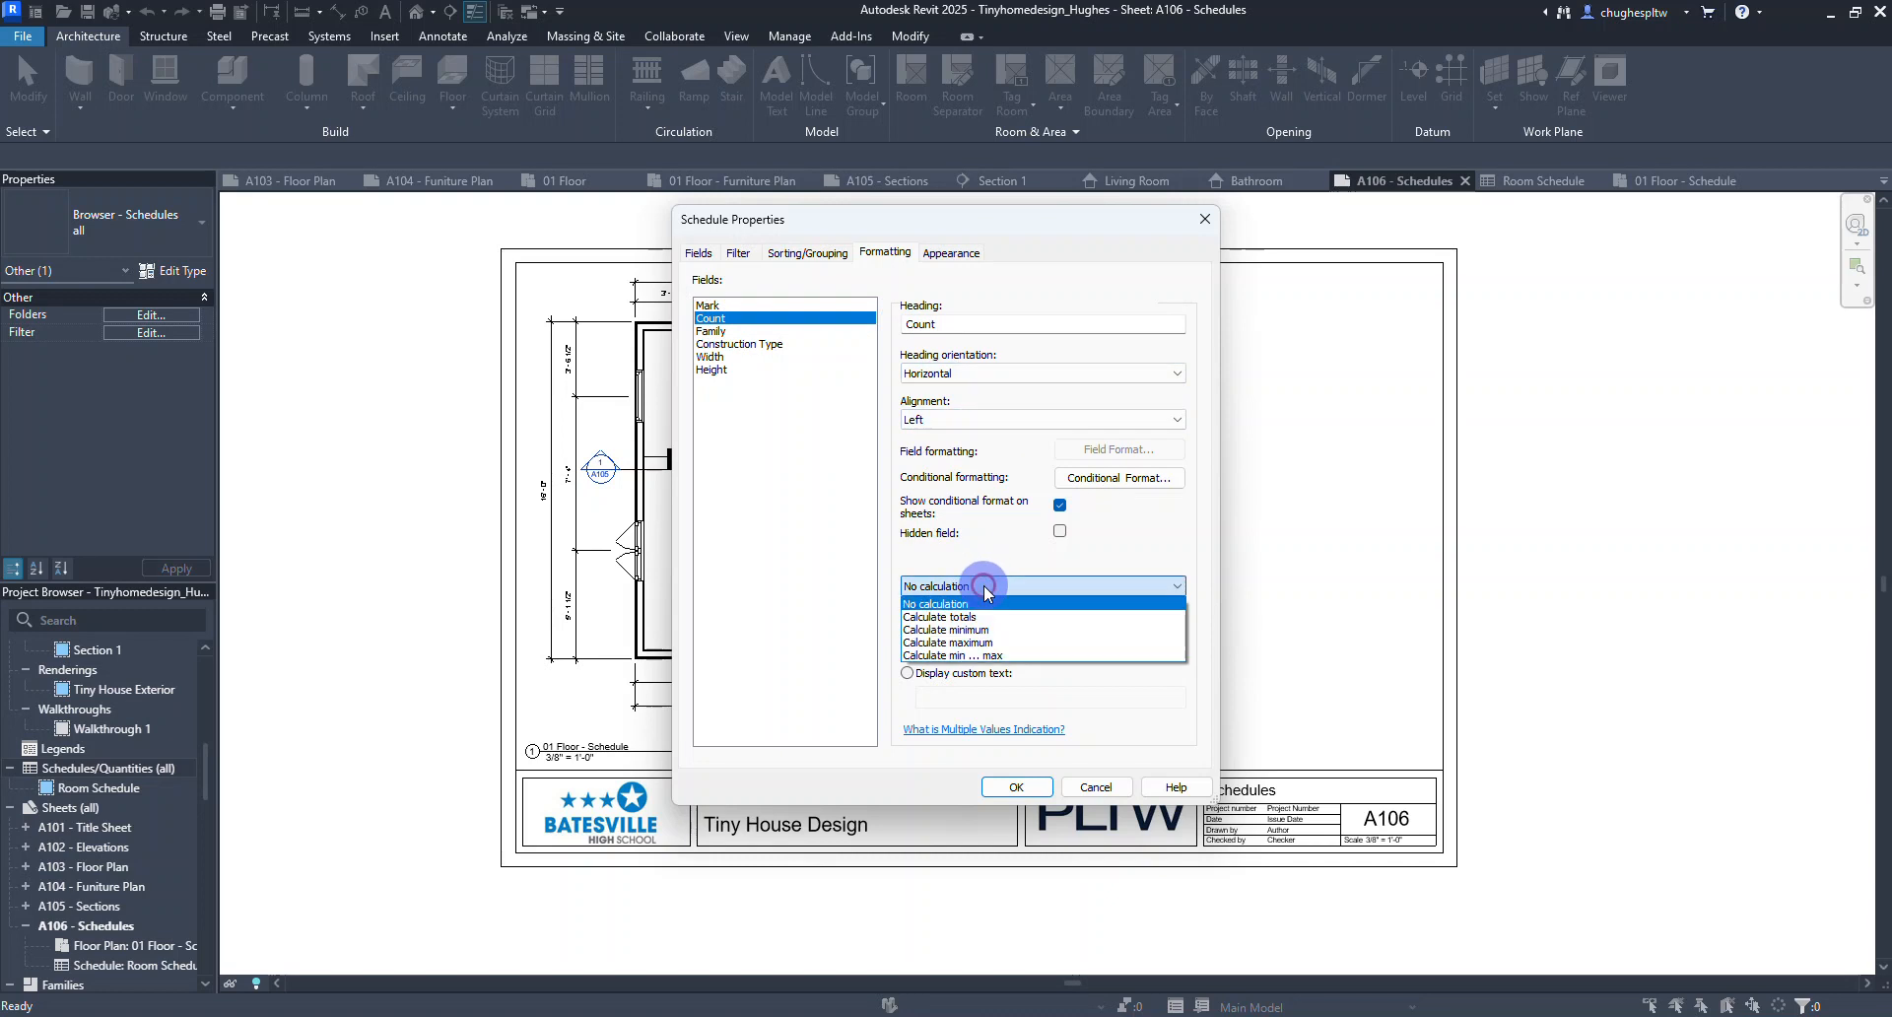
pyautogui.click(995, 618)
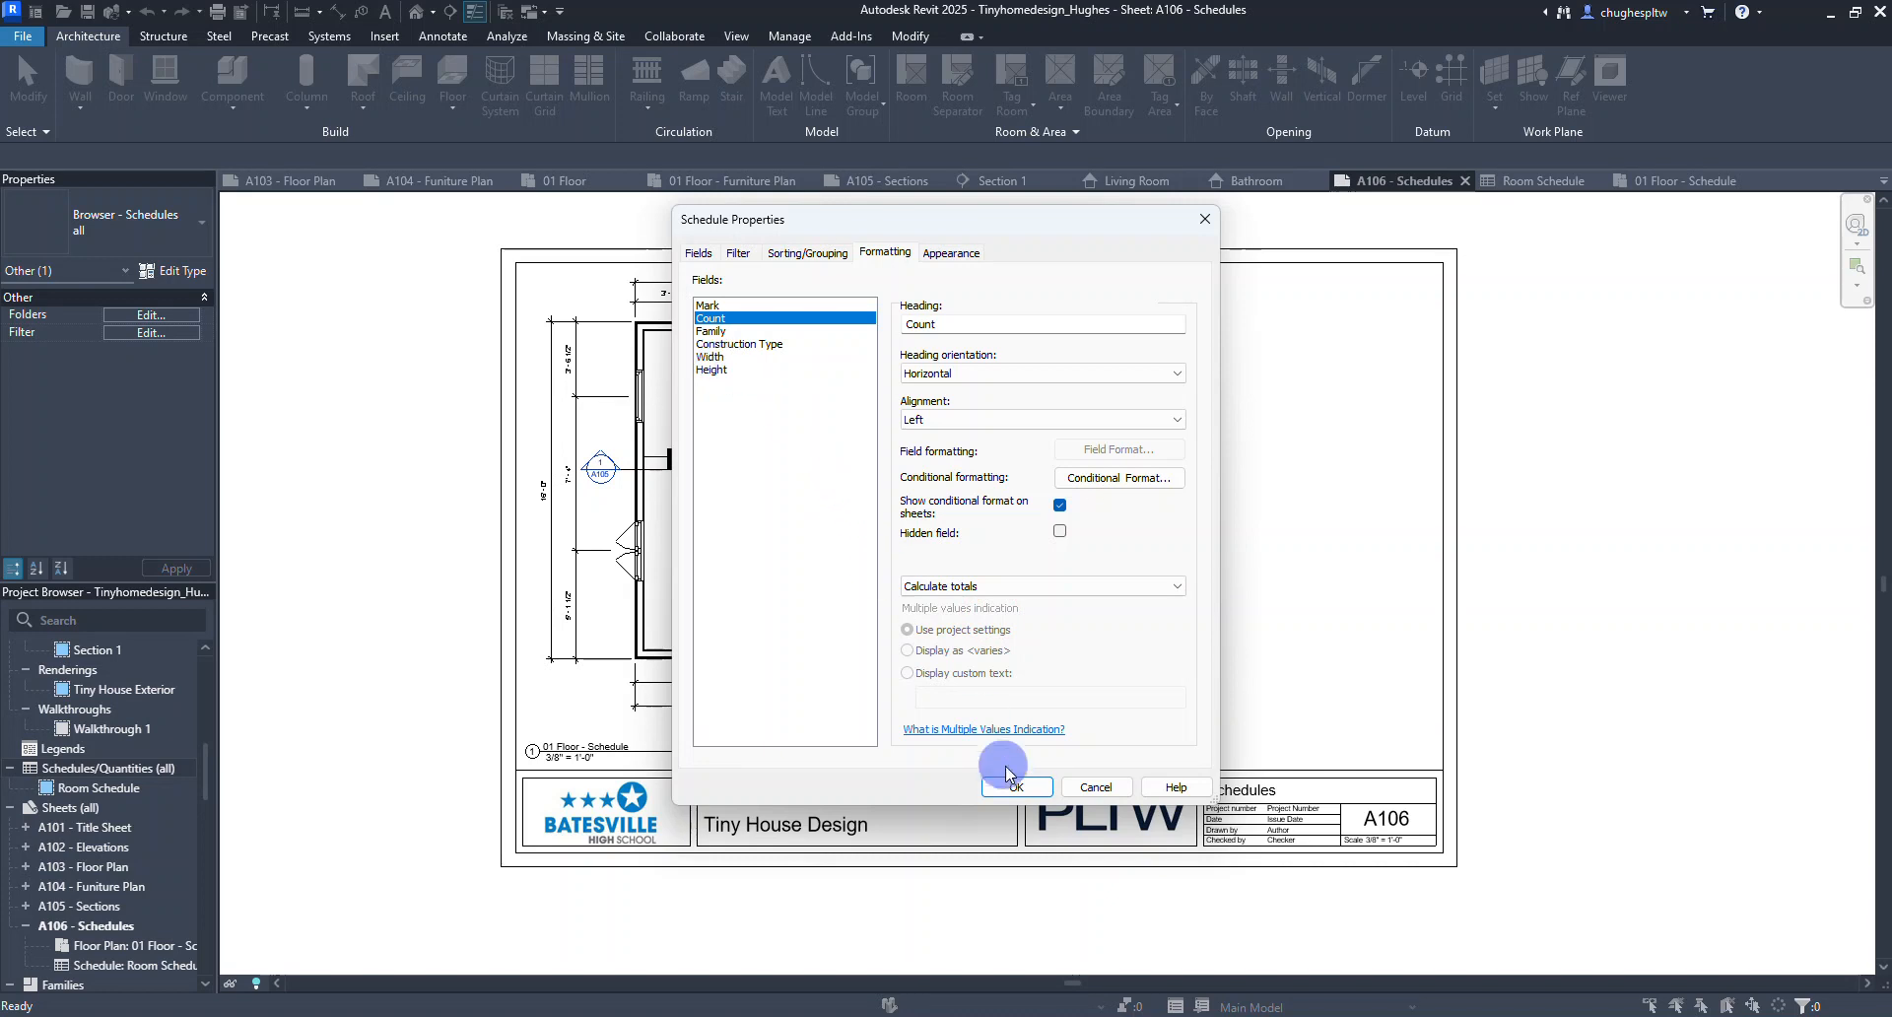
pyautogui.click(1017, 787)
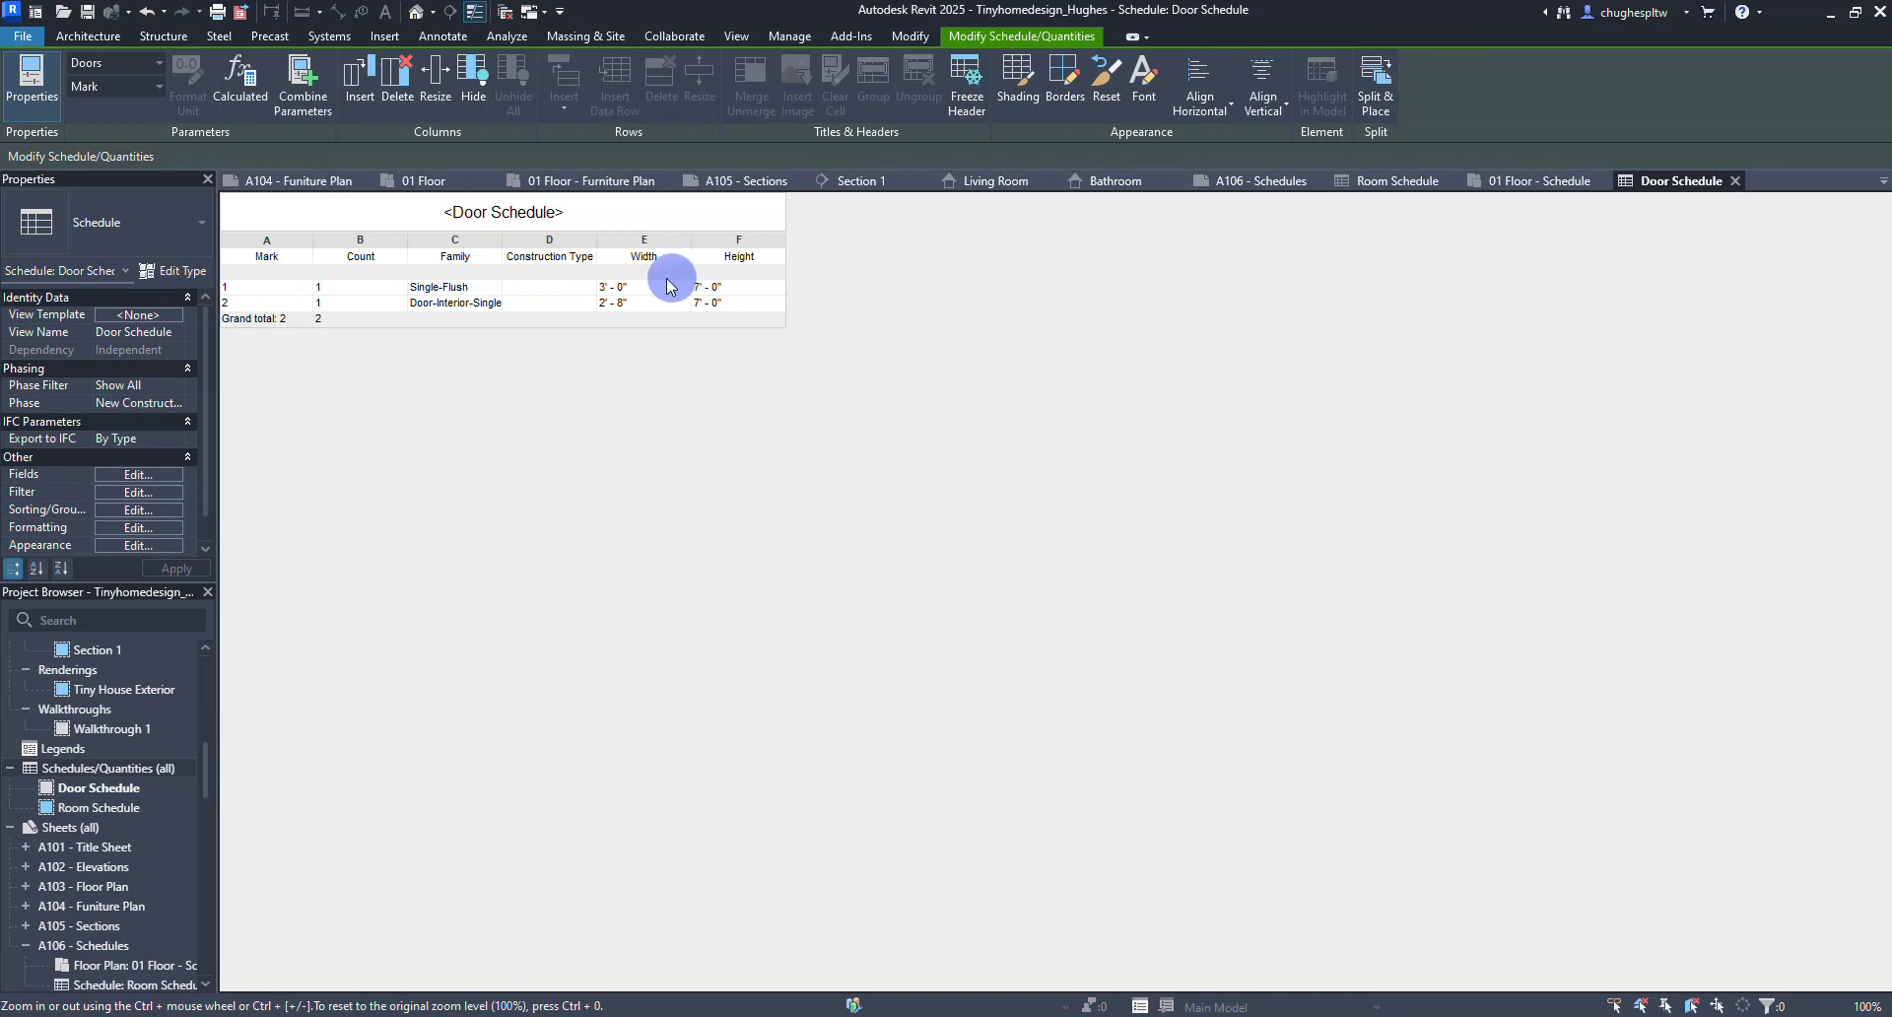
# Remove the Construction Type field from the door schedule.
pyautogui.click(126, 477)
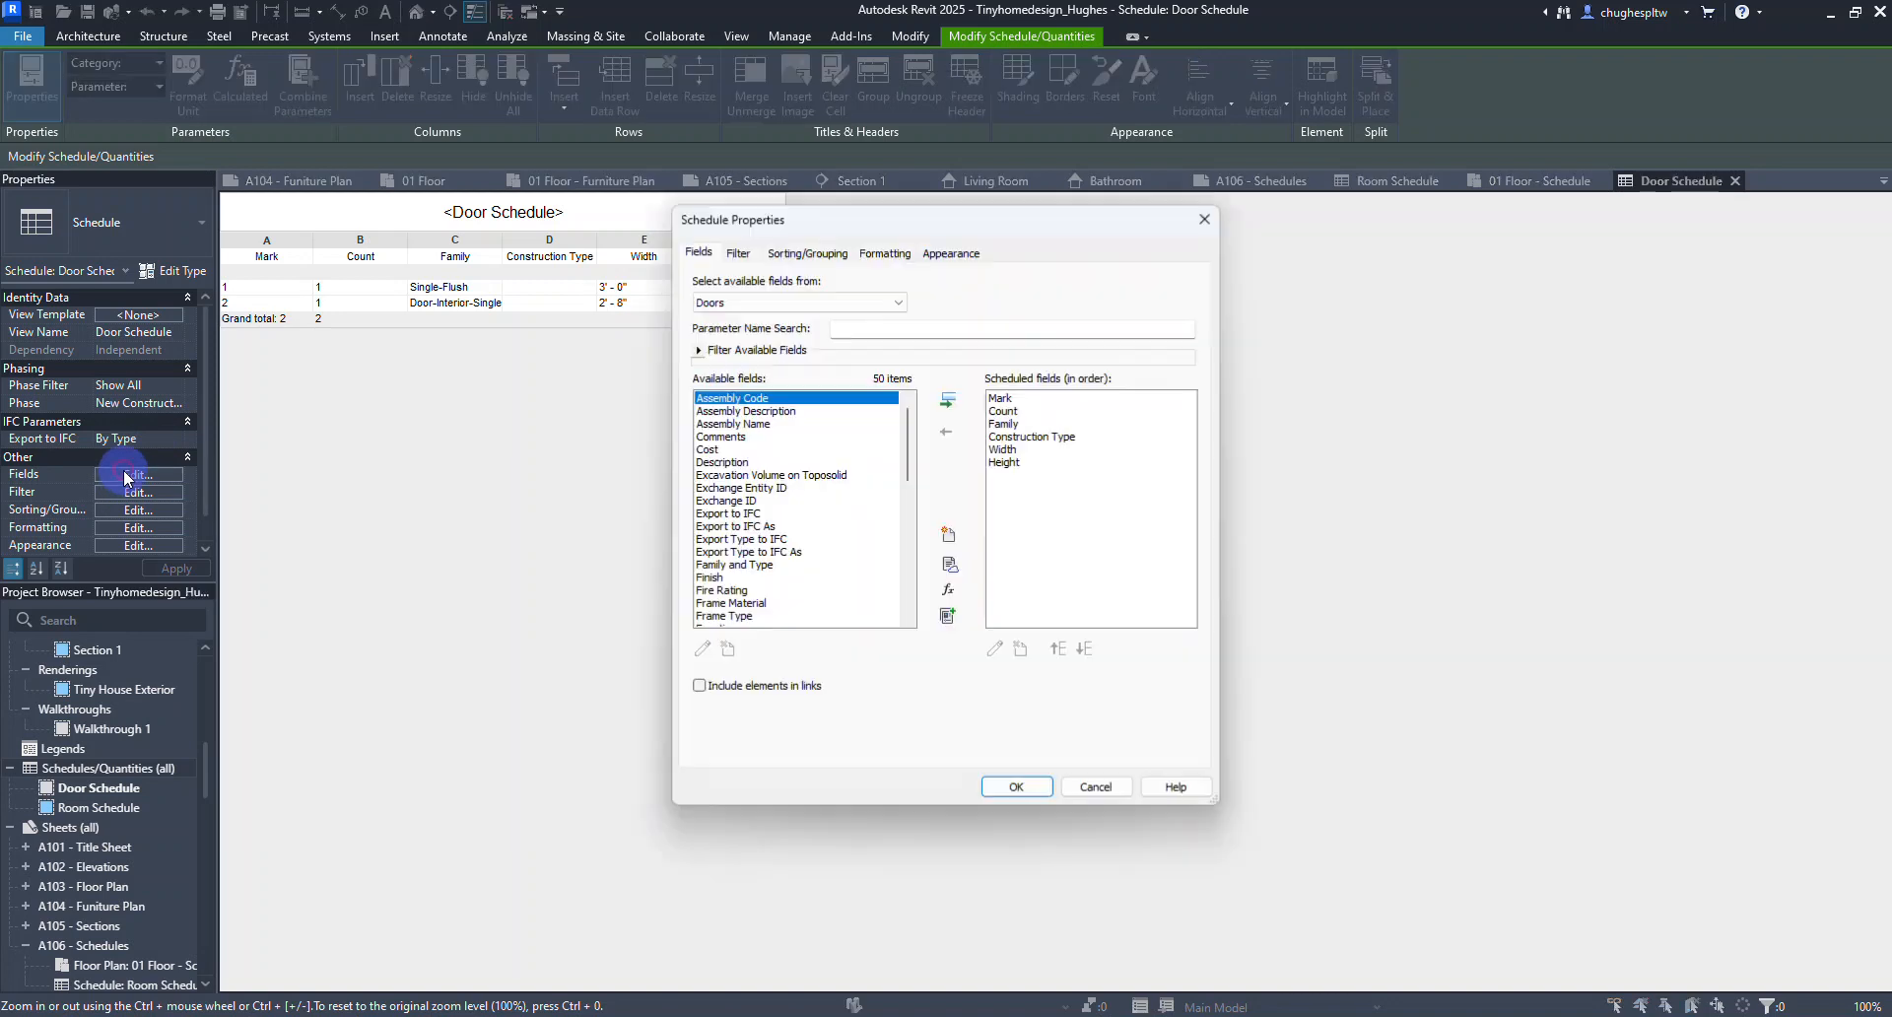
pyautogui.click(1024, 438)
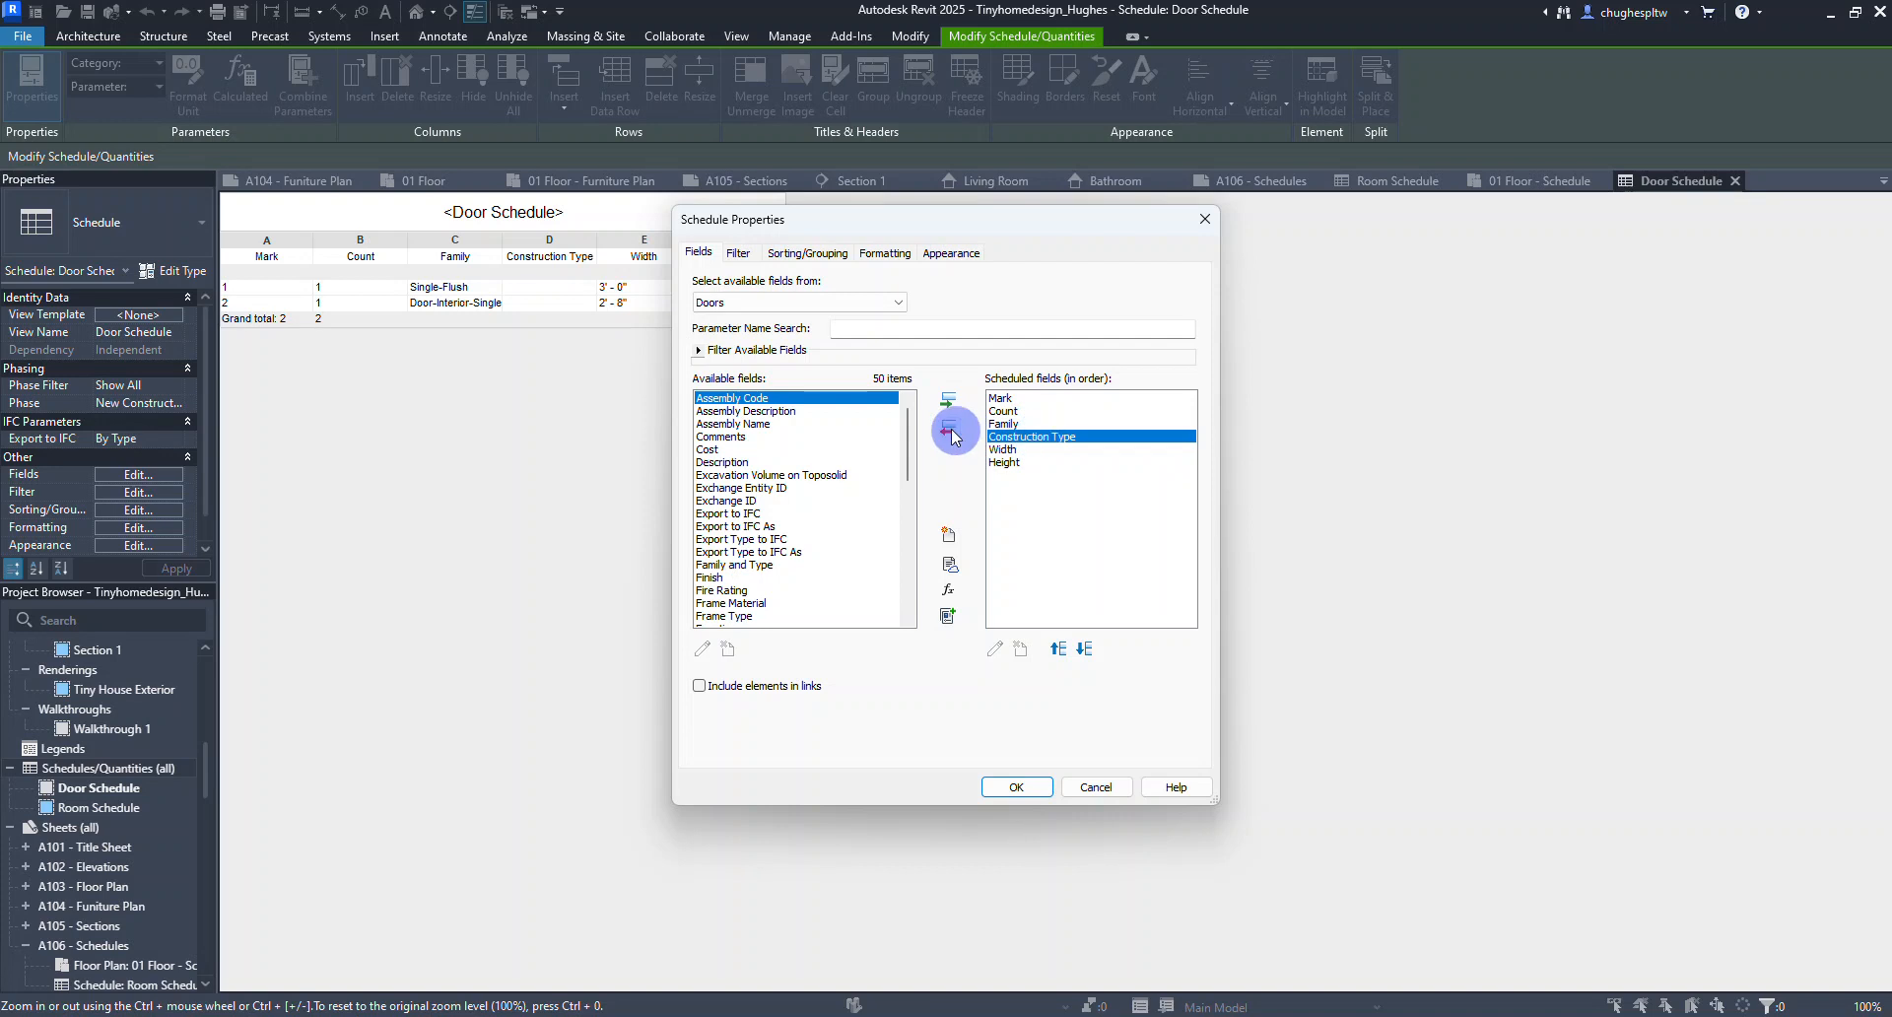
pyautogui.click(946, 430)
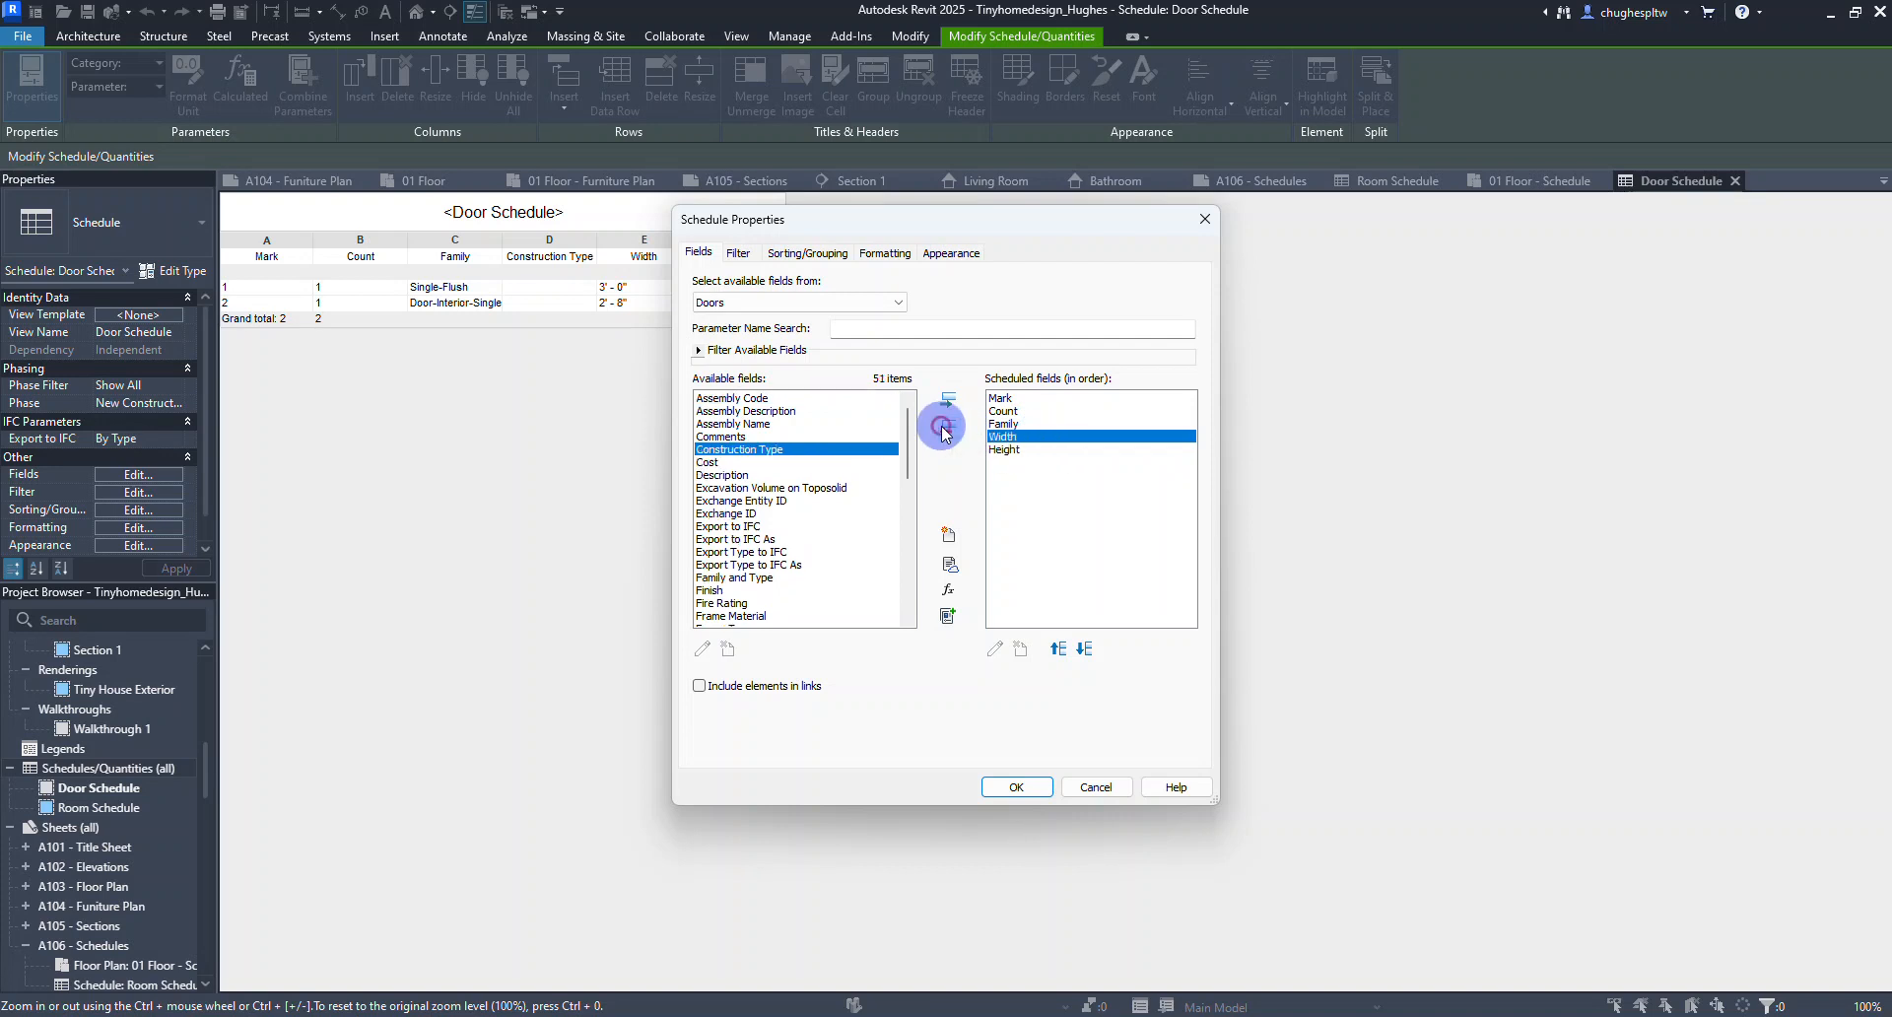
pyautogui.click(1016, 786)
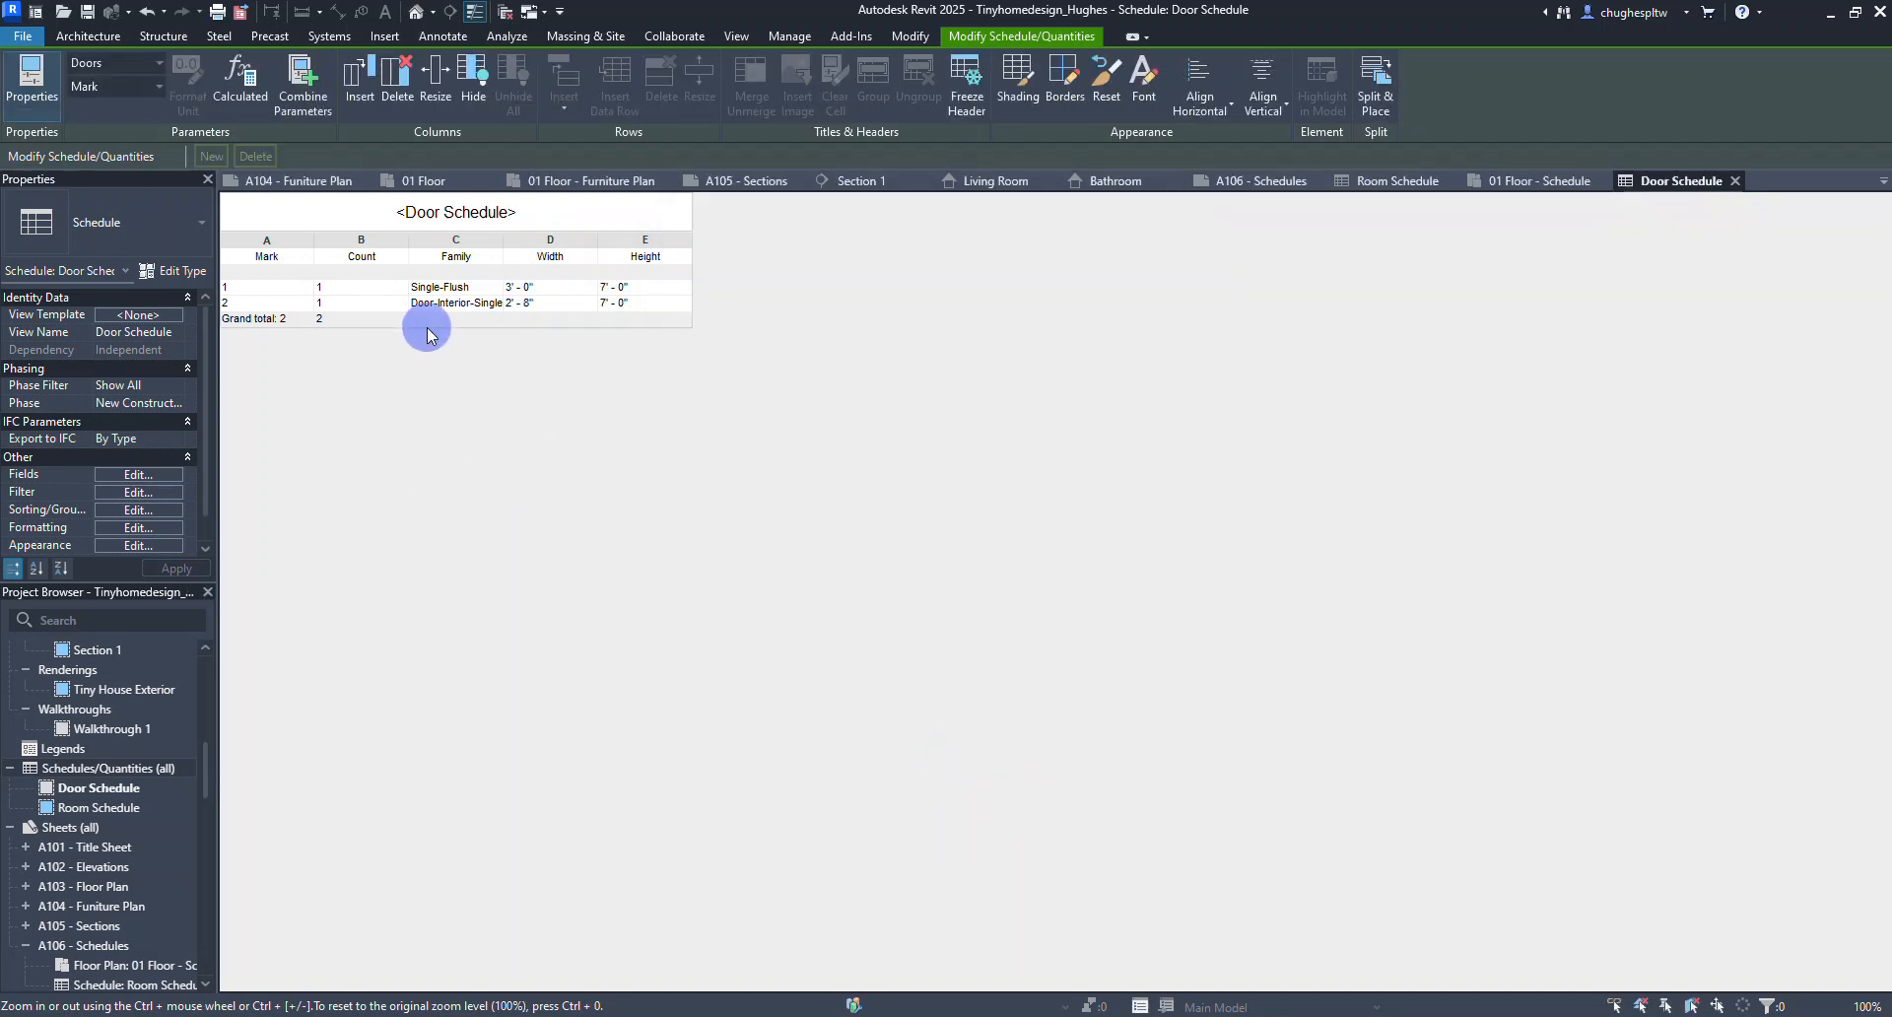
# Open the A106 - Schedules sheet and place the Door Schedule on it below the room schedule.
pyautogui.scroll(-3, 100, 806)
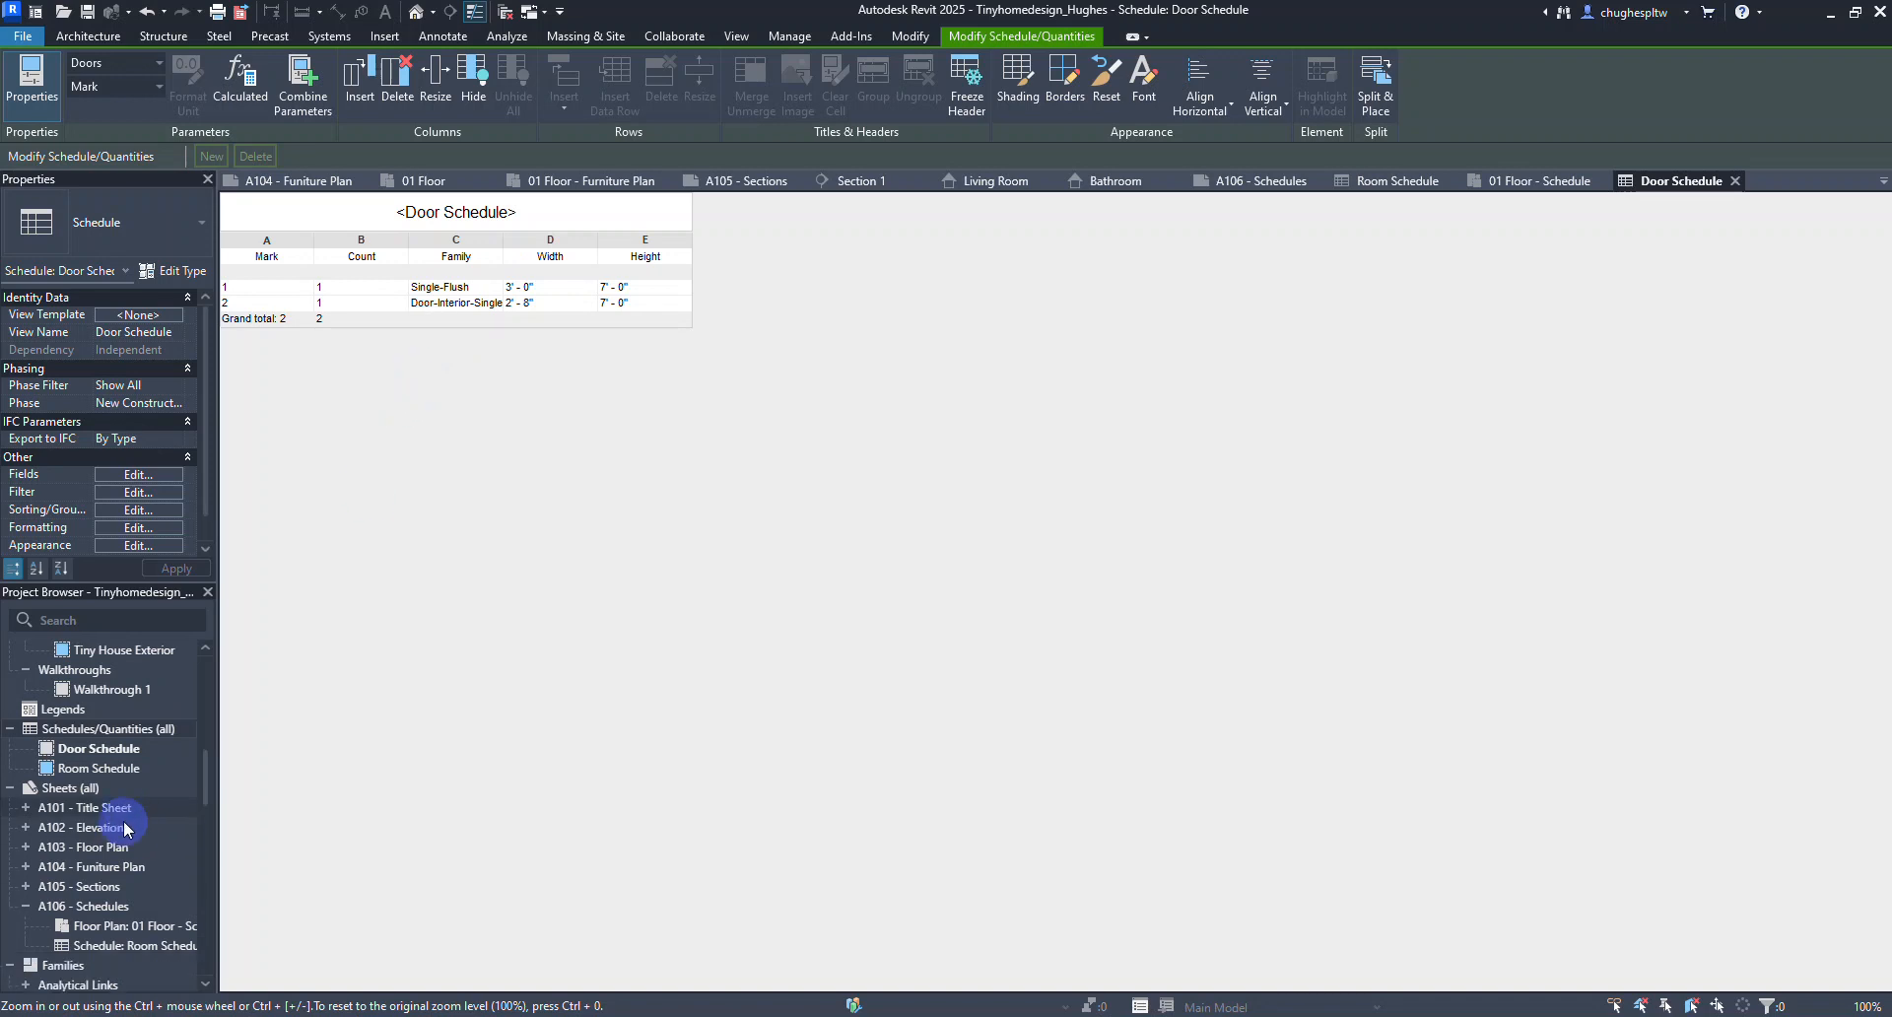
pyautogui.scroll(-3, 100, 806)
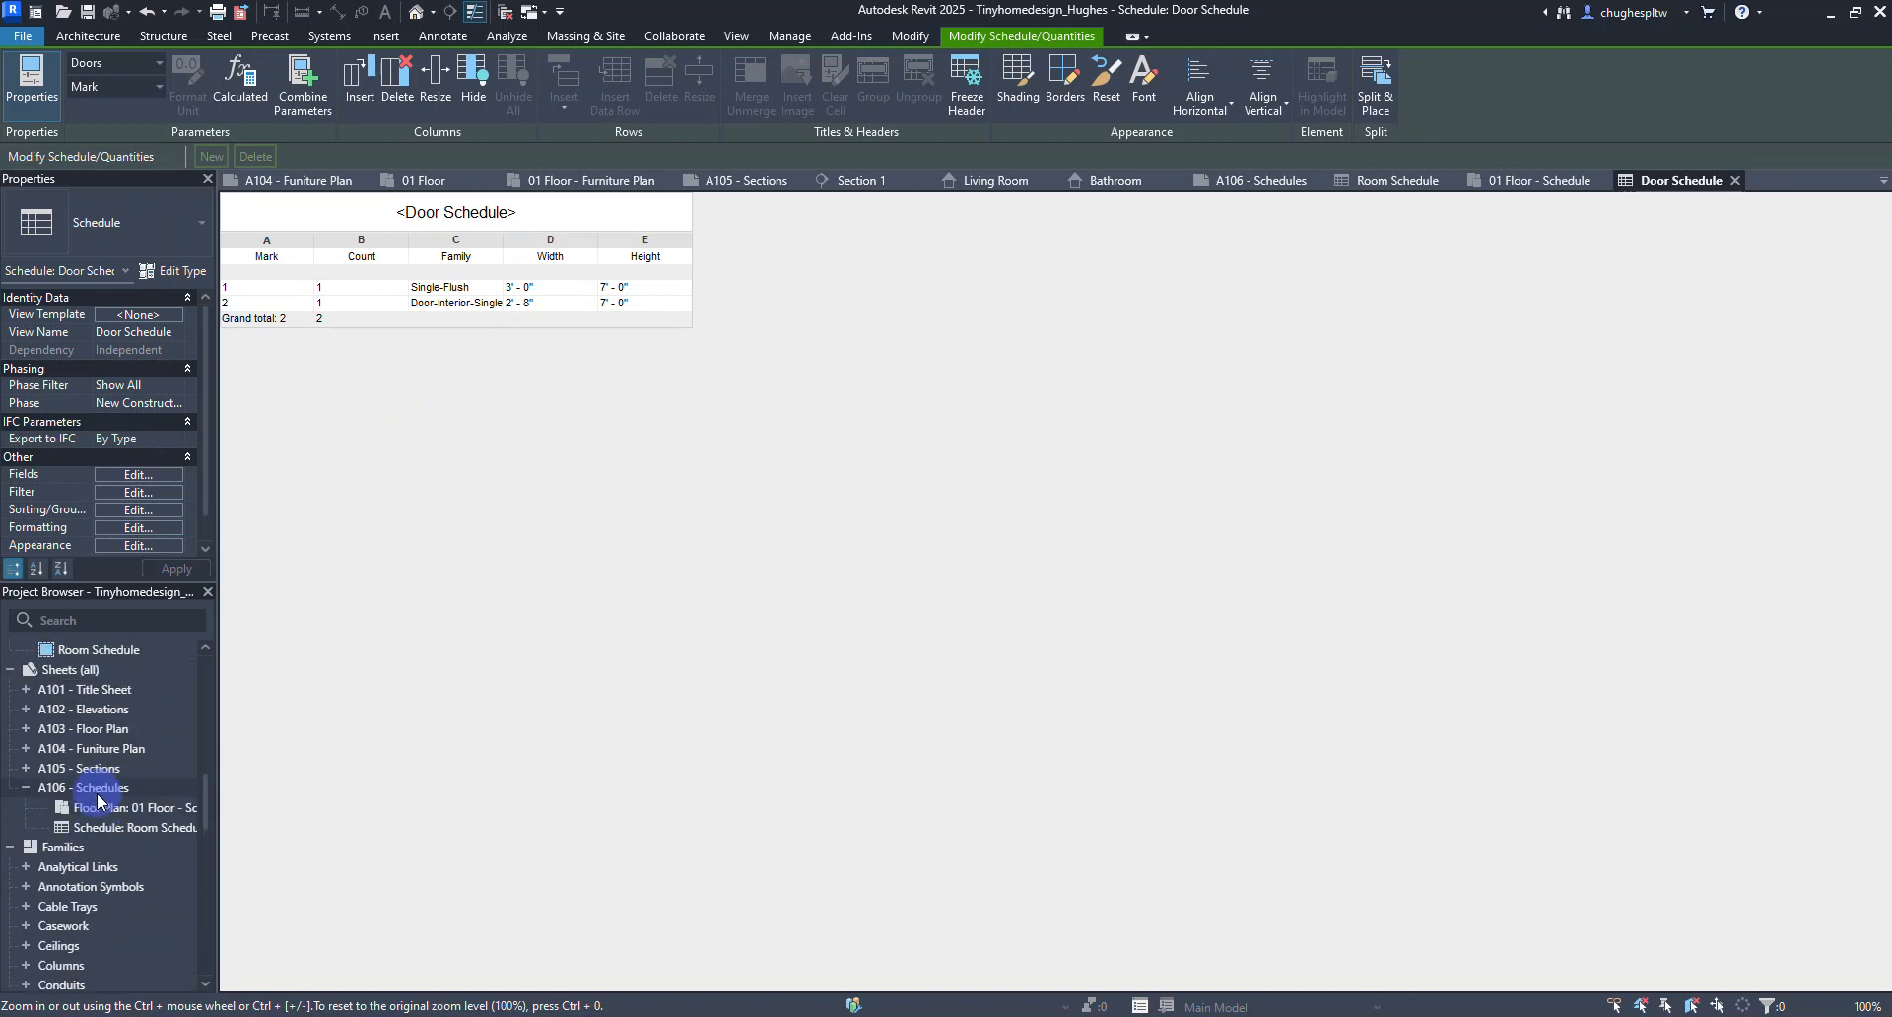
pyautogui.doubleClick(100, 788)
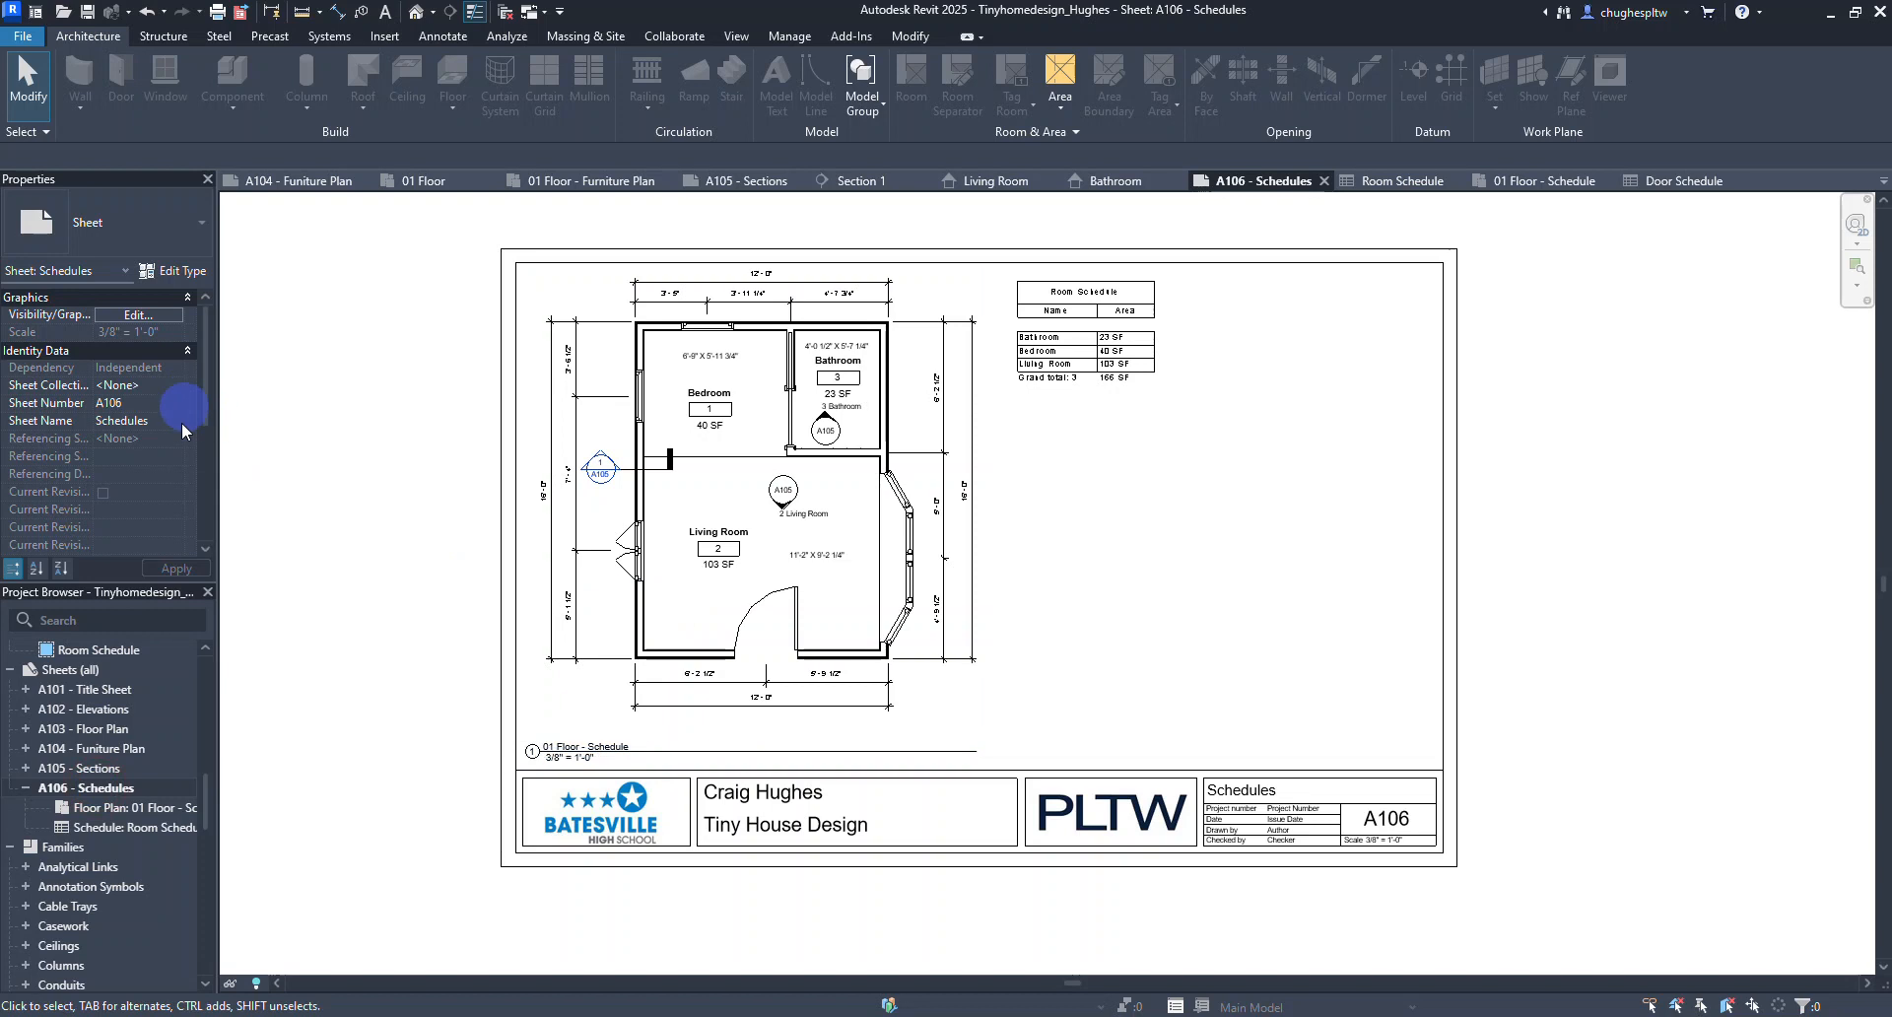
pyautogui.scroll(2, 127, 699)
pyautogui.click(96, 672)
pyautogui.moveTo(96, 678); pyautogui.dragTo(1141, 522)
pyautogui.scroll(1, 1143, 517)
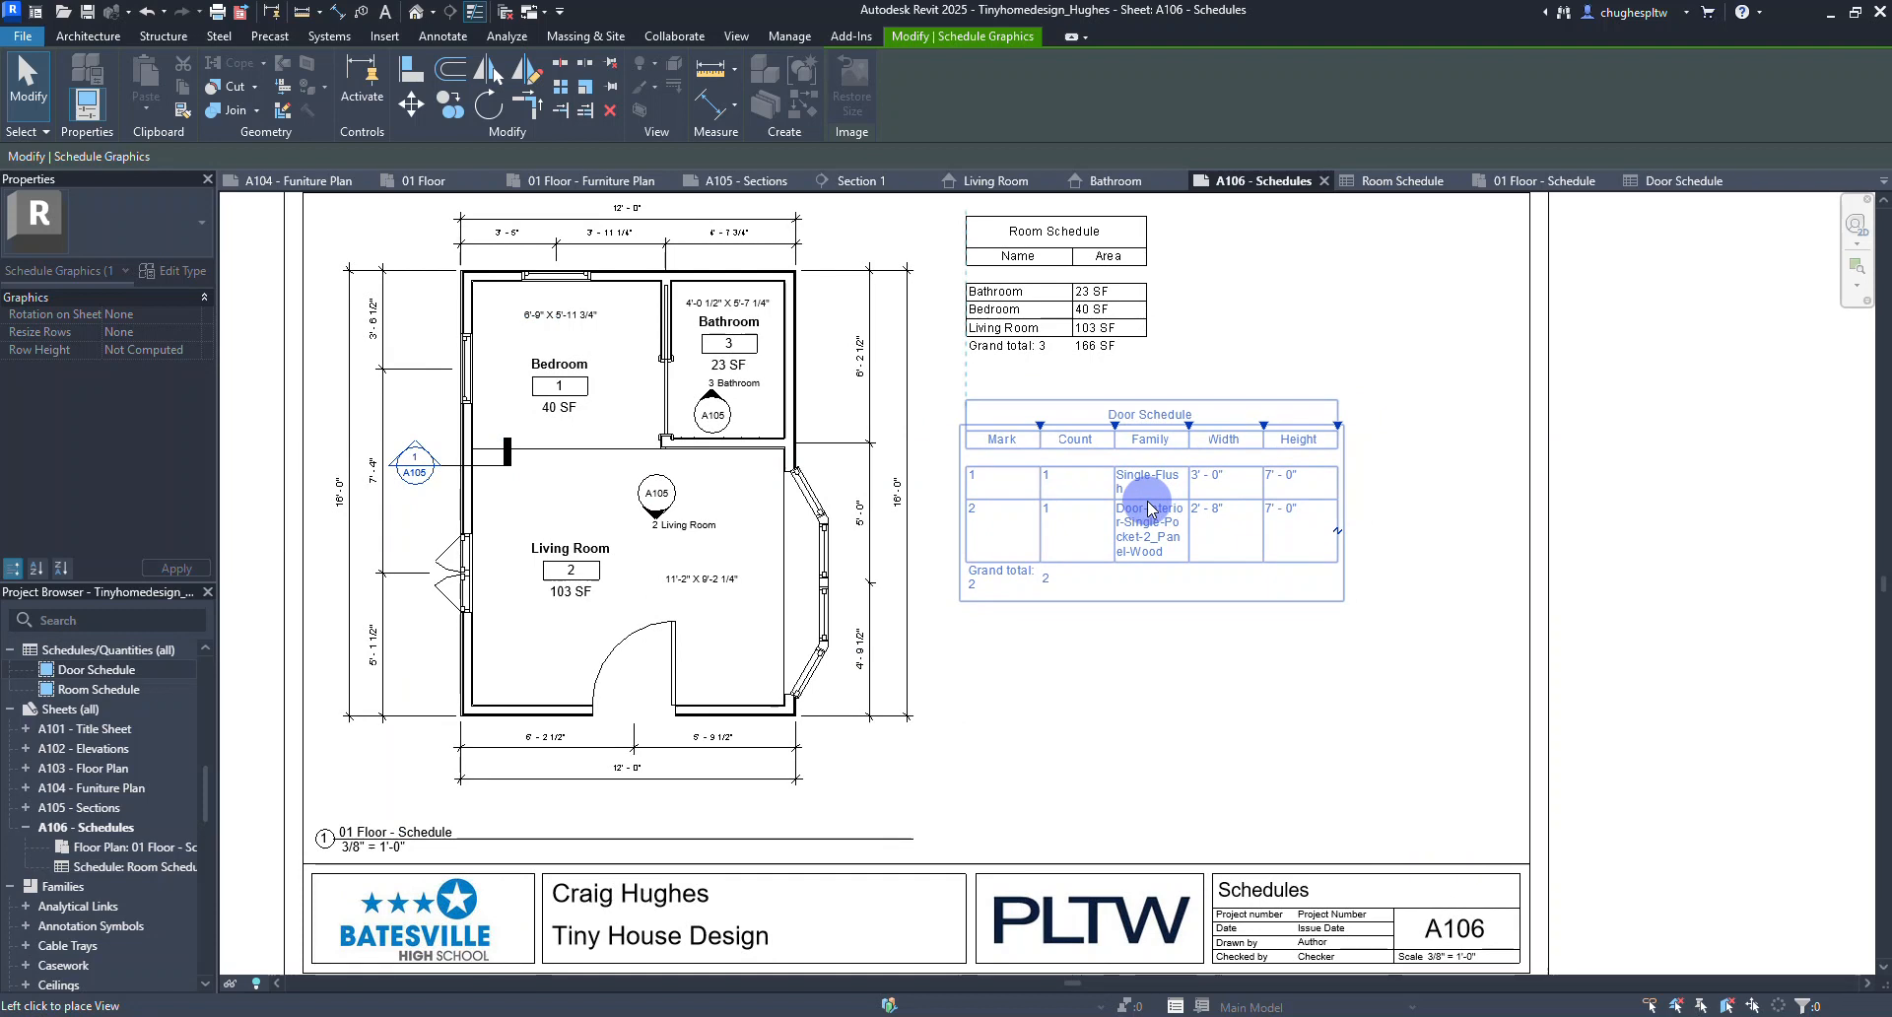
pyautogui.click(1211, 484)
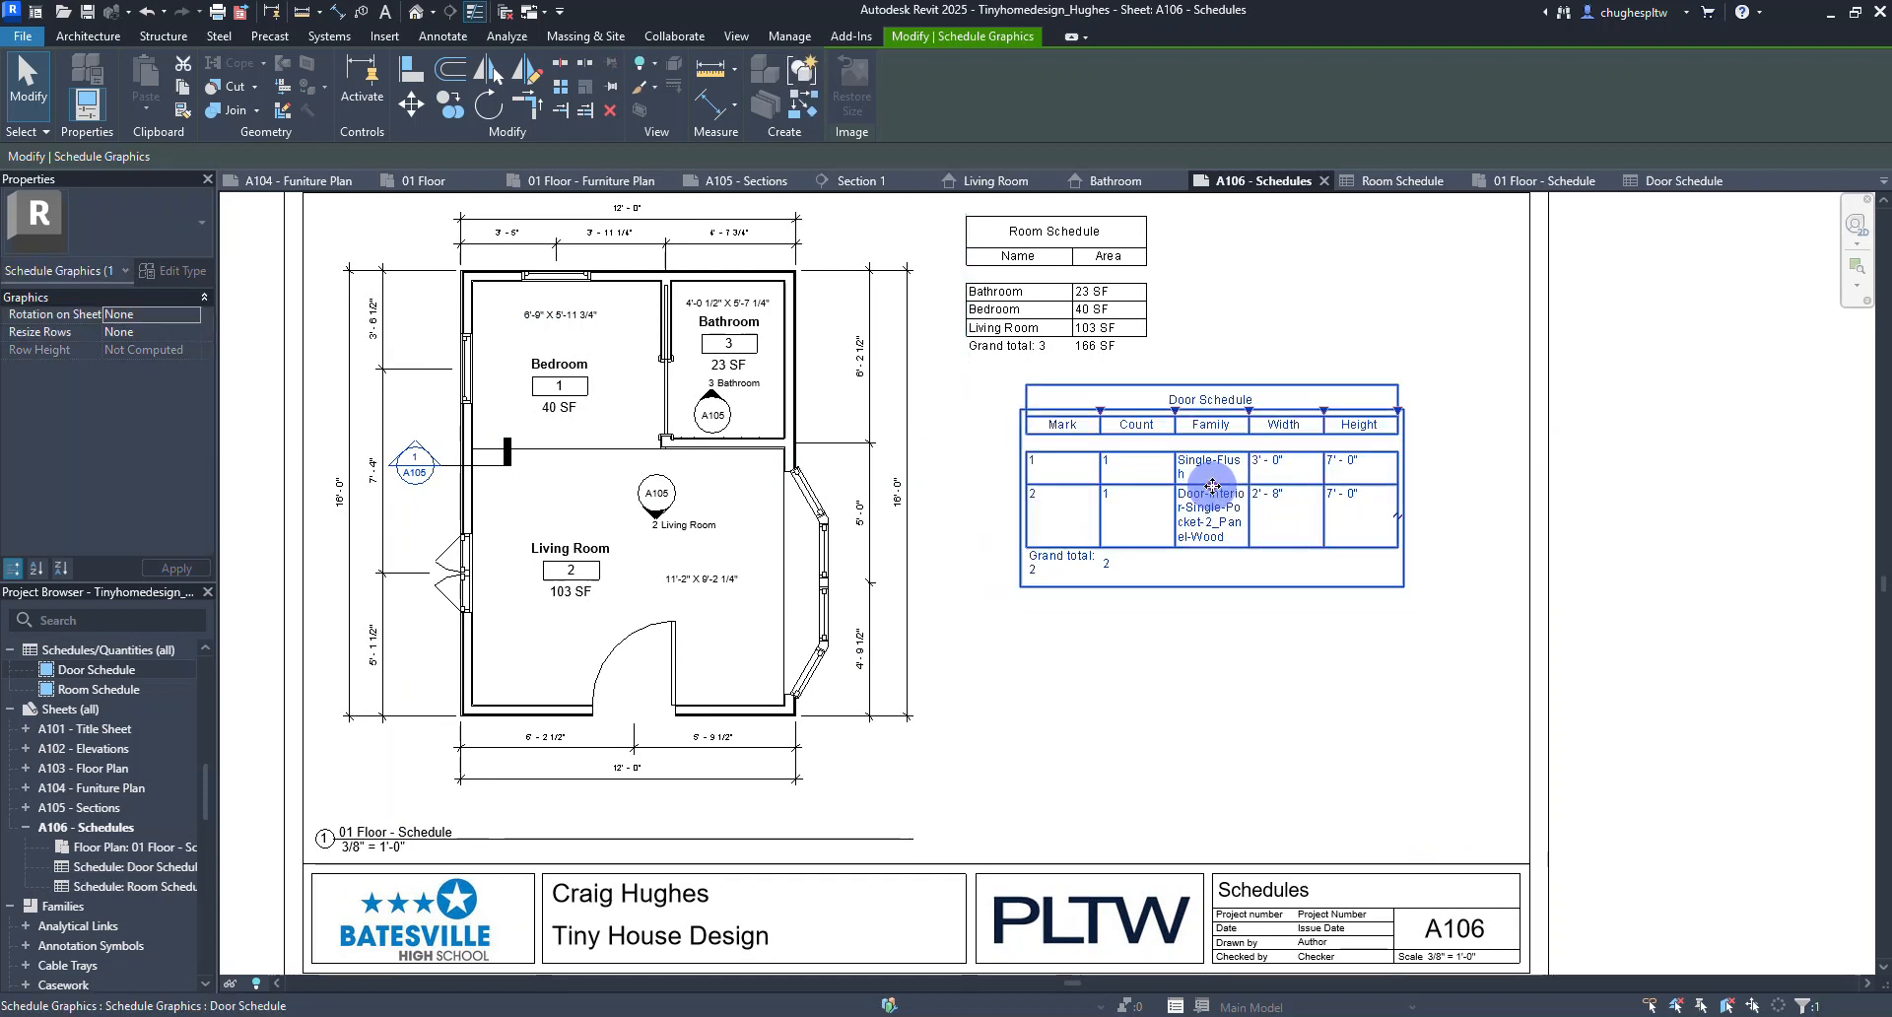
# Reposition the door schedule so it sits roughly centred beneath the room schedule.
pyautogui.scroll(-3, 995, 551)
pyautogui.moveTo(1084, 452); pyautogui.dragTo(1201, 462)
pyautogui.click(1224, 734)
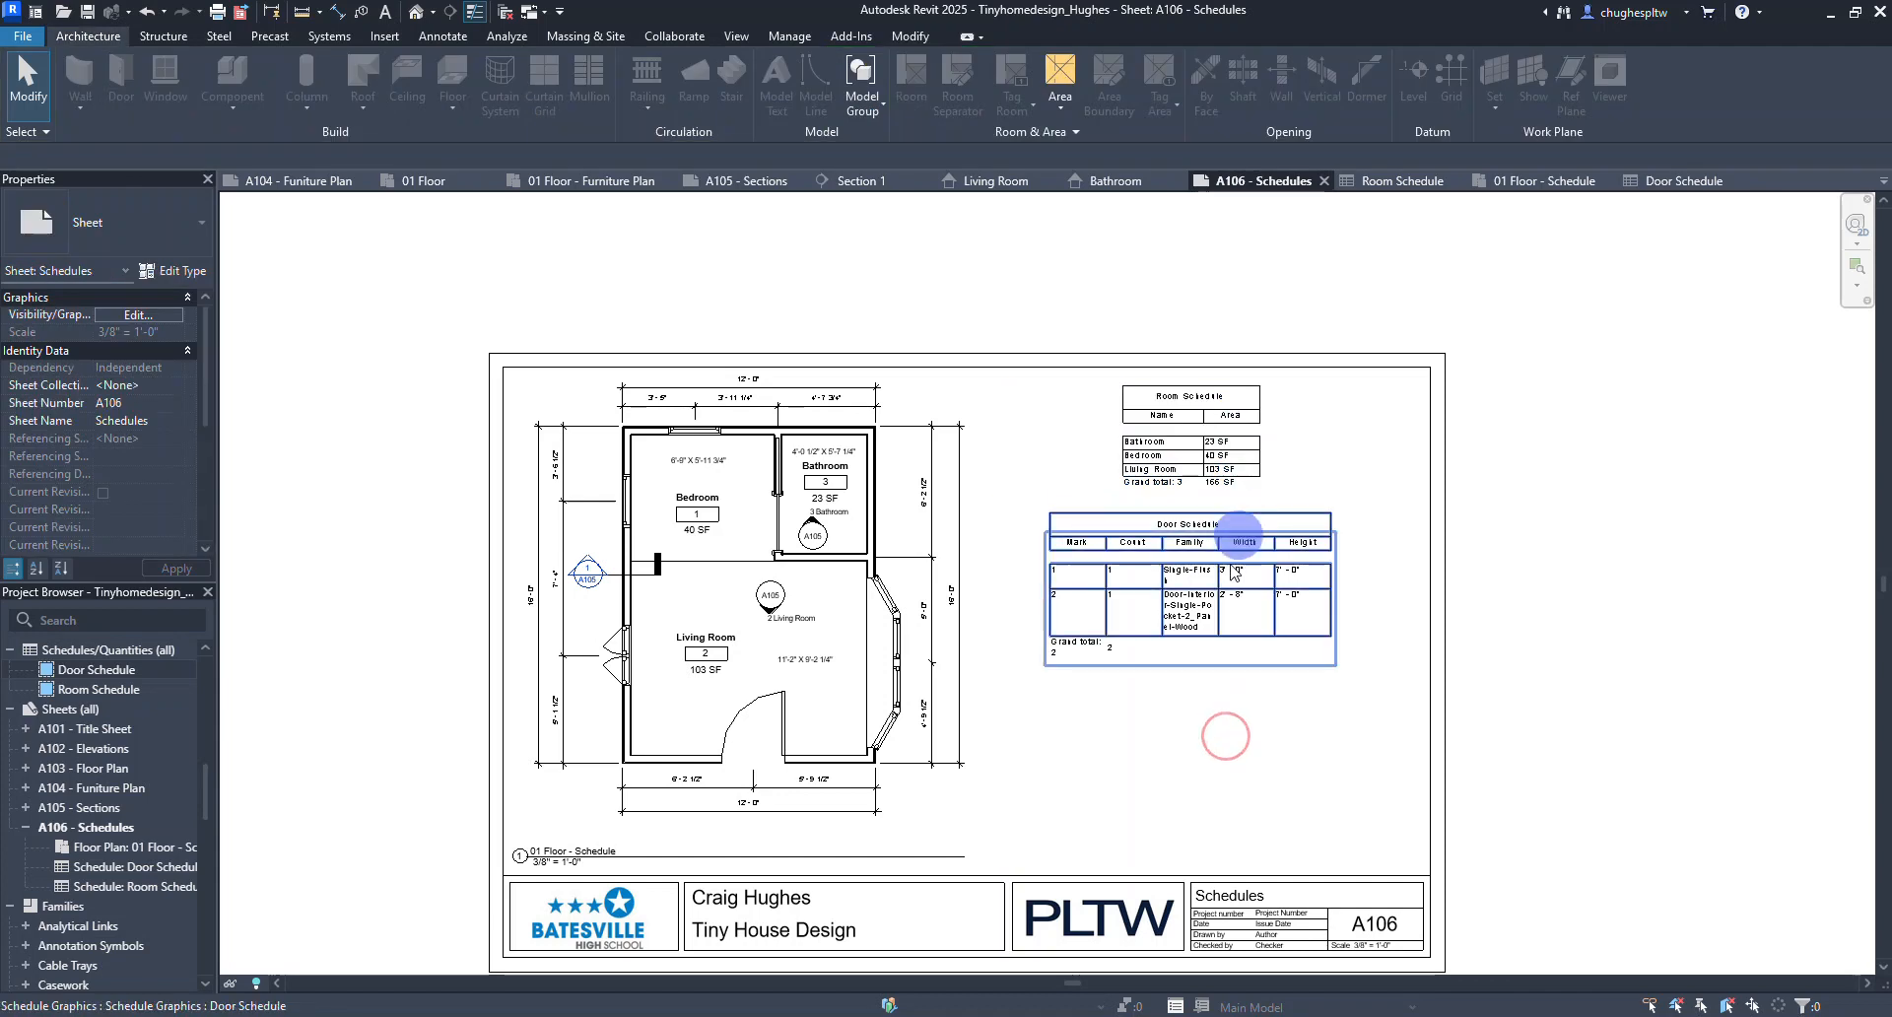
# Widen the door schedule's Mark and Family columns and shift the table left toward the floor plan.
pyautogui.scroll(1, 1202, 744)
pyautogui.scroll(2, 1169, 697)
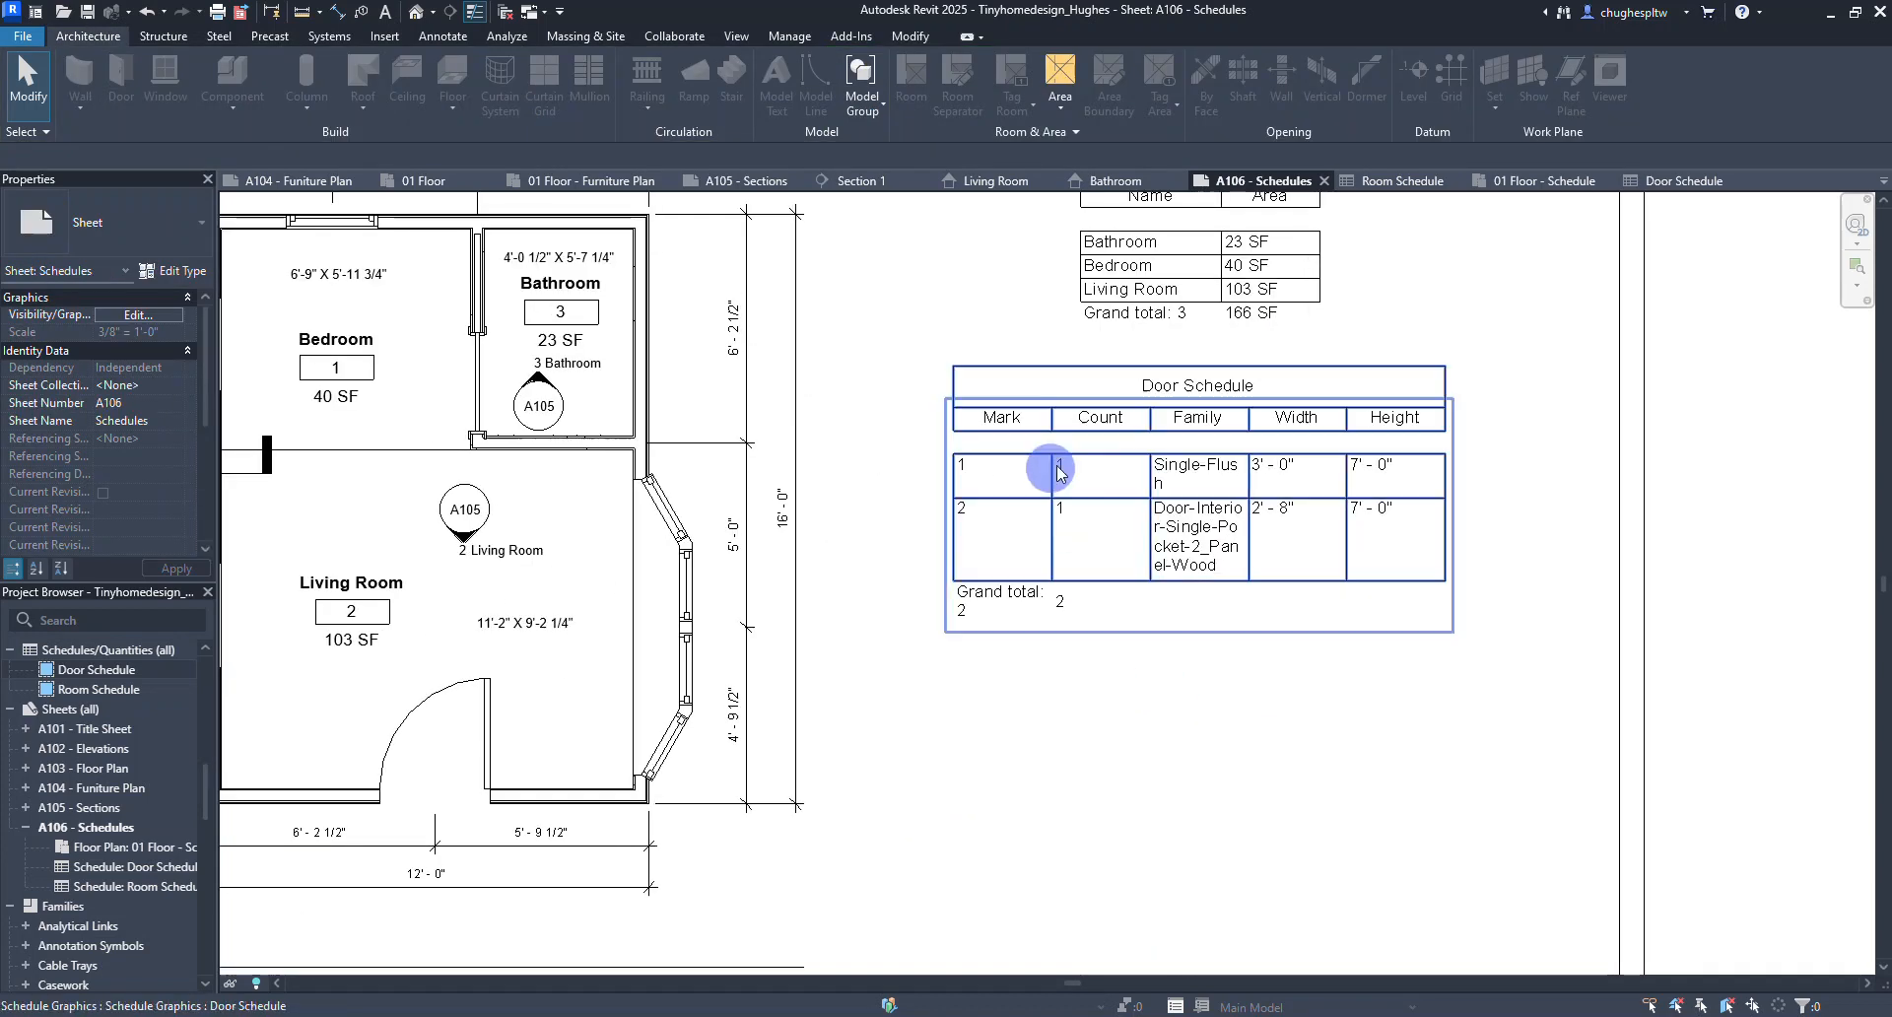
pyautogui.click(1053, 434)
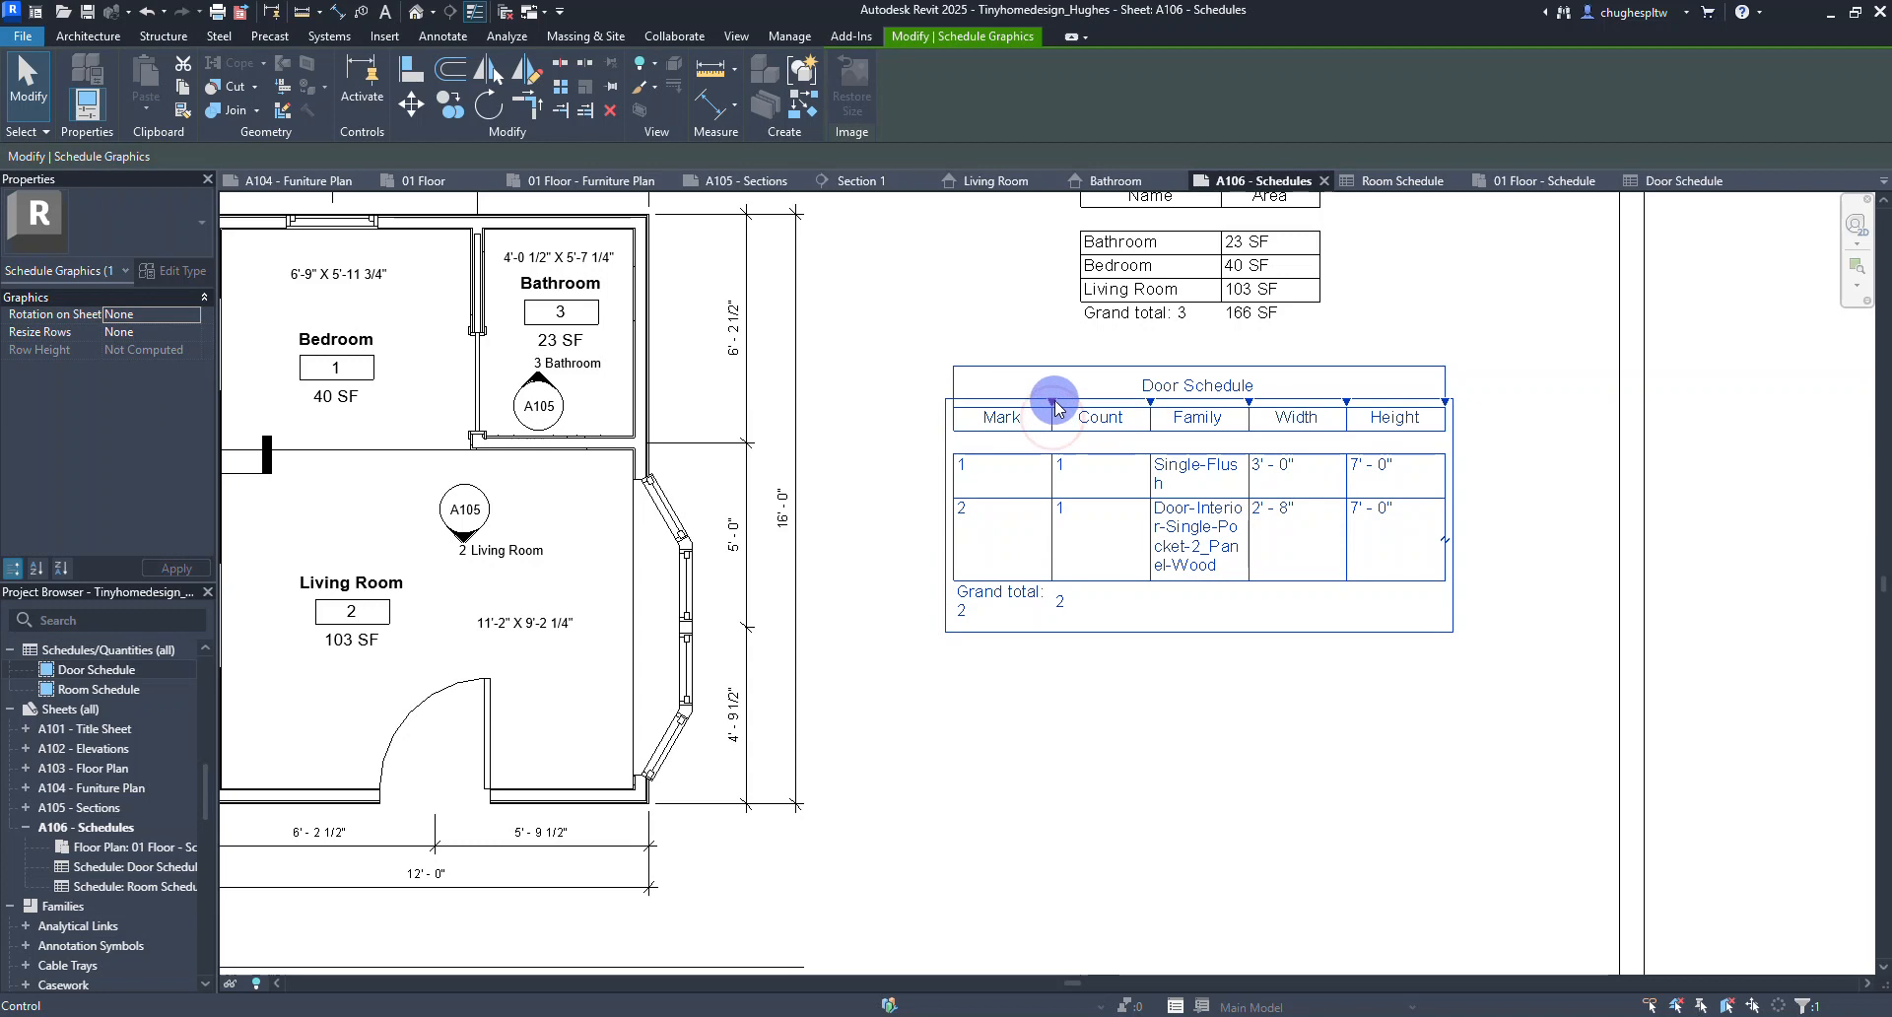
pyautogui.moveTo(1056, 408); pyautogui.dragTo(1086, 401)
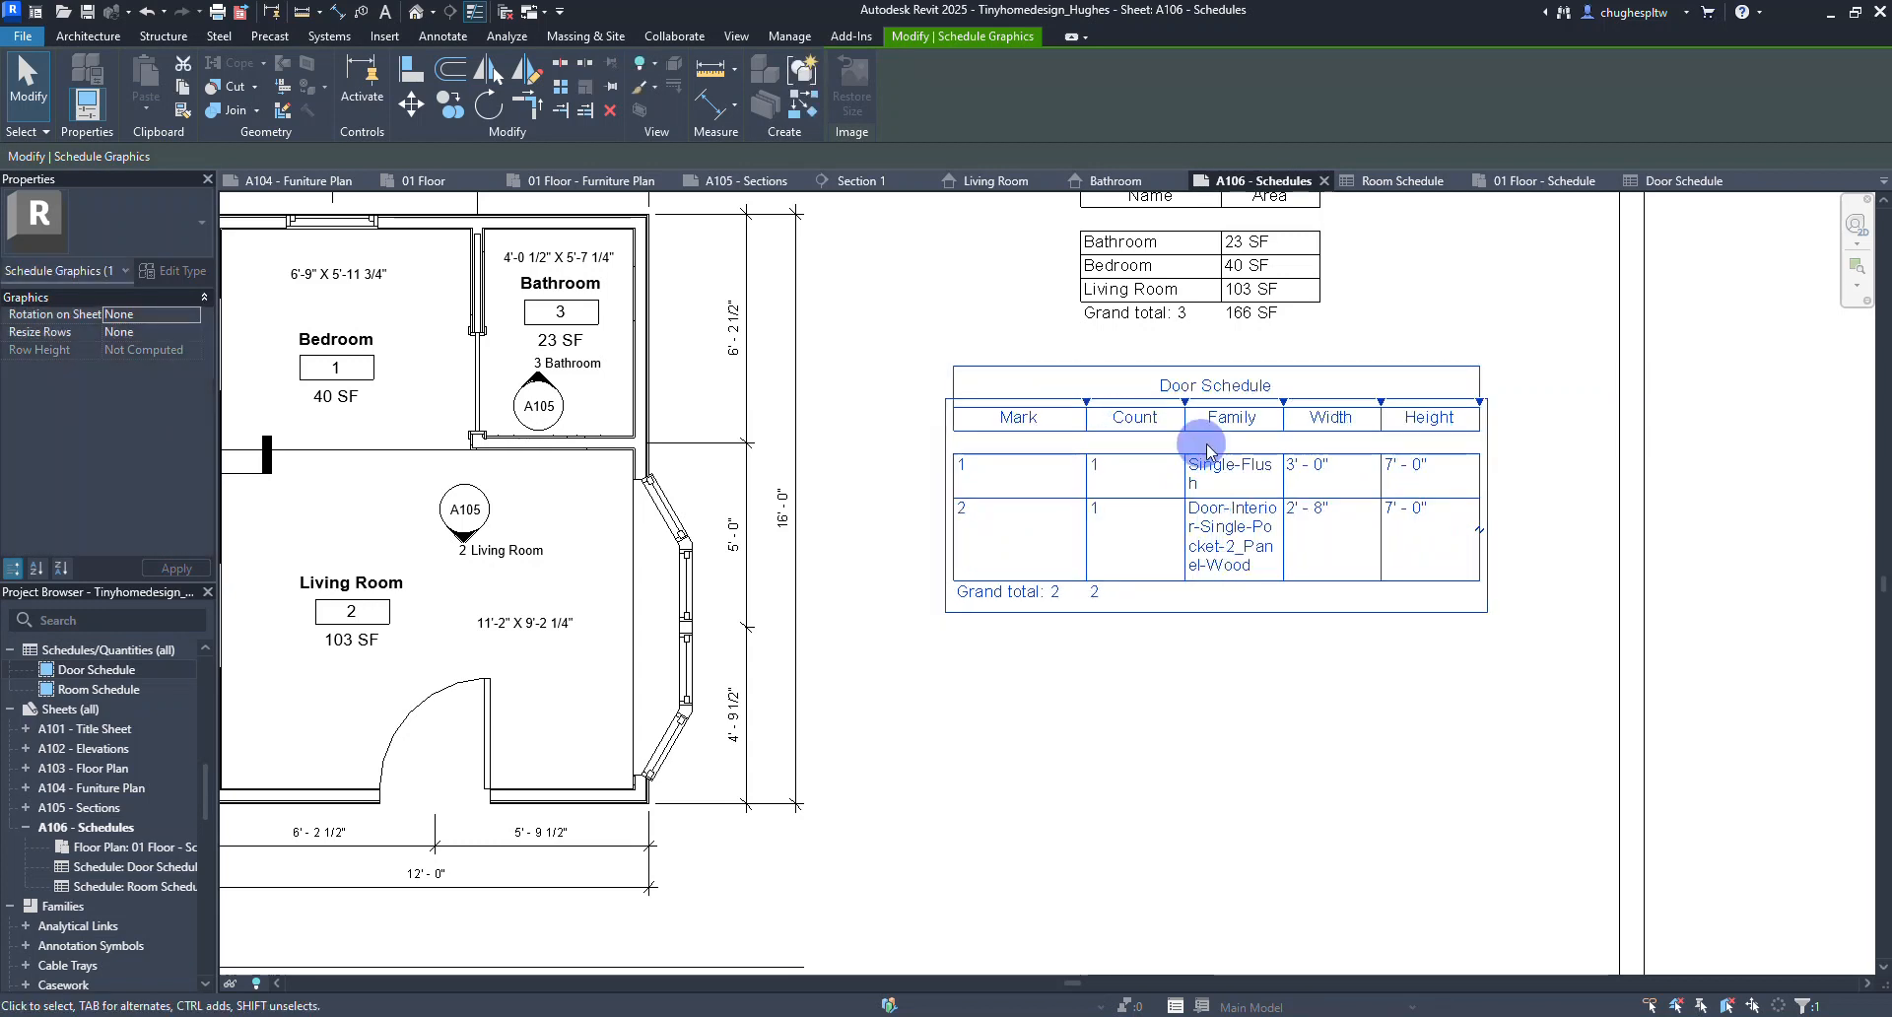
pyautogui.moveTo(1283, 401); pyautogui.dragTo(1367, 401)
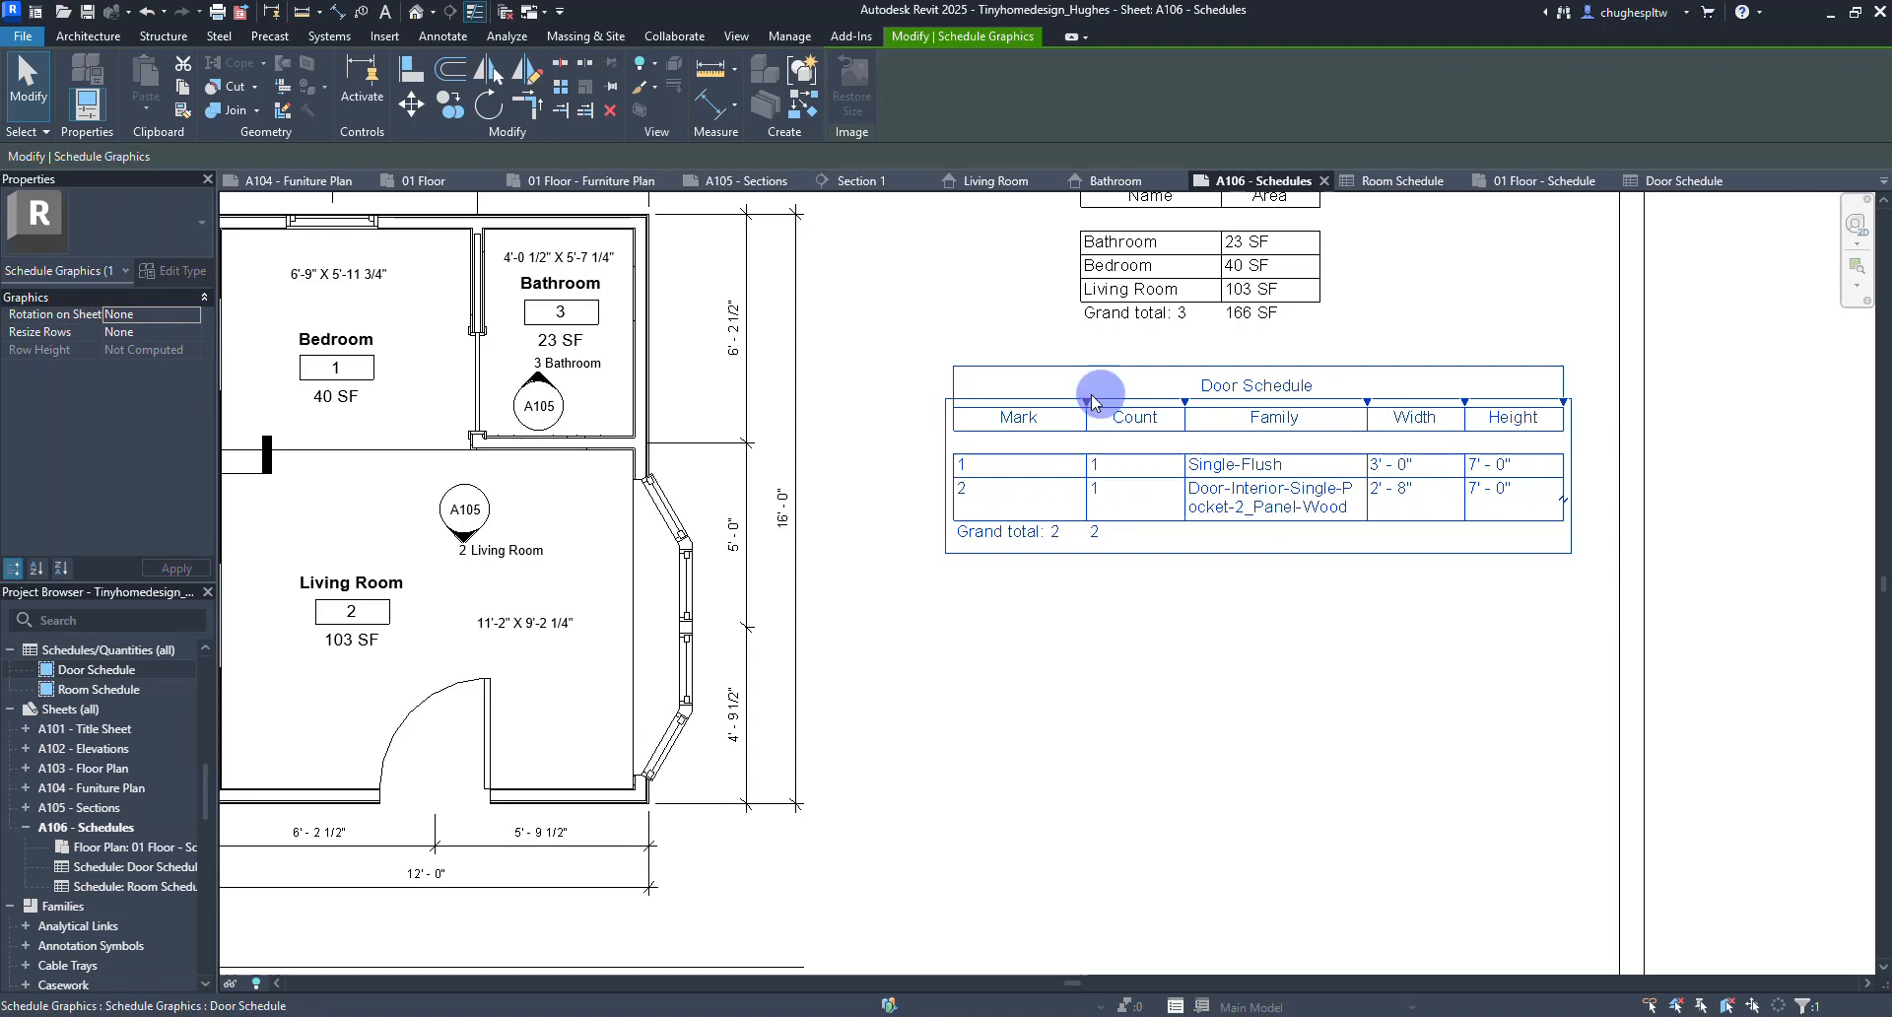
pyautogui.moveTo(974, 387); pyautogui.dragTo(849, 418)
pyautogui.moveTo(1265, 401); pyautogui.dragTo(1335, 406)
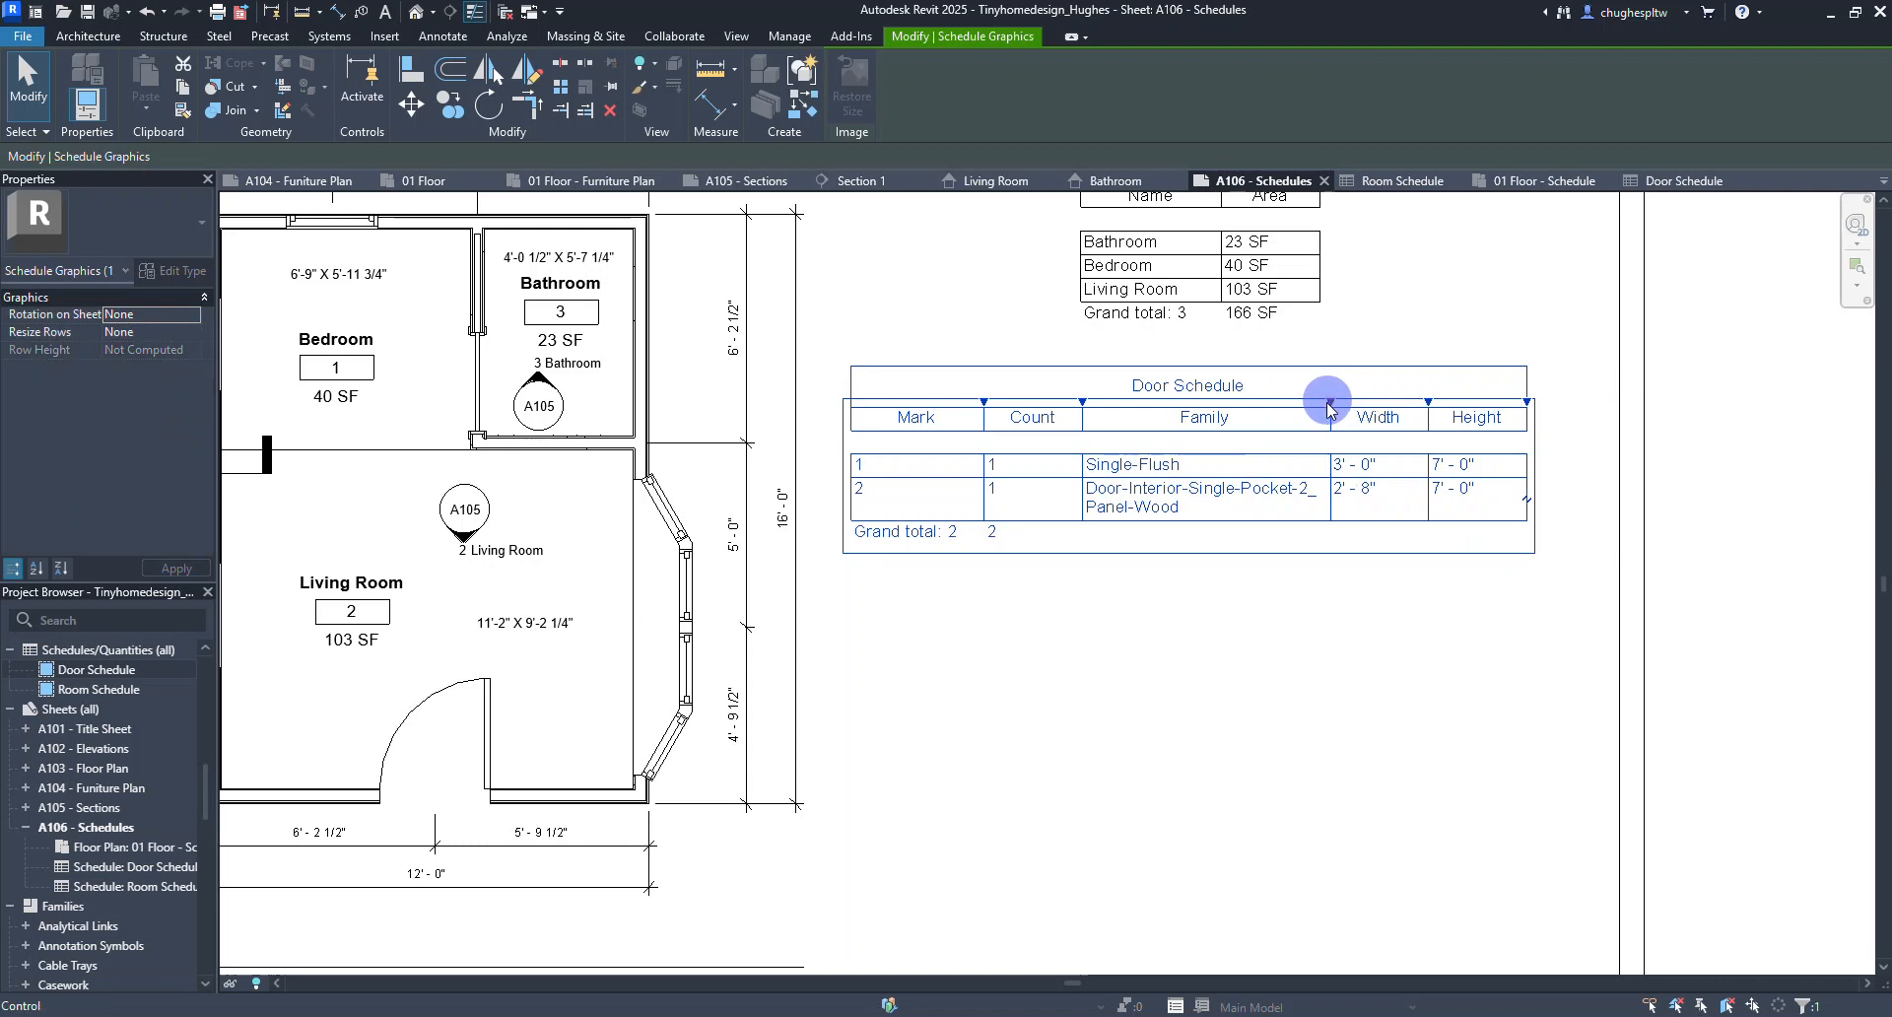
pyautogui.click(1301, 671)
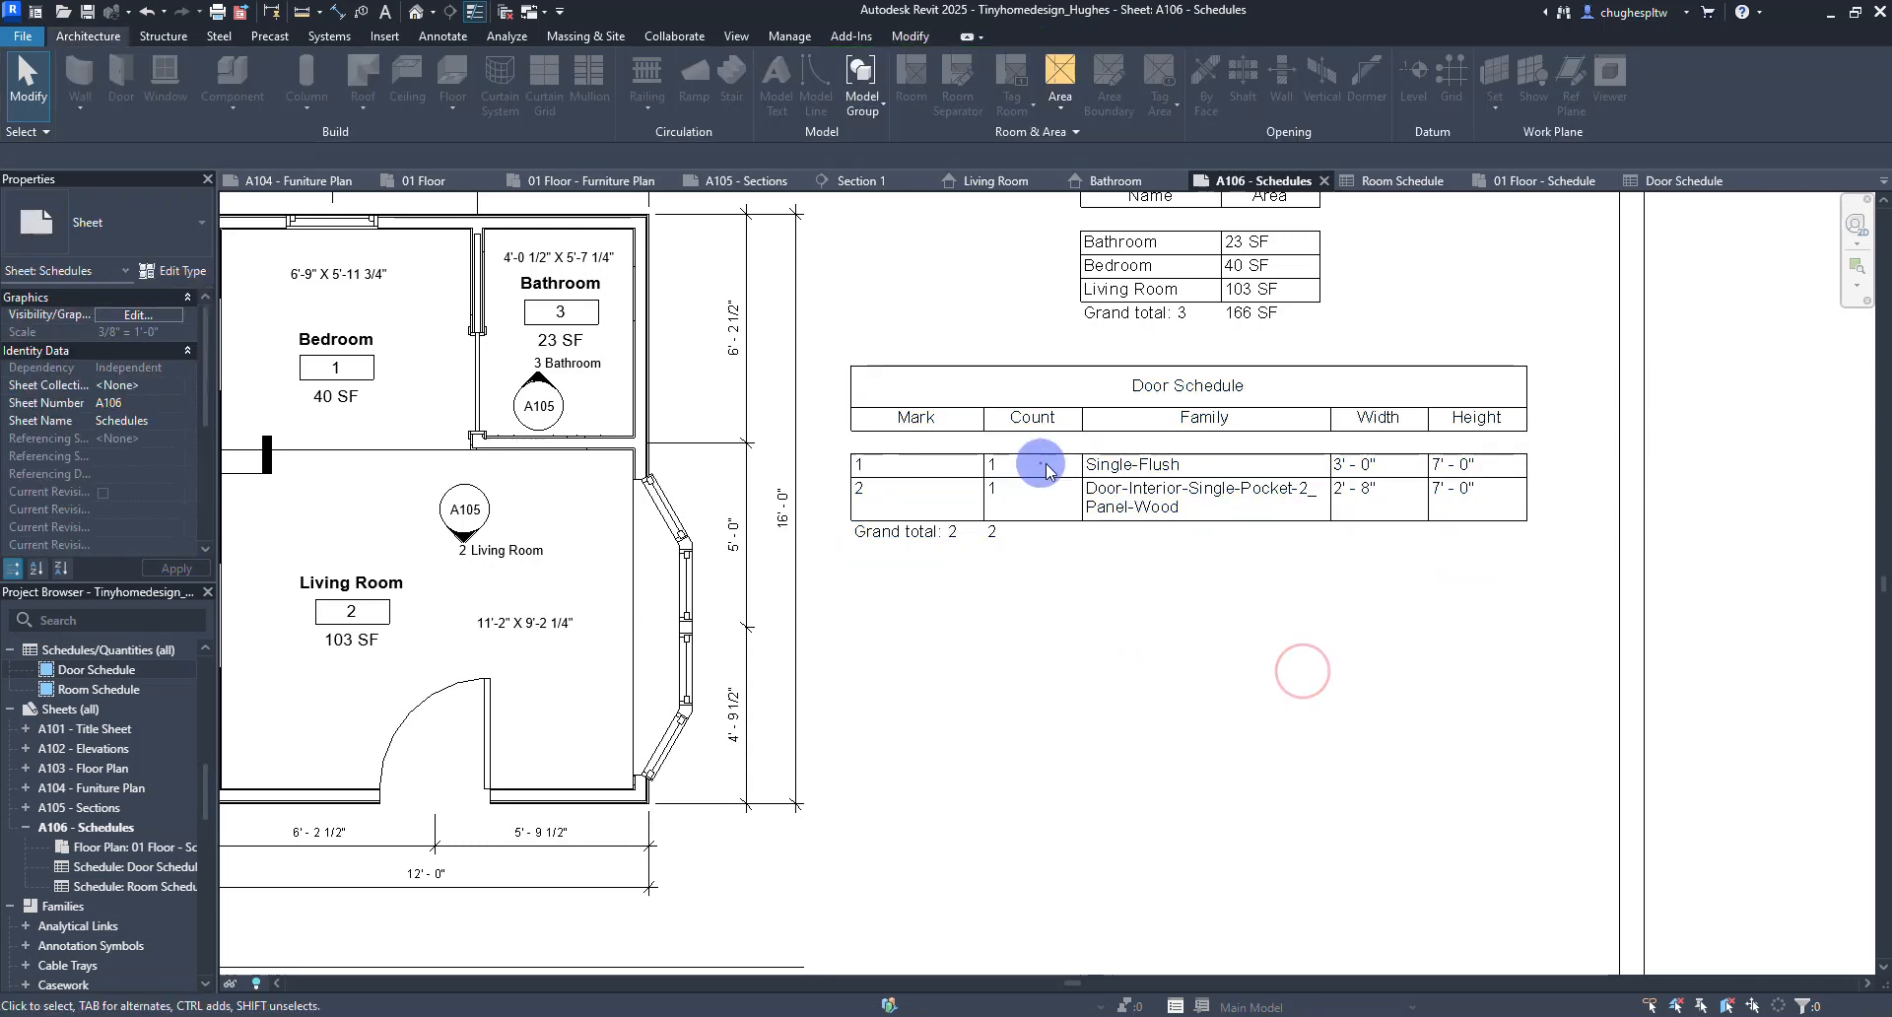
# Nudge the door schedule slightly right to centre it under the room schedule.
pyautogui.click(1046, 470)
pyautogui.moveTo(1050, 430); pyautogui.dragTo(1082, 435)
pyautogui.click(1233, 730)
pyautogui.scroll(-2, 1114, 705)
pyautogui.moveTo(1047, 680); pyautogui.dragTo(1193, 666, button='middle')
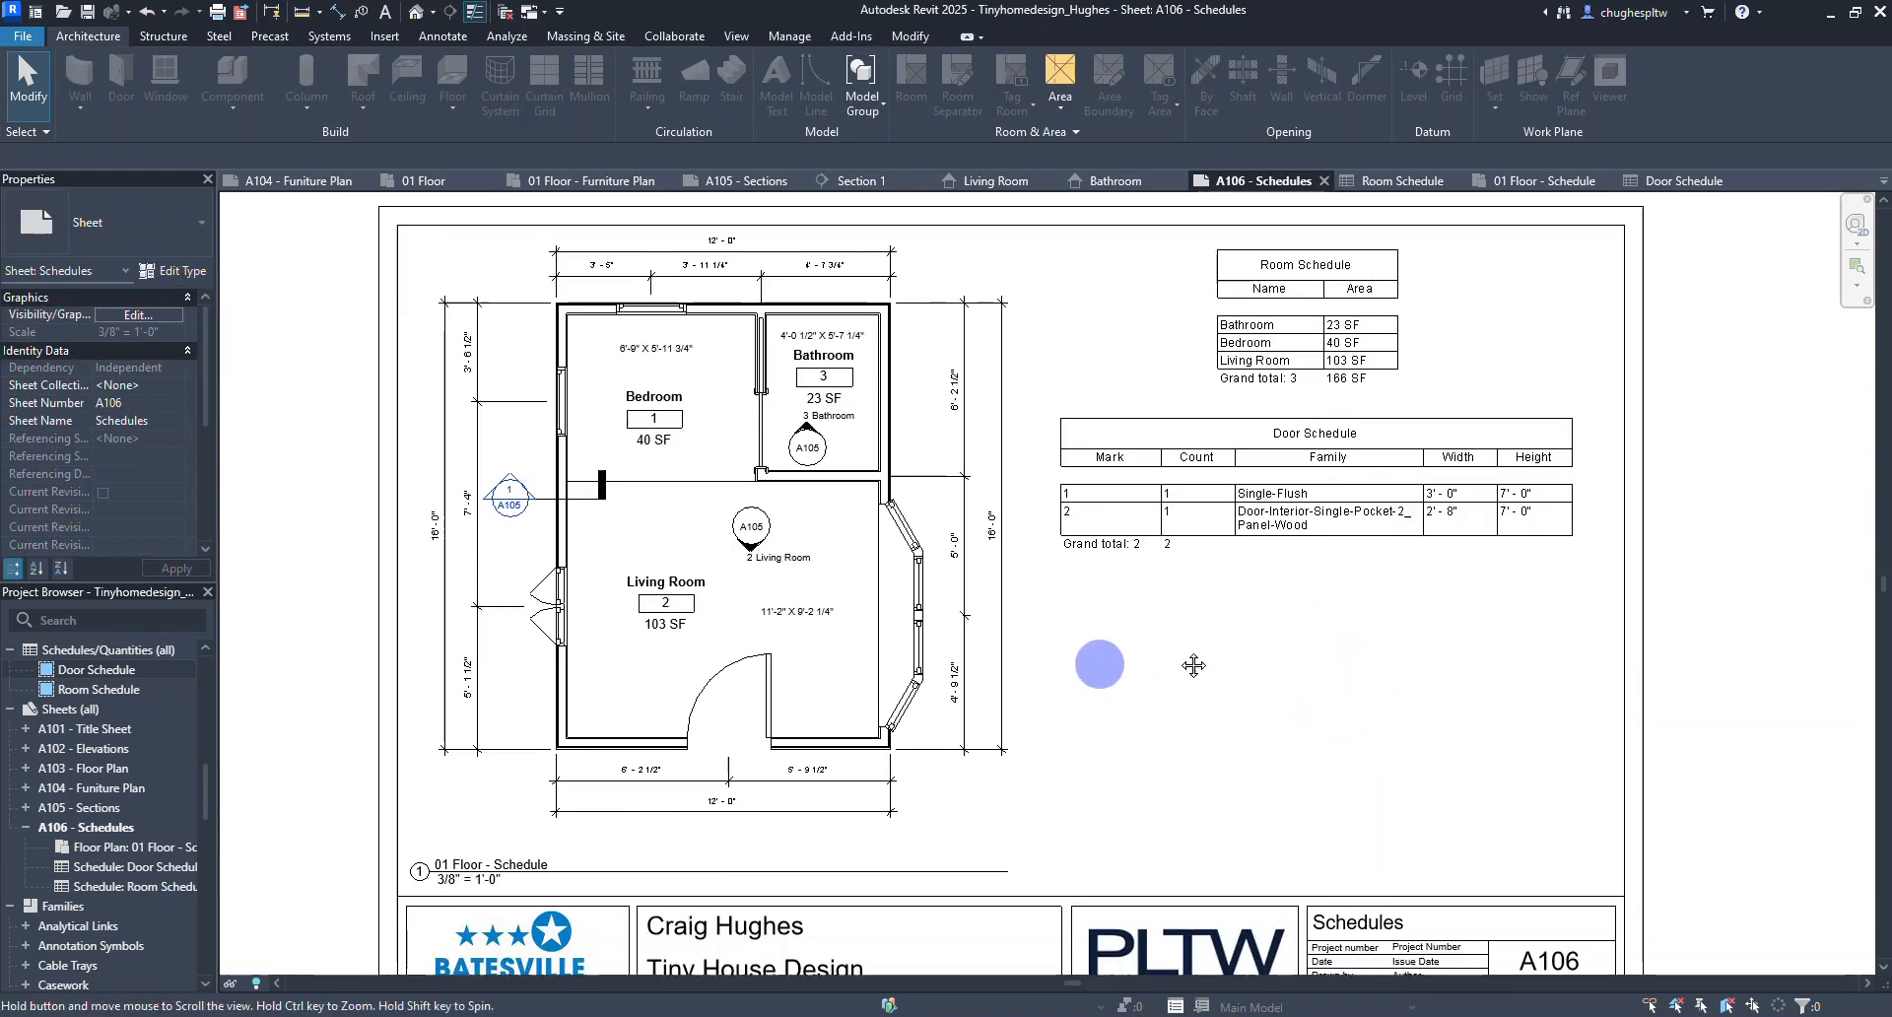
# Activate the 01 Floor - Schedule viewport on the sheet for annotating.
pyautogui.click(757, 433)
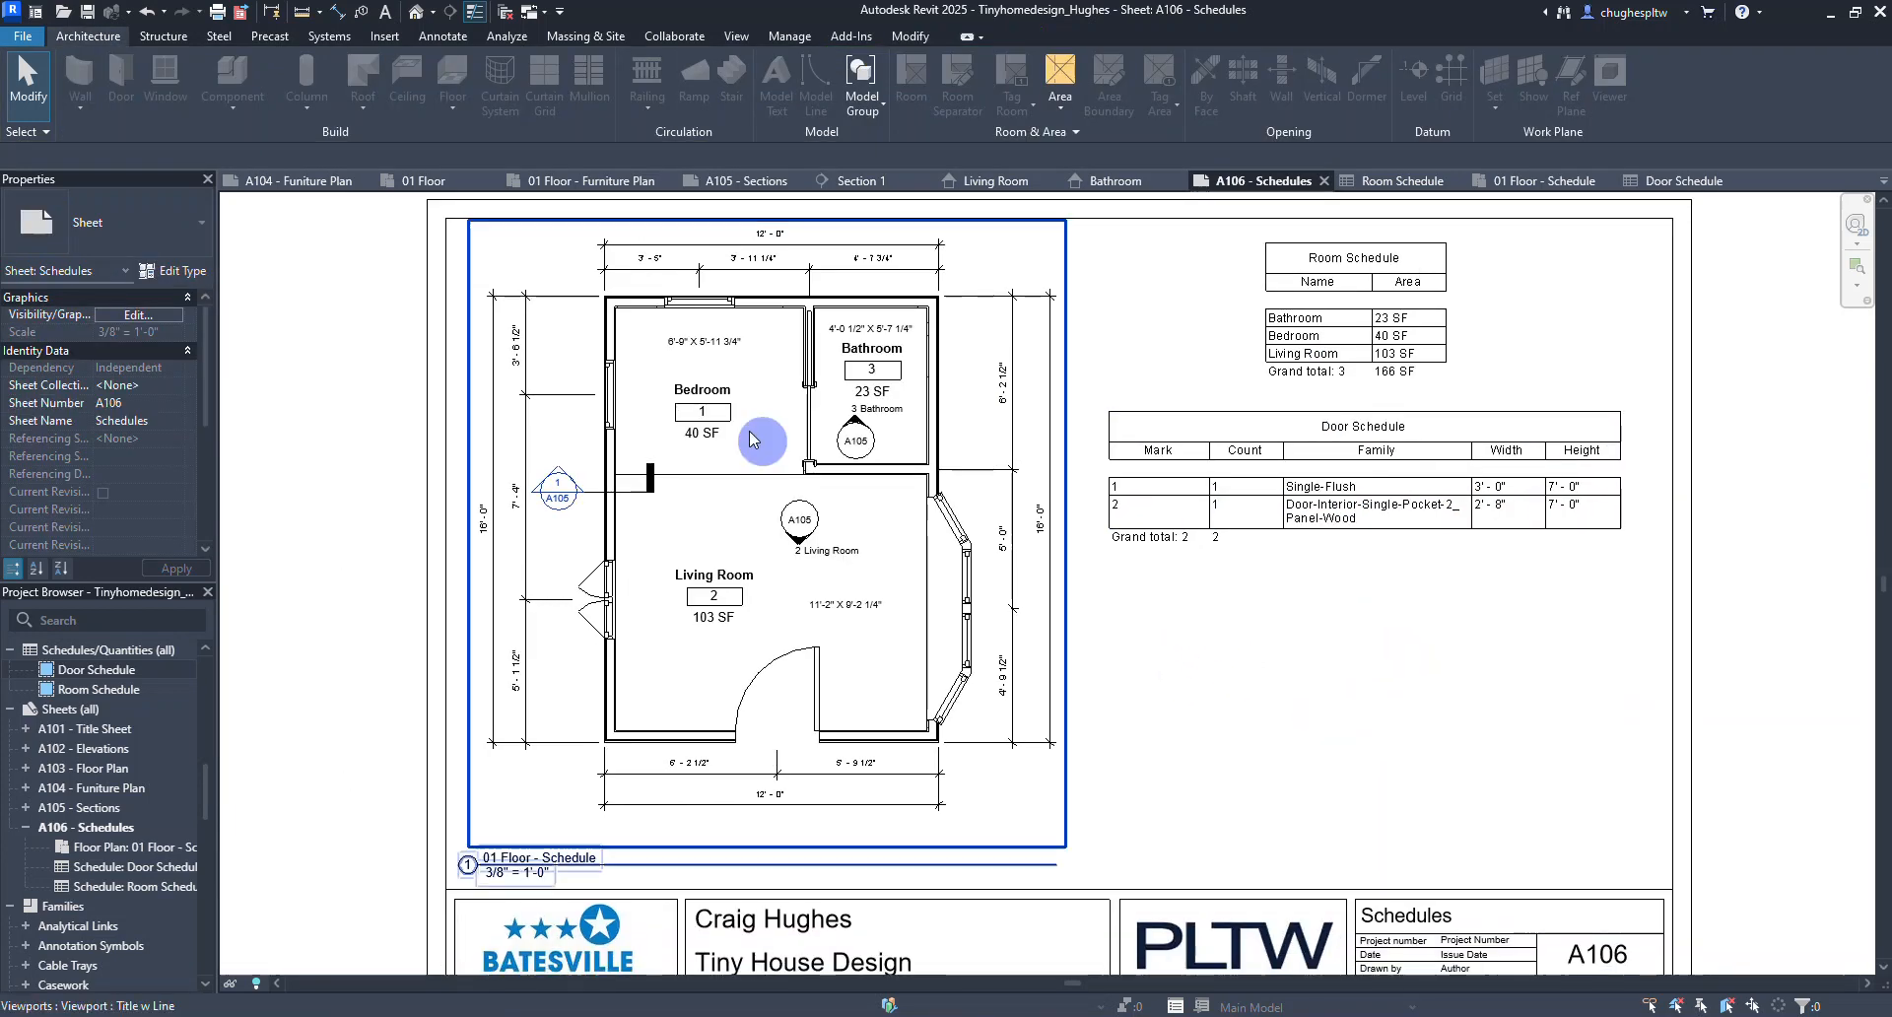
pyautogui.doubleClick(889, 435)
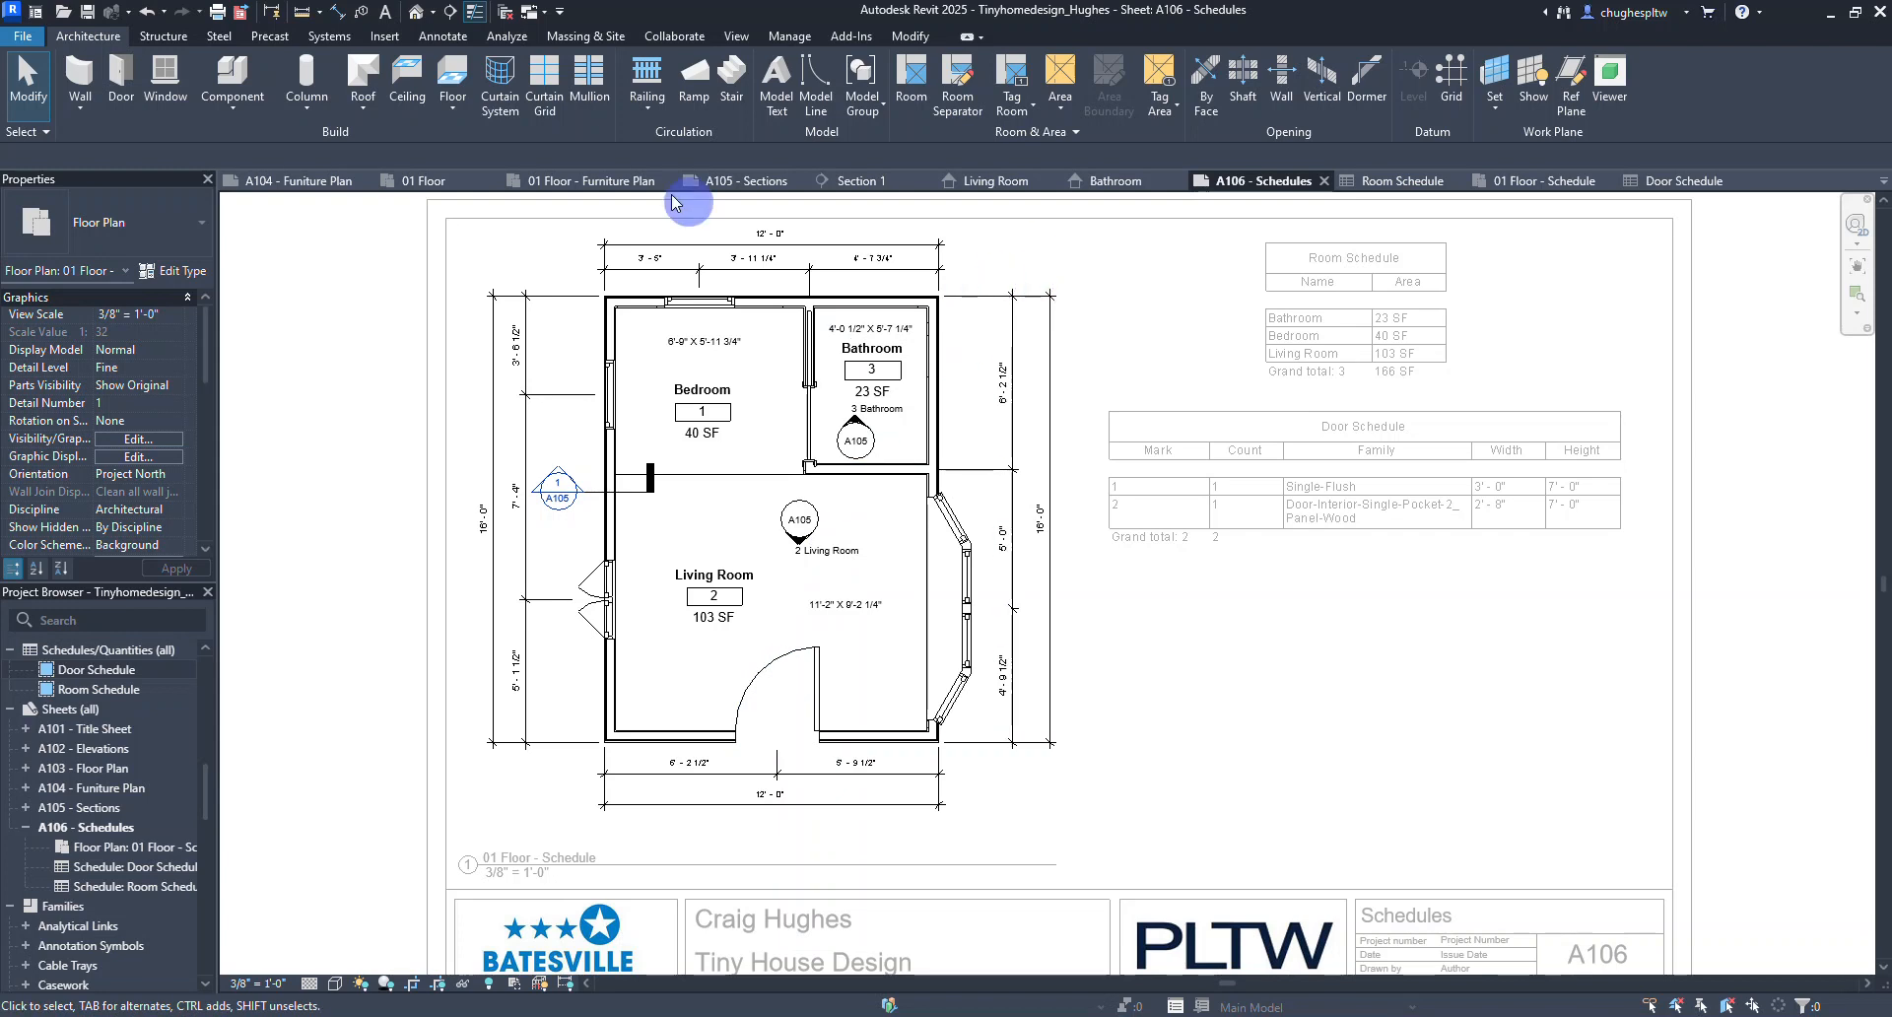
pyautogui.click(442, 38)
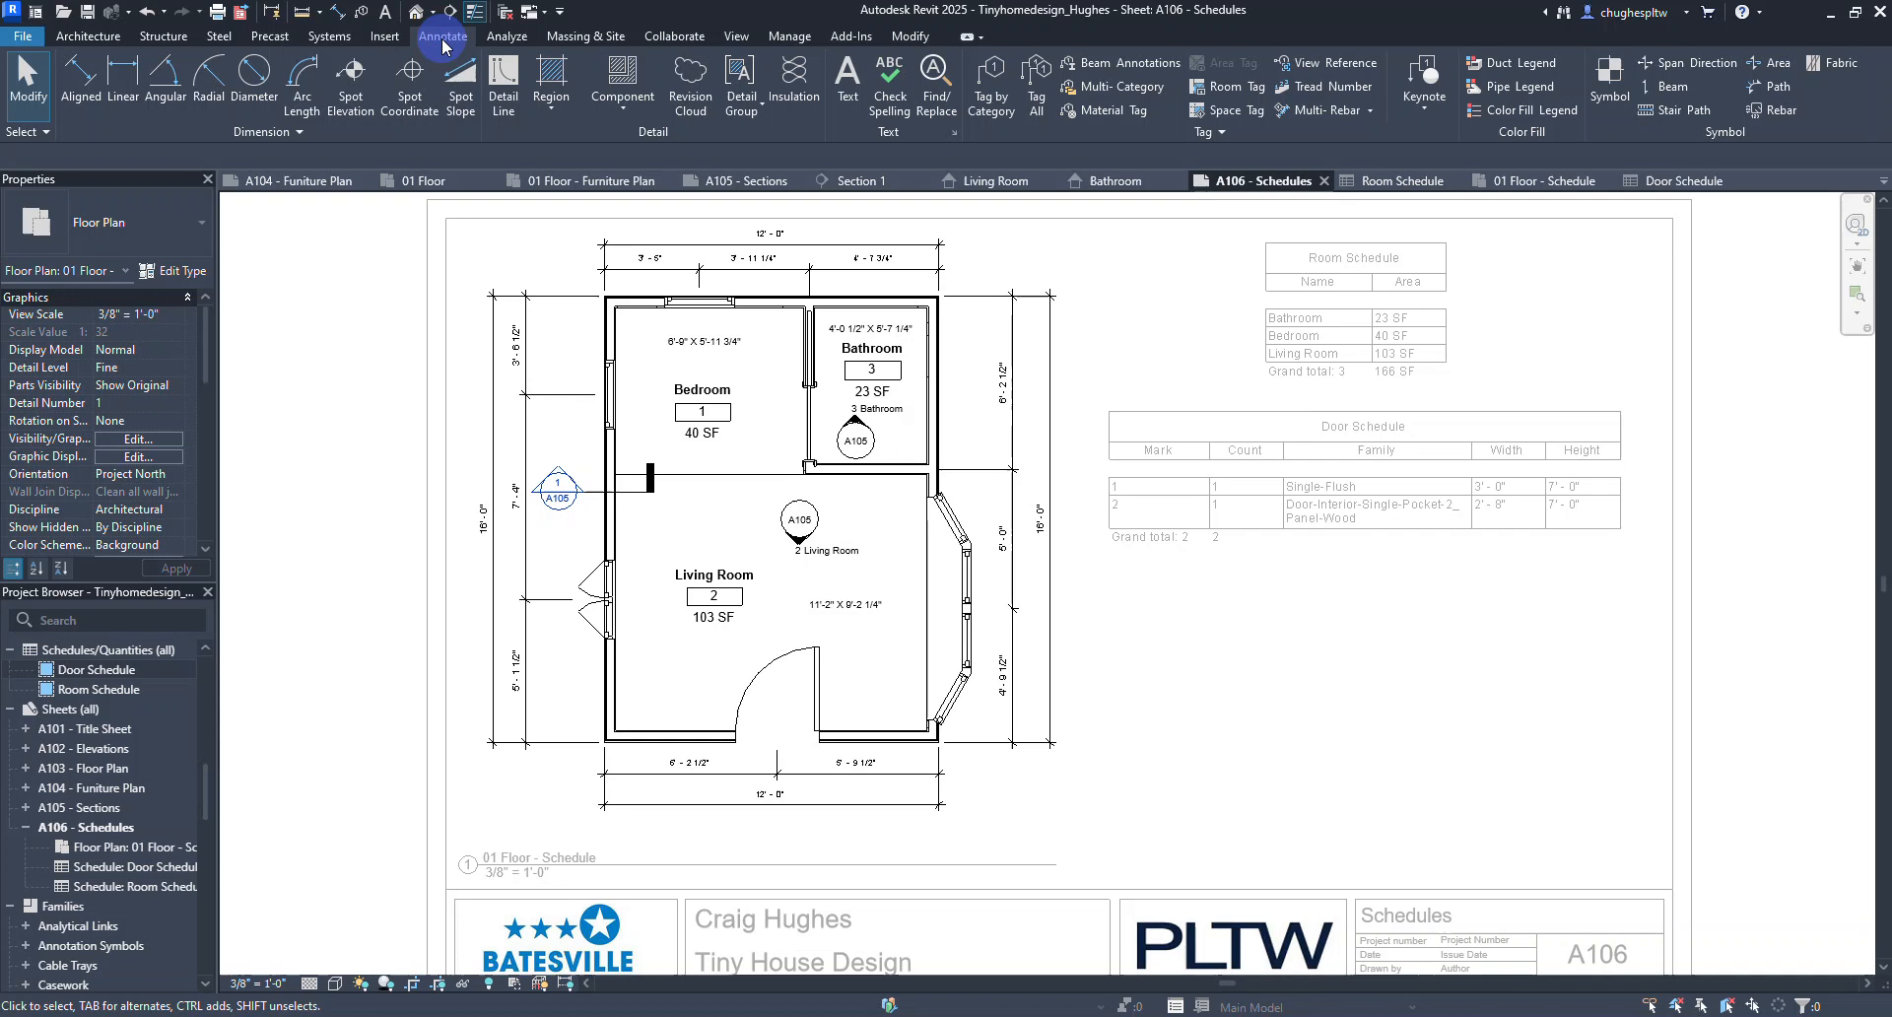
pyautogui.click(1005, 102)
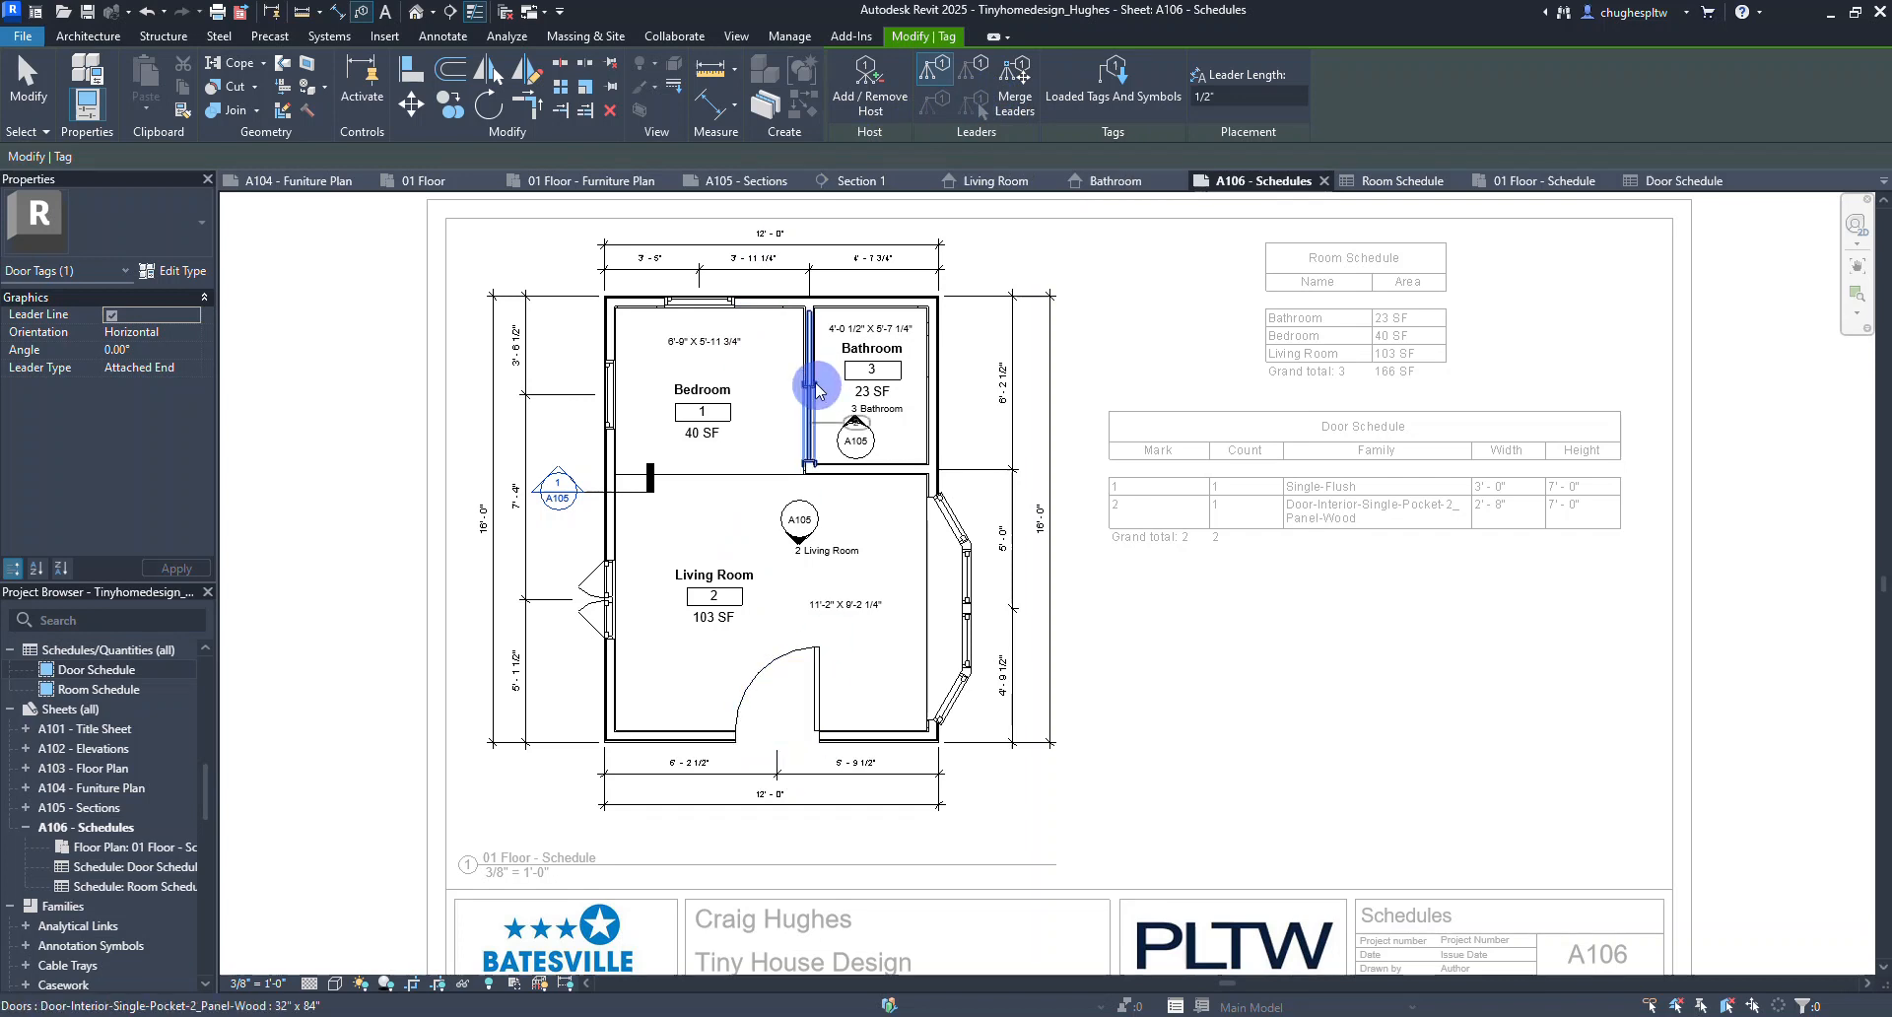
pyautogui.rightClick(1092, 262)
pyautogui.click(1115, 271)
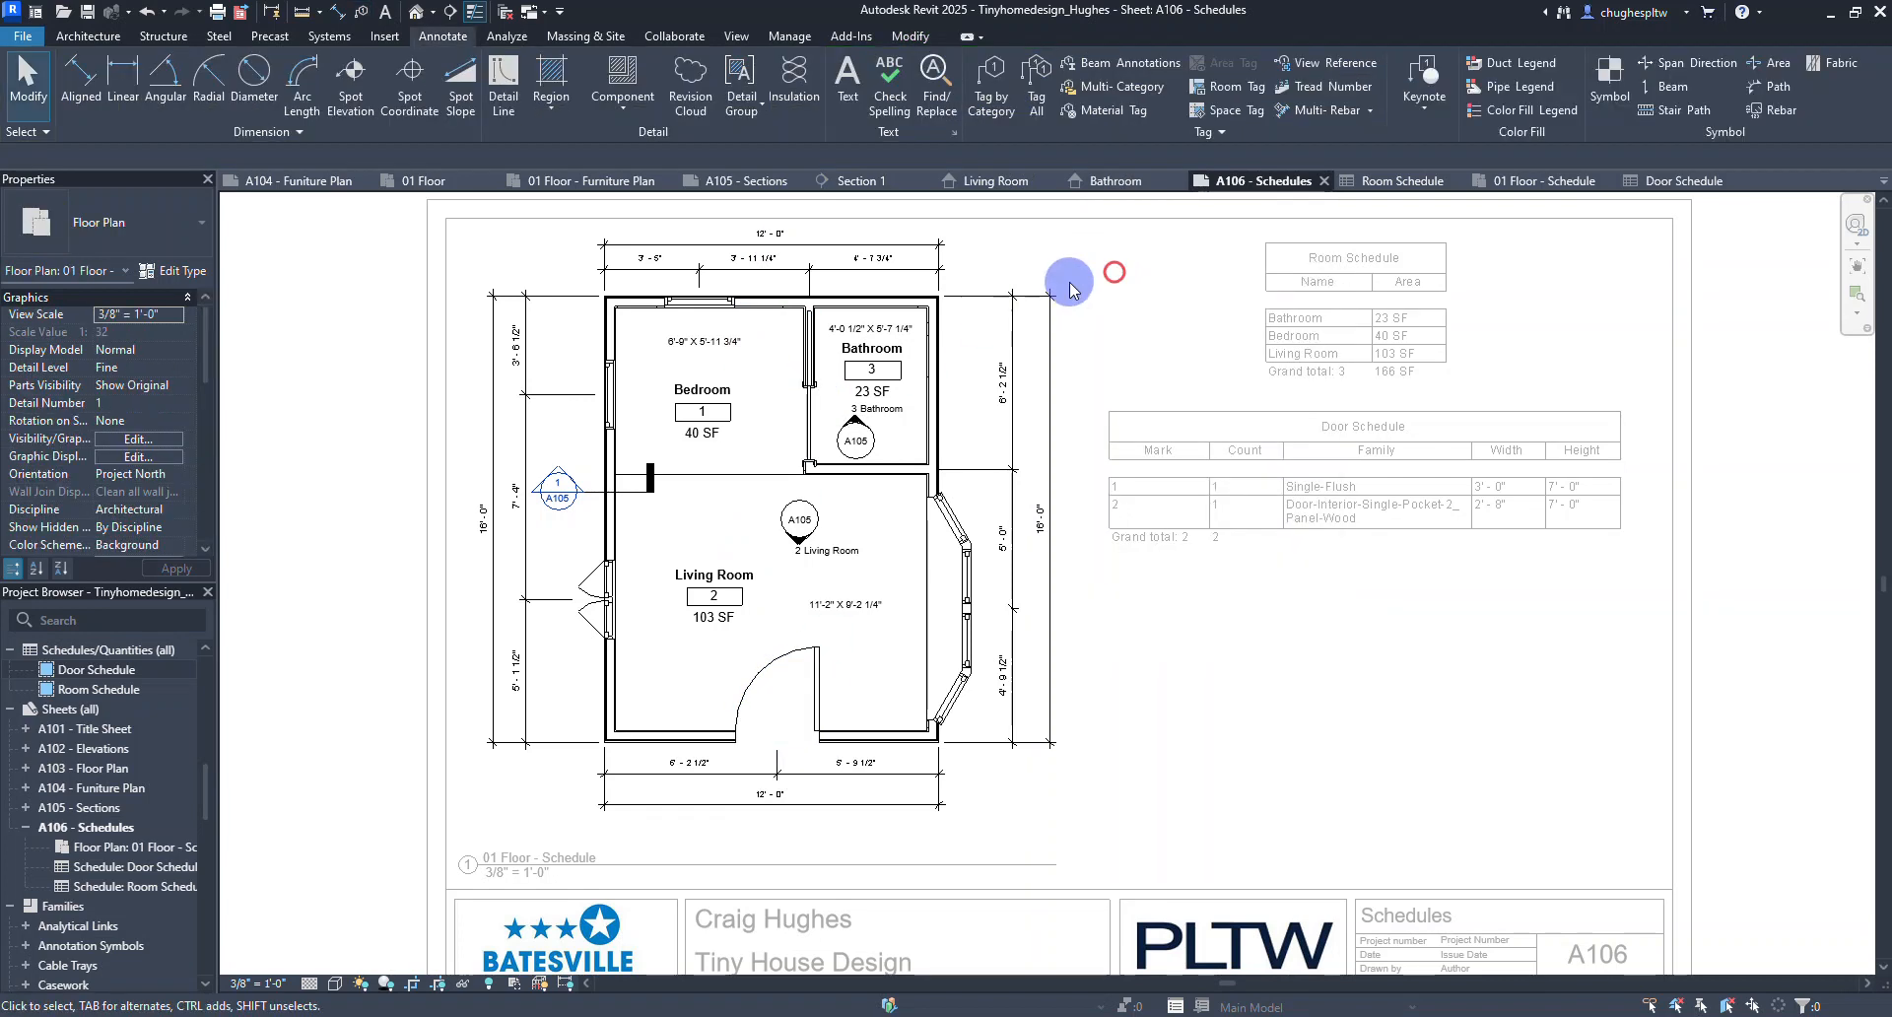
# Tag all untagged doors in the floor plan using Tag All with the Door Tags category, without leaders.
pyautogui.click(1036, 93)
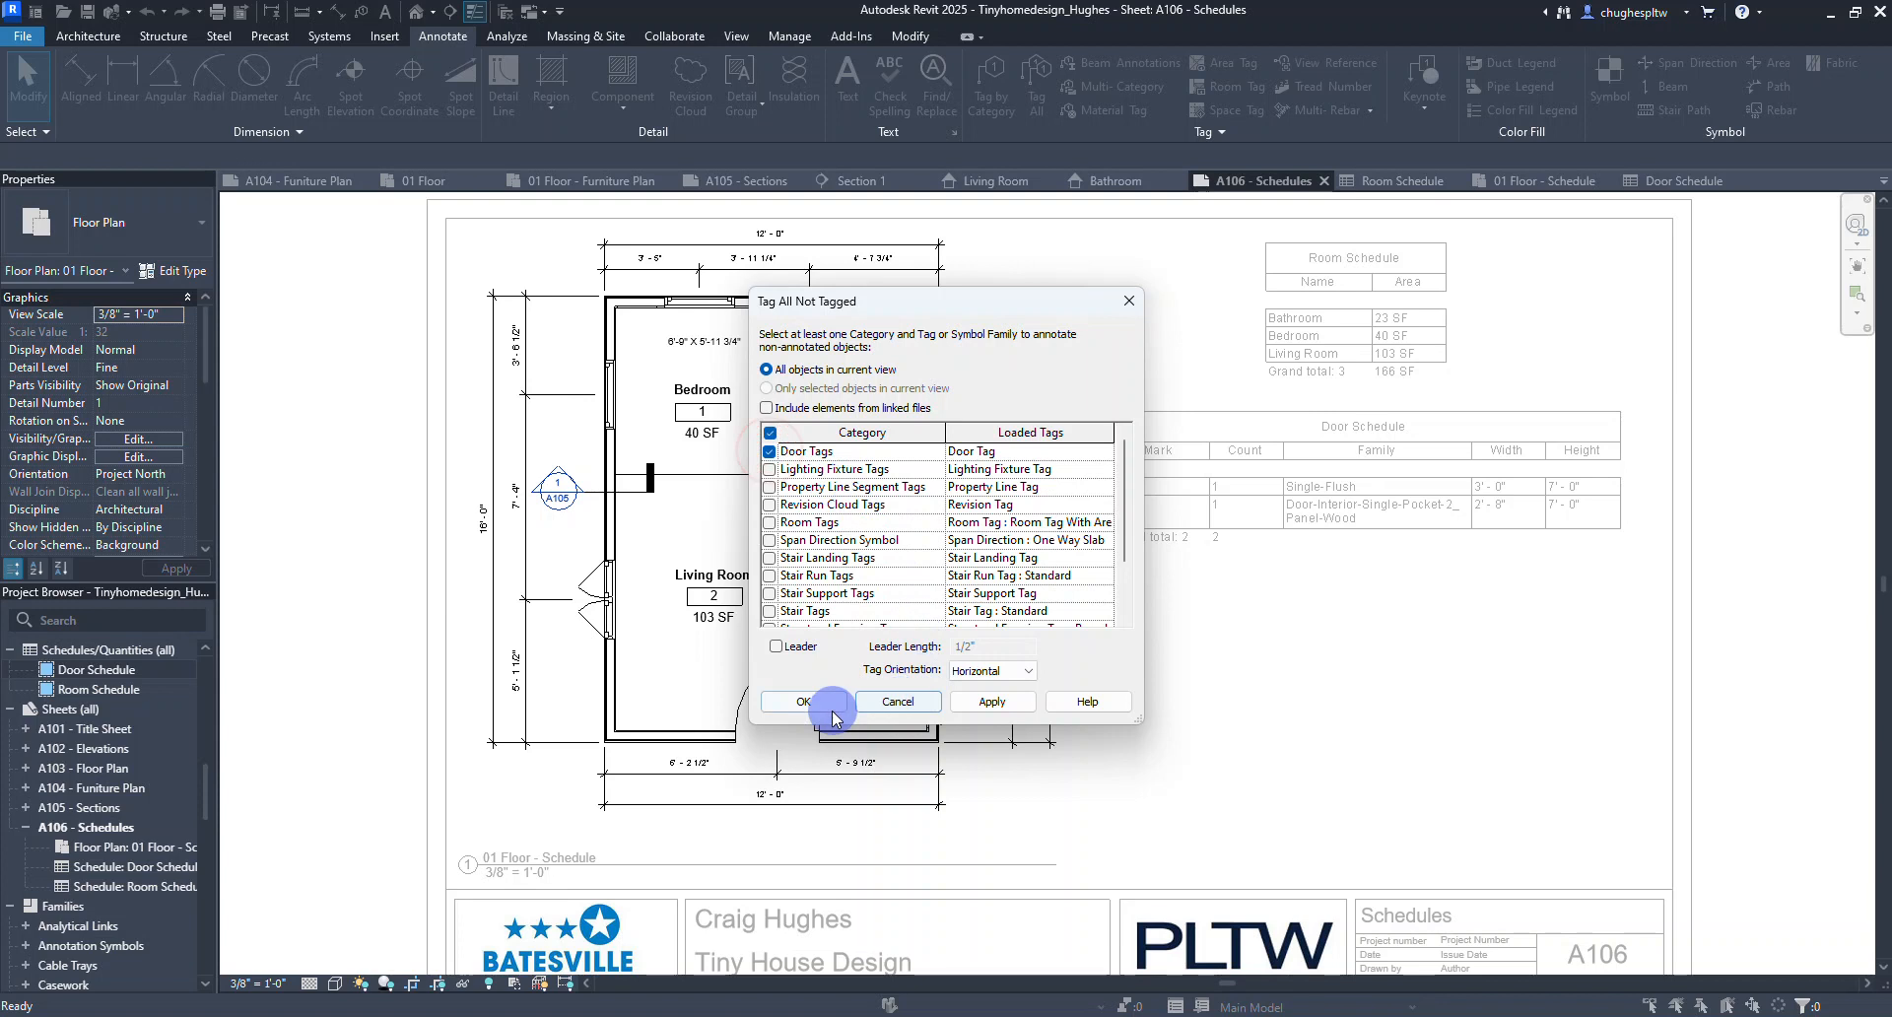
pyautogui.click(975, 705)
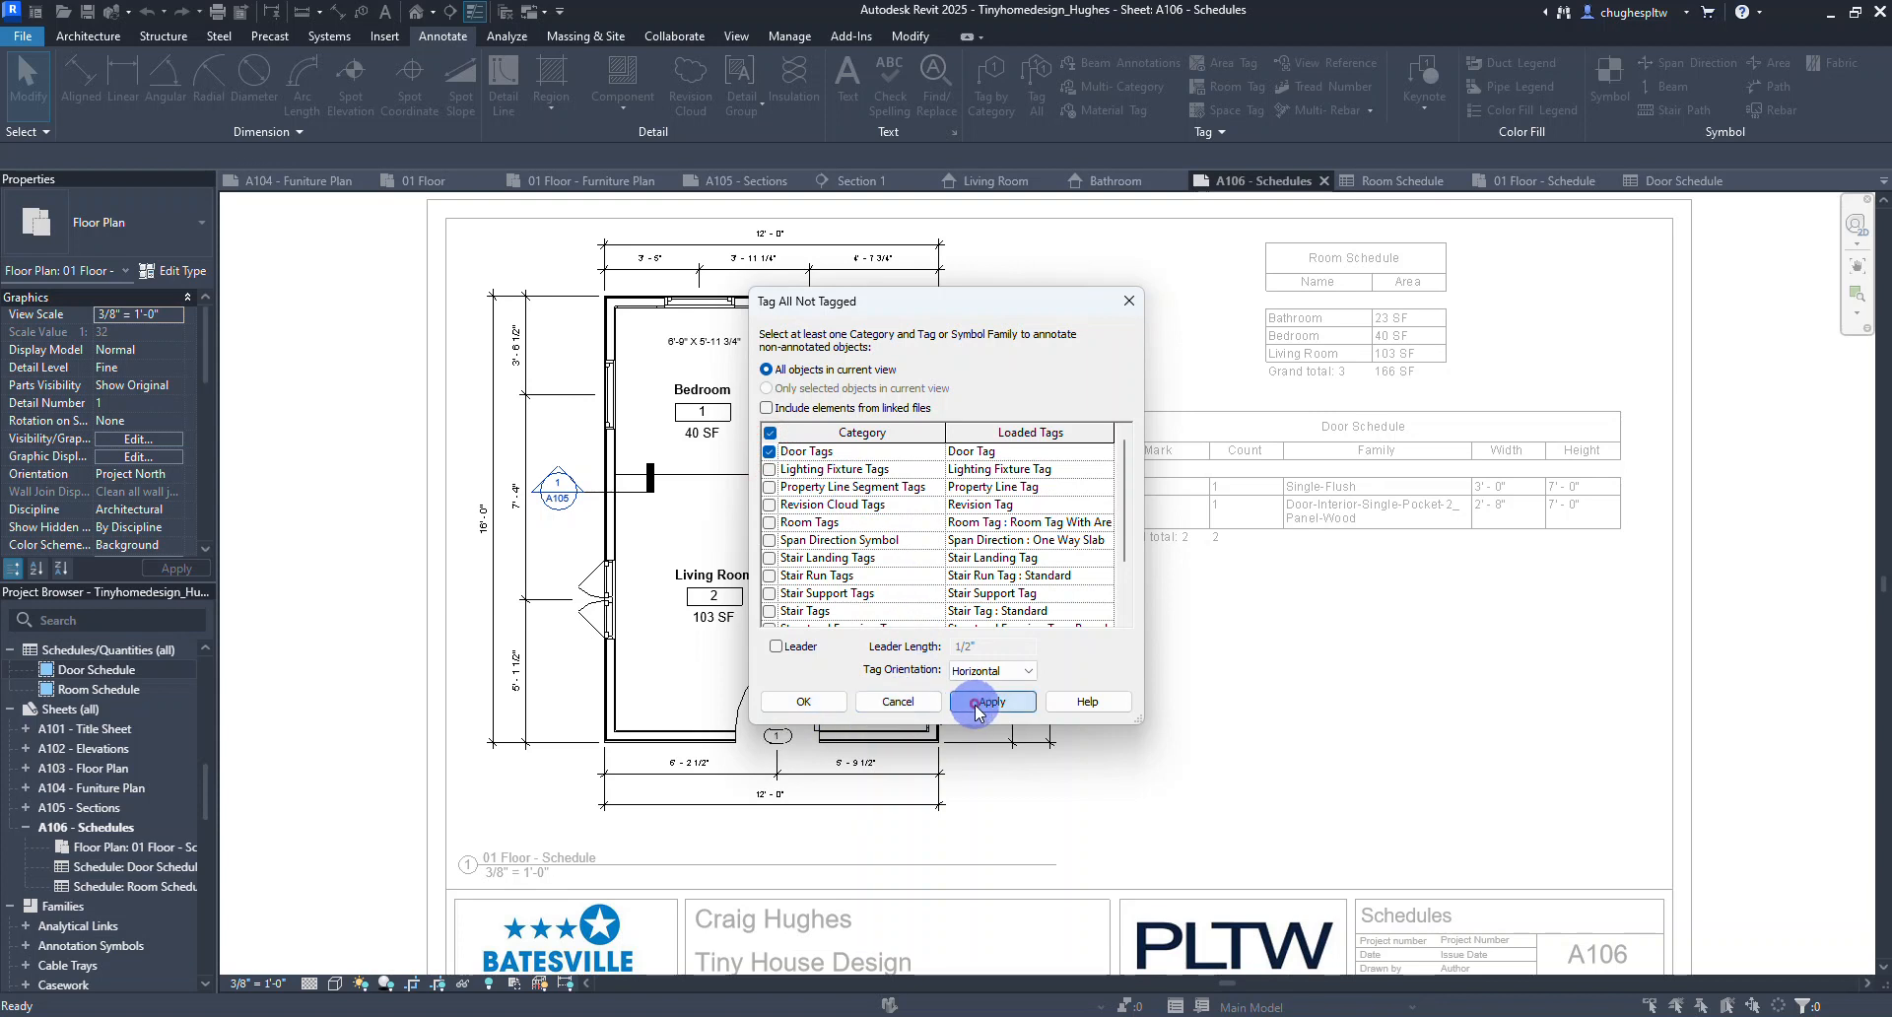
pyautogui.click(806, 701)
pyautogui.scroll(8, 777, 735)
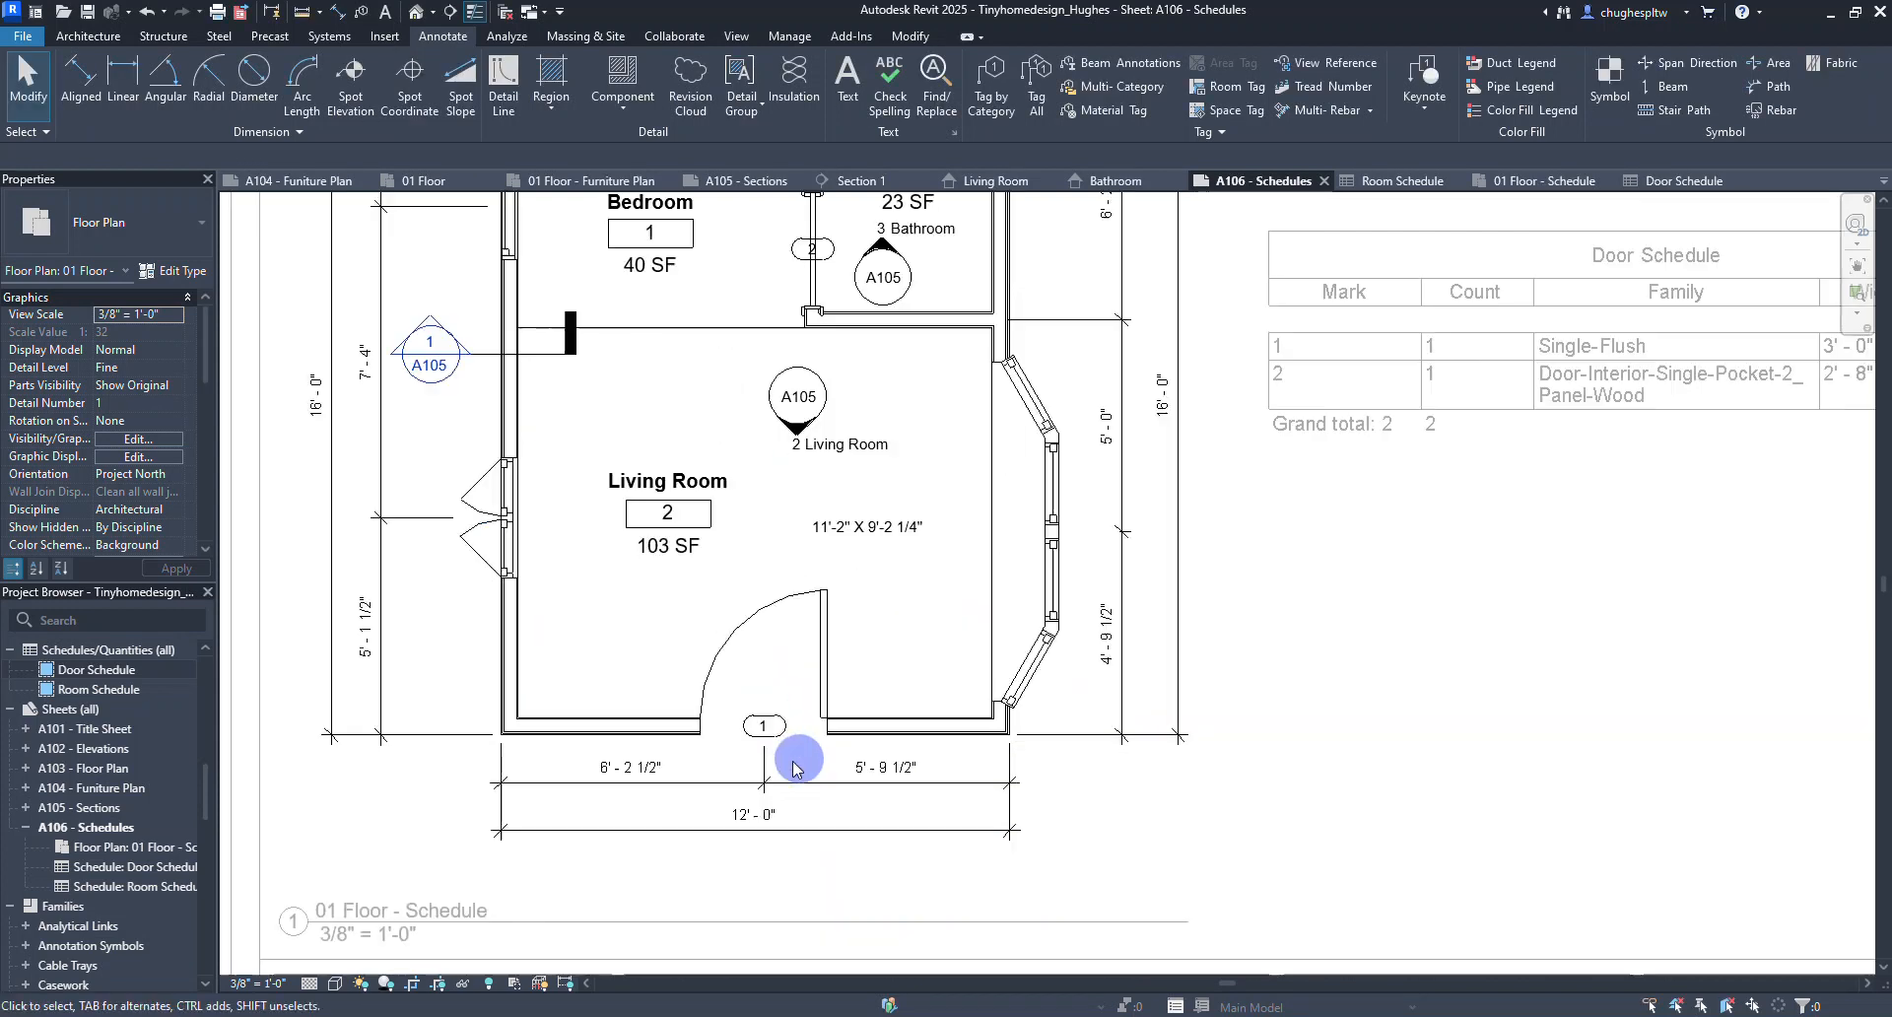
pyautogui.scroll(-8, 754, 705)
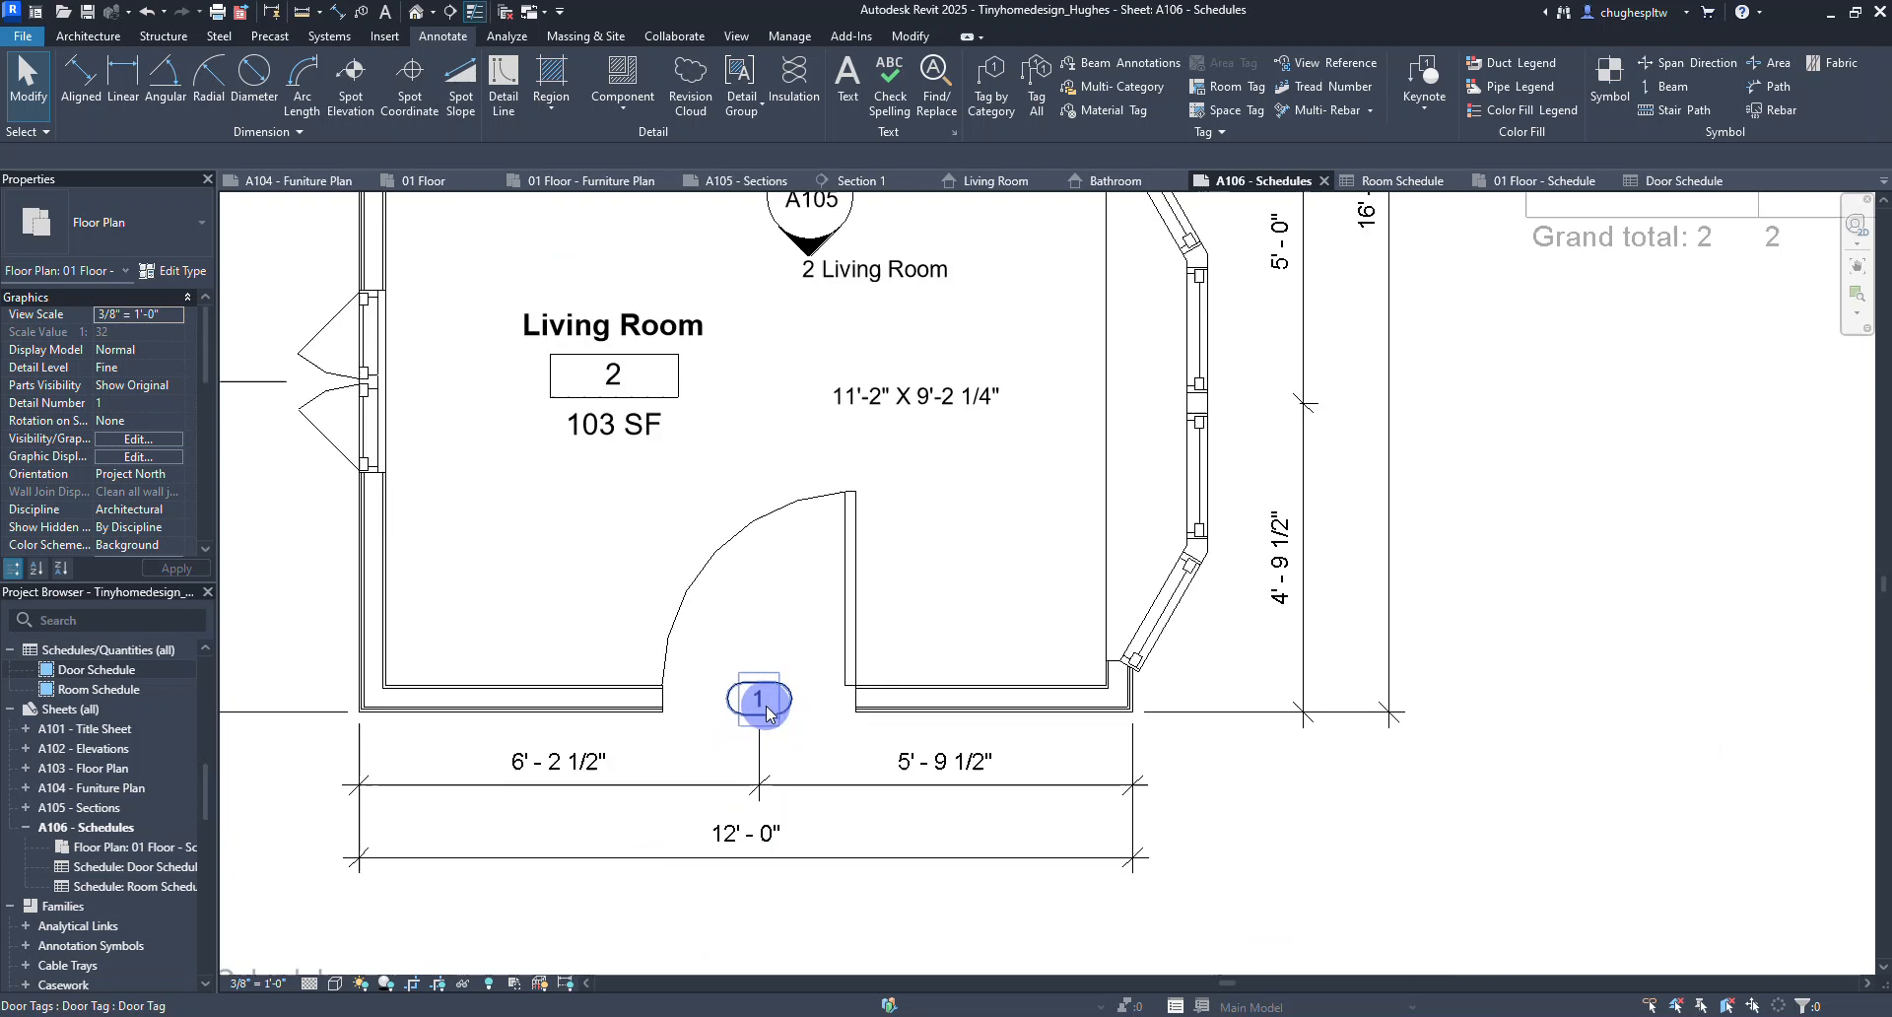
# Check the new door tags in the floor plan and deactivate the viewport to return to the sheet.
pyautogui.scroll(4, 823, 333)
pyautogui.scroll(4, 798, 310)
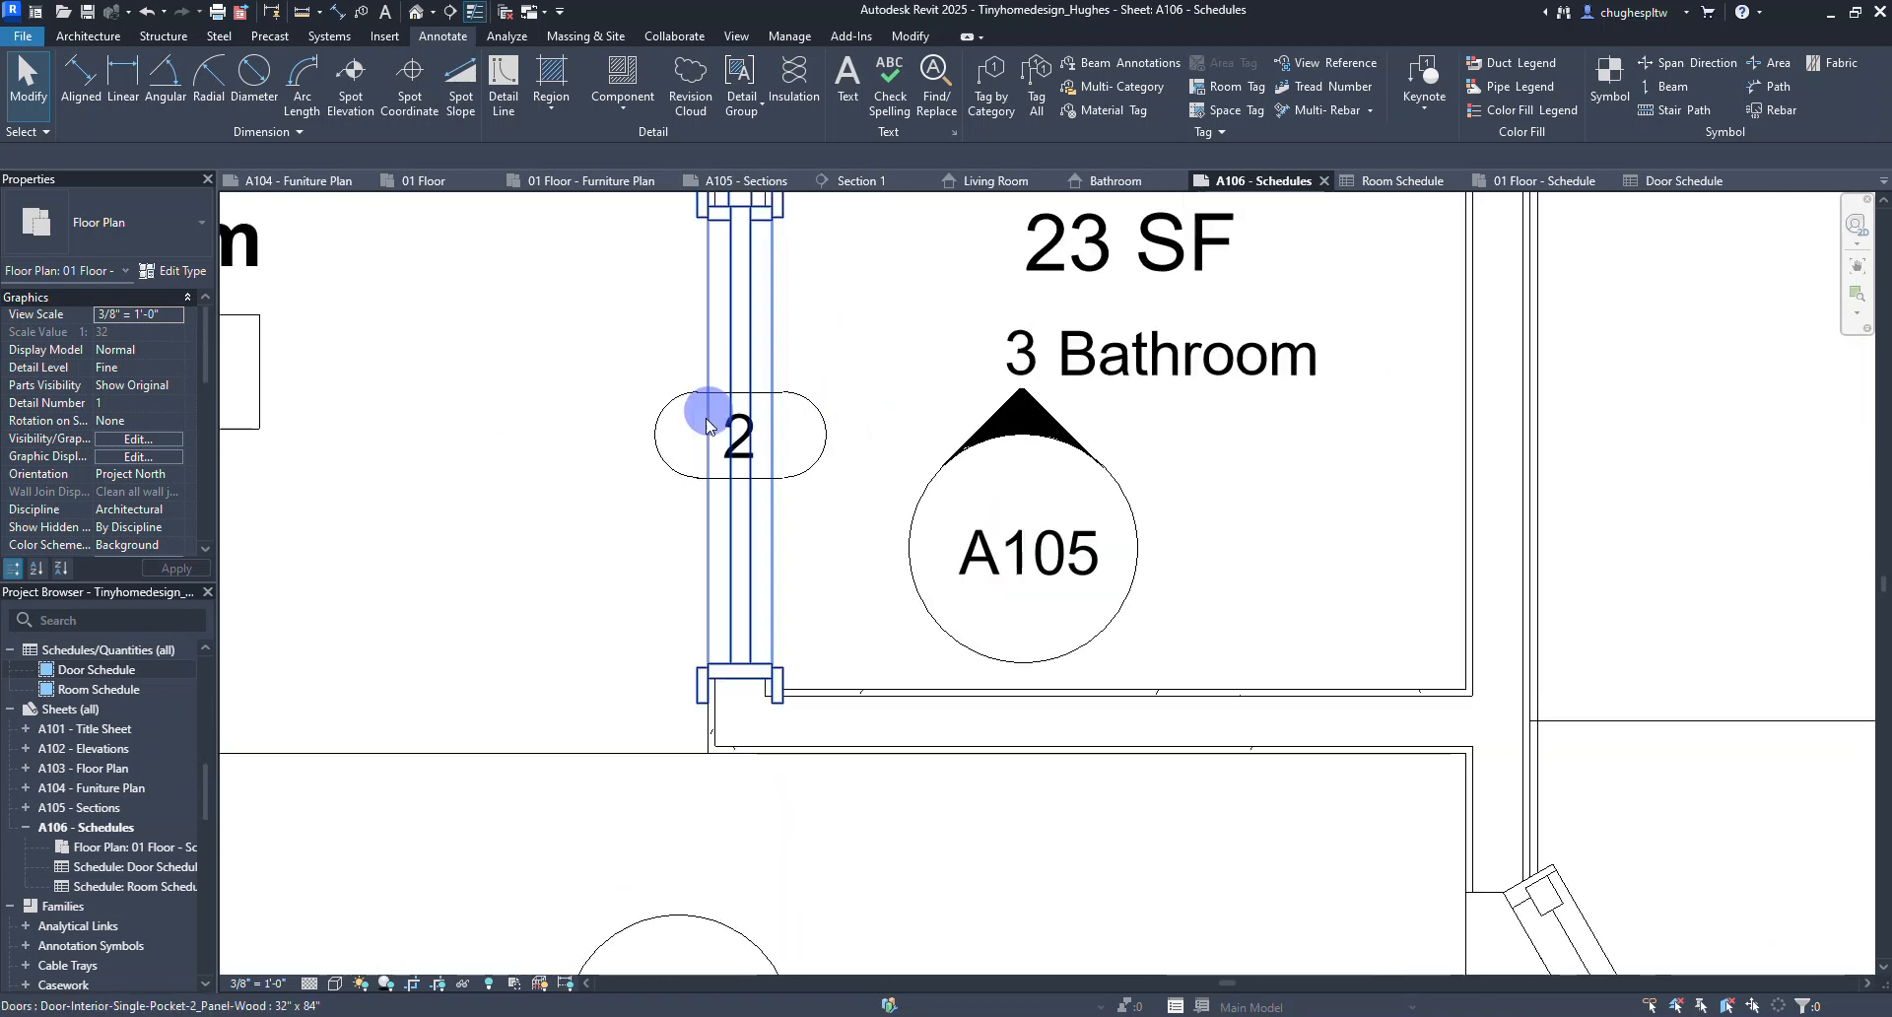
pyautogui.scroll(-3, 731, 427)
pyautogui.scroll(-3, 734, 434)
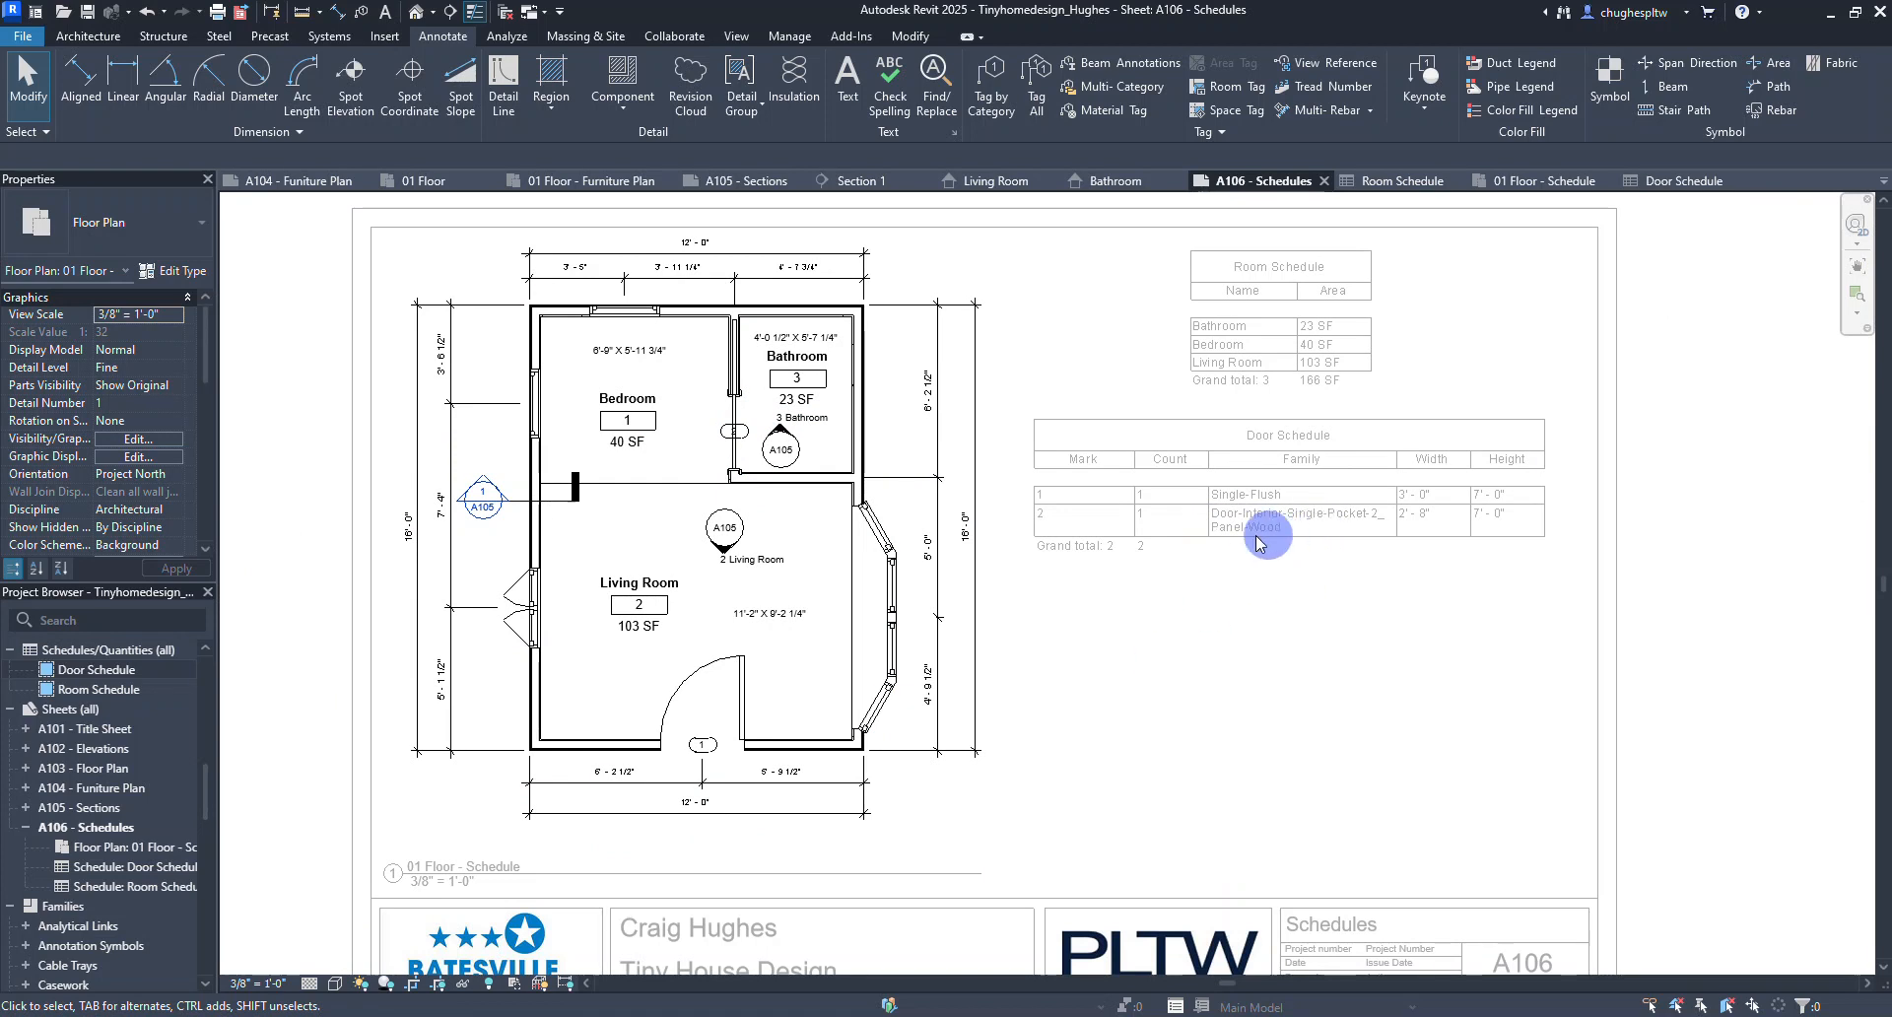
pyautogui.doubleClick(1253, 591)
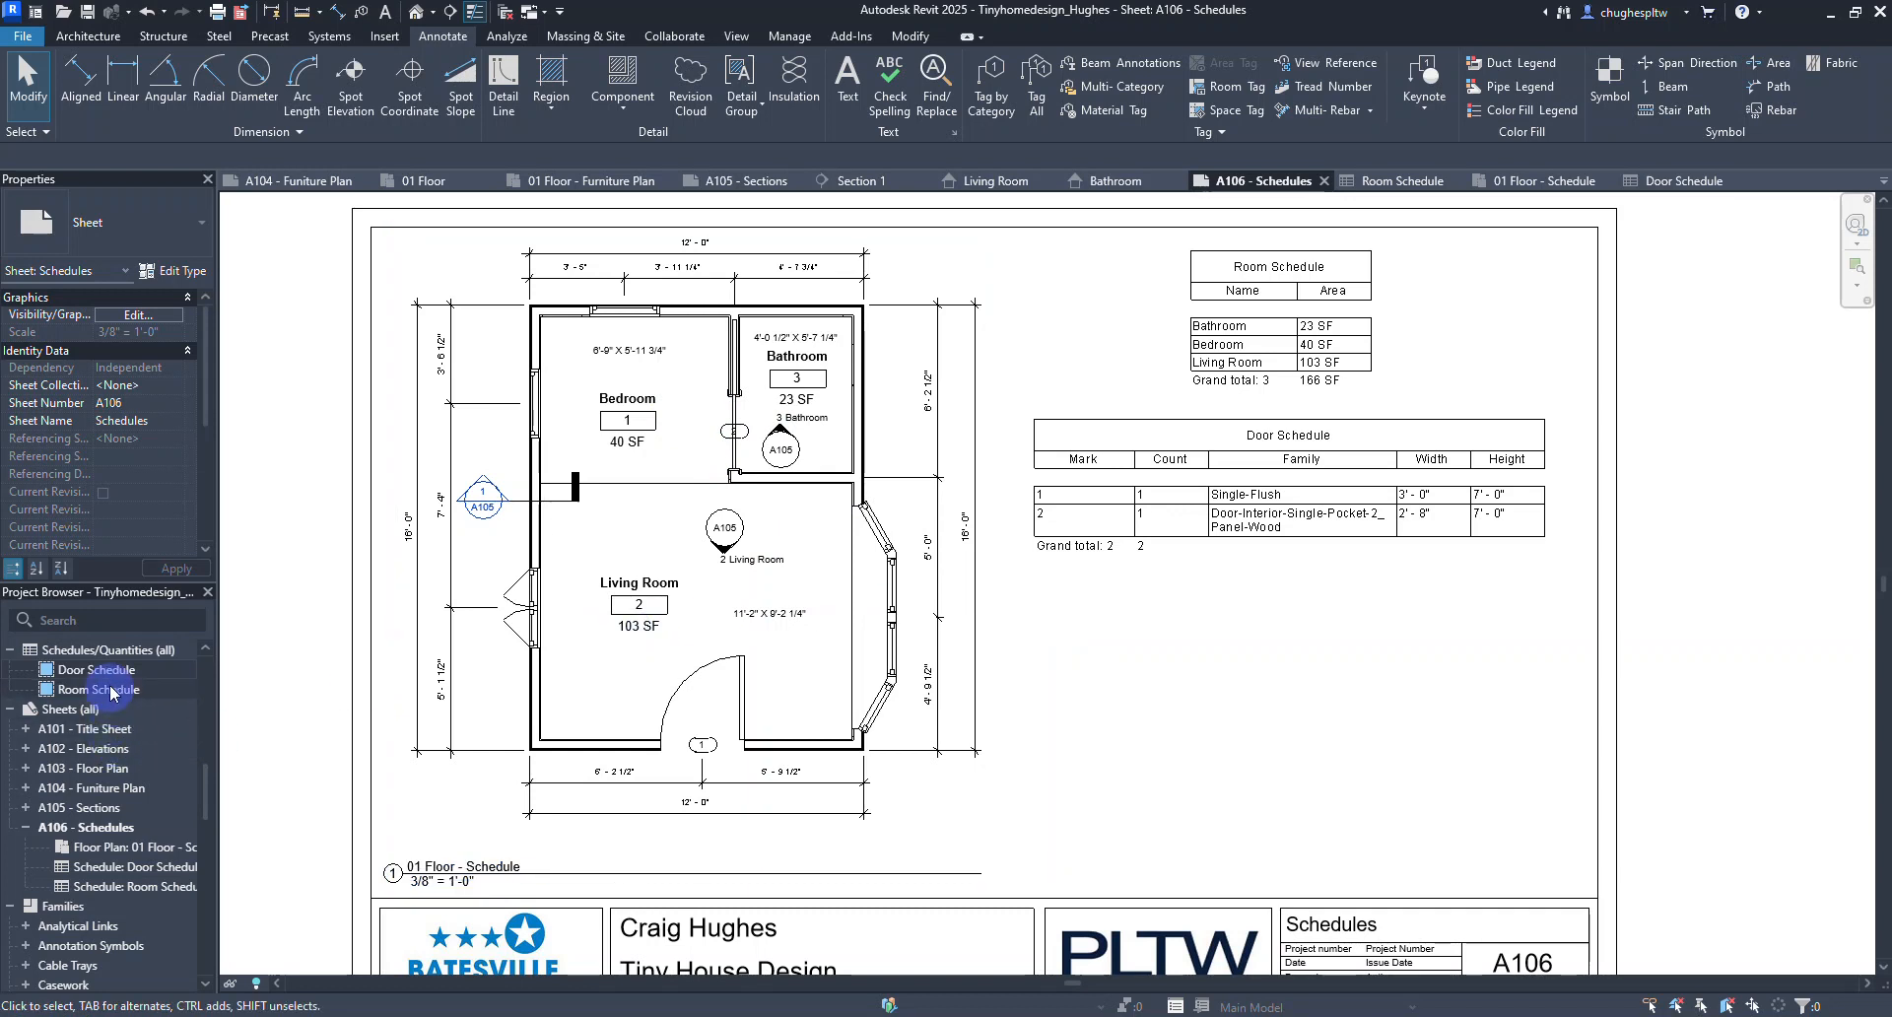
# Create a new schedule for the Windows category, keeping the New Construction phase.
pyautogui.rightClick(113, 652)
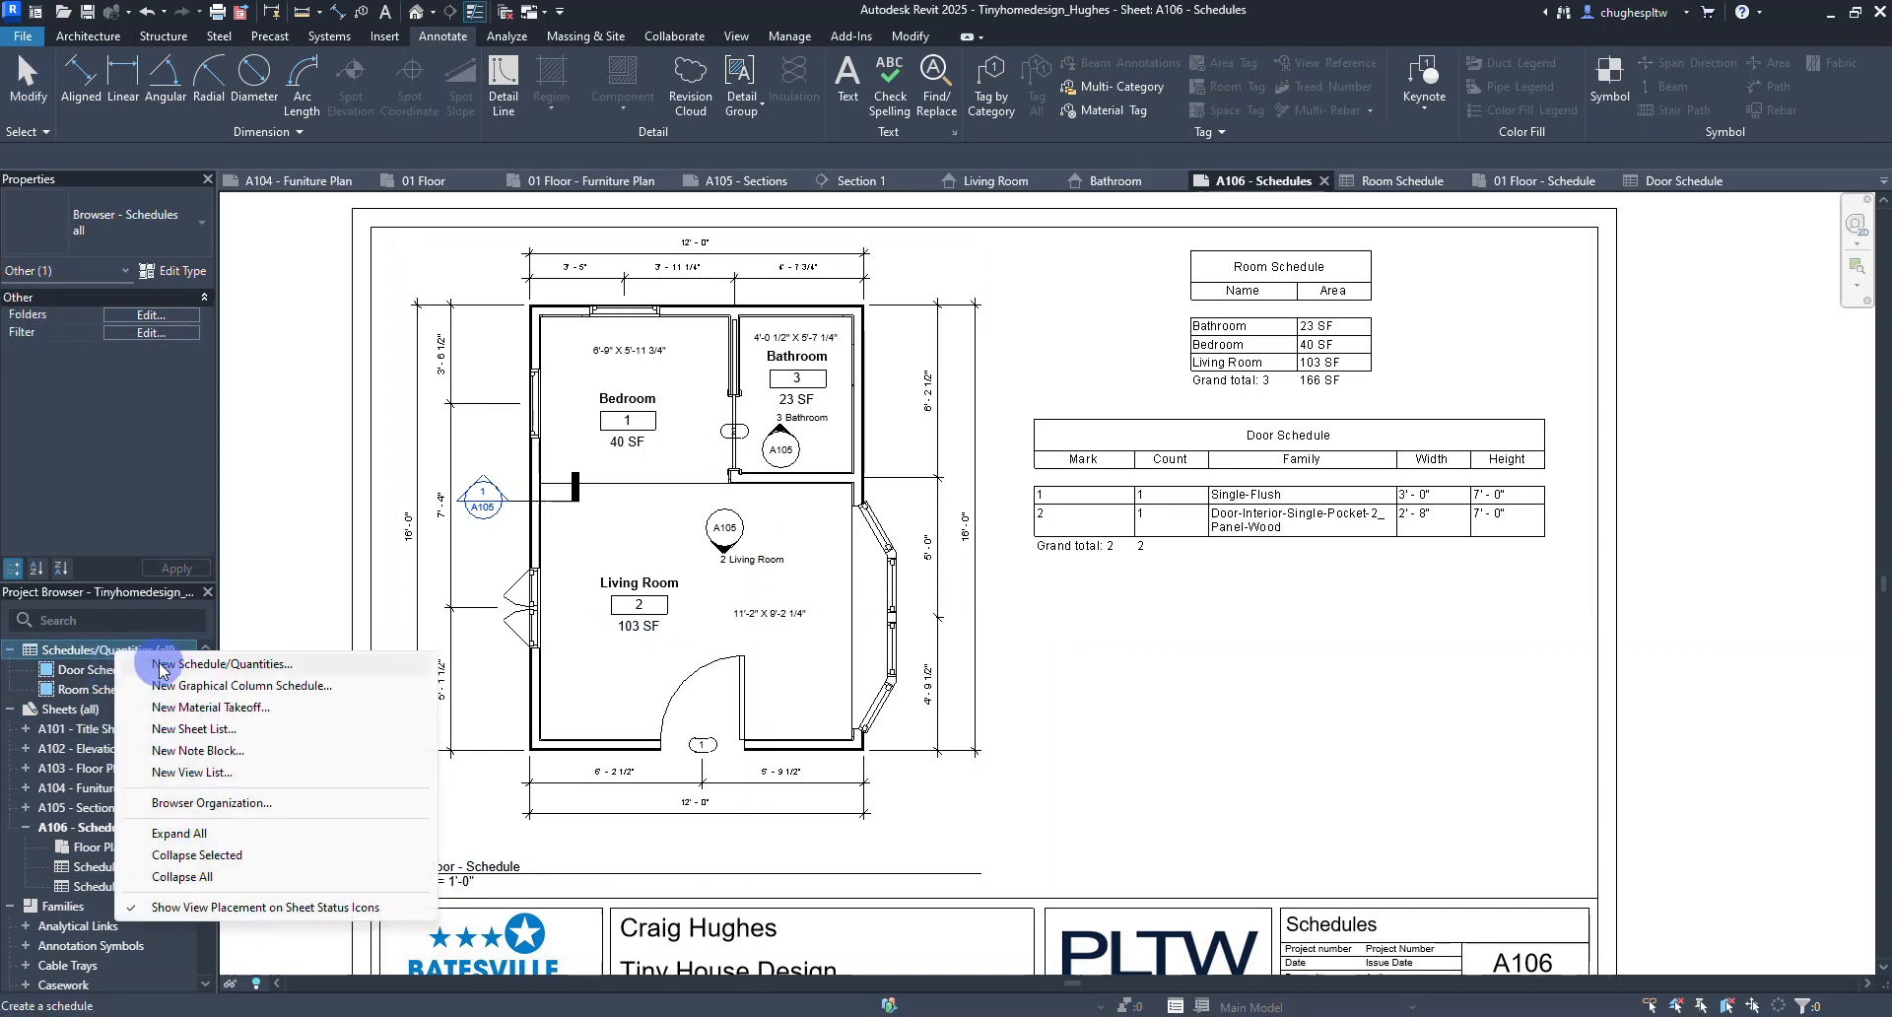
pyautogui.click(158, 660)
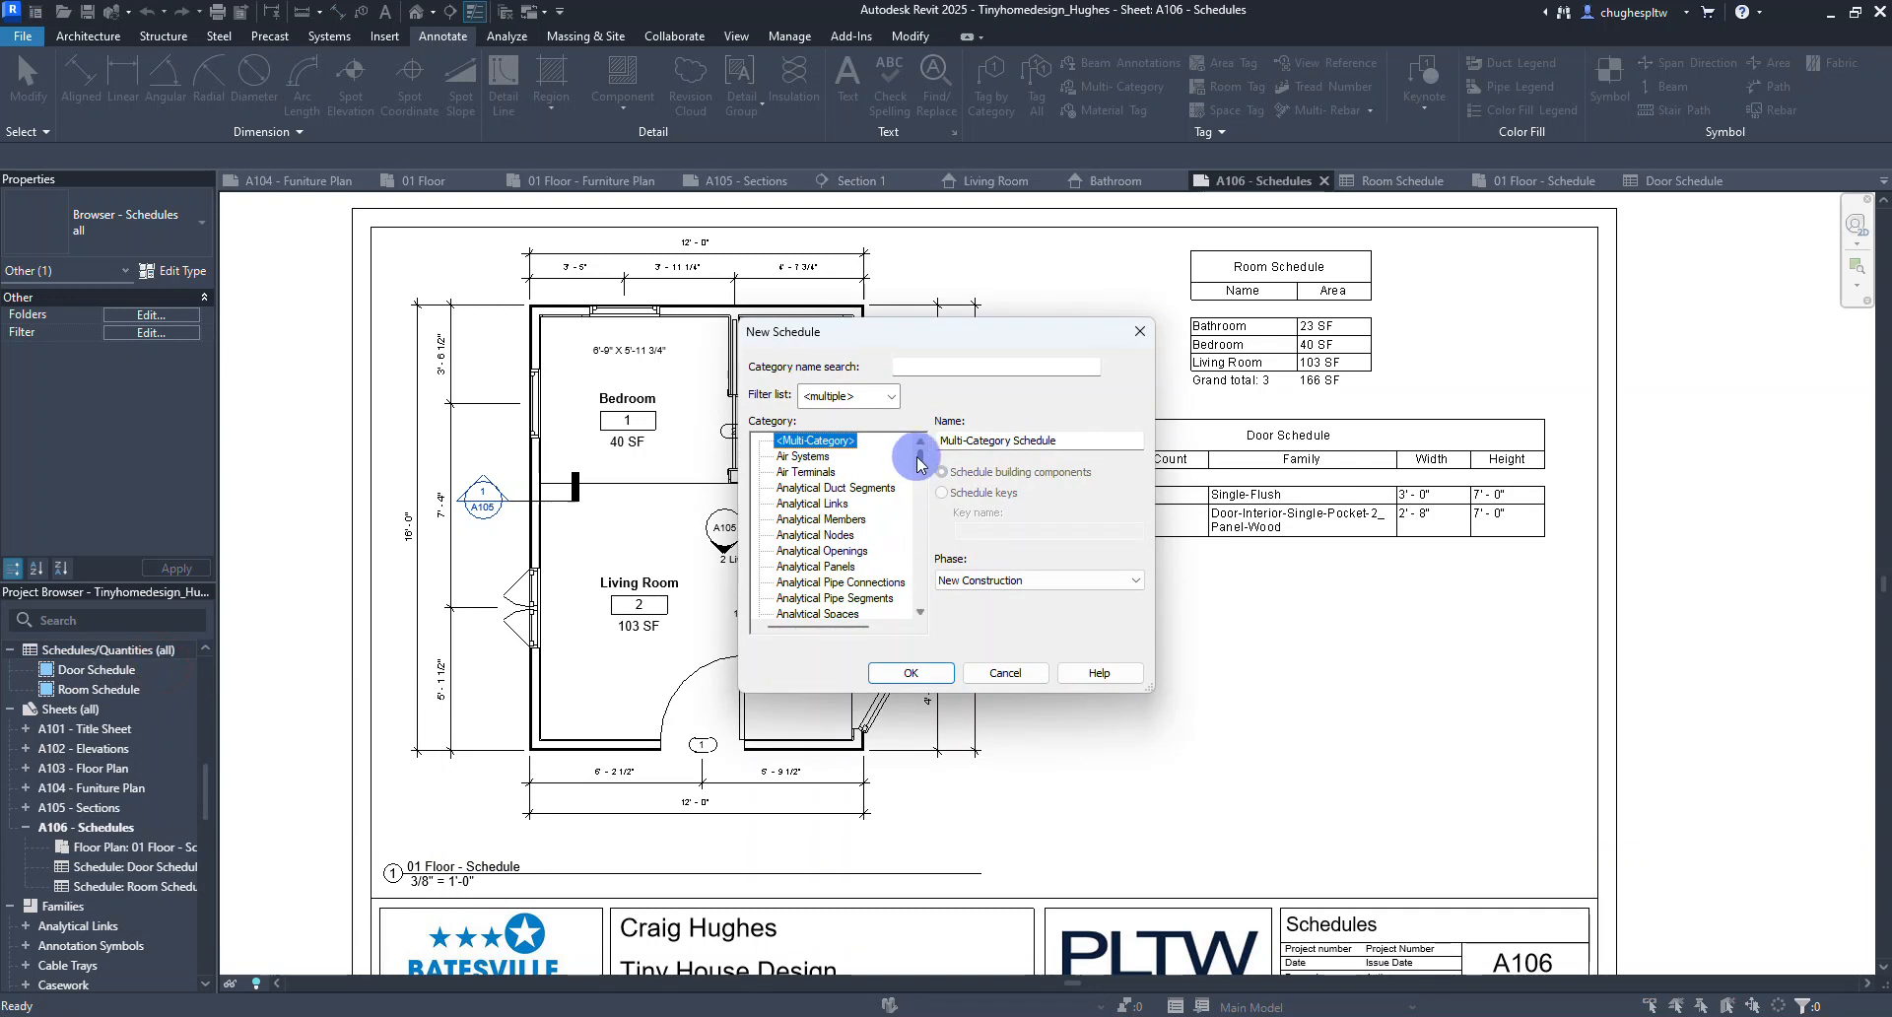
pyautogui.moveTo(917, 464); pyautogui.dragTo(918, 596)
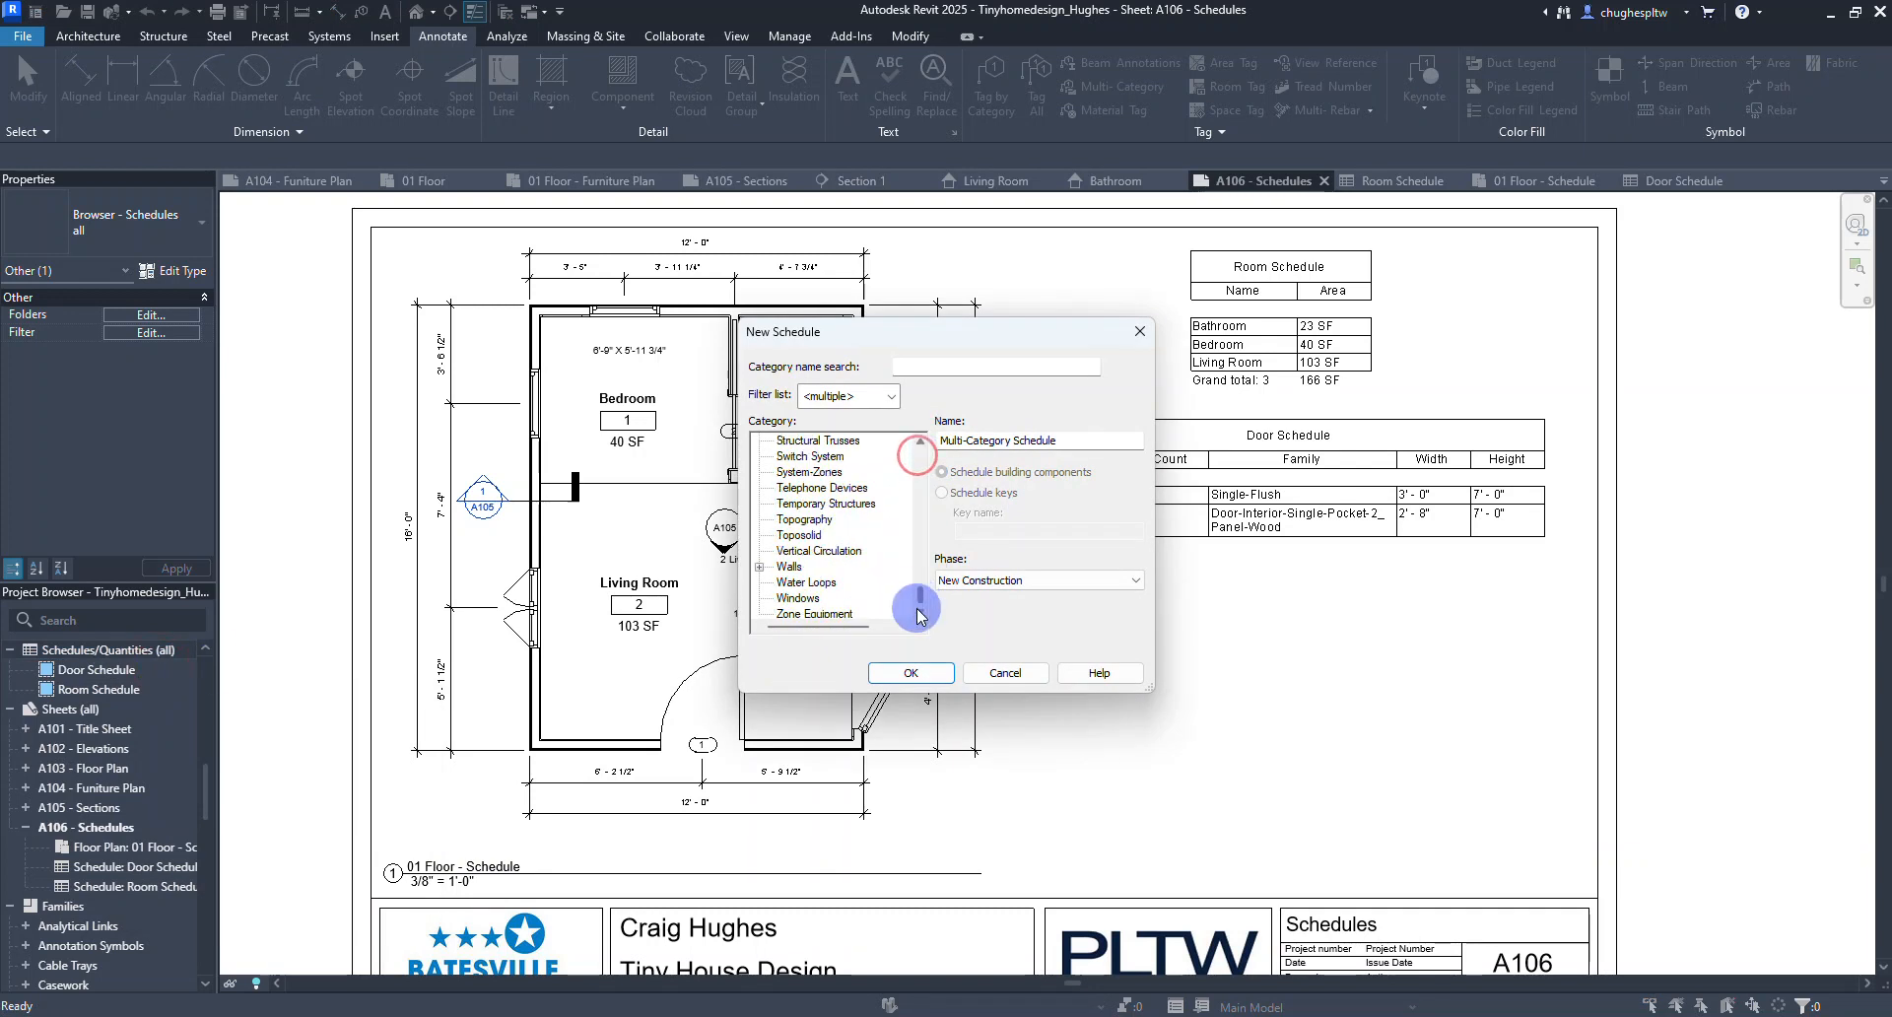
pyautogui.click(799, 598)
pyautogui.click(901, 674)
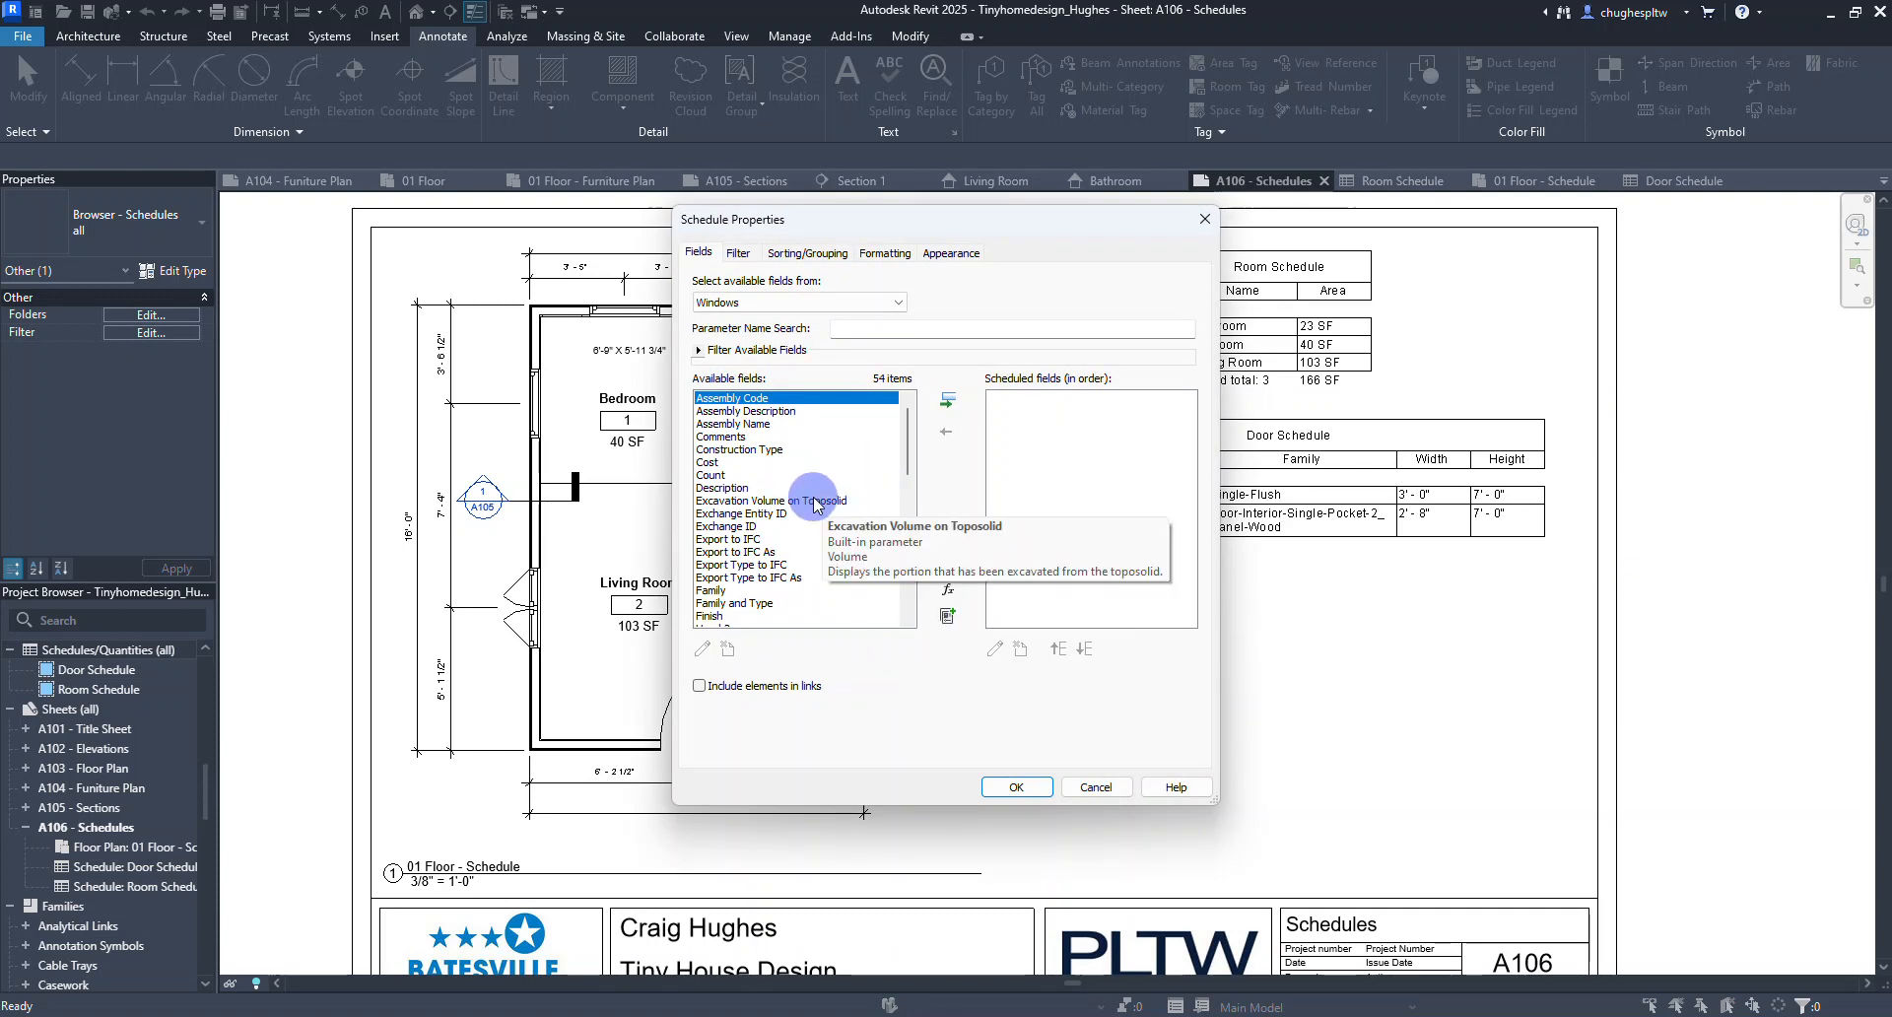
# Add the Type Mark, Count and Family fields, in that order, to the window schedule.
pyautogui.scroll(-3, 814, 504)
pyautogui.scroll(-9, 814, 505)
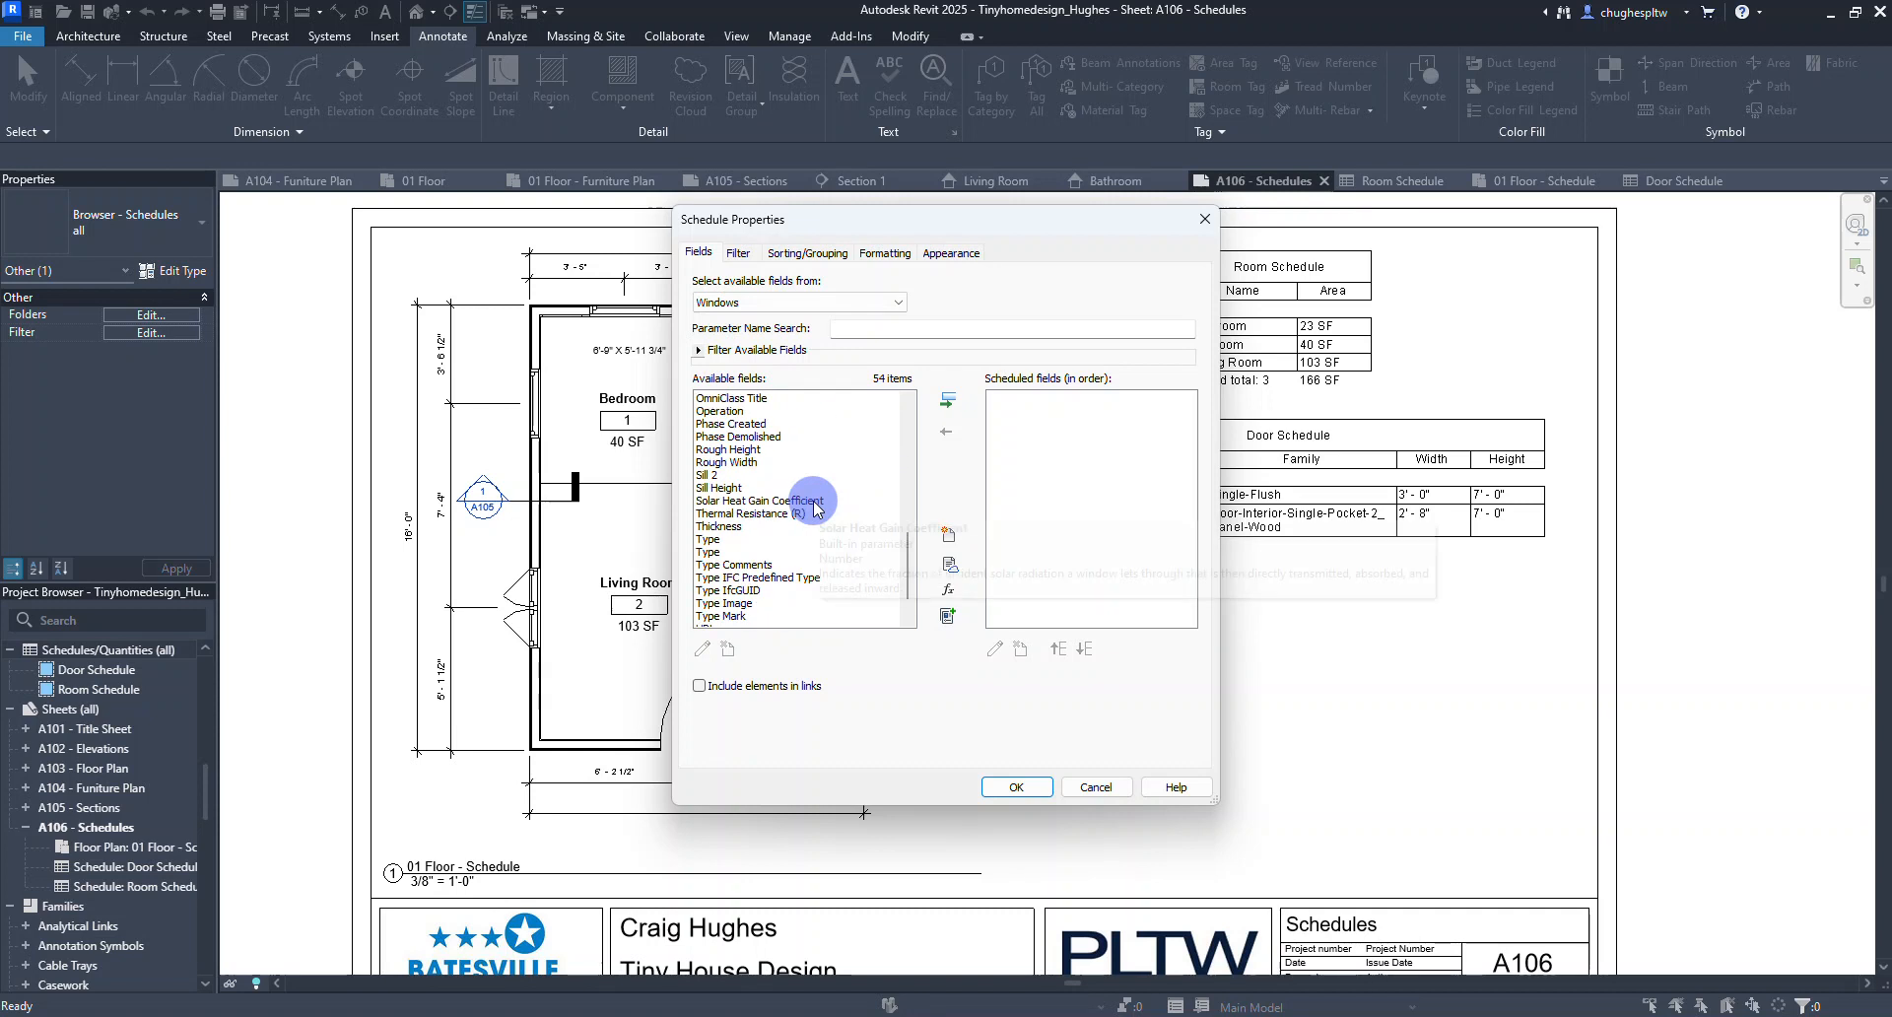
pyautogui.click(730, 580)
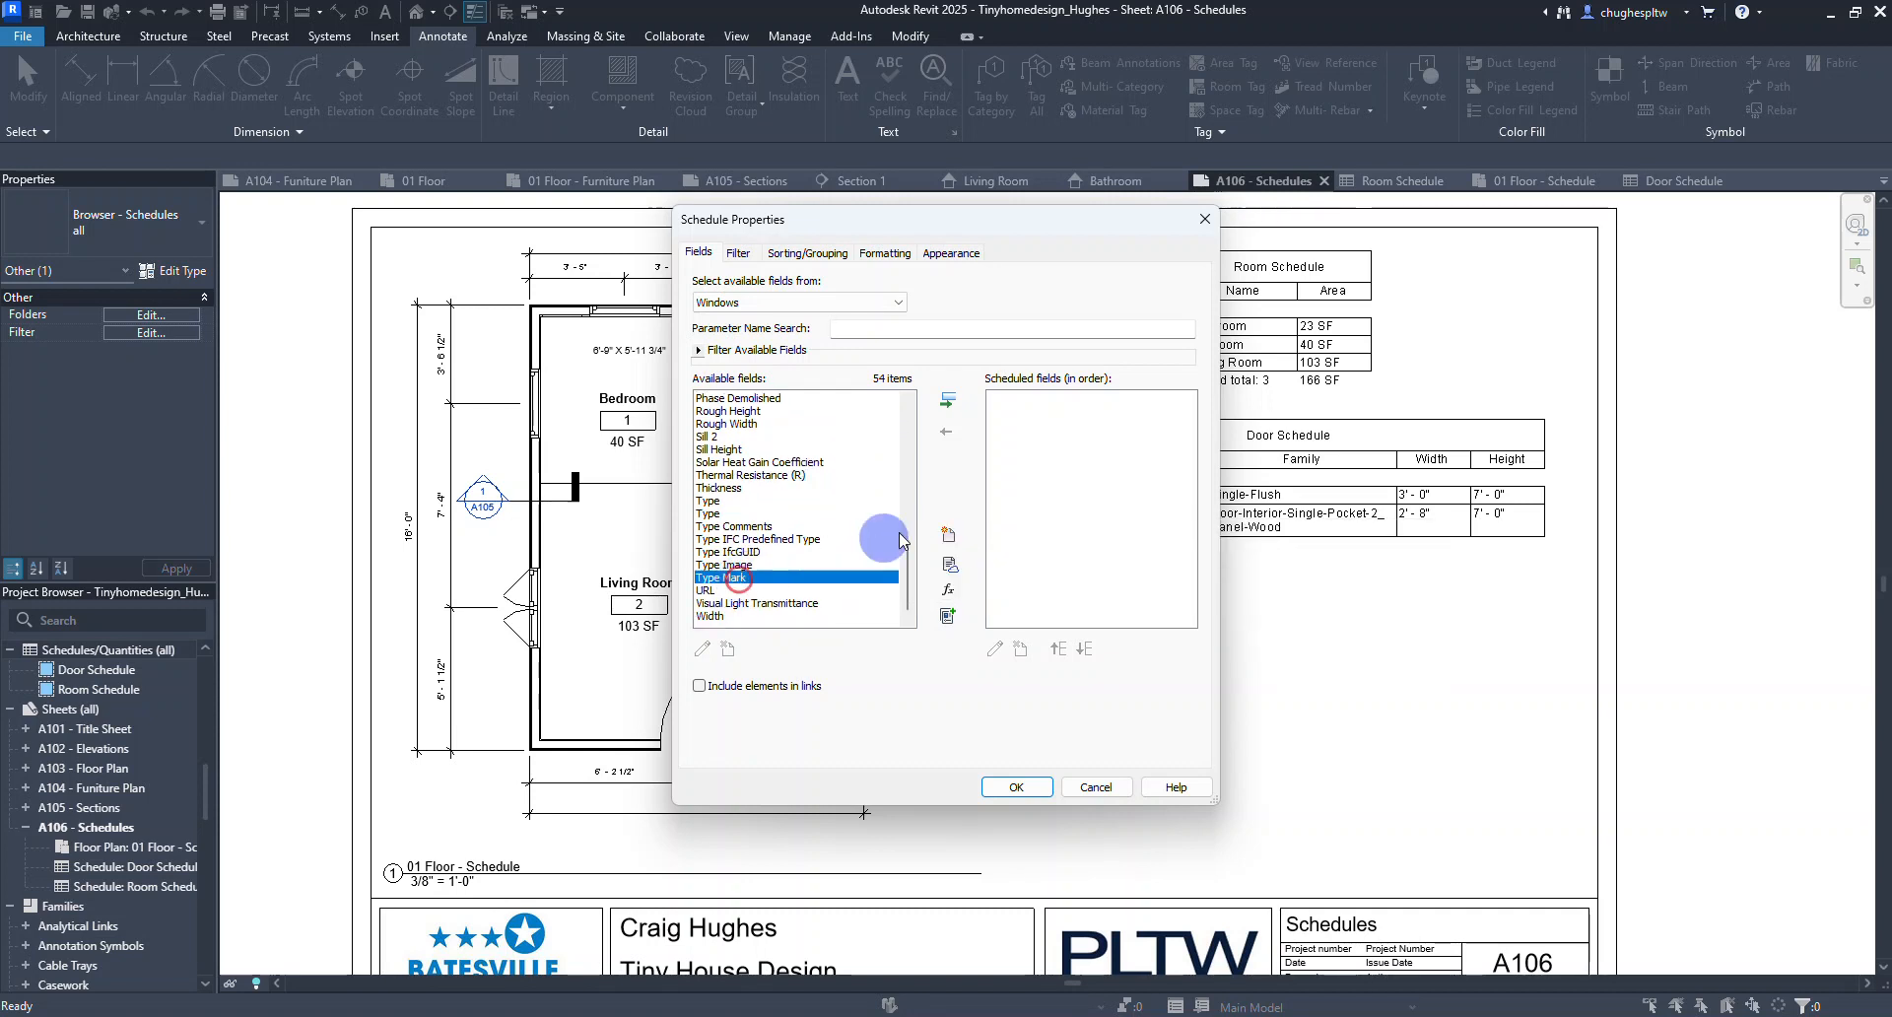
pyautogui.click(947, 401)
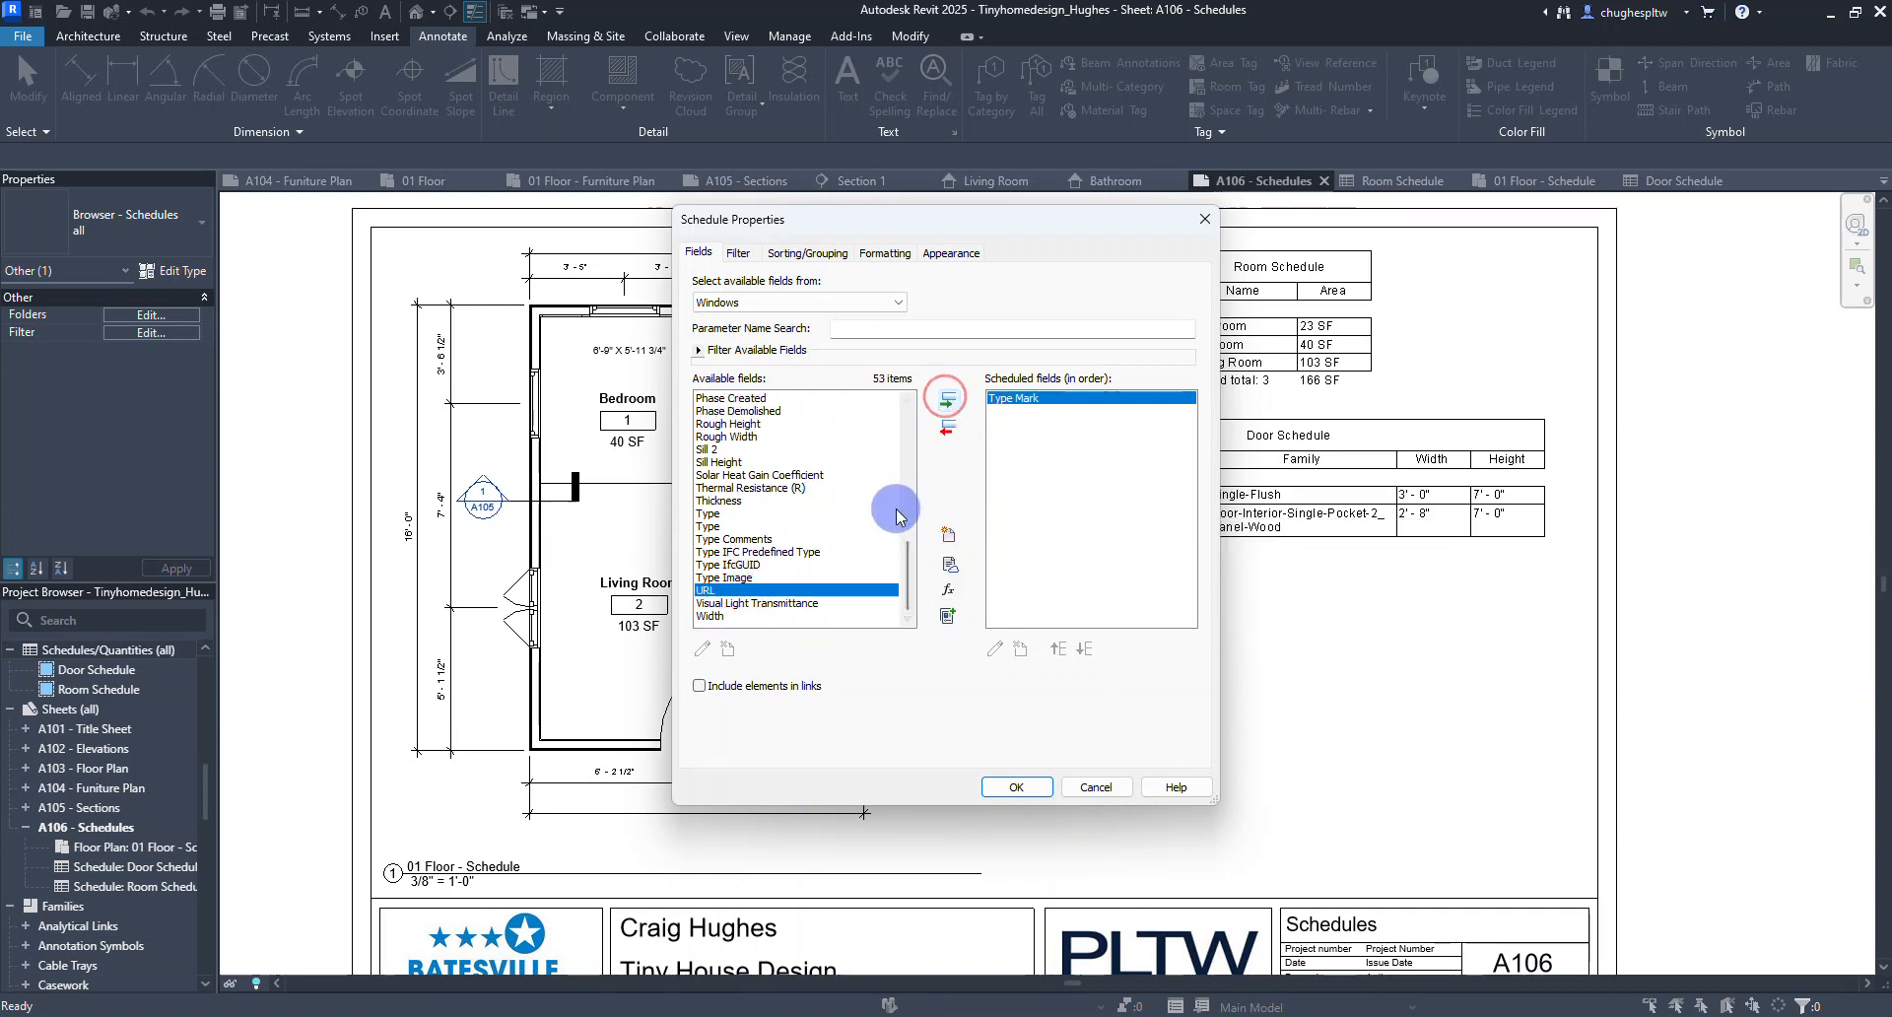
pyautogui.scroll(12, 788, 493)
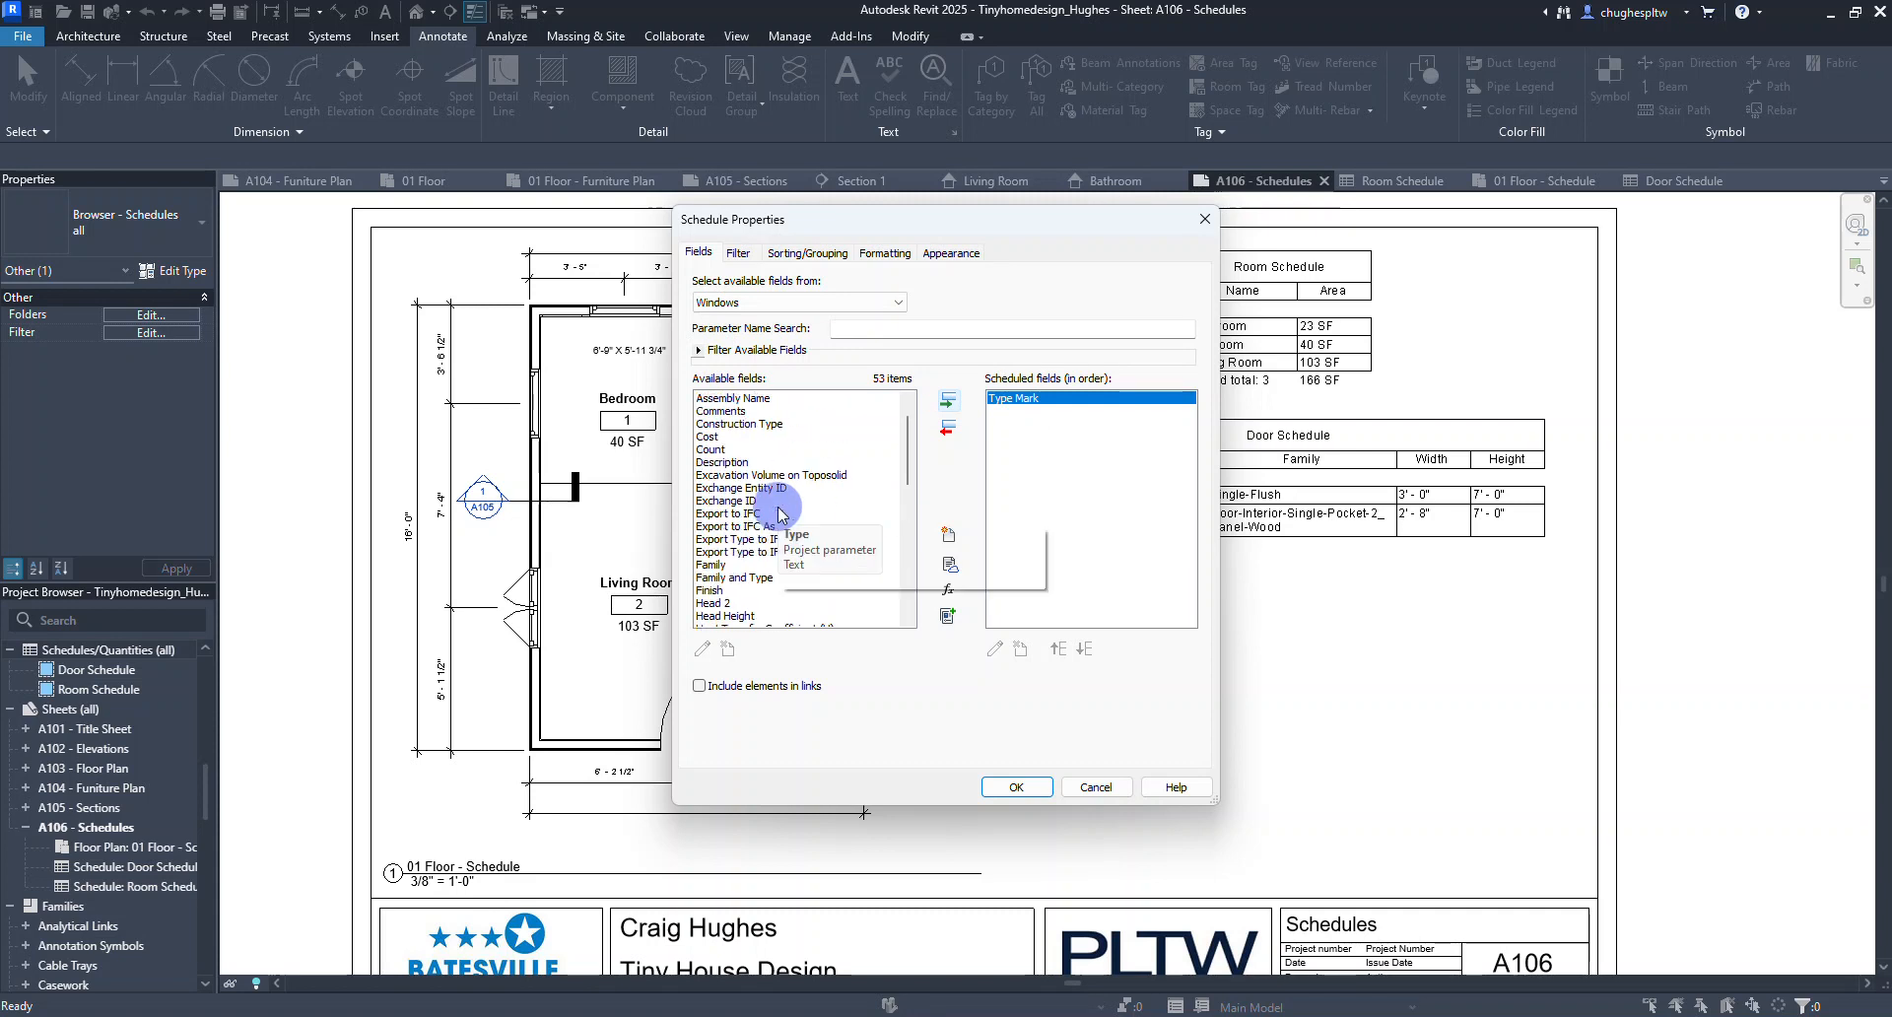
pyautogui.click(719, 449)
pyautogui.click(947, 400)
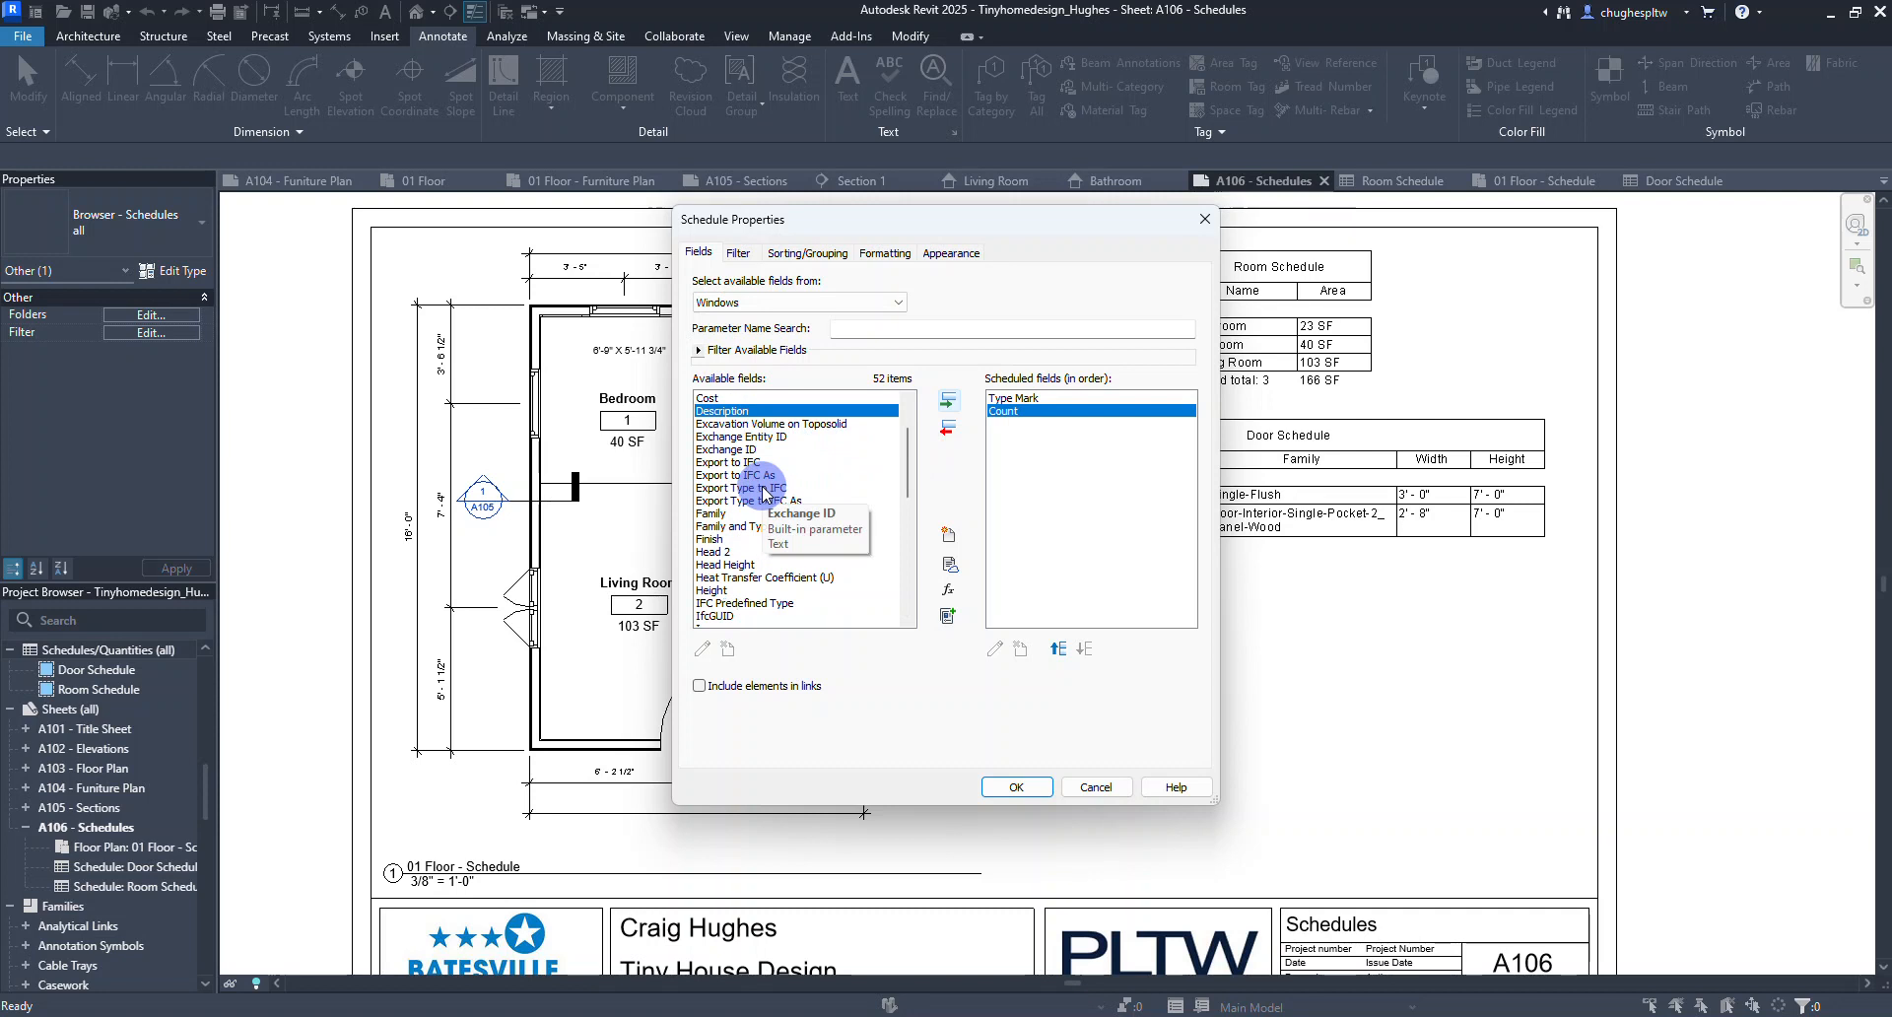
pyautogui.scroll(-1, 764, 482)
pyautogui.click(713, 514)
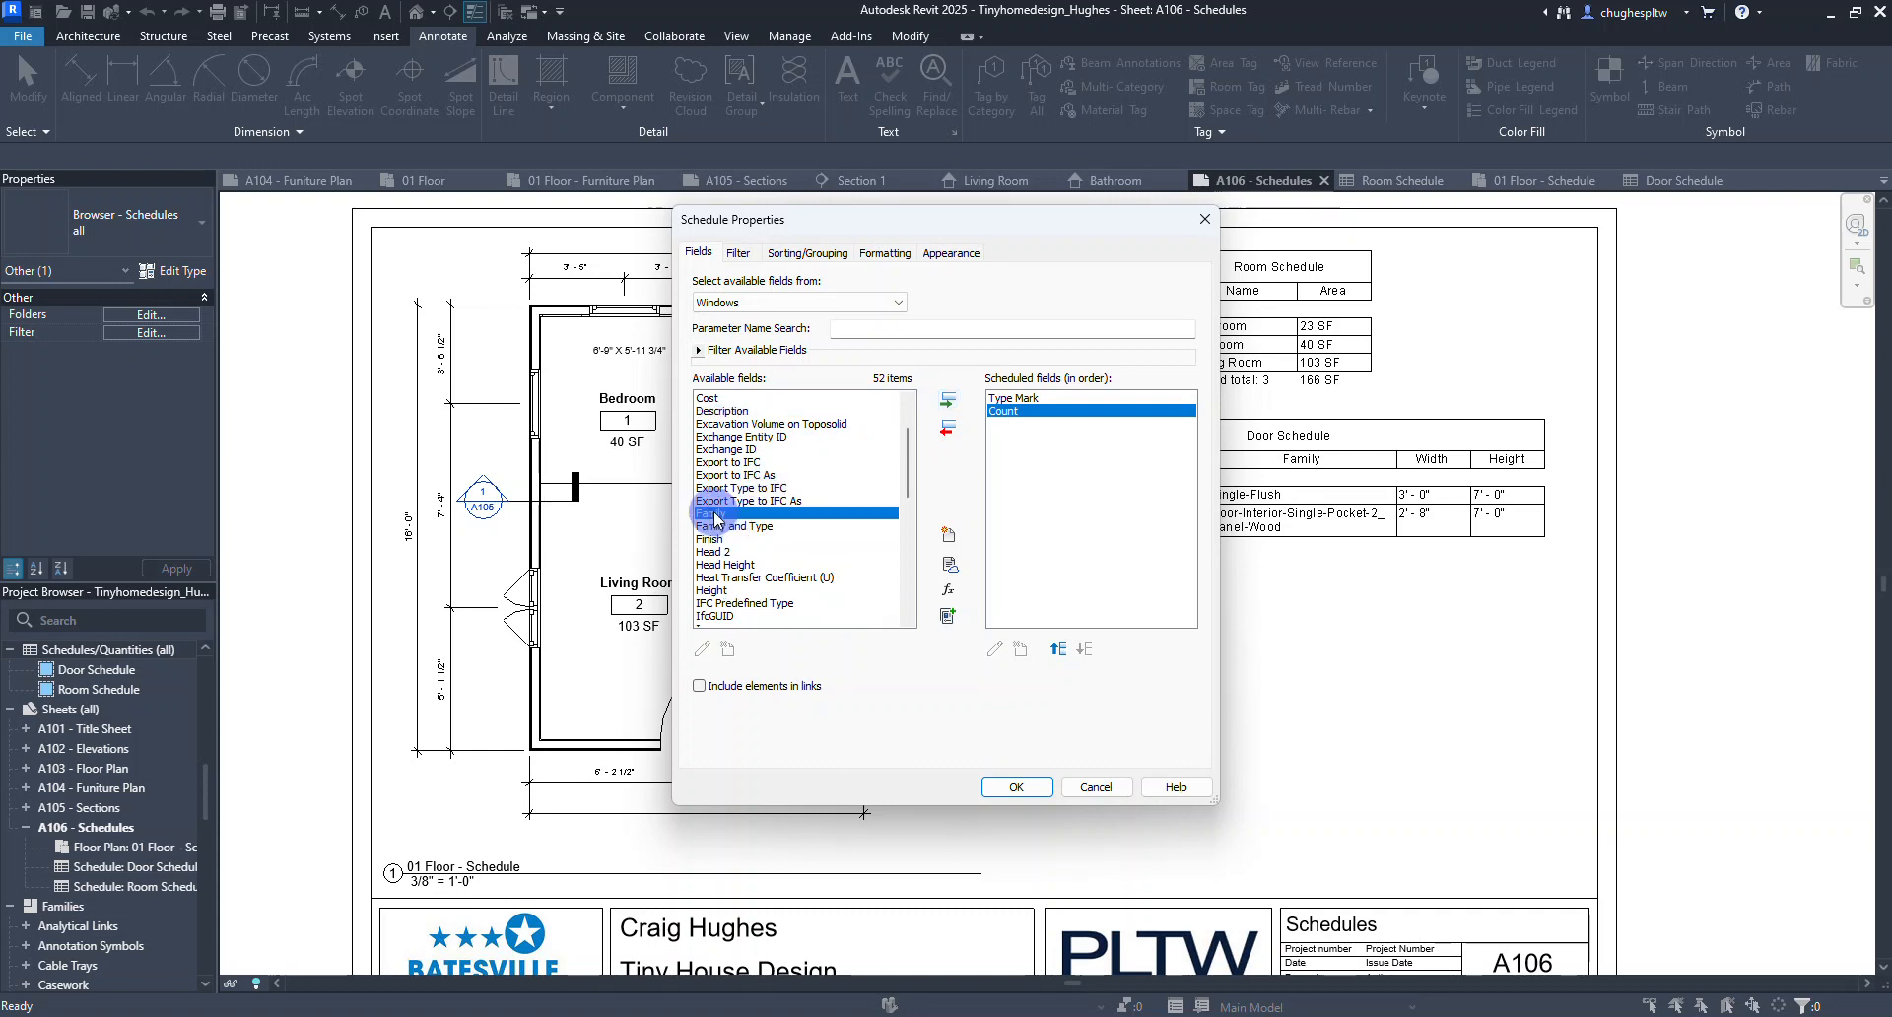
pyautogui.click(947, 400)
# Add the Construction Type, Width and Height fields after Family in the window schedule.
pyautogui.scroll(2, 789, 493)
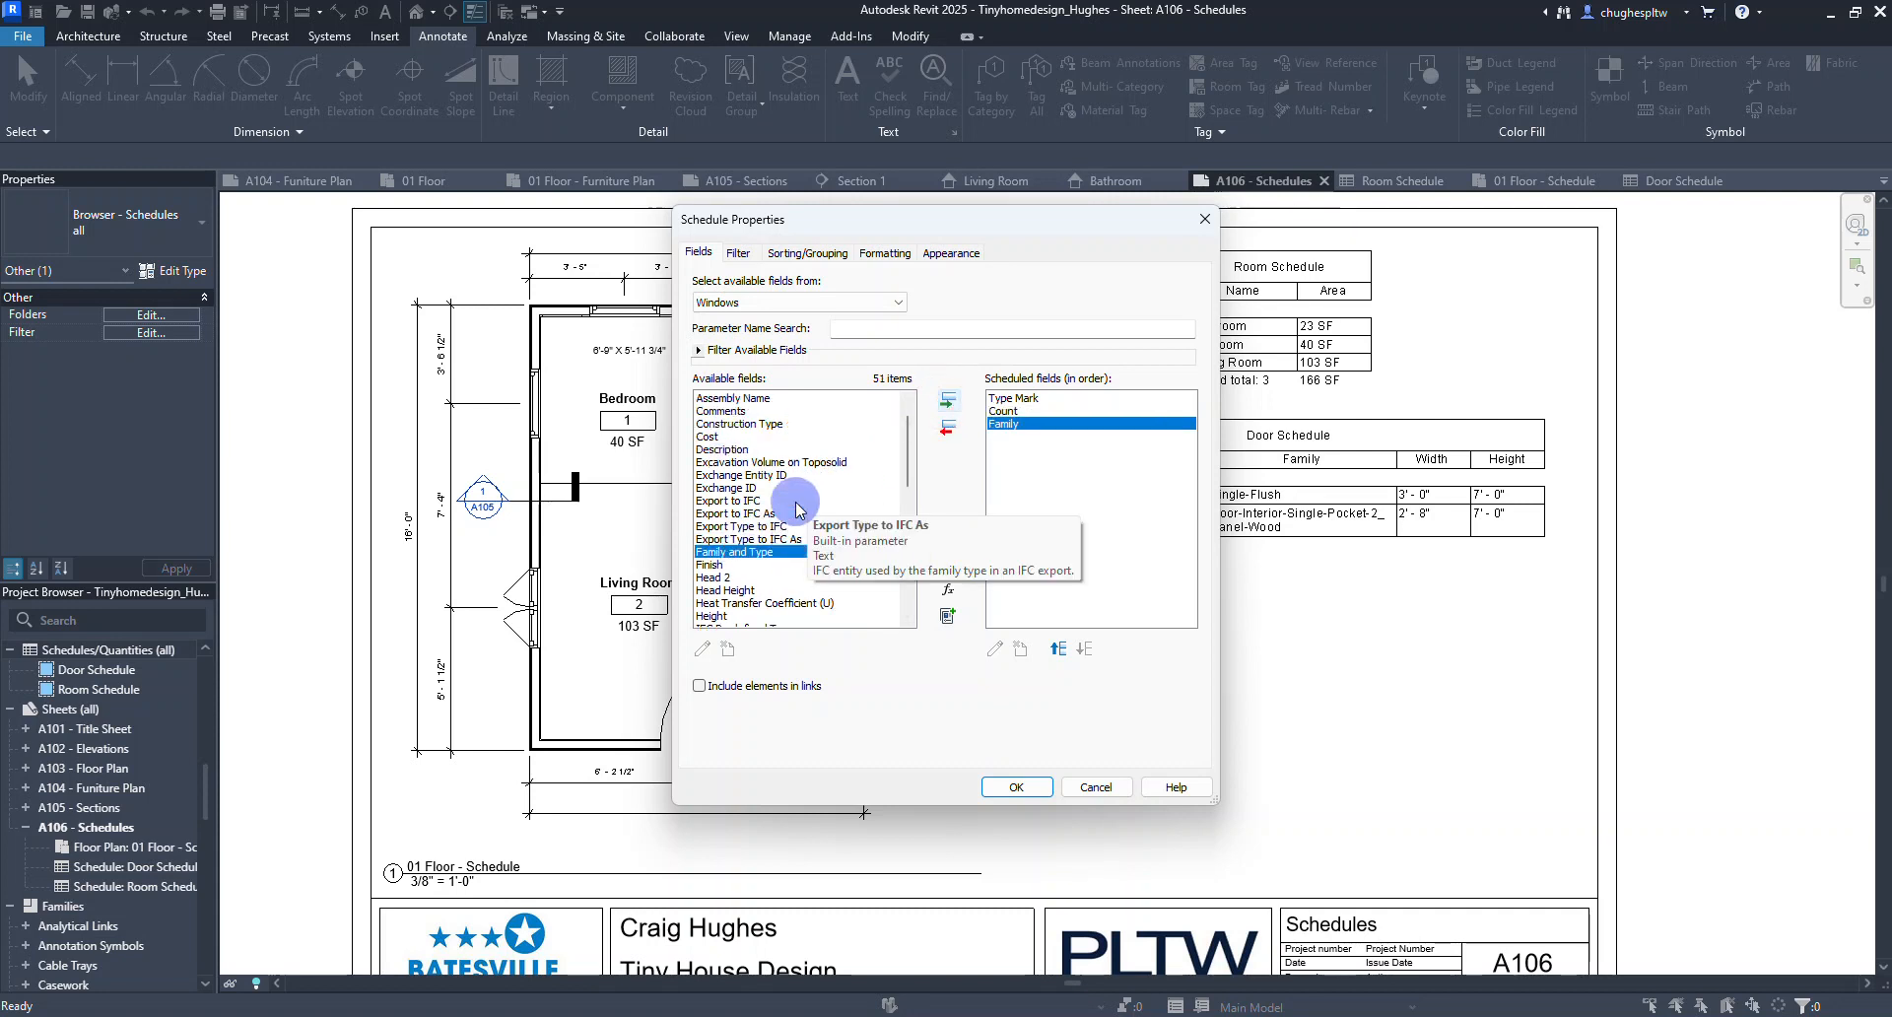
pyautogui.click(739, 449)
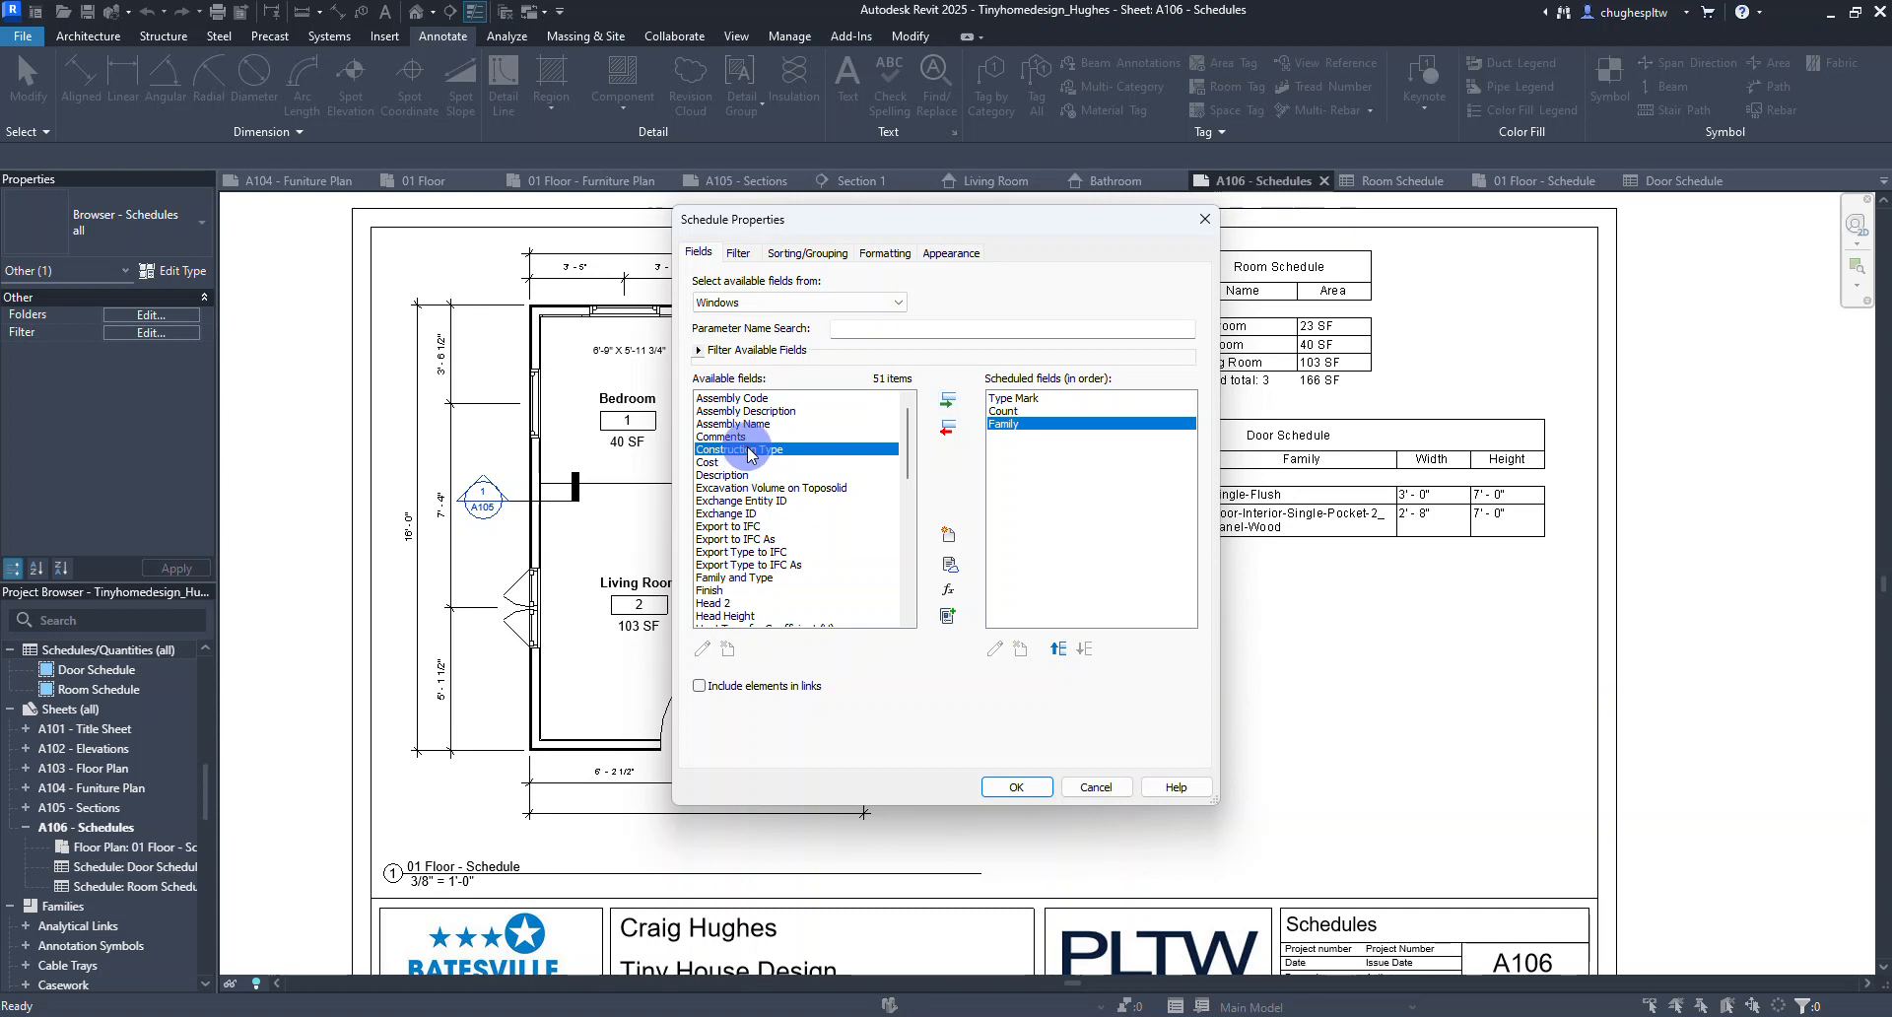
pyautogui.click(947, 400)
pyautogui.scroll(-11, 784, 502)
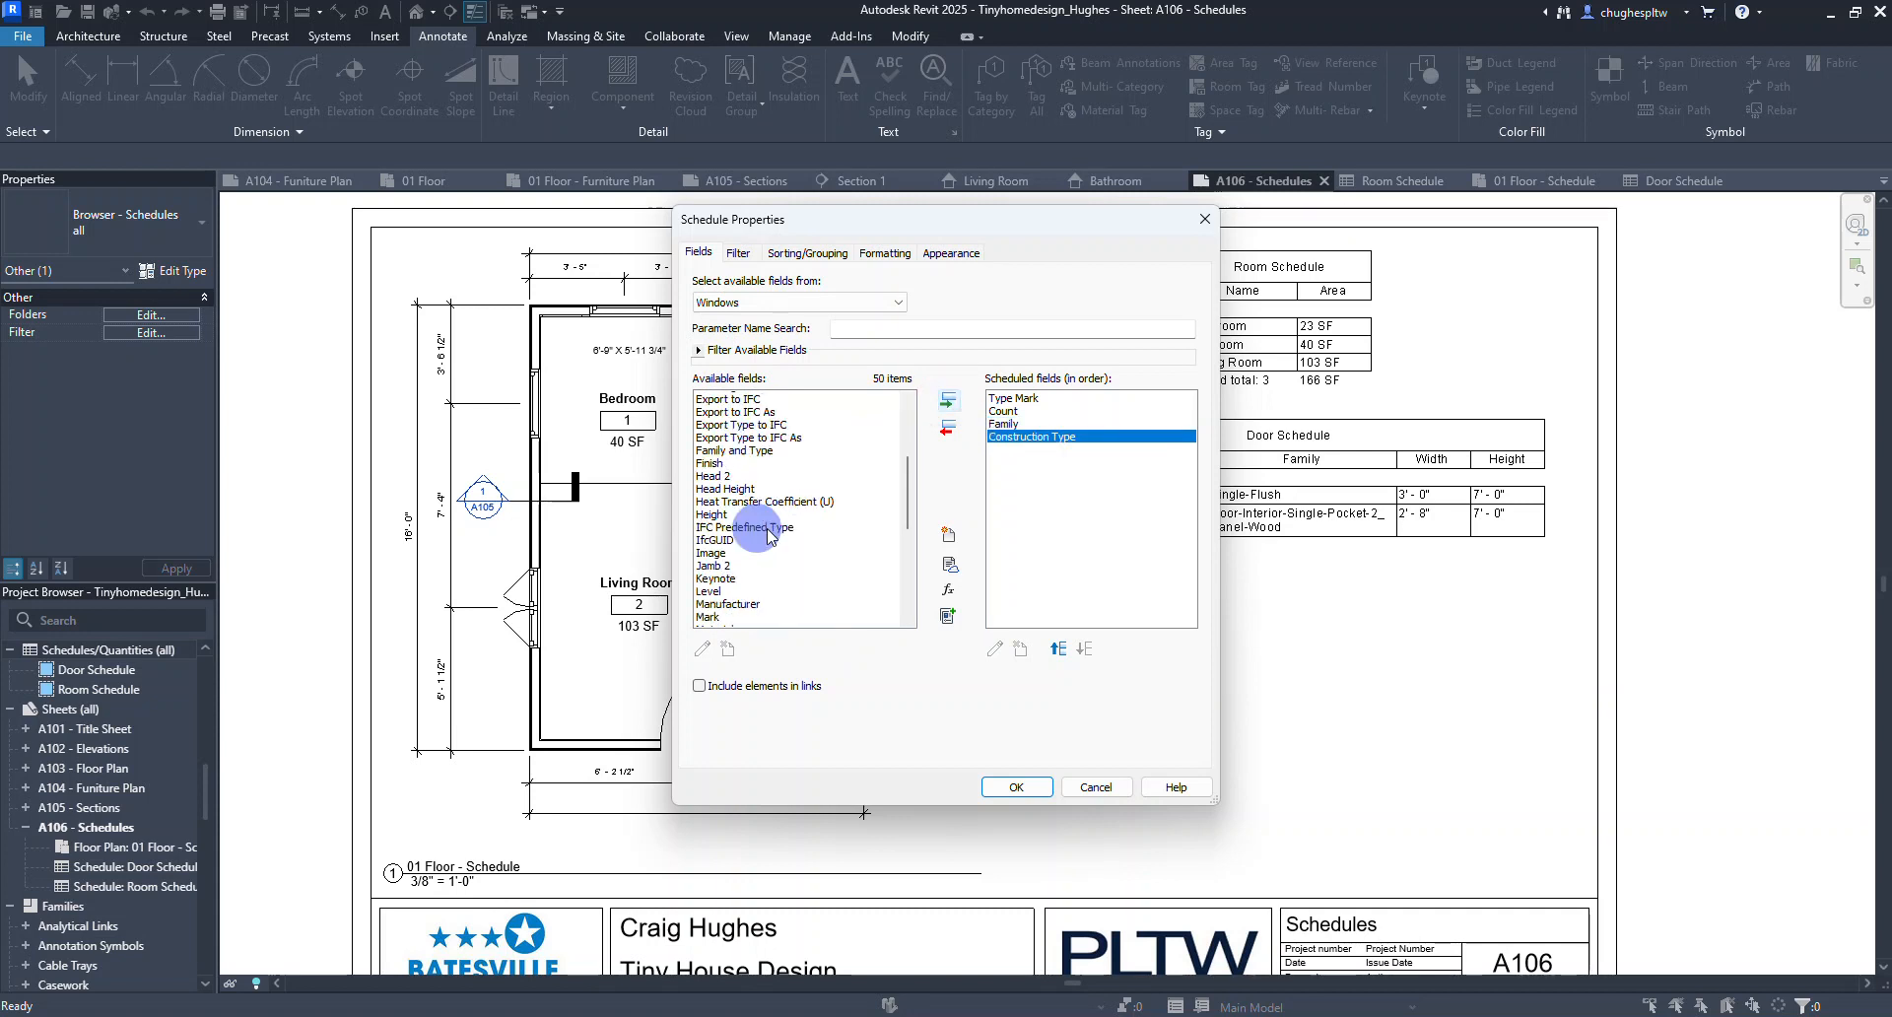
pyautogui.click(947, 400)
pyautogui.scroll(3, 785, 532)
pyautogui.scroll(3, 785, 535)
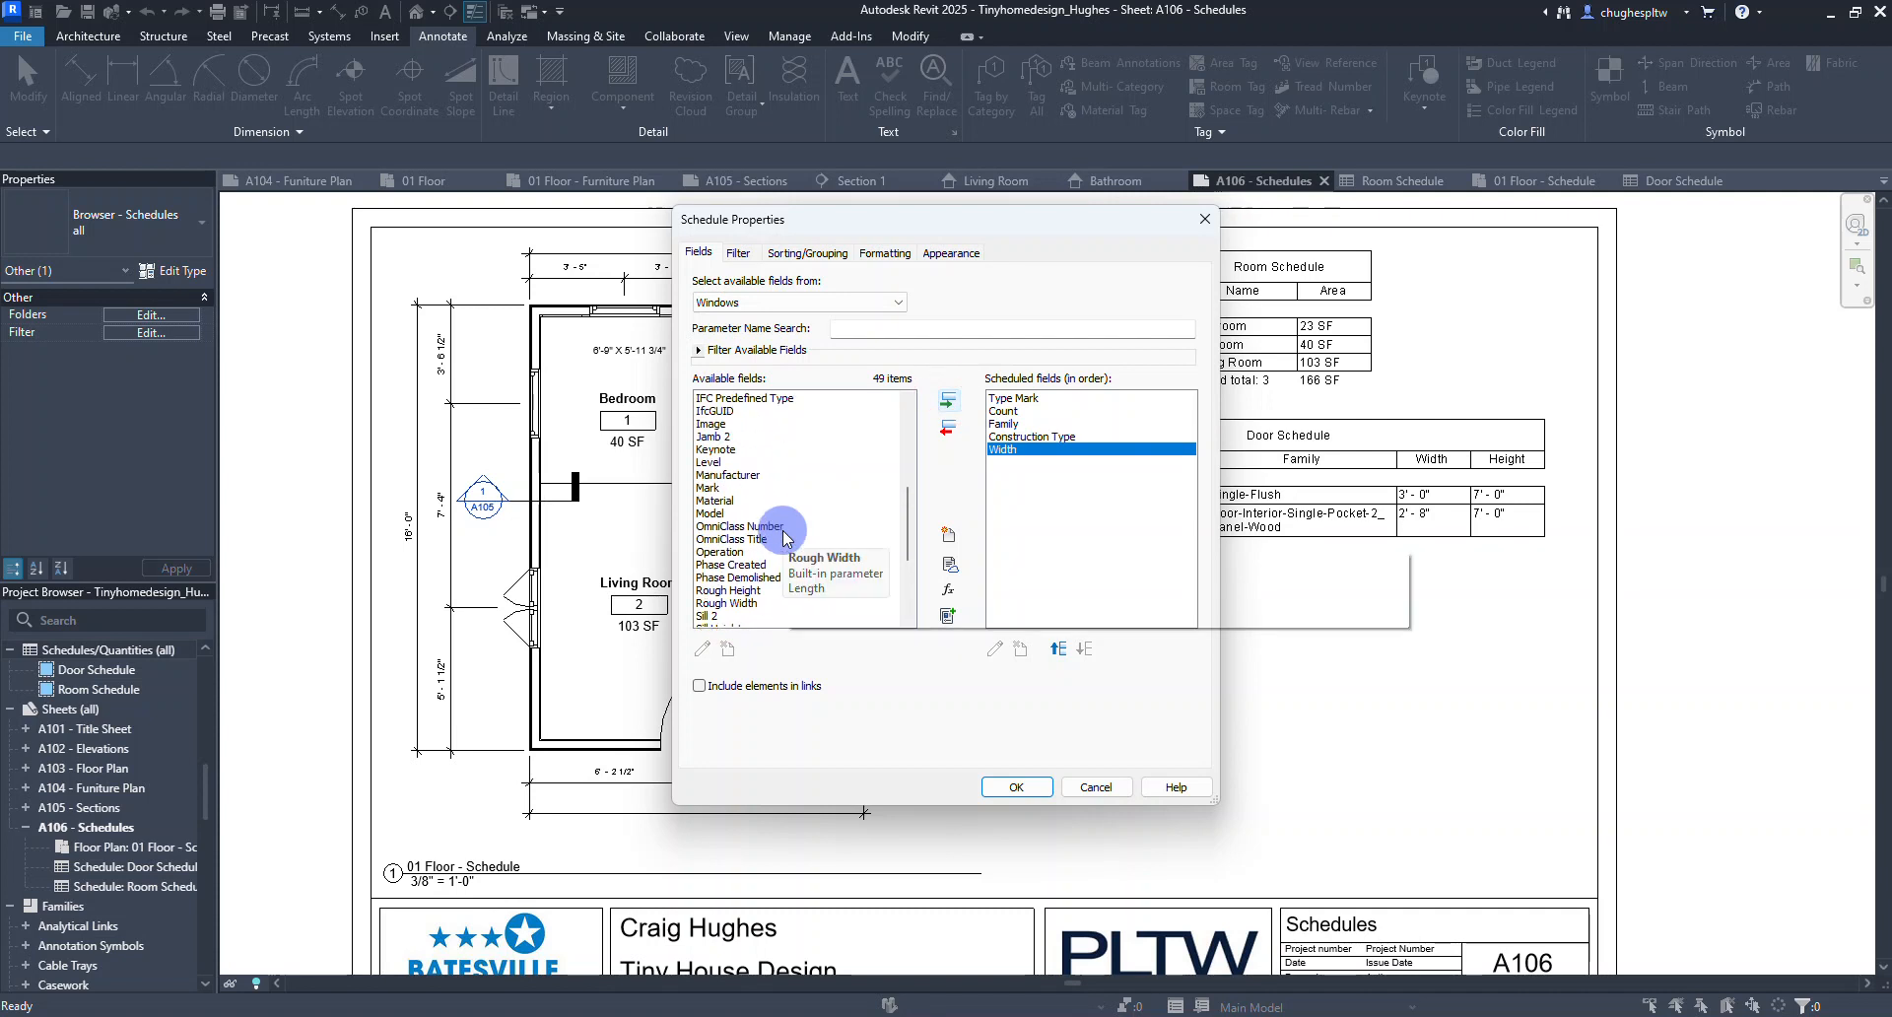
pyautogui.scroll(1, 786, 537)
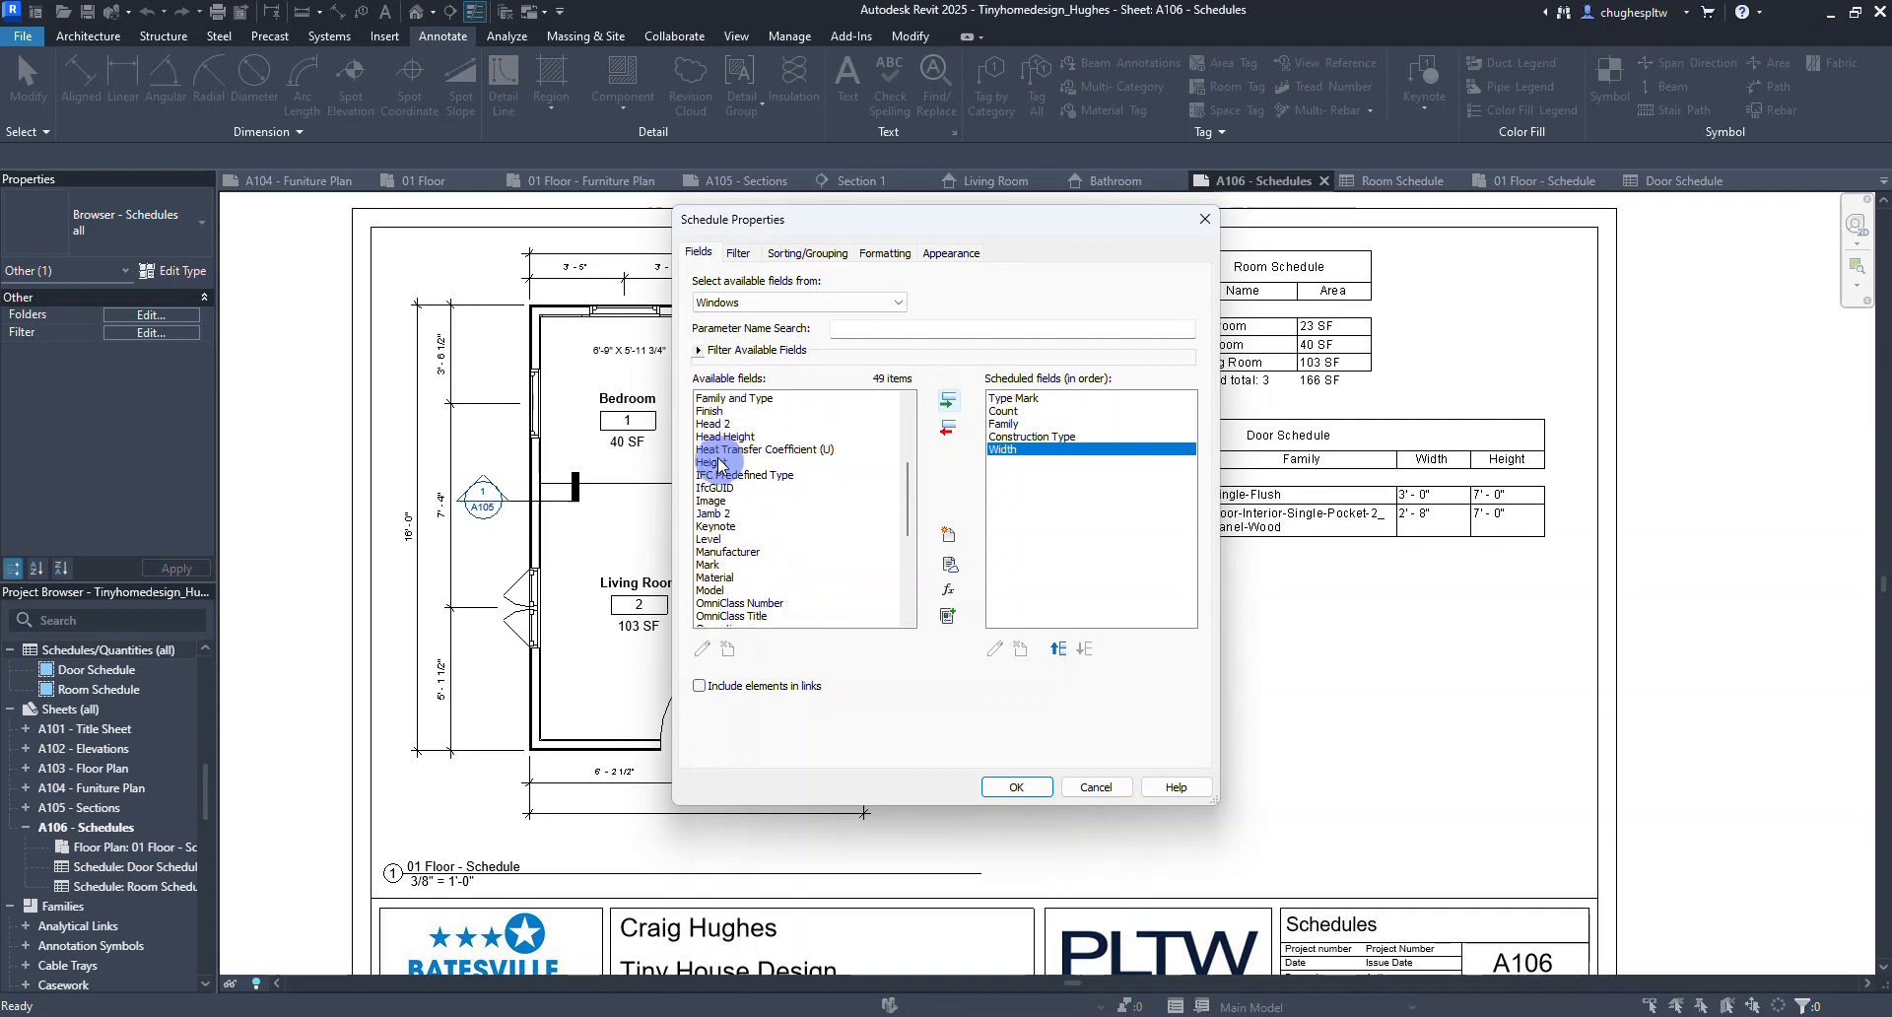
pyautogui.click(729, 462)
pyautogui.click(949, 403)
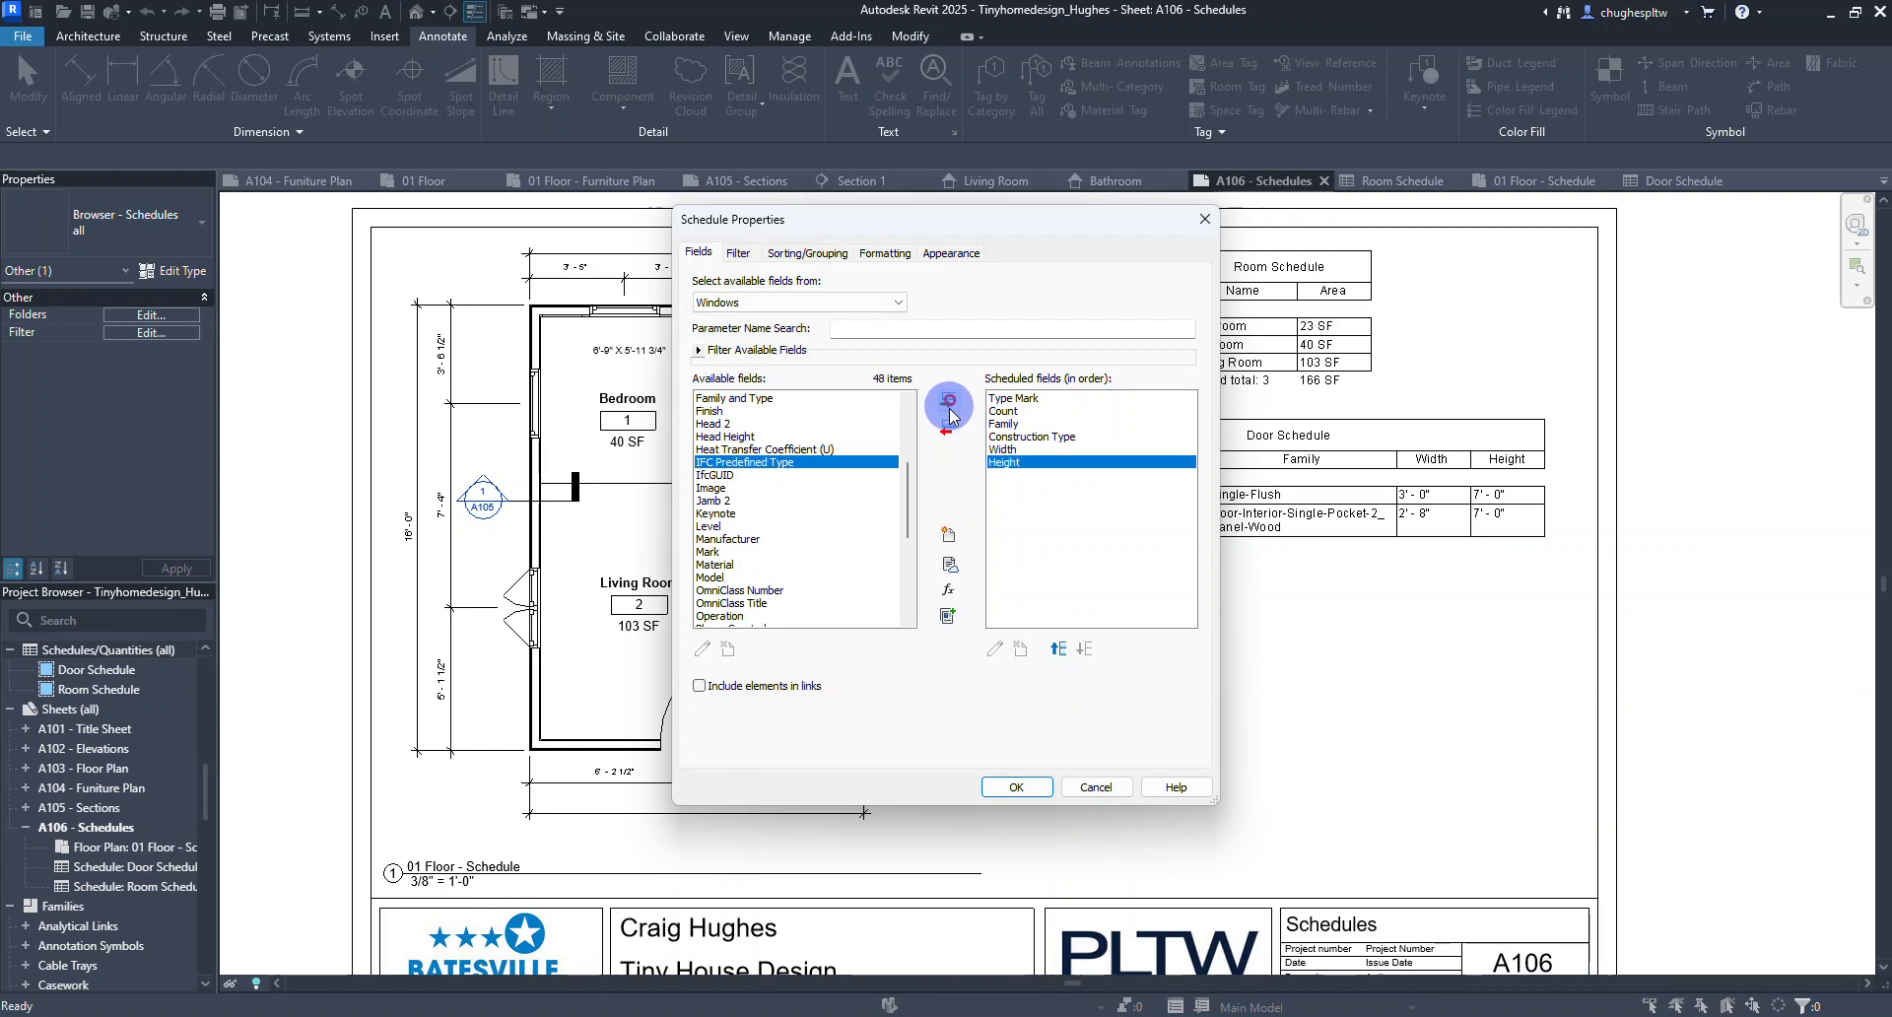
# Sort the window schedule by Type Mark in ascending order.
pyautogui.click(816, 258)
pyautogui.click(838, 286)
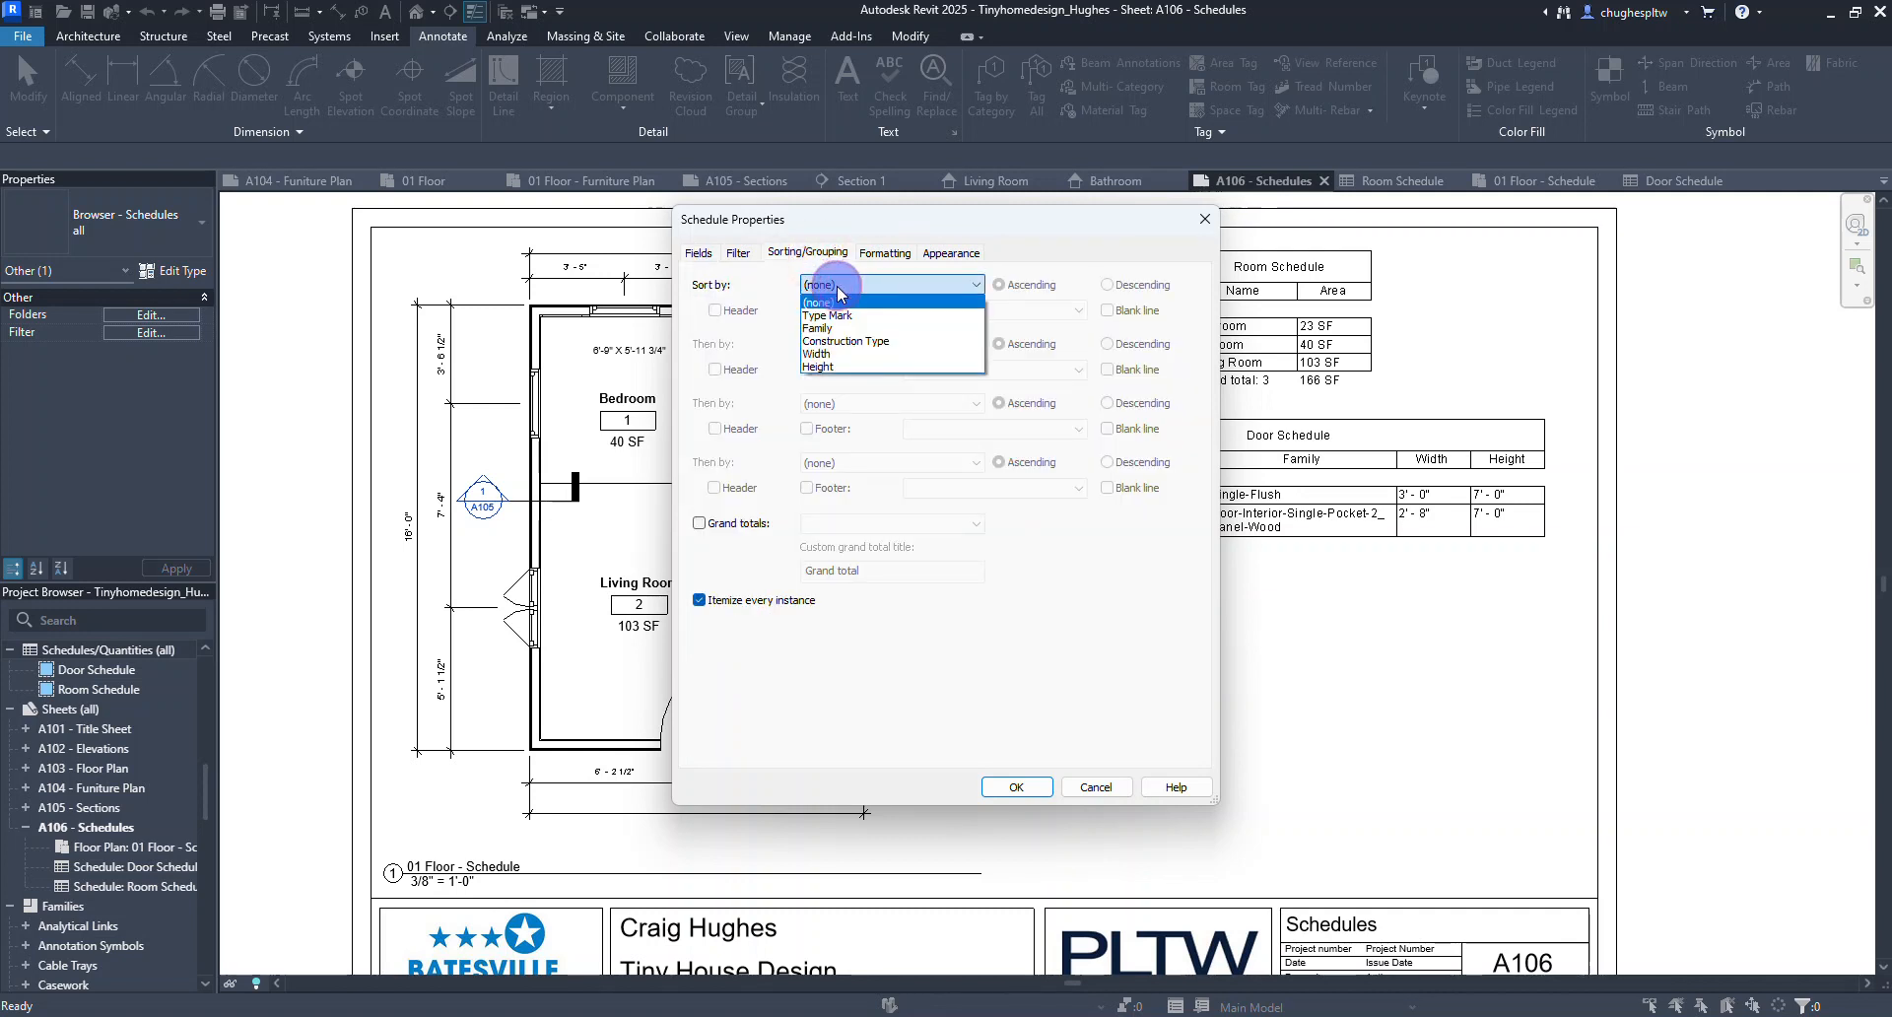
pyautogui.click(843, 316)
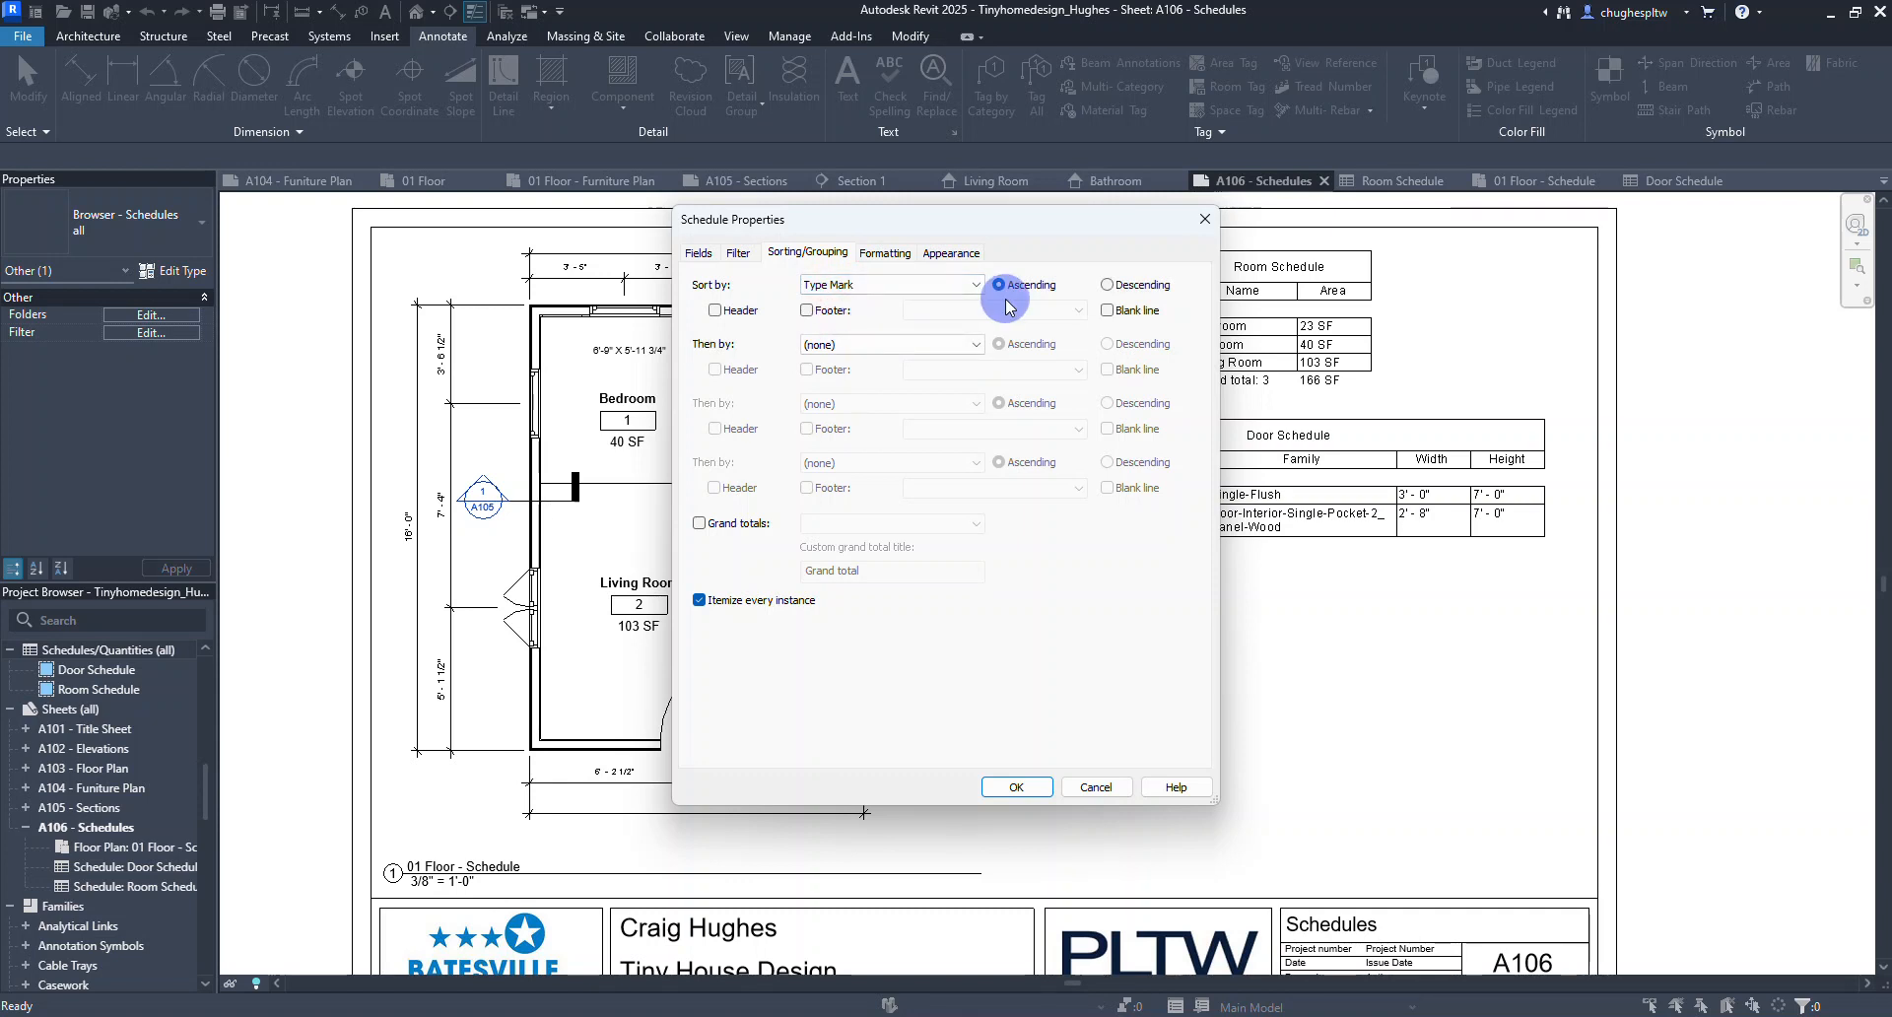
# Set the Count field to calculate totals and enable grand totals with title, count, and totals for the window schedule.
pyautogui.click(884, 253)
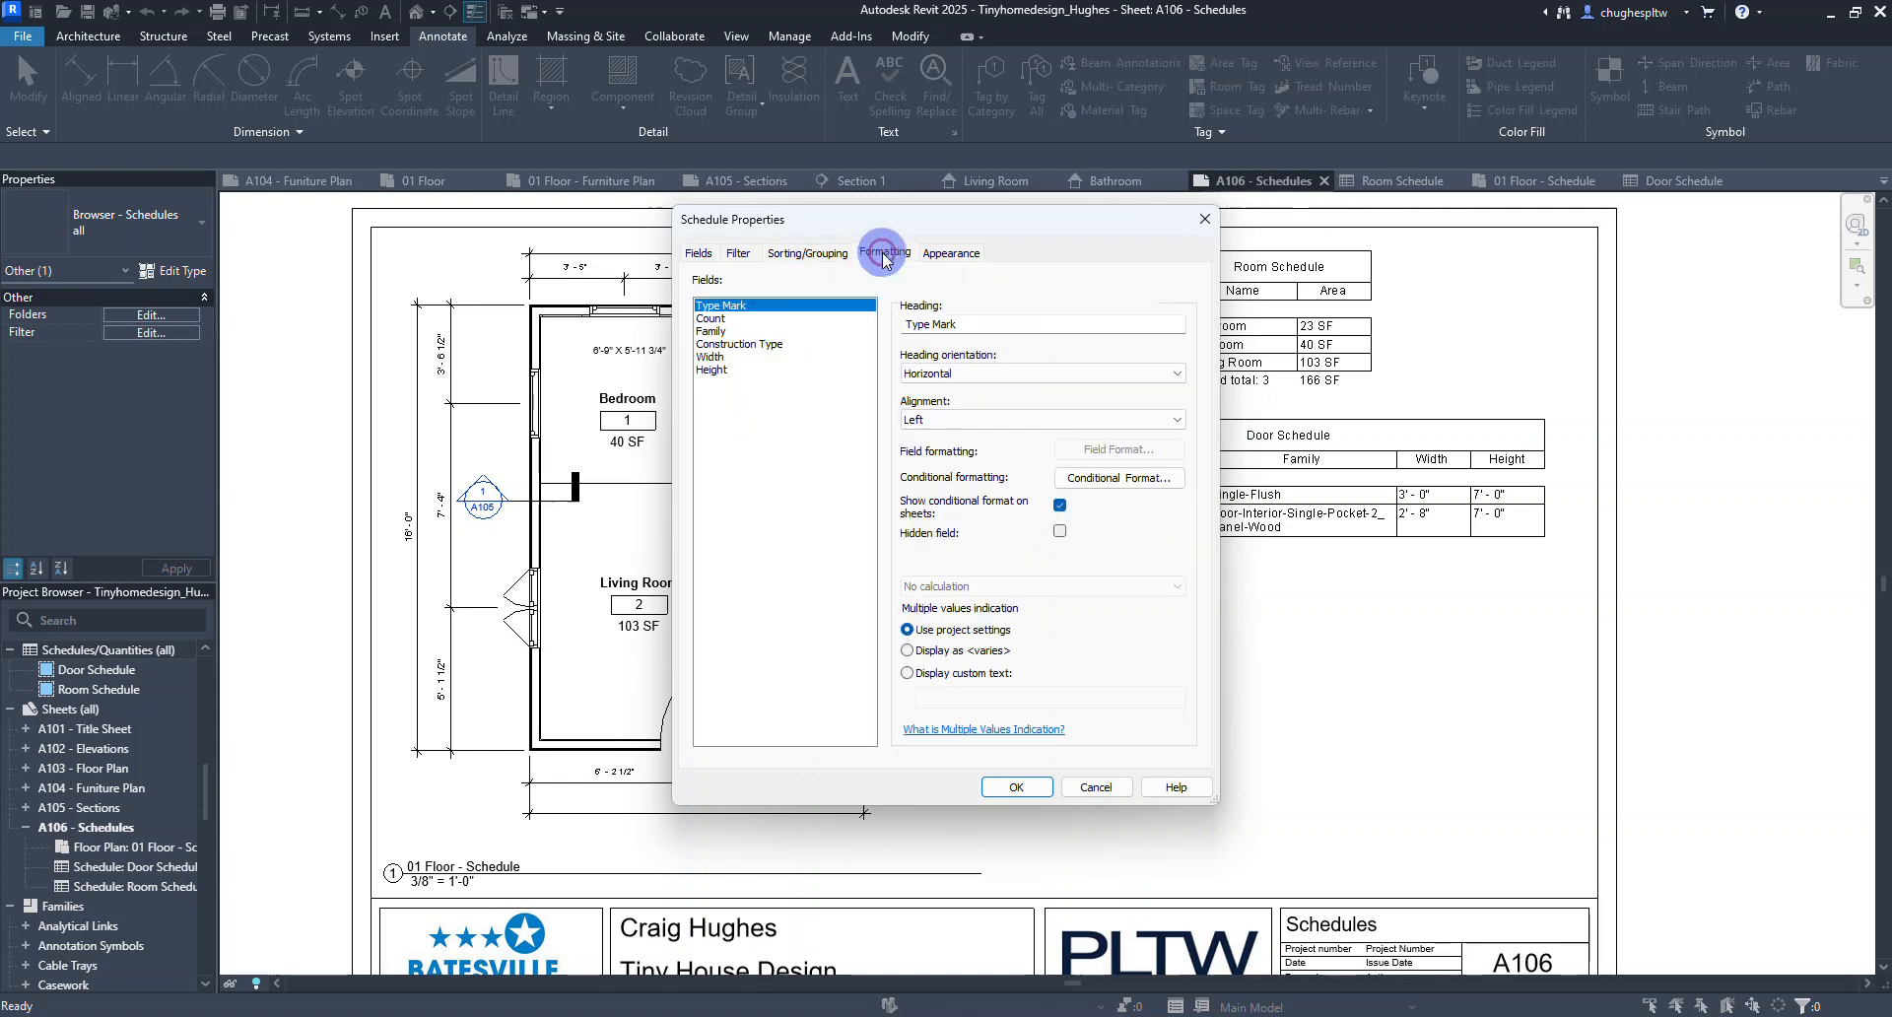
pyautogui.click(720, 319)
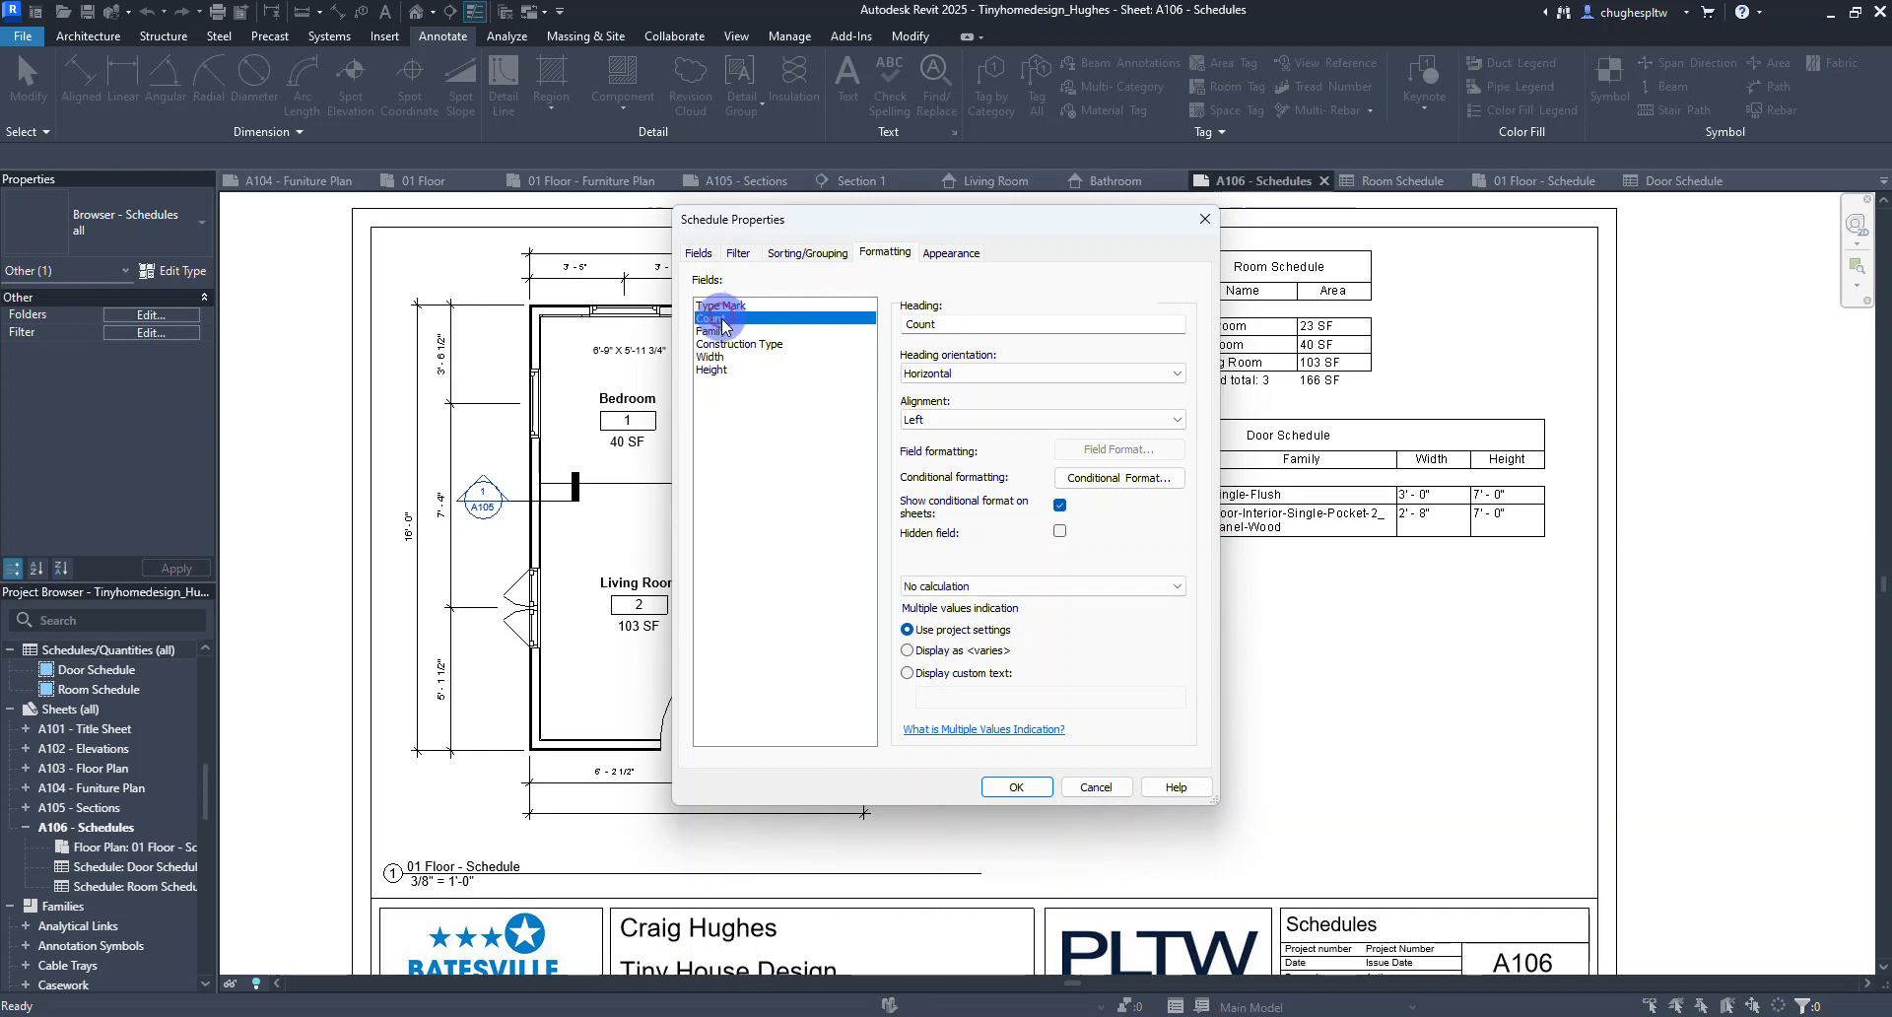
pyautogui.click(934, 587)
pyautogui.click(943, 616)
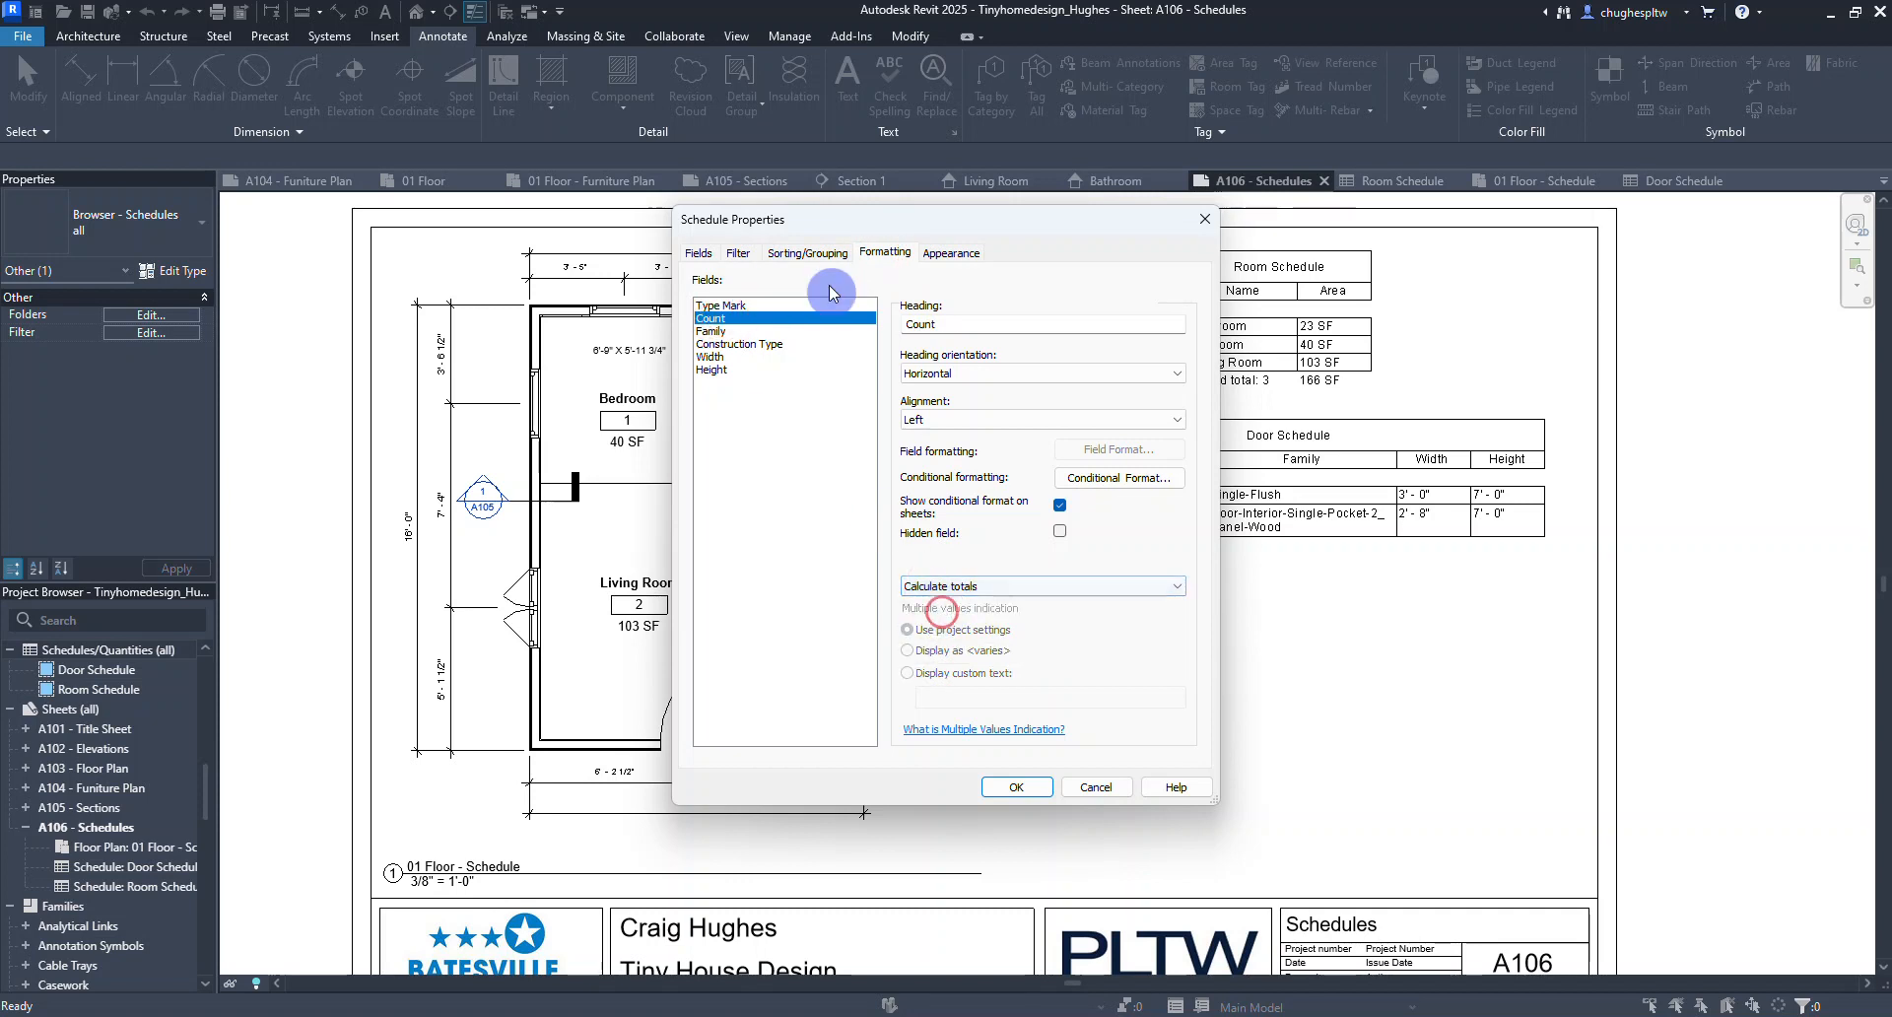
pyautogui.click(790, 254)
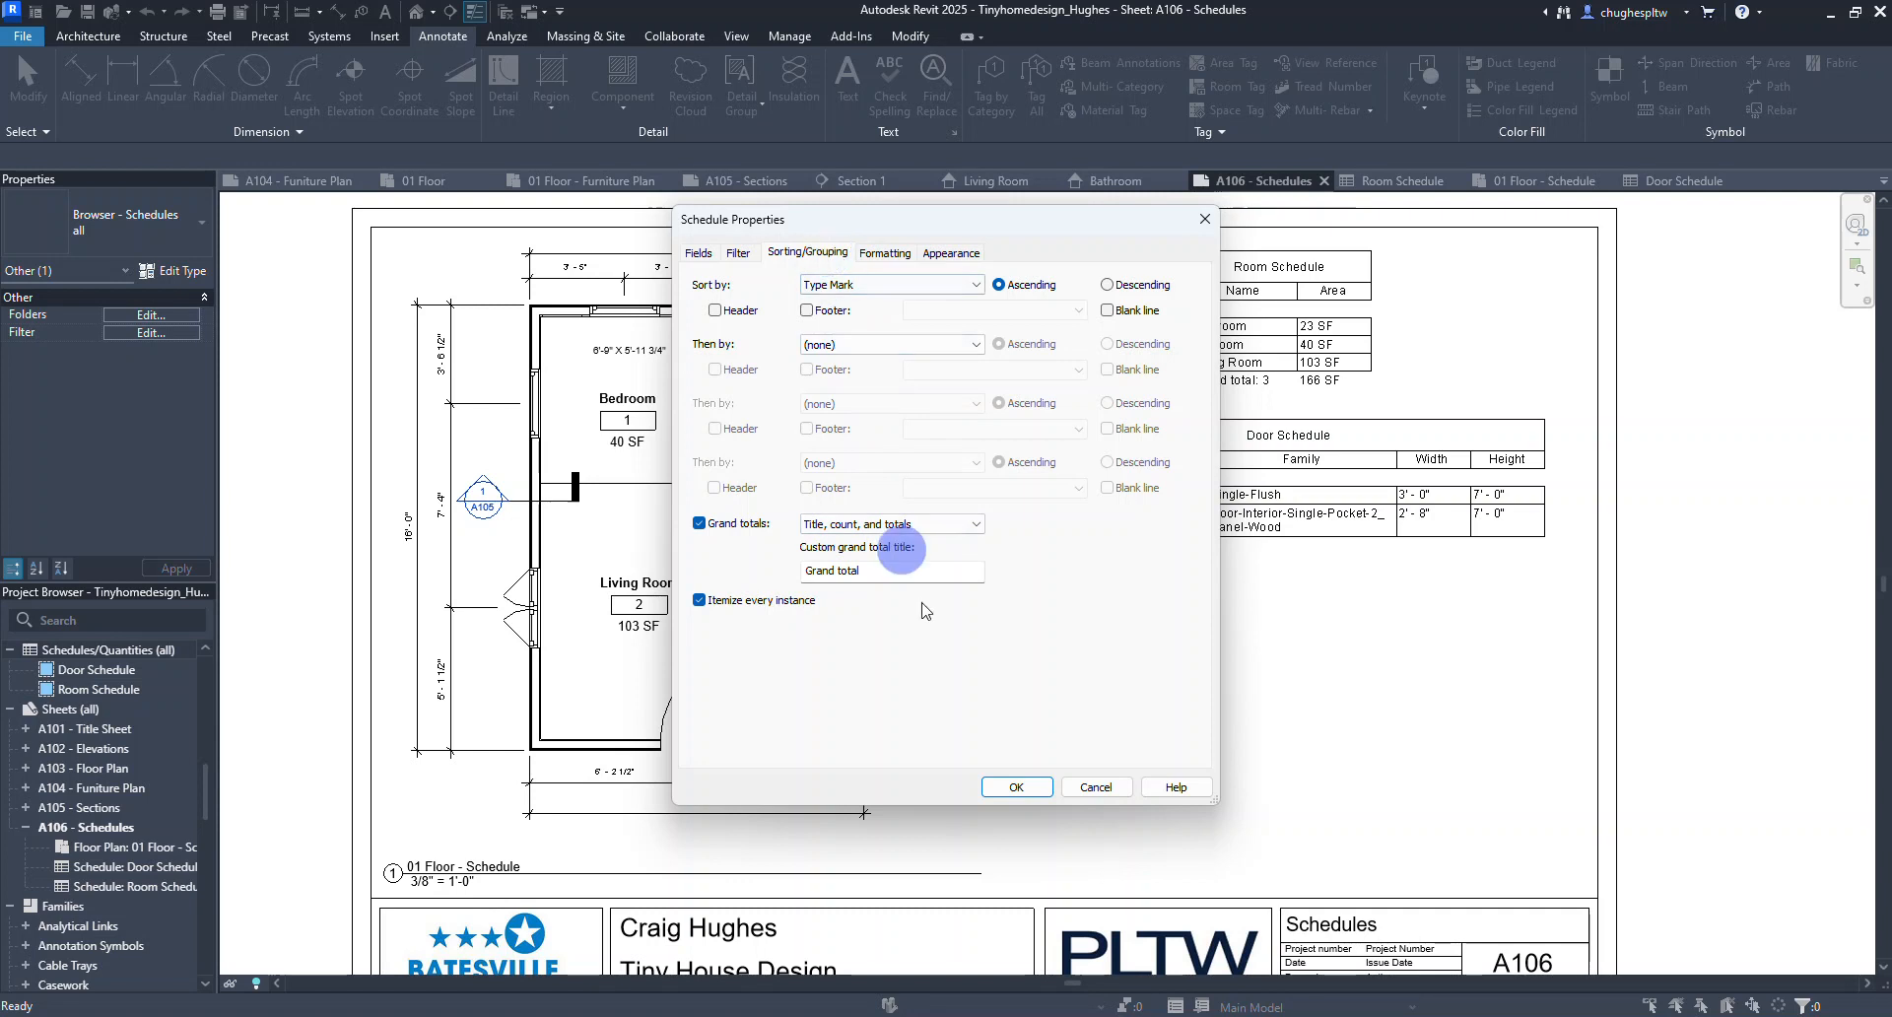
pyautogui.click(1023, 788)
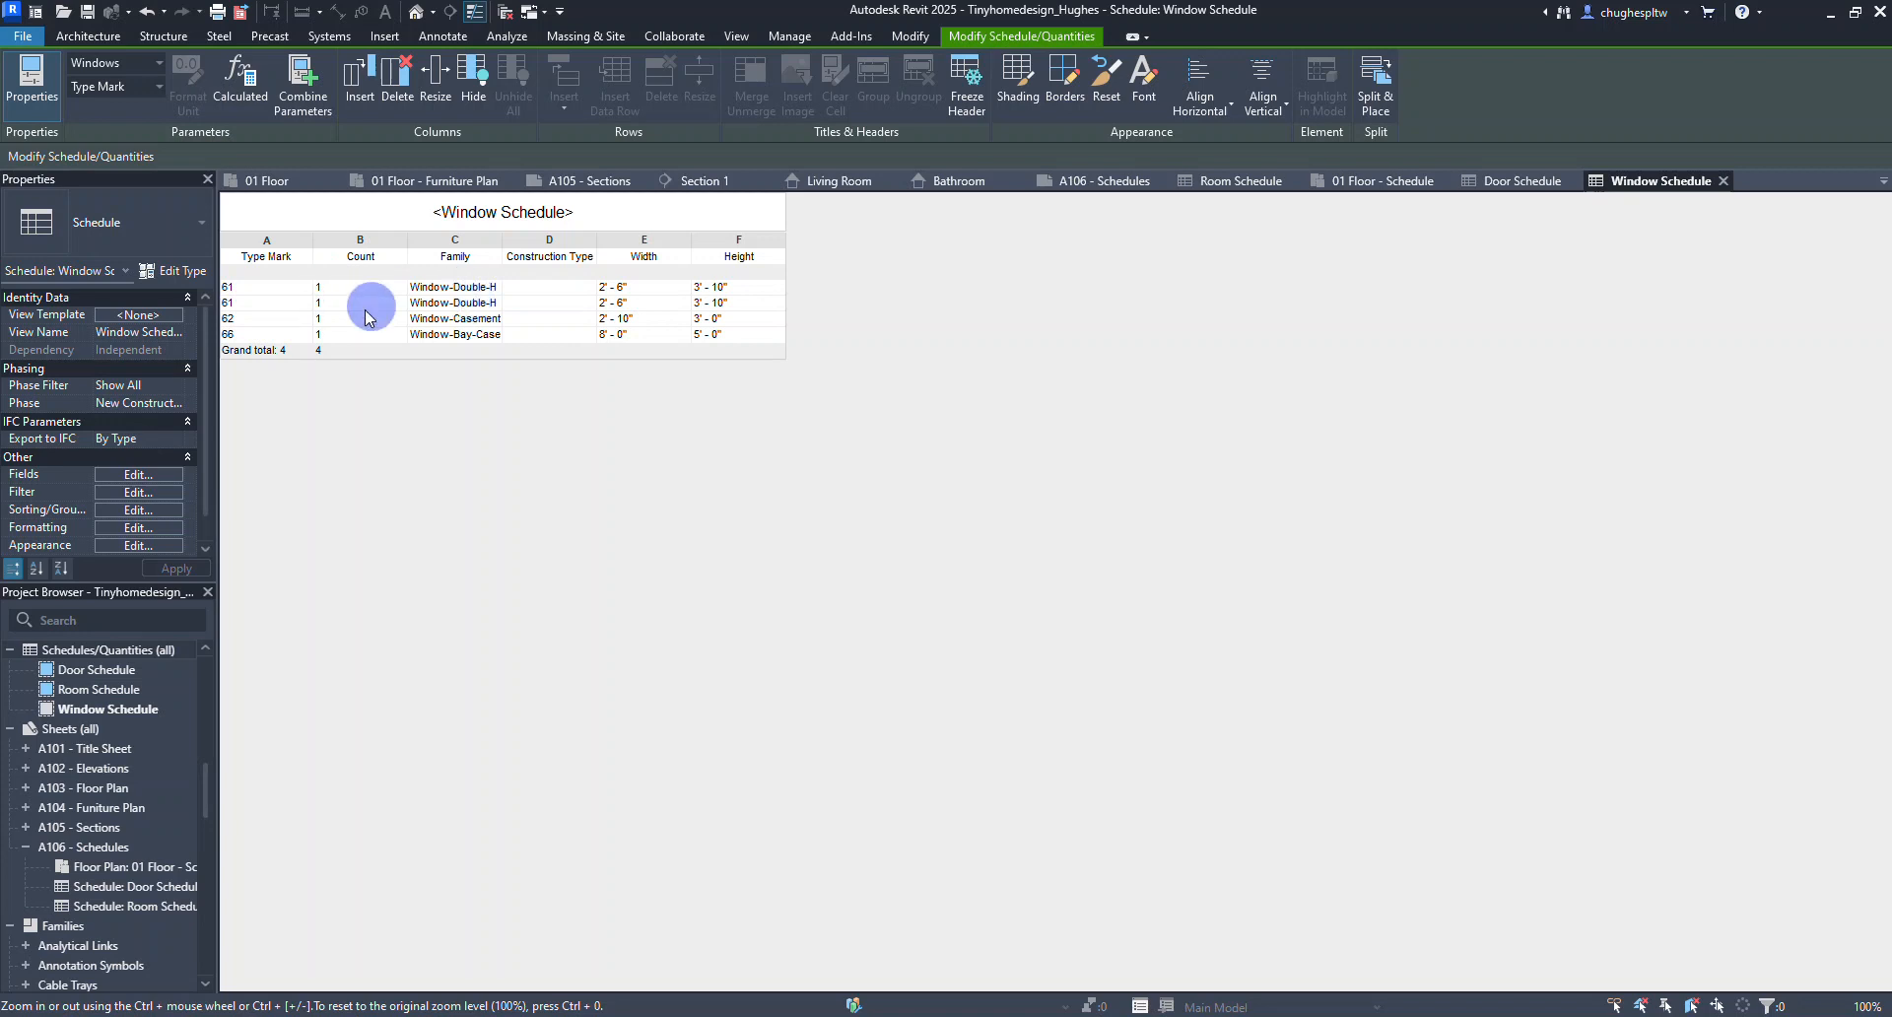
# Turn off itemizing every instance in the window schedule so identical windows share one row.
pyautogui.click(153, 475)
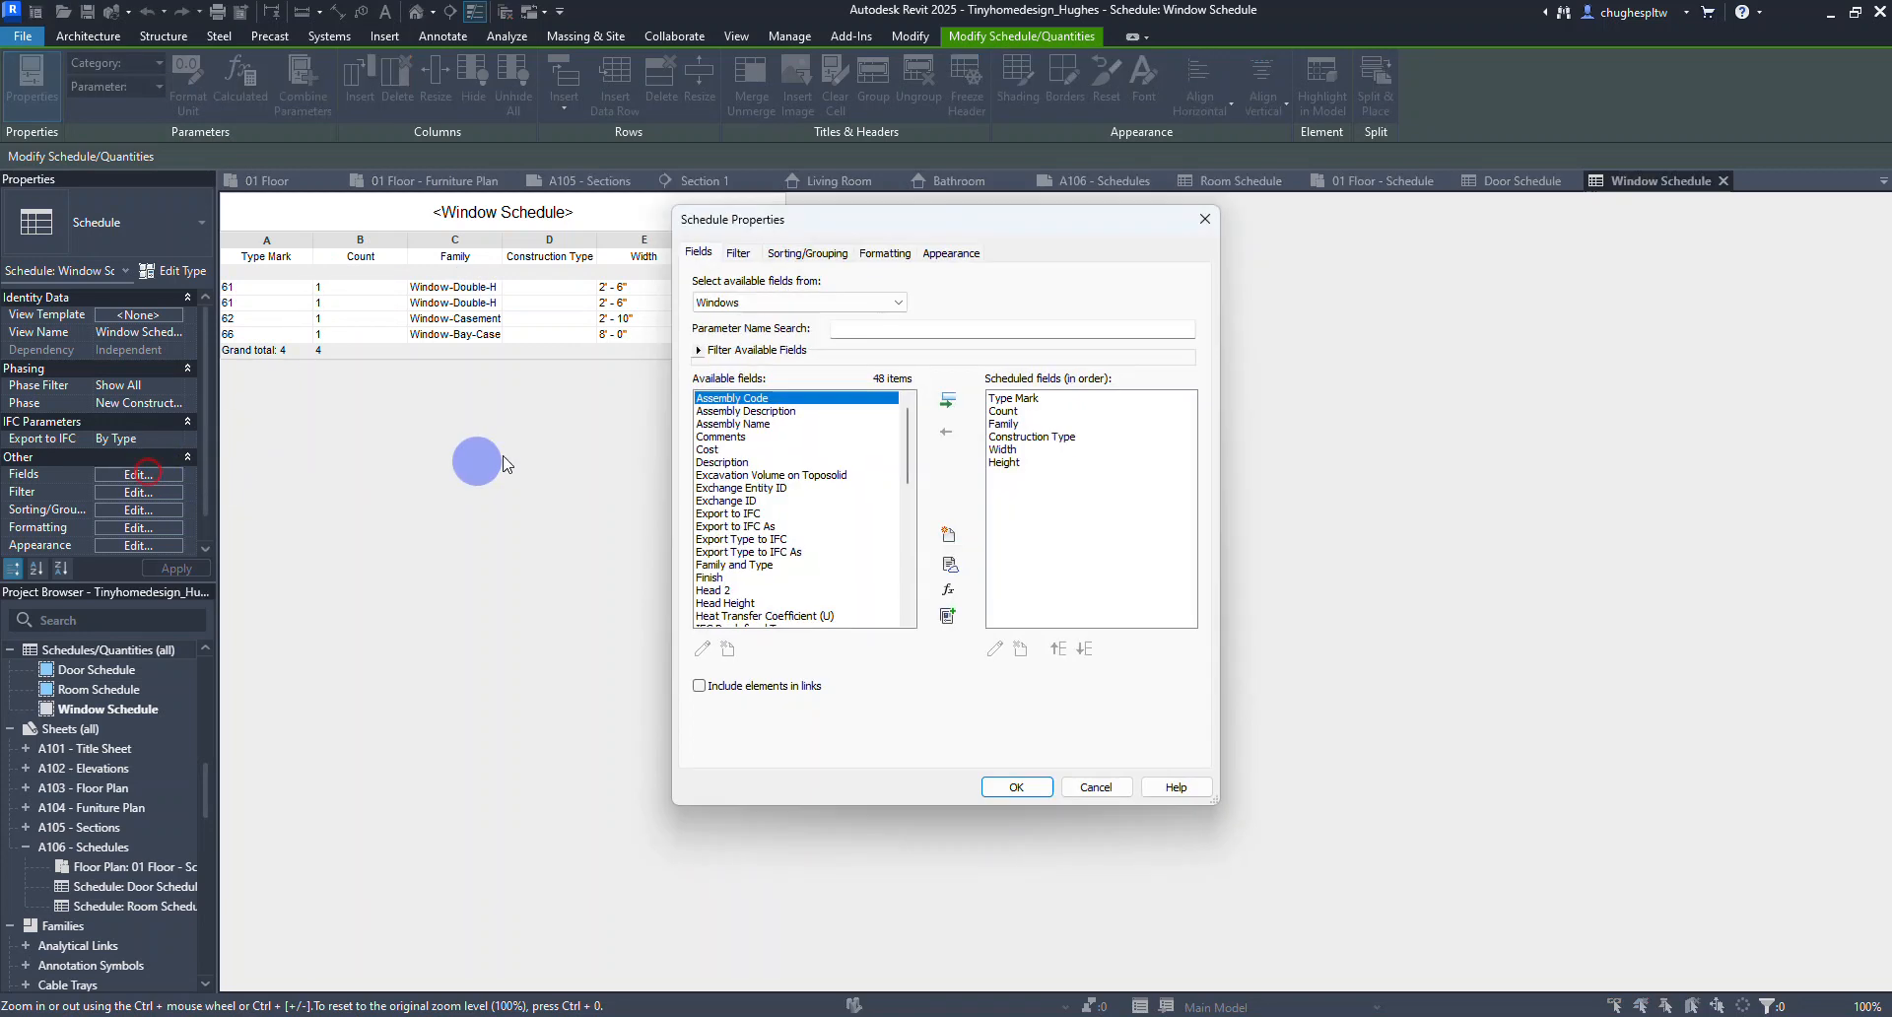
pyautogui.click(741, 254)
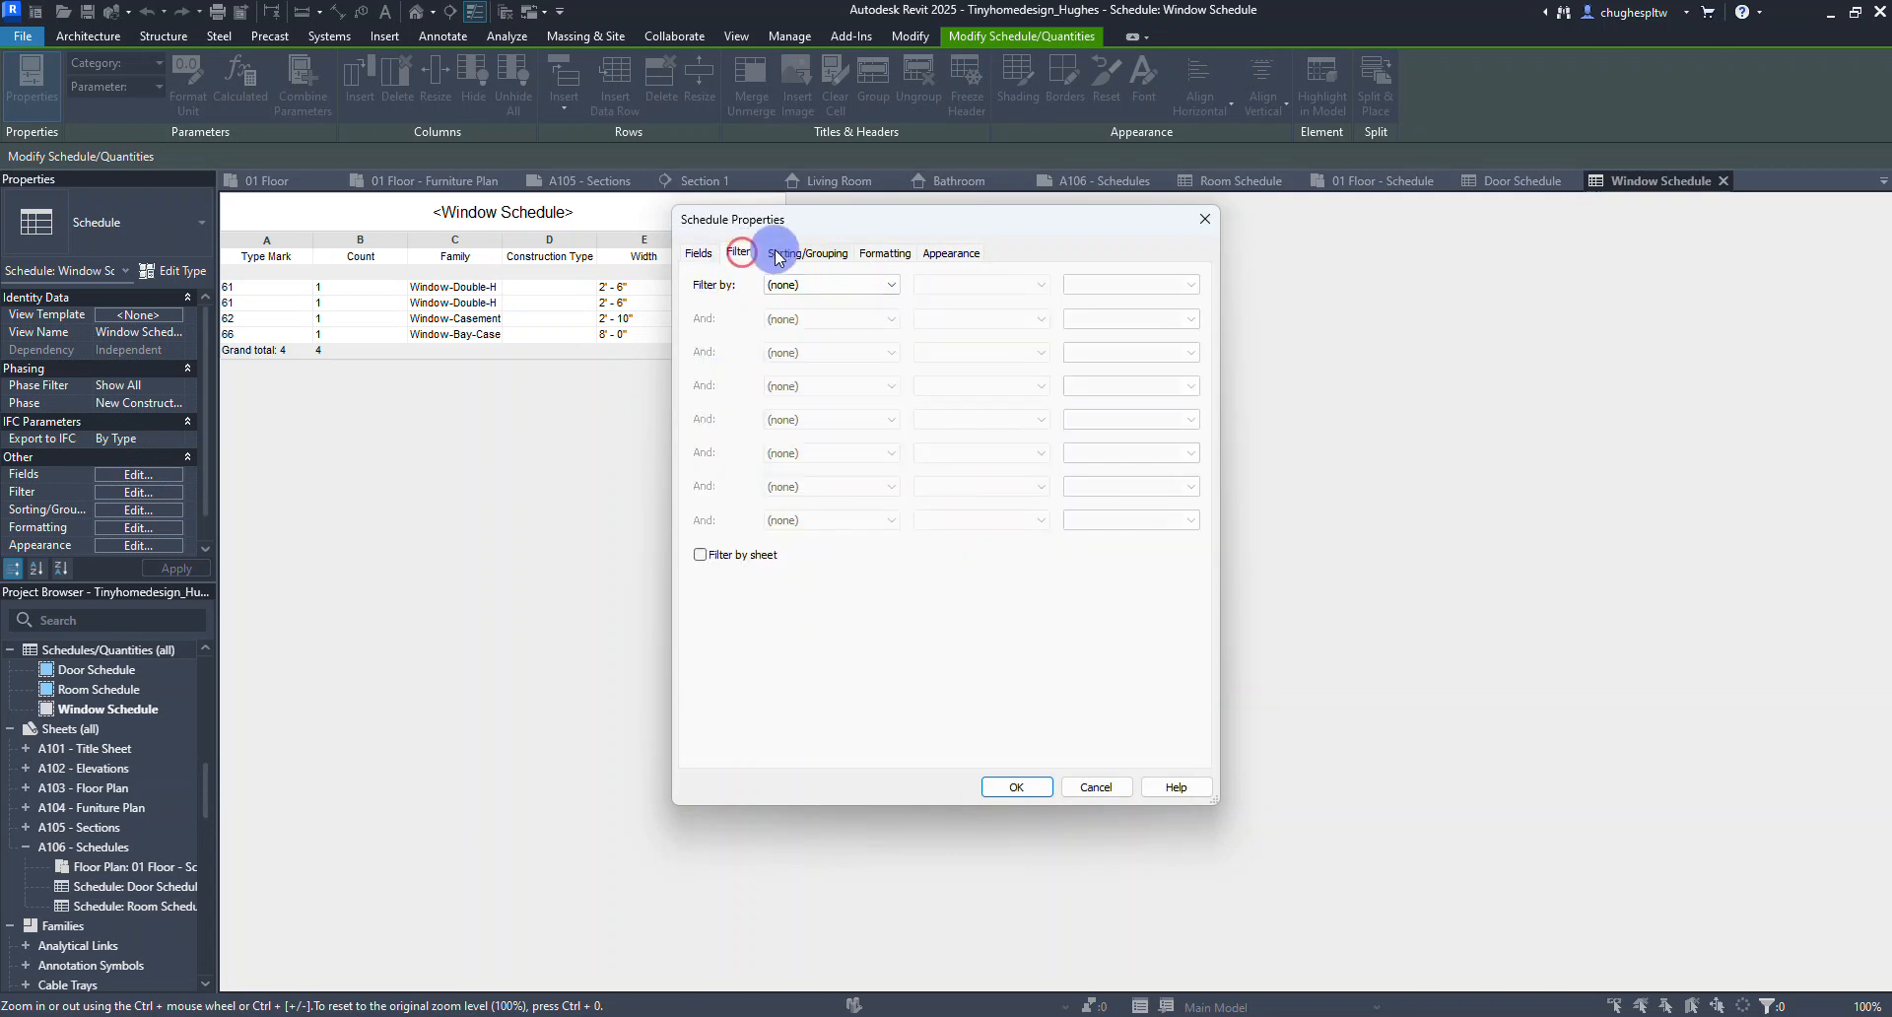
pyautogui.click(784, 254)
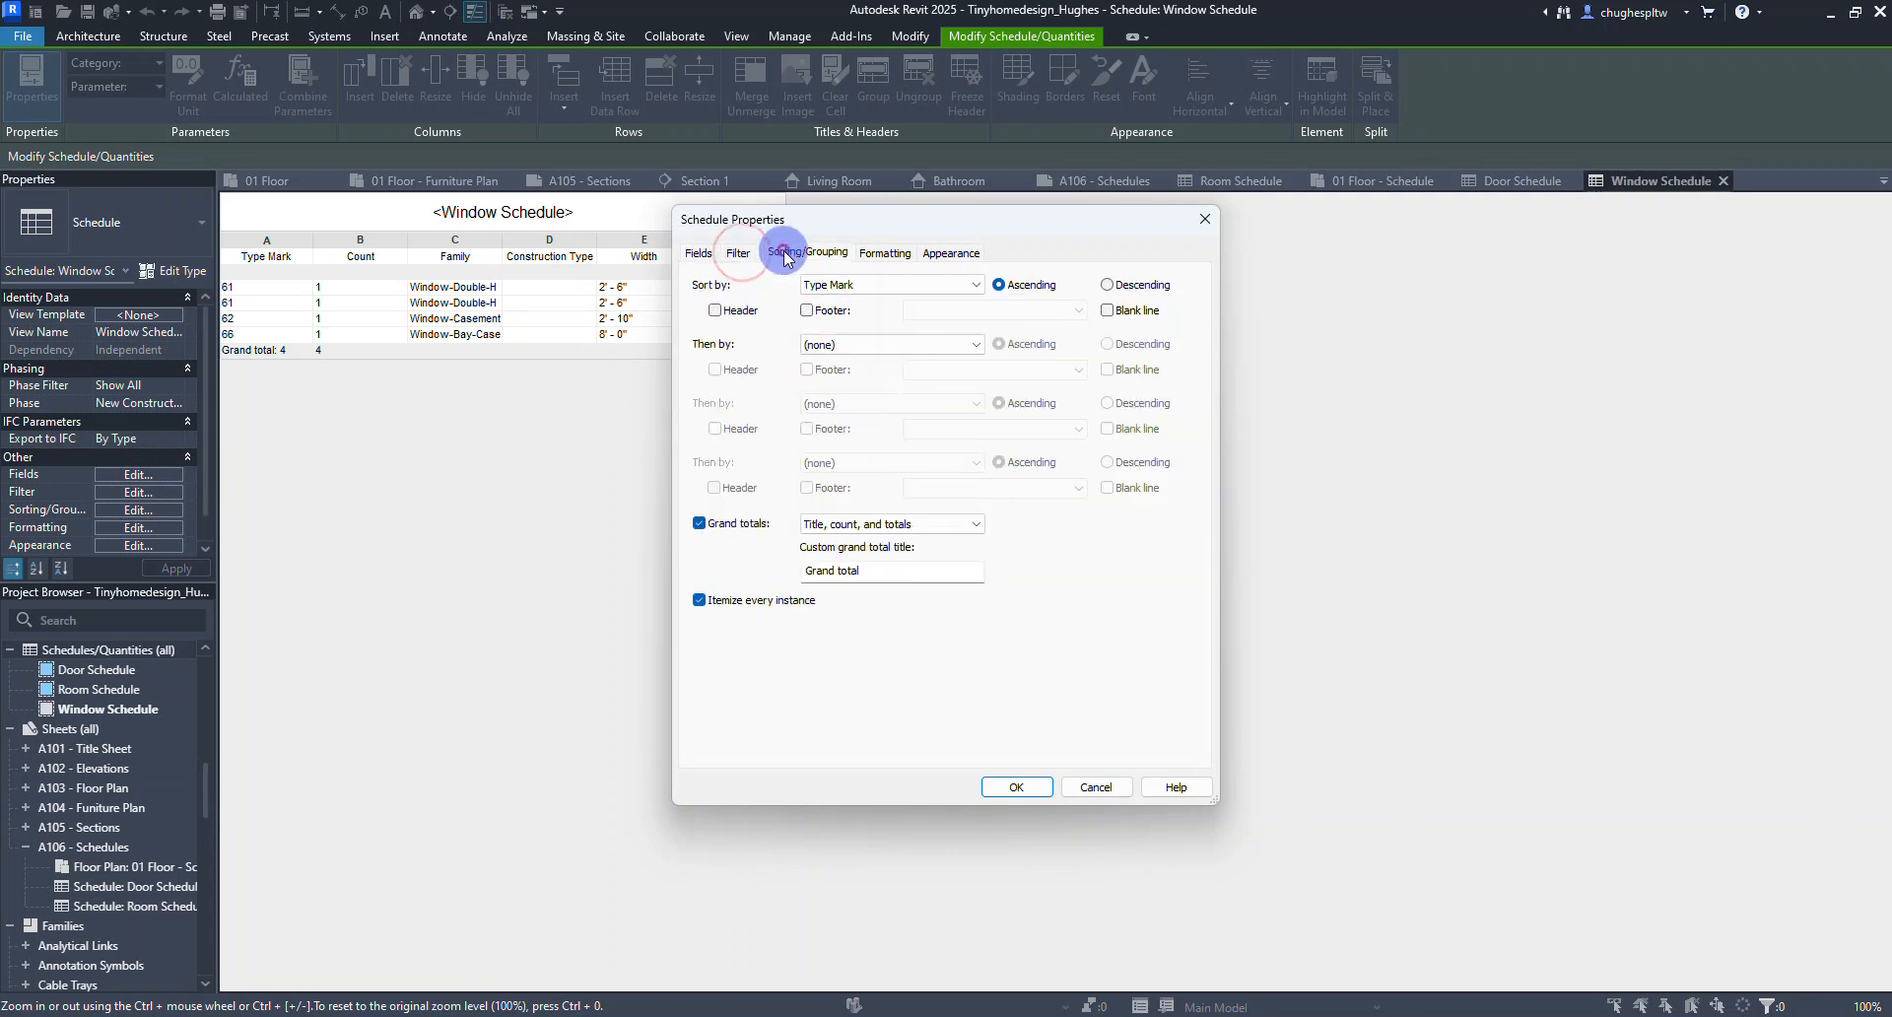
pyautogui.click(700, 601)
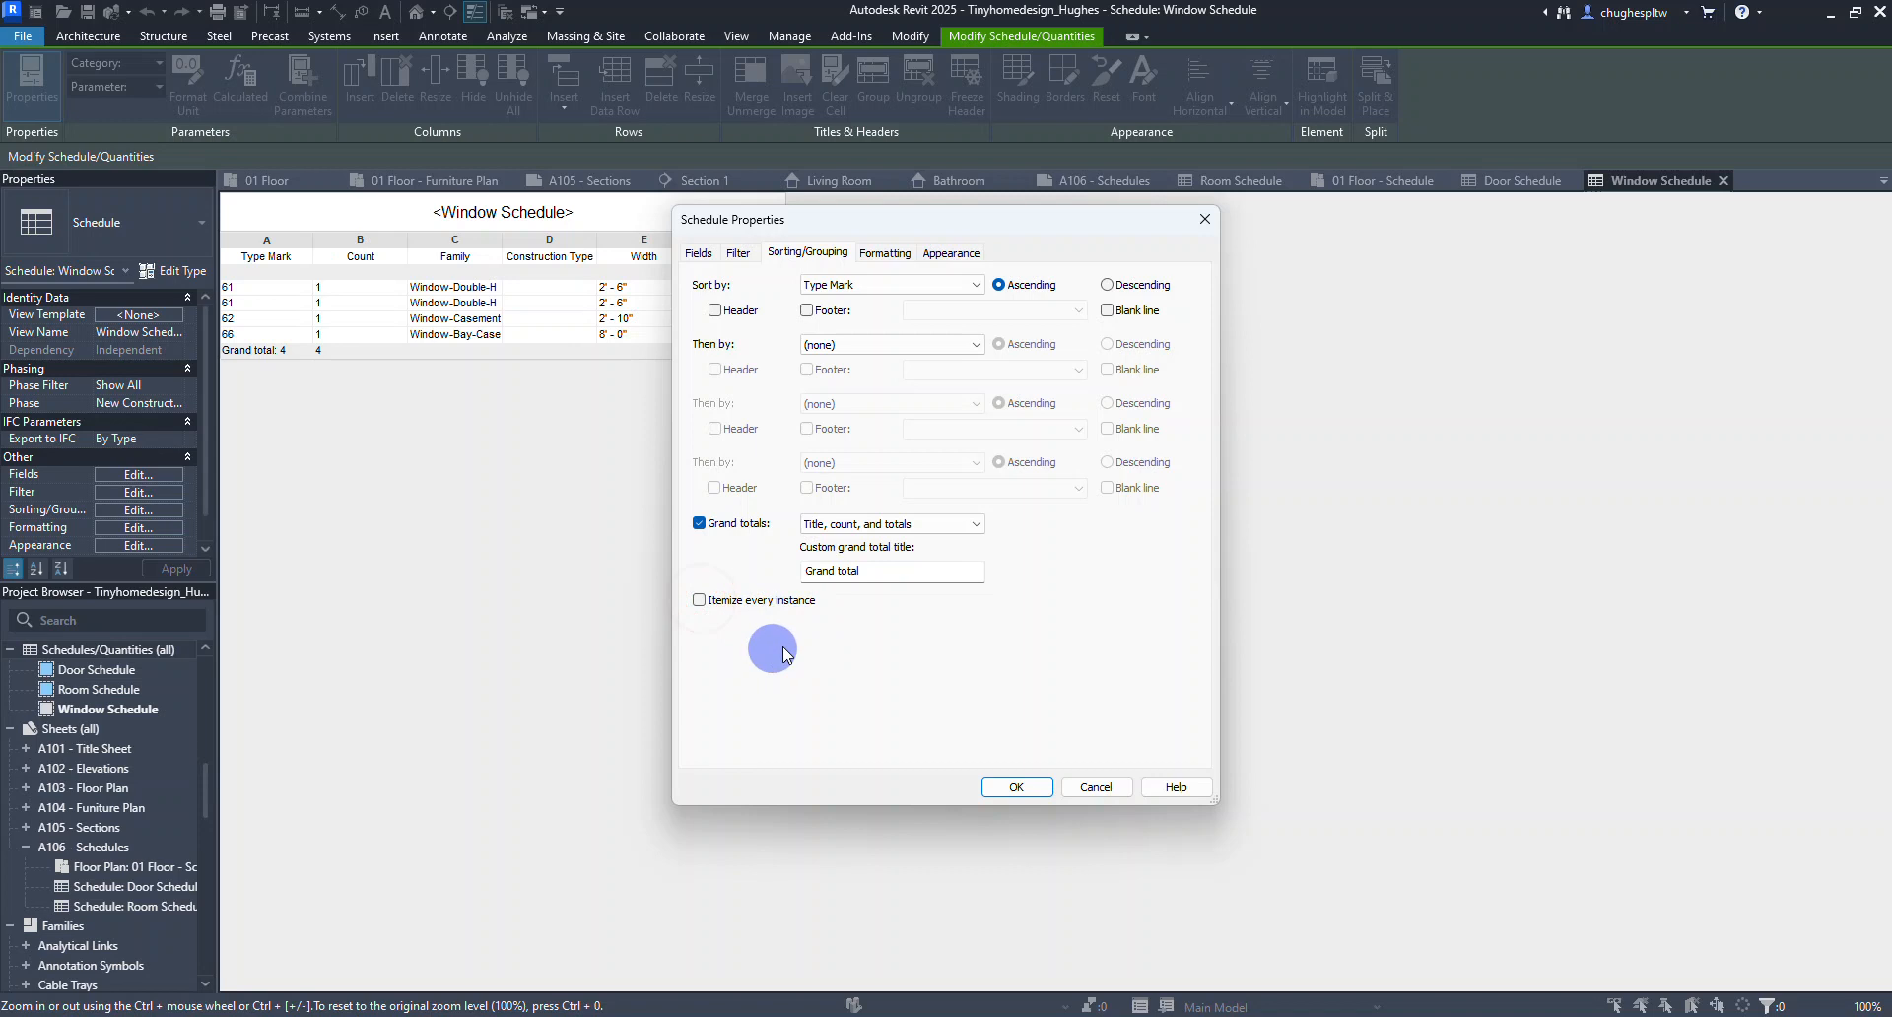
pyautogui.click(1021, 787)
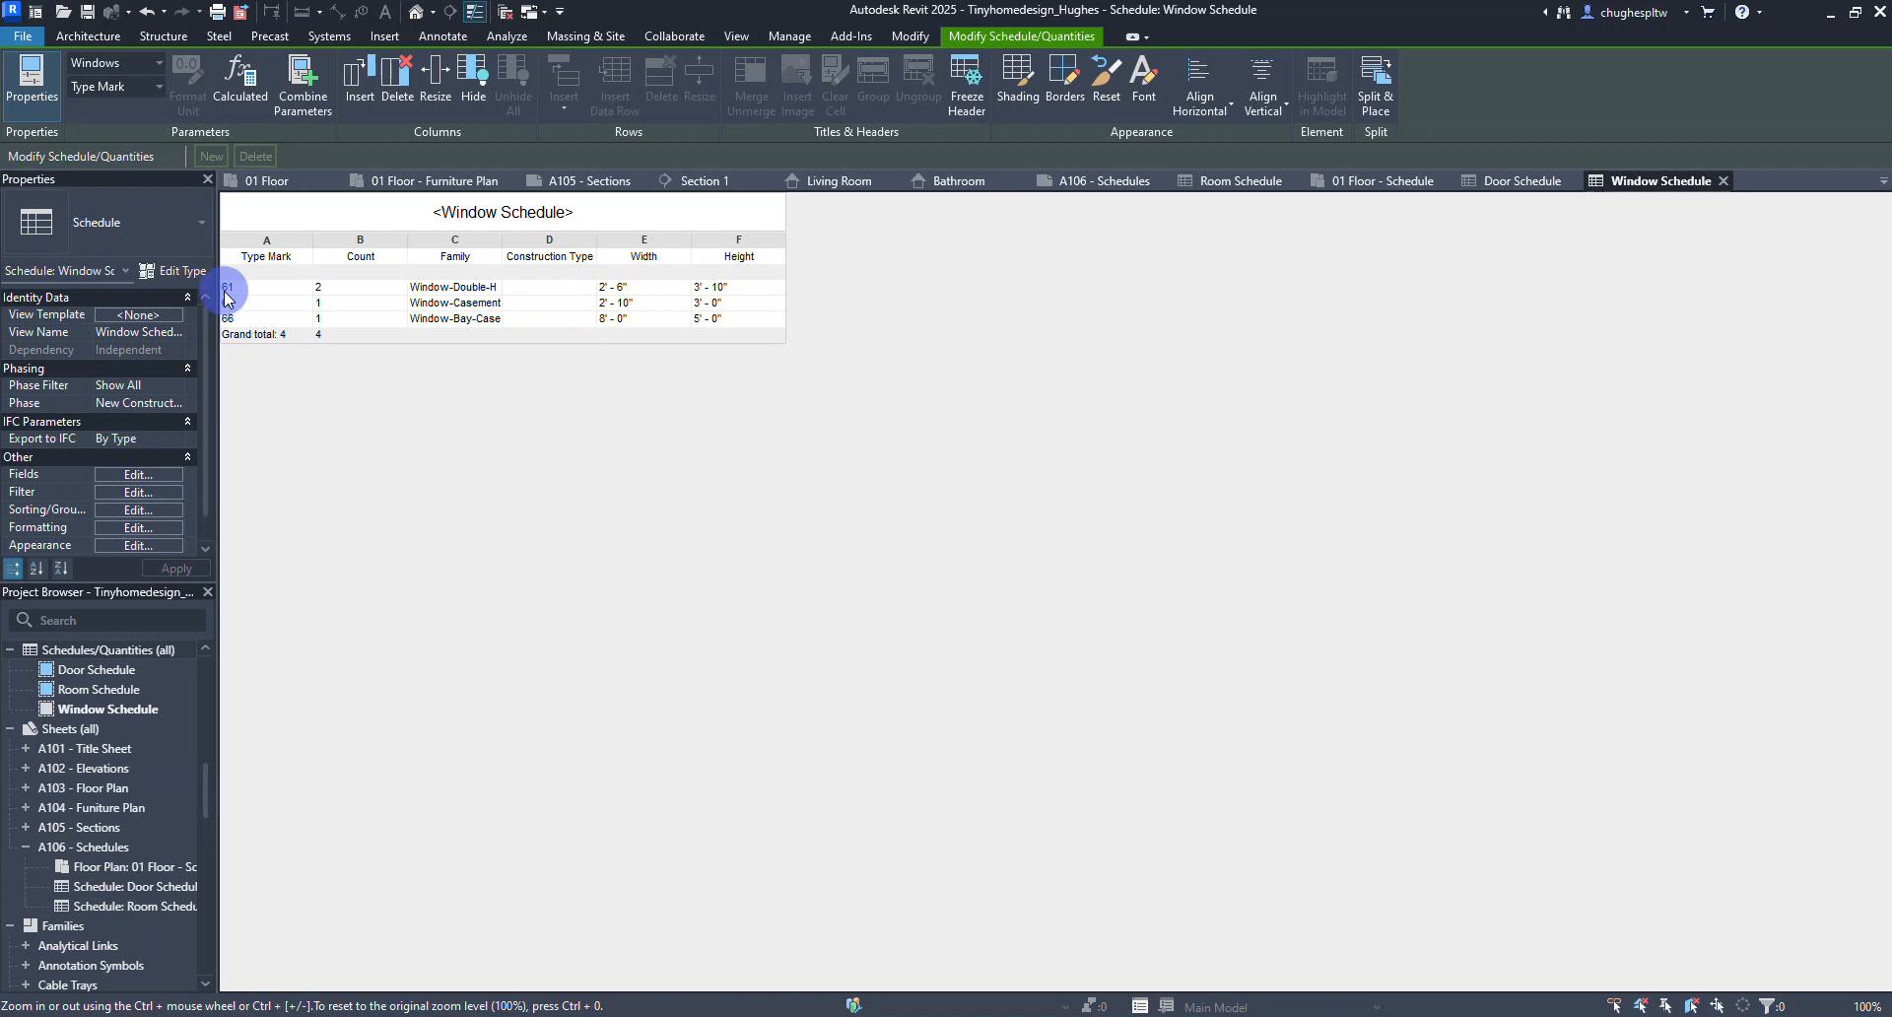
# Remove the Construction Type field from the window schedule.
pyautogui.click(311, 289)
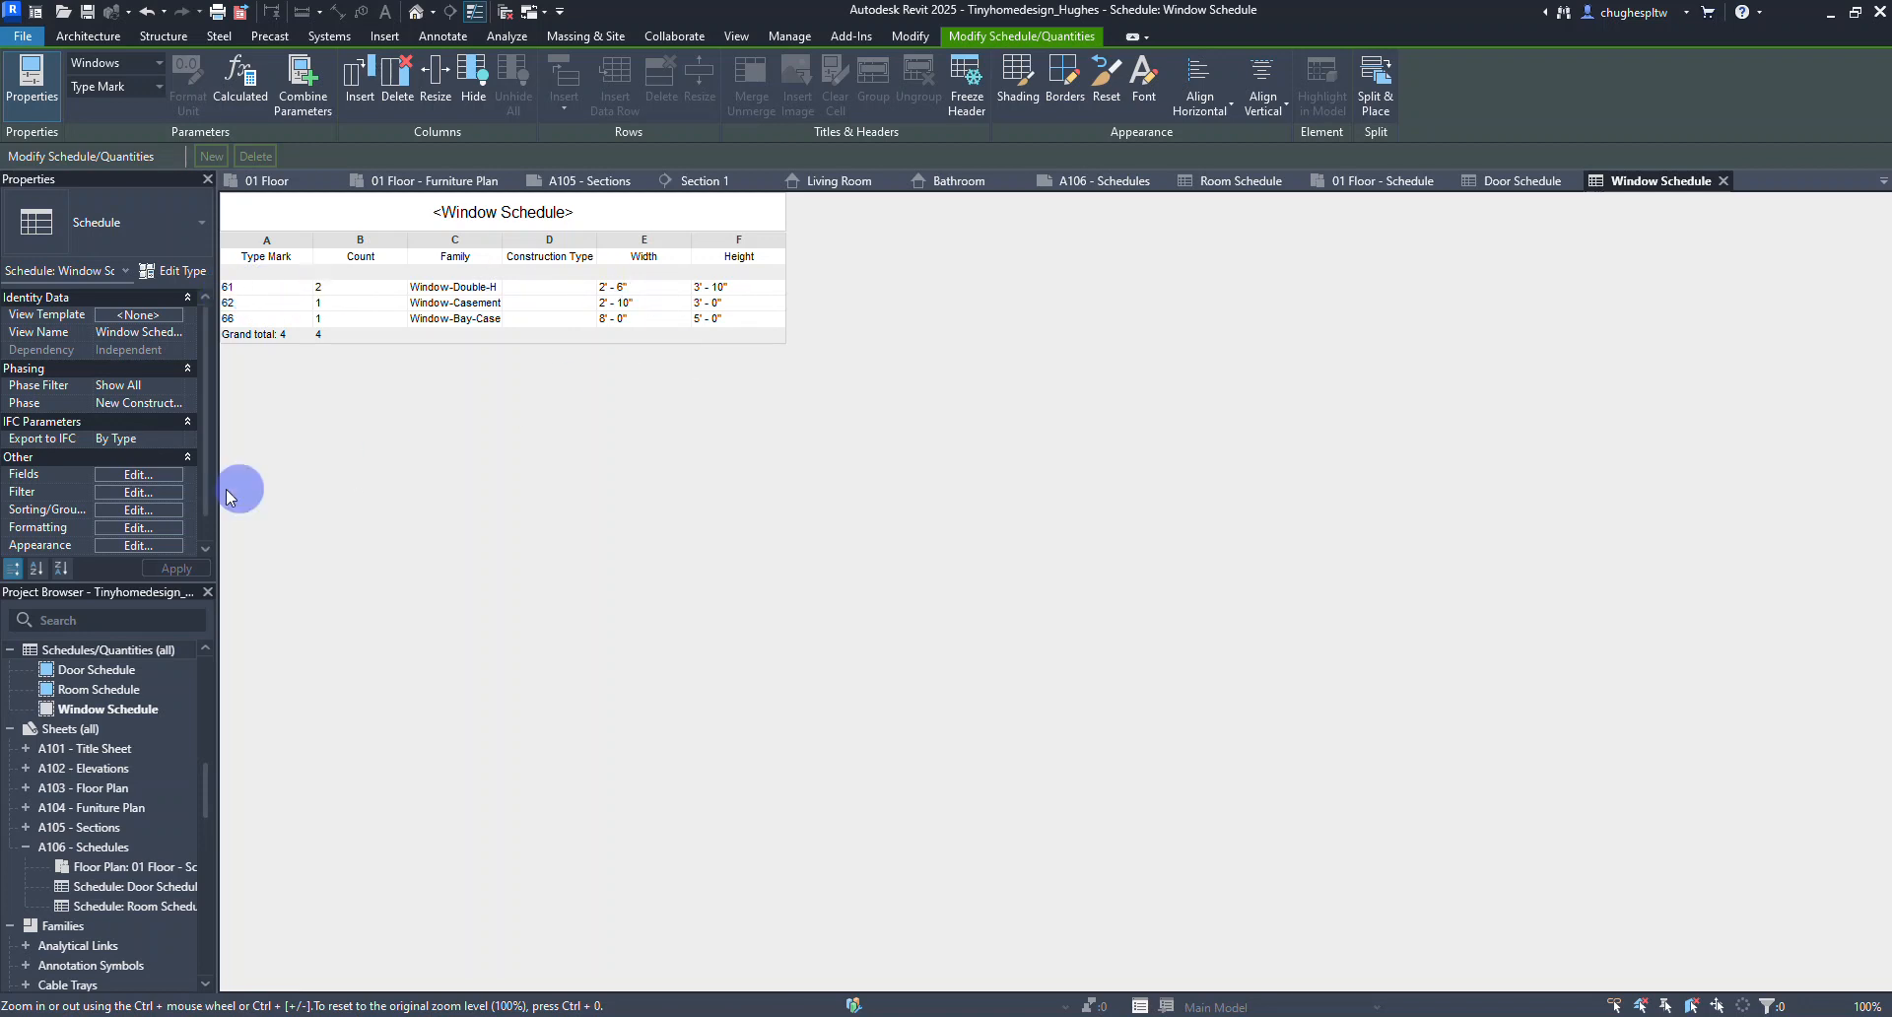
pyautogui.click(103, 474)
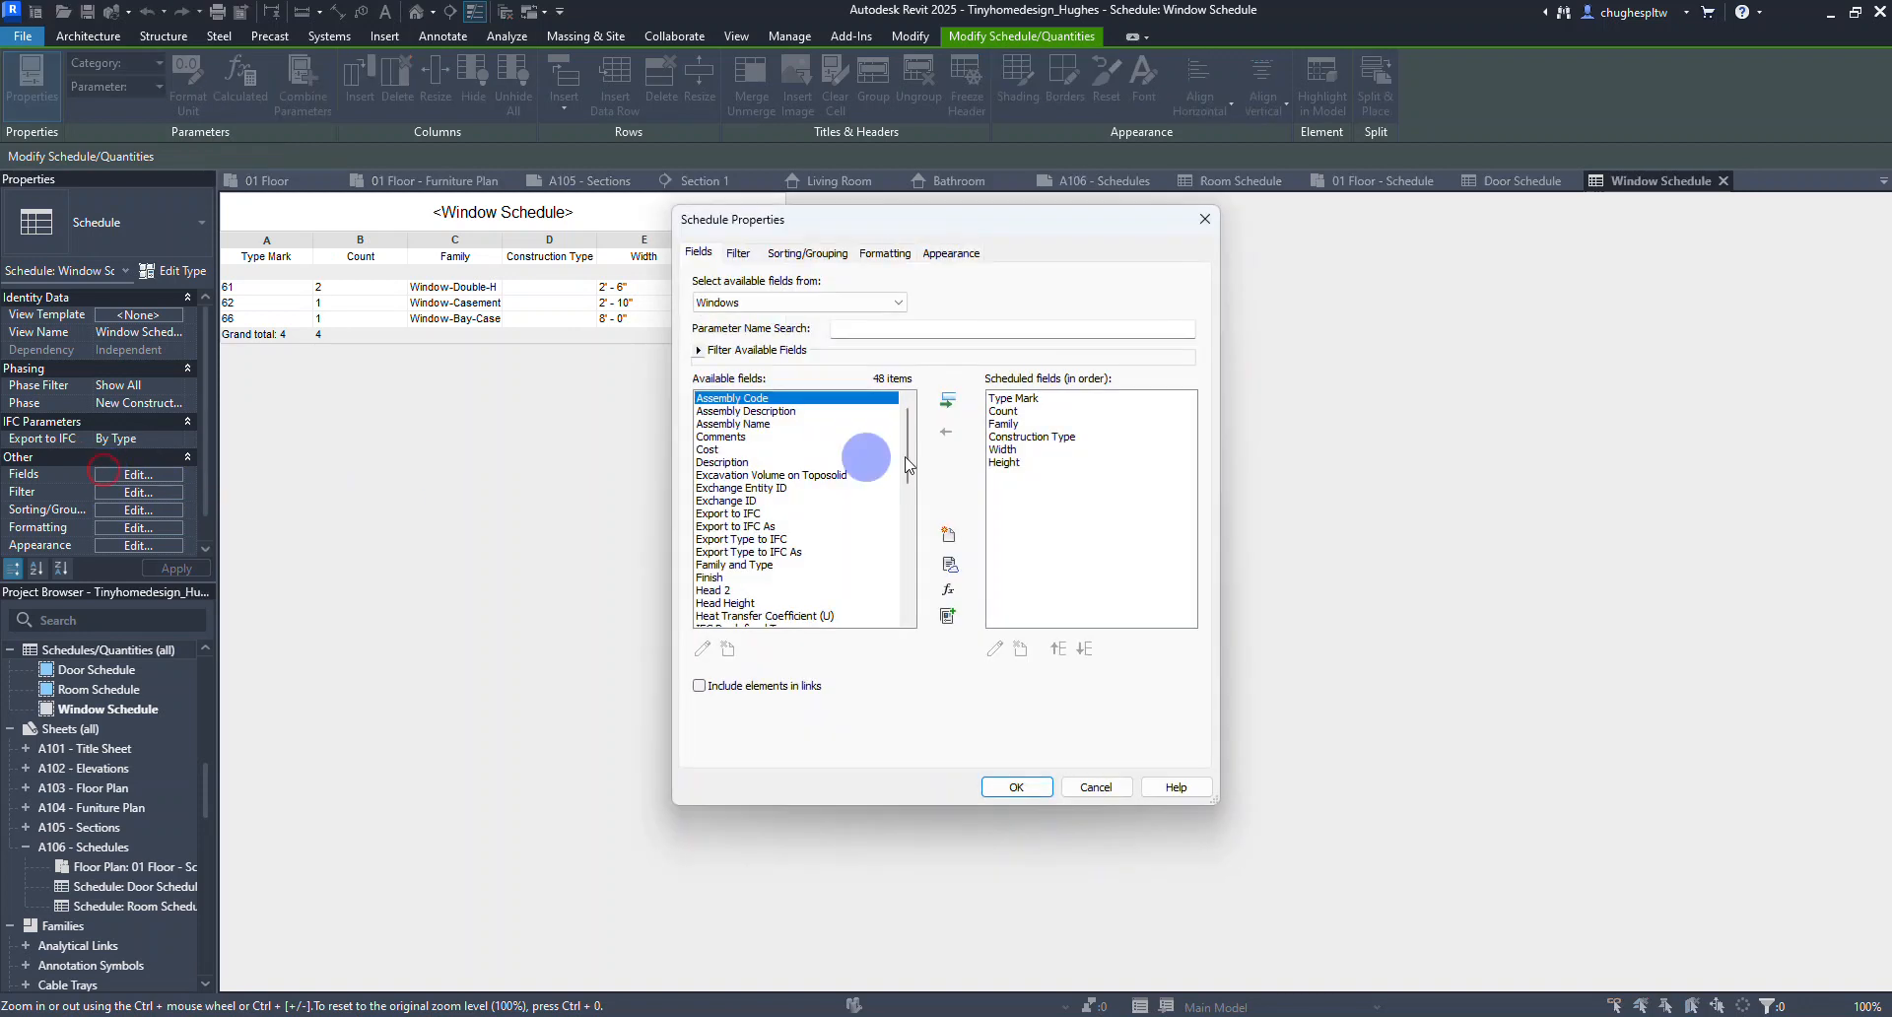
pyautogui.click(949, 429)
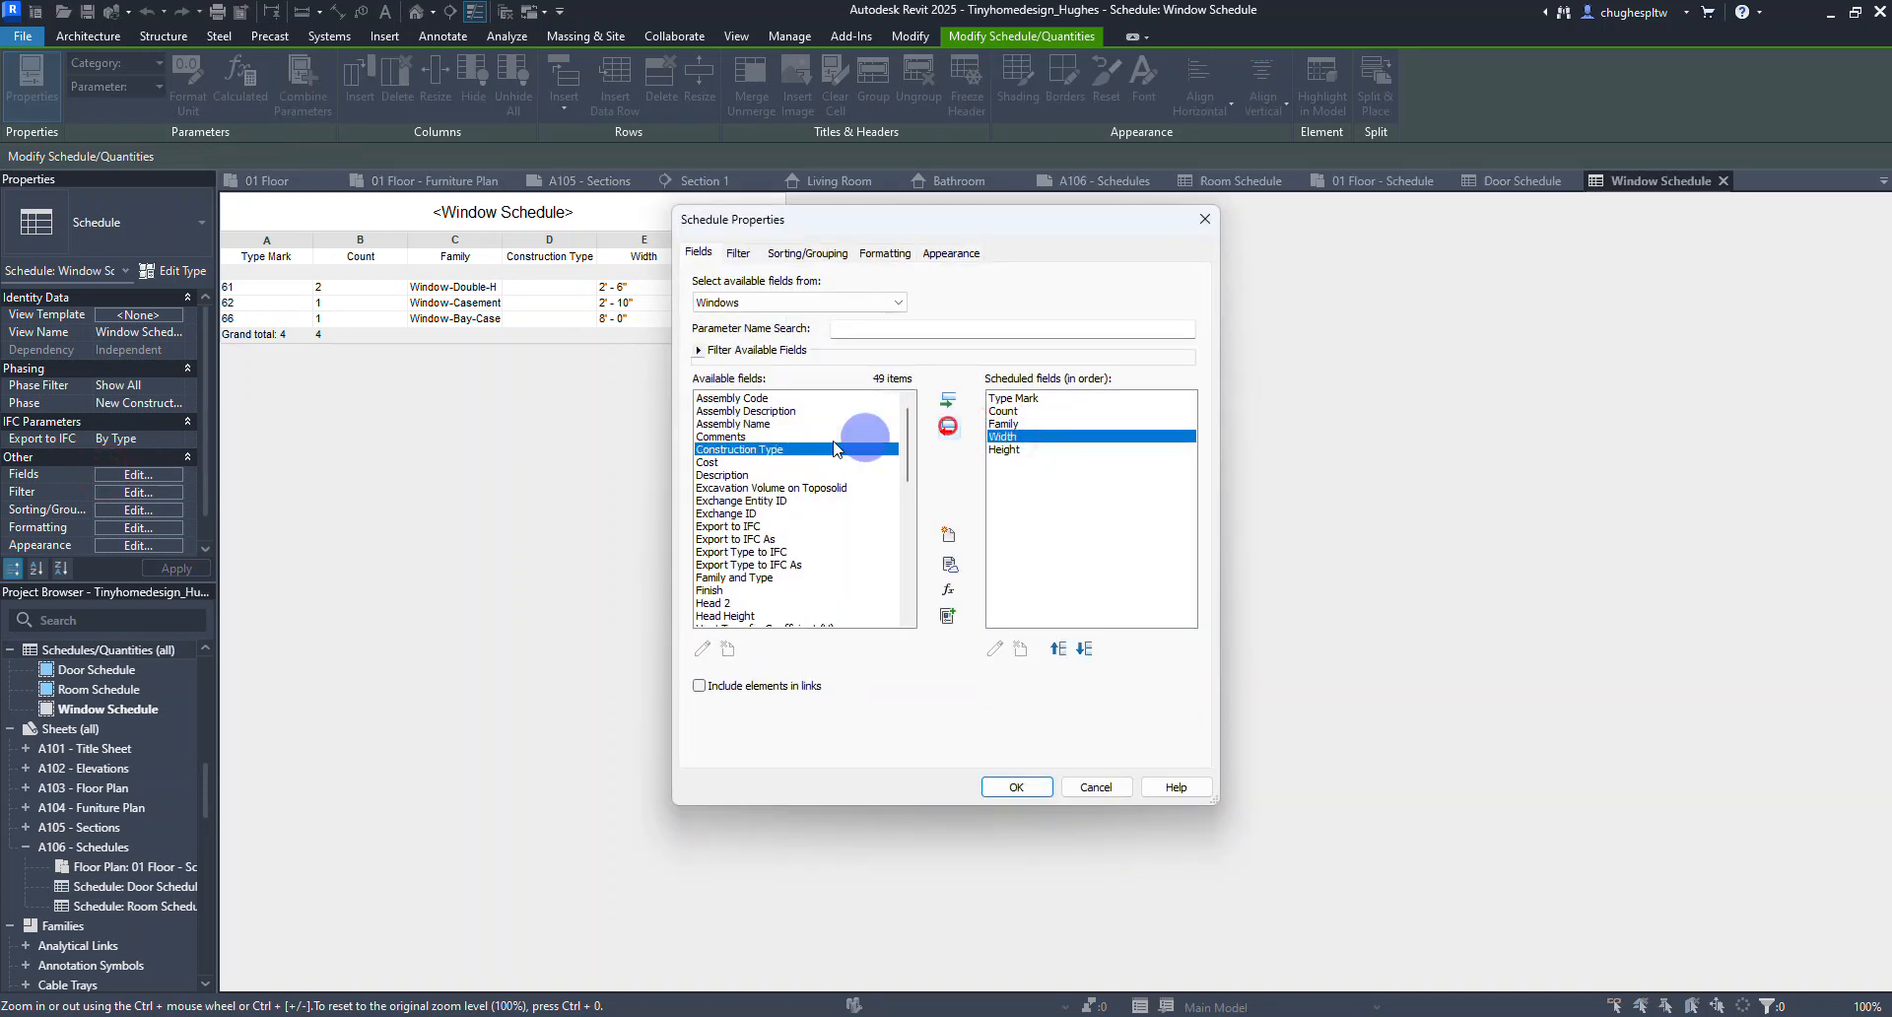
pyautogui.click(1016, 787)
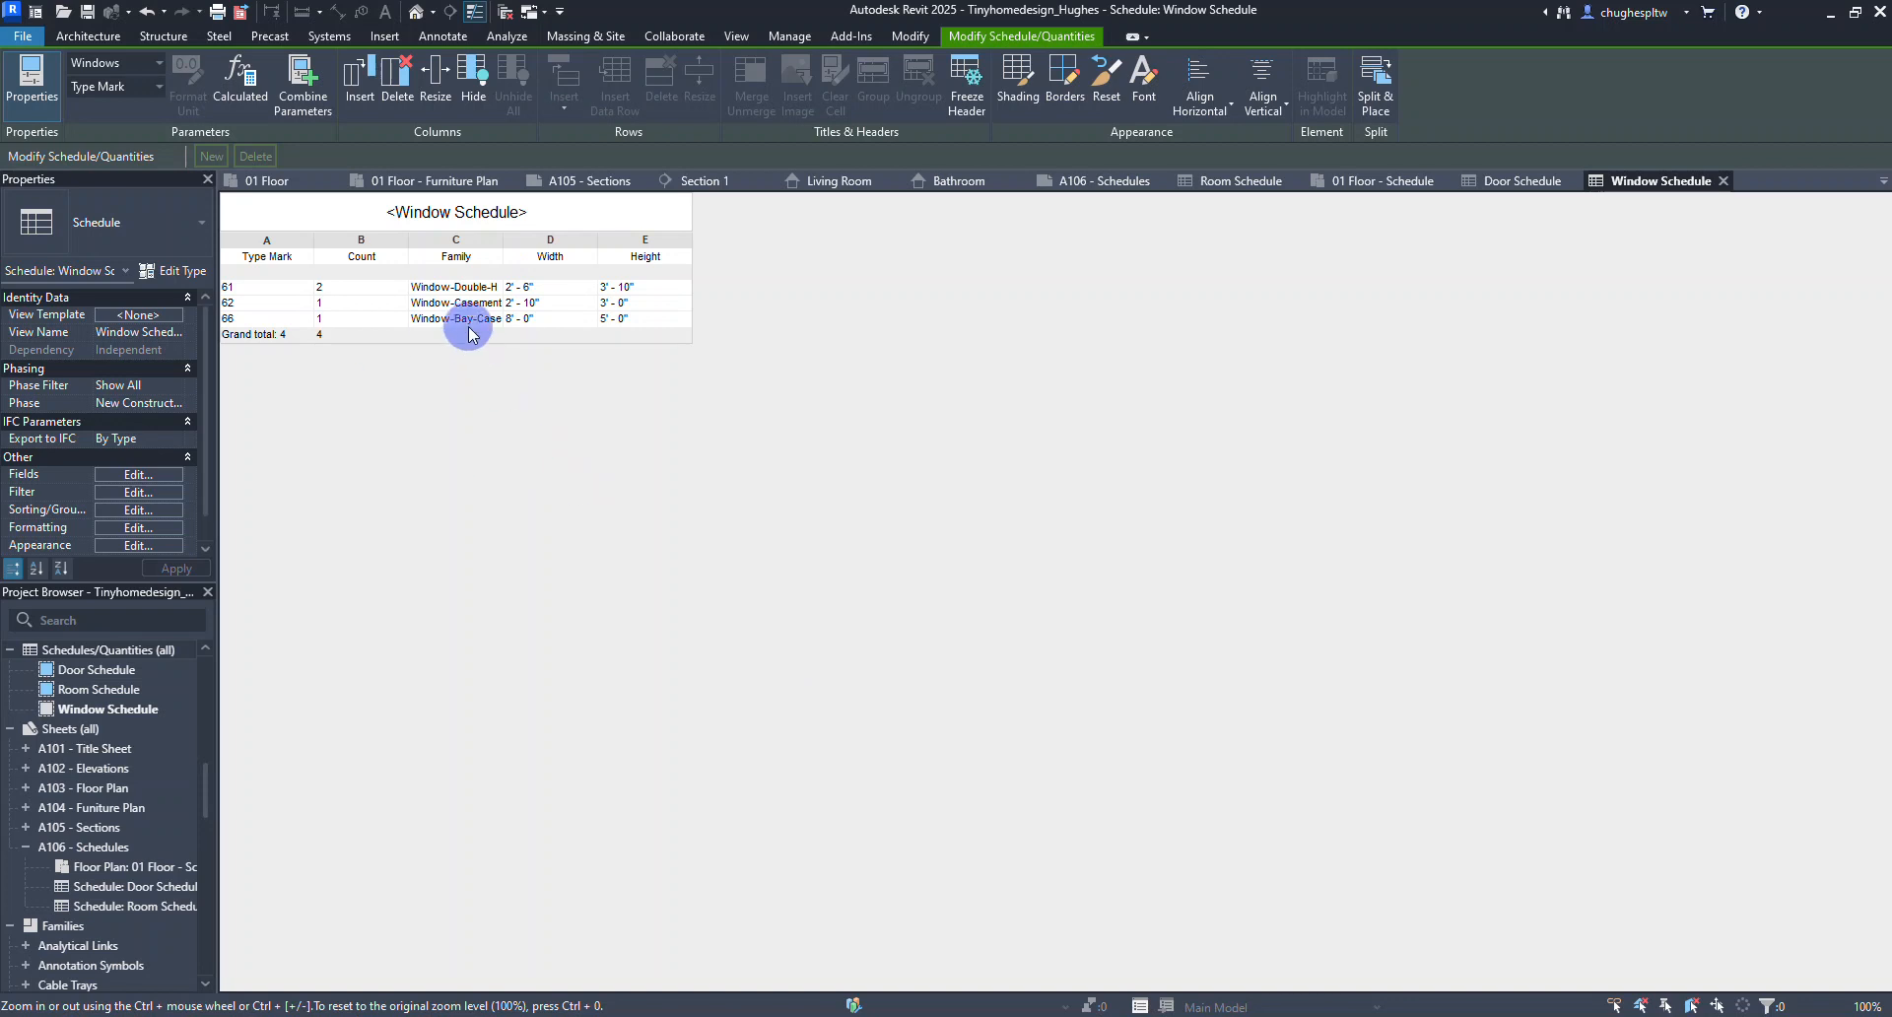
# Place the window schedule on the A106 - Schedules sheet below the door schedule and widen its Family column.
pyautogui.doubleClick(103, 849)
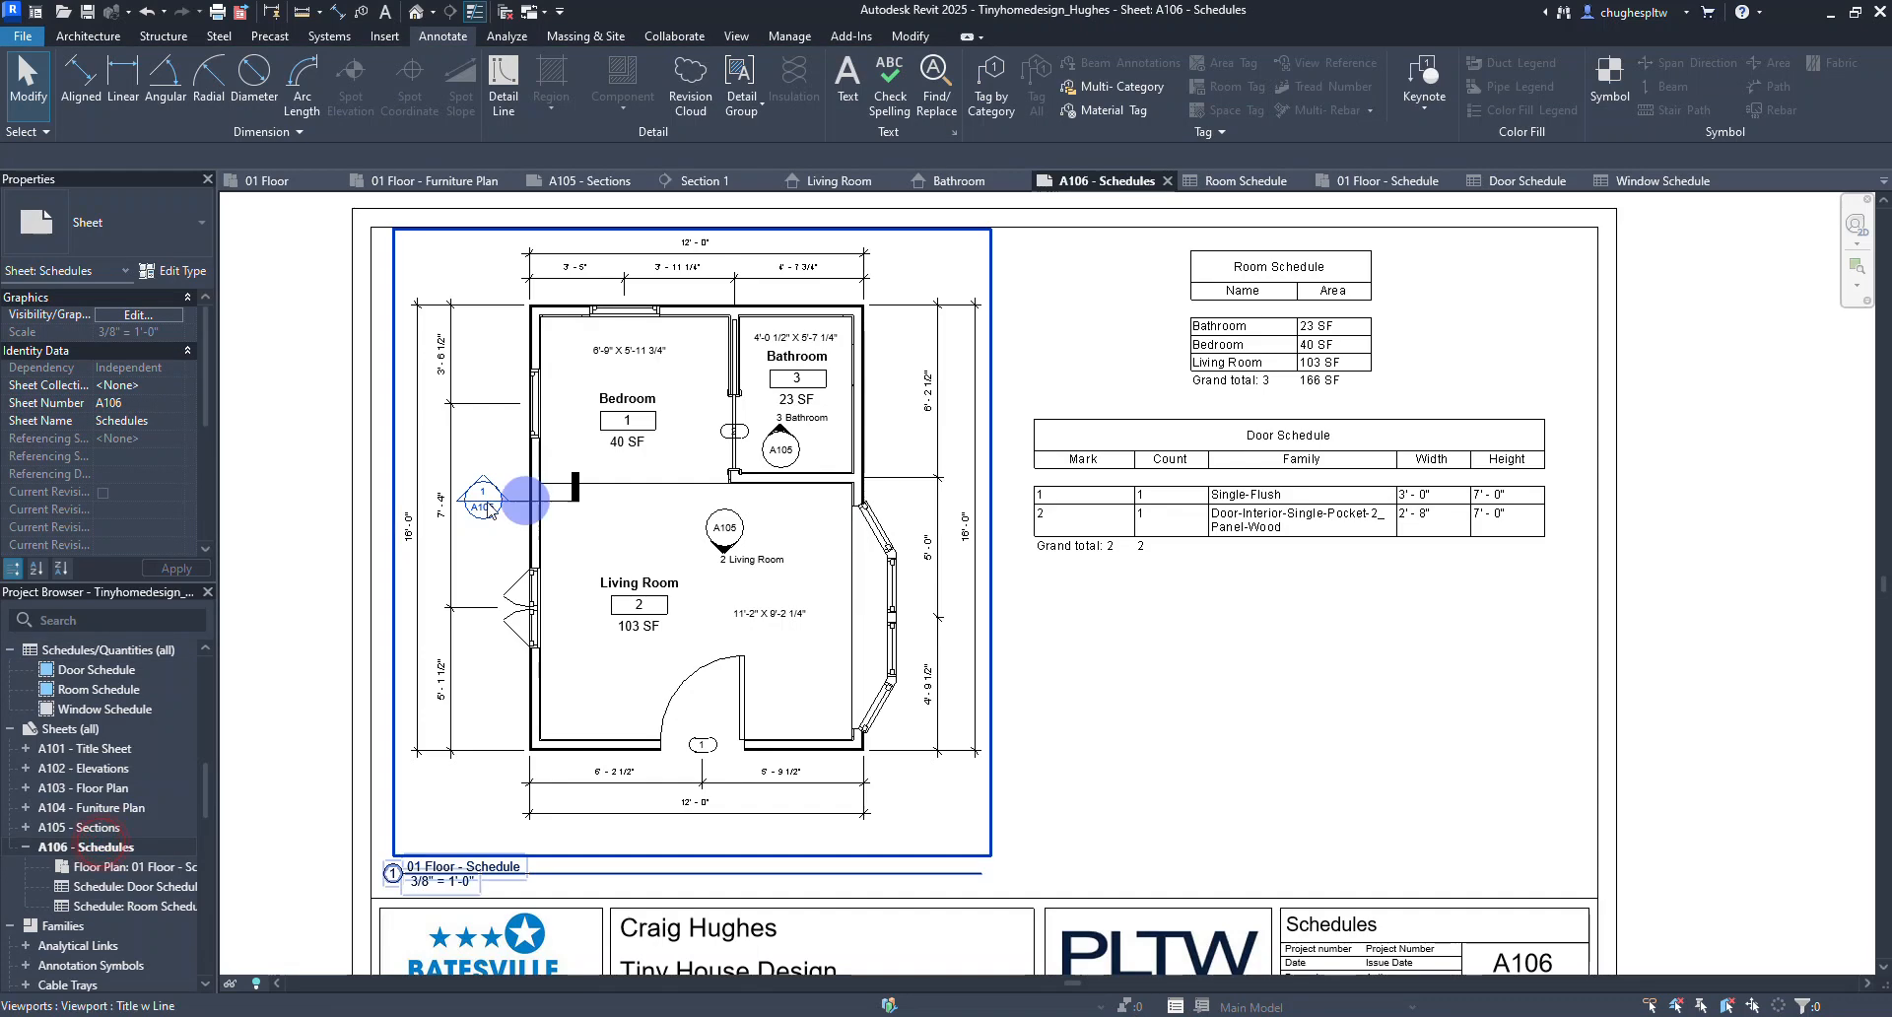
pyautogui.moveTo(95, 714); pyautogui.dragTo(1225, 705)
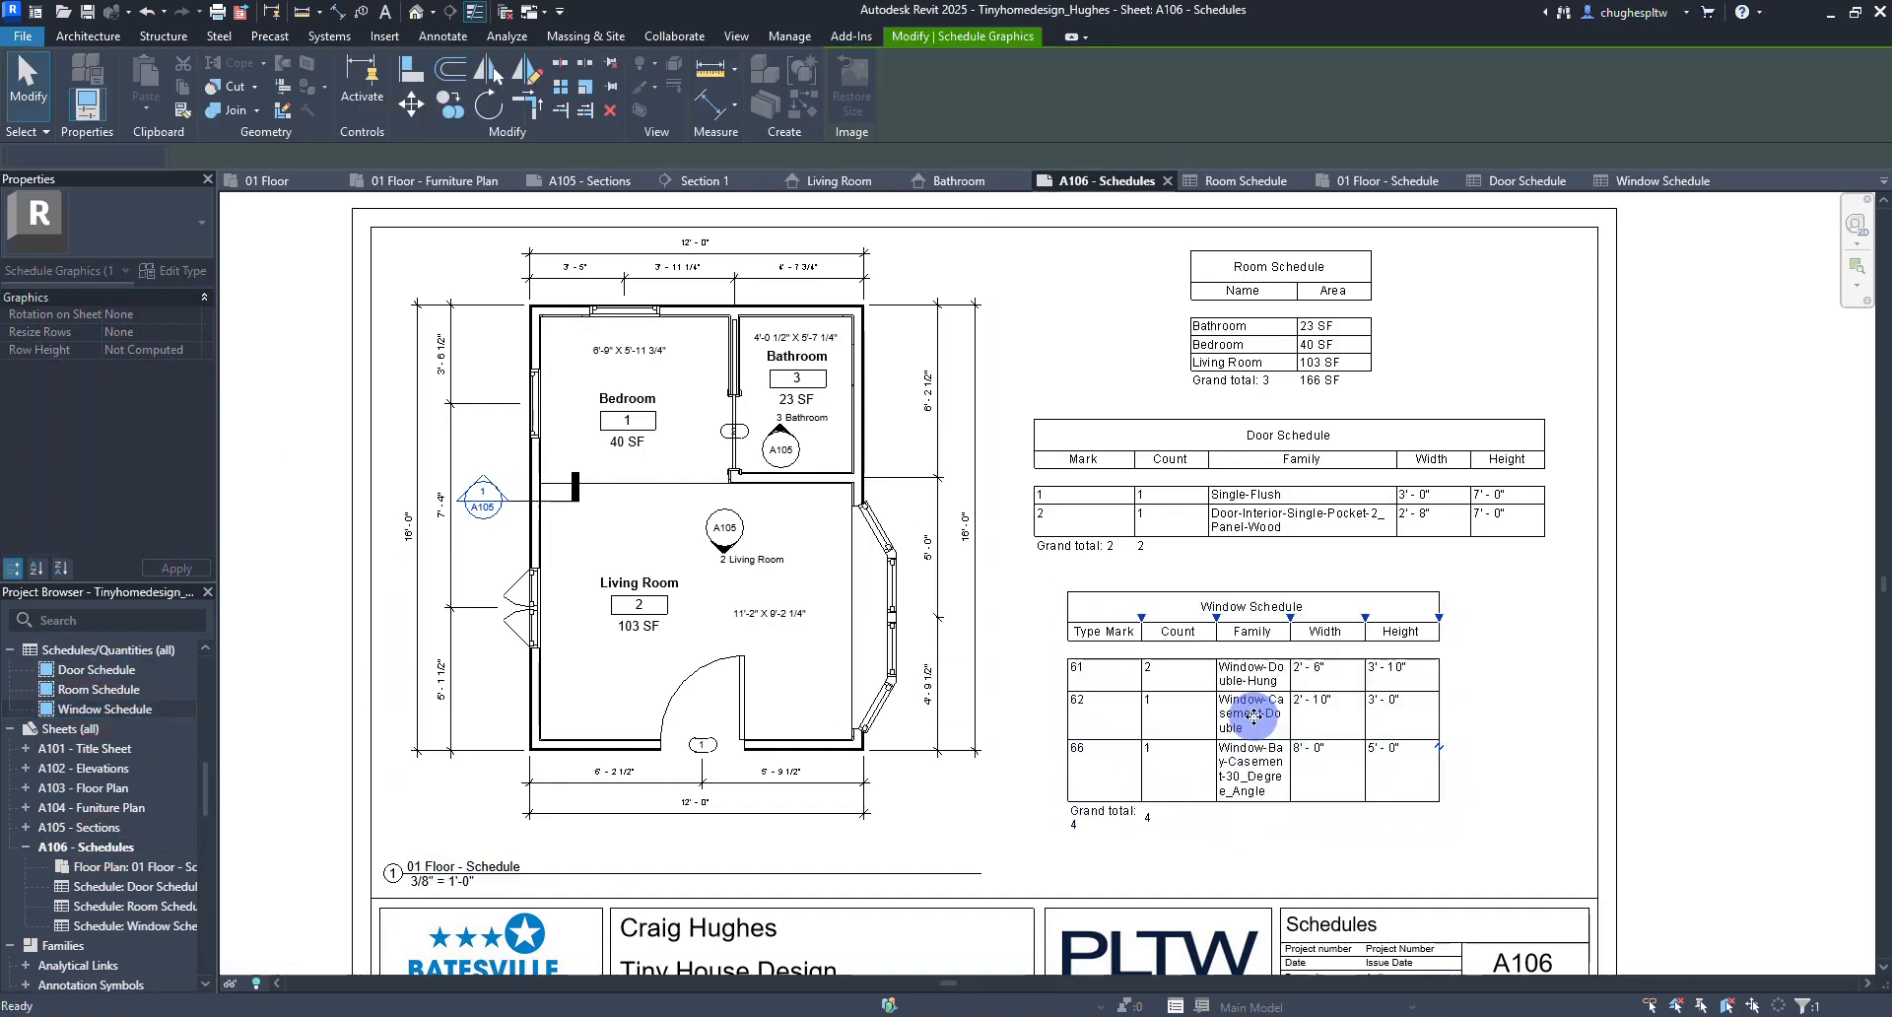
pyautogui.click(1249, 714)
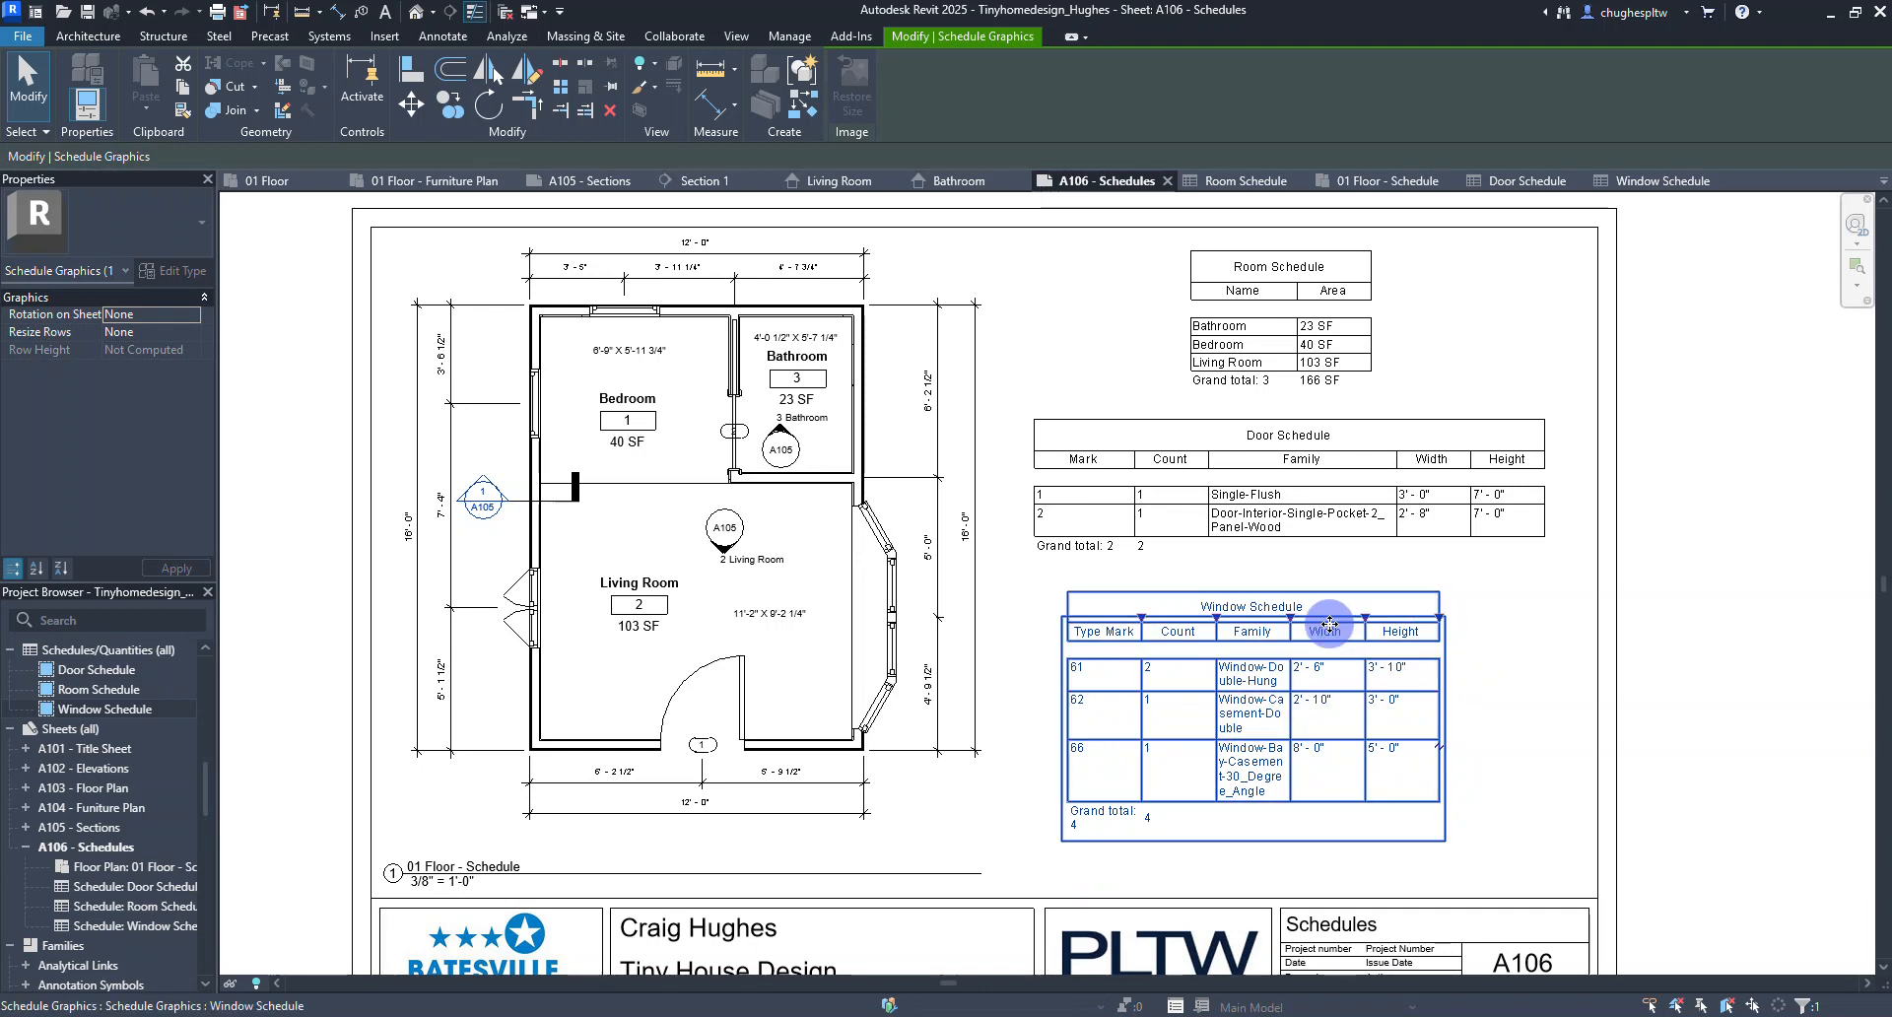
pyautogui.moveTo(1306, 622); pyautogui.dragTo(1419, 619)
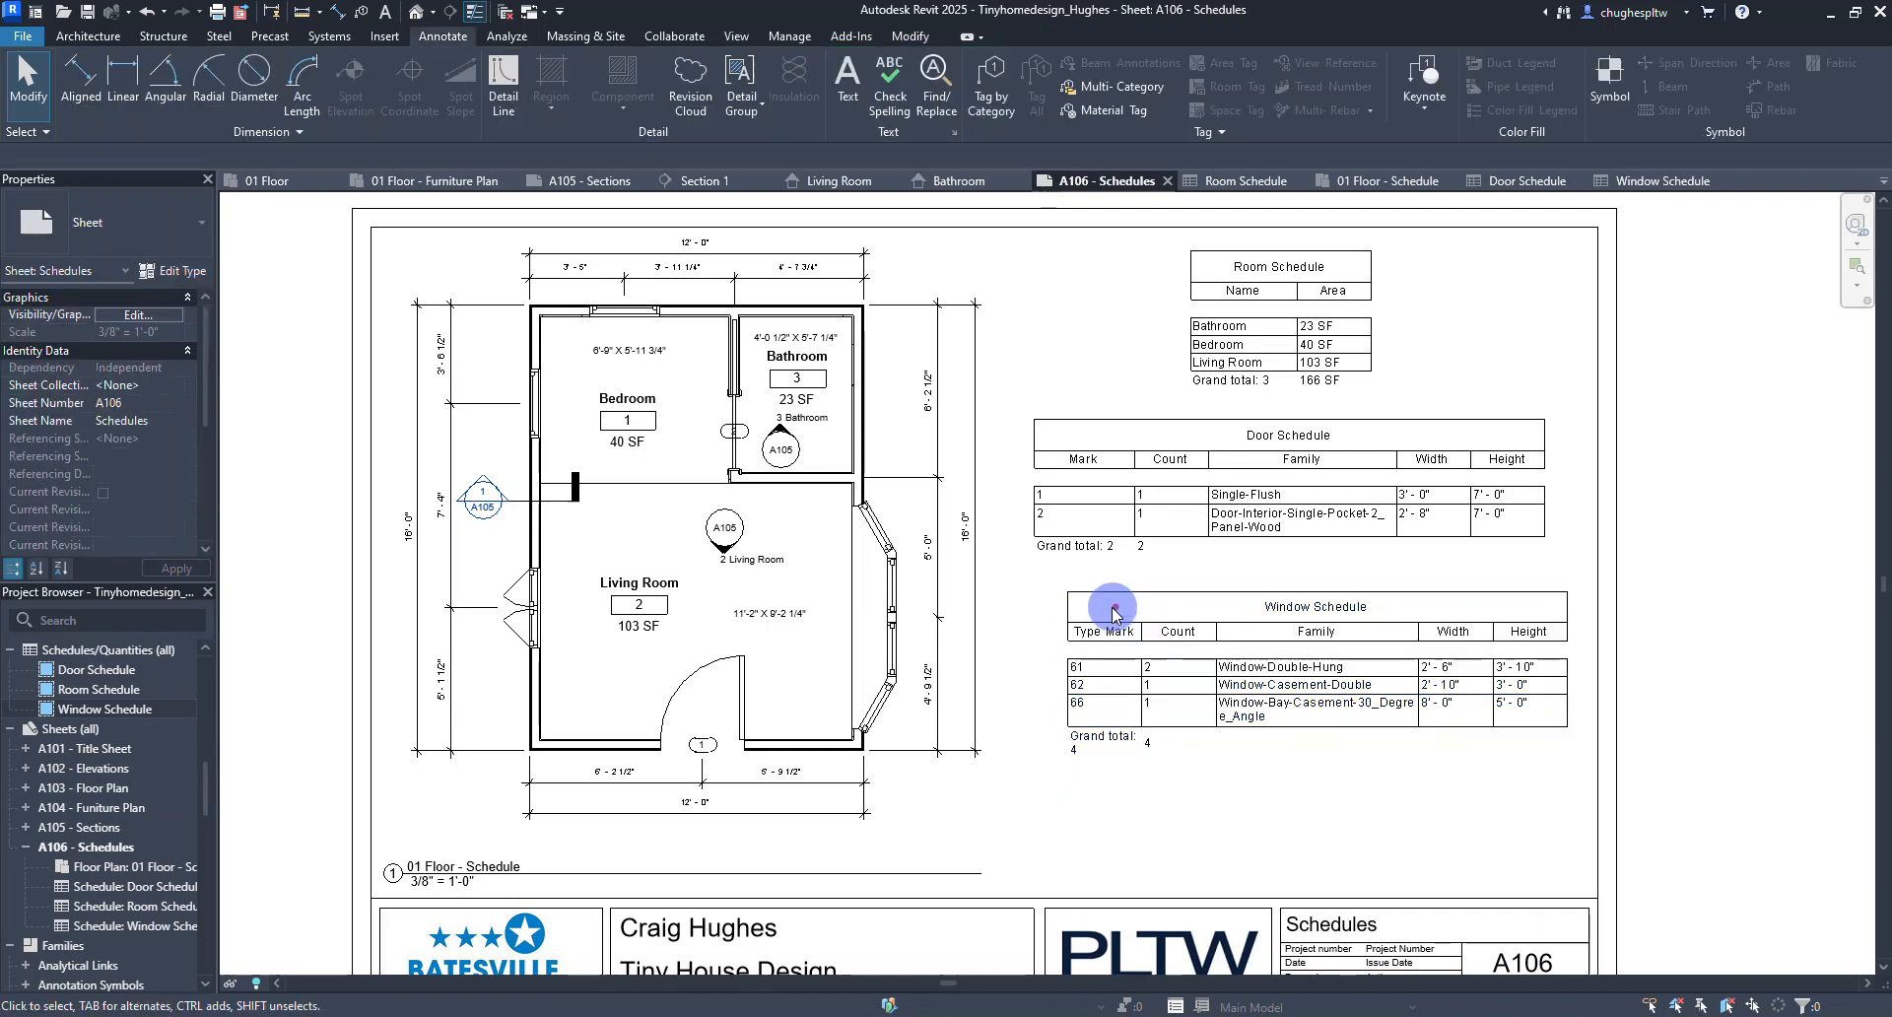
# Adjust the window schedule's Type Mark, Count and Family column widths on the sheet and line the schedule up beneath the door schedule.
pyautogui.moveTo(1114, 615)
pyautogui.mouseDown()
pyautogui.moveTo(1046, 605)
pyautogui.moveTo(1141, 608)
pyautogui.moveTo(1082, 613)
pyautogui.moveTo(1099, 610)
pyautogui.mouseUp()
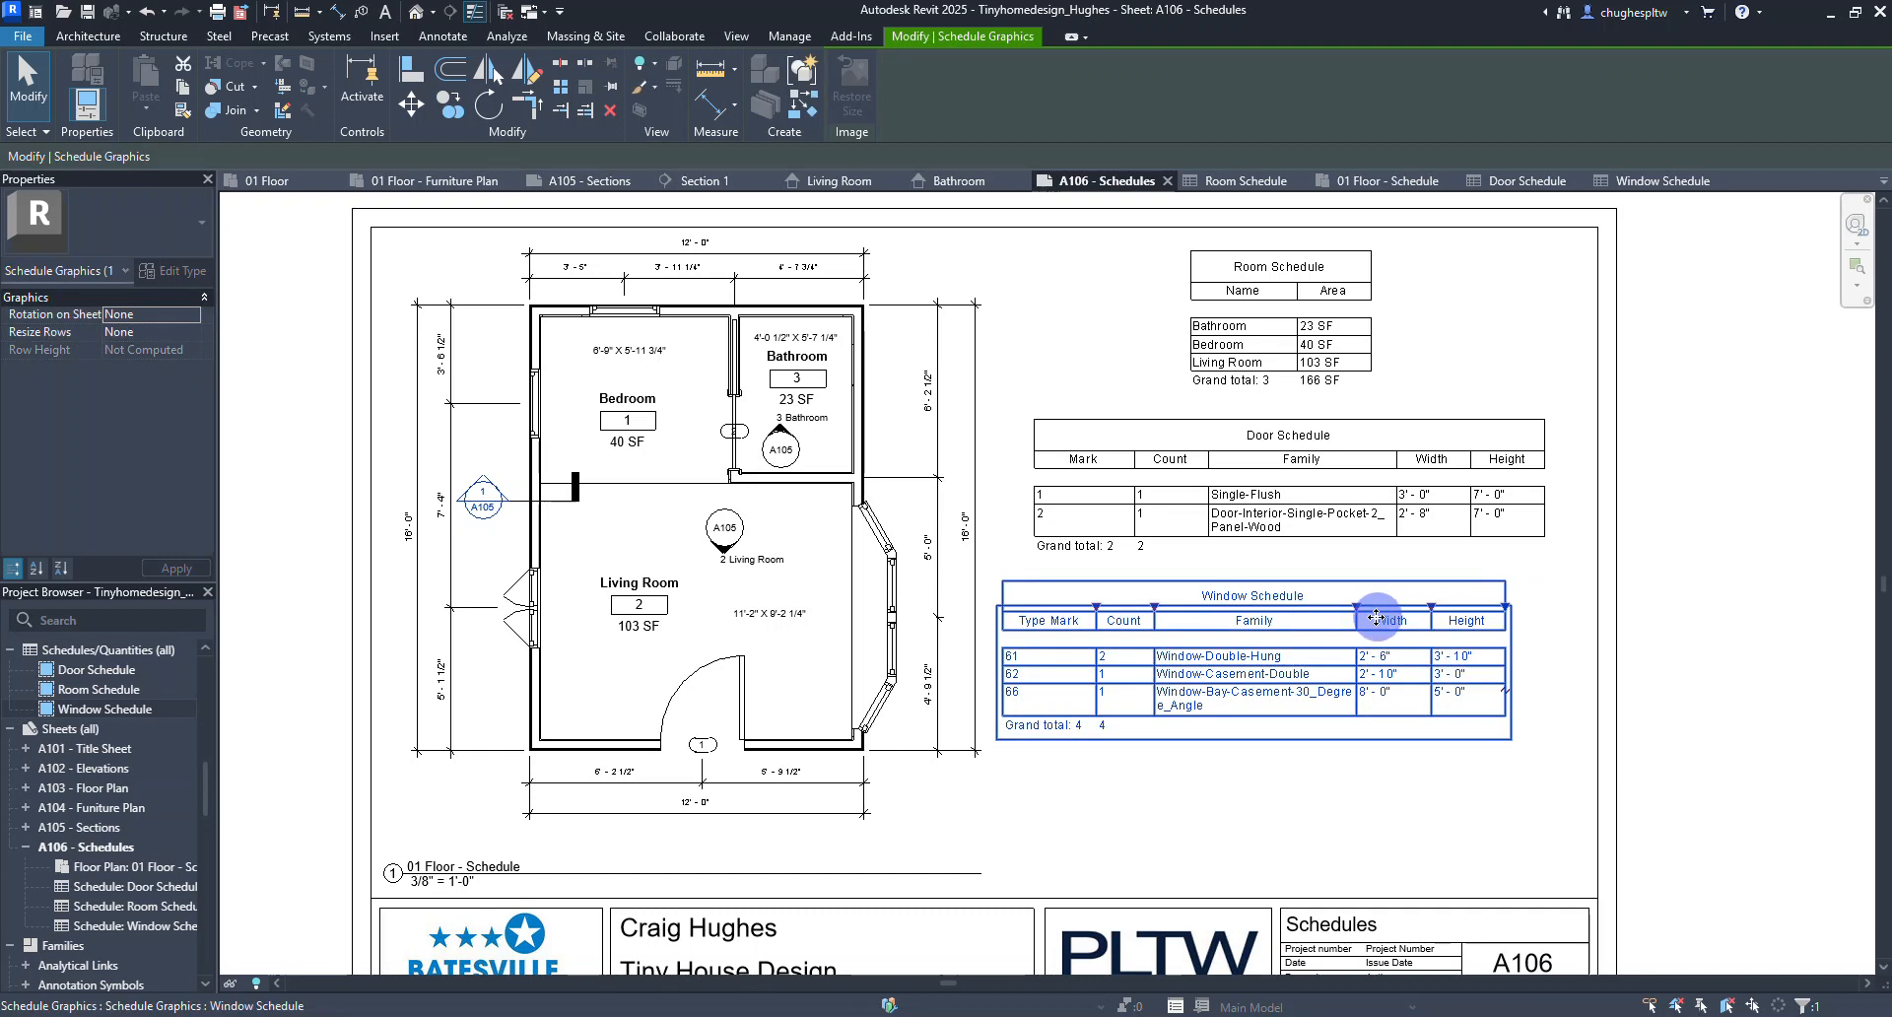
pyautogui.moveTo(1356, 606); pyautogui.dragTo(1363, 612)
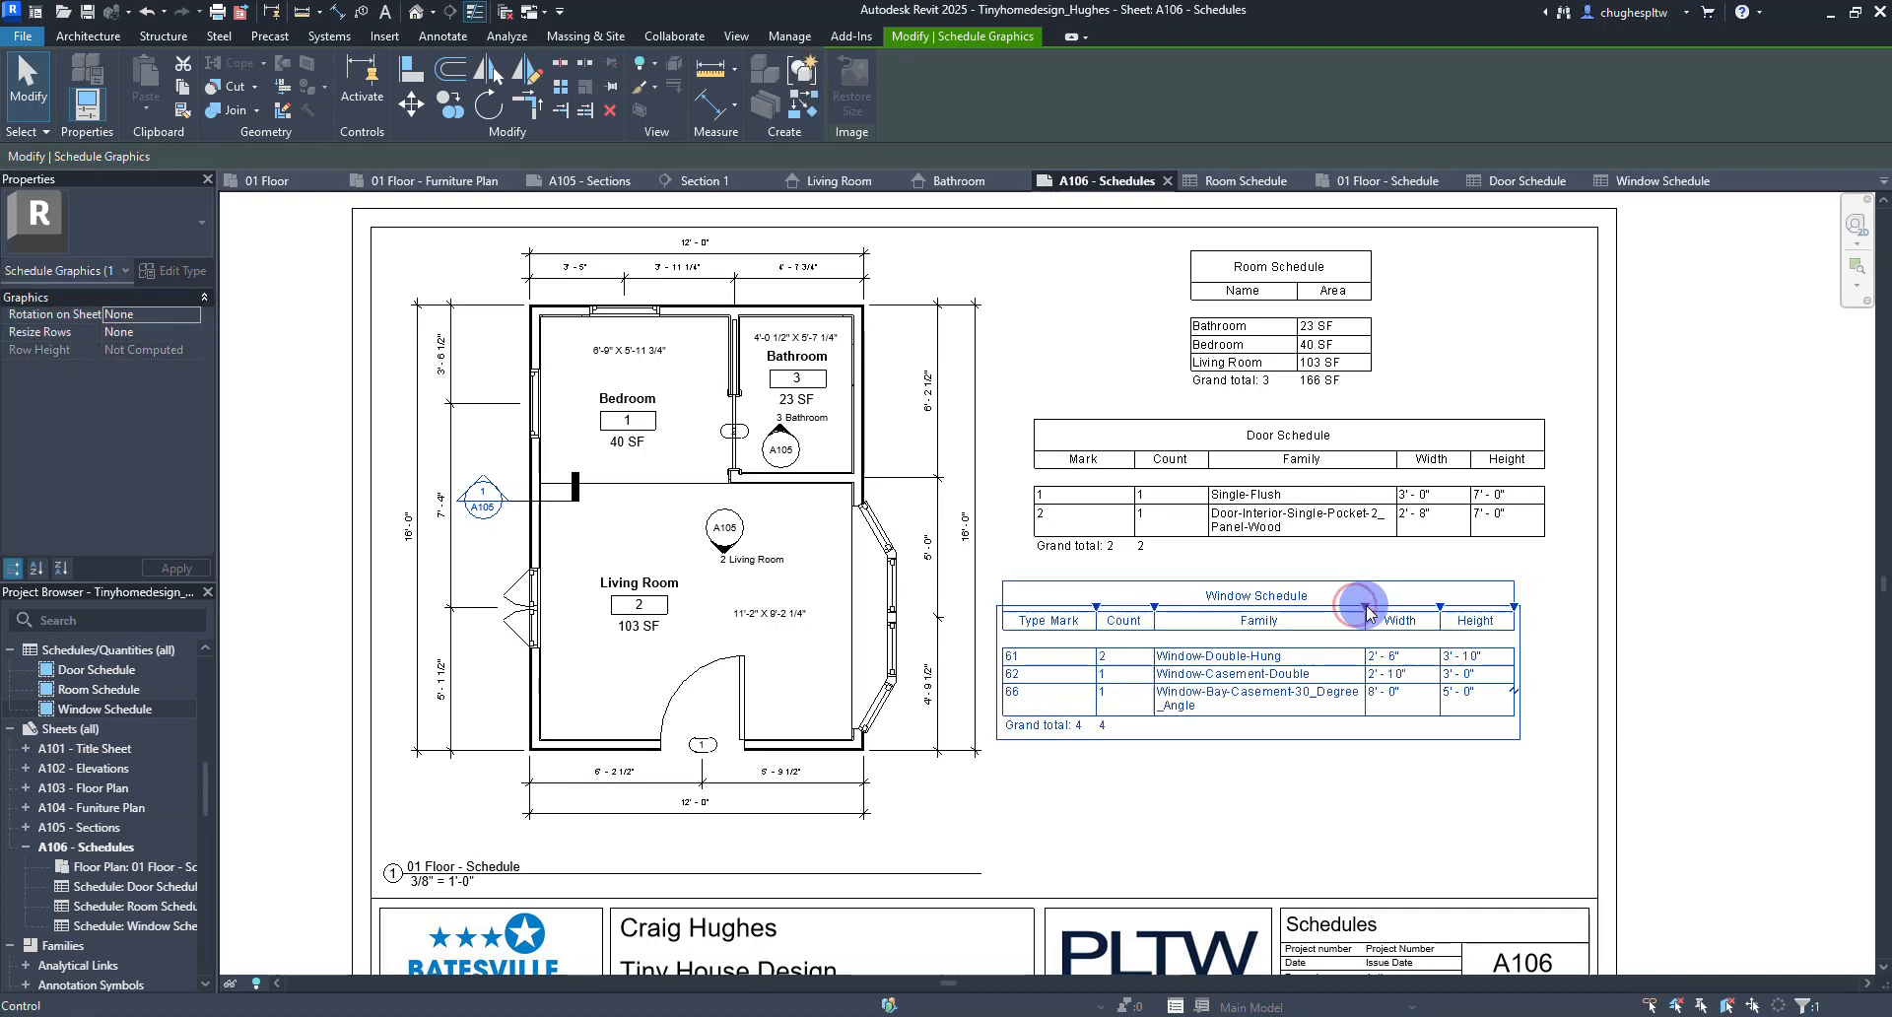
pyautogui.click(1616, 707)
pyautogui.moveTo(1329, 678); pyautogui.dragTo(1394, 665)
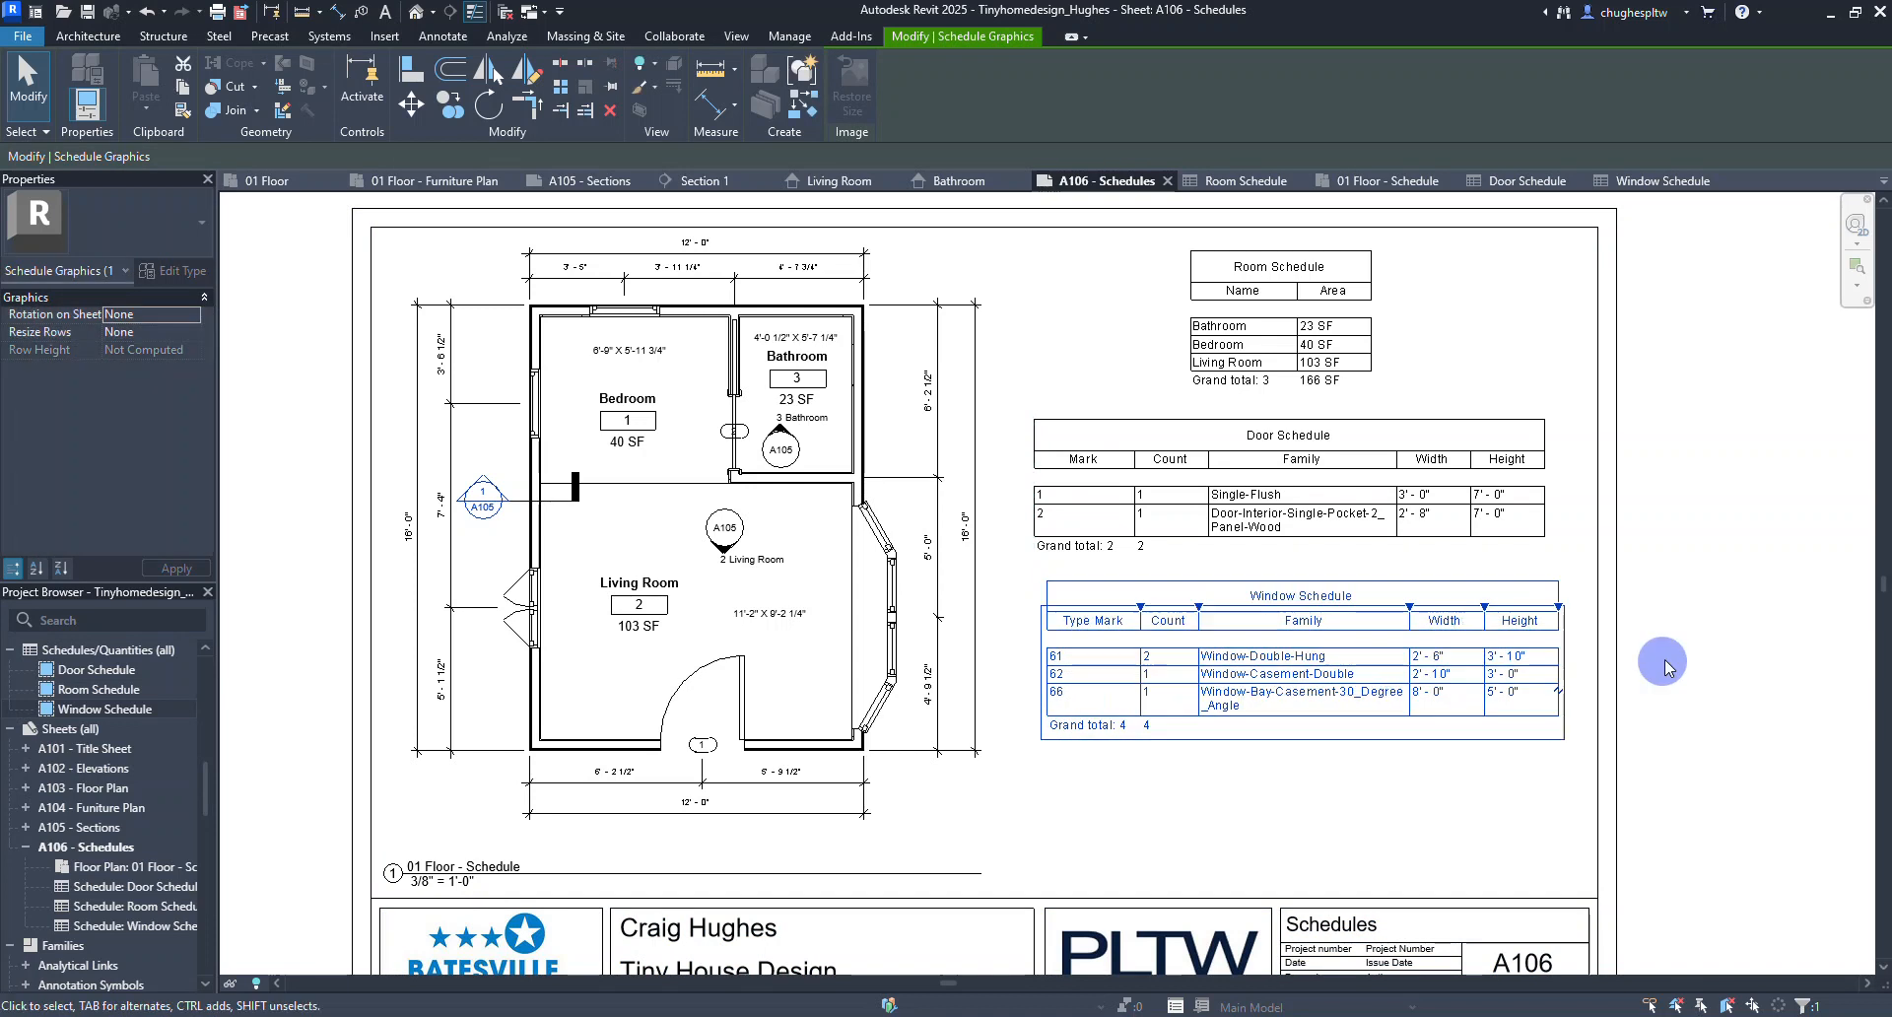
# Open the window schedule and center the Count and Type Mark columns horizontally.
pyautogui.doubleClick(1194, 651)
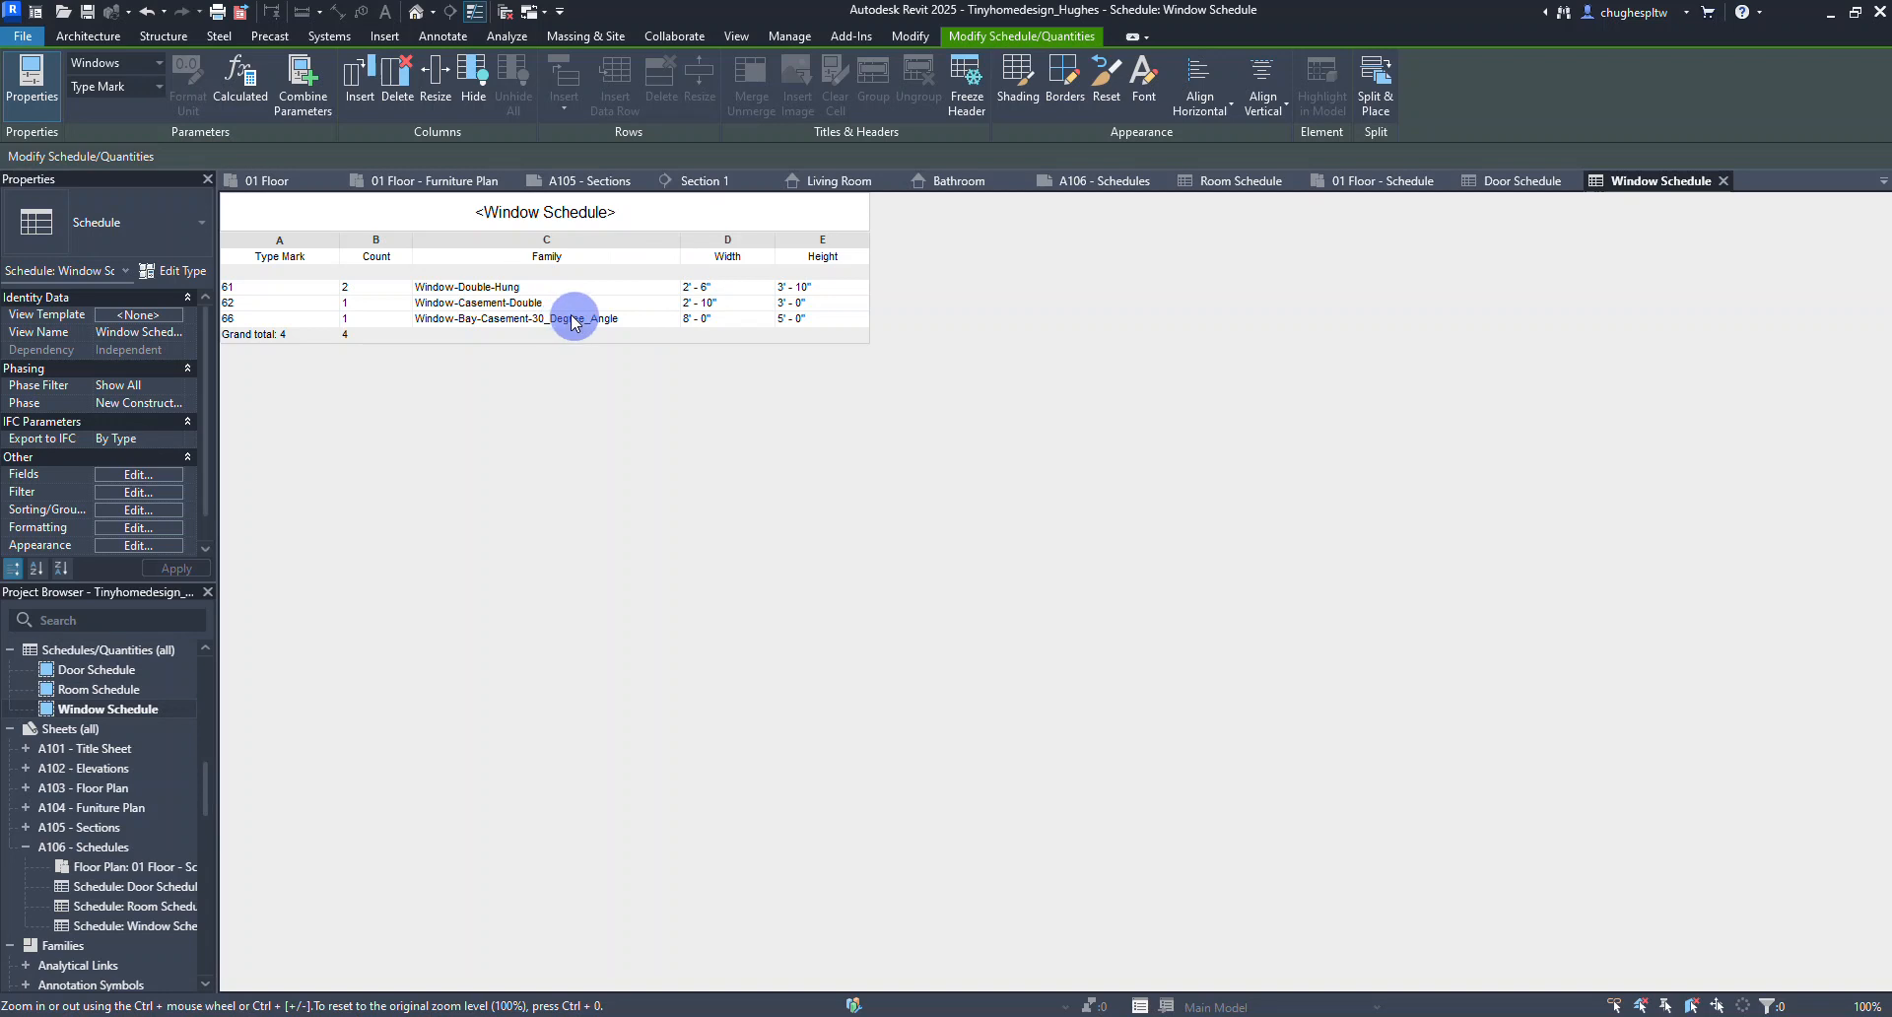
pyautogui.click(368, 239)
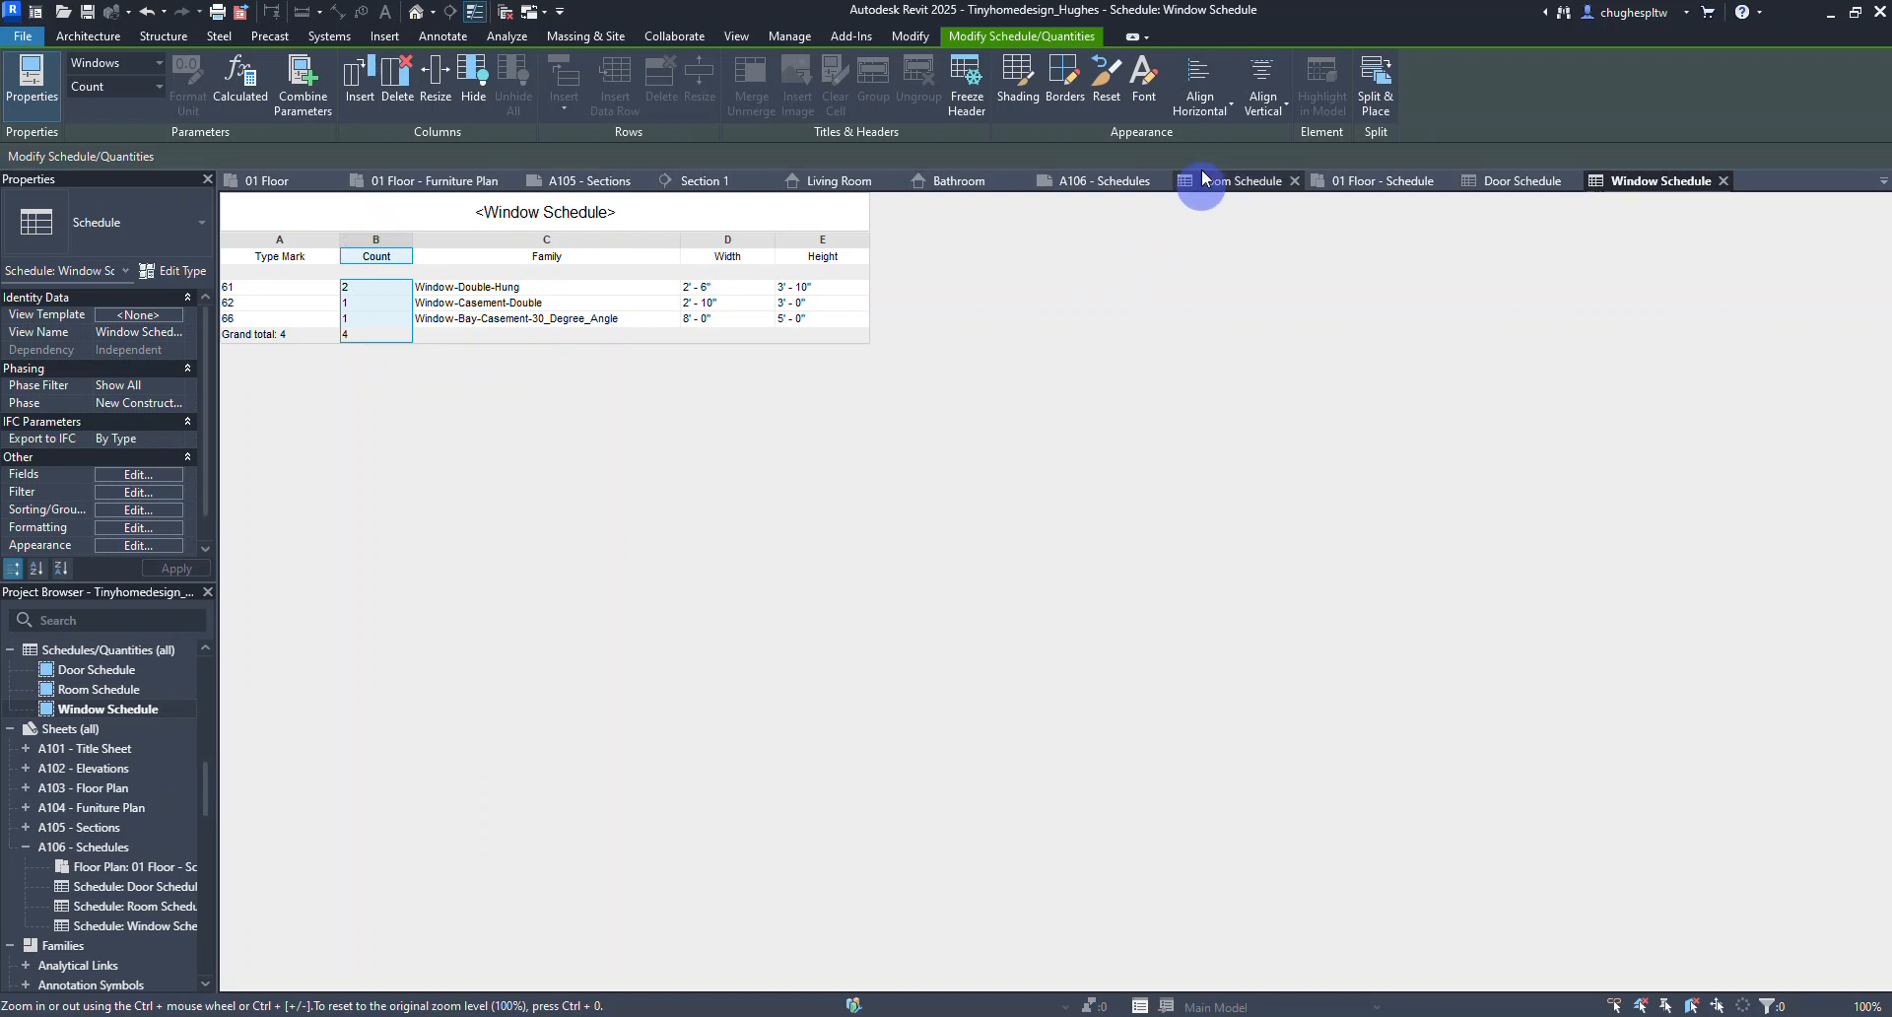
pyautogui.click(1201, 114)
pyautogui.click(1204, 183)
pyautogui.click(276, 251)
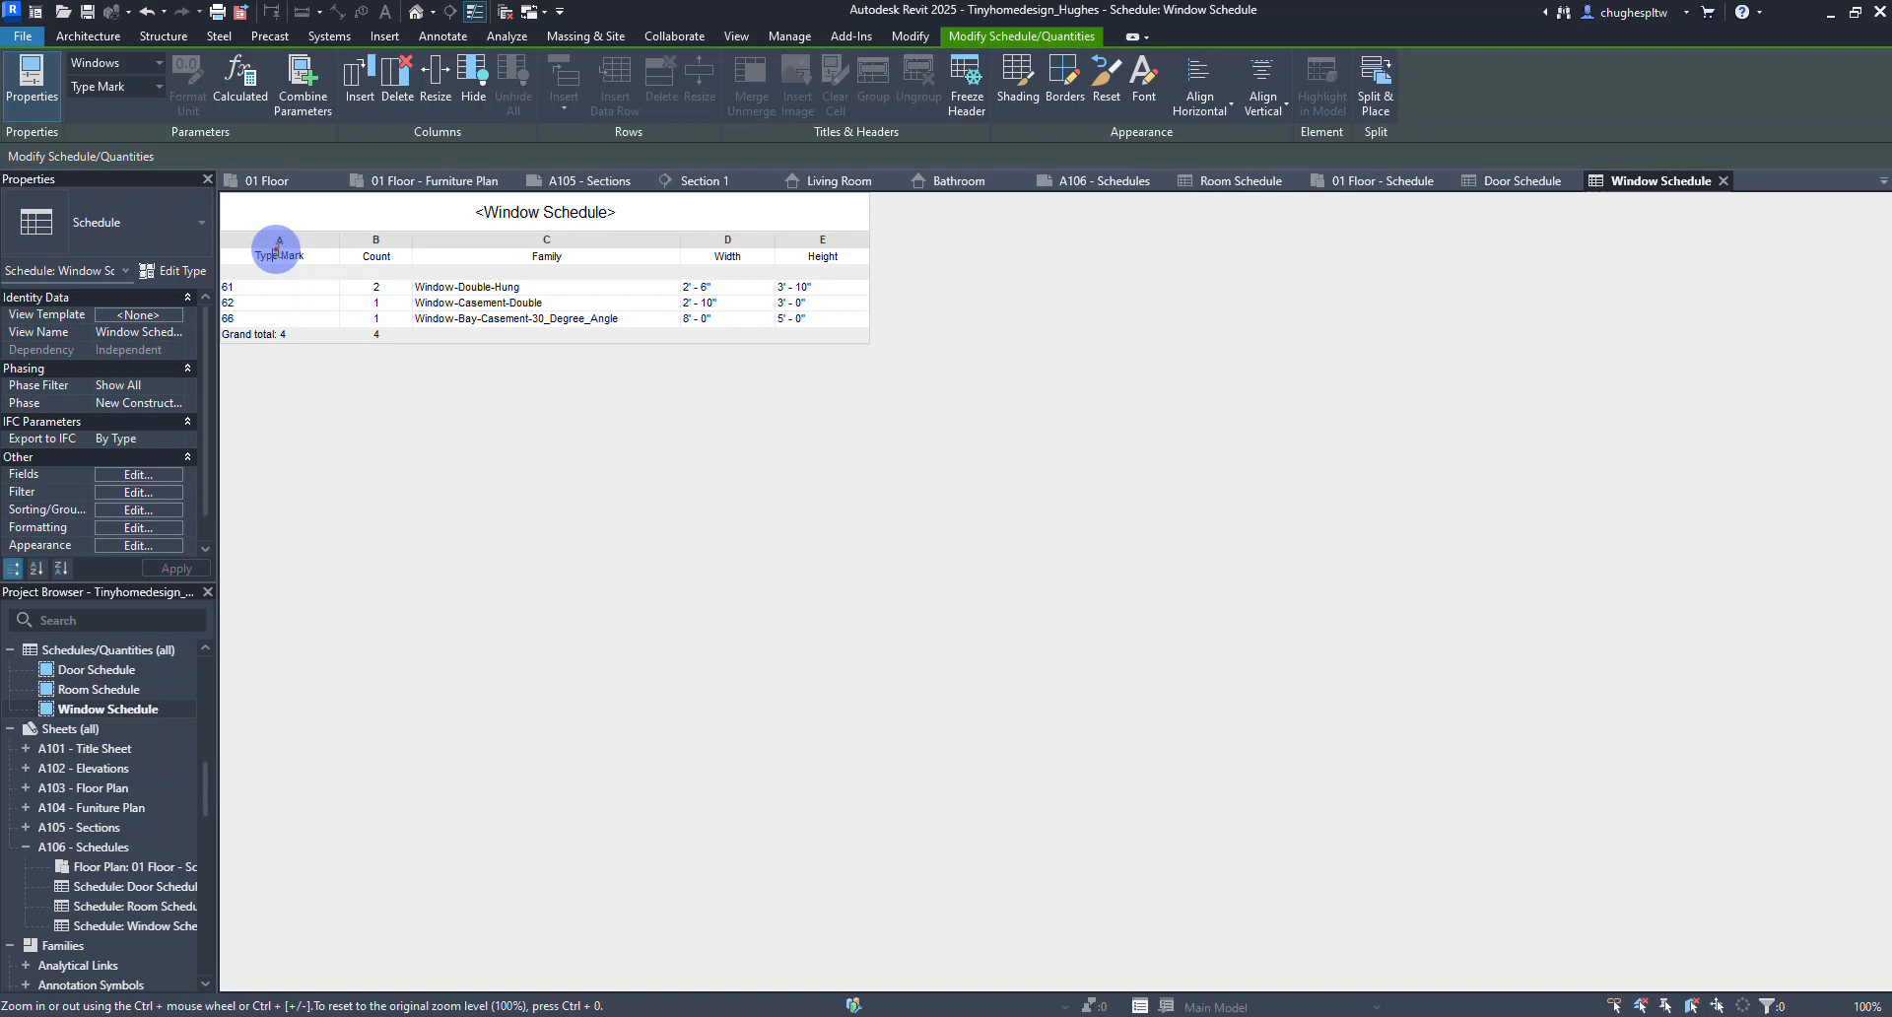
pyautogui.click(1226, 111)
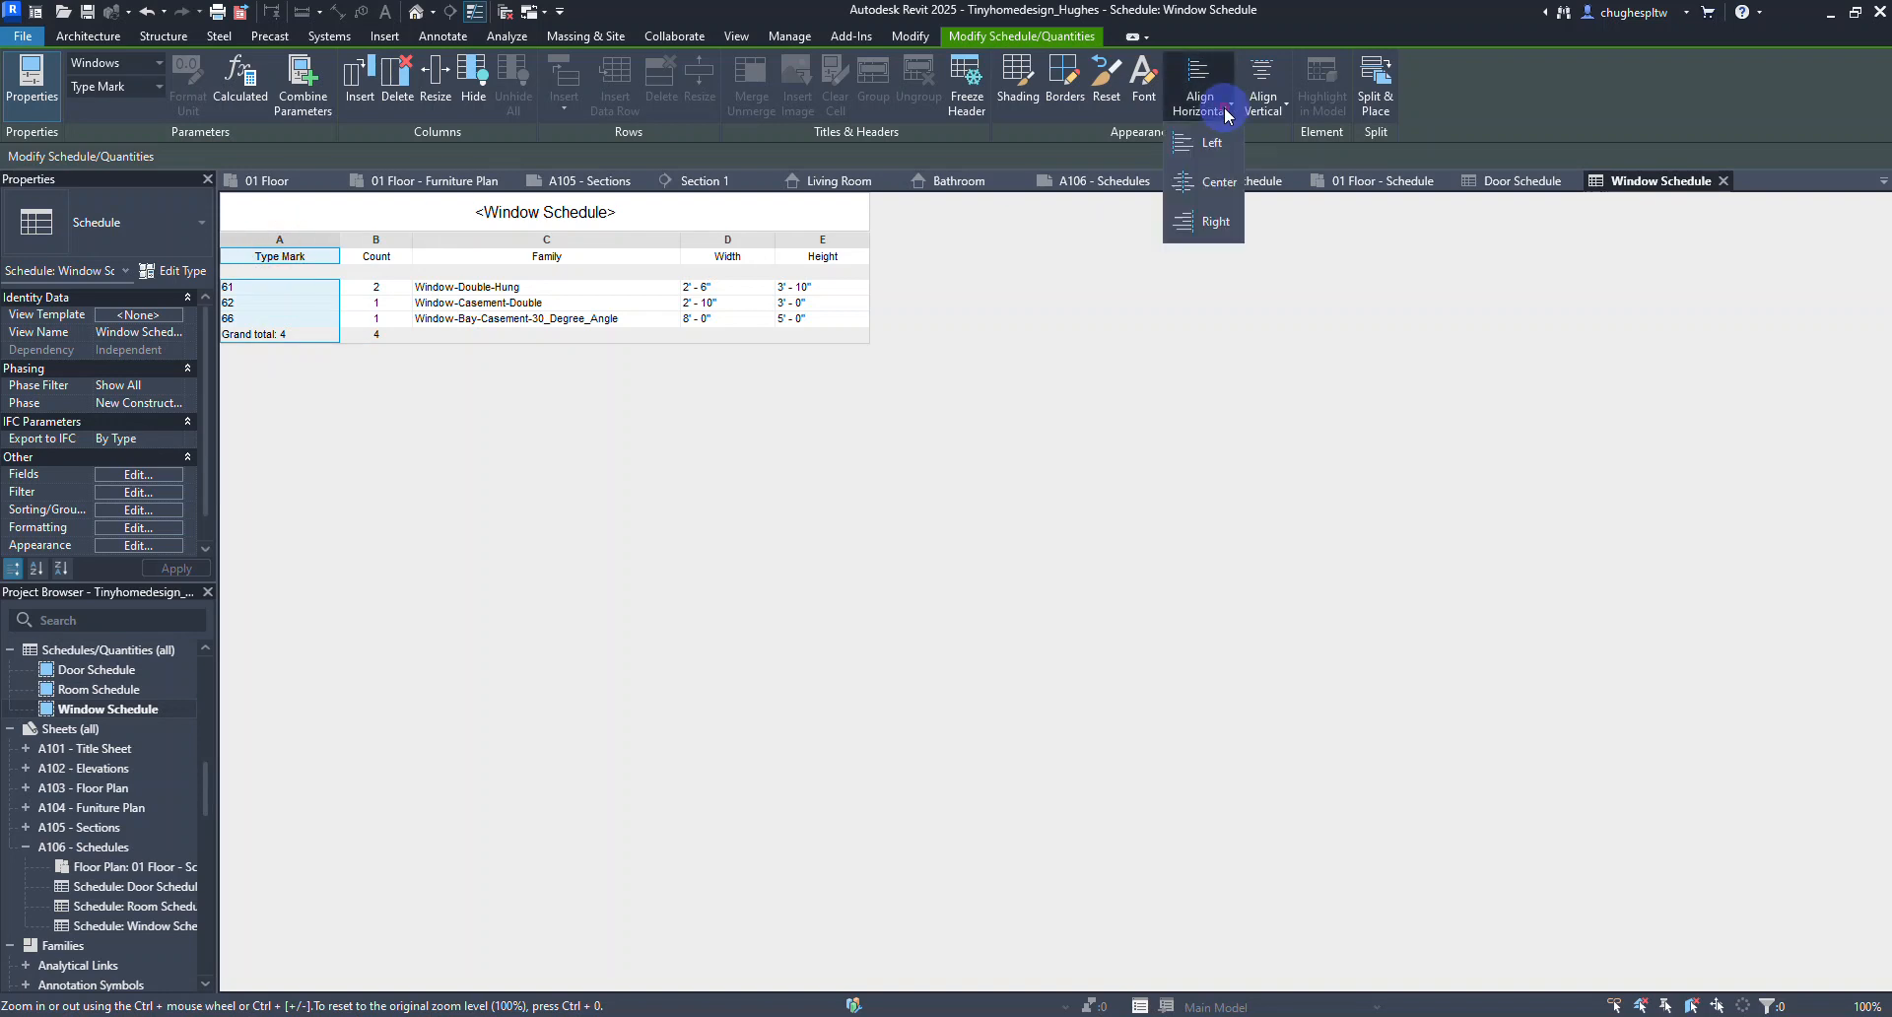
pyautogui.click(1217, 189)
pyautogui.click(340, 376)
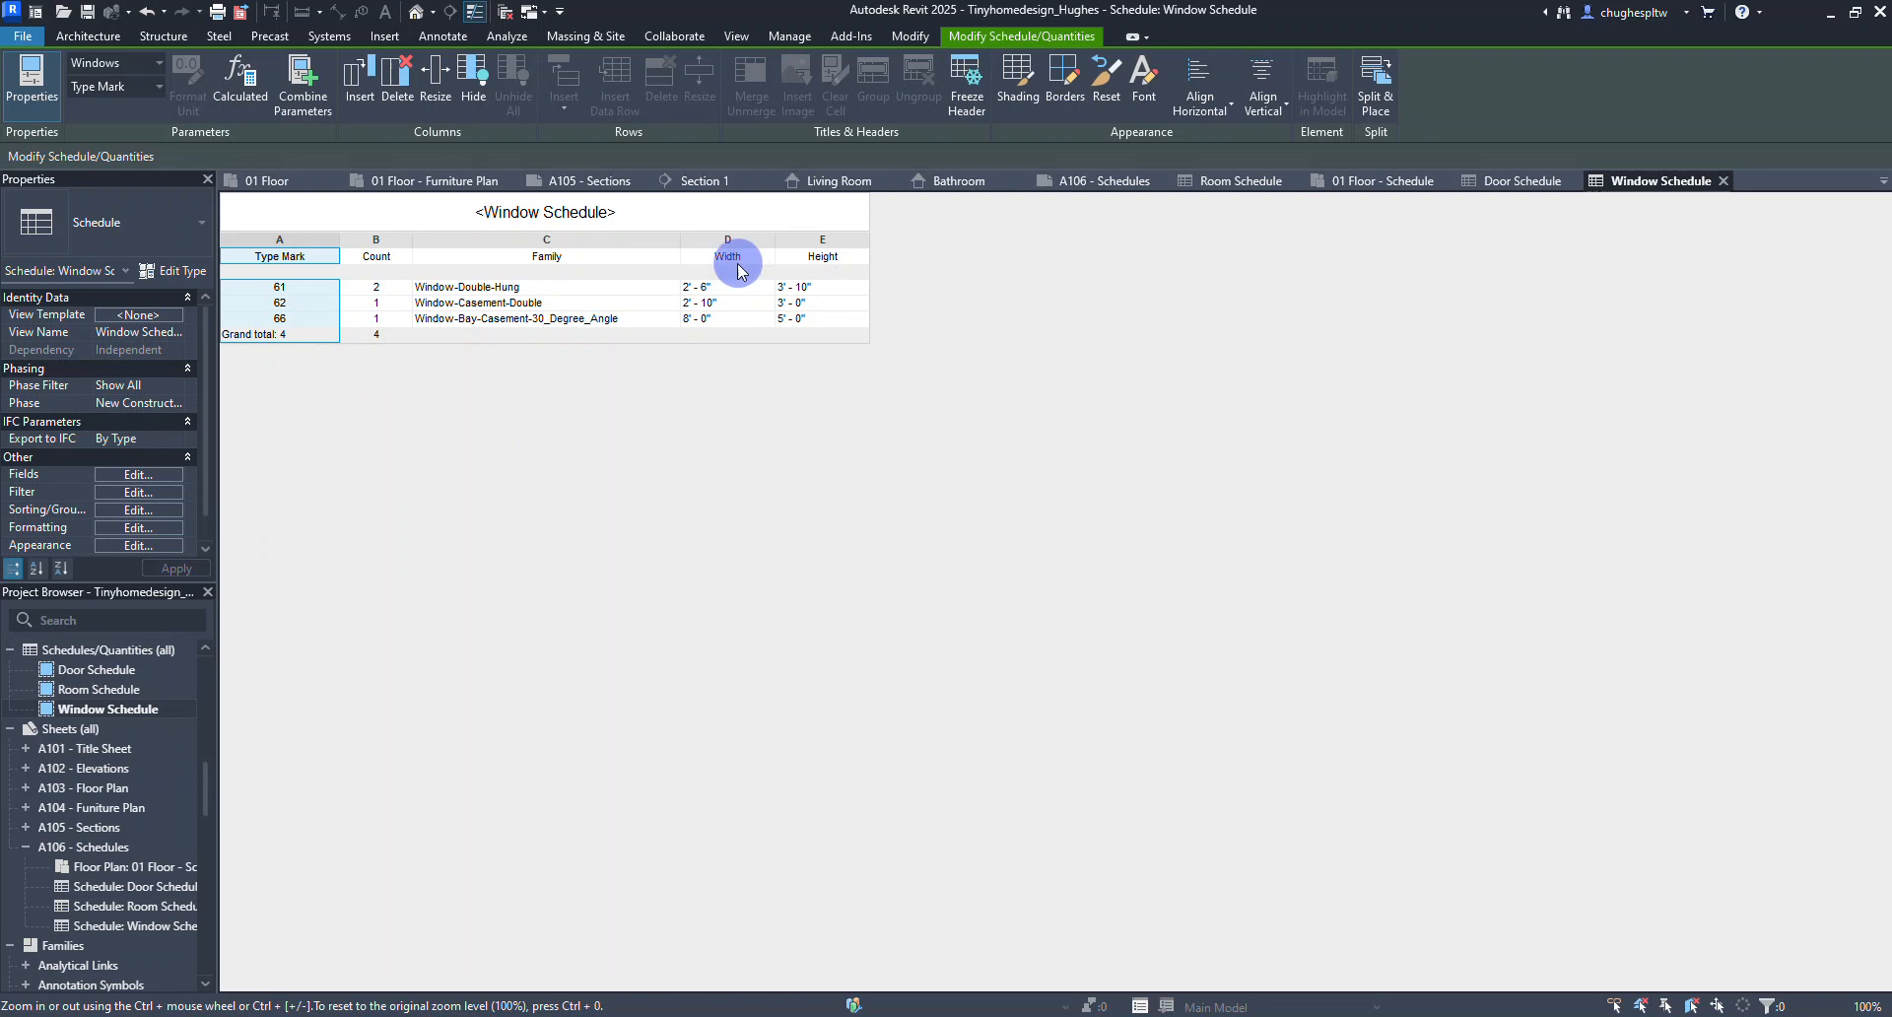
# Center the Width and Height columns of the window schedule horizontally.
pyautogui.moveTo(739, 242); pyautogui.dragTo(811, 239)
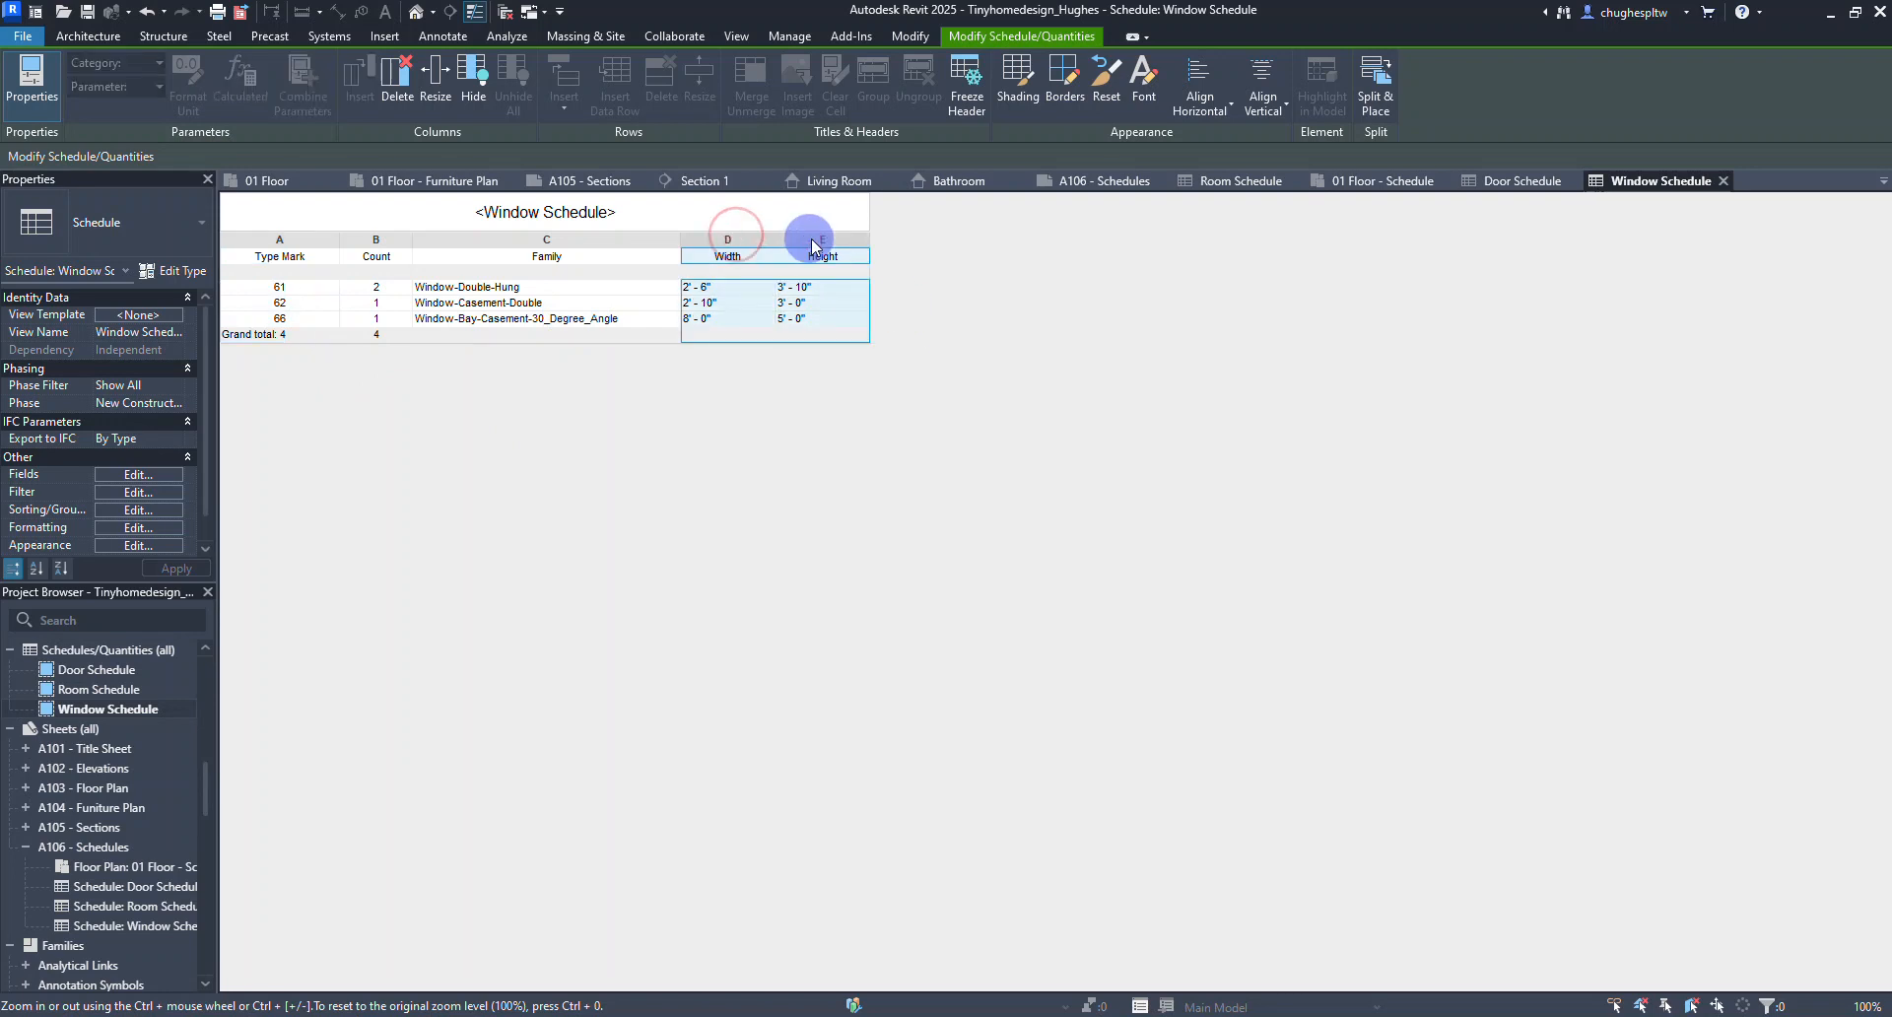
pyautogui.click(1204, 103)
pyautogui.click(1219, 181)
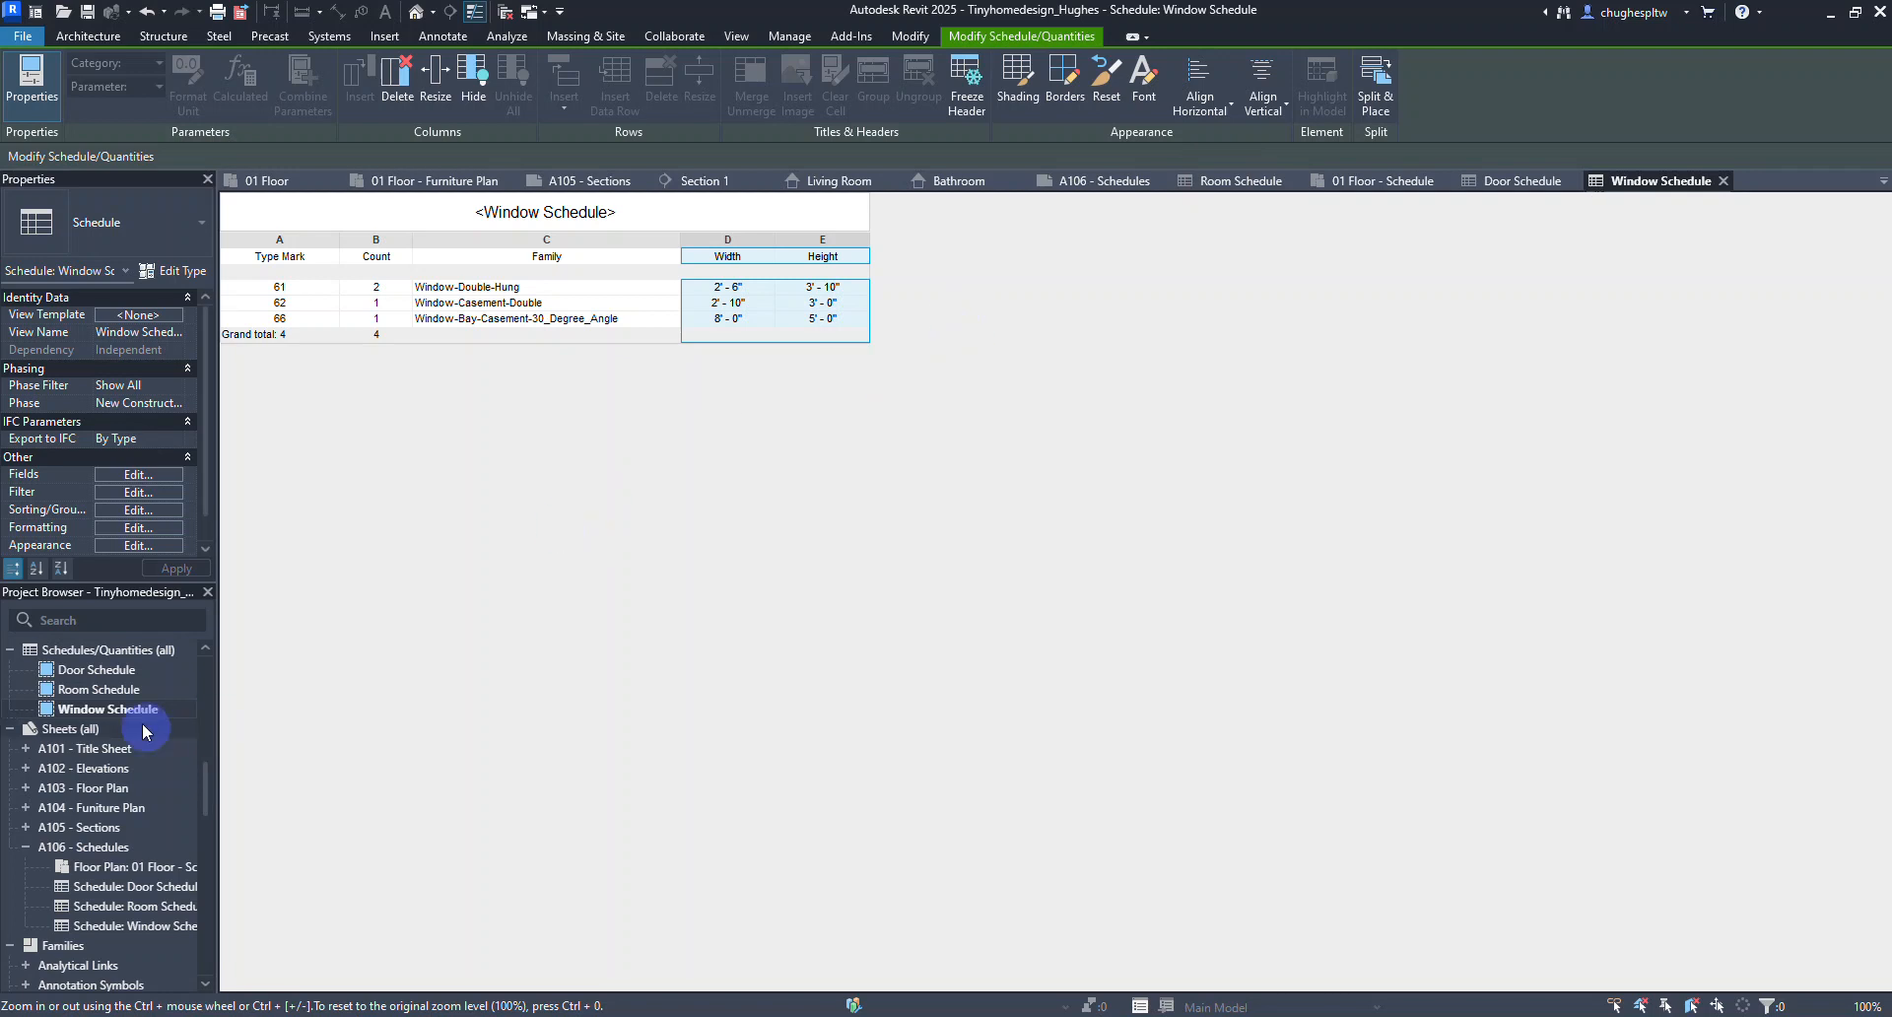
# Open the room schedule and center its Area column horizontally.
pyautogui.doubleClick(109, 691)
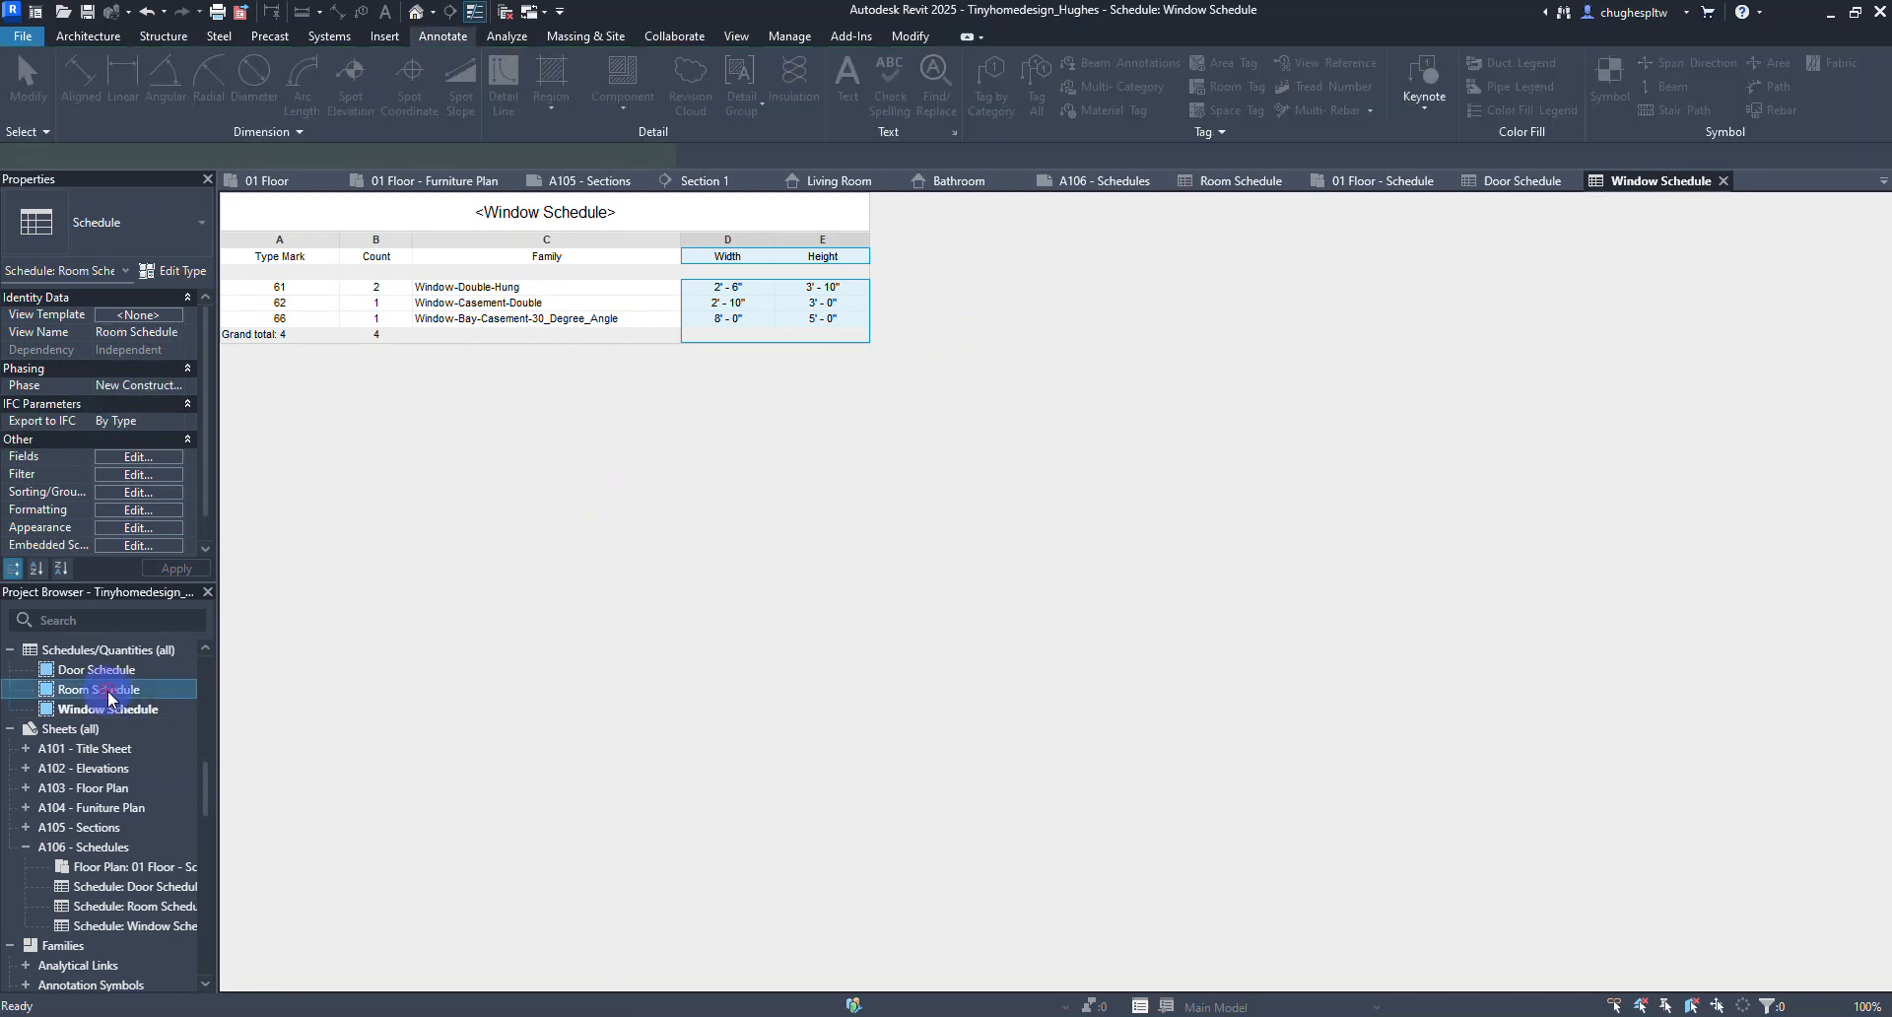
pyautogui.click(241, 641)
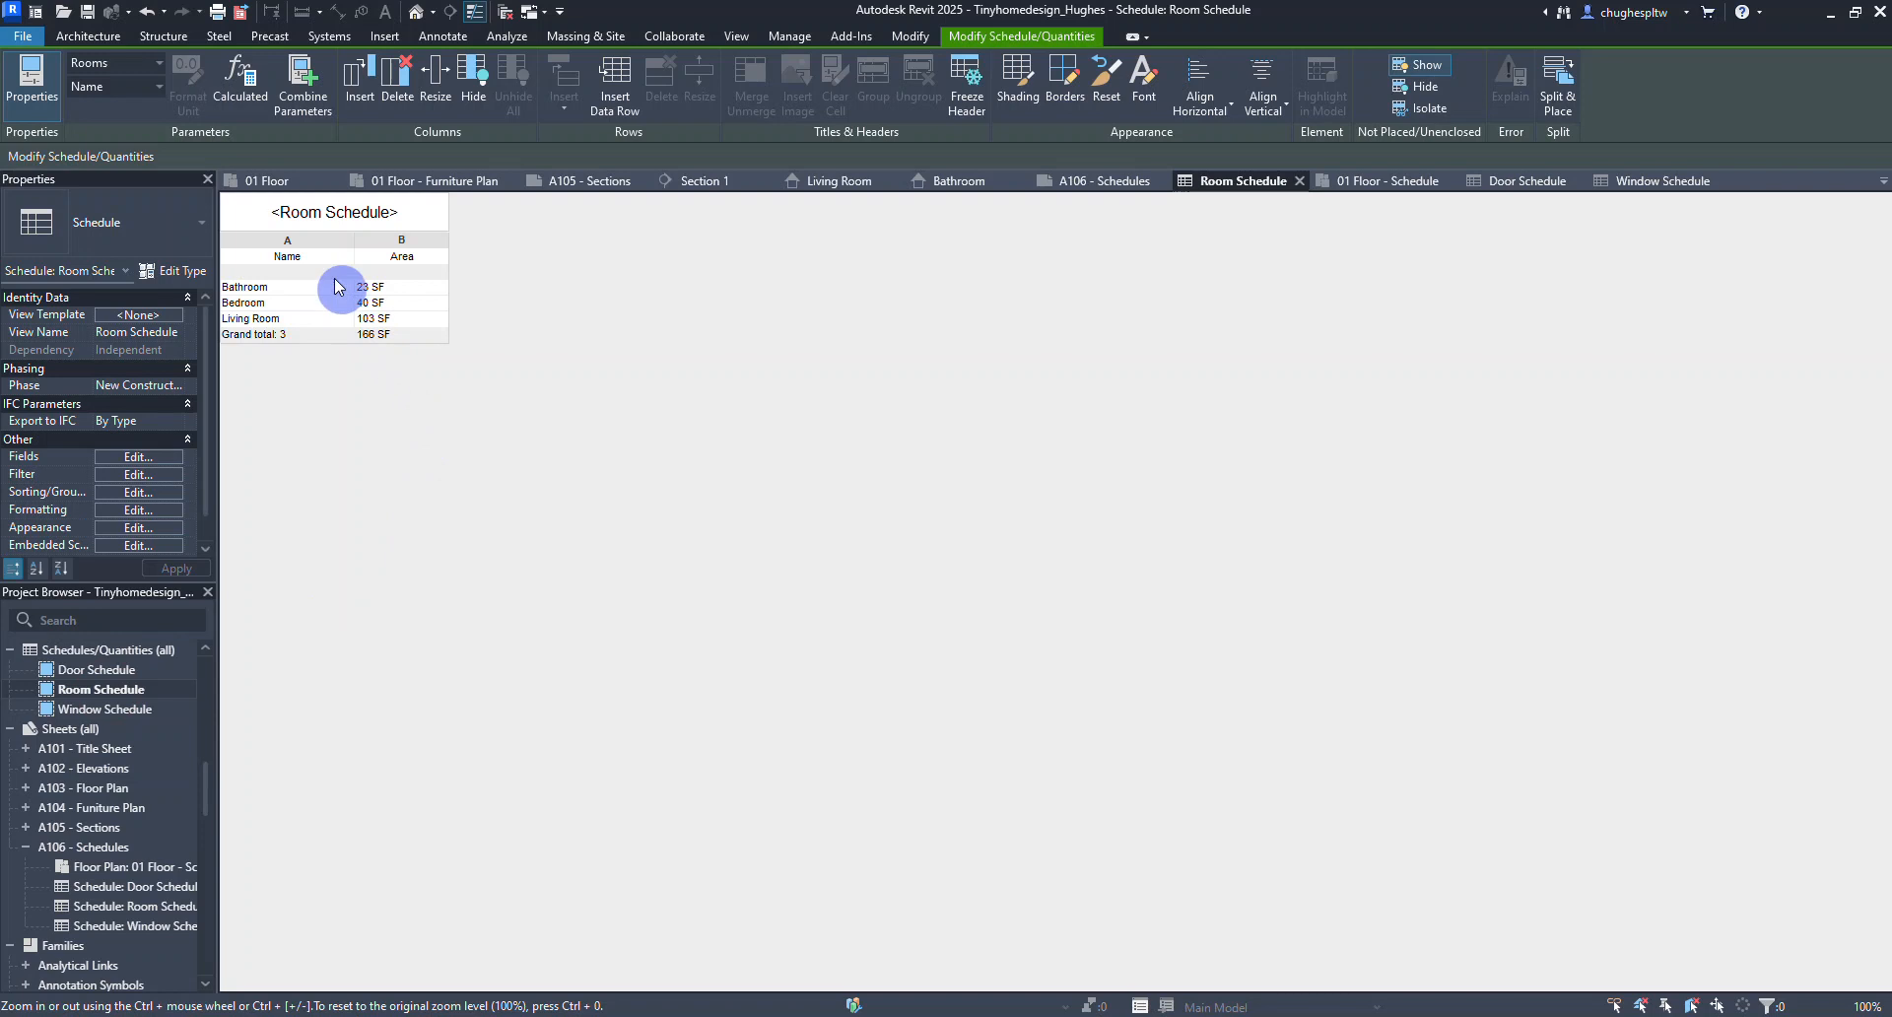
pyautogui.click(397, 240)
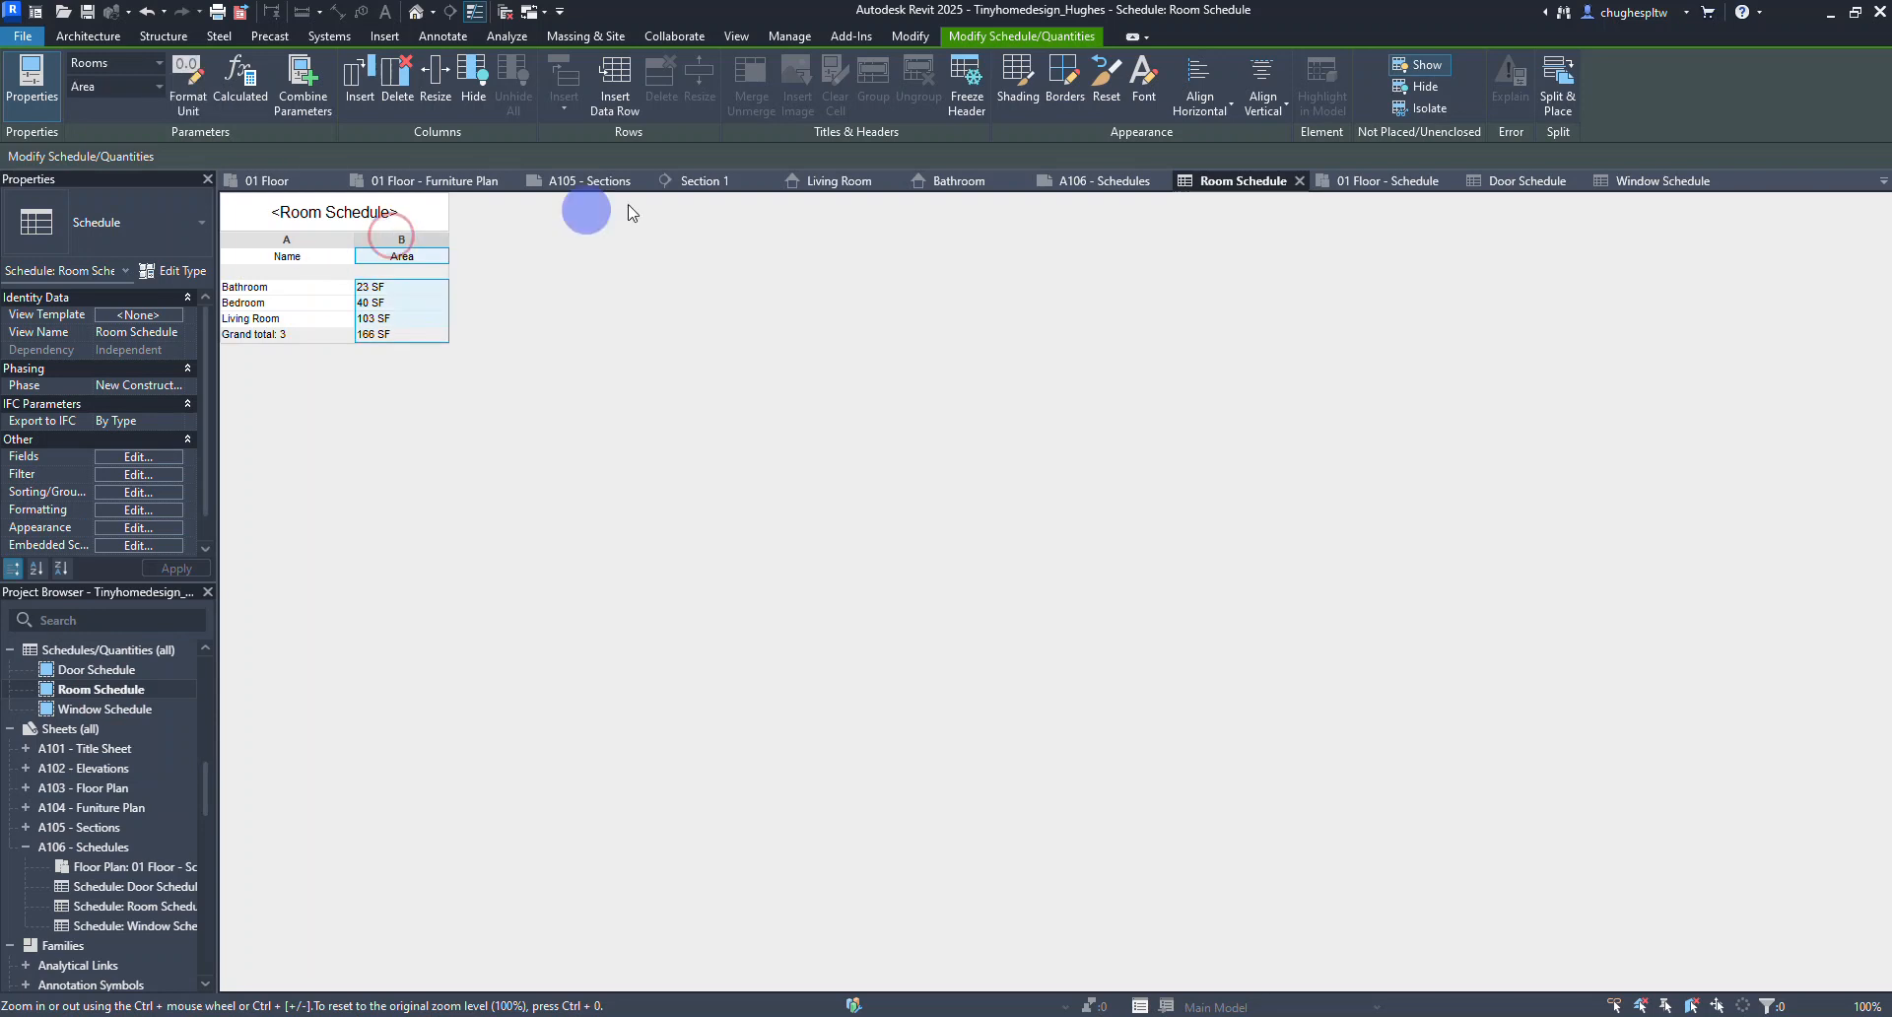
pyautogui.click(1210, 91)
pyautogui.click(1214, 185)
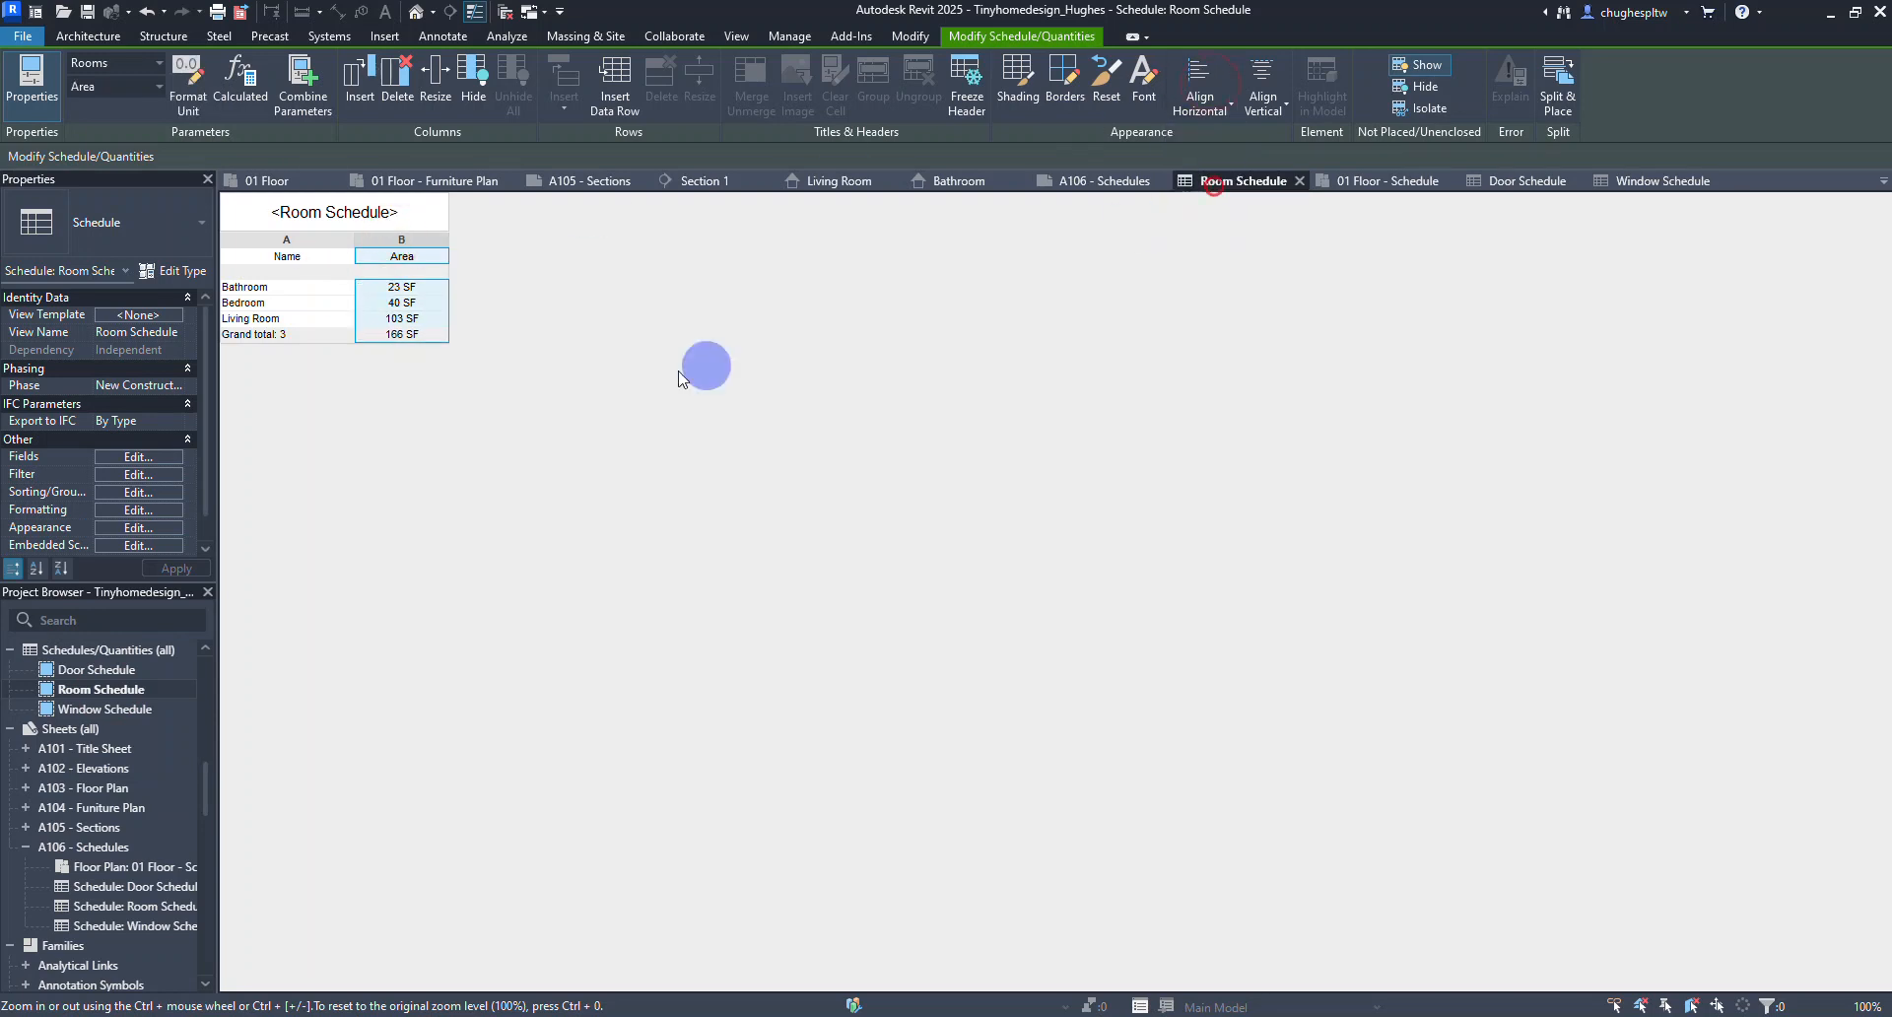
pyautogui.click(491, 366)
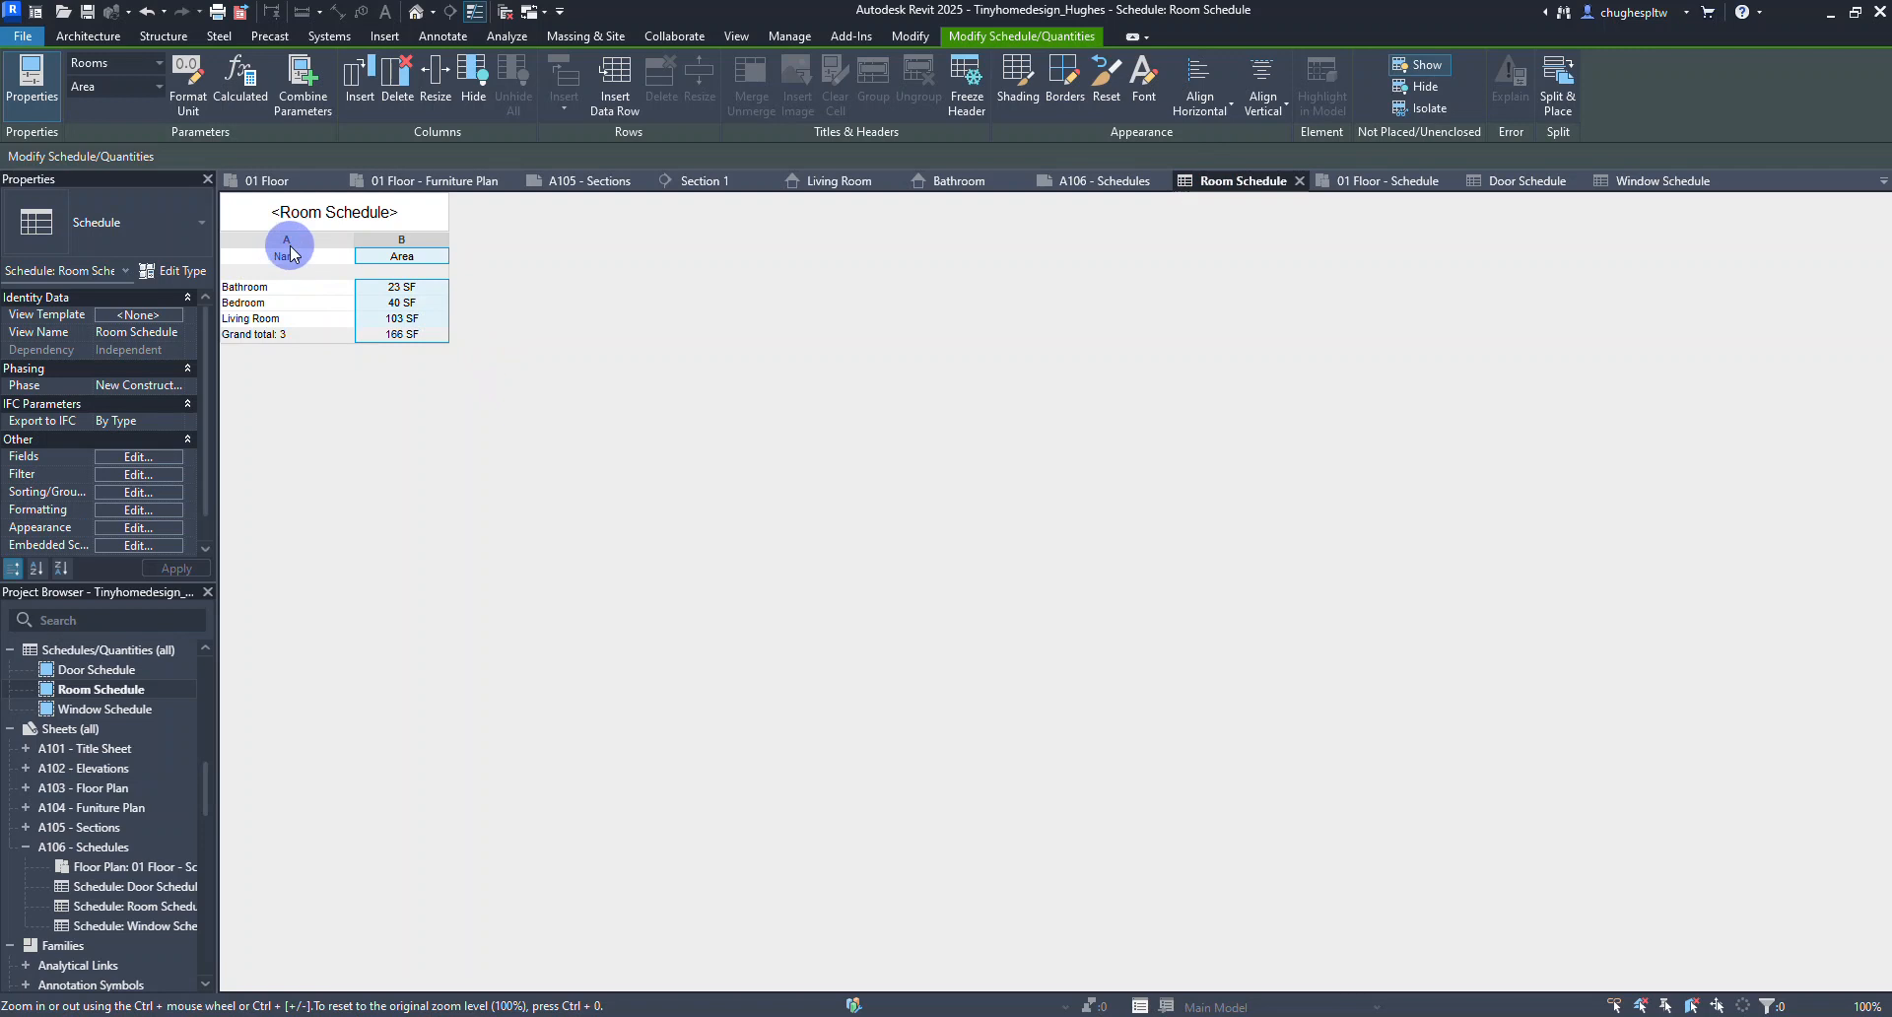
# Open the door schedule and center the Mark and Count columns horizontally.
pyautogui.doubleClick(94, 670)
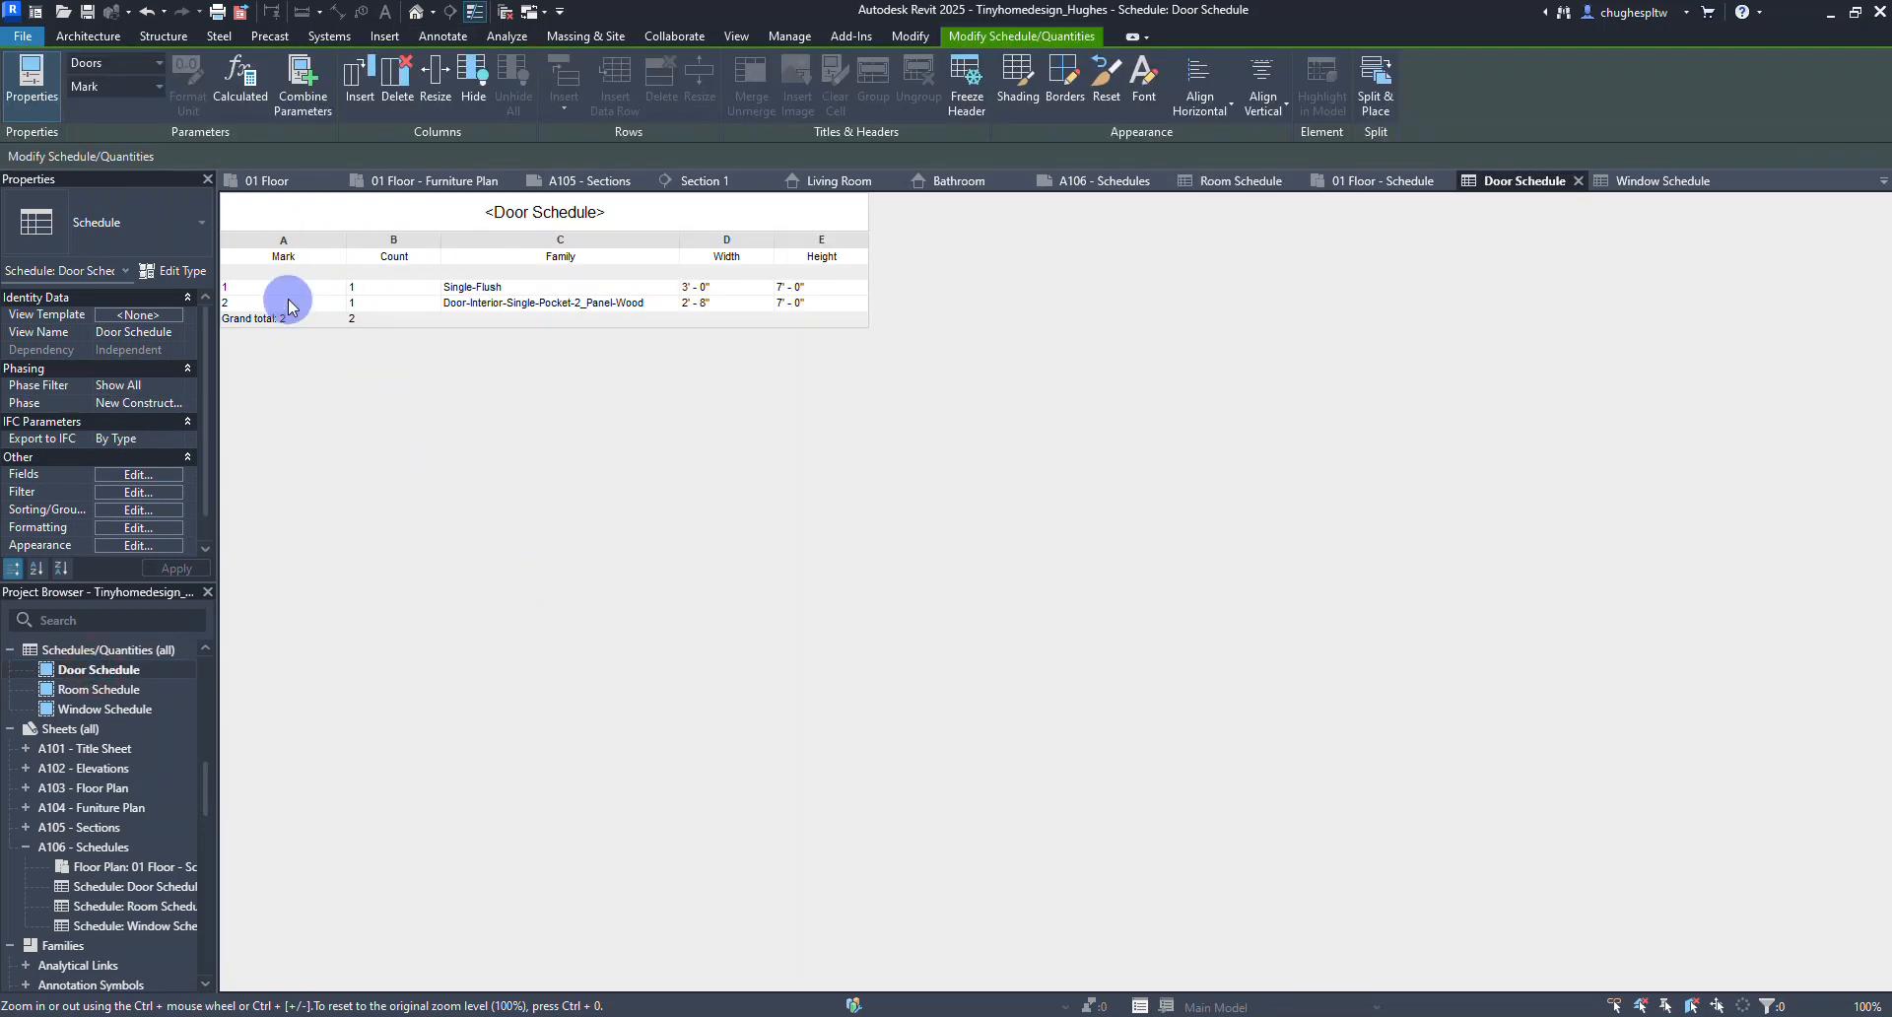
pyautogui.click(283, 239)
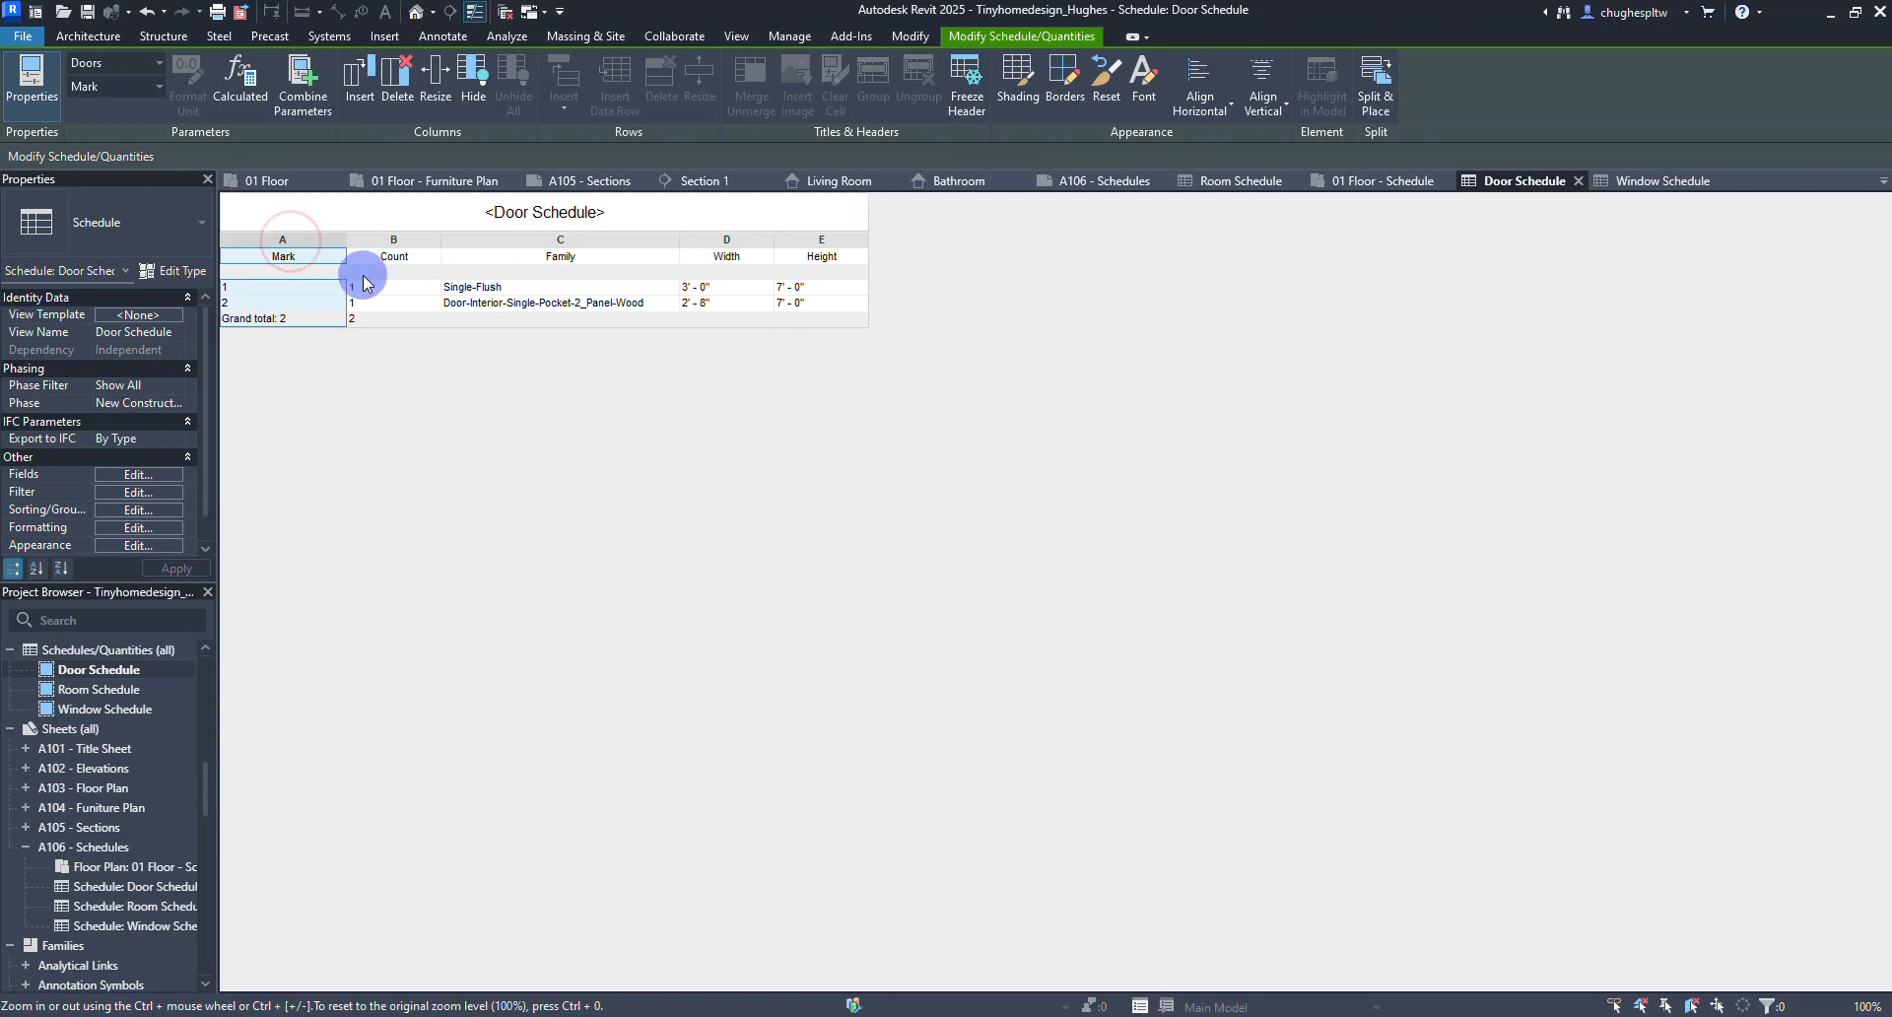
pyautogui.moveTo(311, 250); pyautogui.dragTo(364, 241)
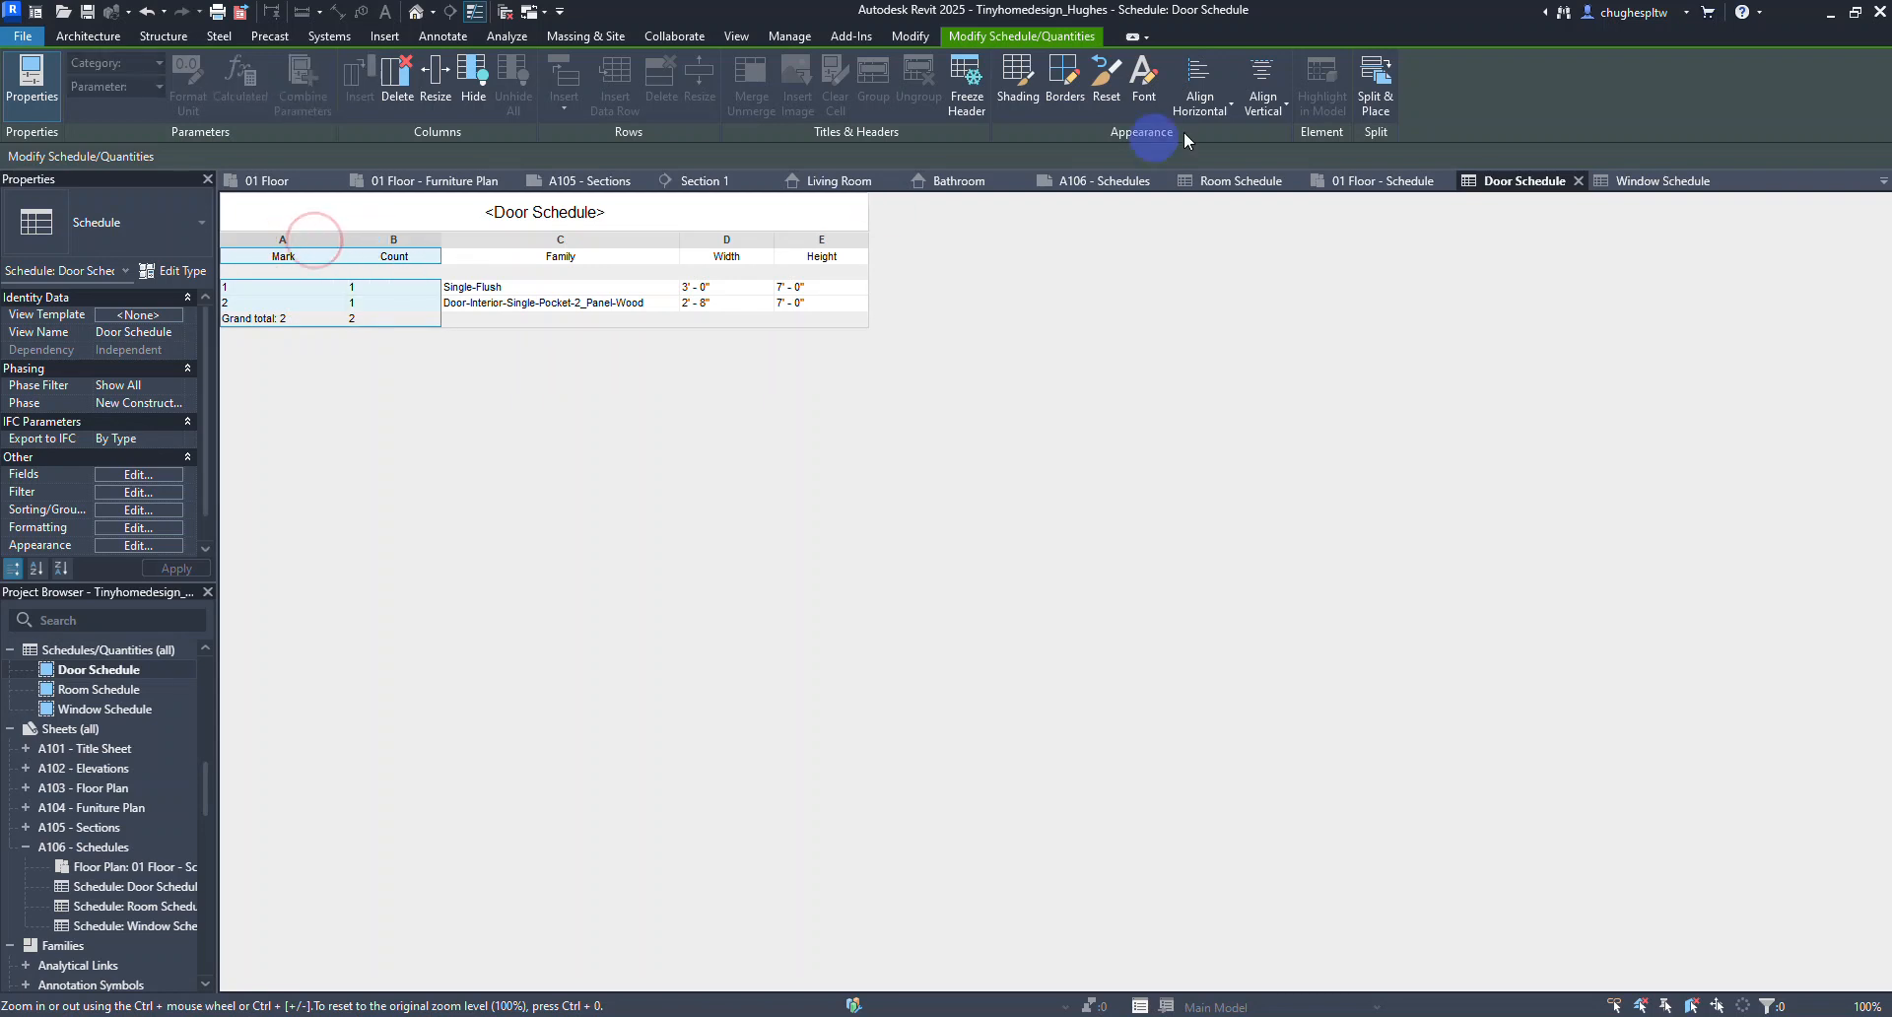
pyautogui.click(1257, 99)
pyautogui.click(1199, 99)
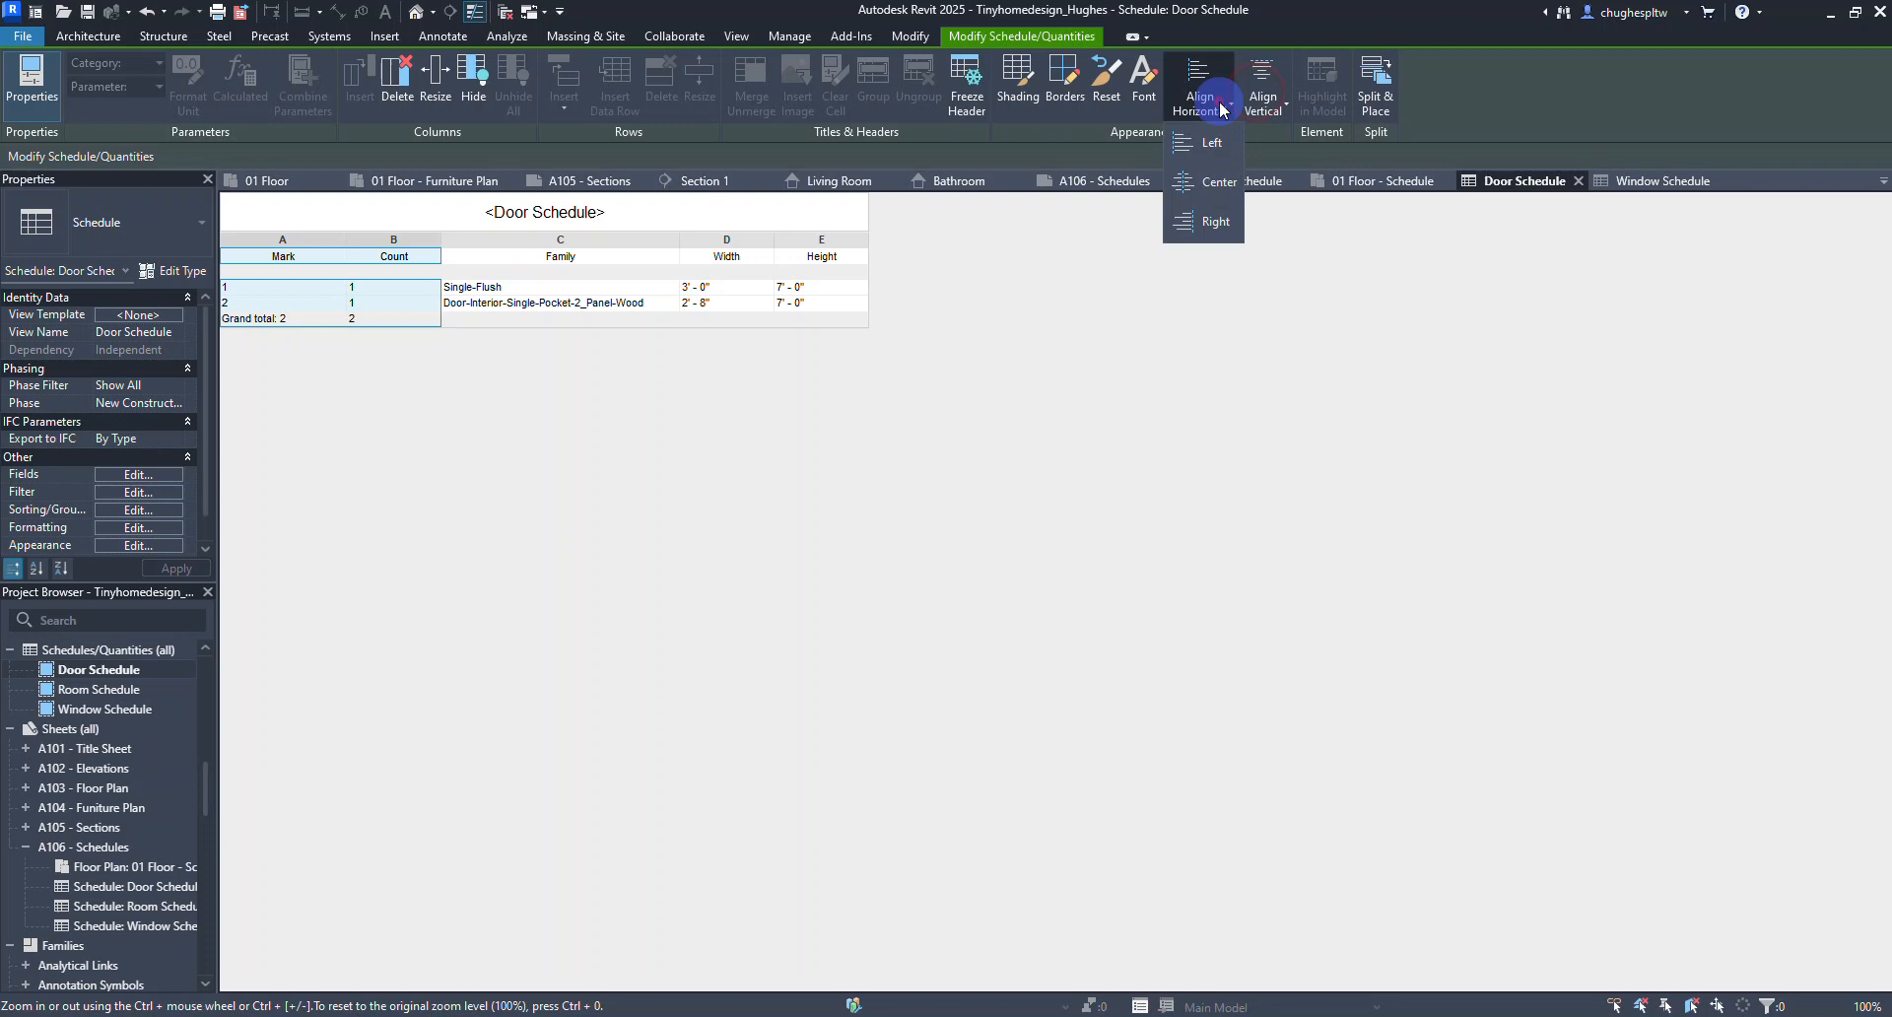
pyautogui.click(1211, 178)
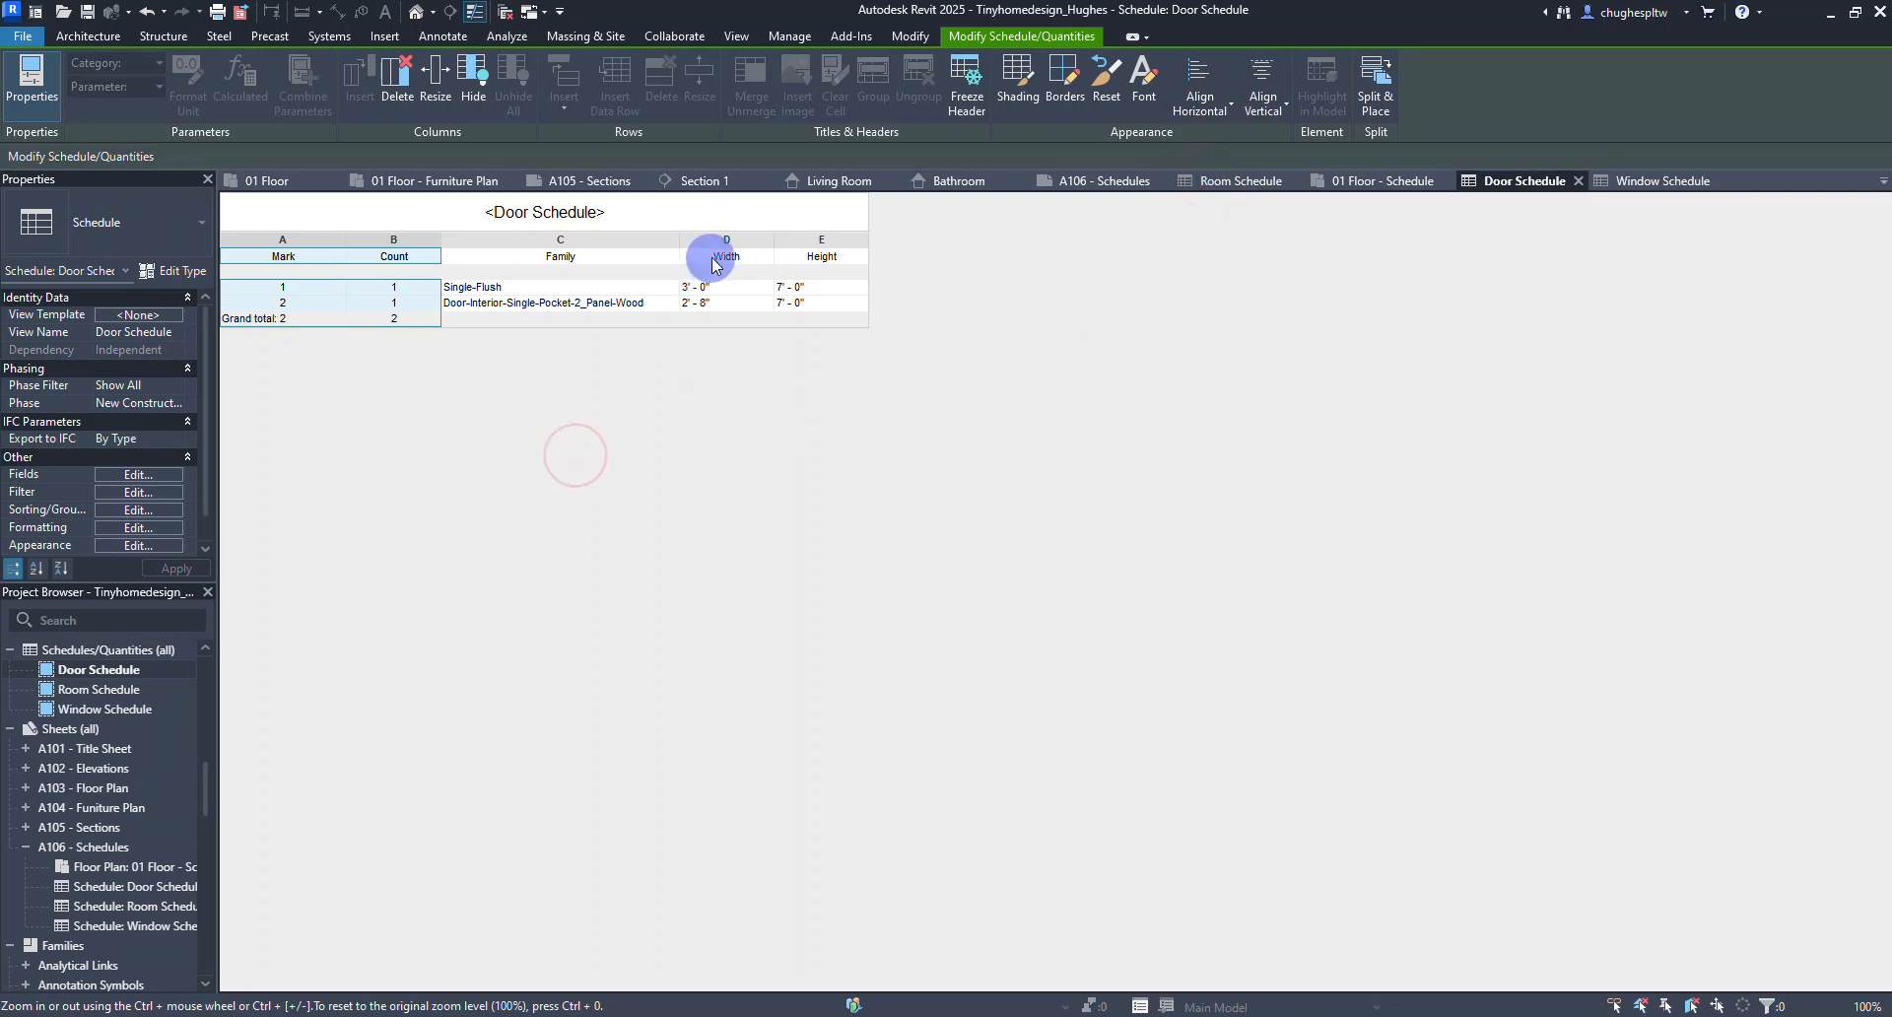
# Center the Width and Height columns of the door schedule horizontally.
pyautogui.moveTo(714, 257); pyautogui.dragTo(796, 253)
pyautogui.click(1199, 90)
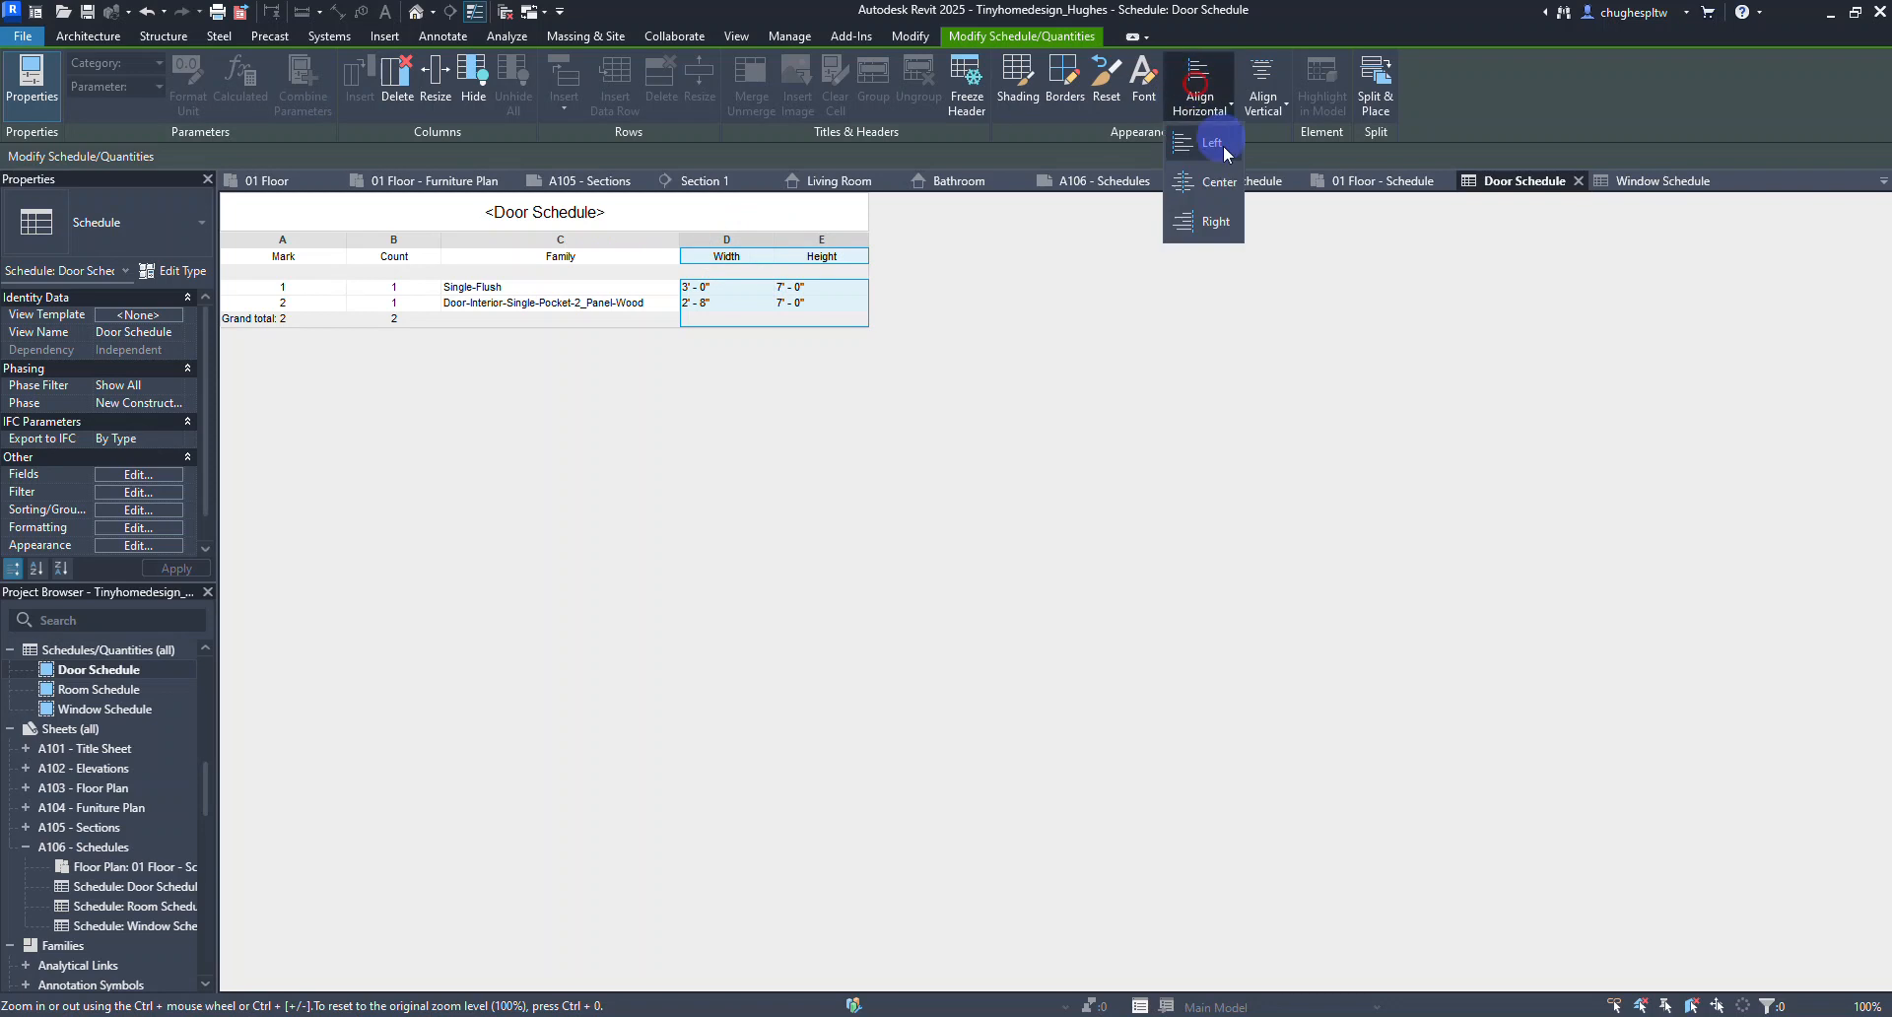
pyautogui.click(1171, 231)
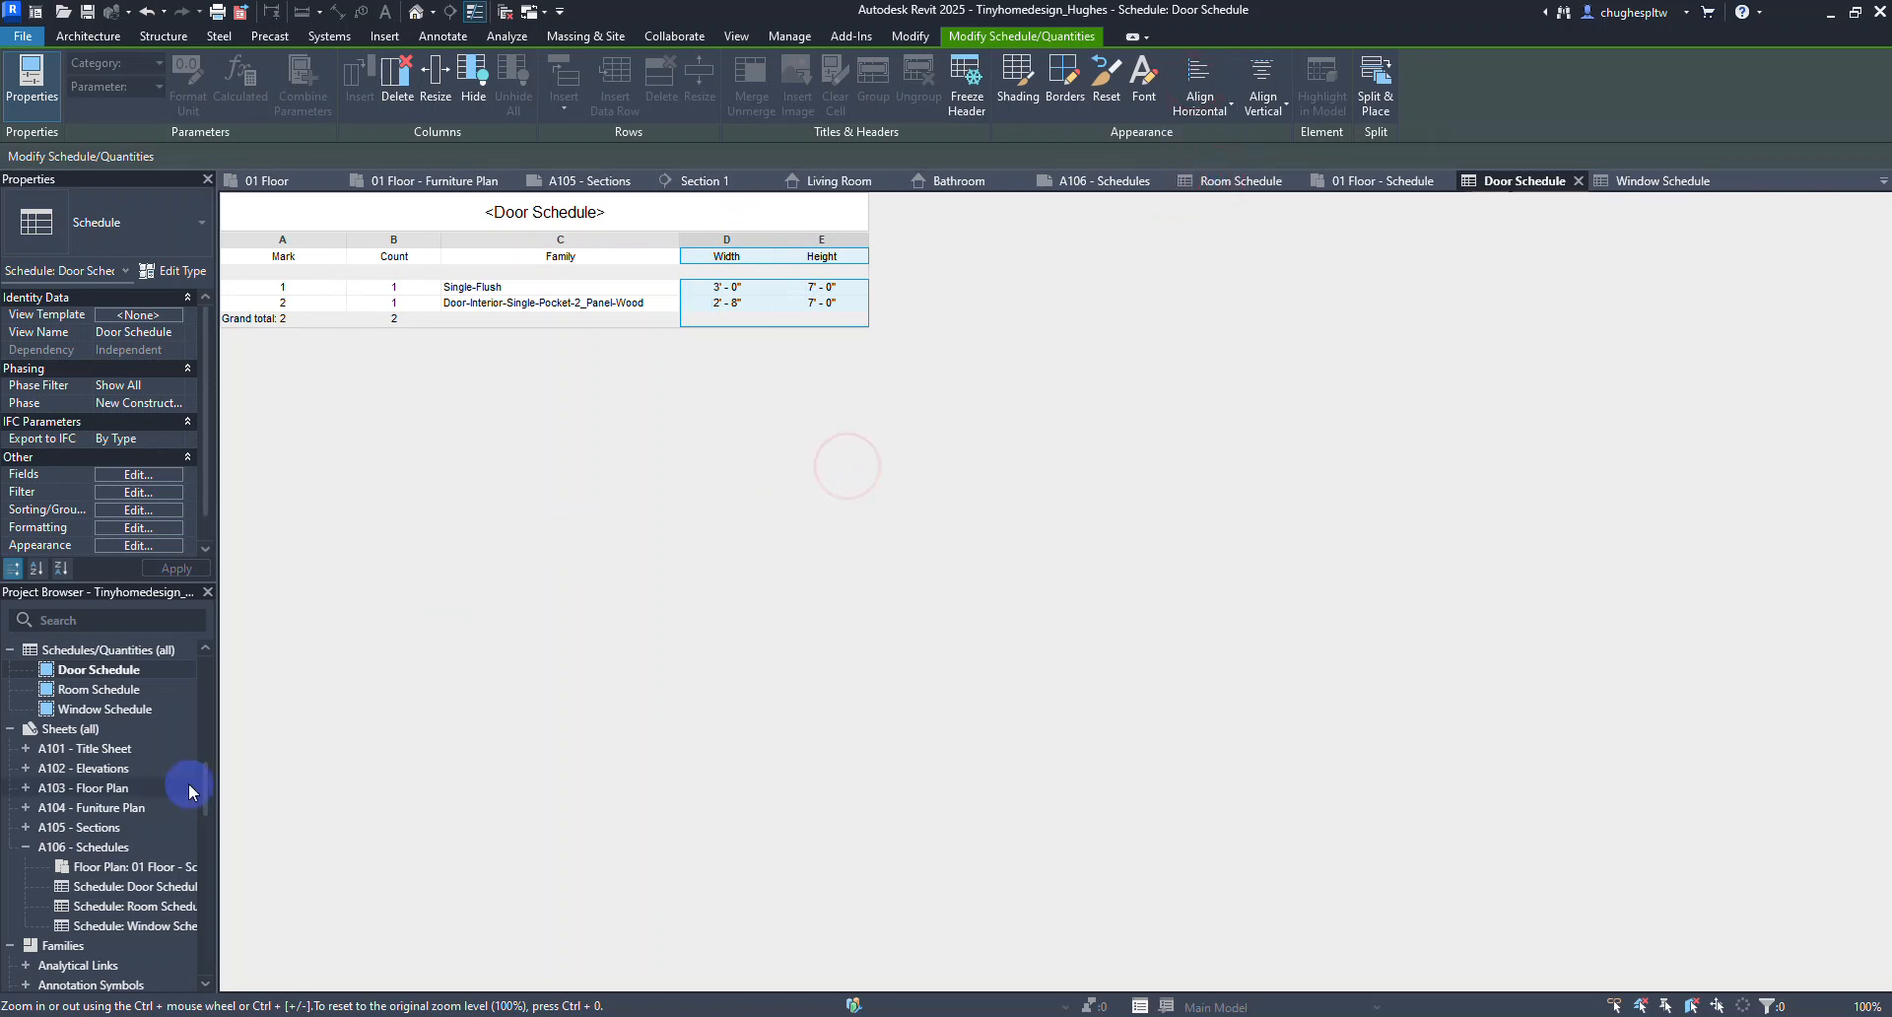
# Return to the A106 - Schedules sheet, activate the floor plan viewport and tag all untagged windows with Window Tag, without leaders.
pyautogui.scroll(-2, 104, 803)
pyautogui.doubleClick(99, 808)
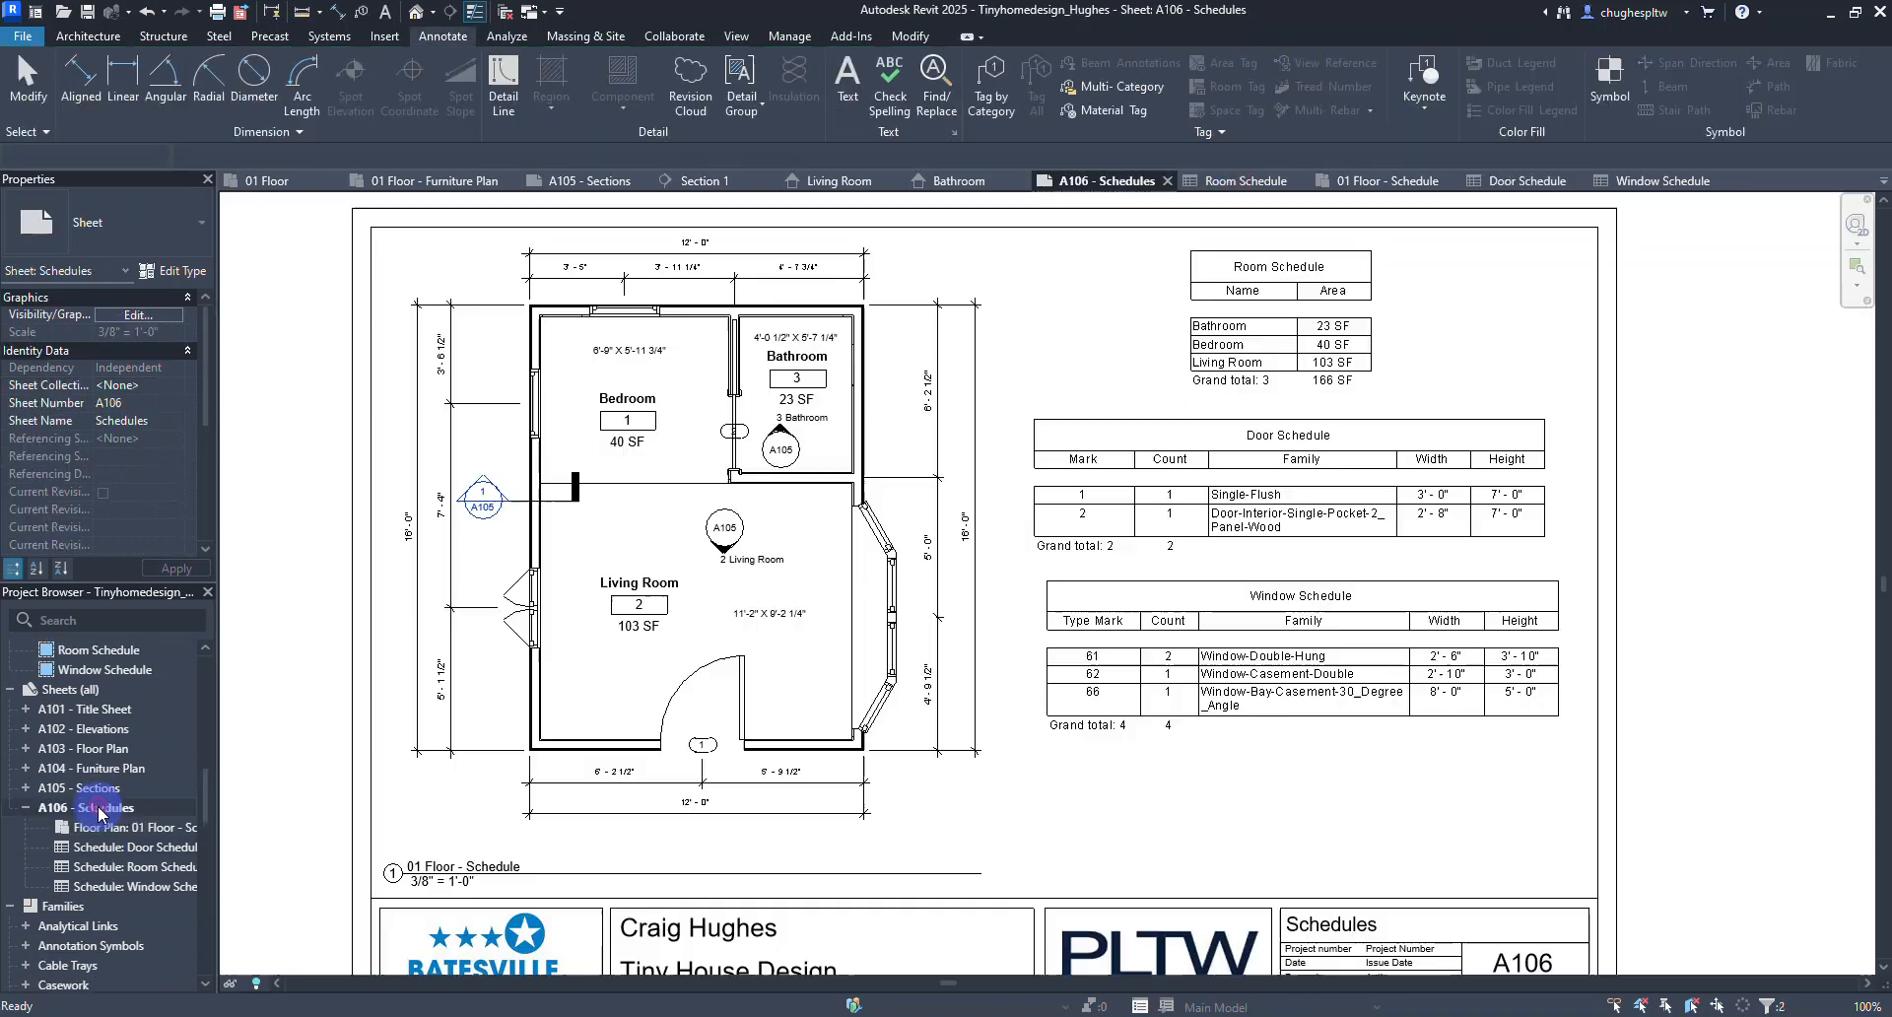
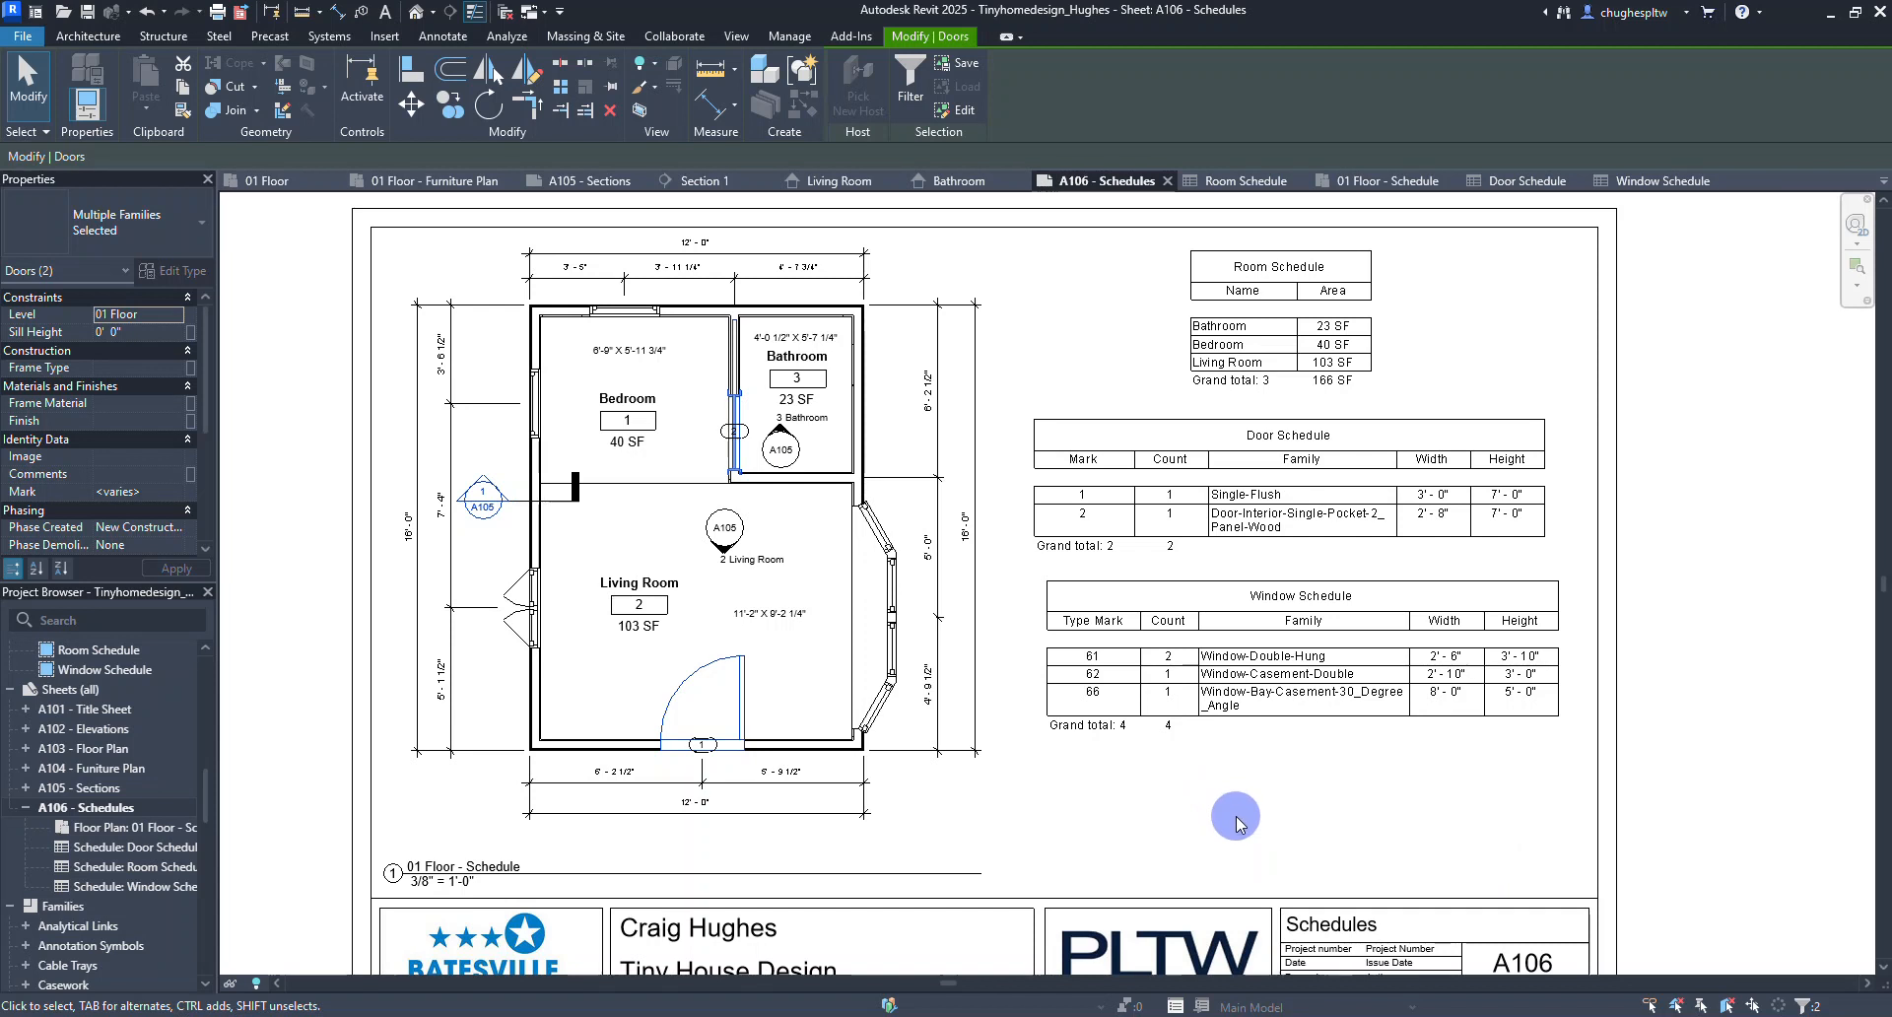
pyautogui.doubleClick(755, 603)
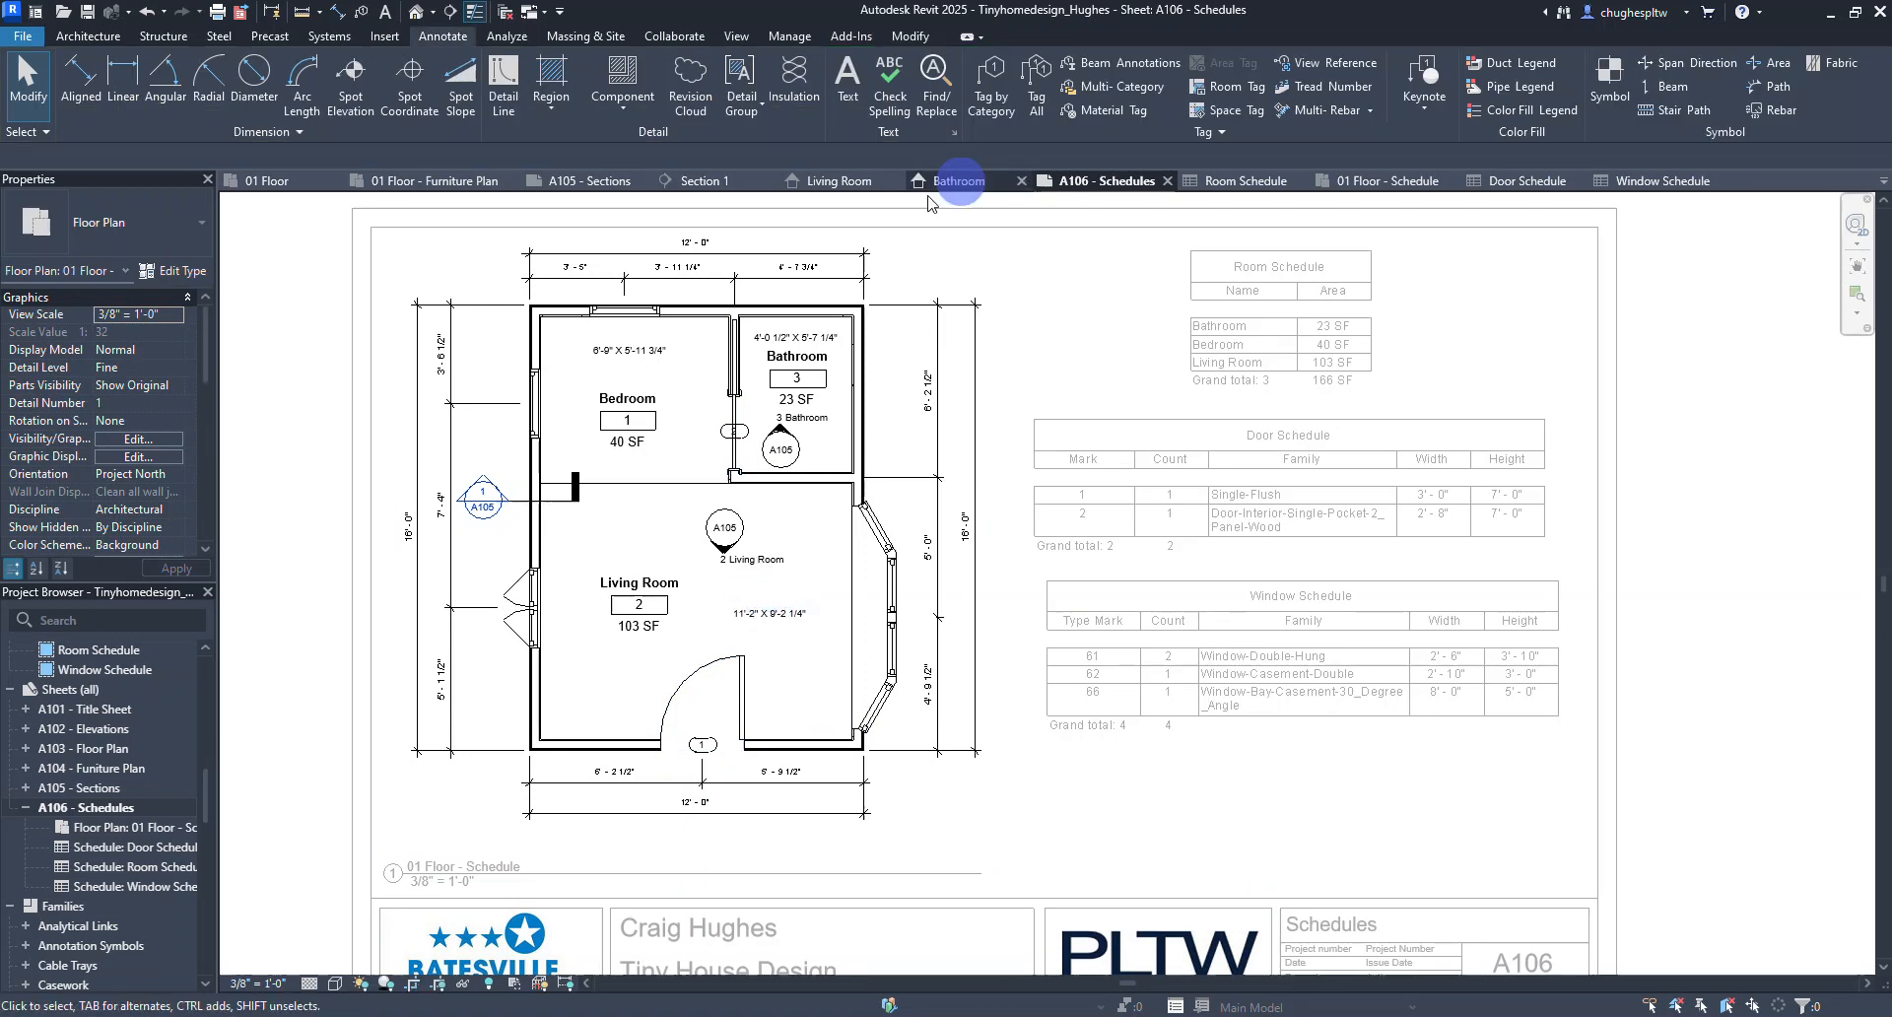
pyautogui.click(1034, 87)
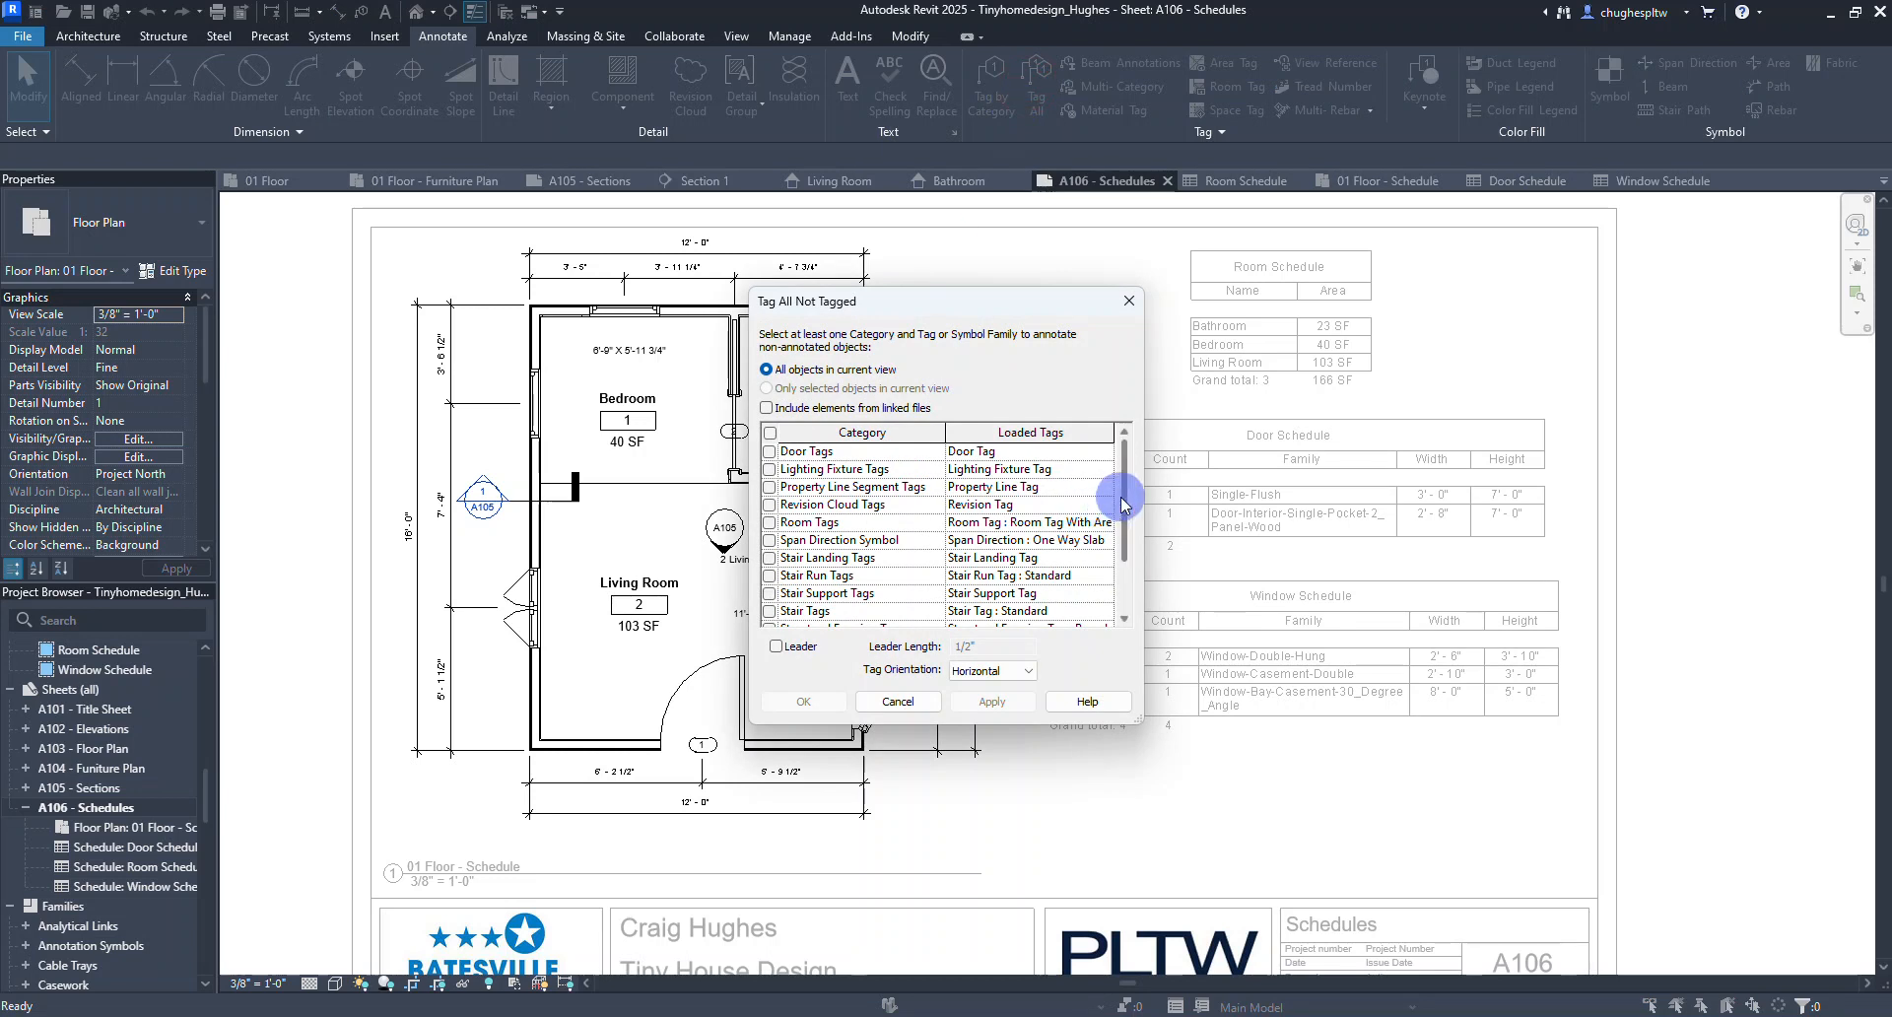
pyautogui.moveTo(1123, 495); pyautogui.dragTo(1065, 590)
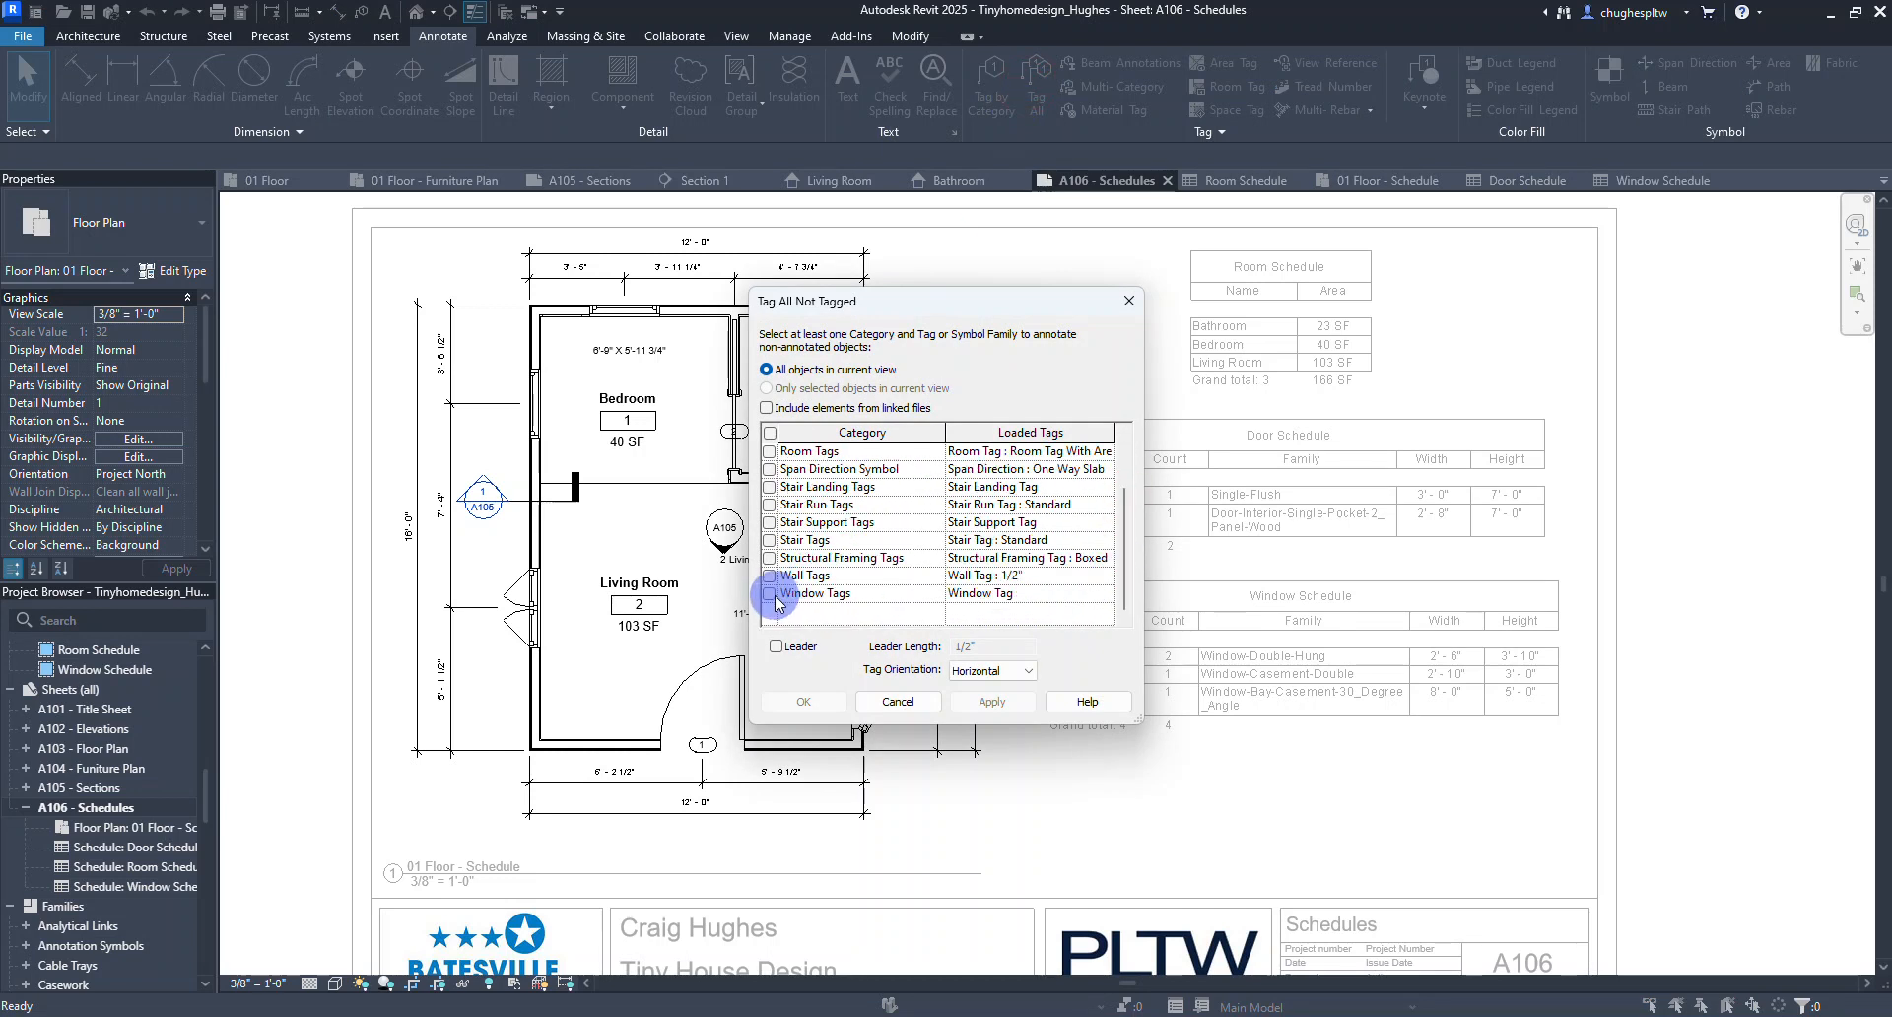
pyautogui.click(769, 594)
pyautogui.click(804, 701)
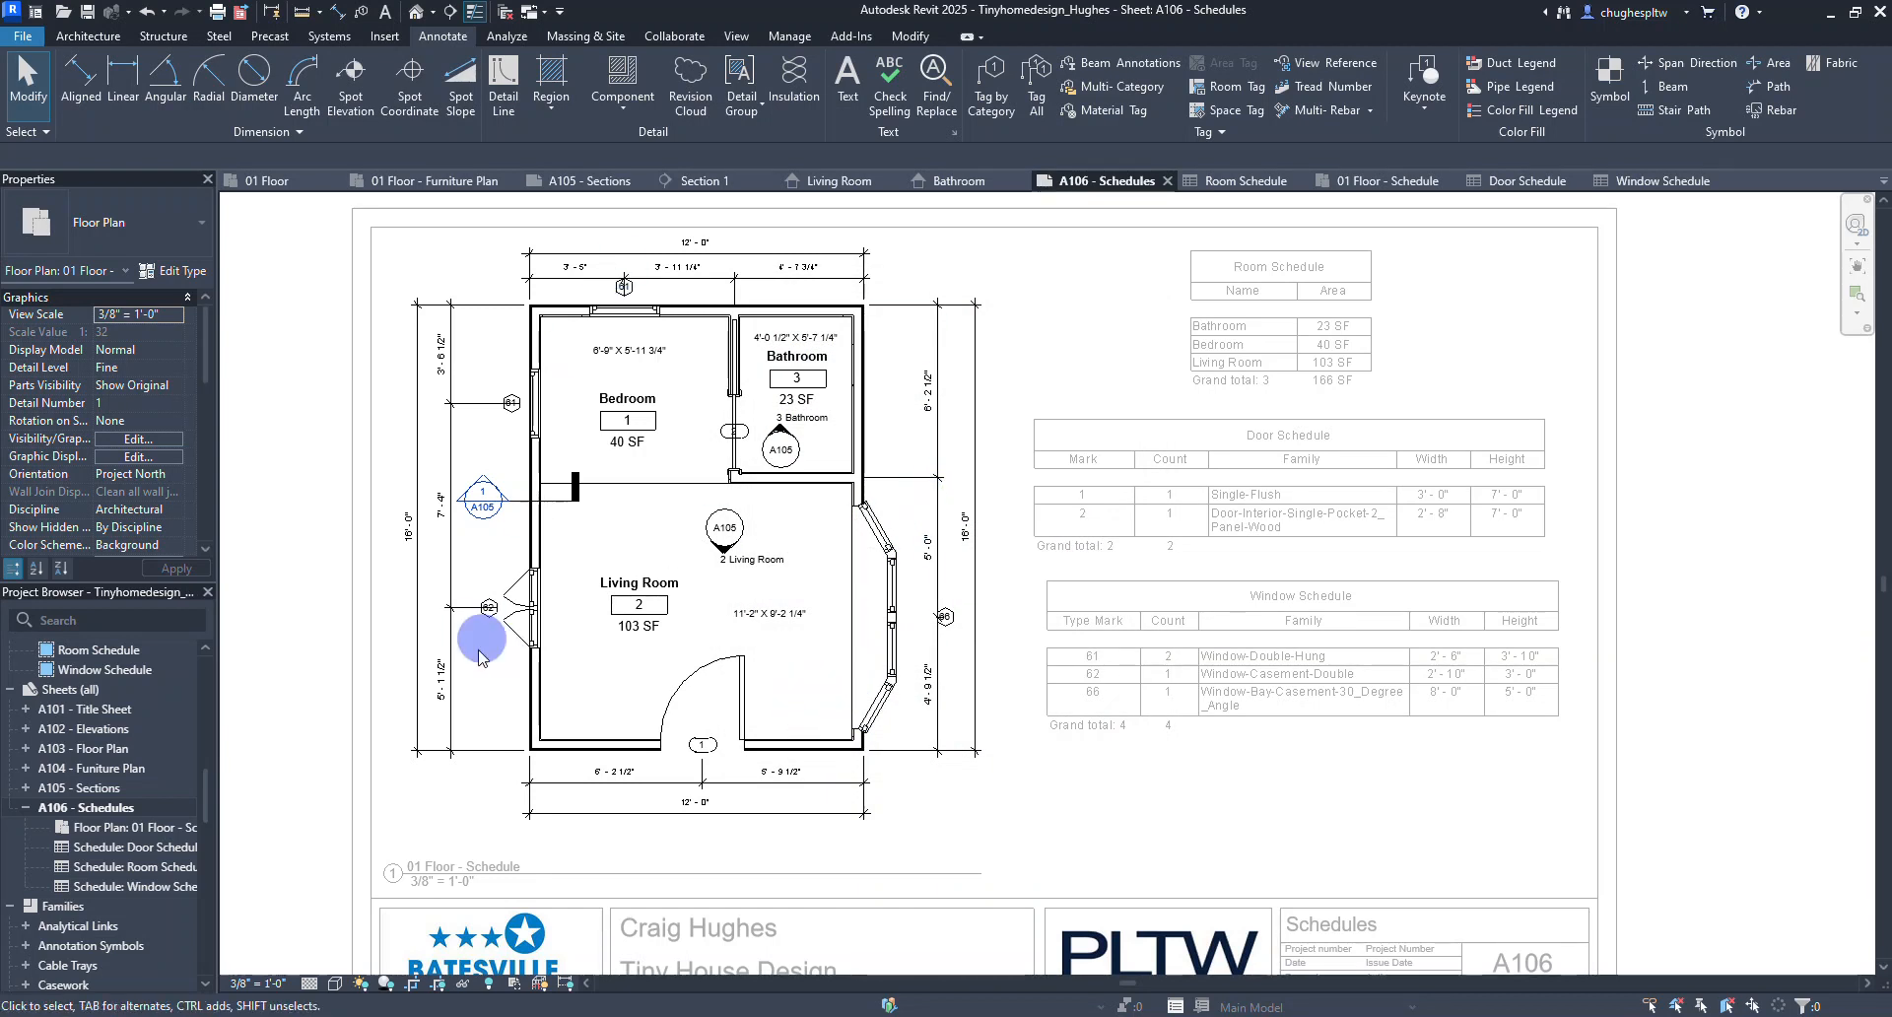
# Move the double casement window's tag off the dimension line to just inside the living room wall.
pyautogui.scroll(5, 480, 657)
pyautogui.click(489, 604)
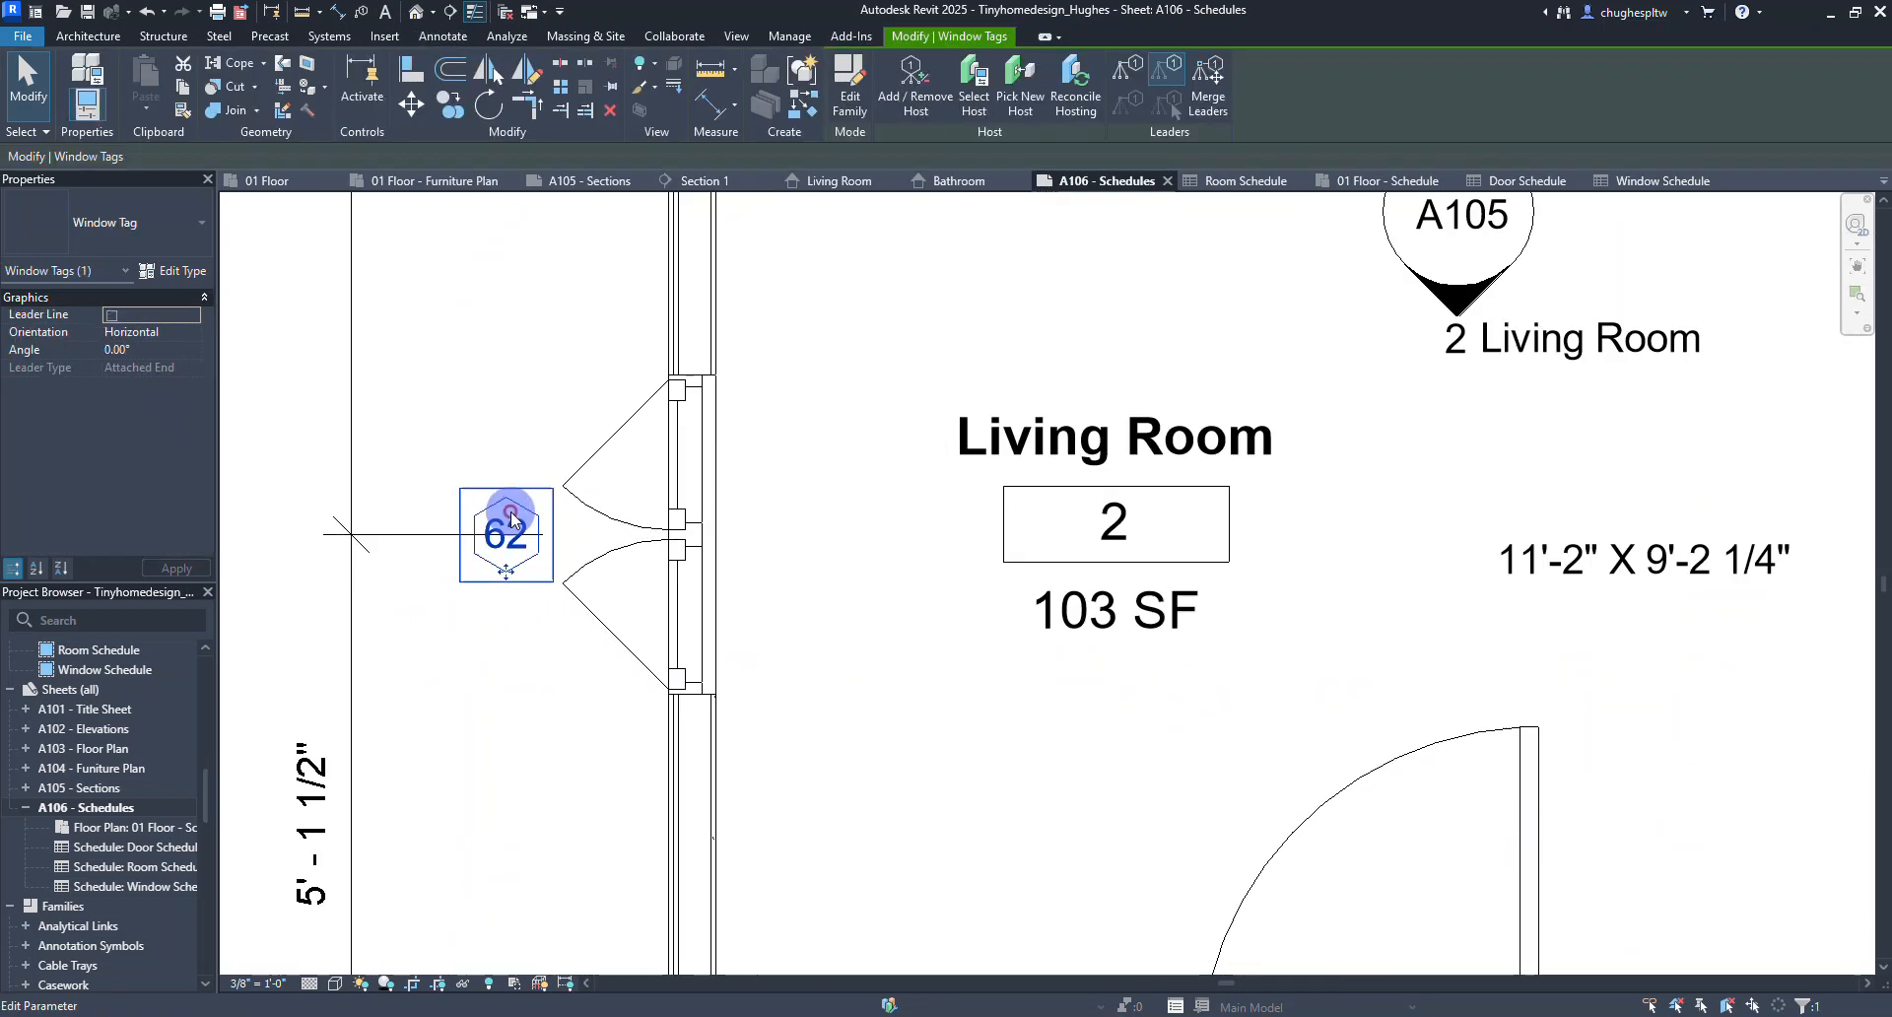
pyautogui.moveTo(505, 571); pyautogui.dragTo(769, 578)
pyautogui.scroll(-3, 498, 613)
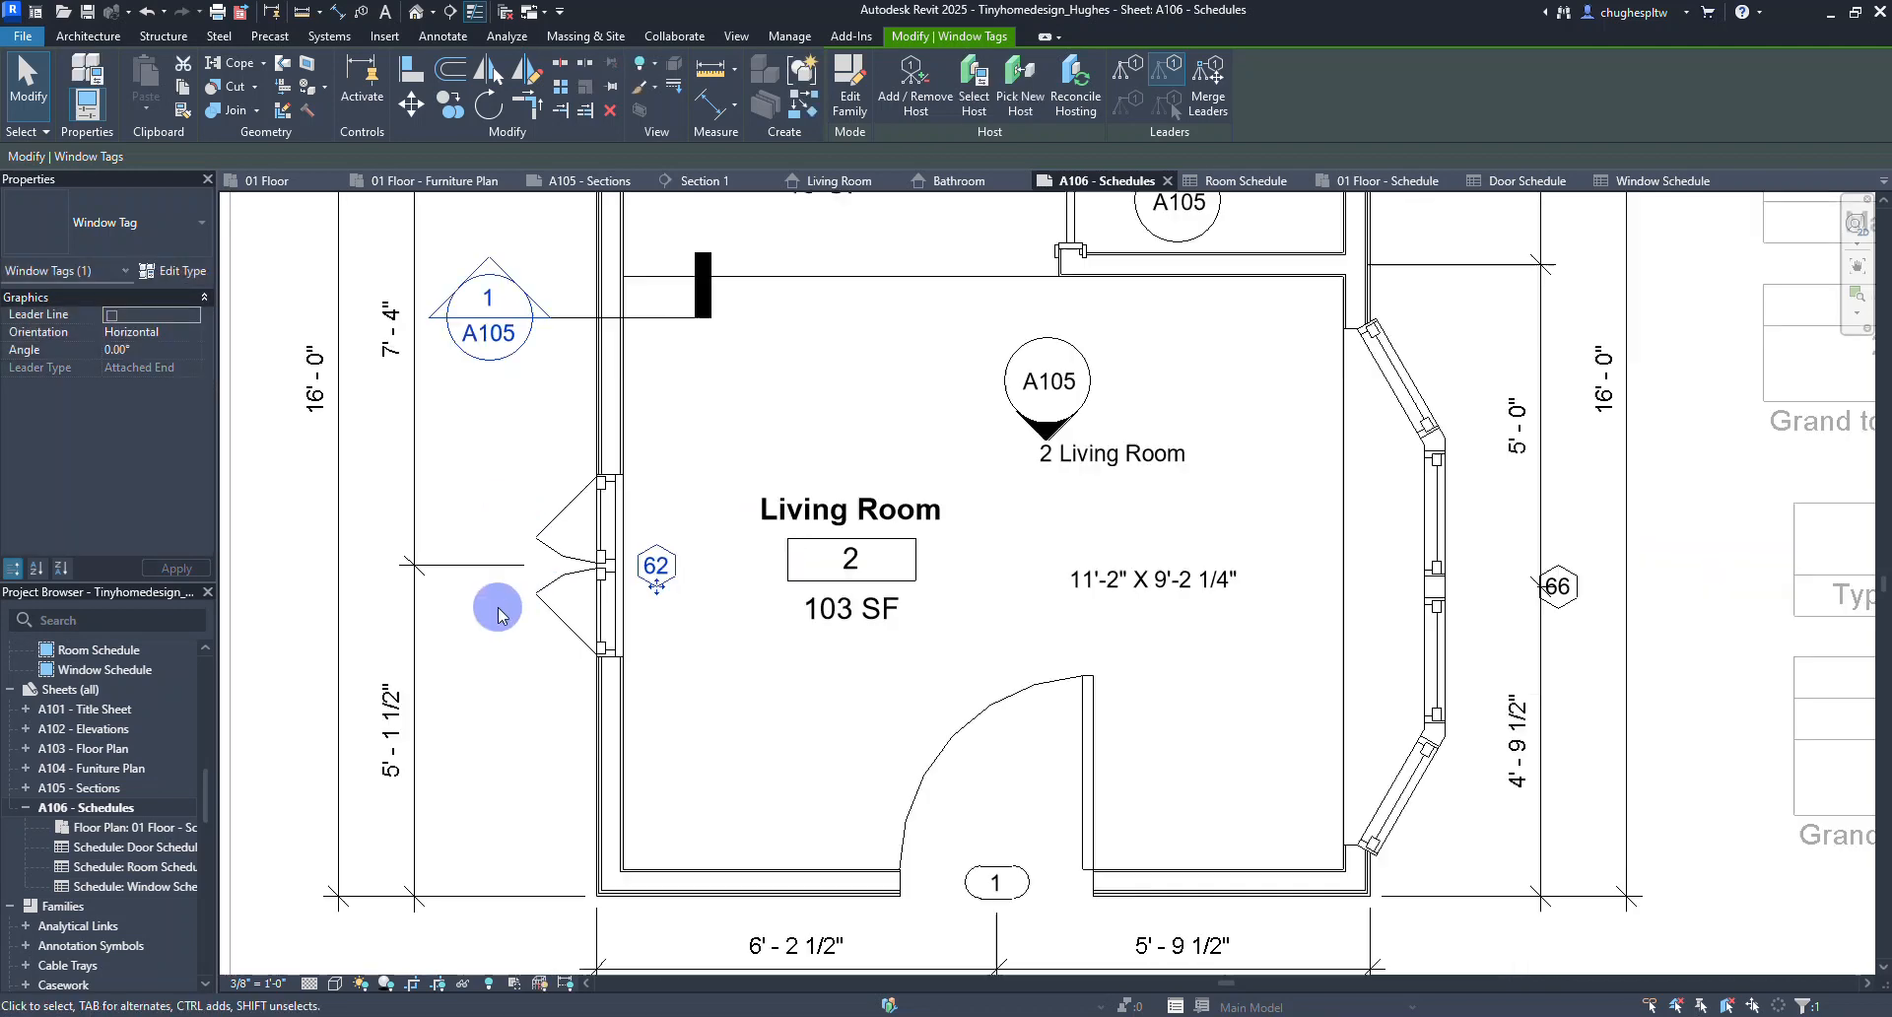
pyautogui.scroll(-1, 496, 608)
pyautogui.scroll(4, 1315, 621)
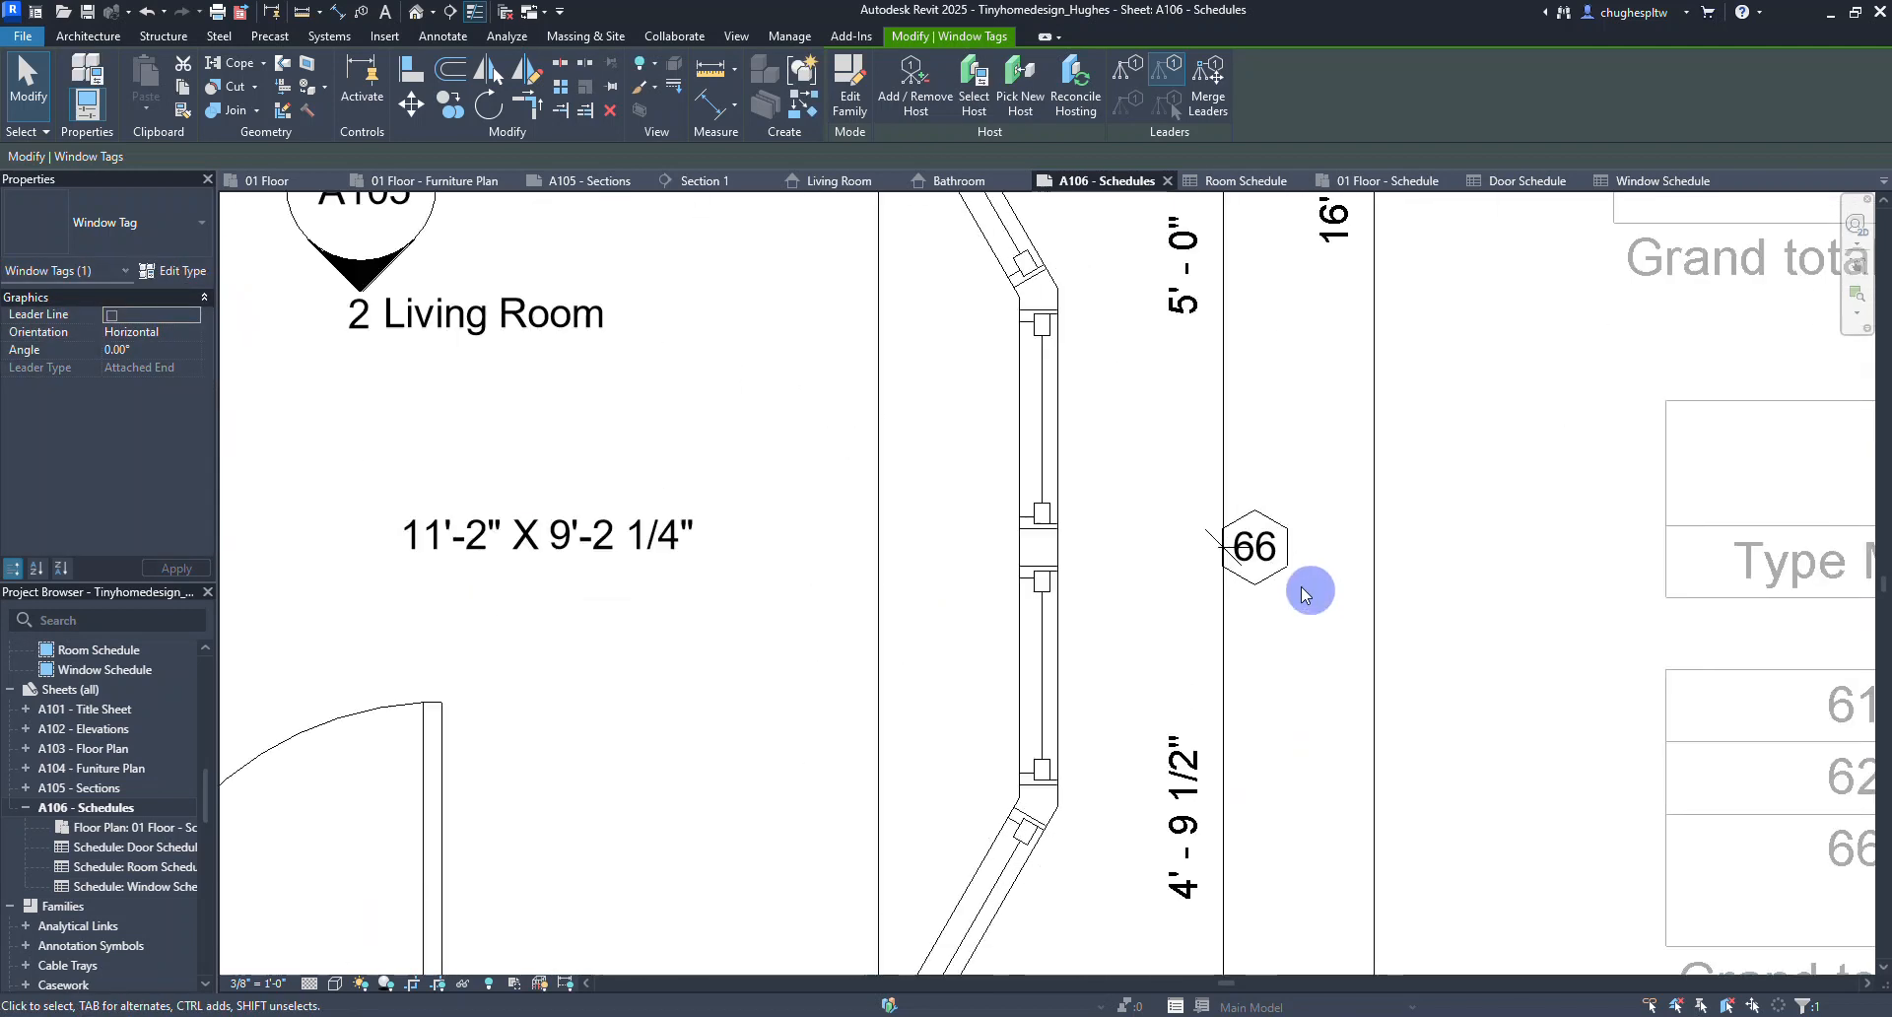
# Move the bay window's tag off the dimension line to just inside the living room wall.
pyautogui.click(1255, 561)
pyautogui.moveTo(1254, 582); pyautogui.dragTo(939, 583)
pyautogui.scroll(-5, 929, 631)
pyautogui.scroll(3, 884, 716)
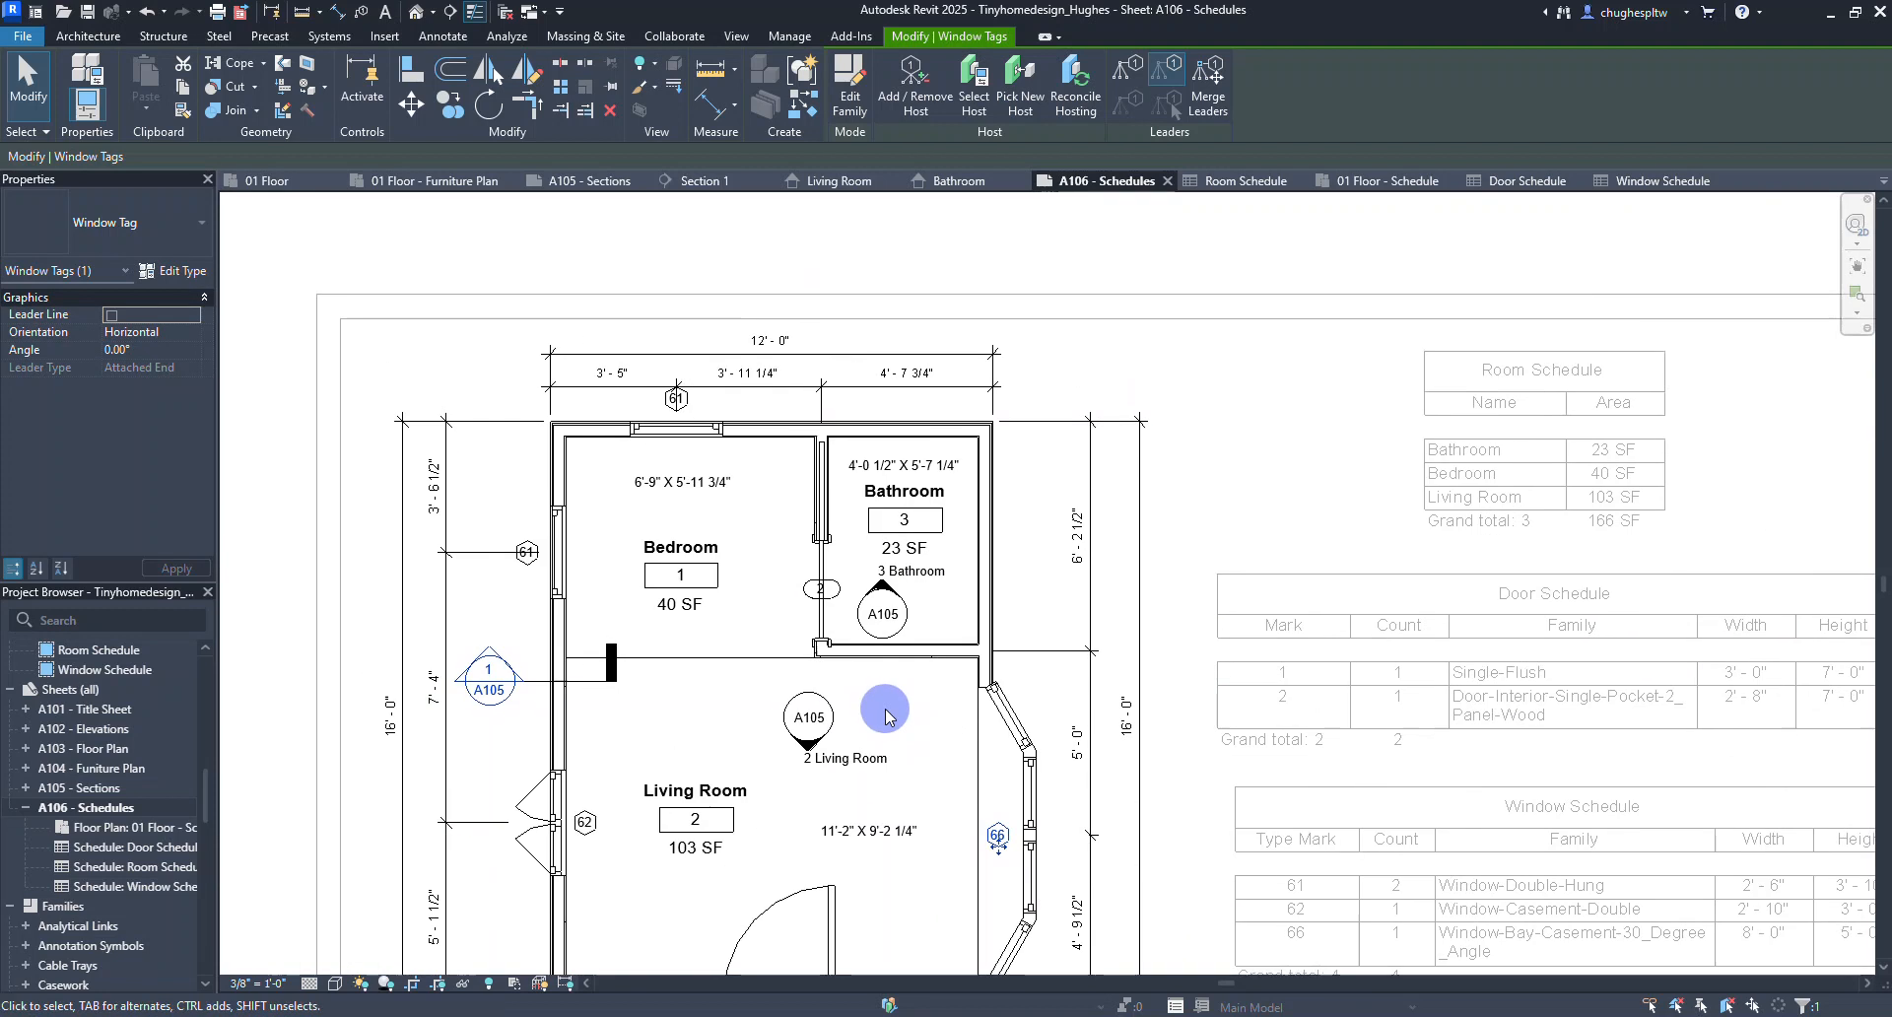
# Move the tags of the two double-hung windows off the dimension lines to just inside the bedroom walls.
pyautogui.scroll(2, 557, 568)
pyautogui.click(527, 558)
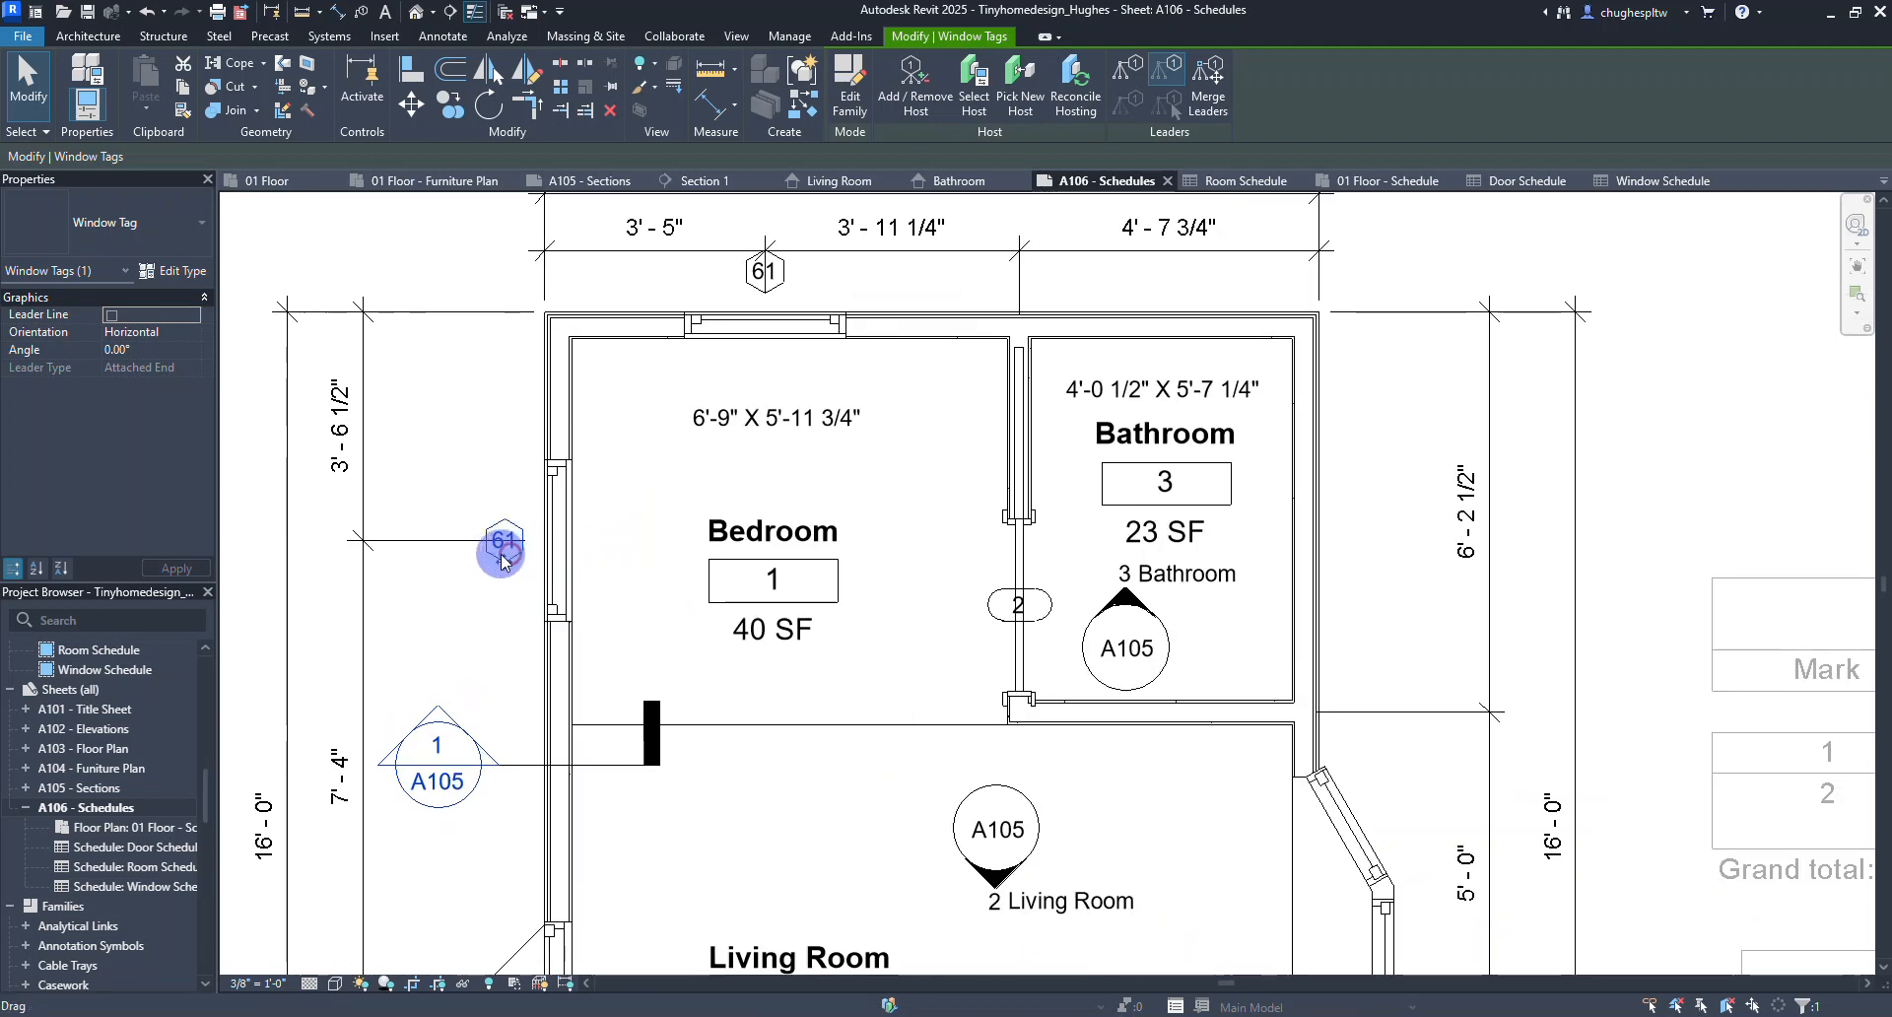
pyautogui.moveTo(503, 561); pyautogui.dragTo(602, 562)
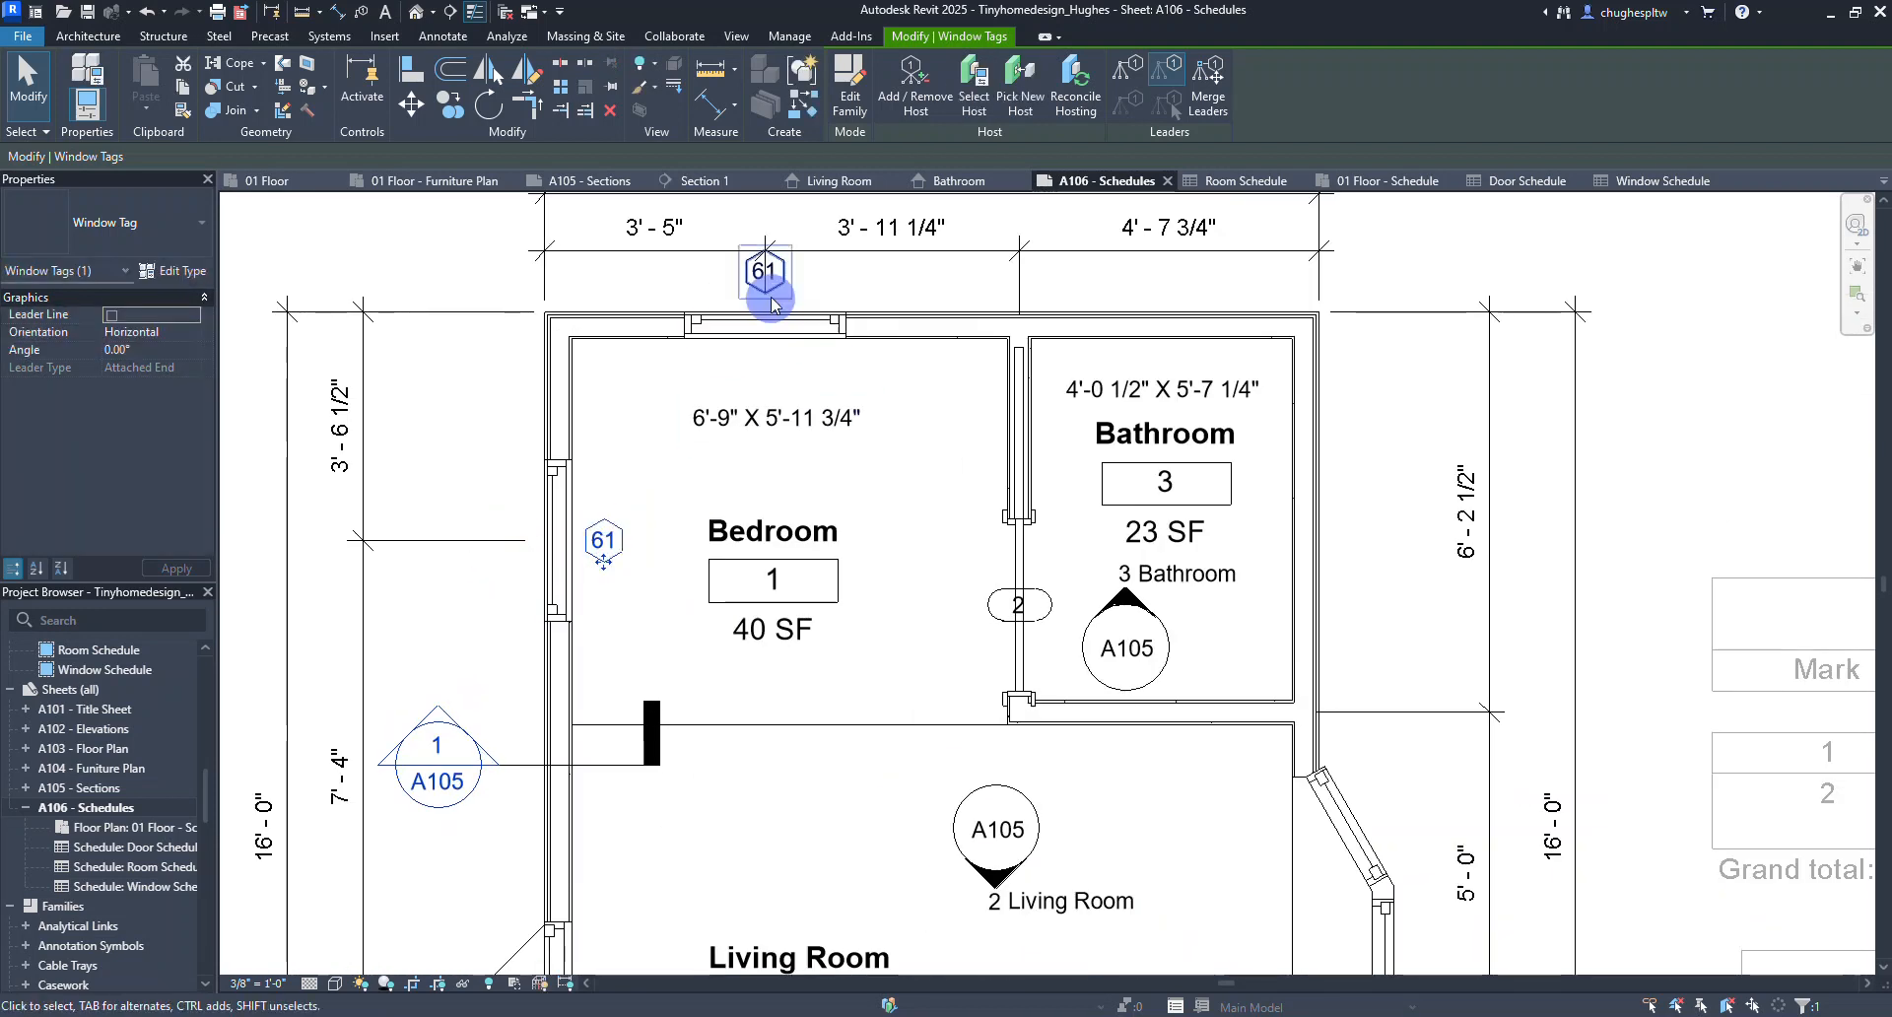
pyautogui.moveTo(765, 288); pyautogui.dragTo(762, 394)
pyautogui.click(670, 455)
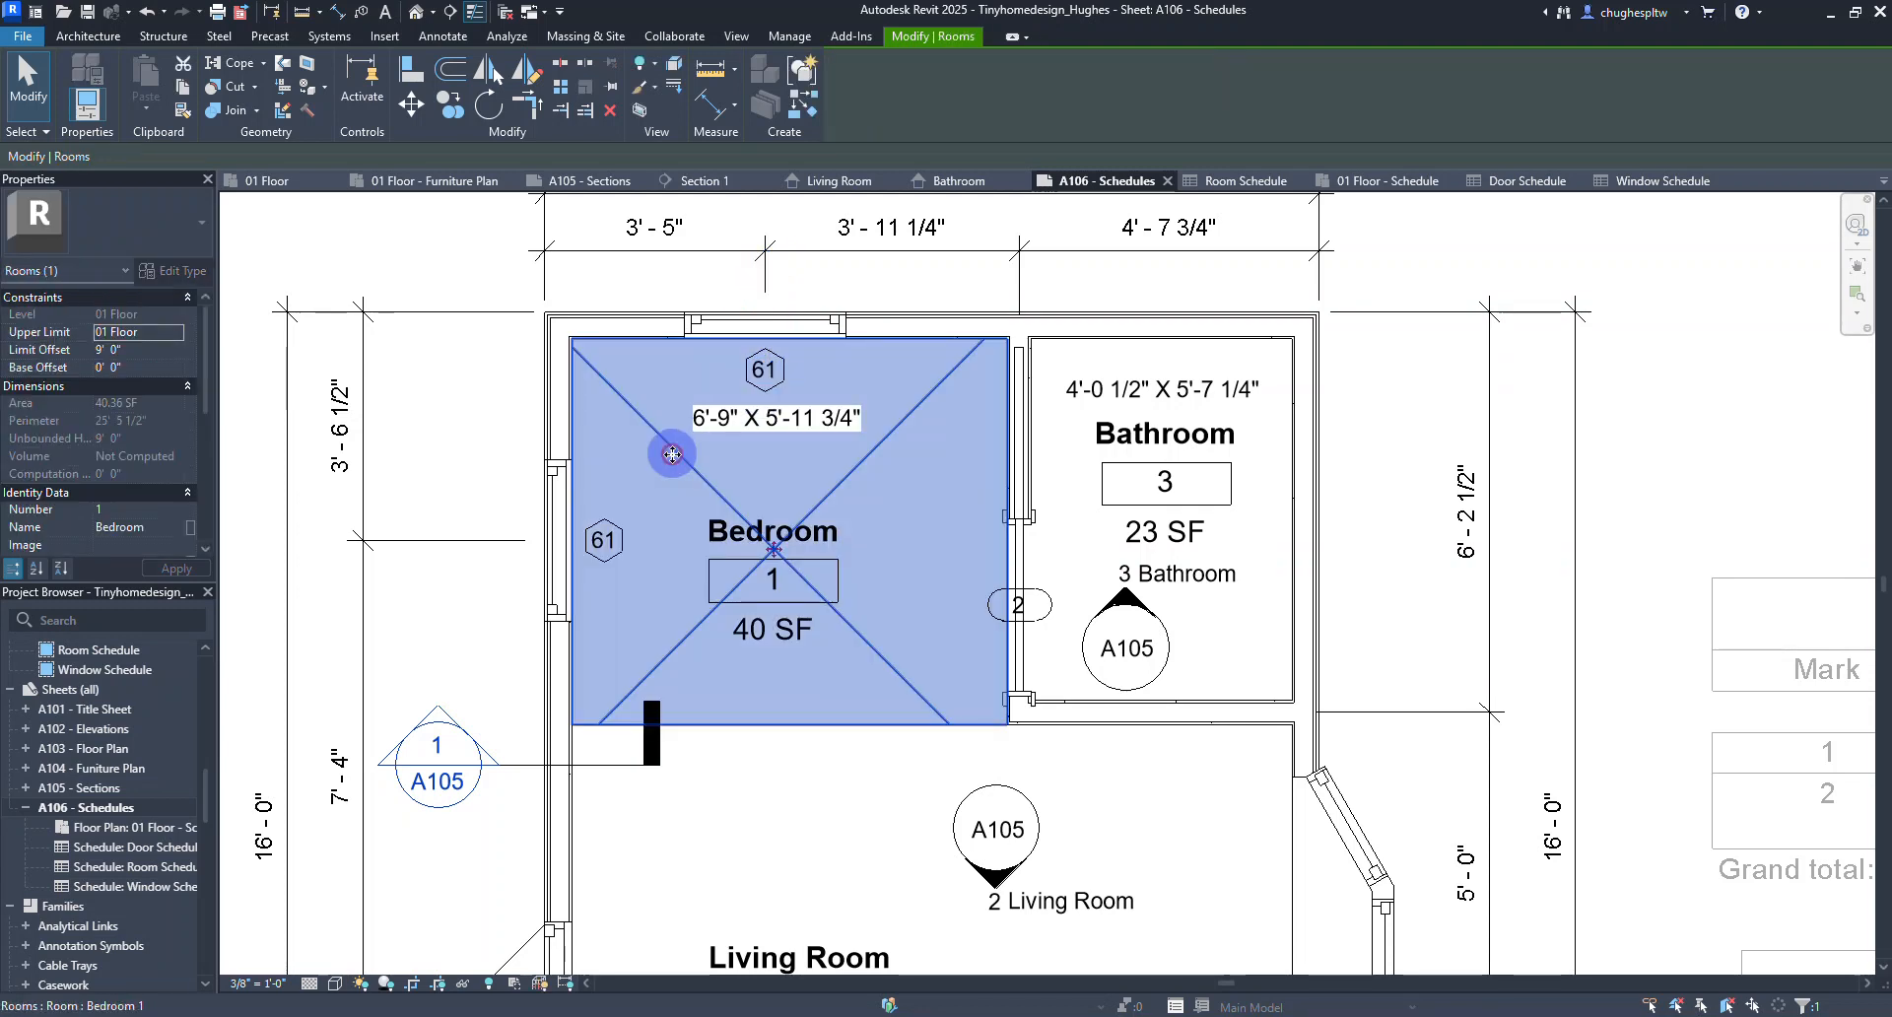
# Deactivate the floor plan viewport and collapse the A106 - Schedules entry in the project's sheet list.
pyautogui.scroll(-3, 670, 455)
pyautogui.click(1167, 428)
pyautogui.scroll(-2, 1138, 391)
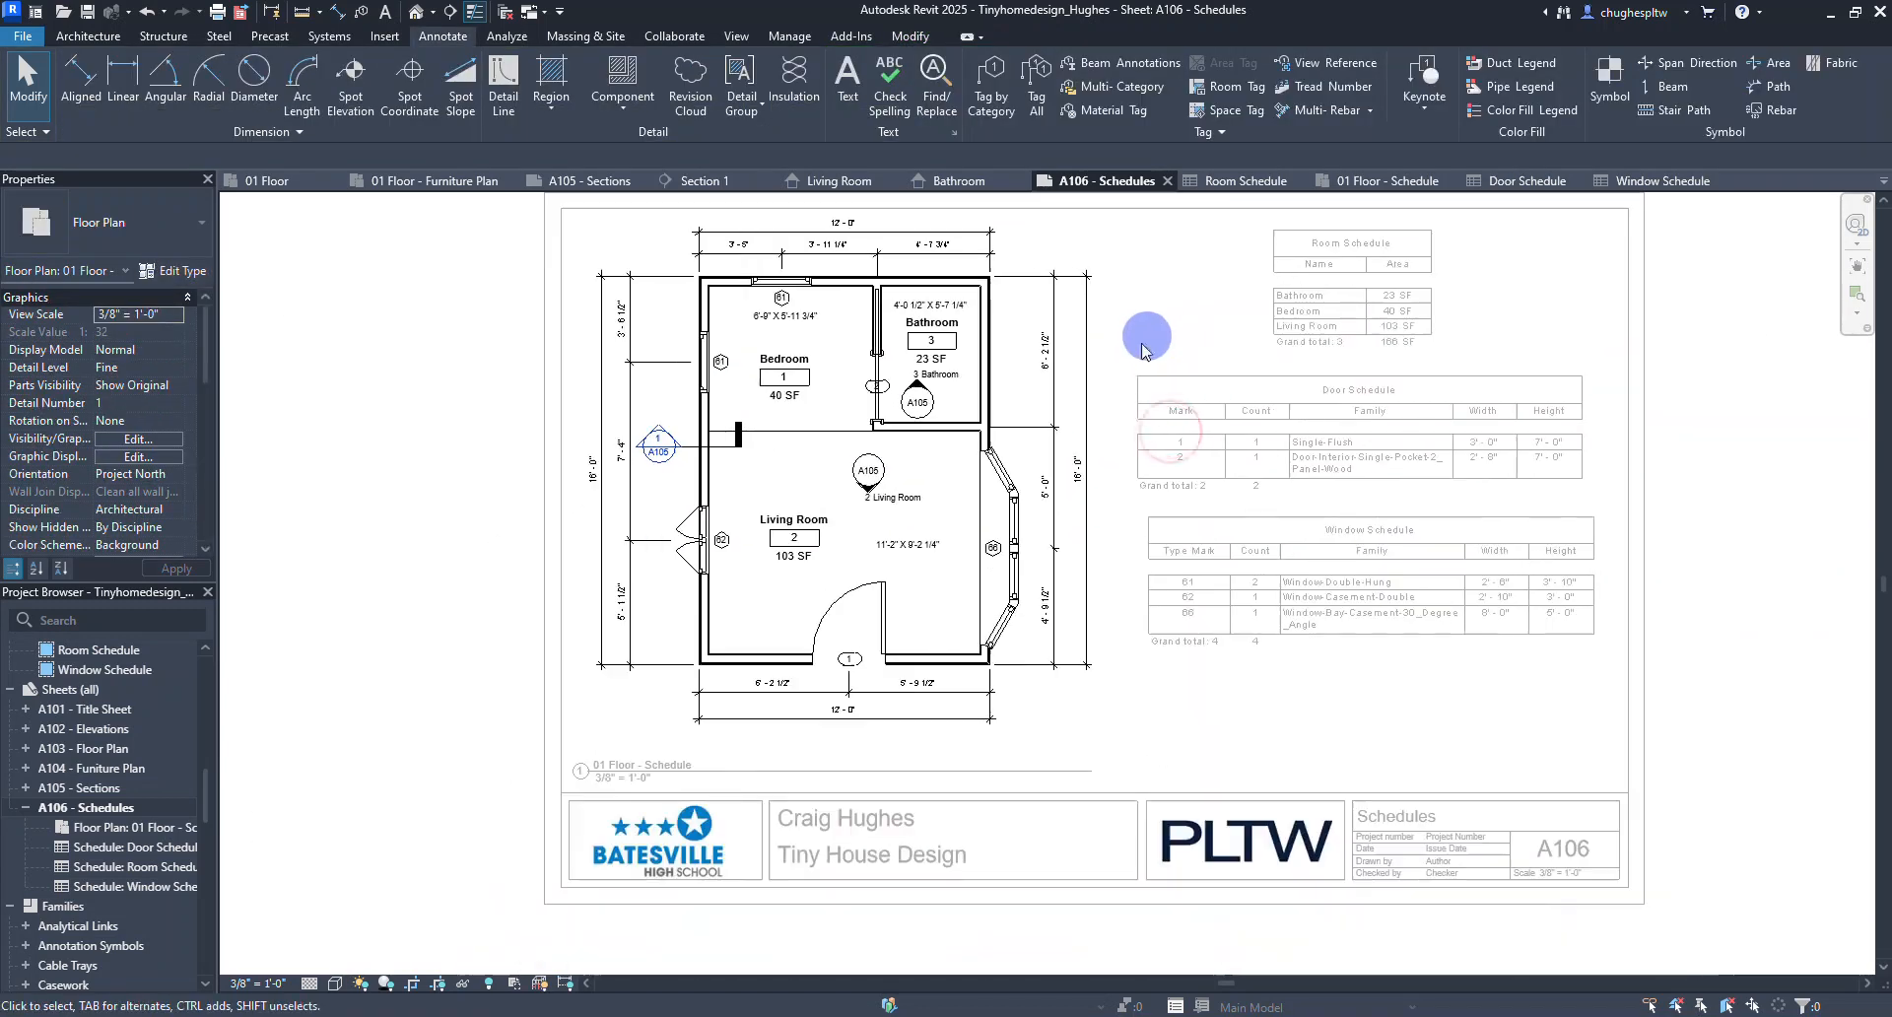
pyautogui.doubleClick(435, 506)
pyautogui.moveTo(457, 439); pyautogui.dragTo(401, 457, button='middle')
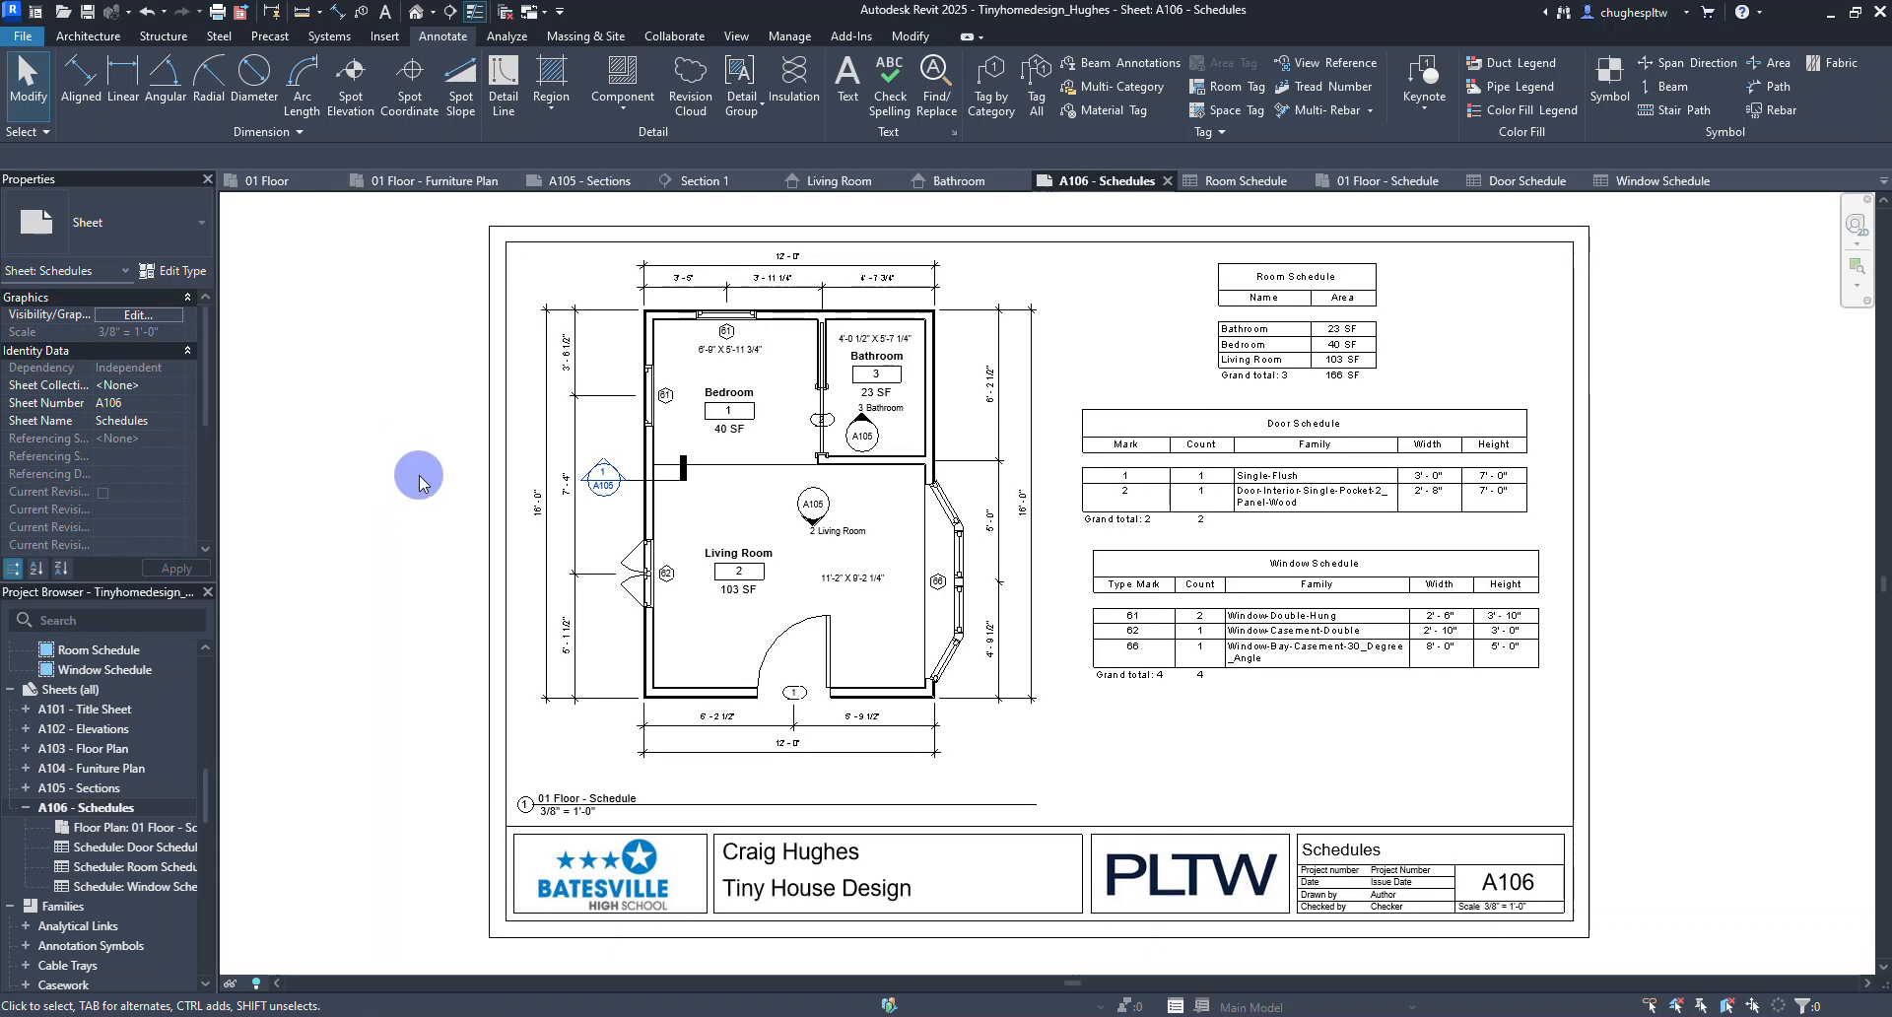
pyautogui.click(34, 810)
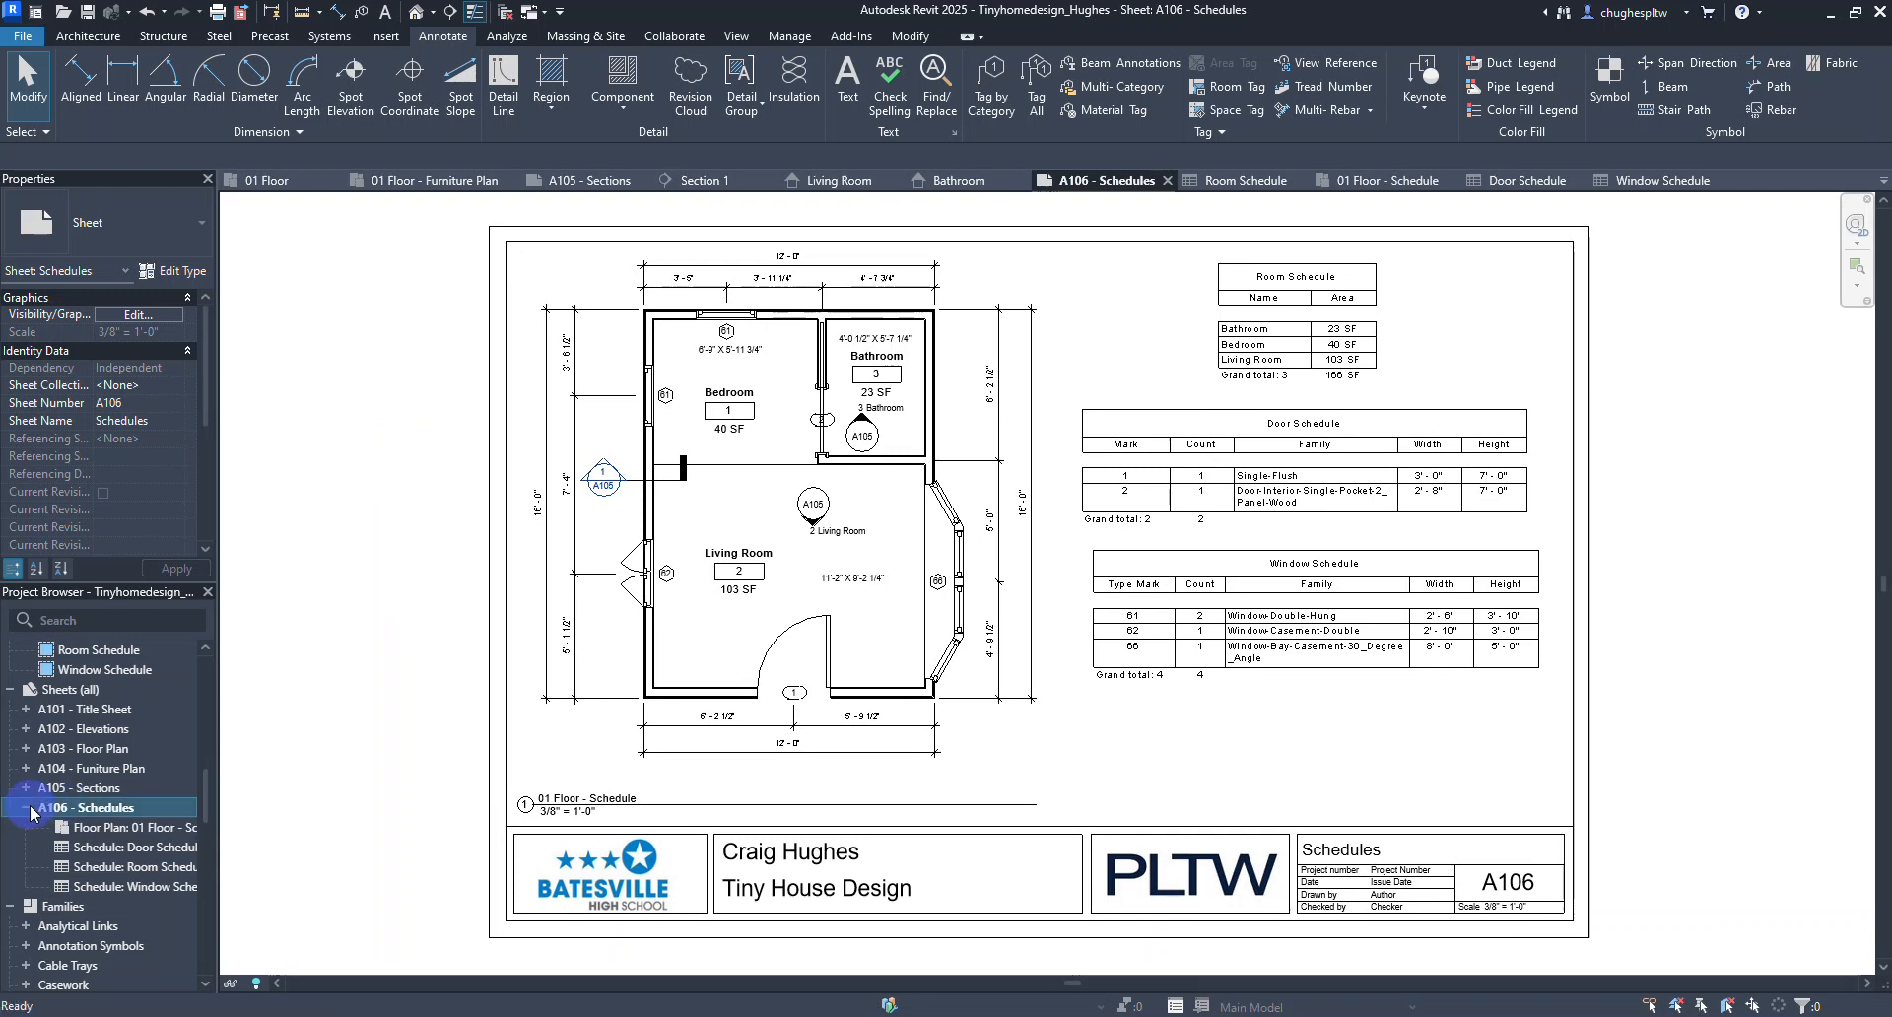
pyautogui.click(27, 808)
# Review the sheets in order, from A101 - Title Sheet through A105 - Sections.
pyautogui.doubleClick(86, 710)
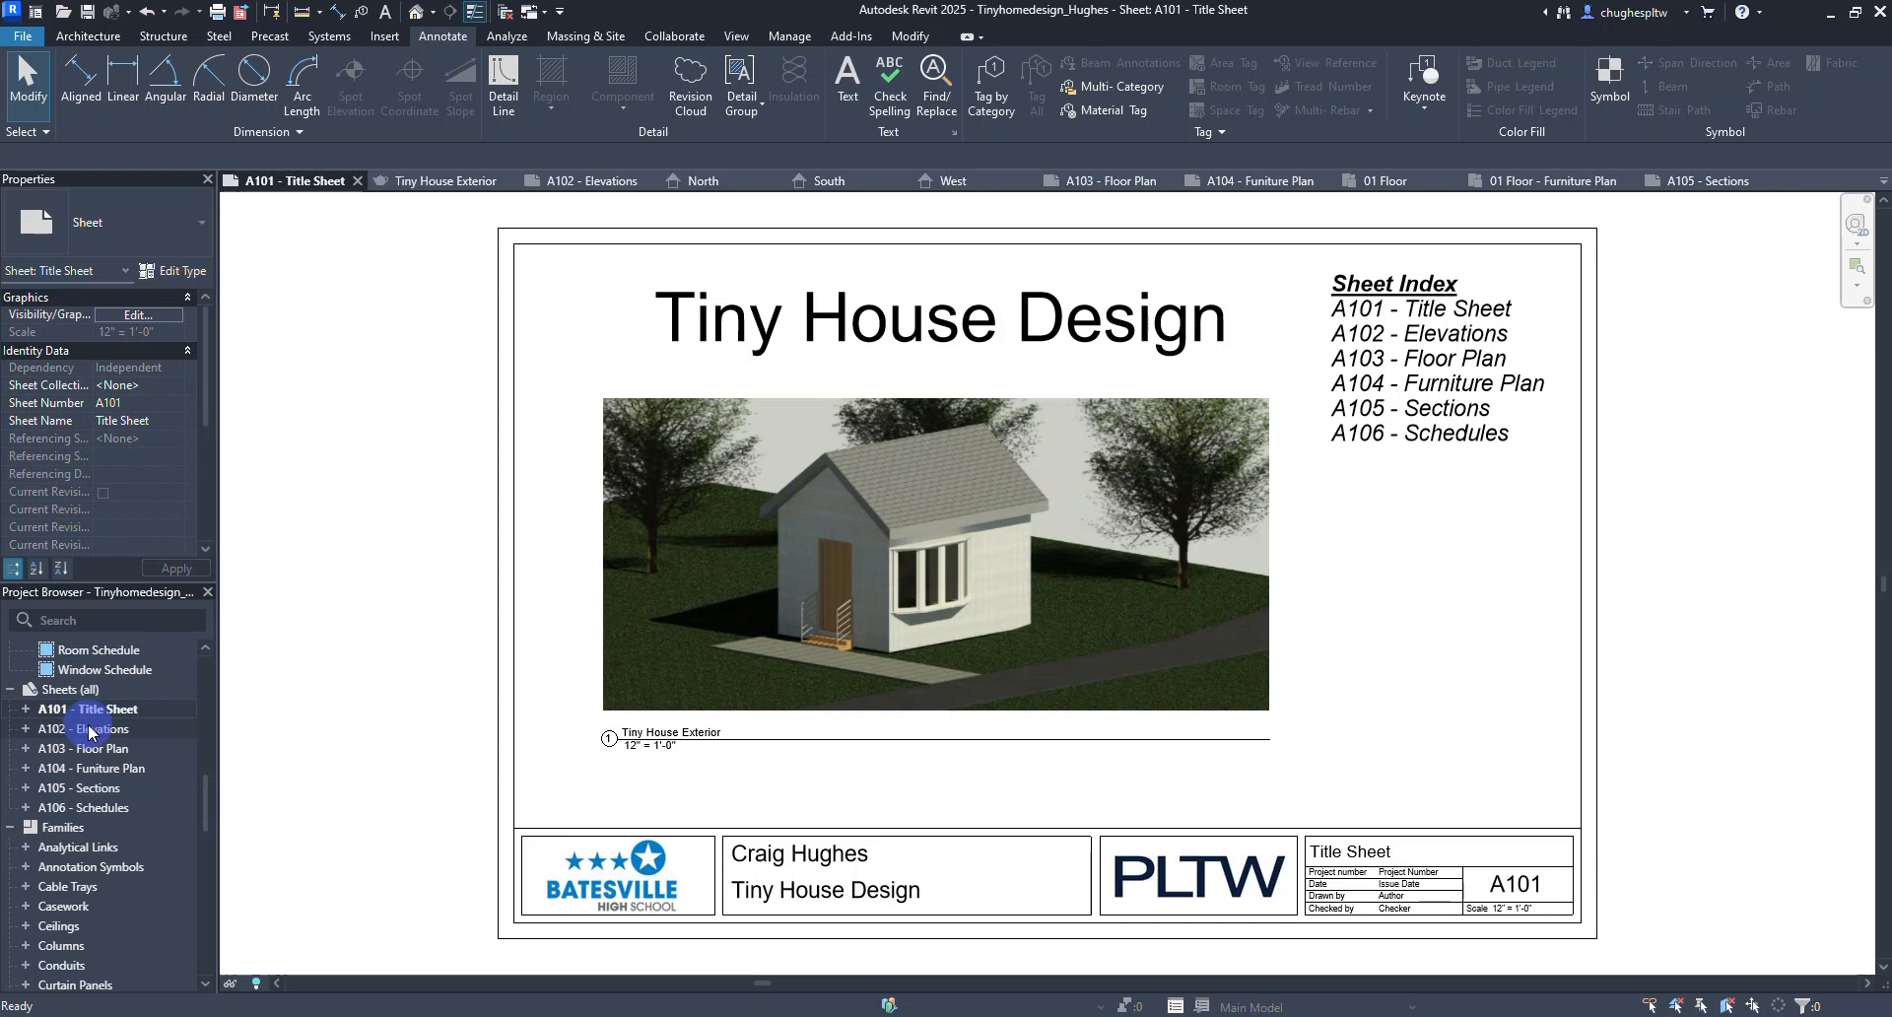
pyautogui.doubleClick(89, 729)
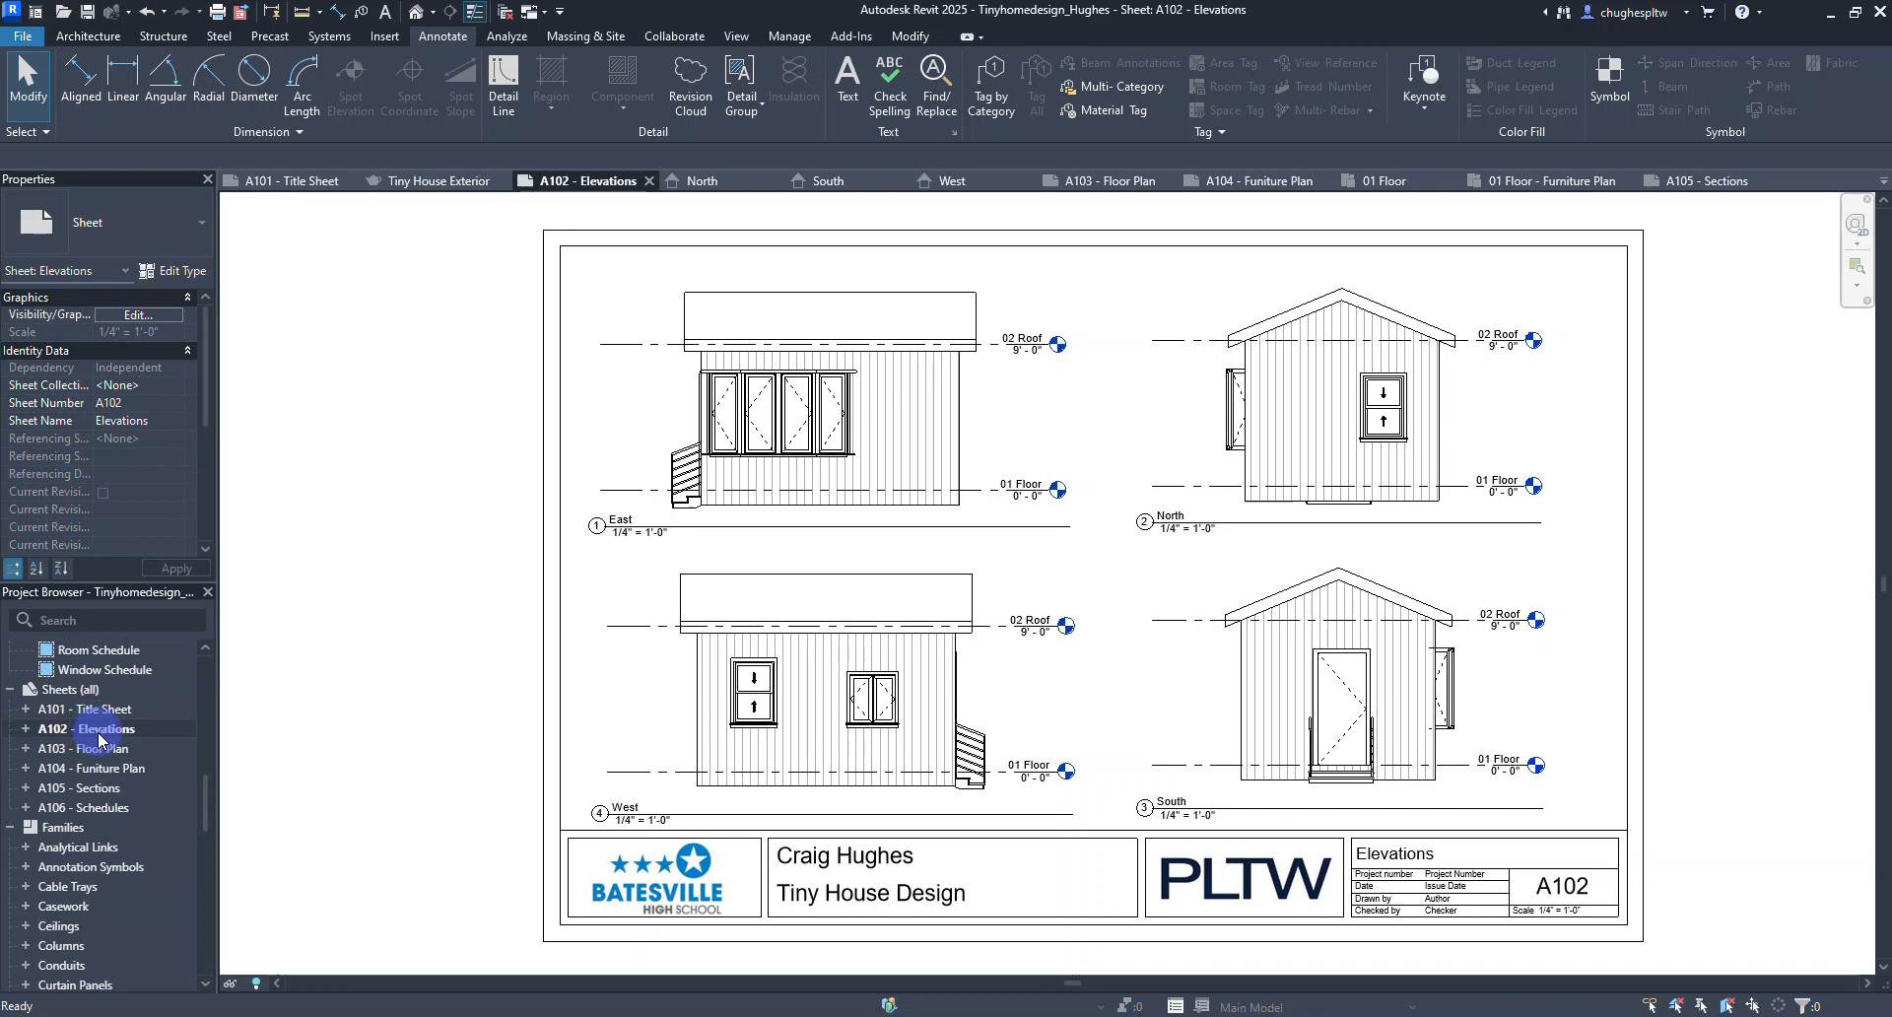
pyautogui.doubleClick(104, 749)
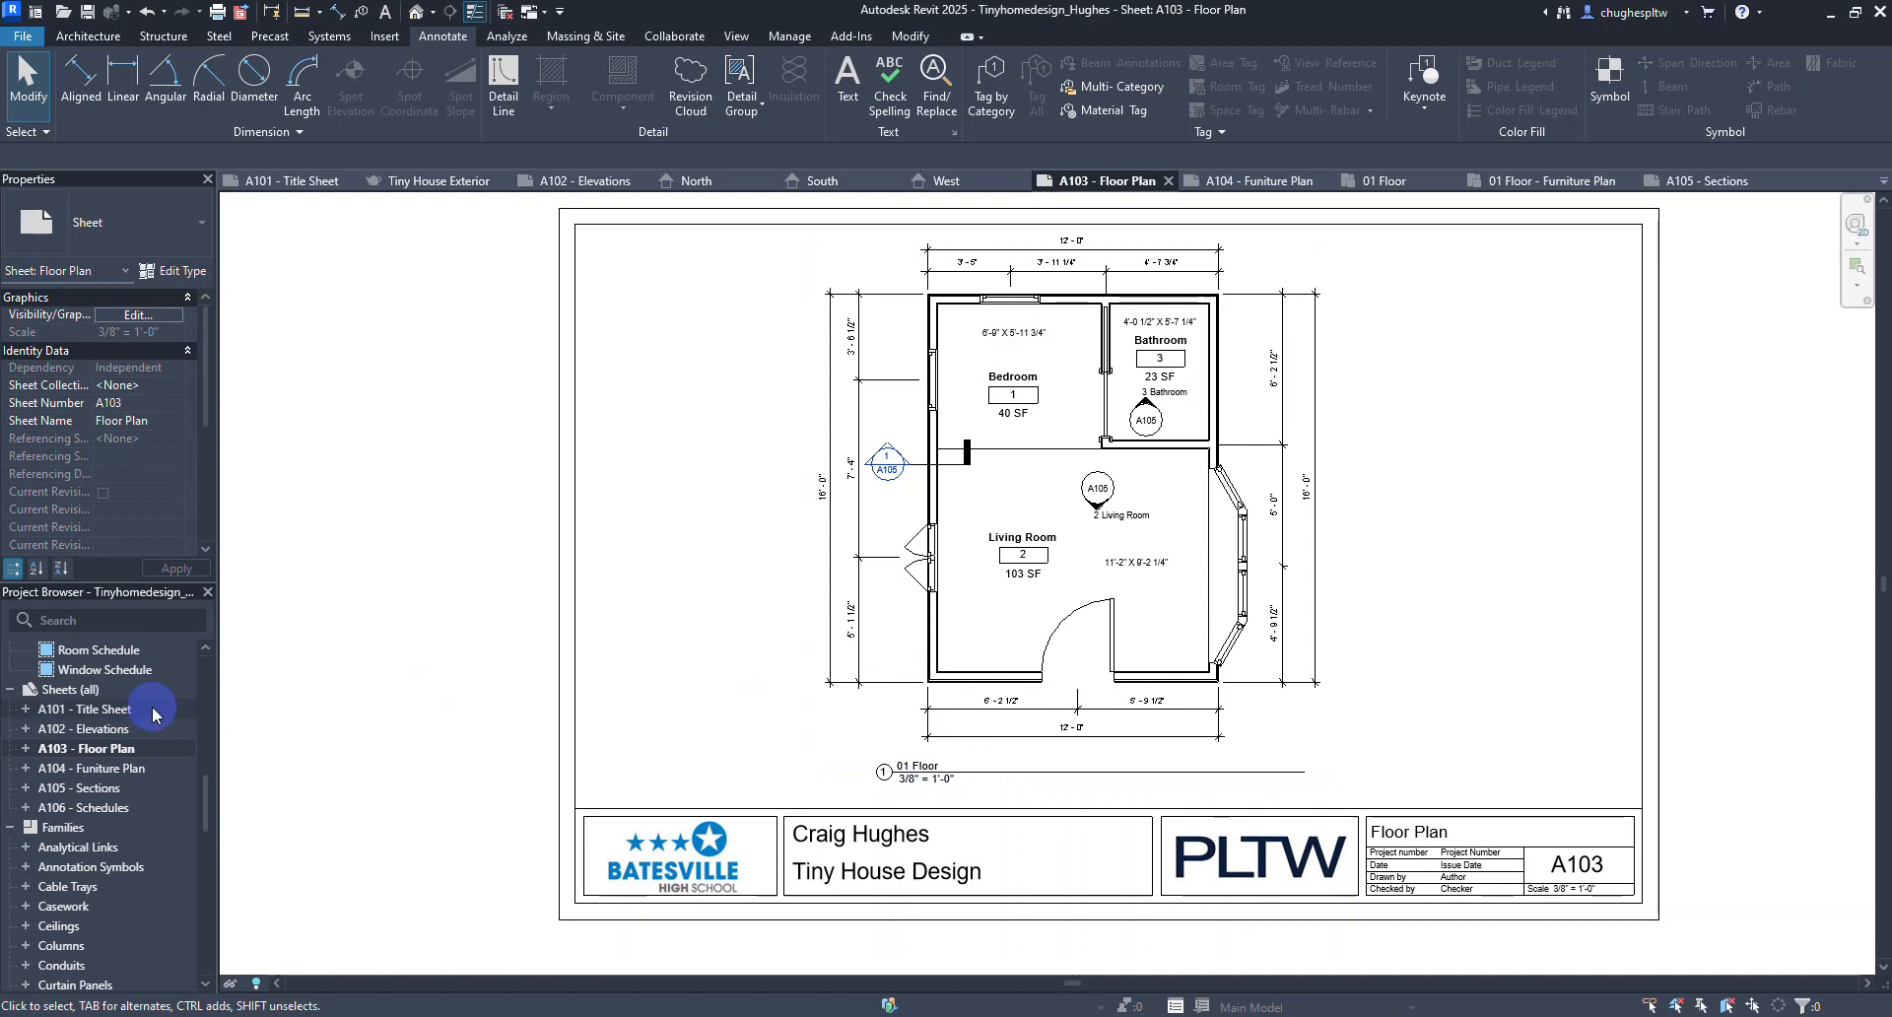
pyautogui.doubleClick(87, 770)
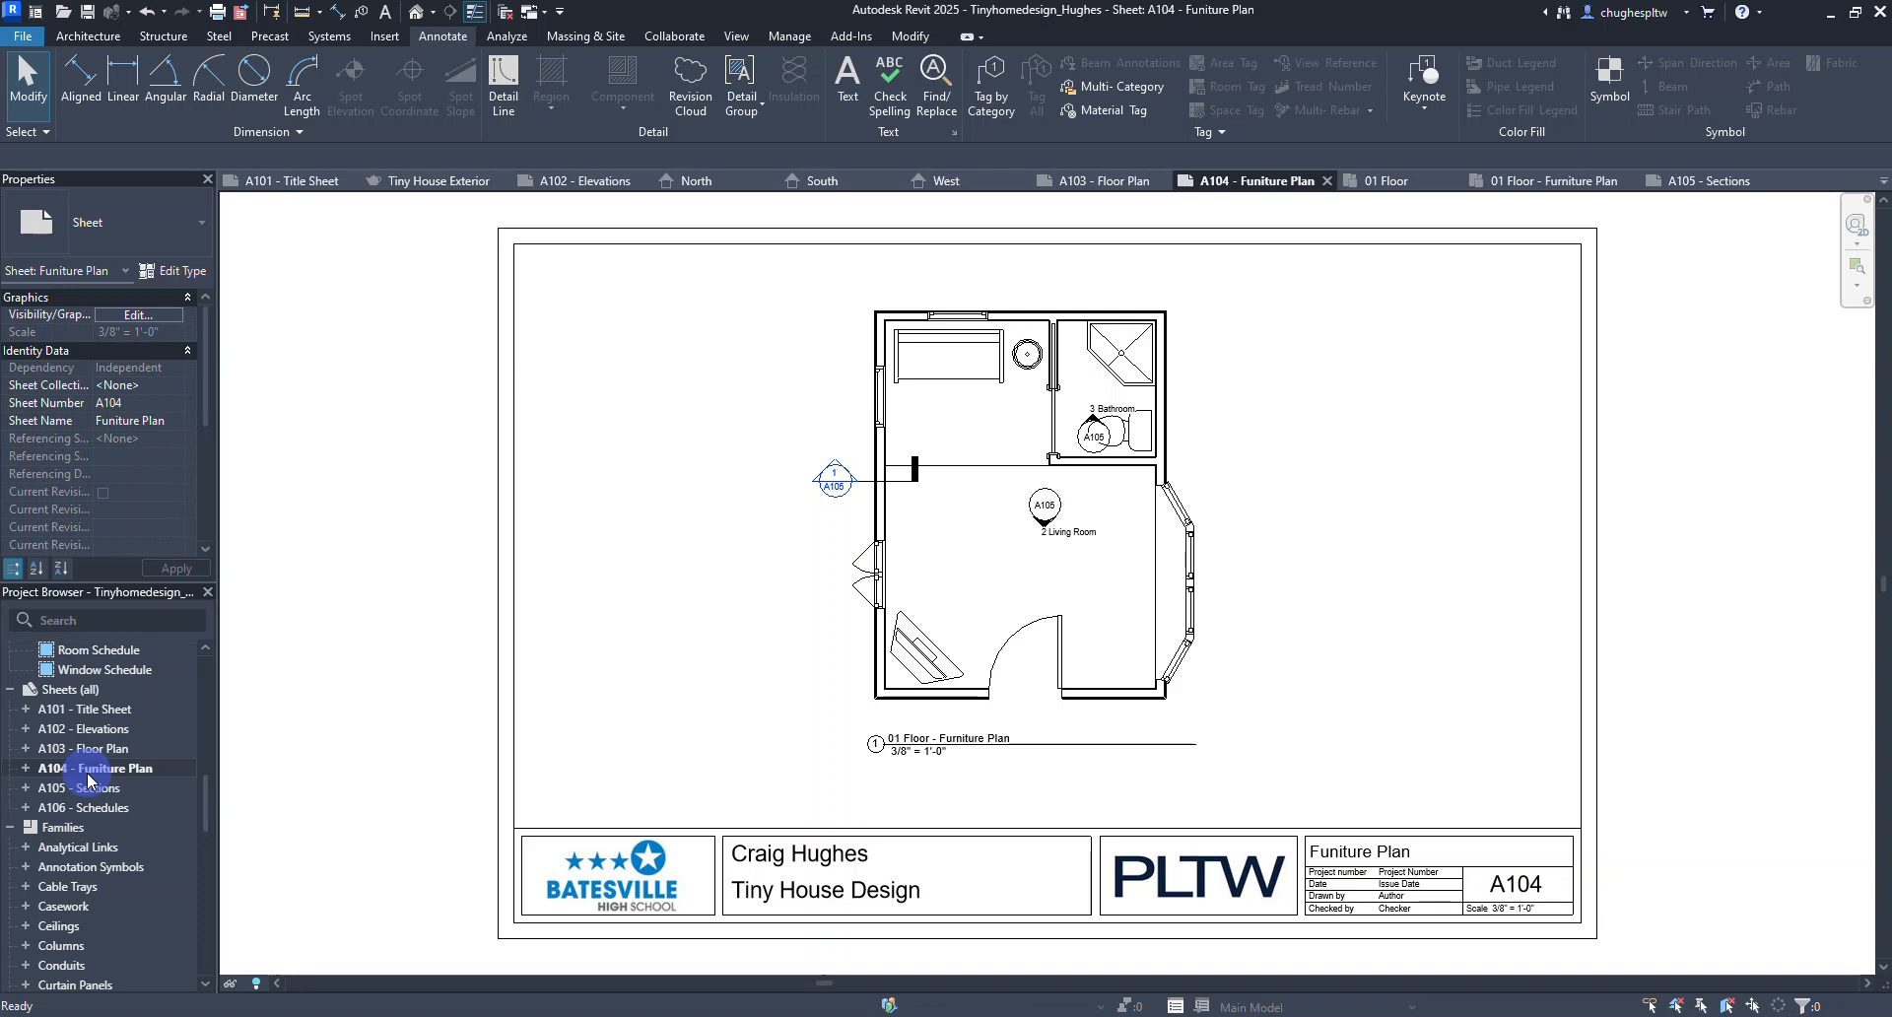
pyautogui.doubleClick(88, 789)
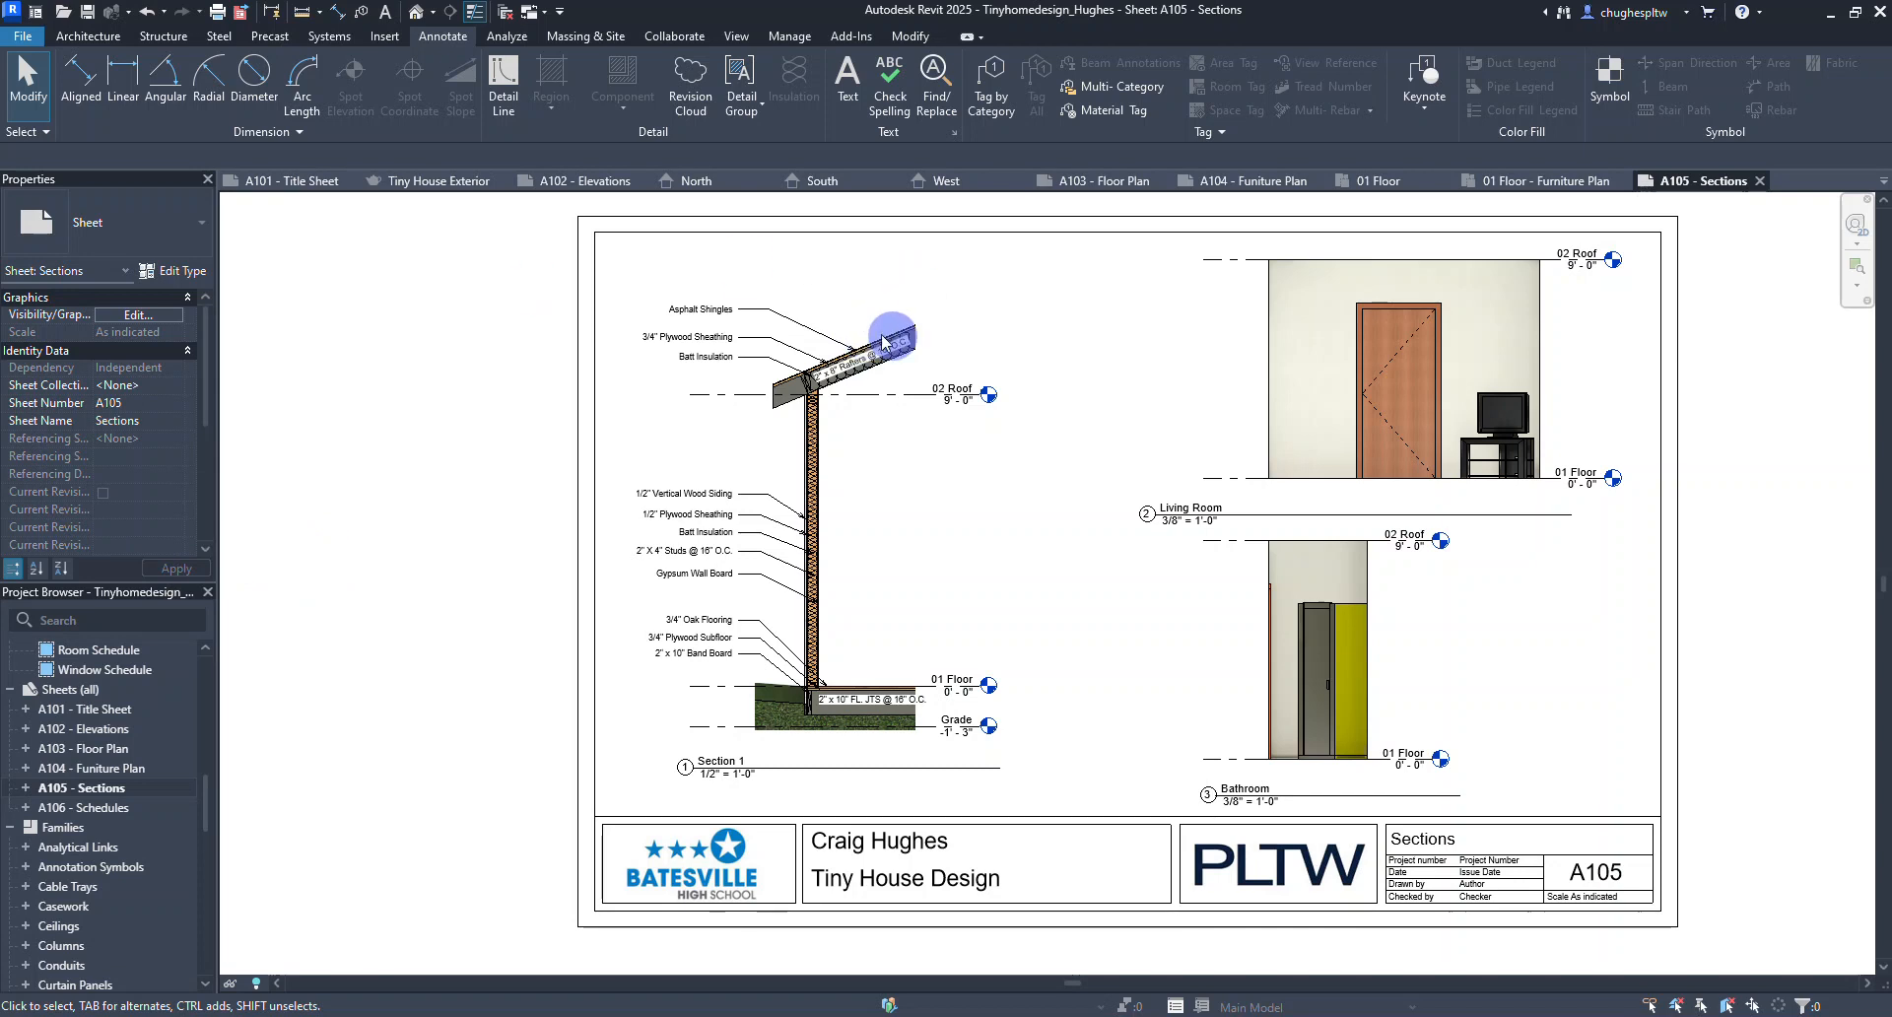
# Activate the Section 1 viewport on the A105 sheet to work on the roof detail.
pyautogui.click(1028, 334)
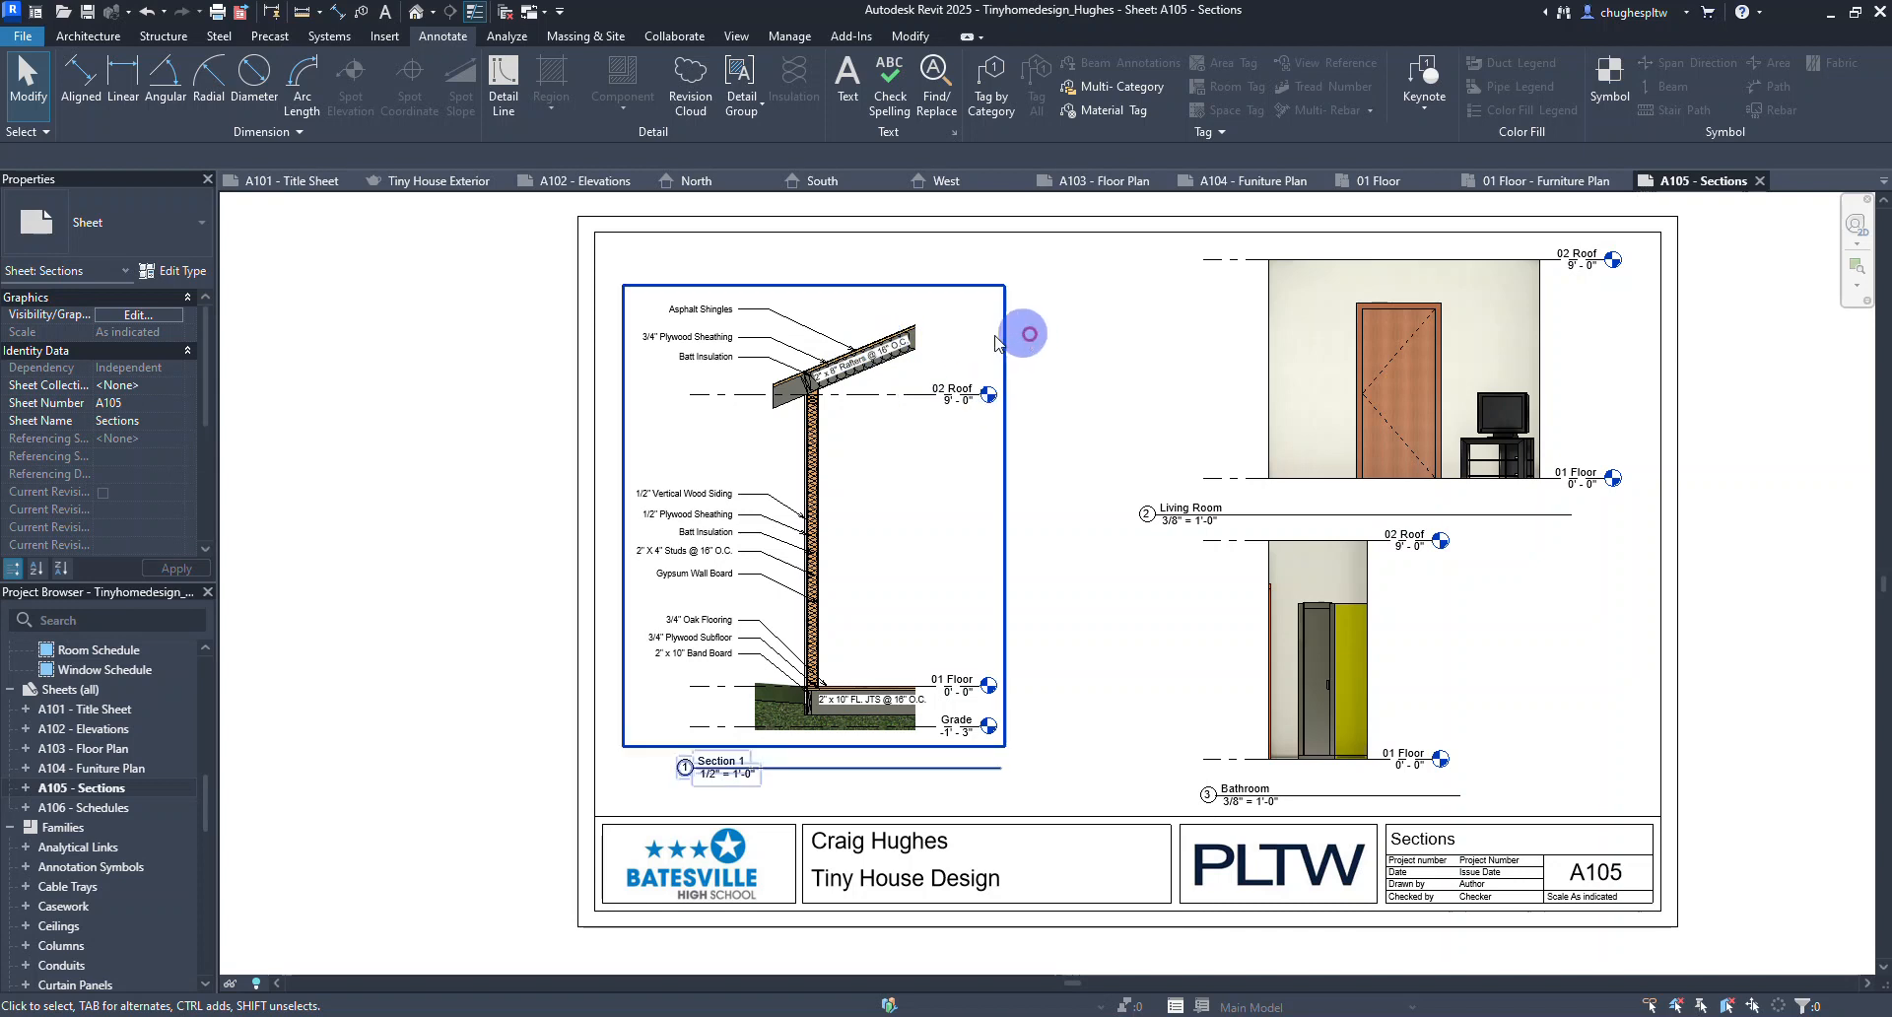
pyautogui.doubleClick(875, 305)
pyautogui.scroll(4, 876, 304)
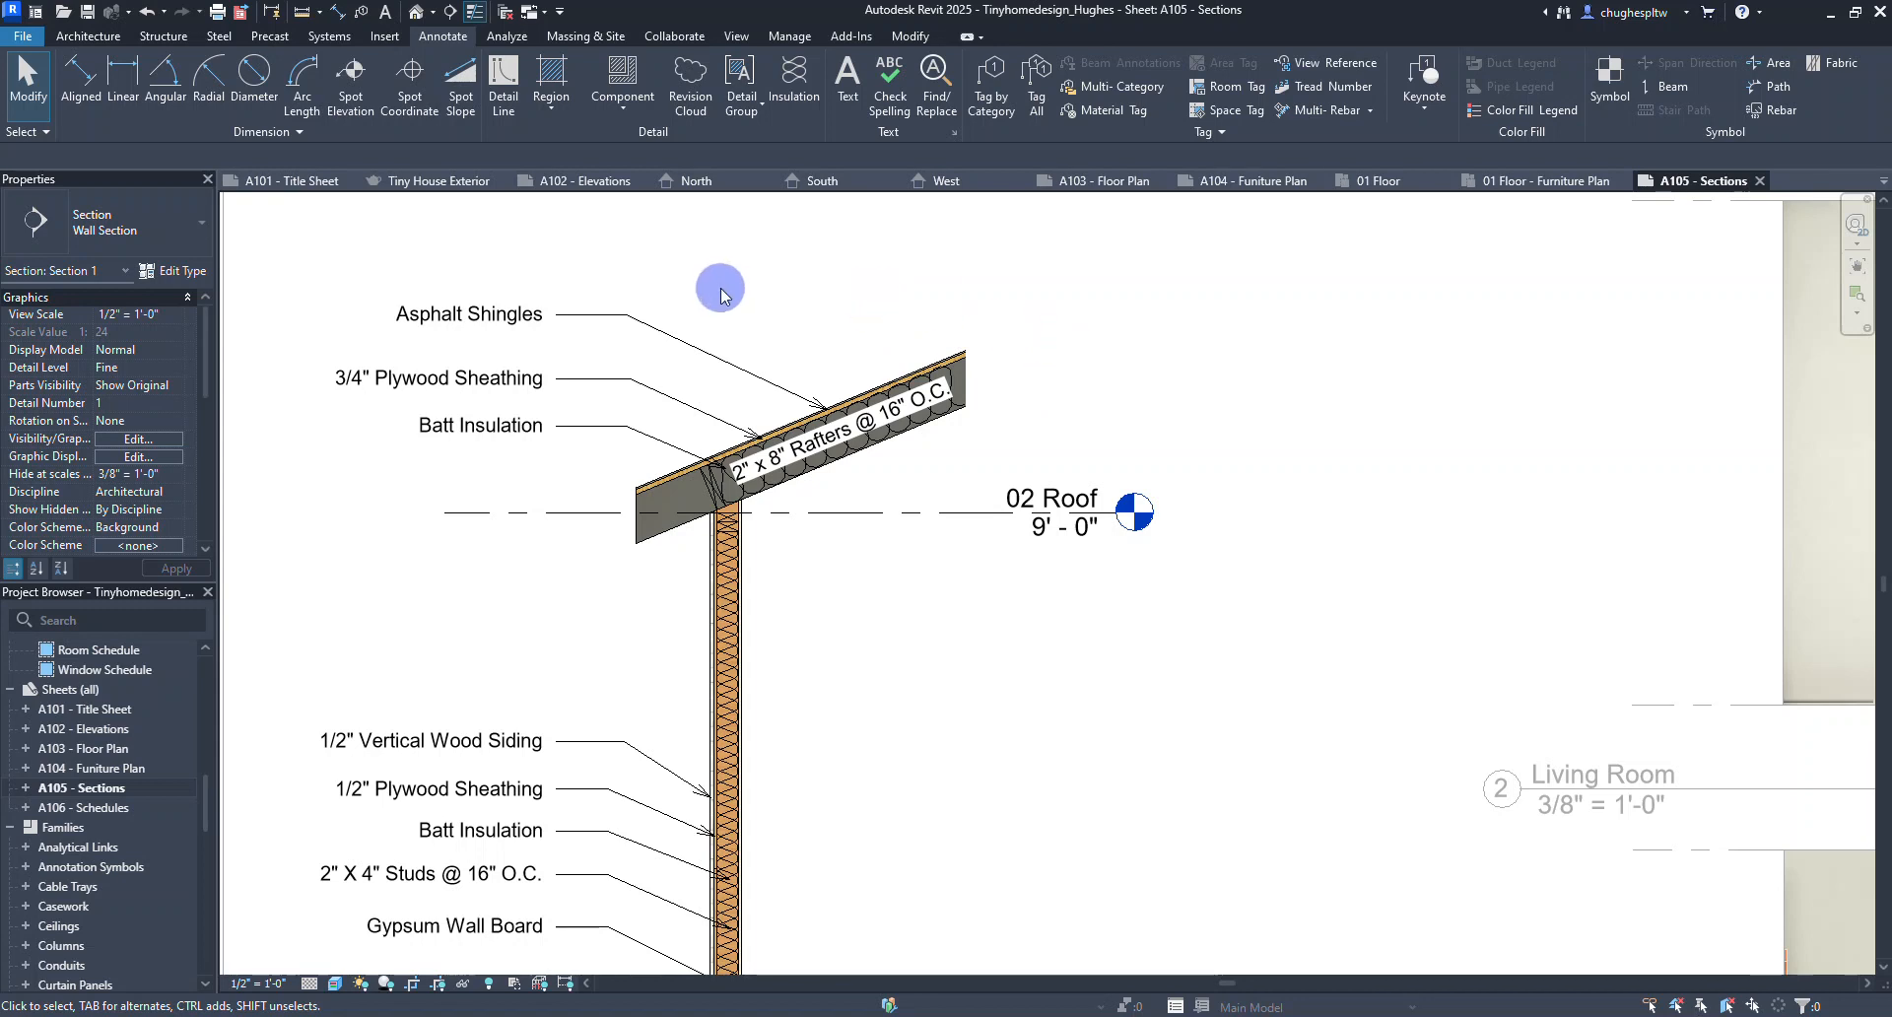
# Place a Spot Slope with Triangle representation above the sloped asphalt shingle surface of the roof in Section 1.
pyautogui.click(459, 98)
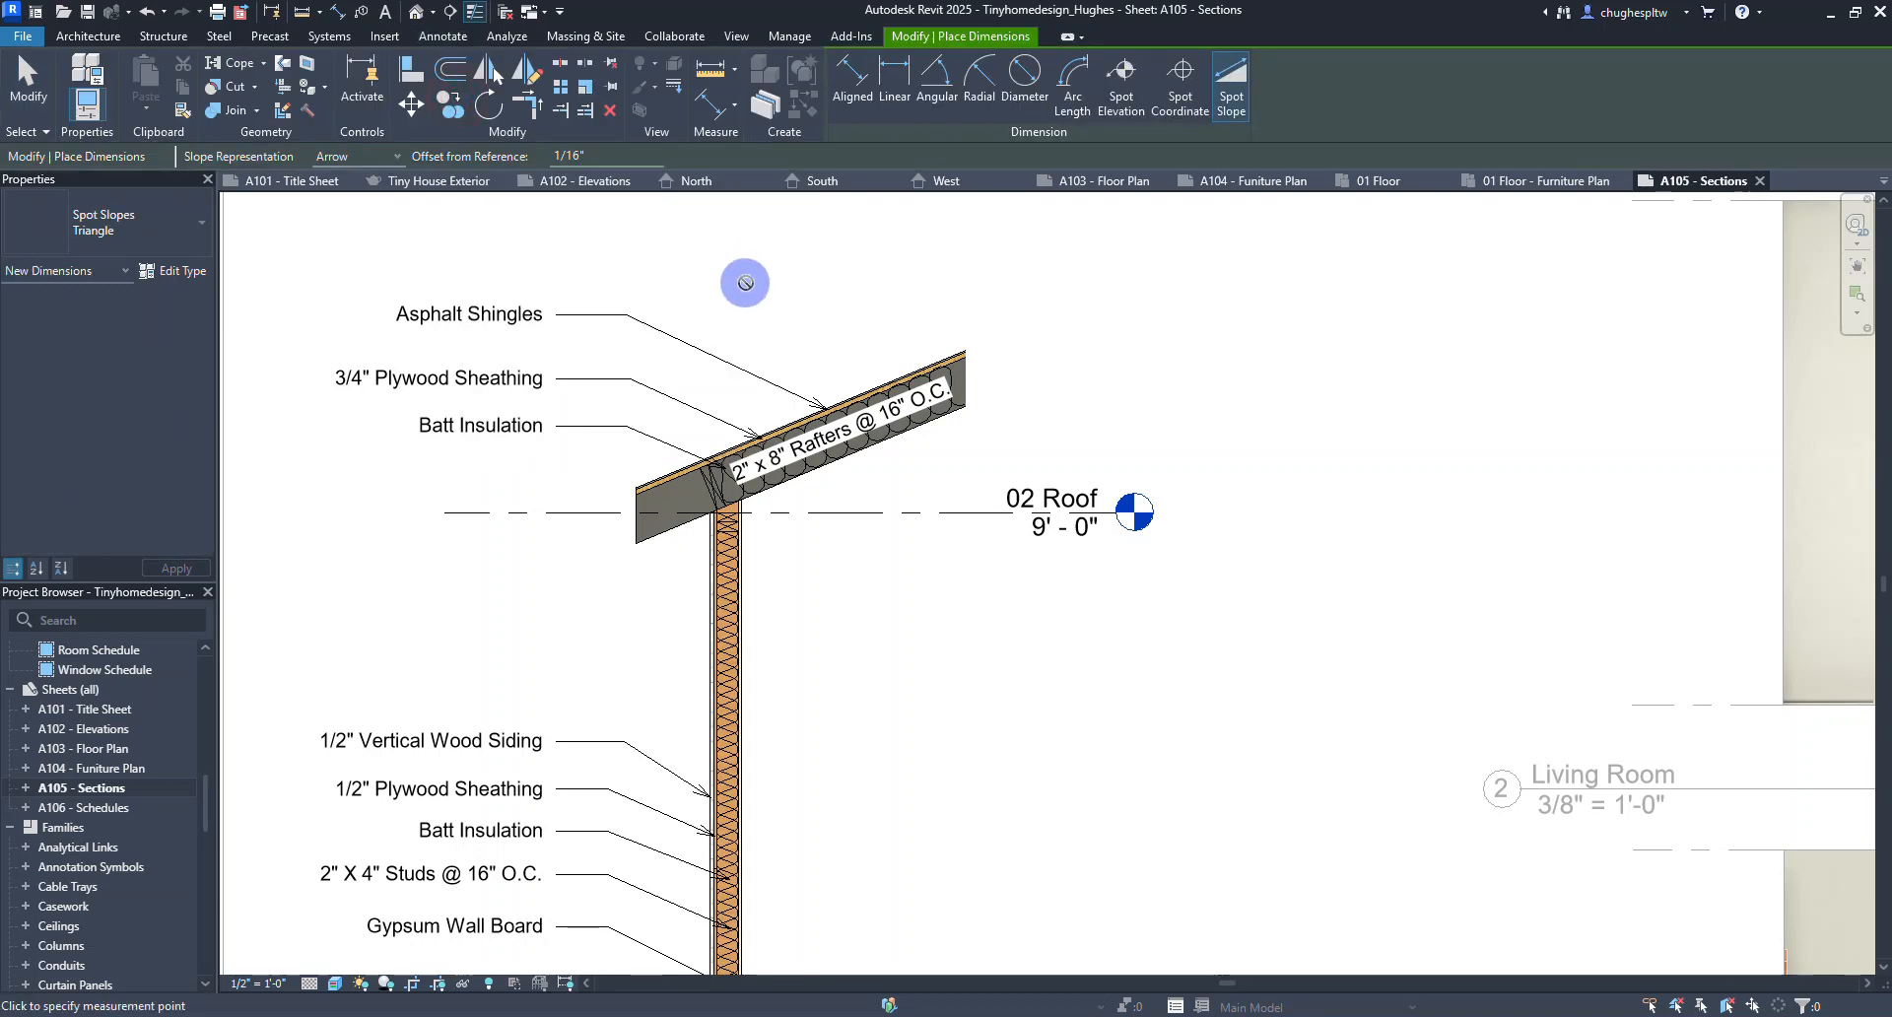
pyautogui.click(330, 158)
pyautogui.click(335, 192)
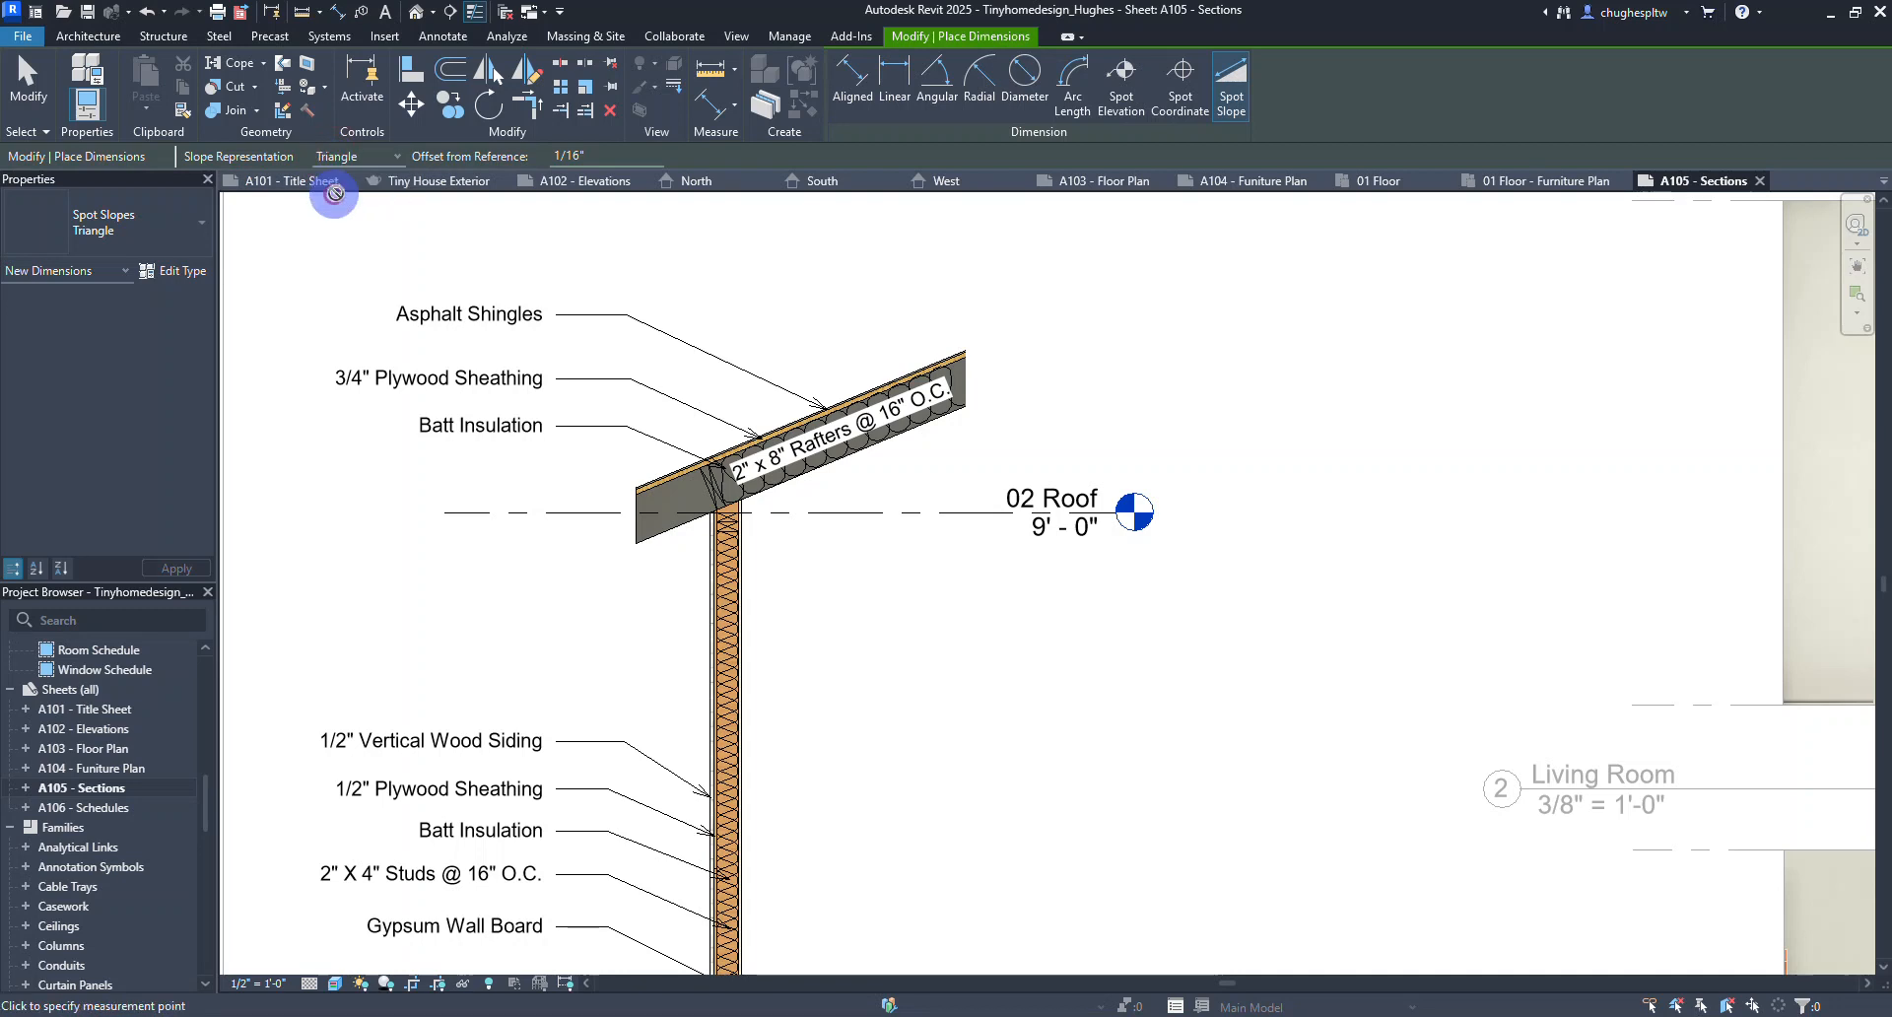
pyautogui.scroll(3, 890, 344)
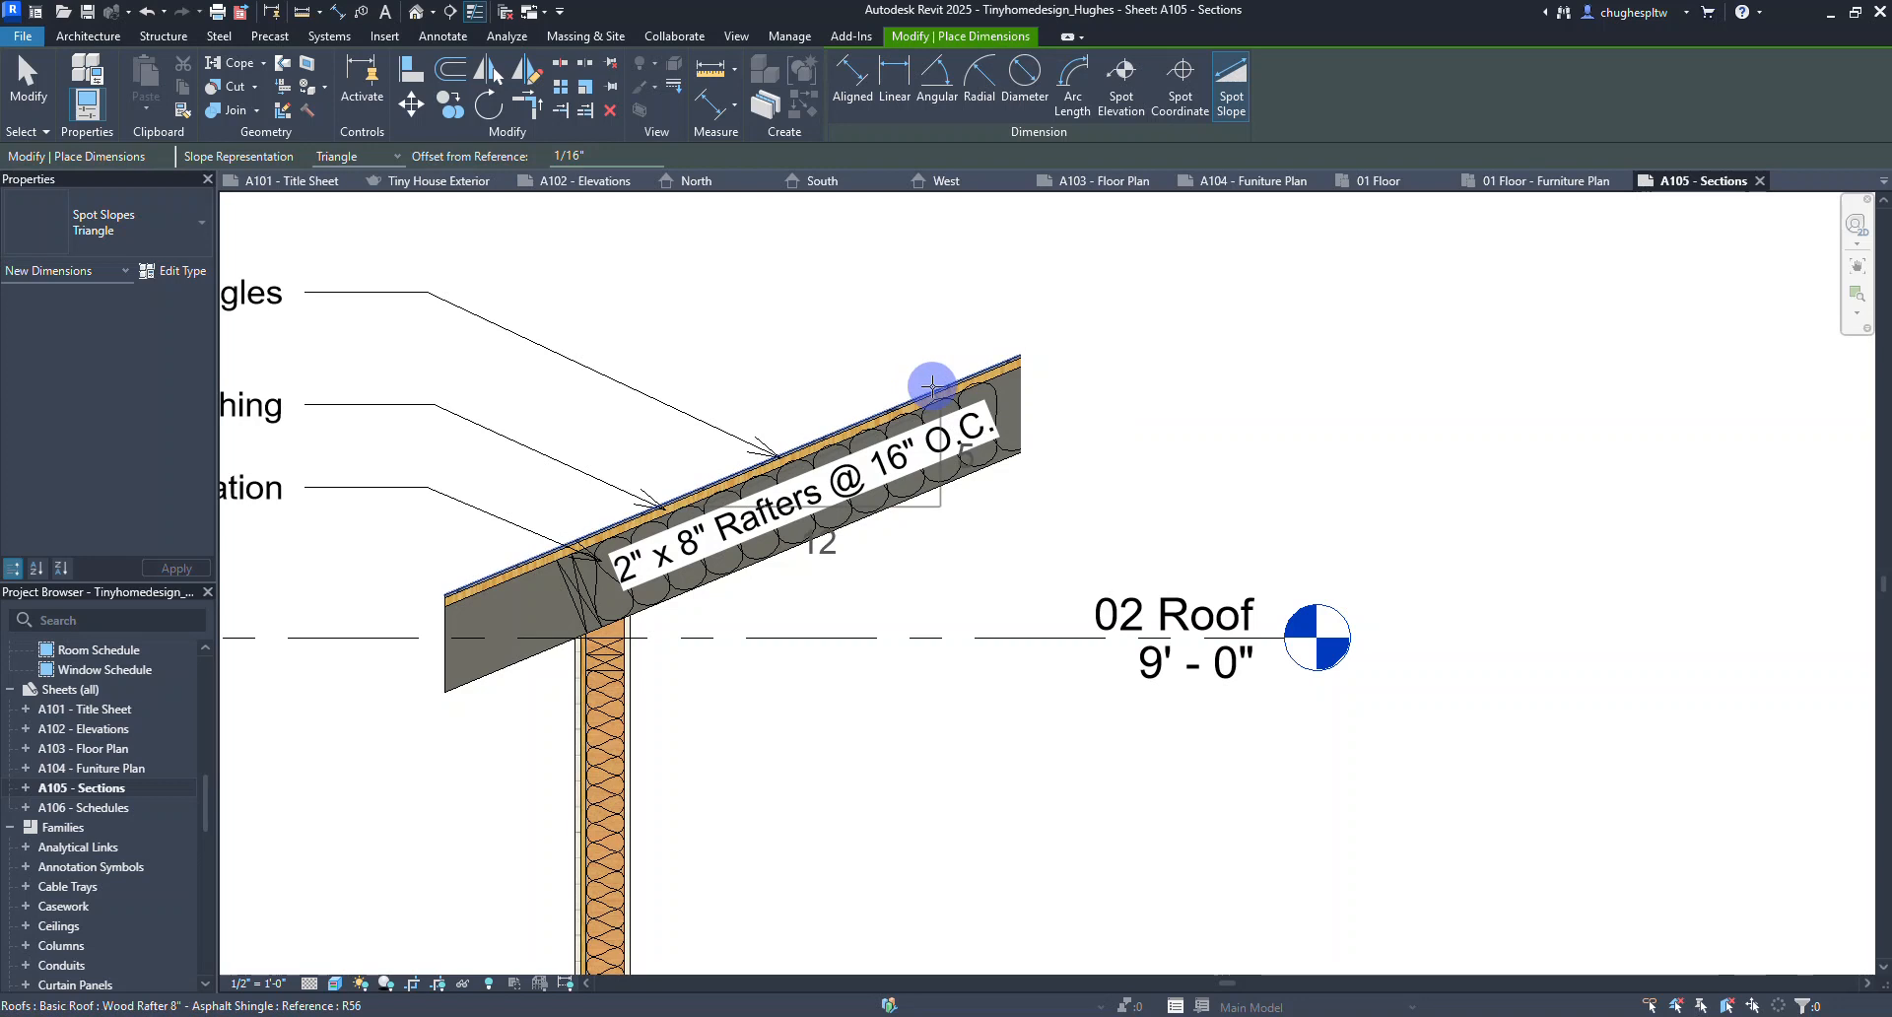
pyautogui.click(931, 383)
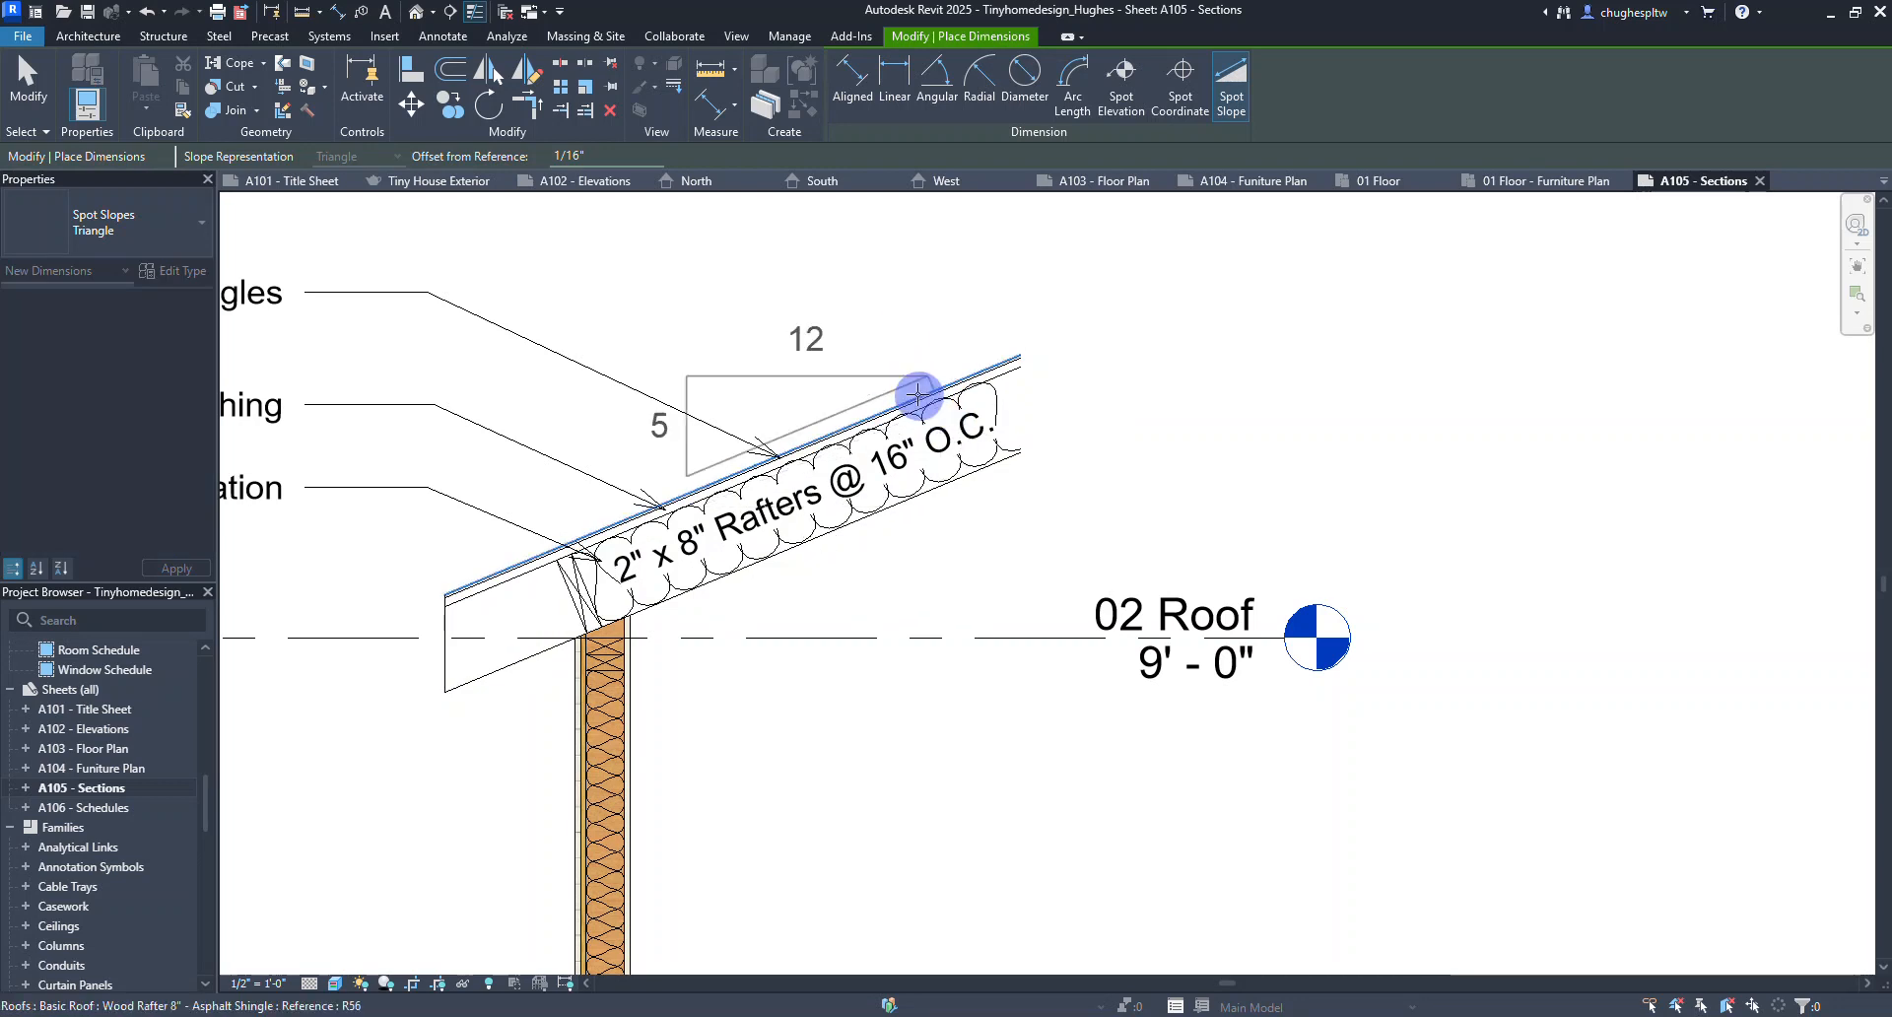
pyautogui.click(914, 394)
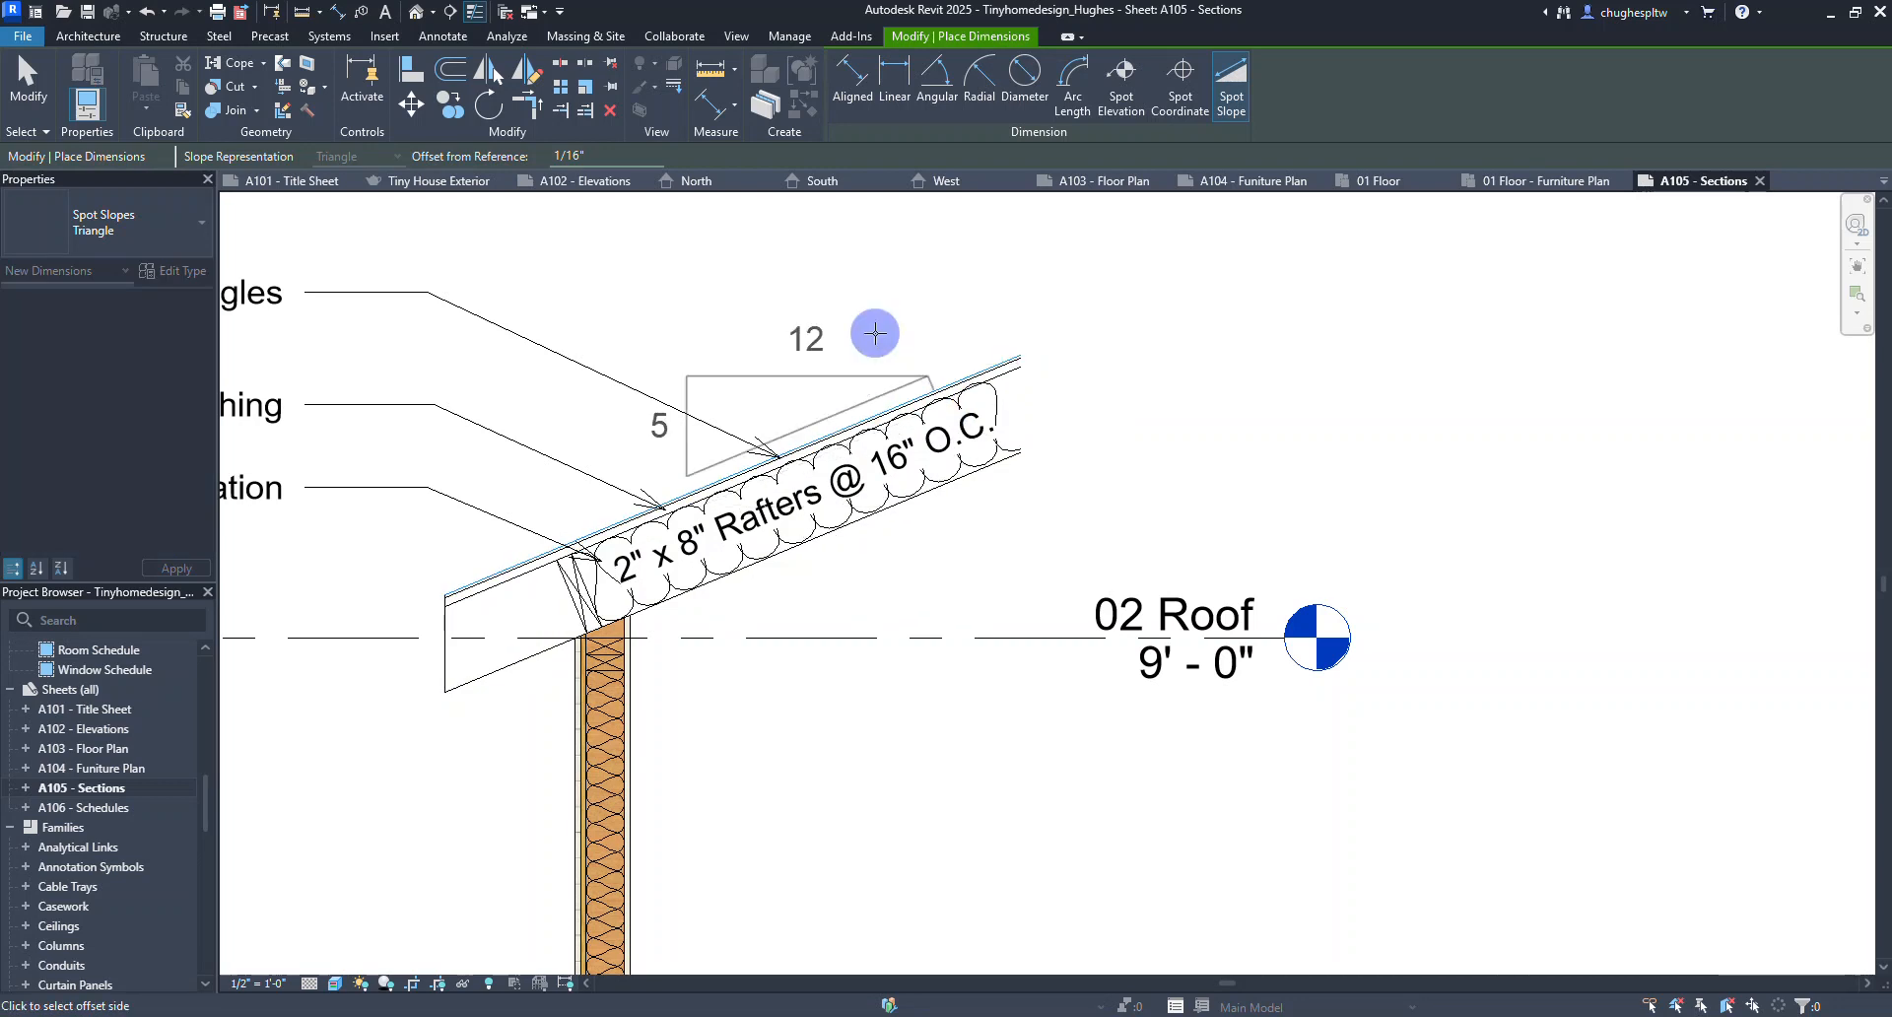
pyautogui.click(875, 333)
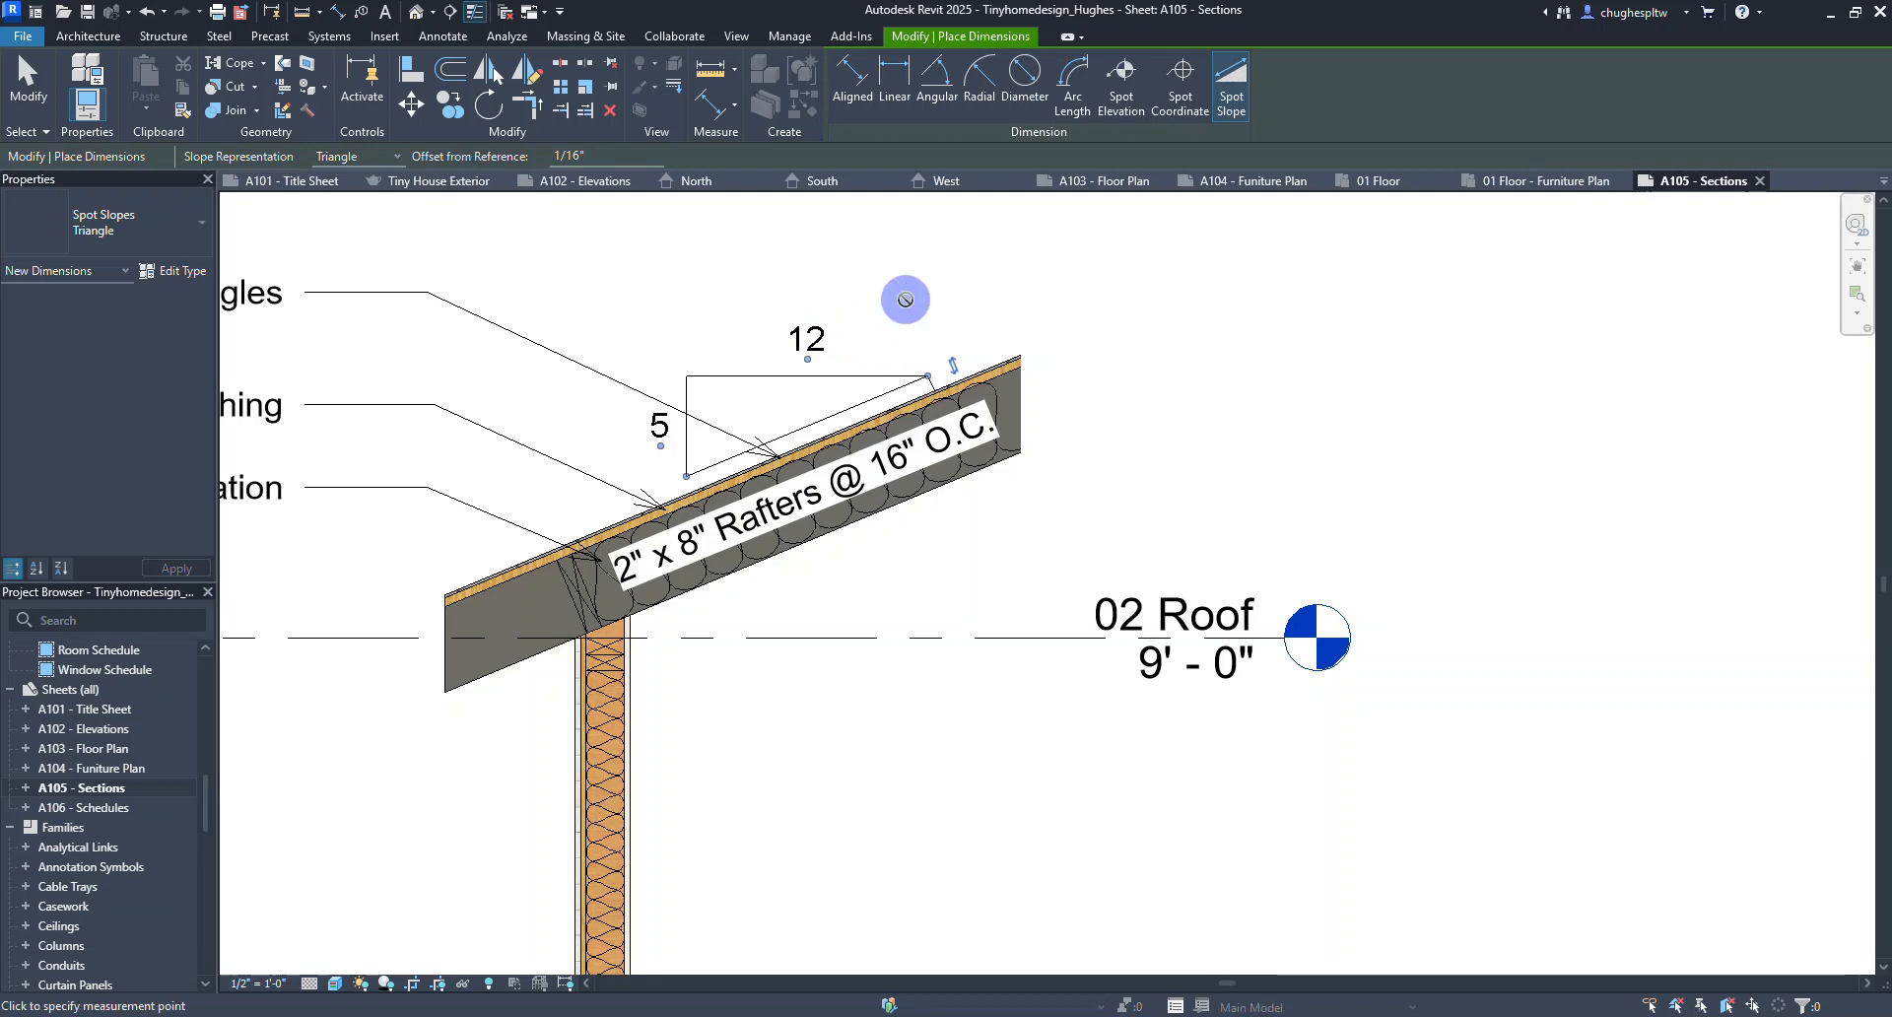
pyautogui.rightClick(916, 296)
pyautogui.rightClick(934, 300)
pyautogui.click(961, 299)
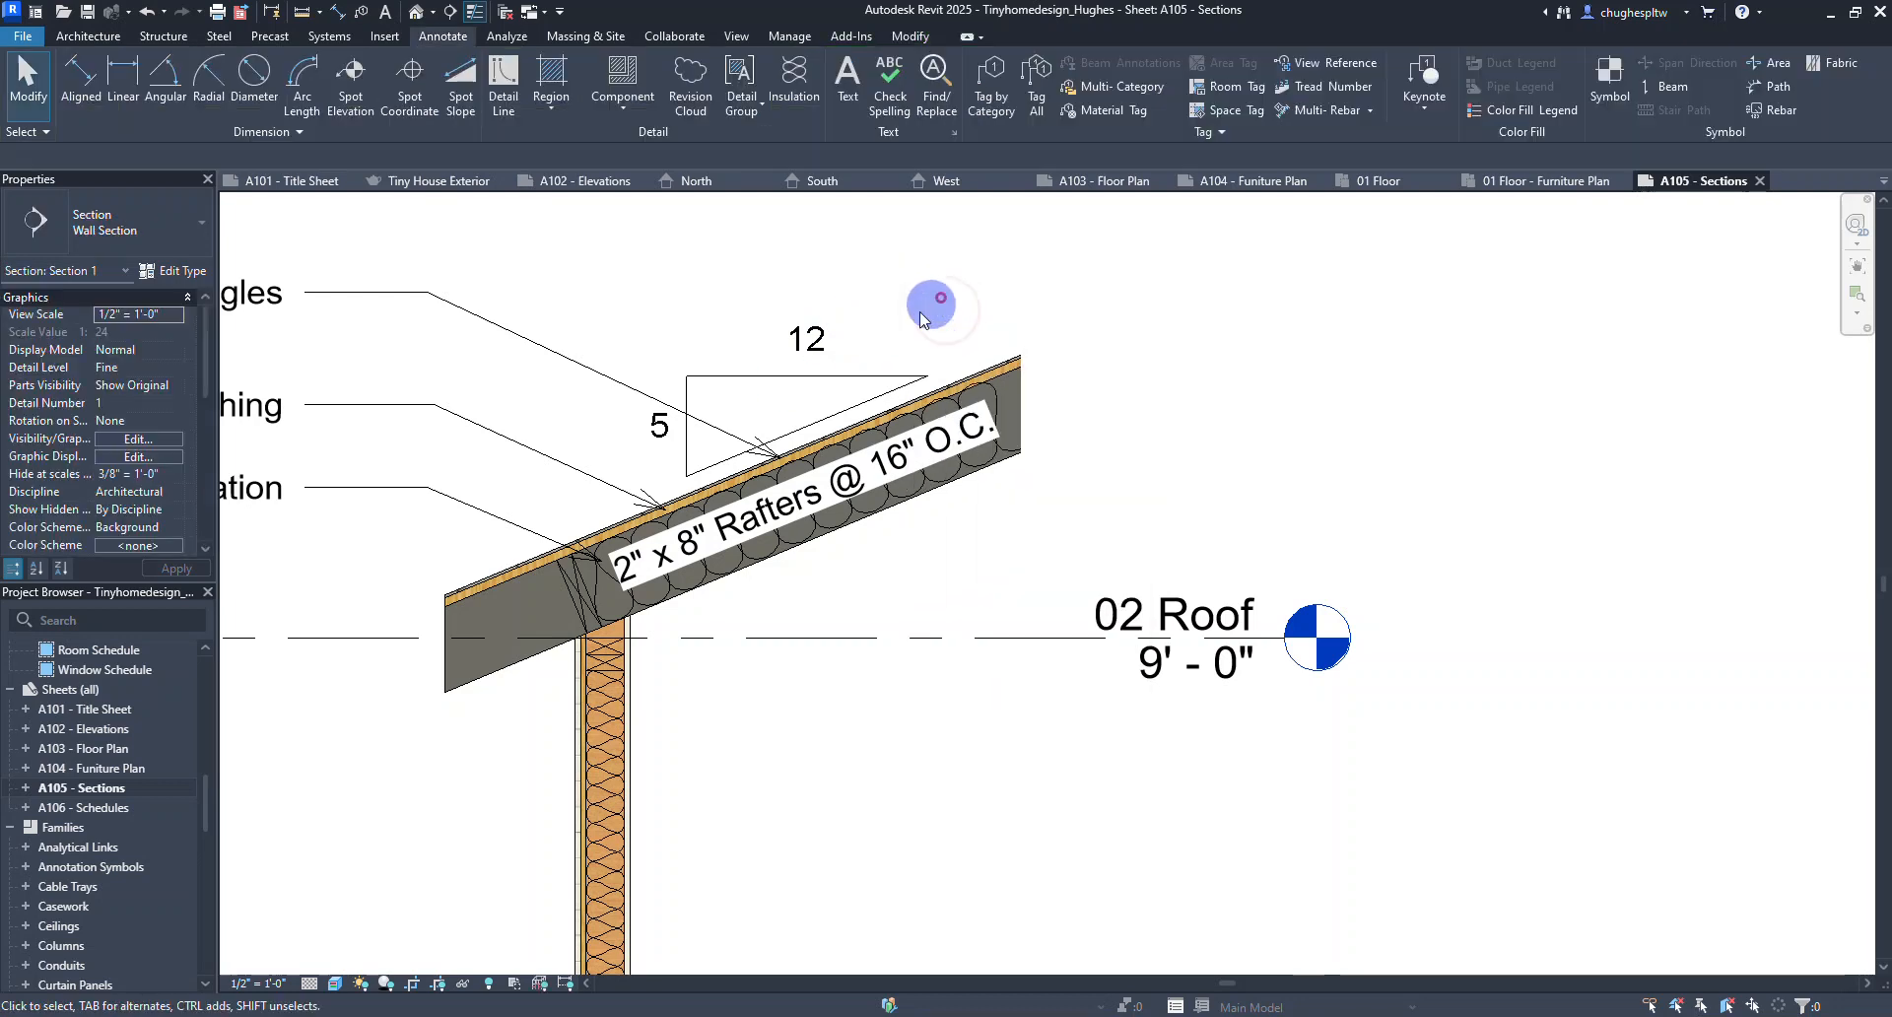
# Shorten the roof's slope triangle so that it clears the Asphalt Shingles leader.
pyautogui.click(827, 380)
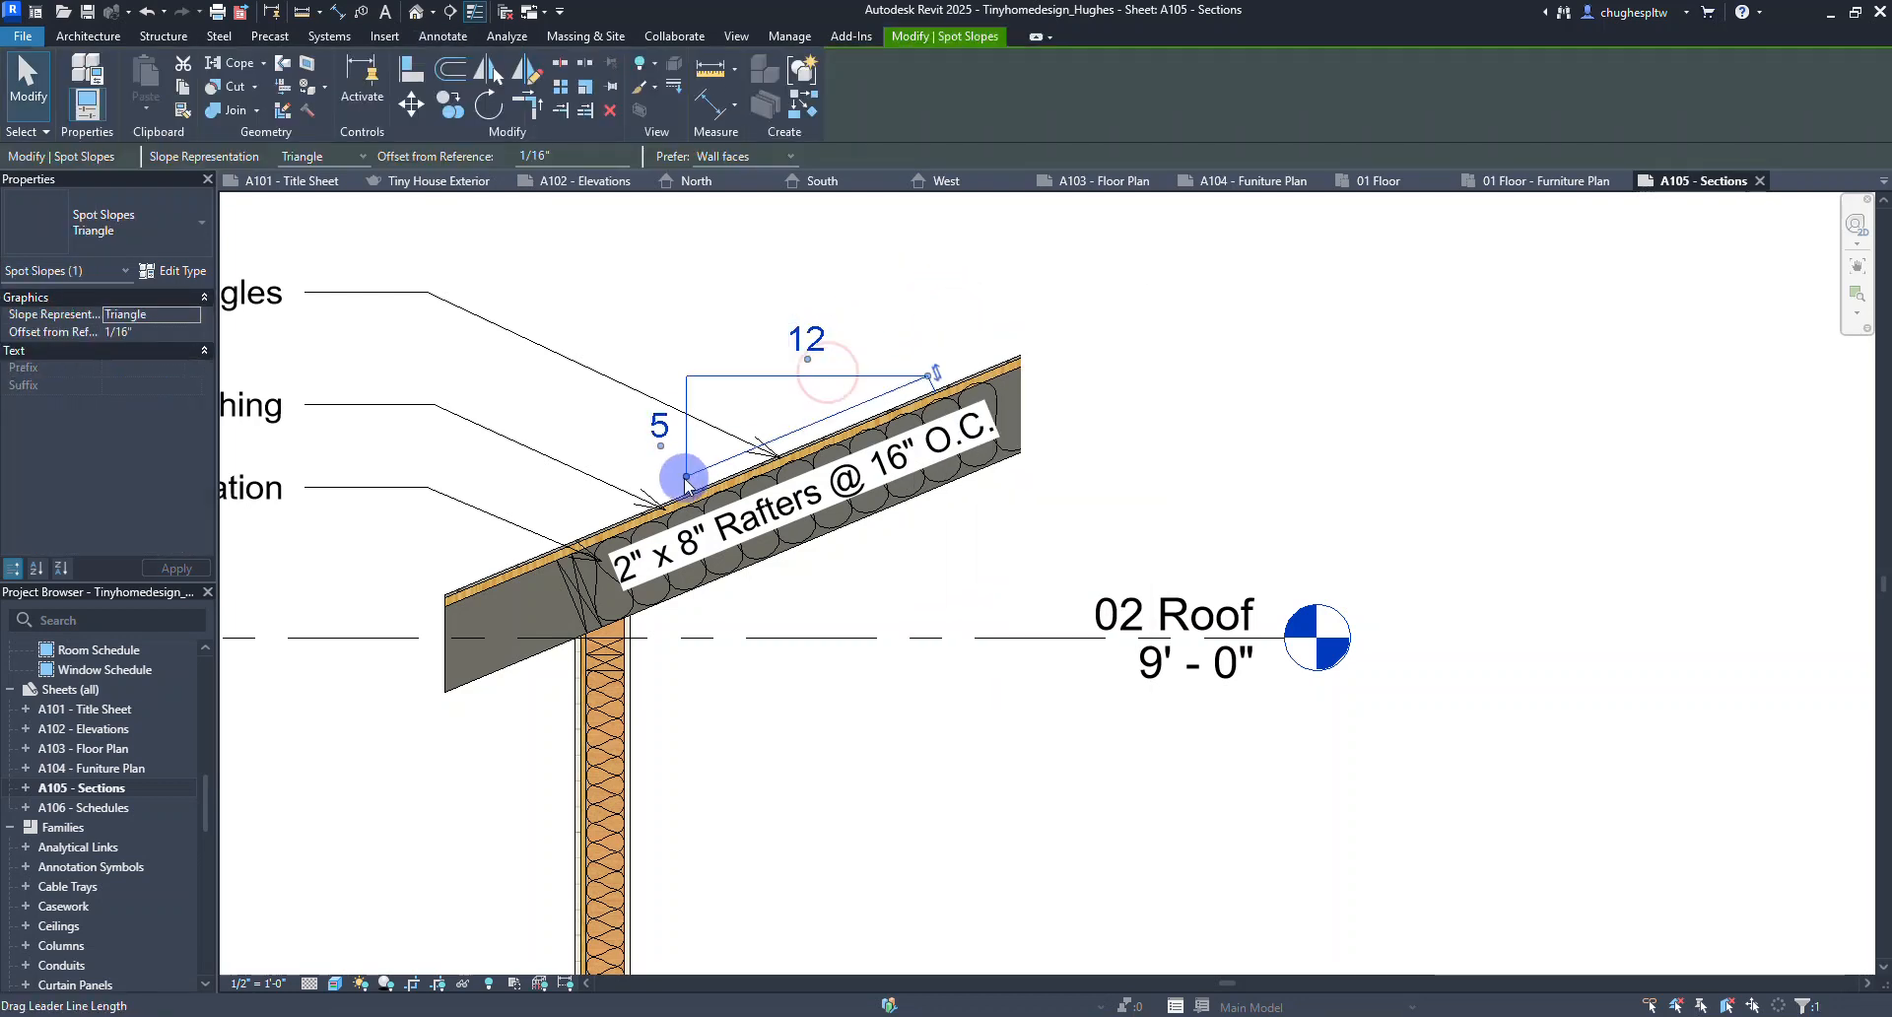
pyautogui.moveTo(686, 475); pyautogui.dragTo(880, 395)
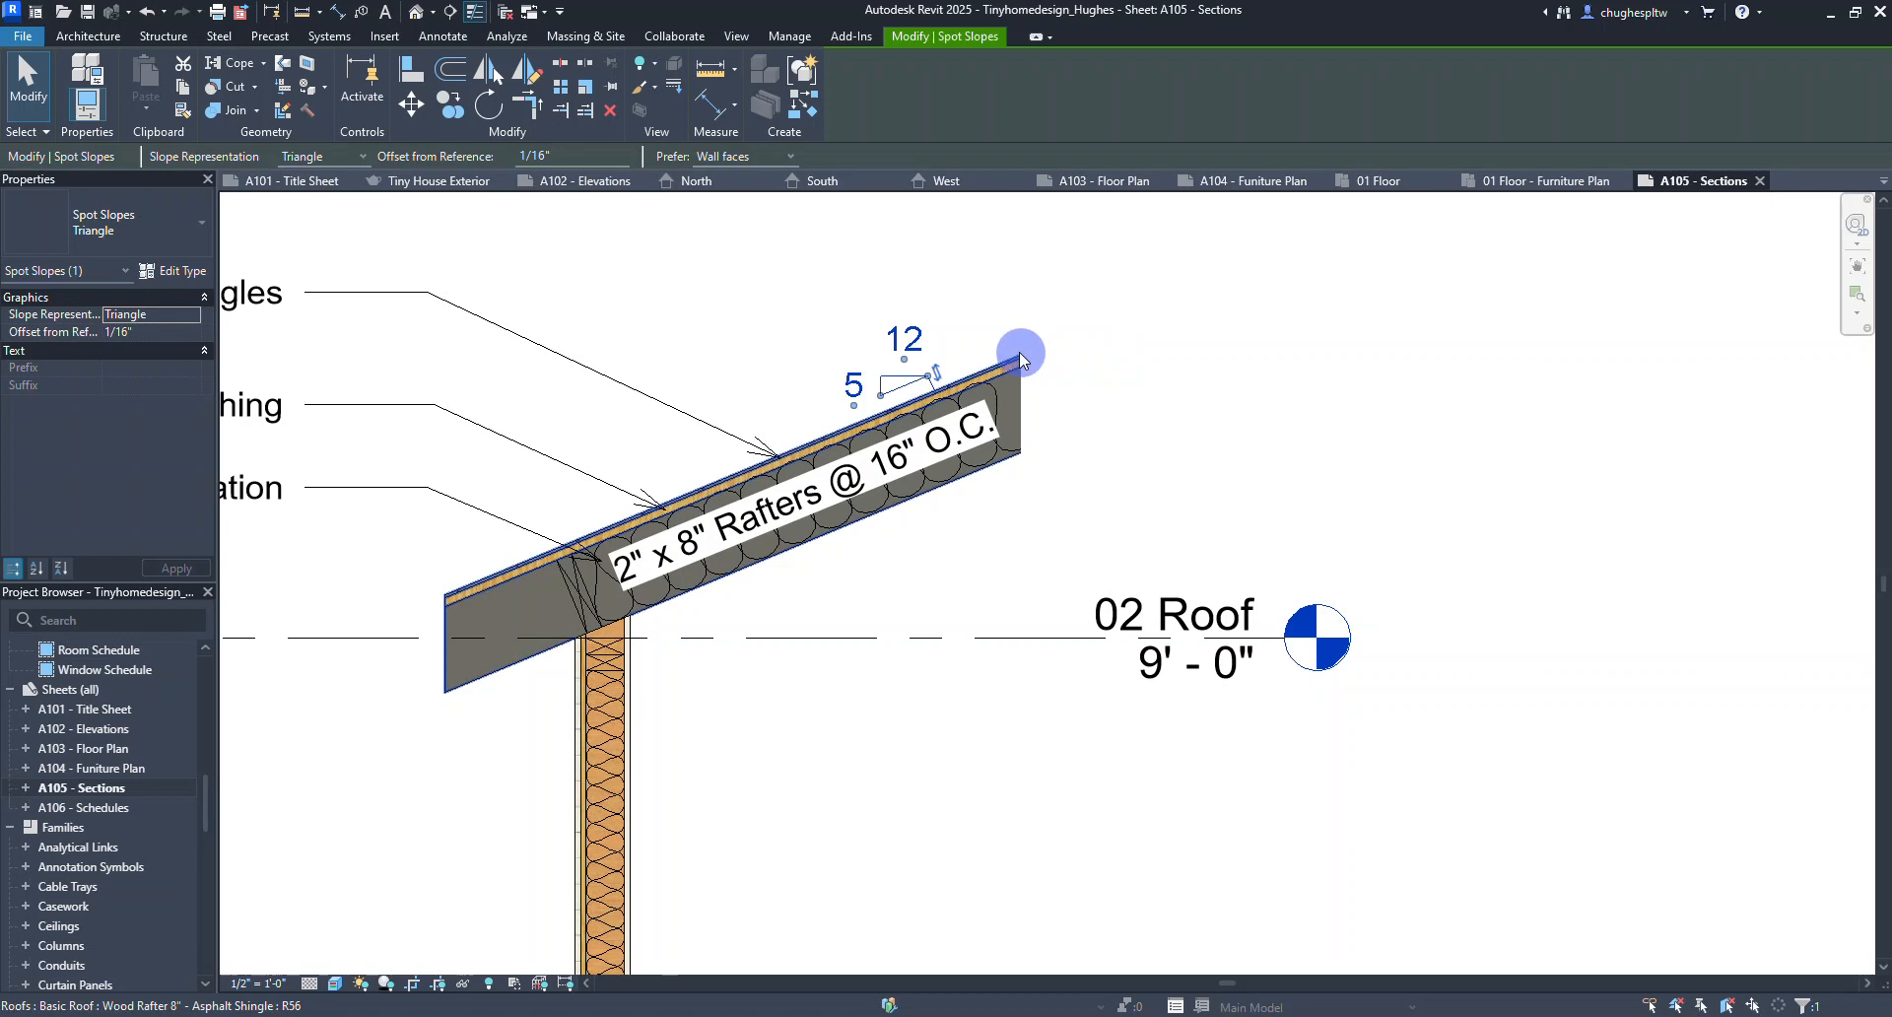
pyautogui.moveTo(880, 404); pyautogui.dragTo(844, 399)
pyautogui.click(1109, 372)
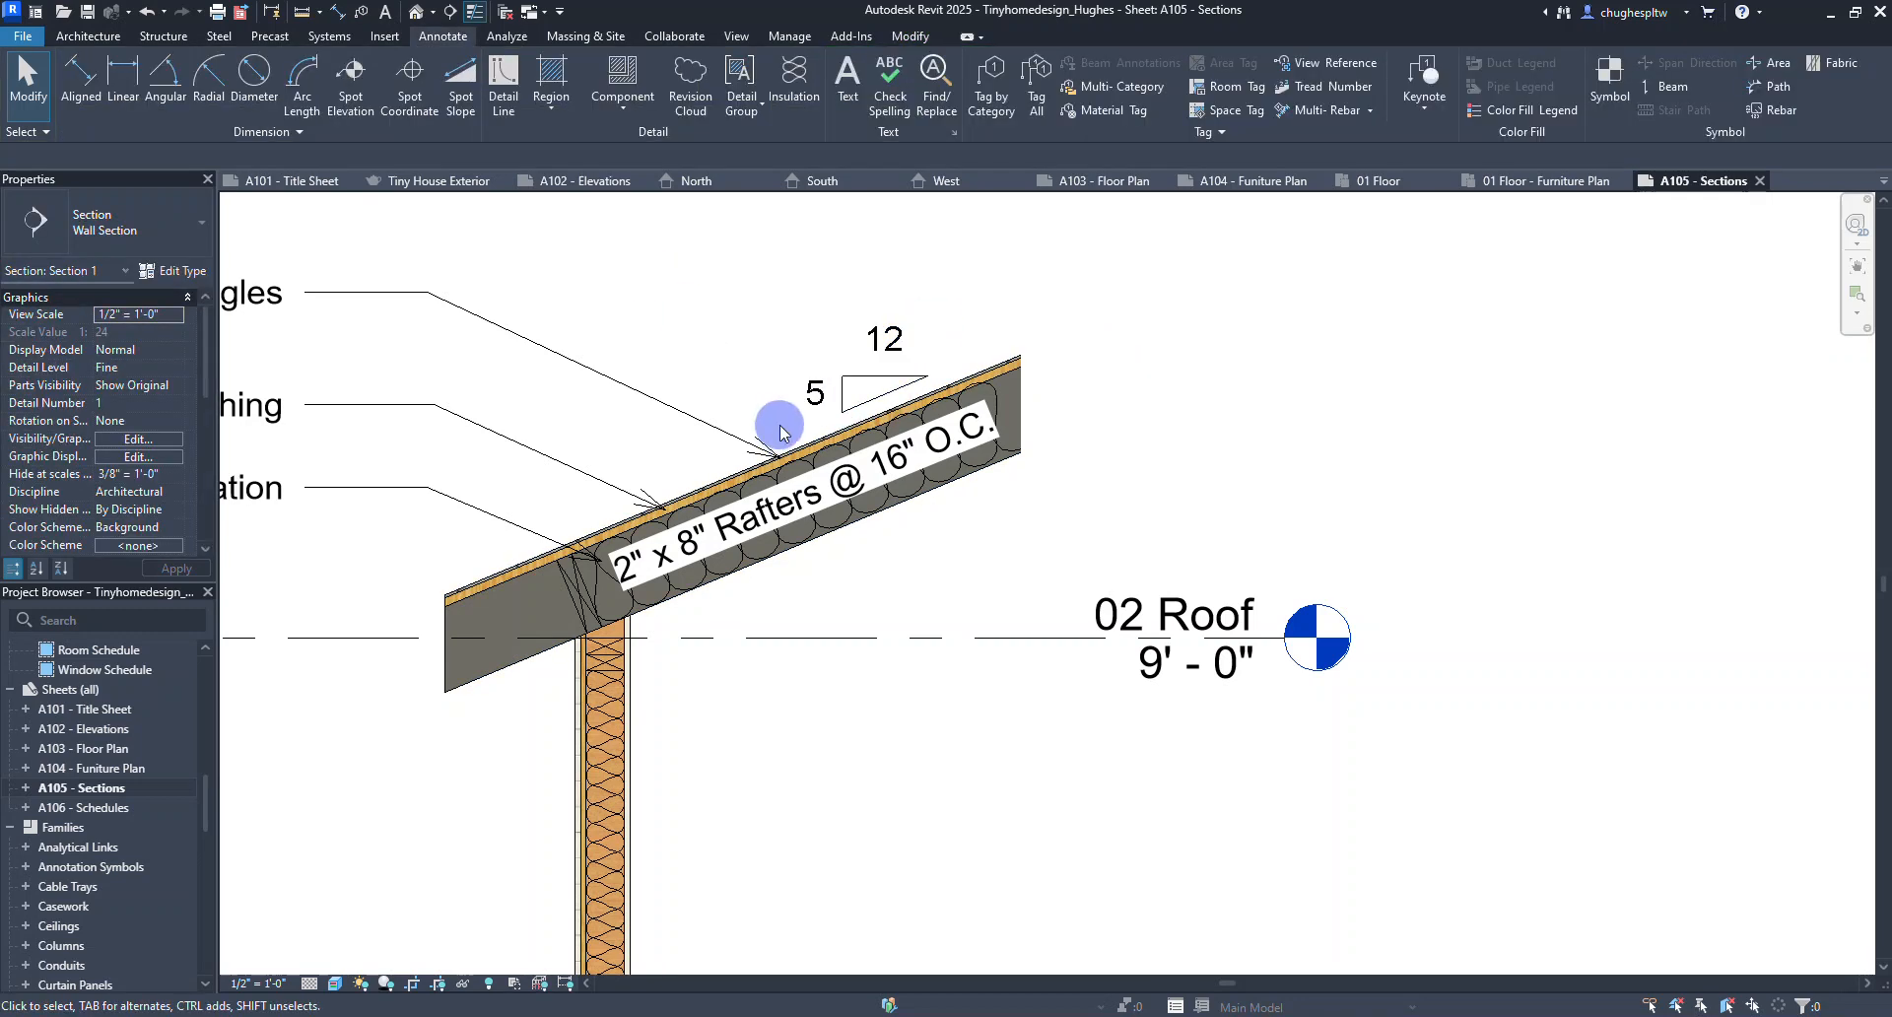
# Check the slope symbol against the whole wall section and deactivate the Section 1 viewport.
pyautogui.scroll(-5, 764, 404)
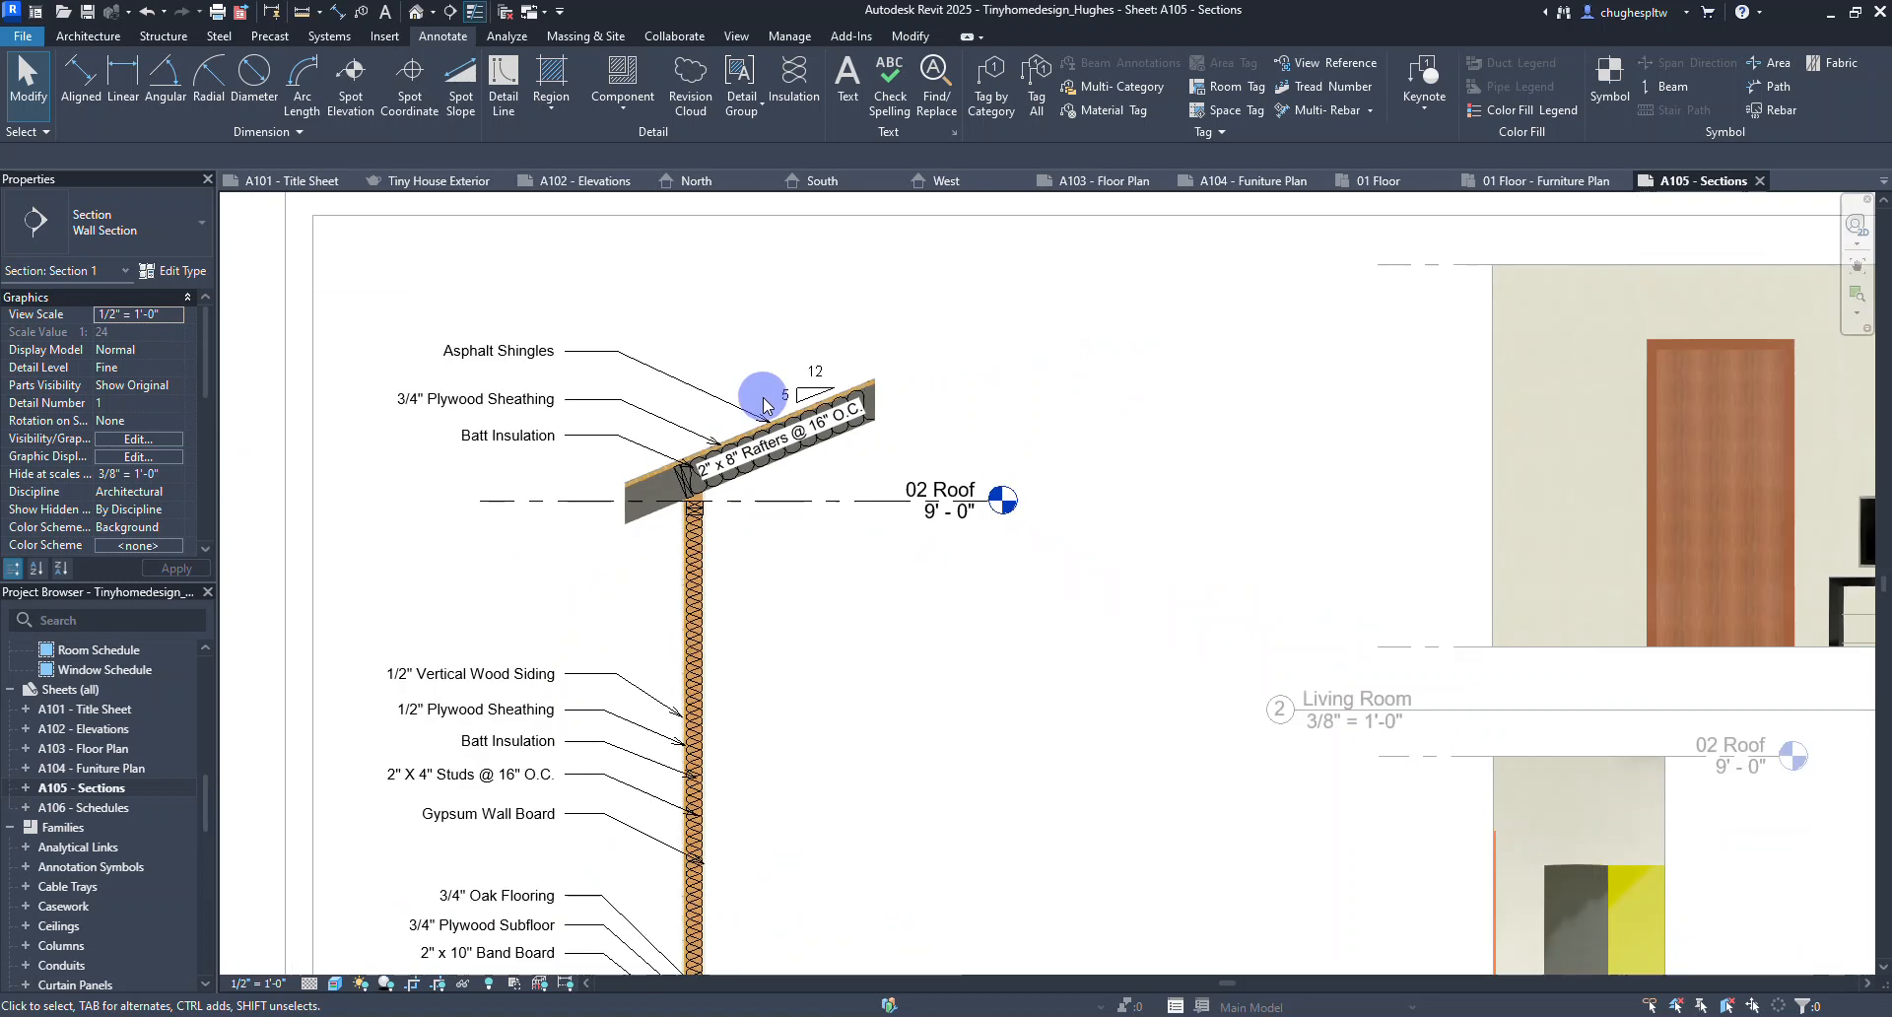
pyautogui.scroll(-3, 931, 527)
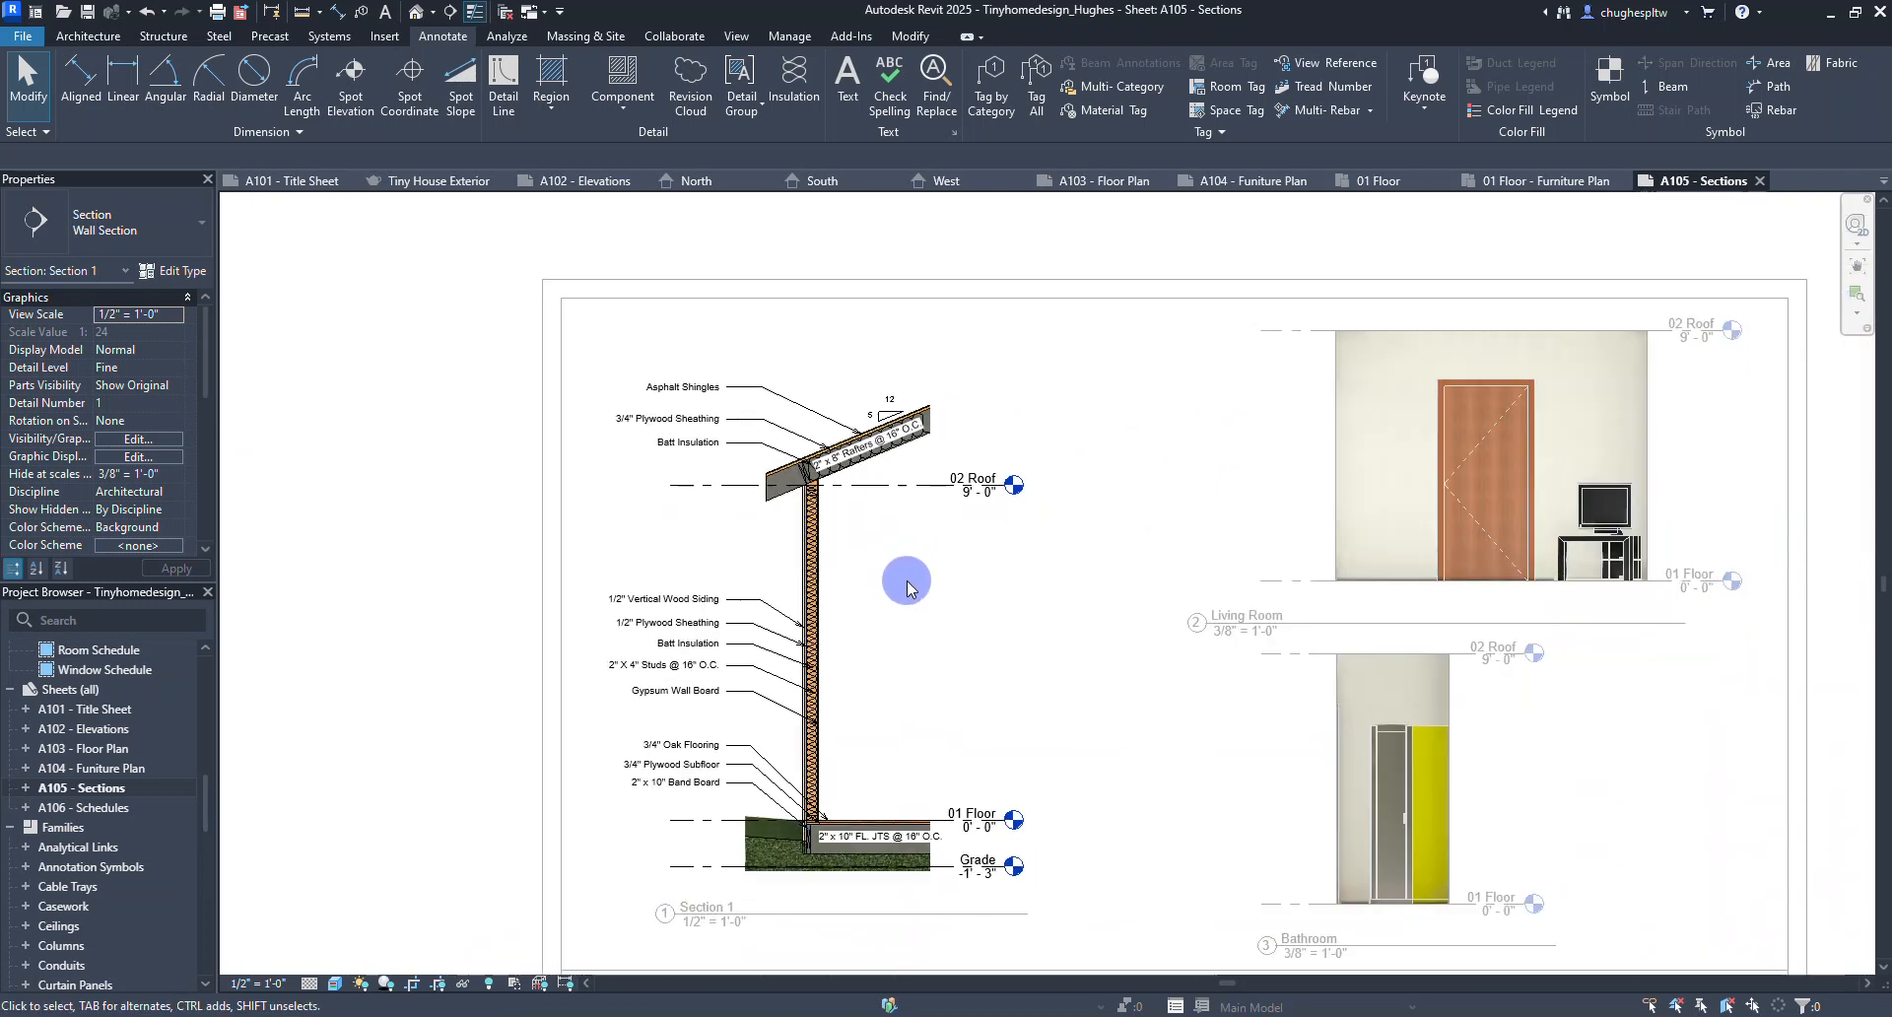
pyautogui.scroll(5, 891, 346)
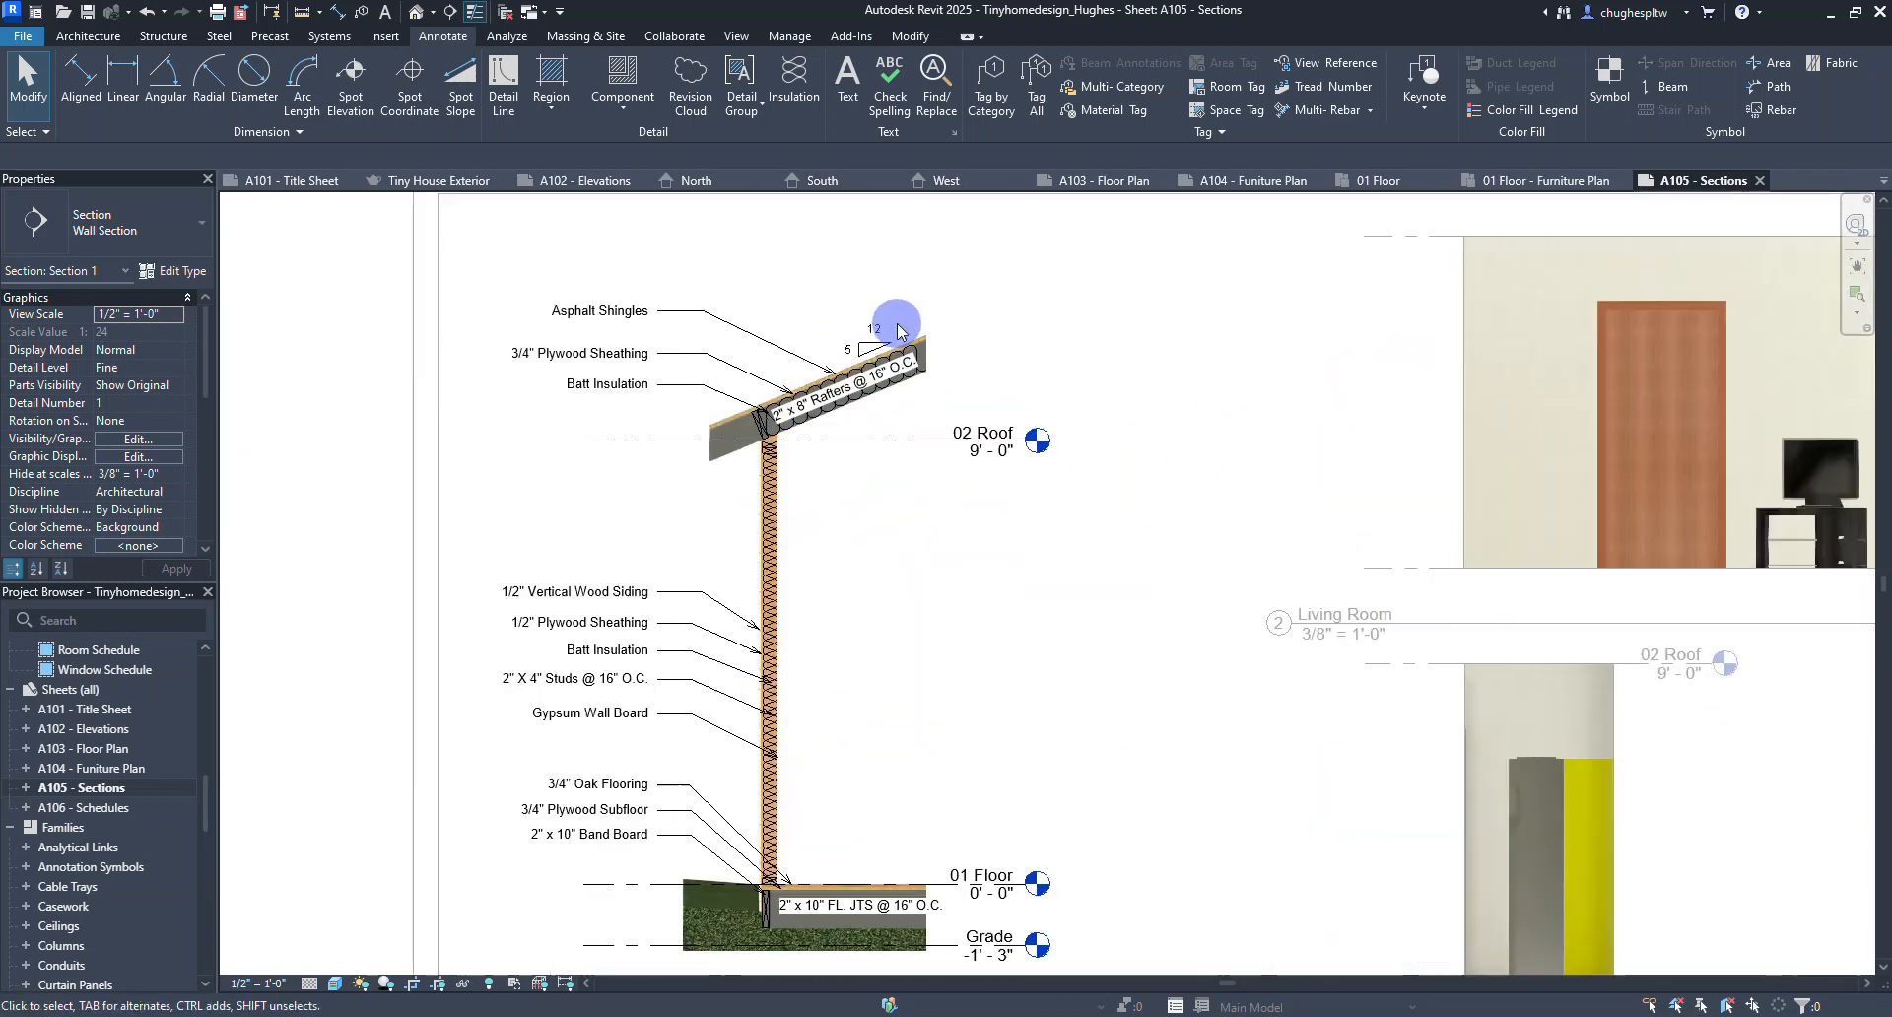
pyautogui.click(843, 458)
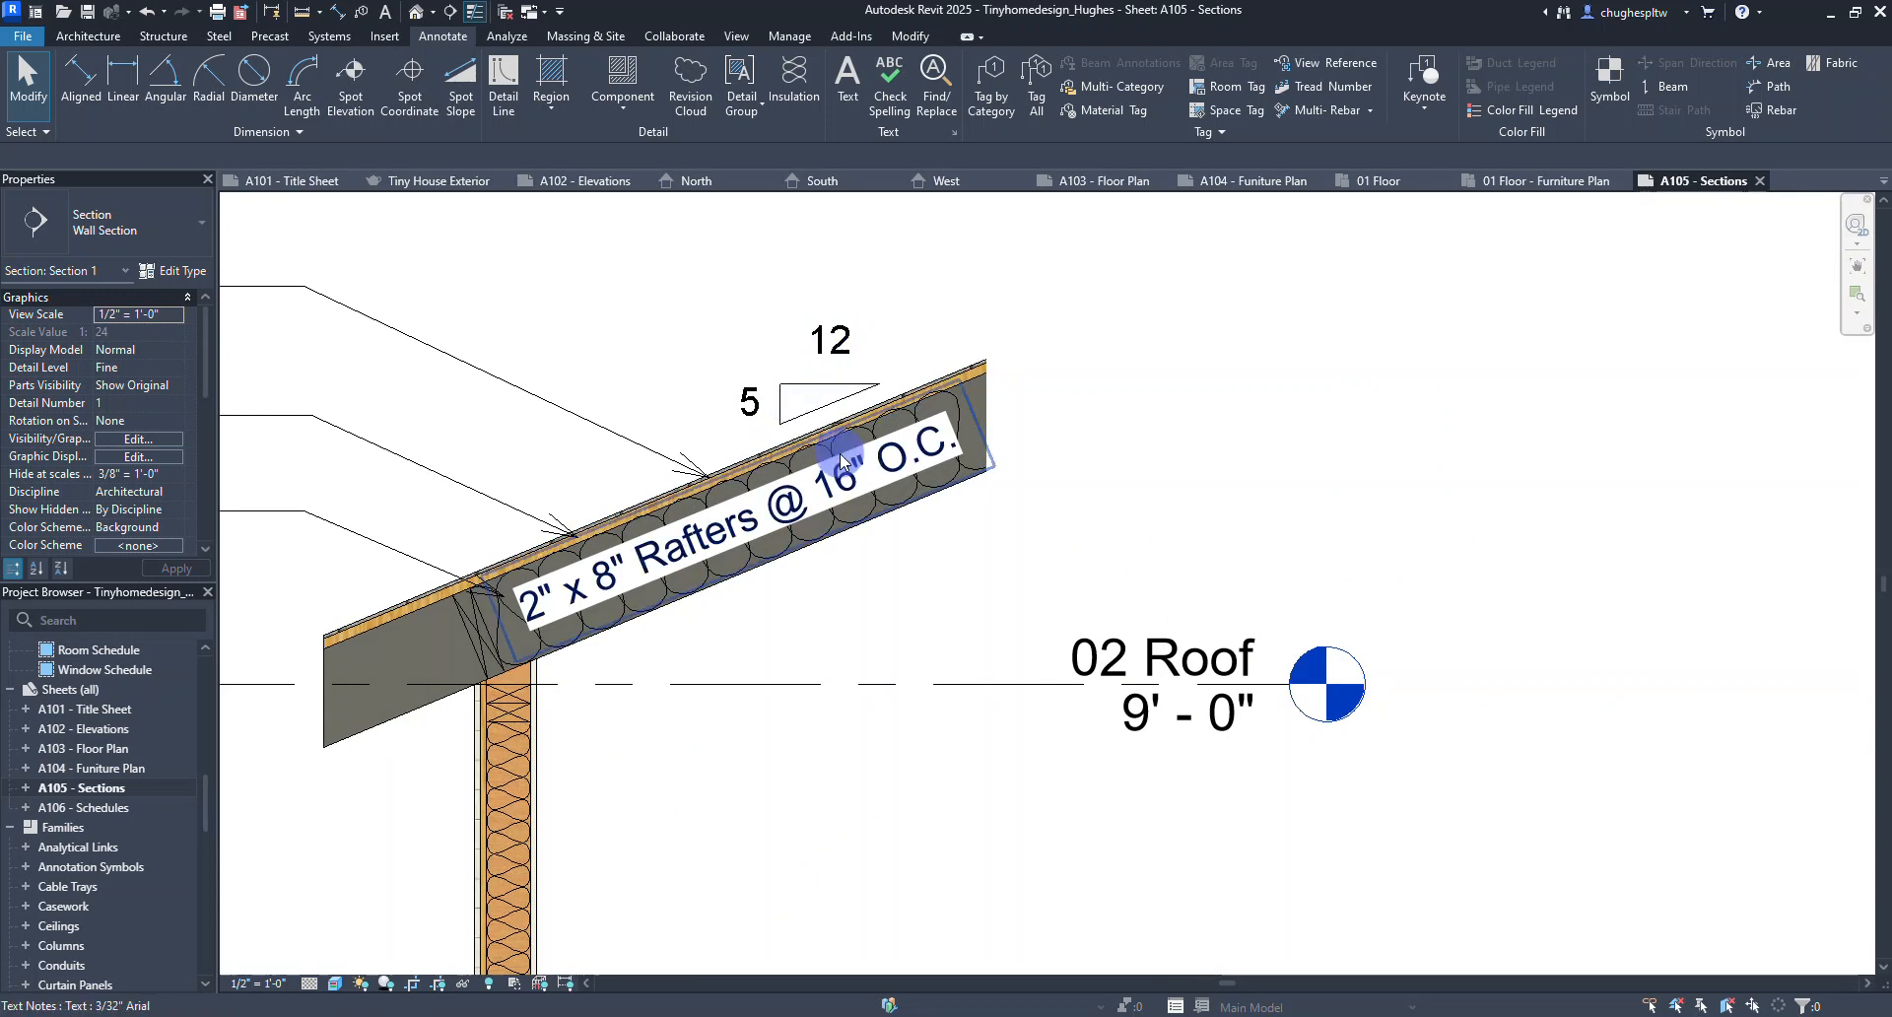
pyautogui.scroll(-5, 842, 458)
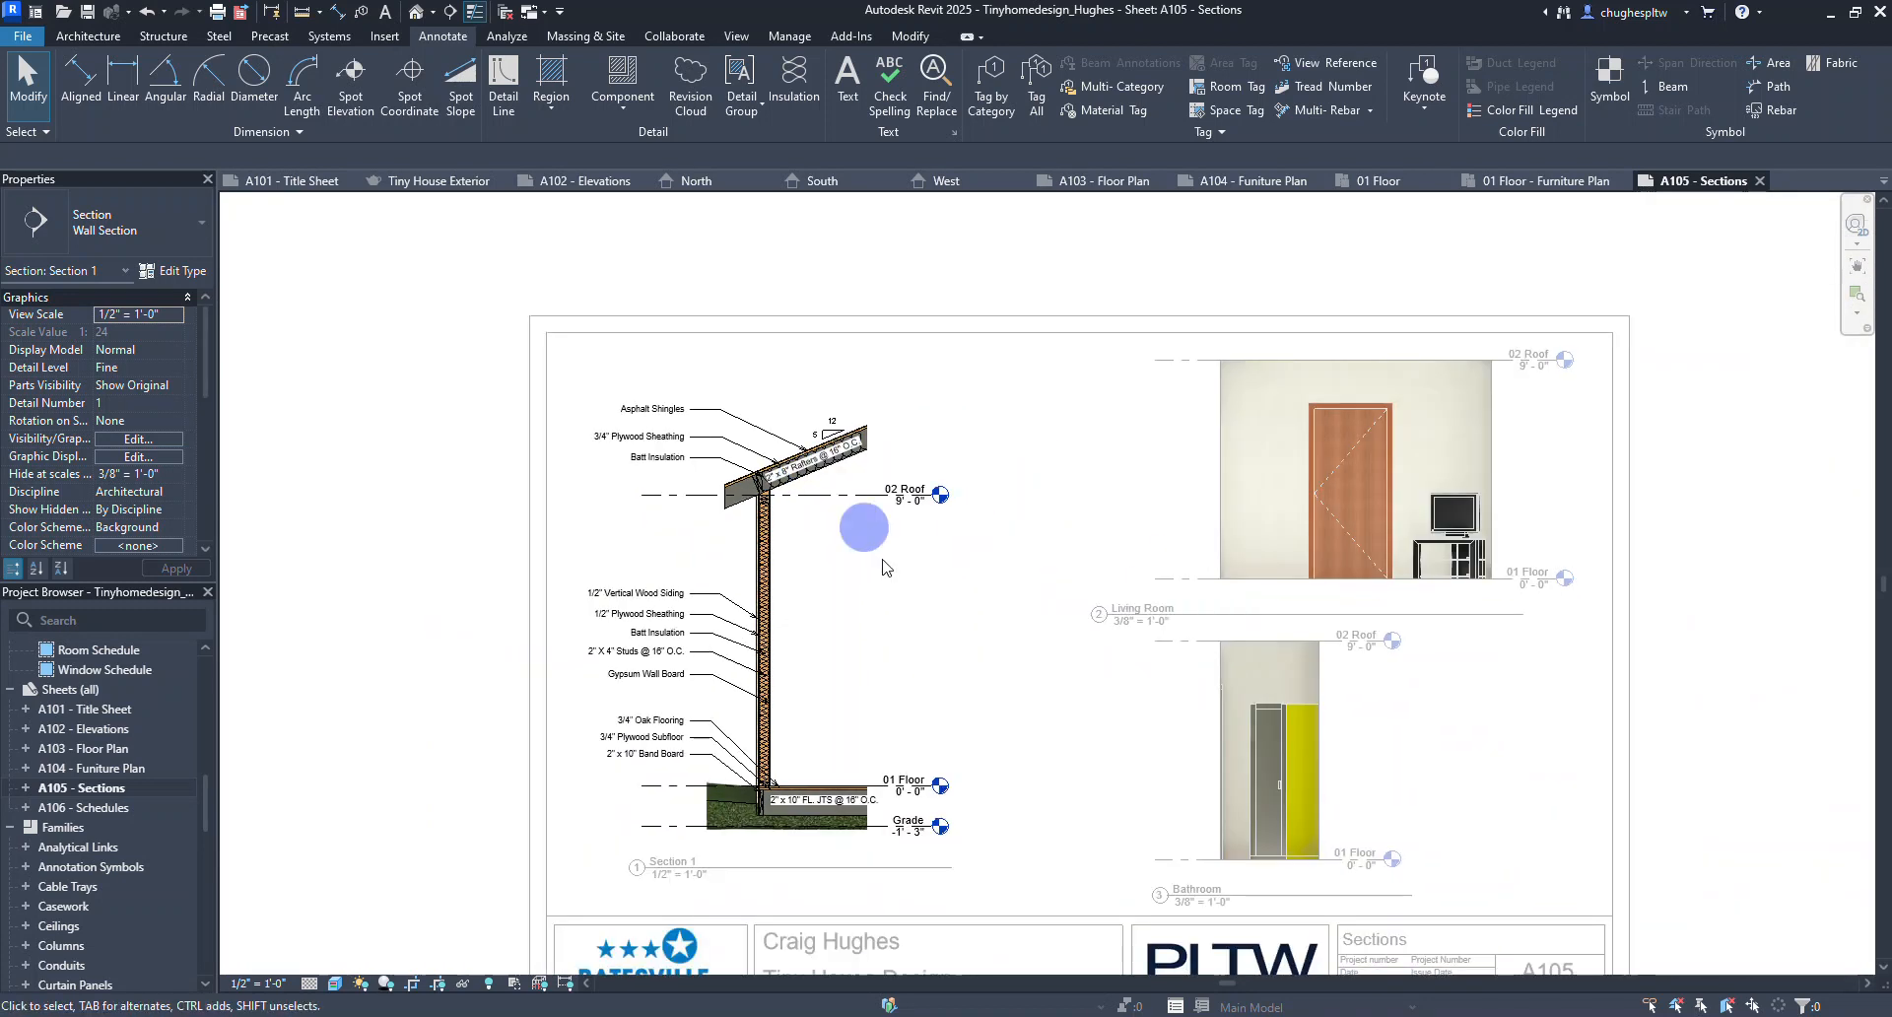
pyautogui.doubleClick(495, 435)
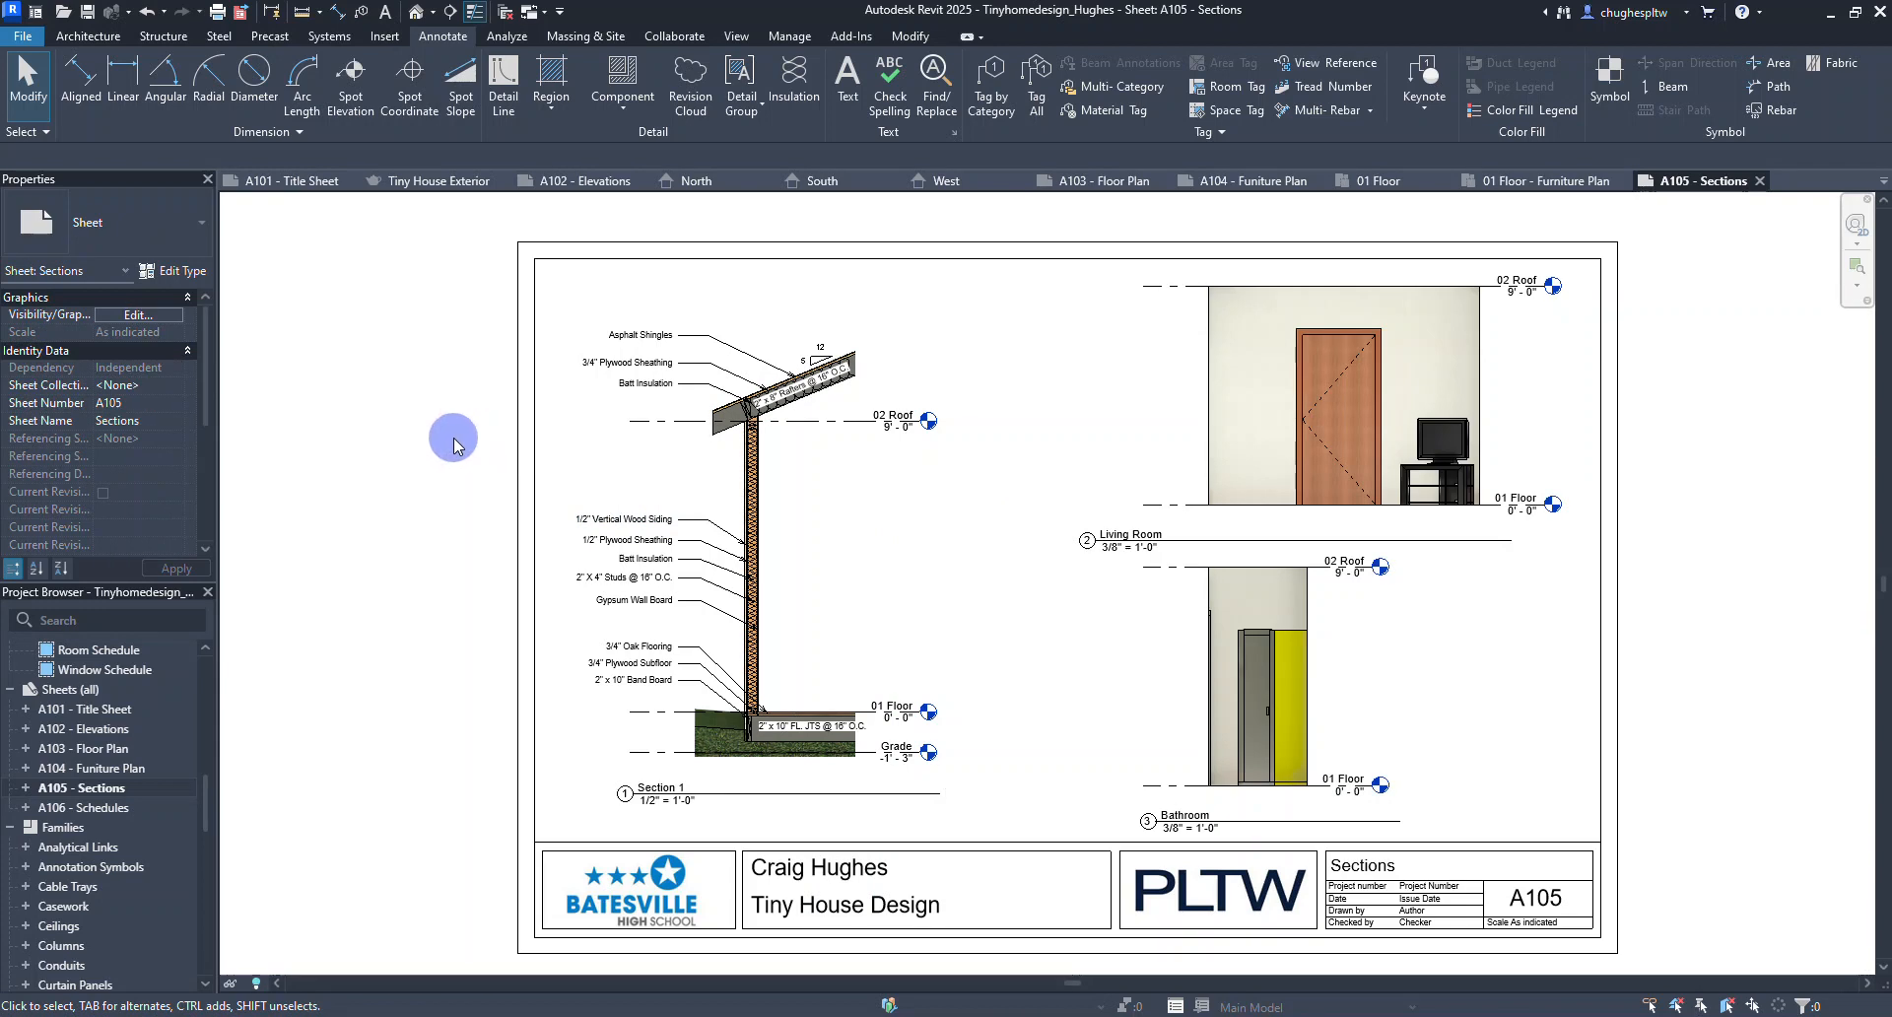
# Open the A106 - Schedules sheet and activate its floor plan viewport near the bathroom door tag.
pyautogui.doubleClick(94, 807)
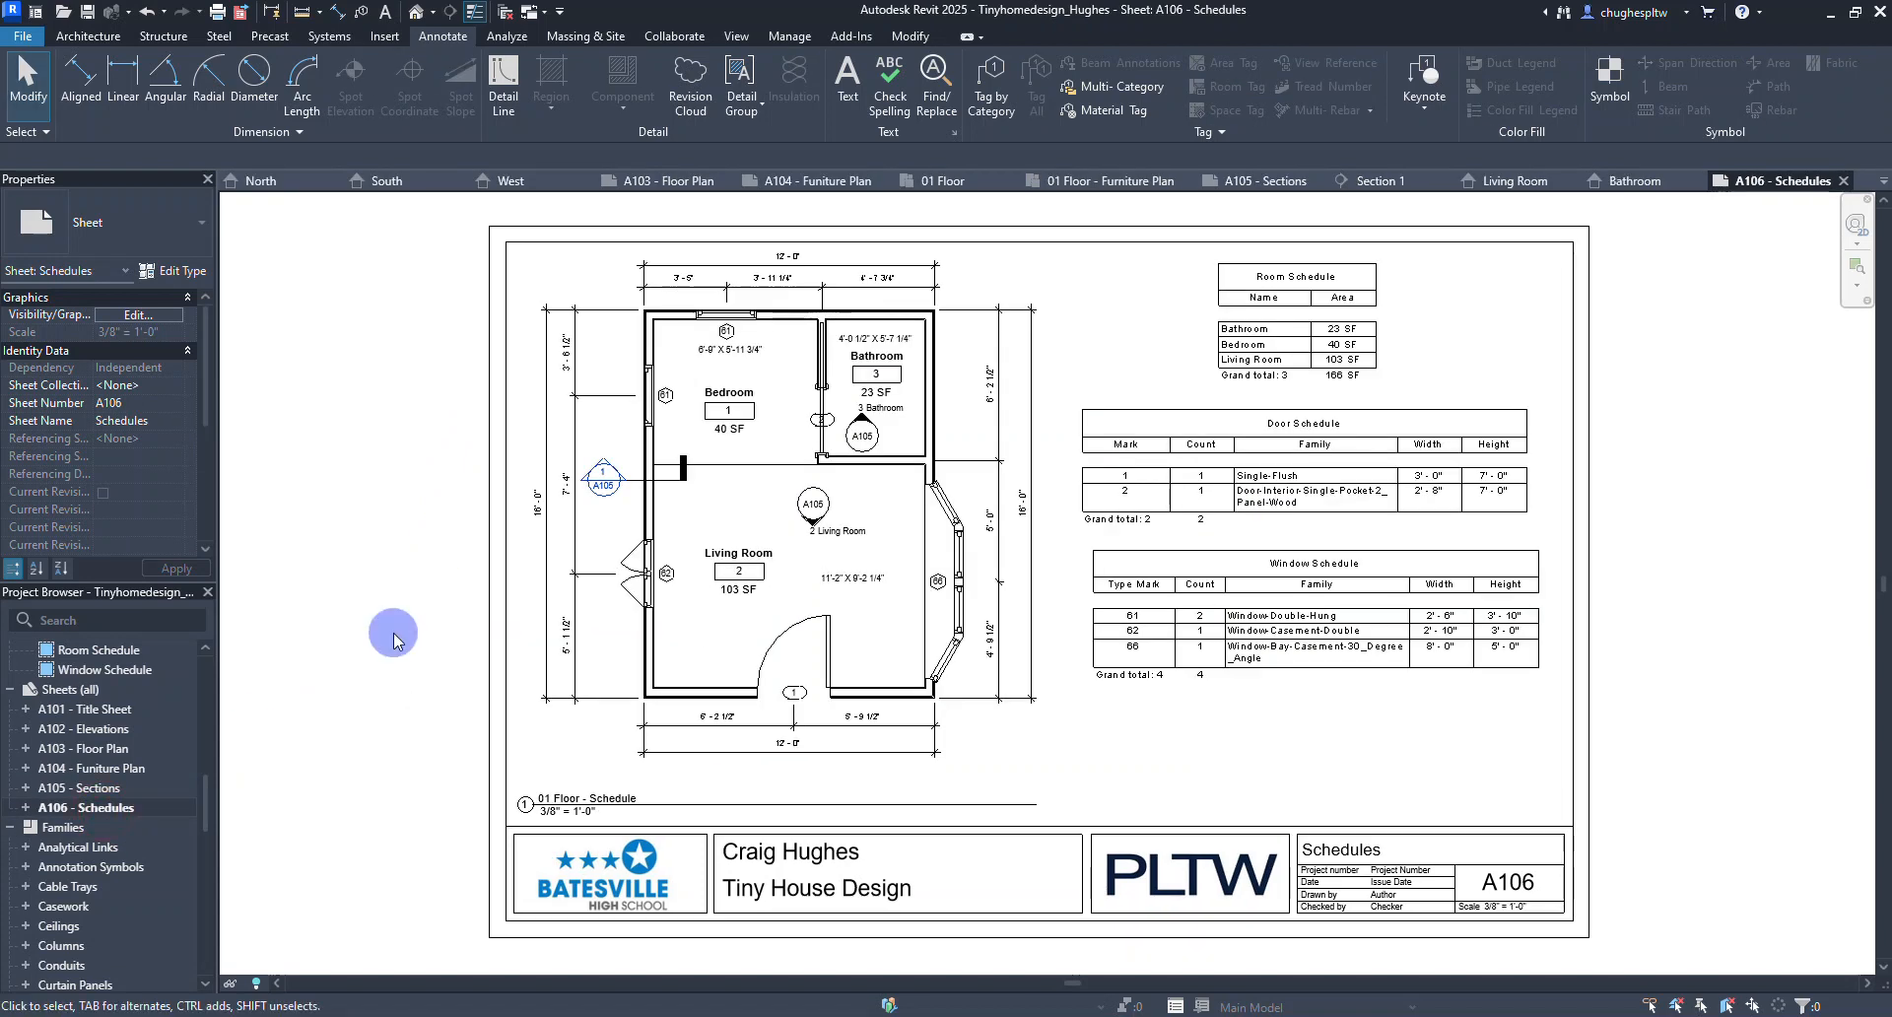
pyautogui.scroll(2, 863, 423)
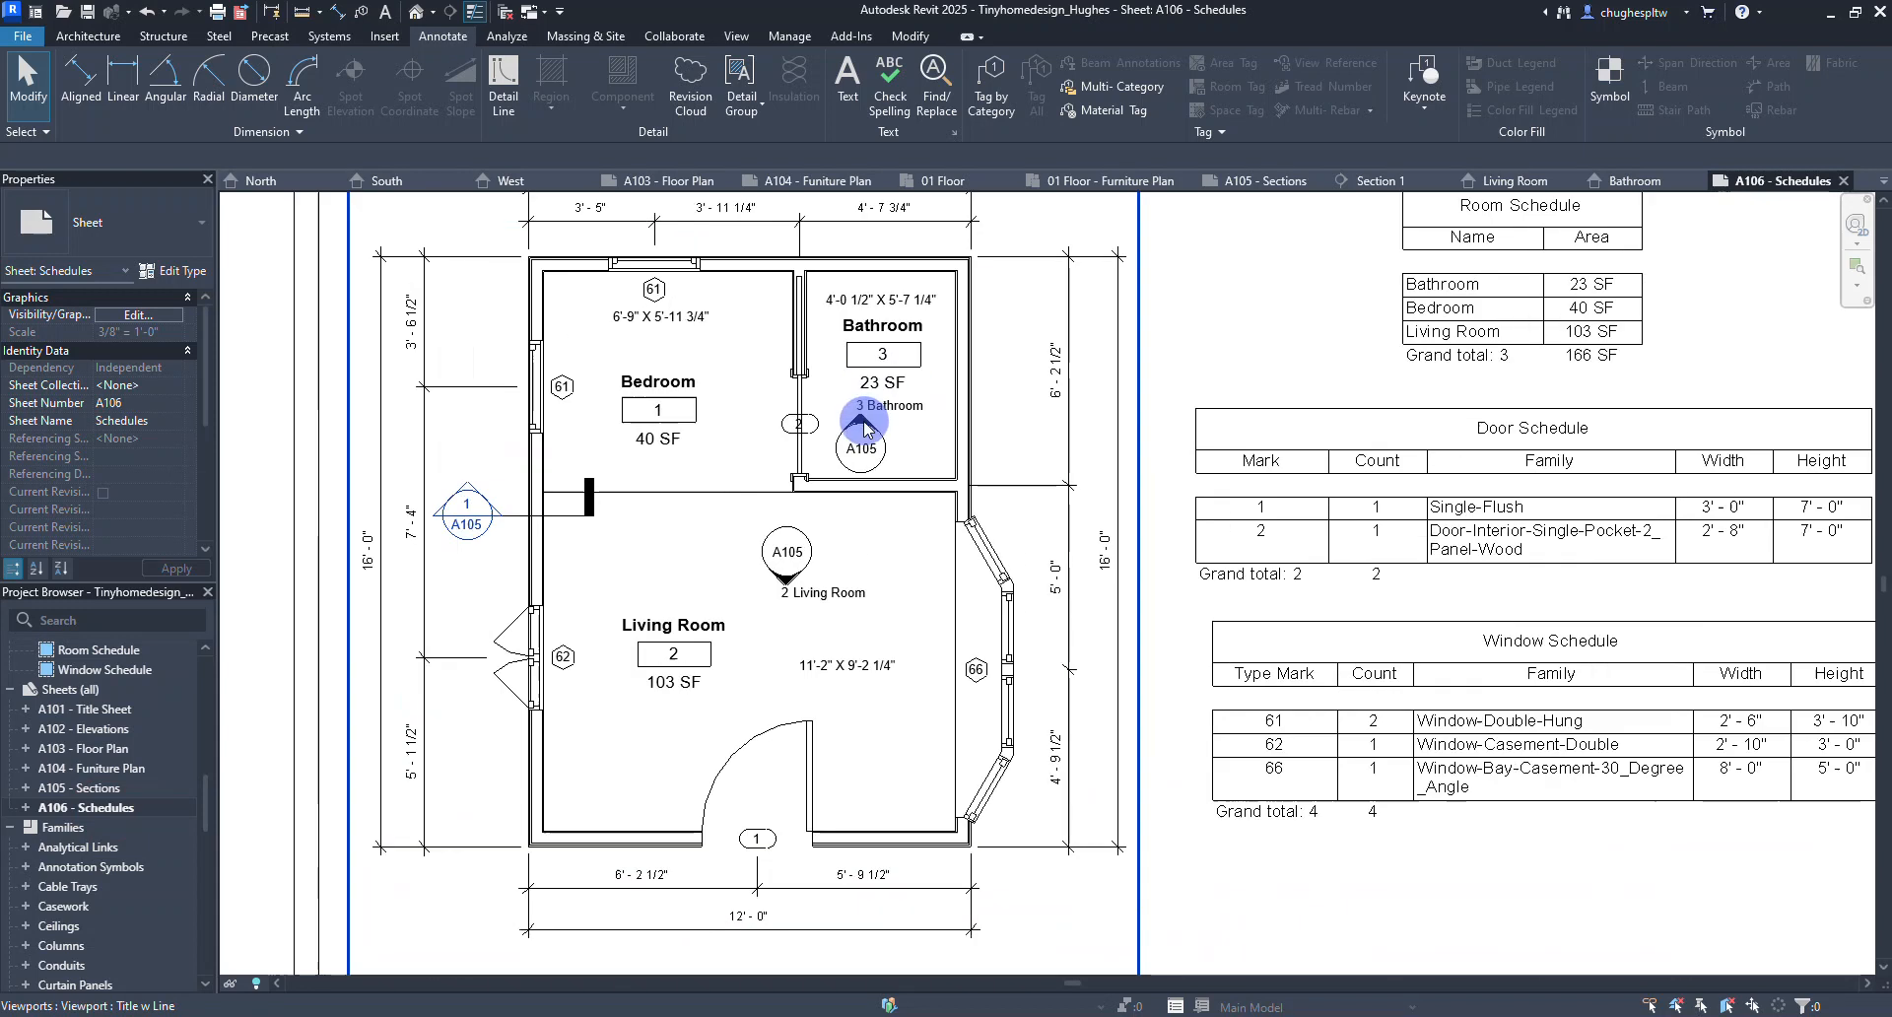
pyautogui.scroll(3, 863, 426)
pyautogui.doubleClick(774, 414)
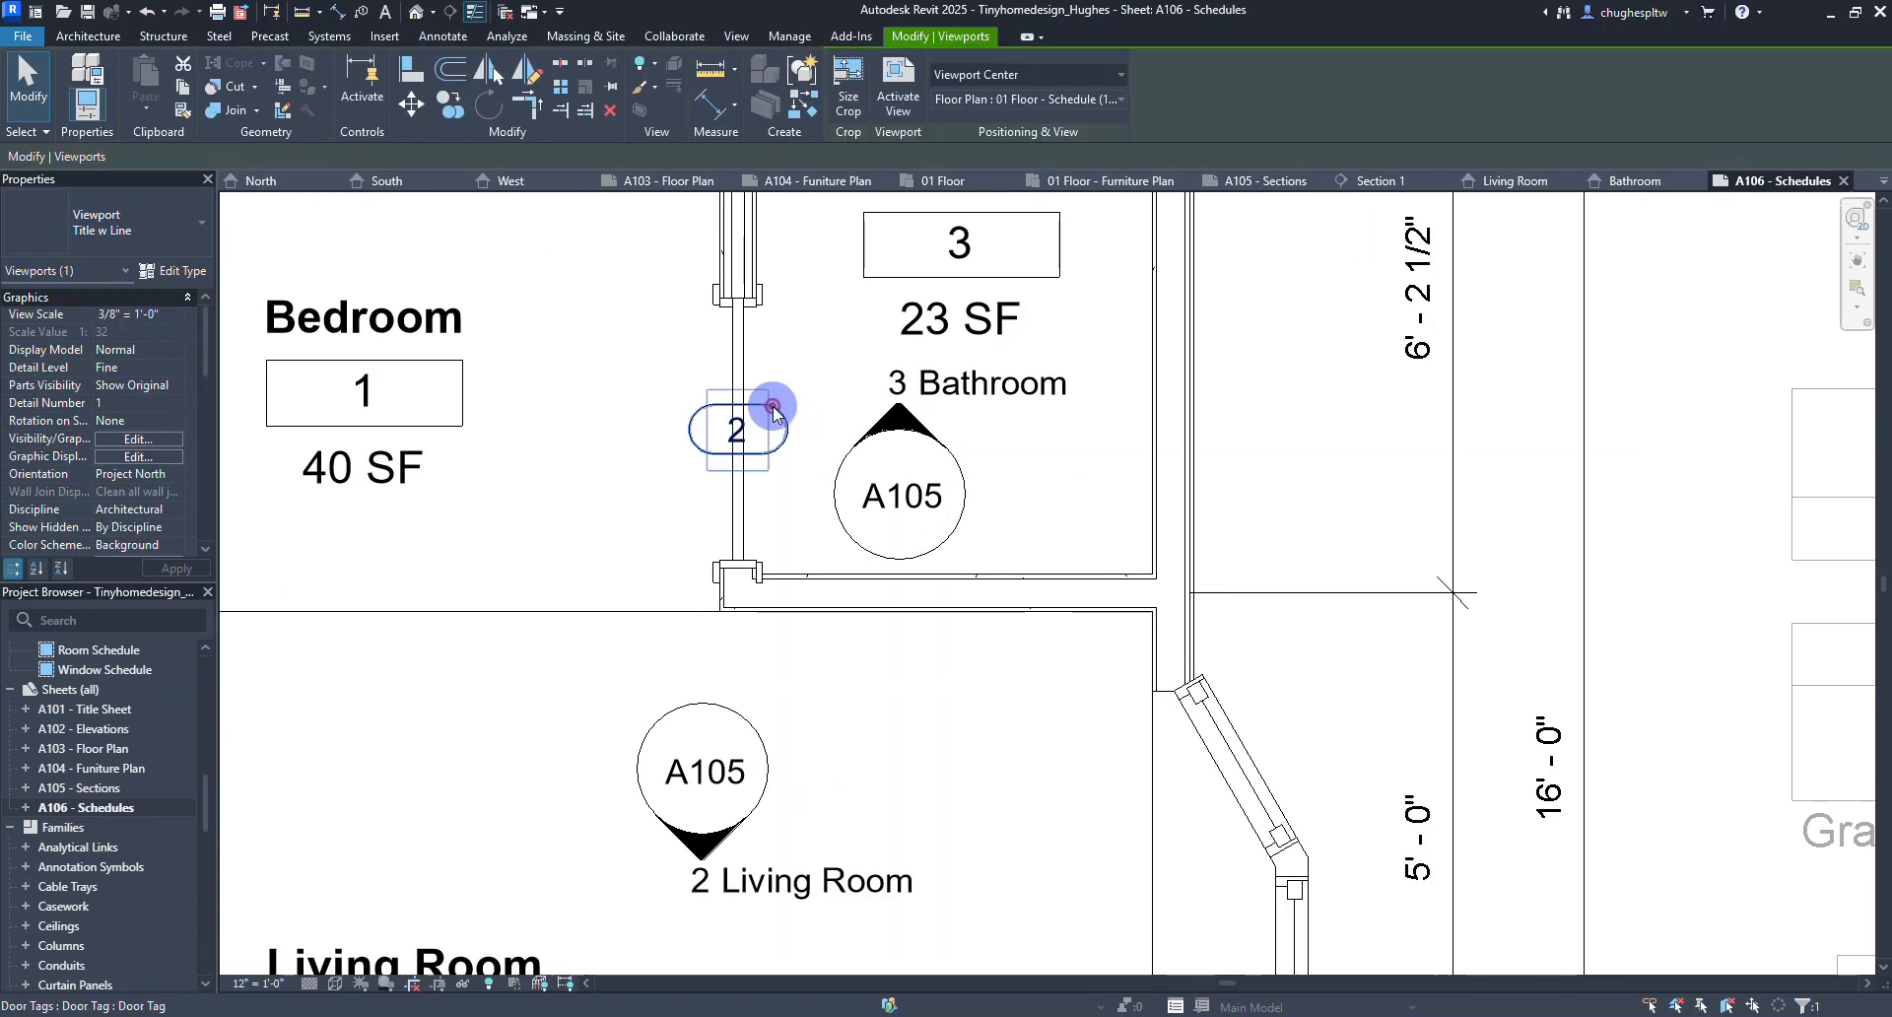
pyautogui.click(778, 417)
pyautogui.doubleClick(778, 422)
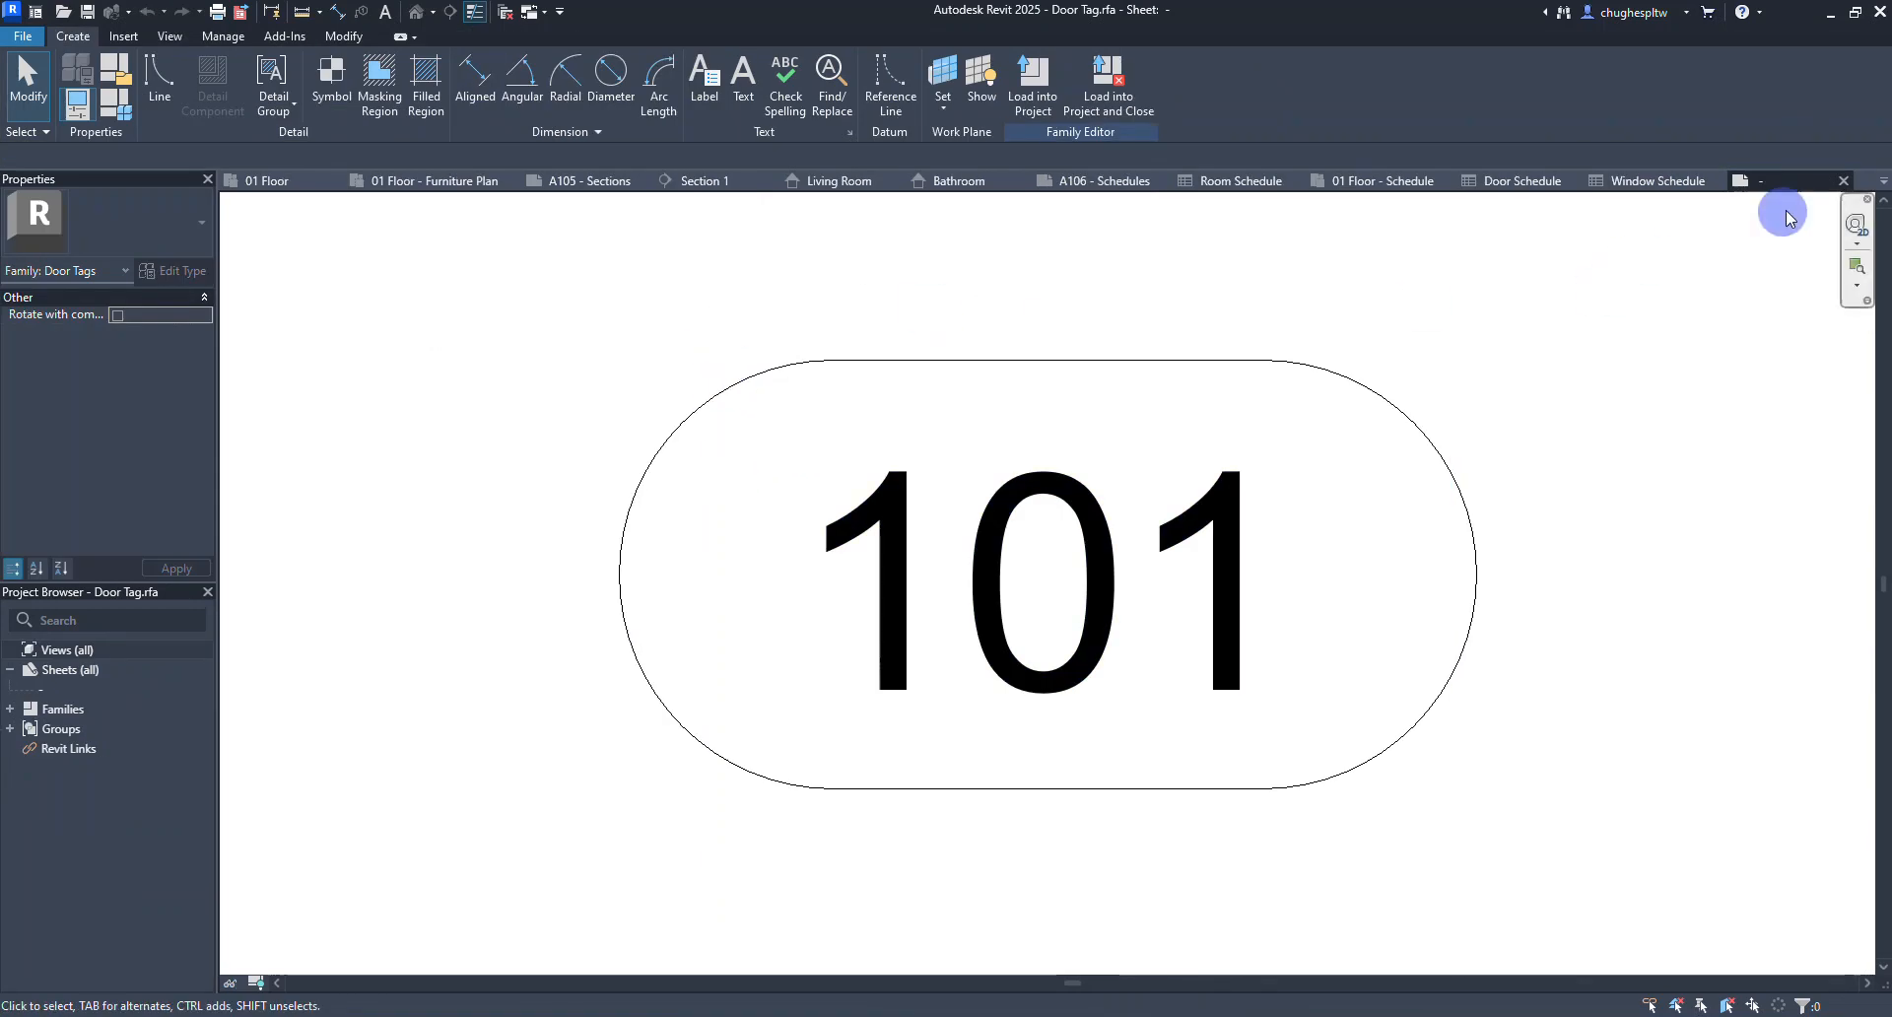
pyautogui.click(1843, 181)
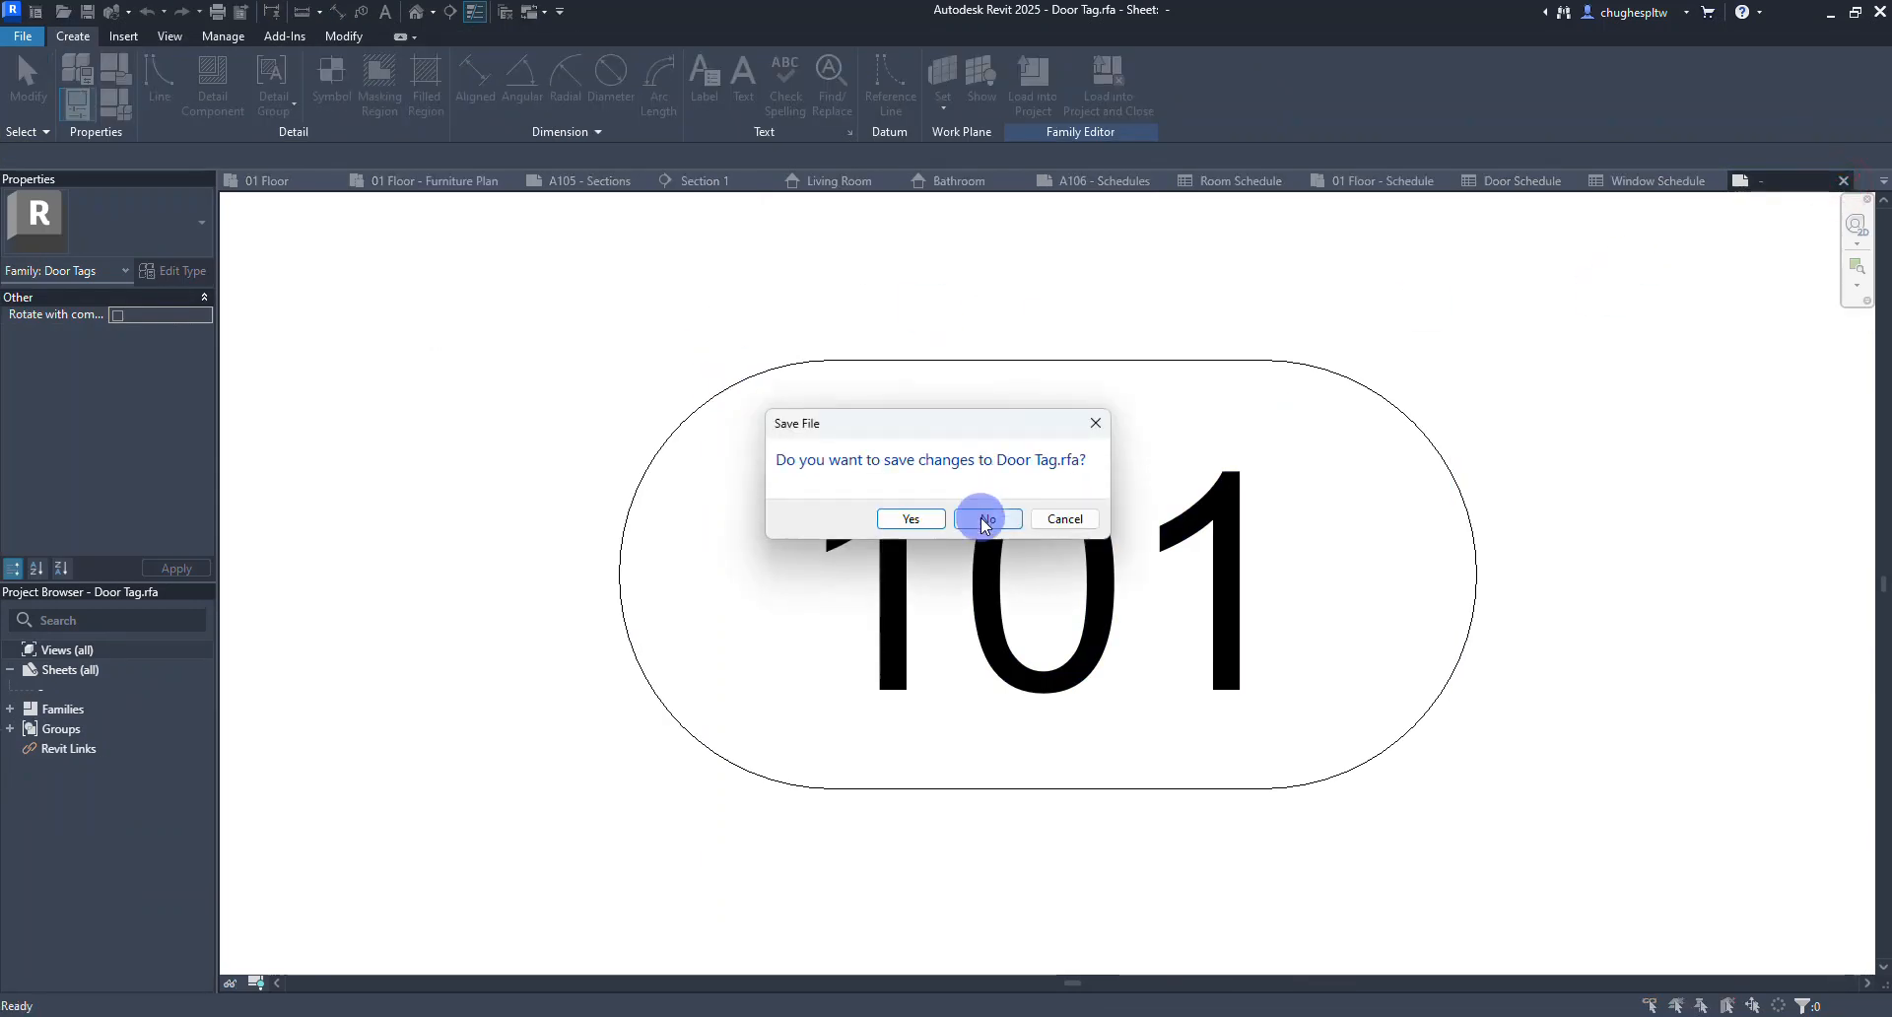
pyautogui.click(984, 519)
# Move door tag 2 off the bathroom pocket door to the clear space beside it in the bedroom.
pyautogui.click(776, 445)
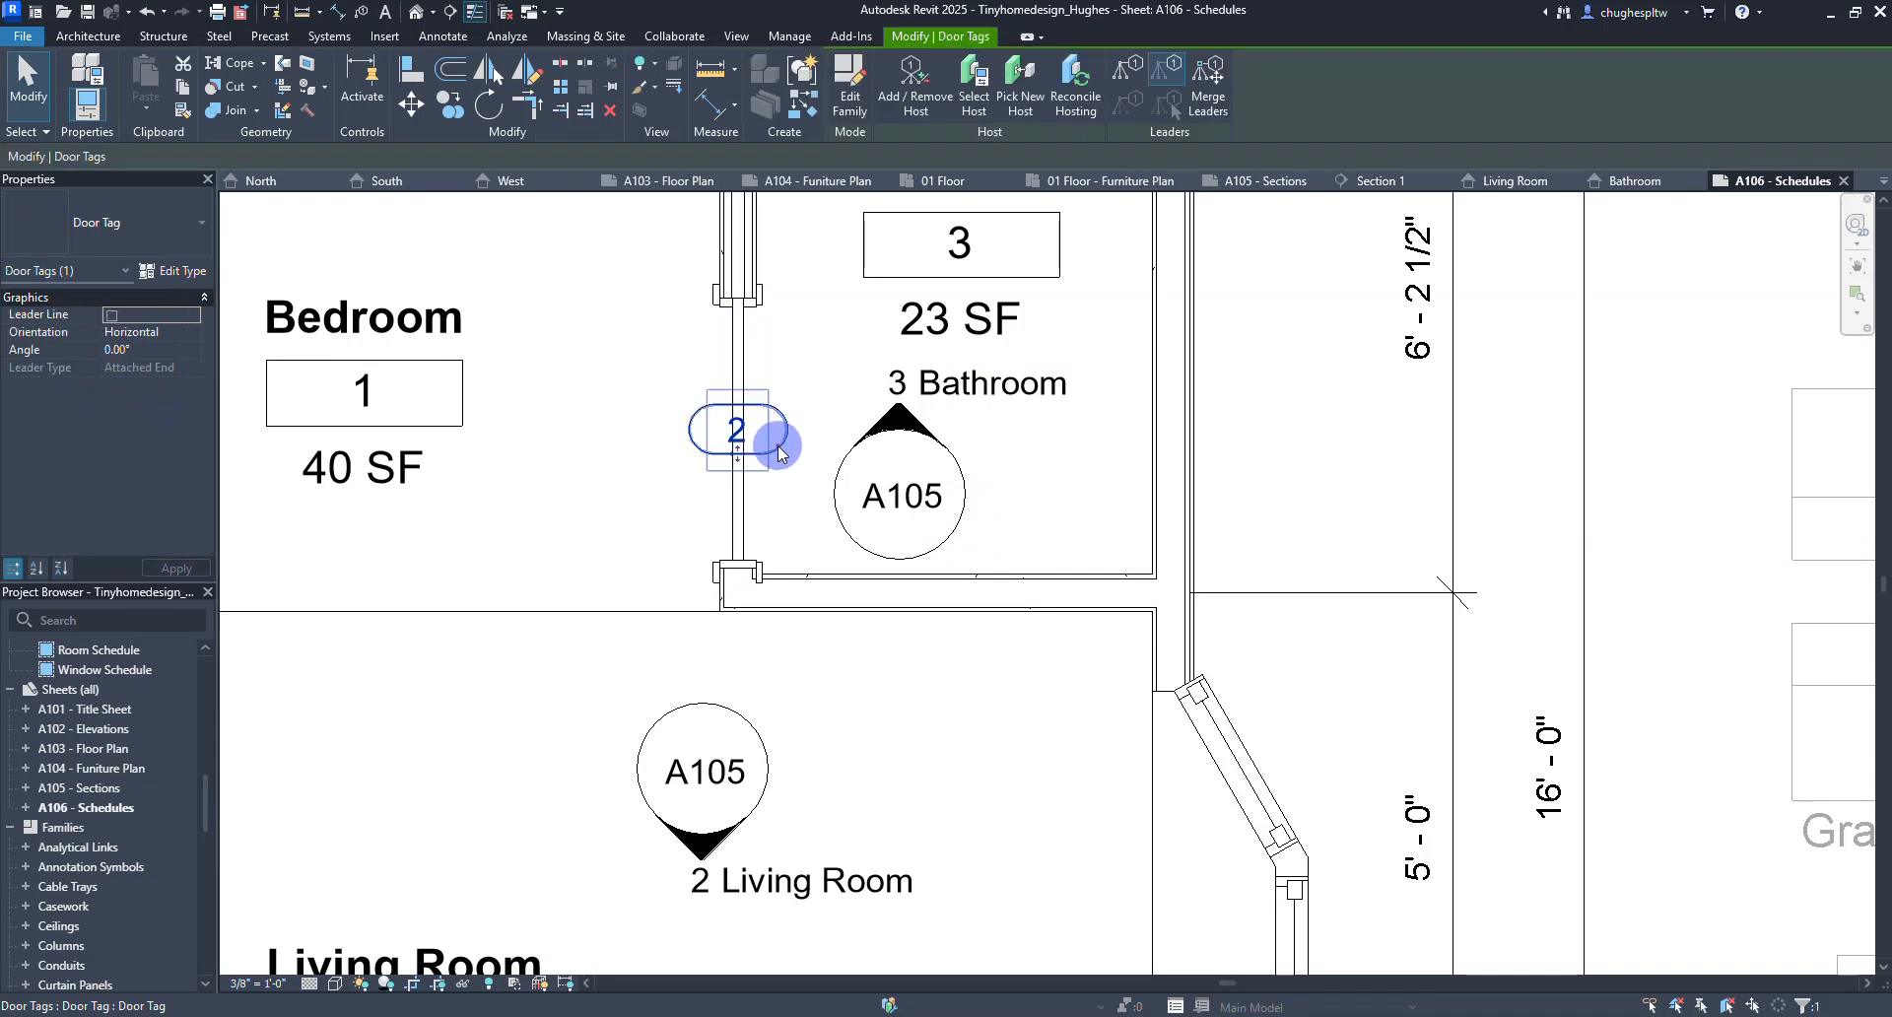
pyautogui.moveTo(779, 451); pyautogui.dragTo(746, 459)
pyautogui.moveTo(769, 458); pyautogui.dragTo(689, 502)
pyautogui.scroll(-3, 716, 564)
pyautogui.moveTo(578, 725); pyautogui.dragTo(744, 419, button='middle')
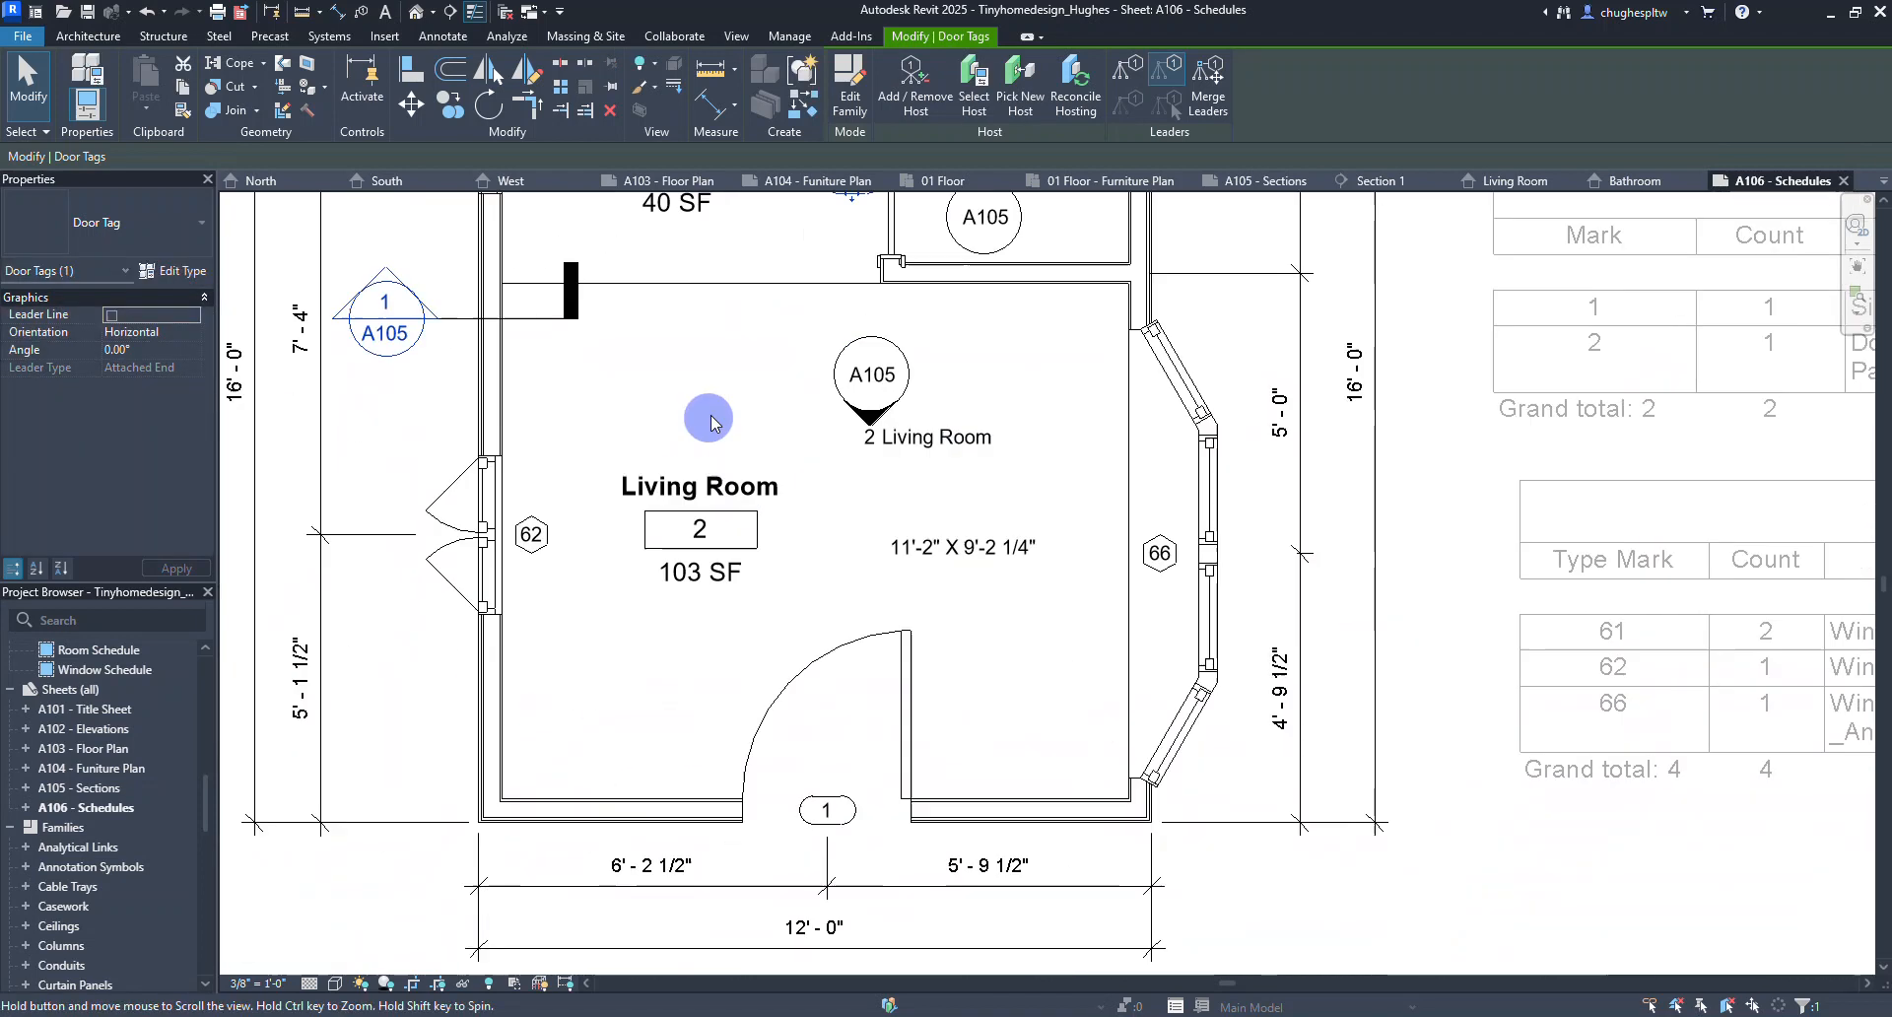
pyautogui.scroll(-3, 827, 747)
pyautogui.moveTo(861, 591); pyautogui.dragTo(831, 705, button='middle')
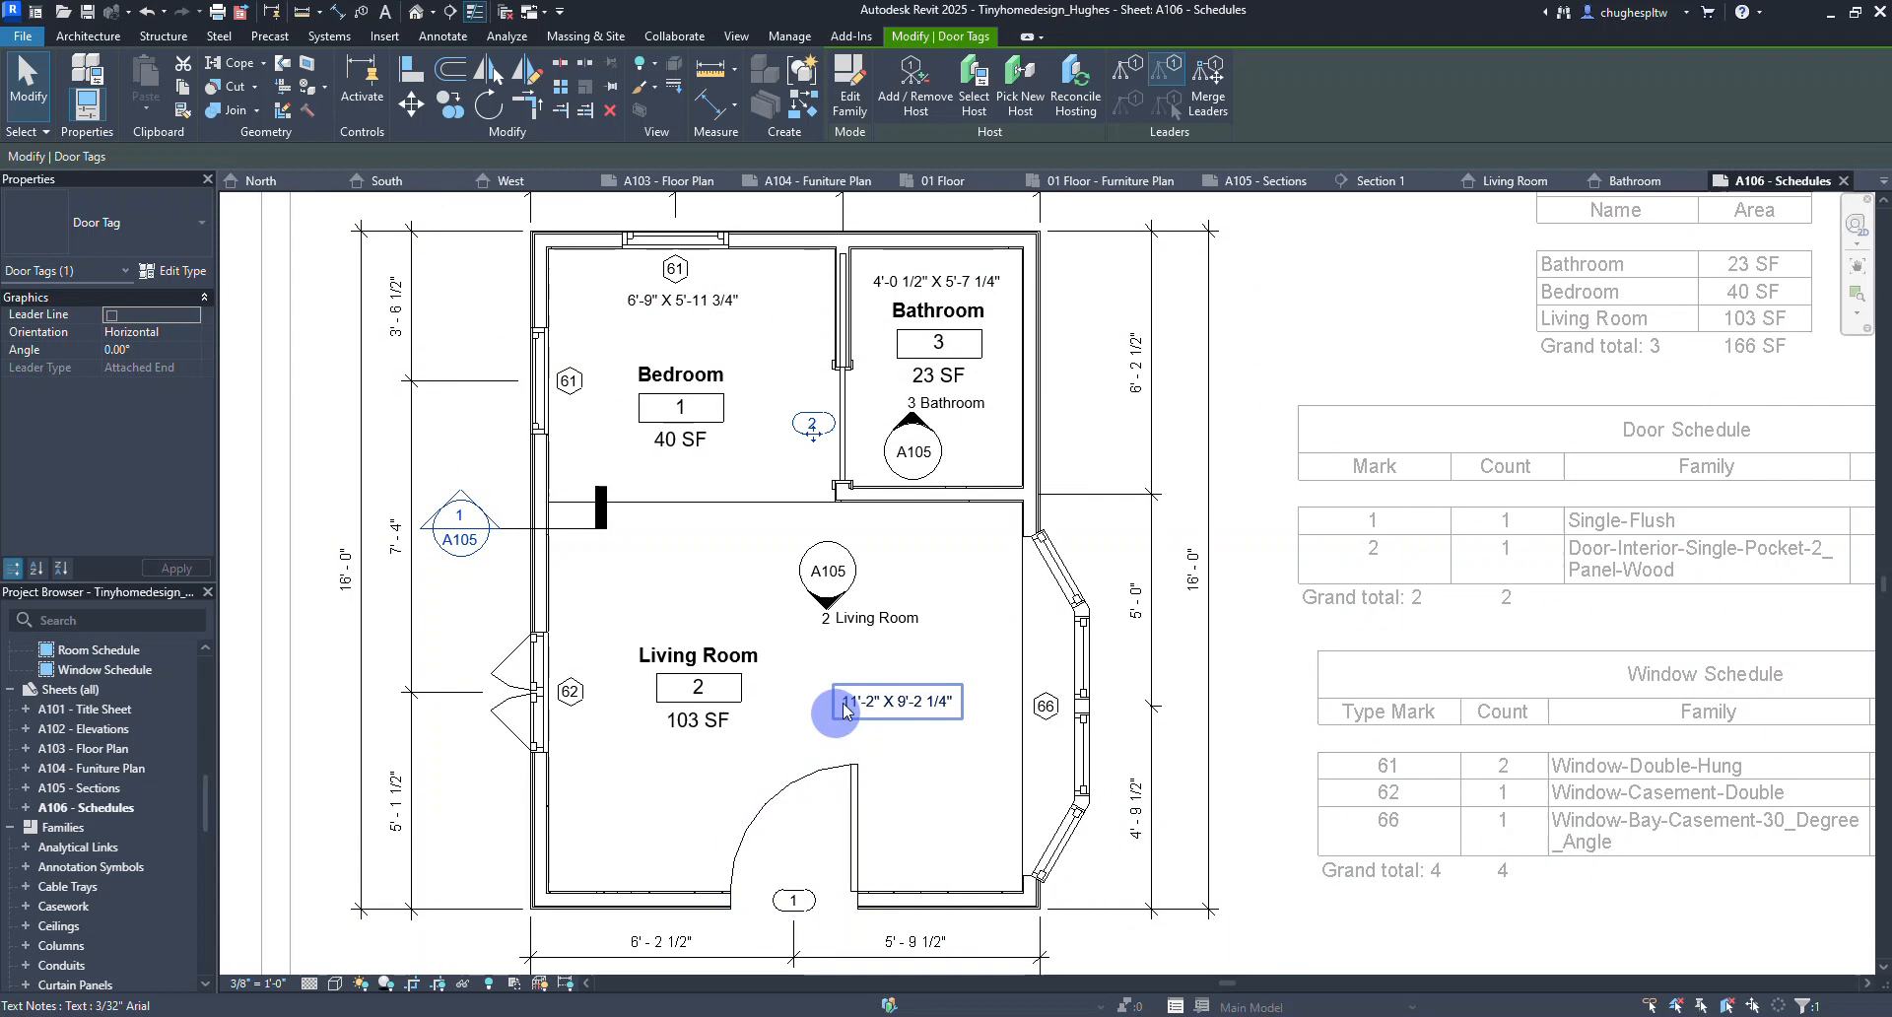
pyautogui.click(1104, 439)
# Deactivate the floor plan viewport and check the layout of the whole A106 sheet.
pyautogui.moveTo(1105, 439); pyautogui.dragTo(1072, 513, button='middle')
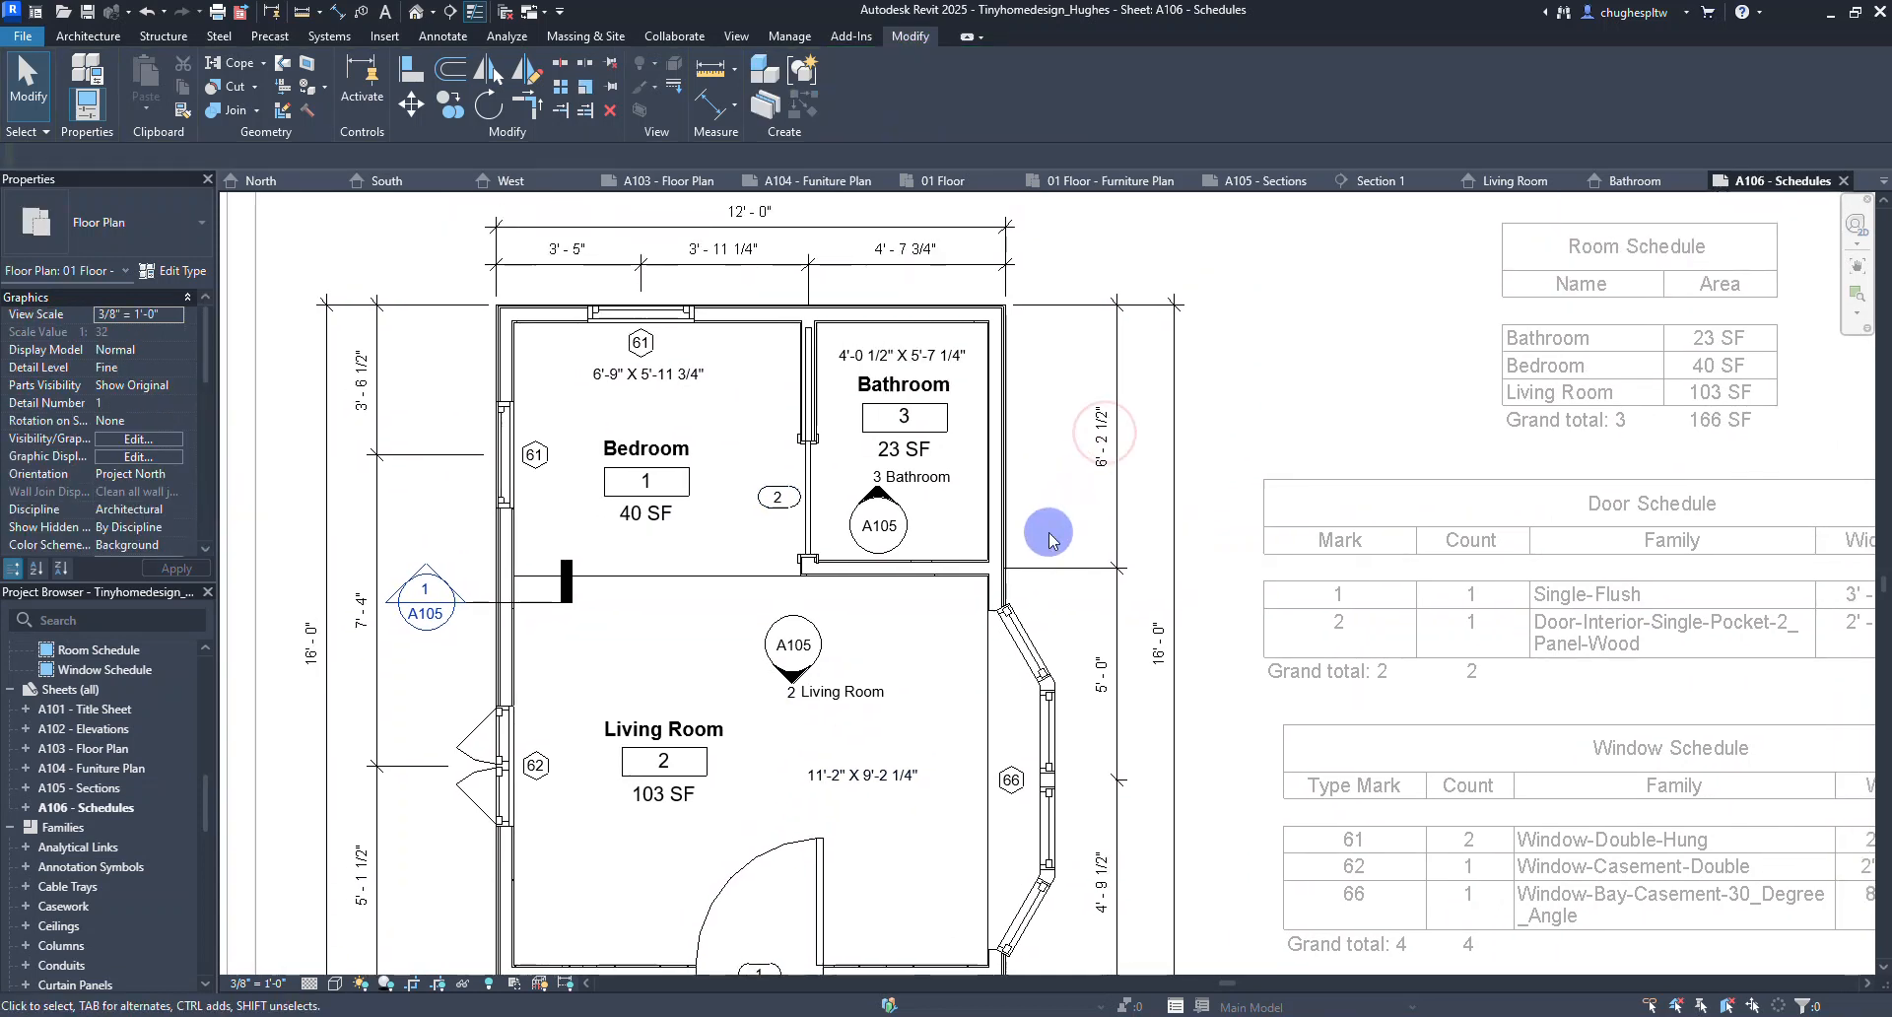
pyautogui.scroll(-2, 1059, 522)
pyautogui.scroll(-2, 1059, 498)
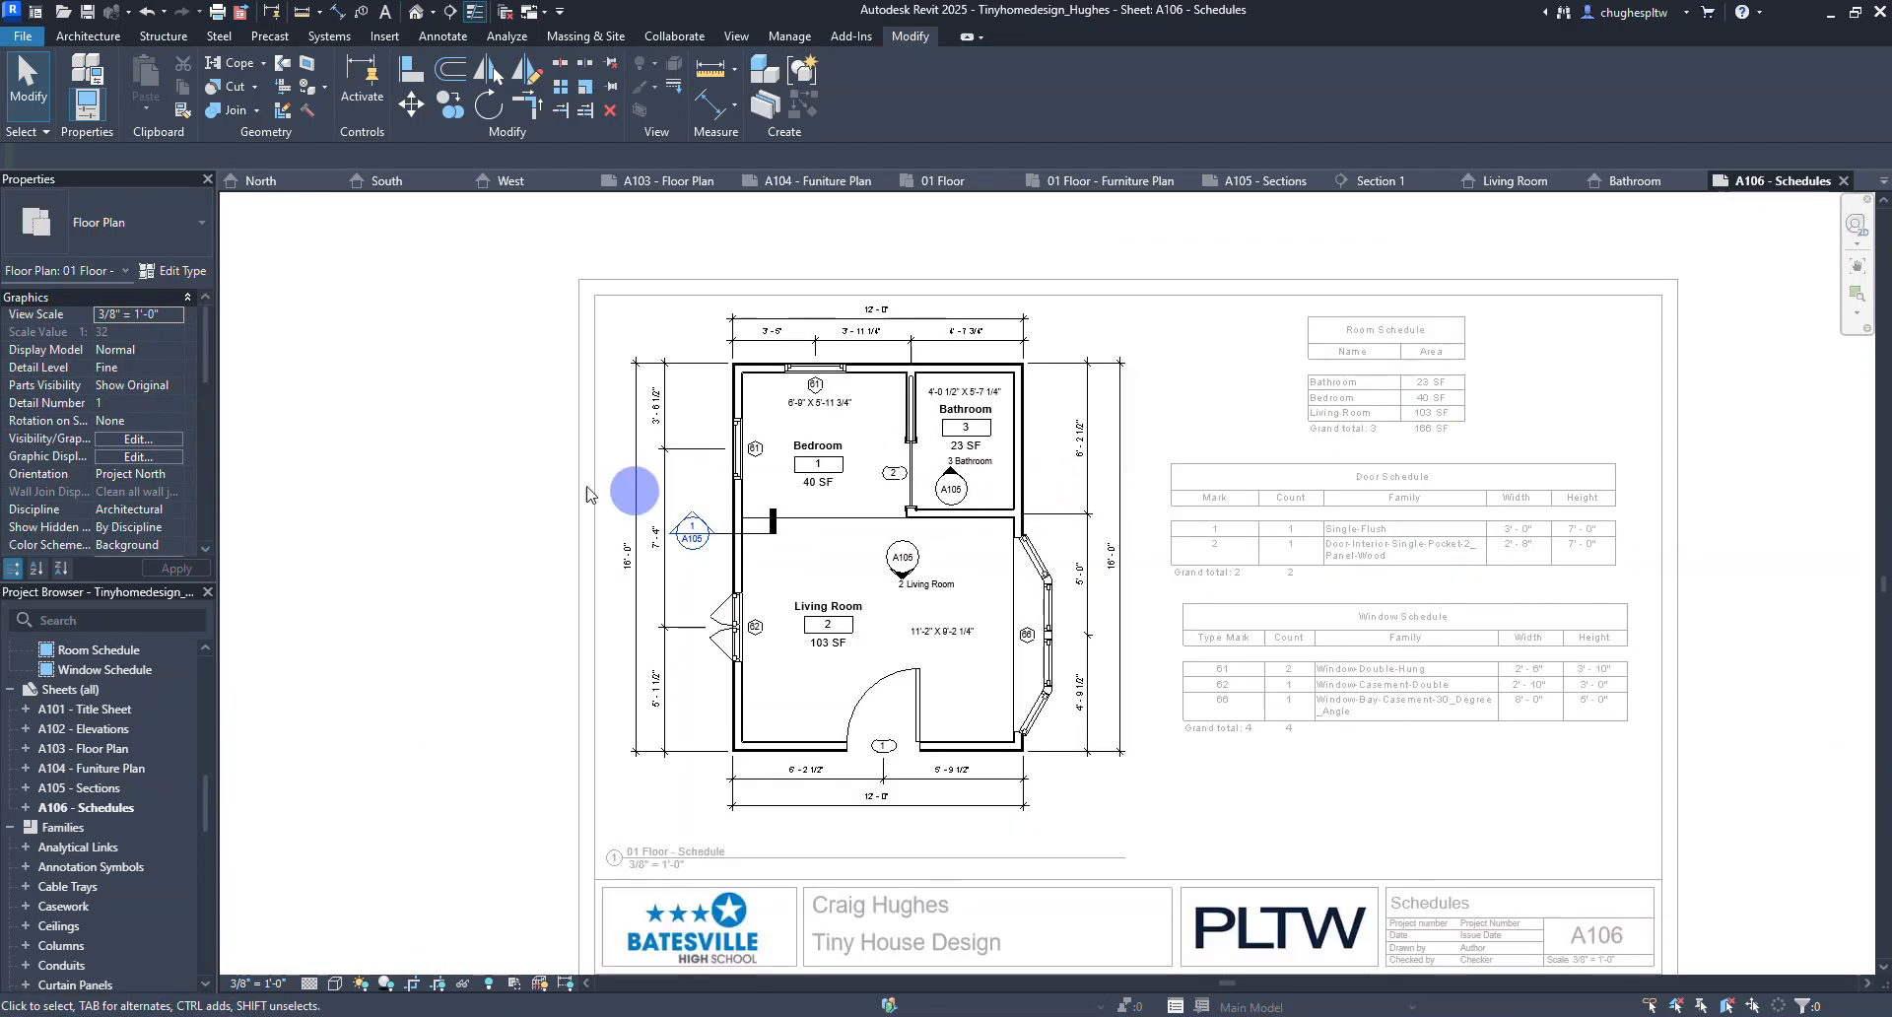
pyautogui.doubleClick(469, 490)
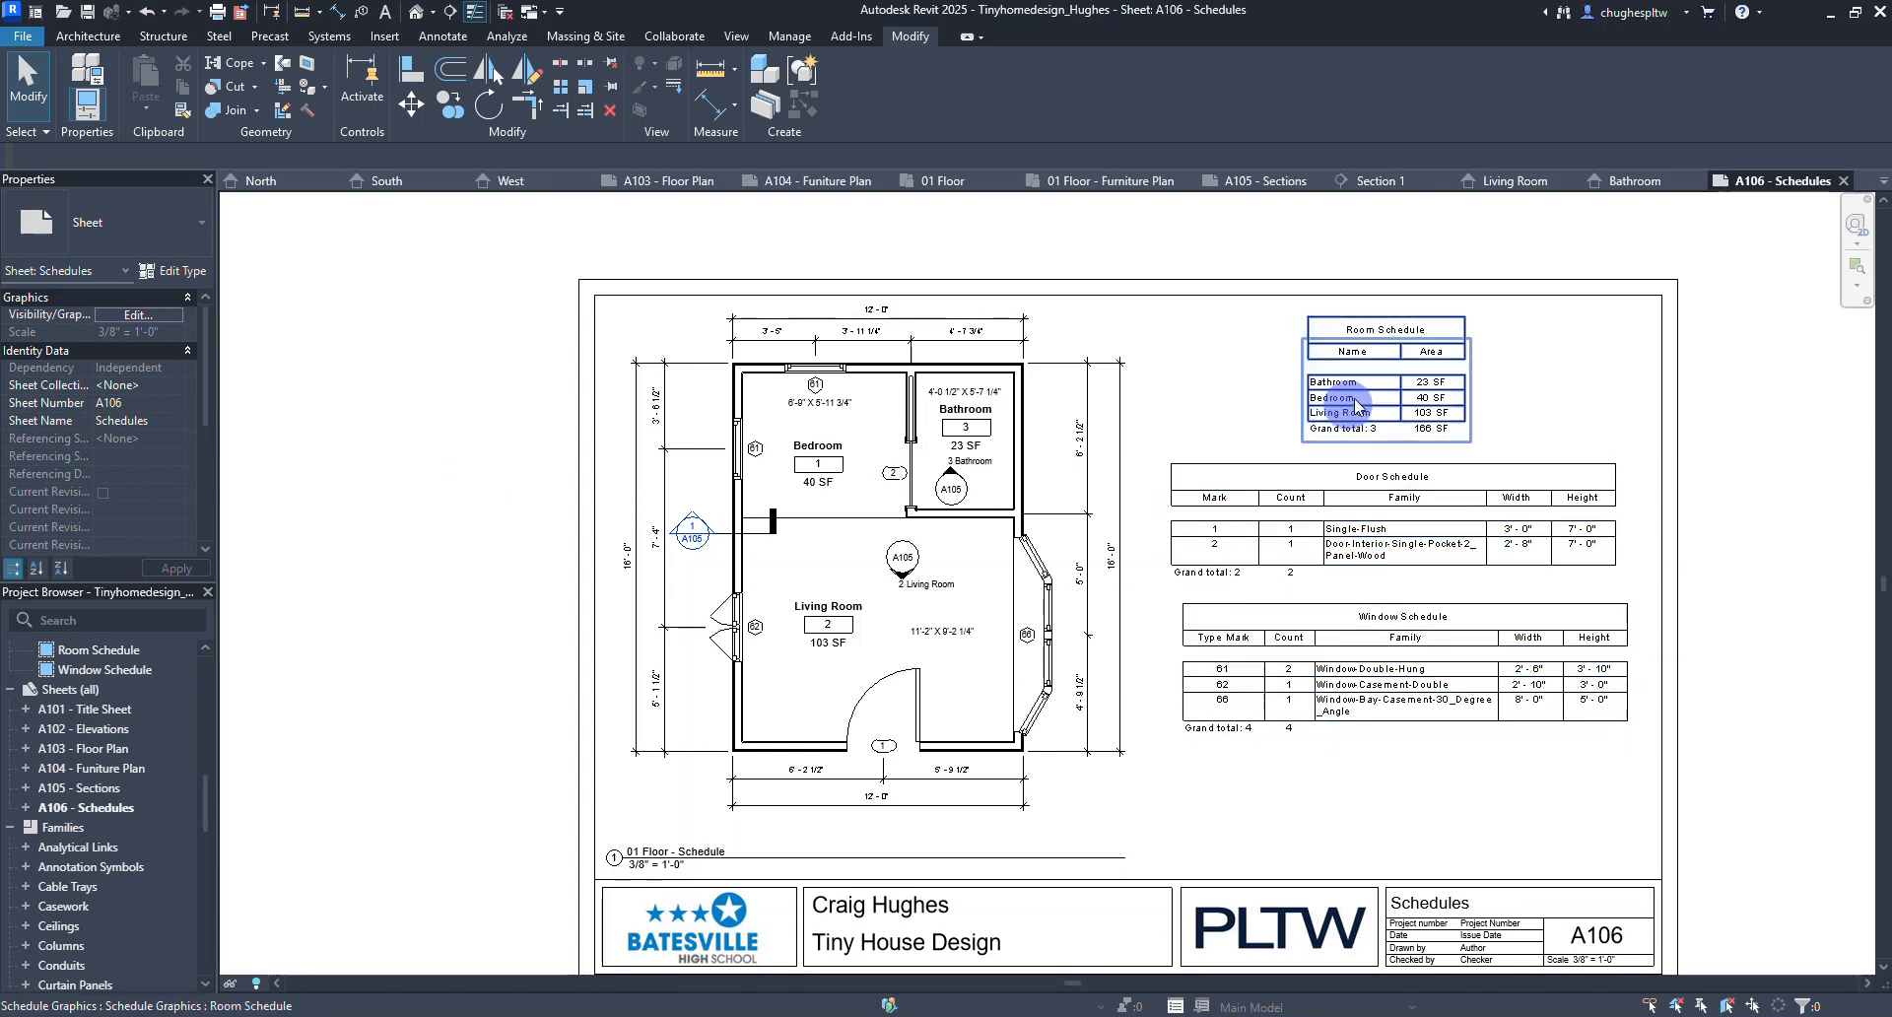
pyautogui.moveTo(384, 777); pyautogui.dragTo(377, 642, button='middle')
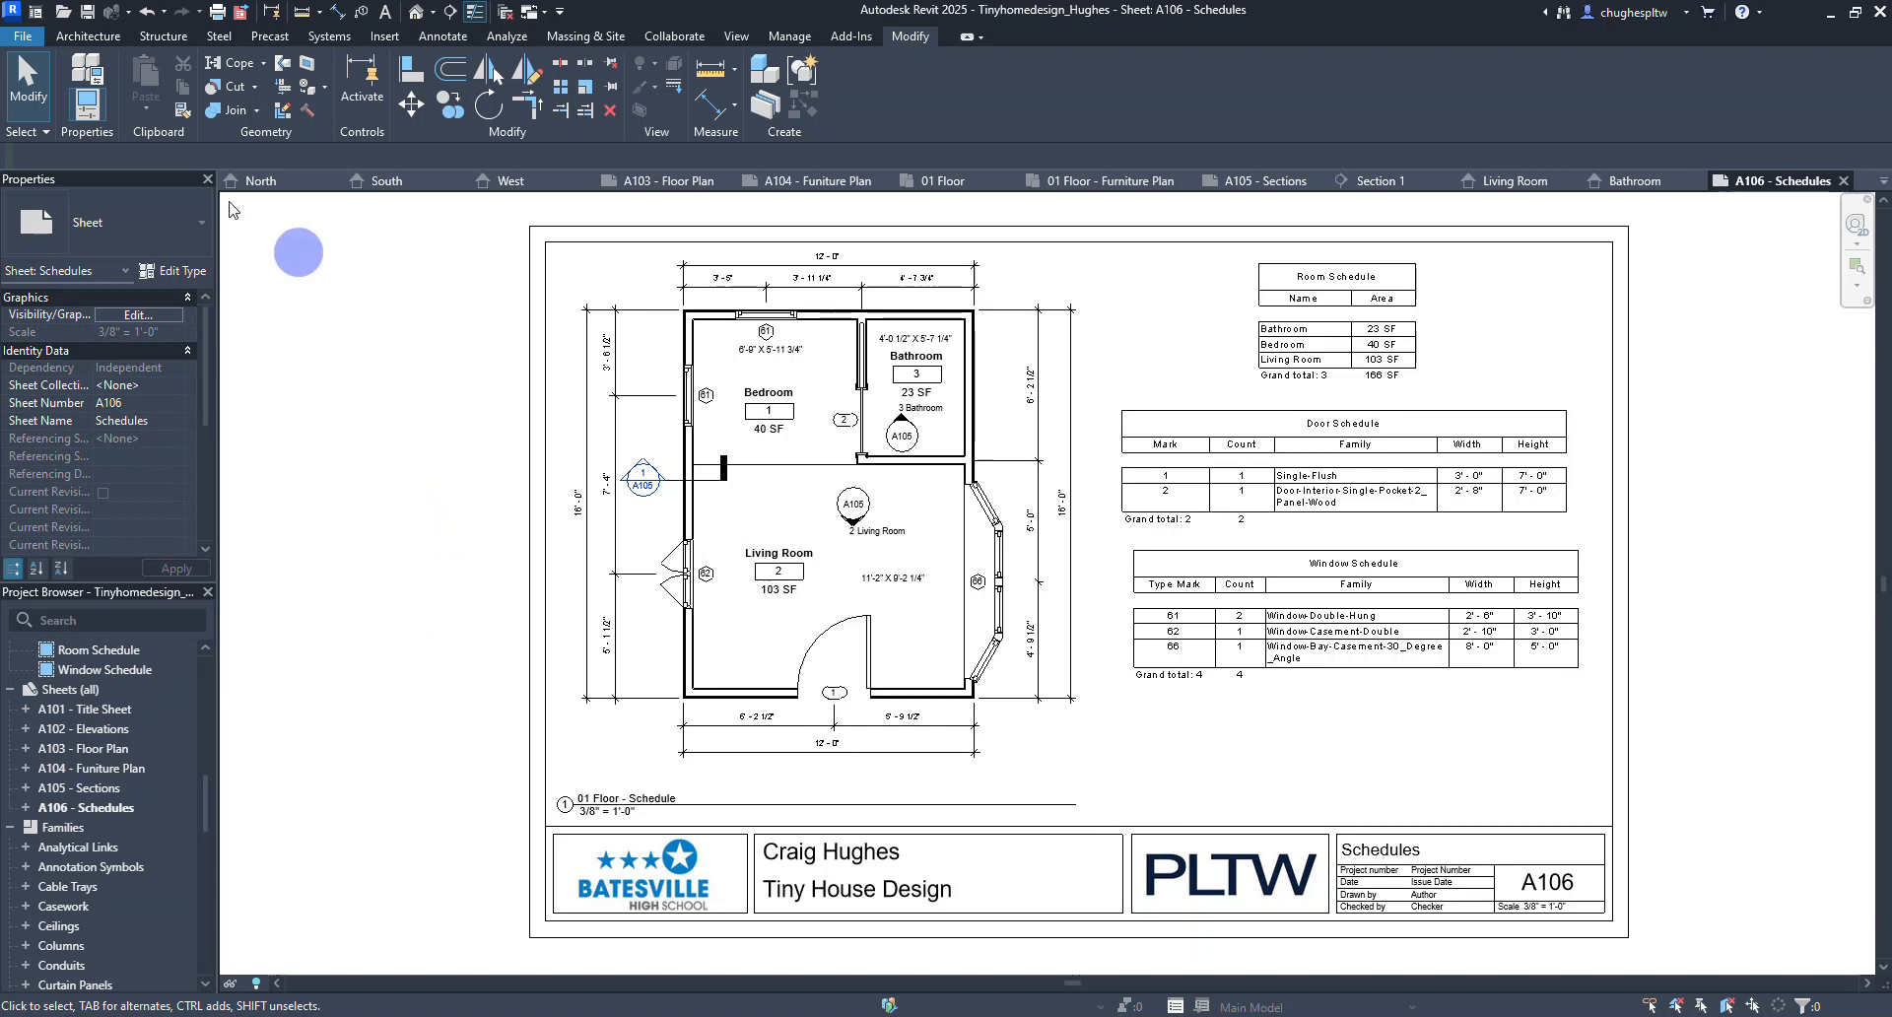
# Start a PDF export with the range set to selected views/sheets and open the list of views and sheets.
pyautogui.click(22, 35)
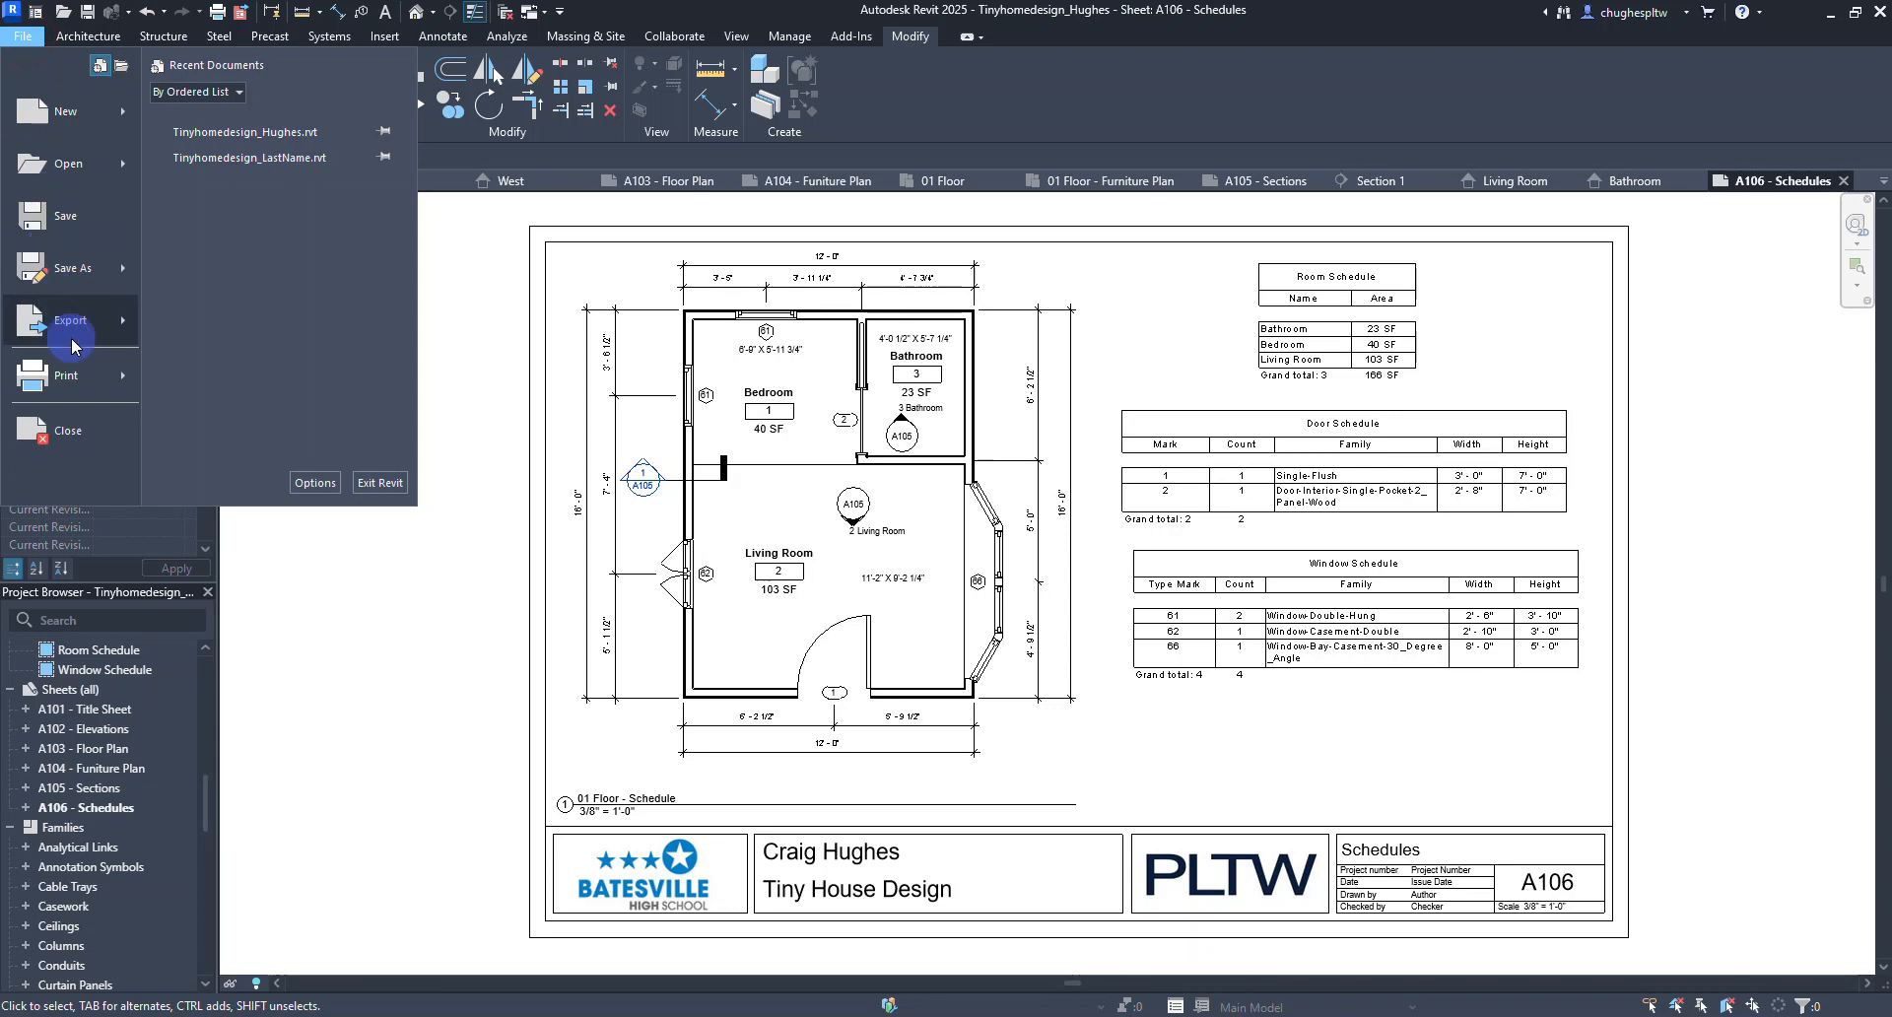
pyautogui.moveTo(72, 343)
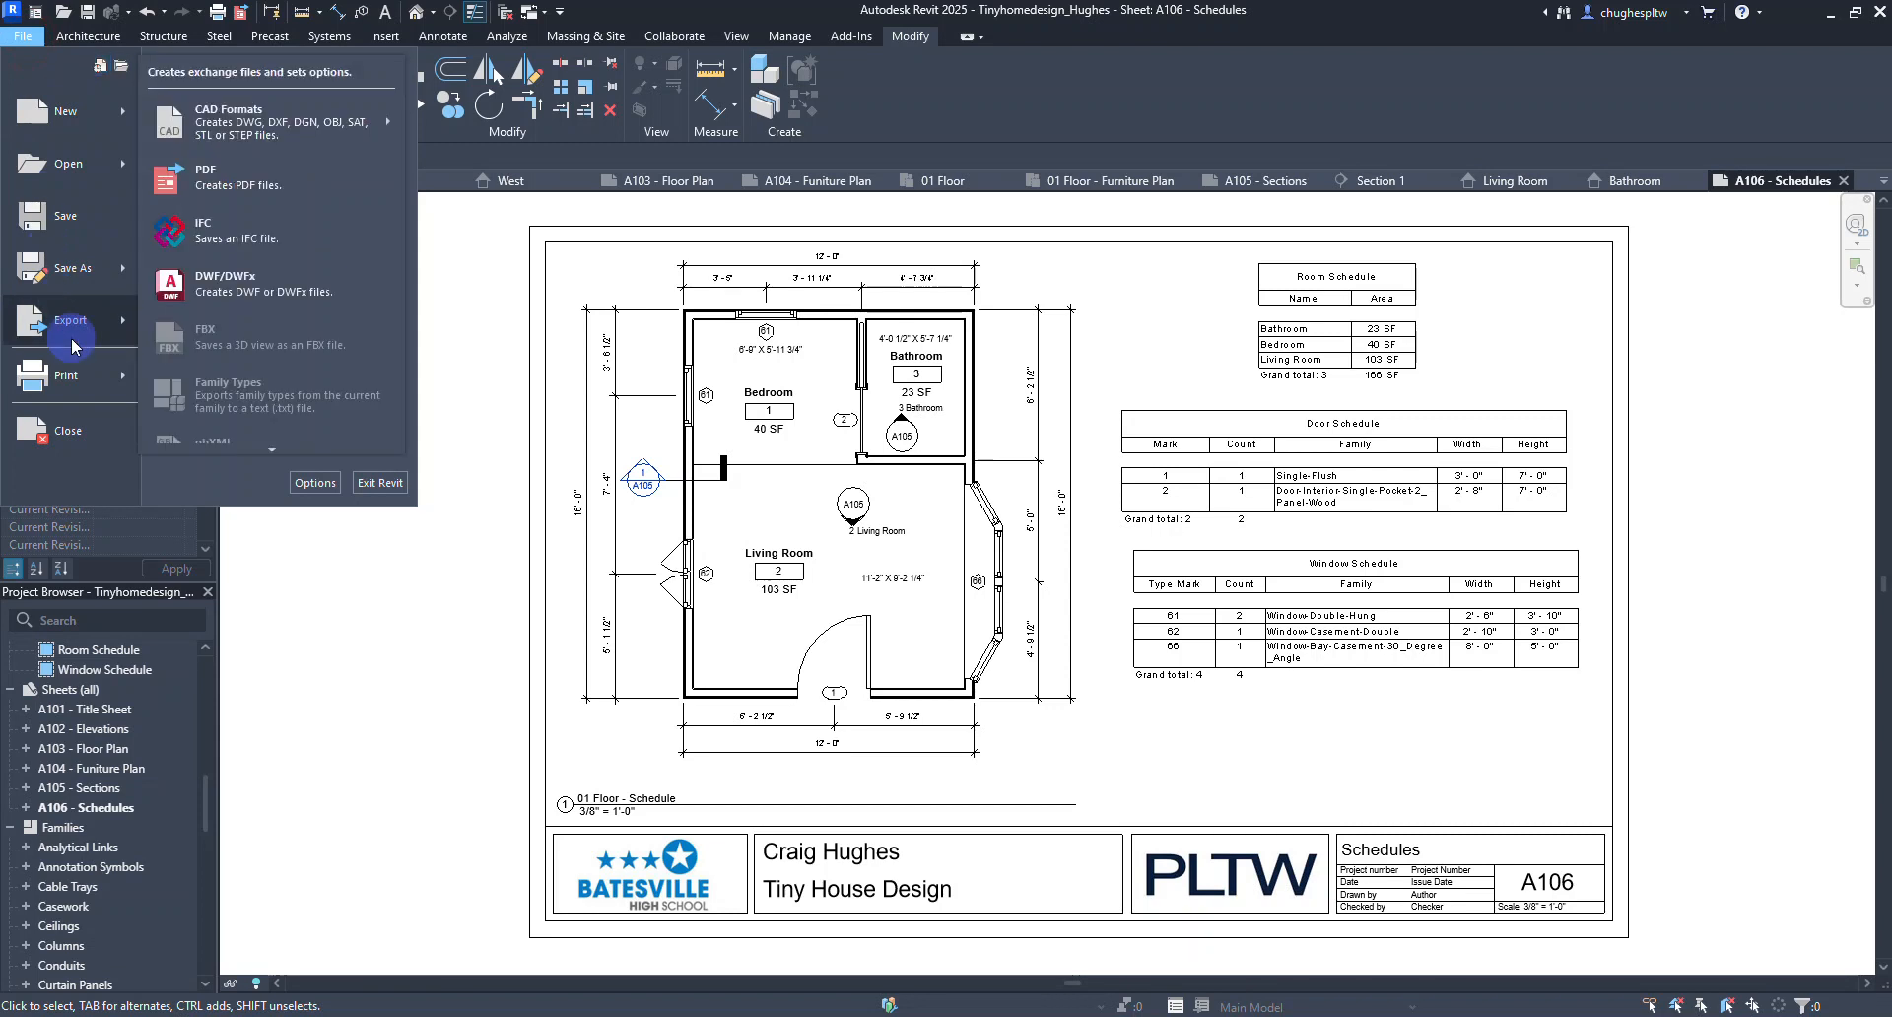
pyautogui.click(263, 188)
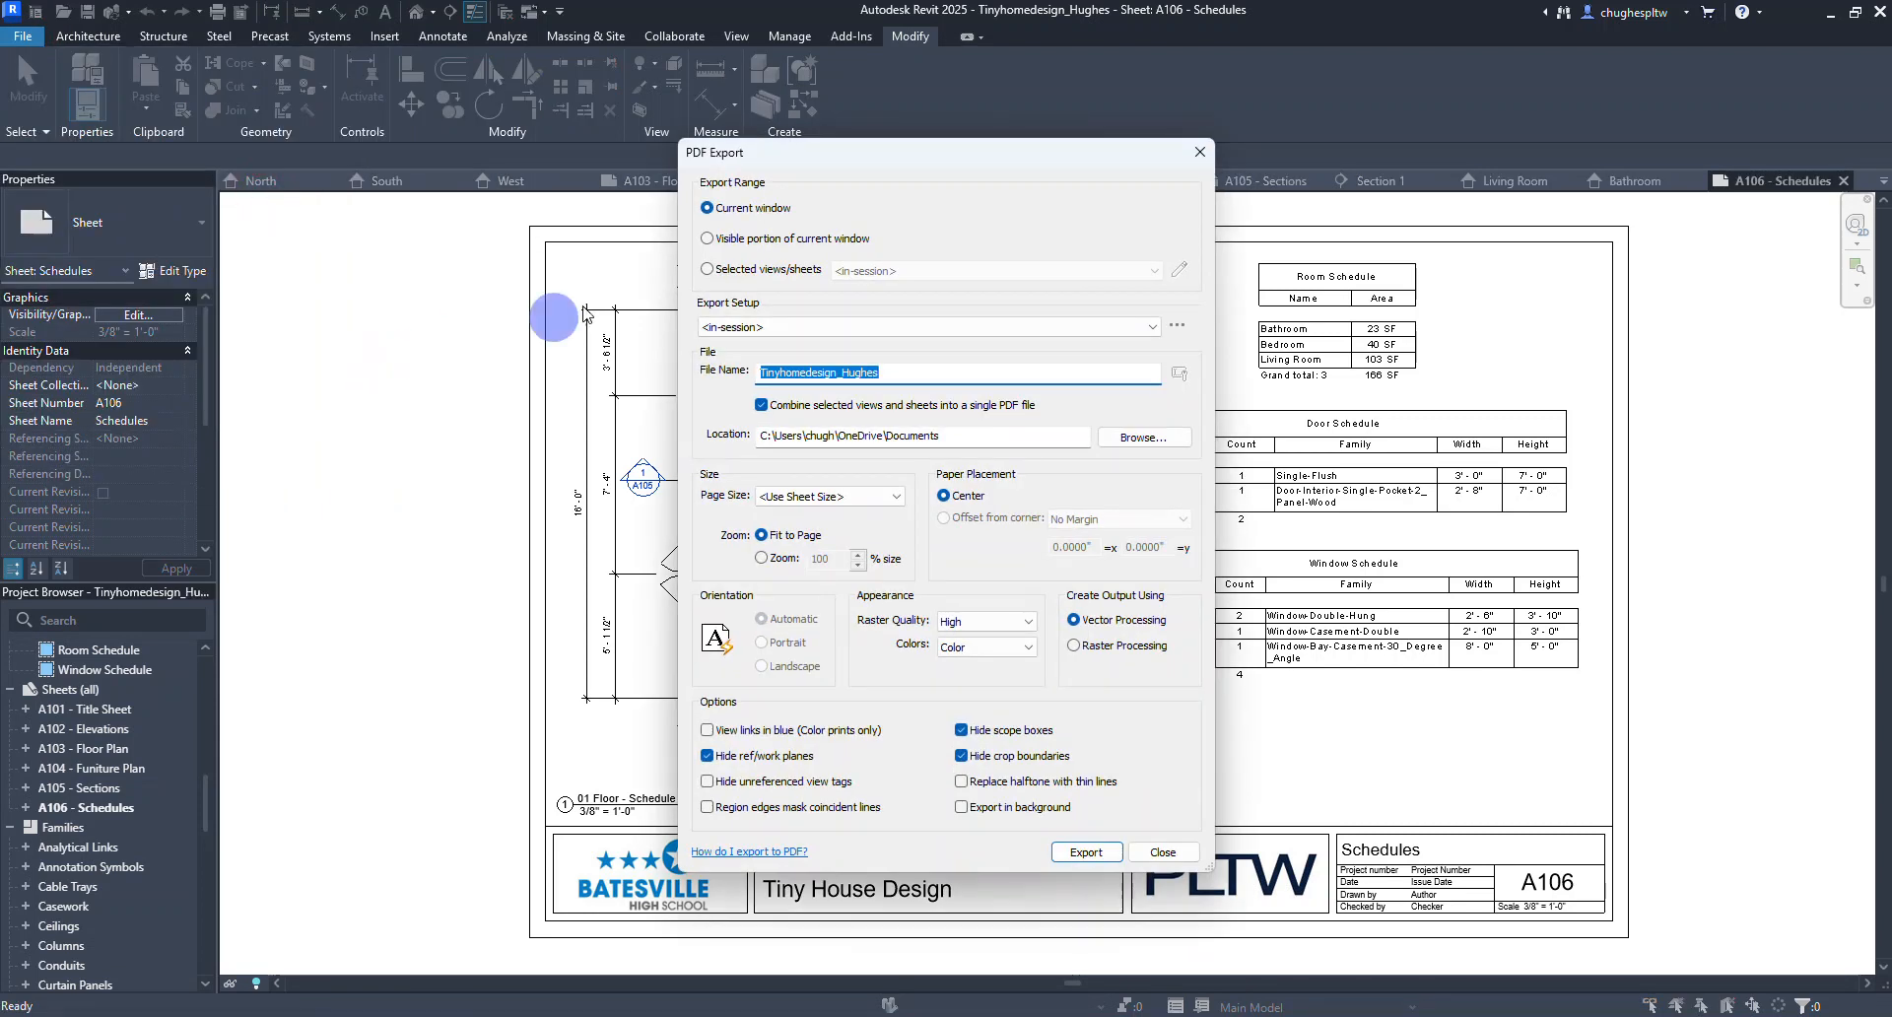
pyautogui.click(706, 270)
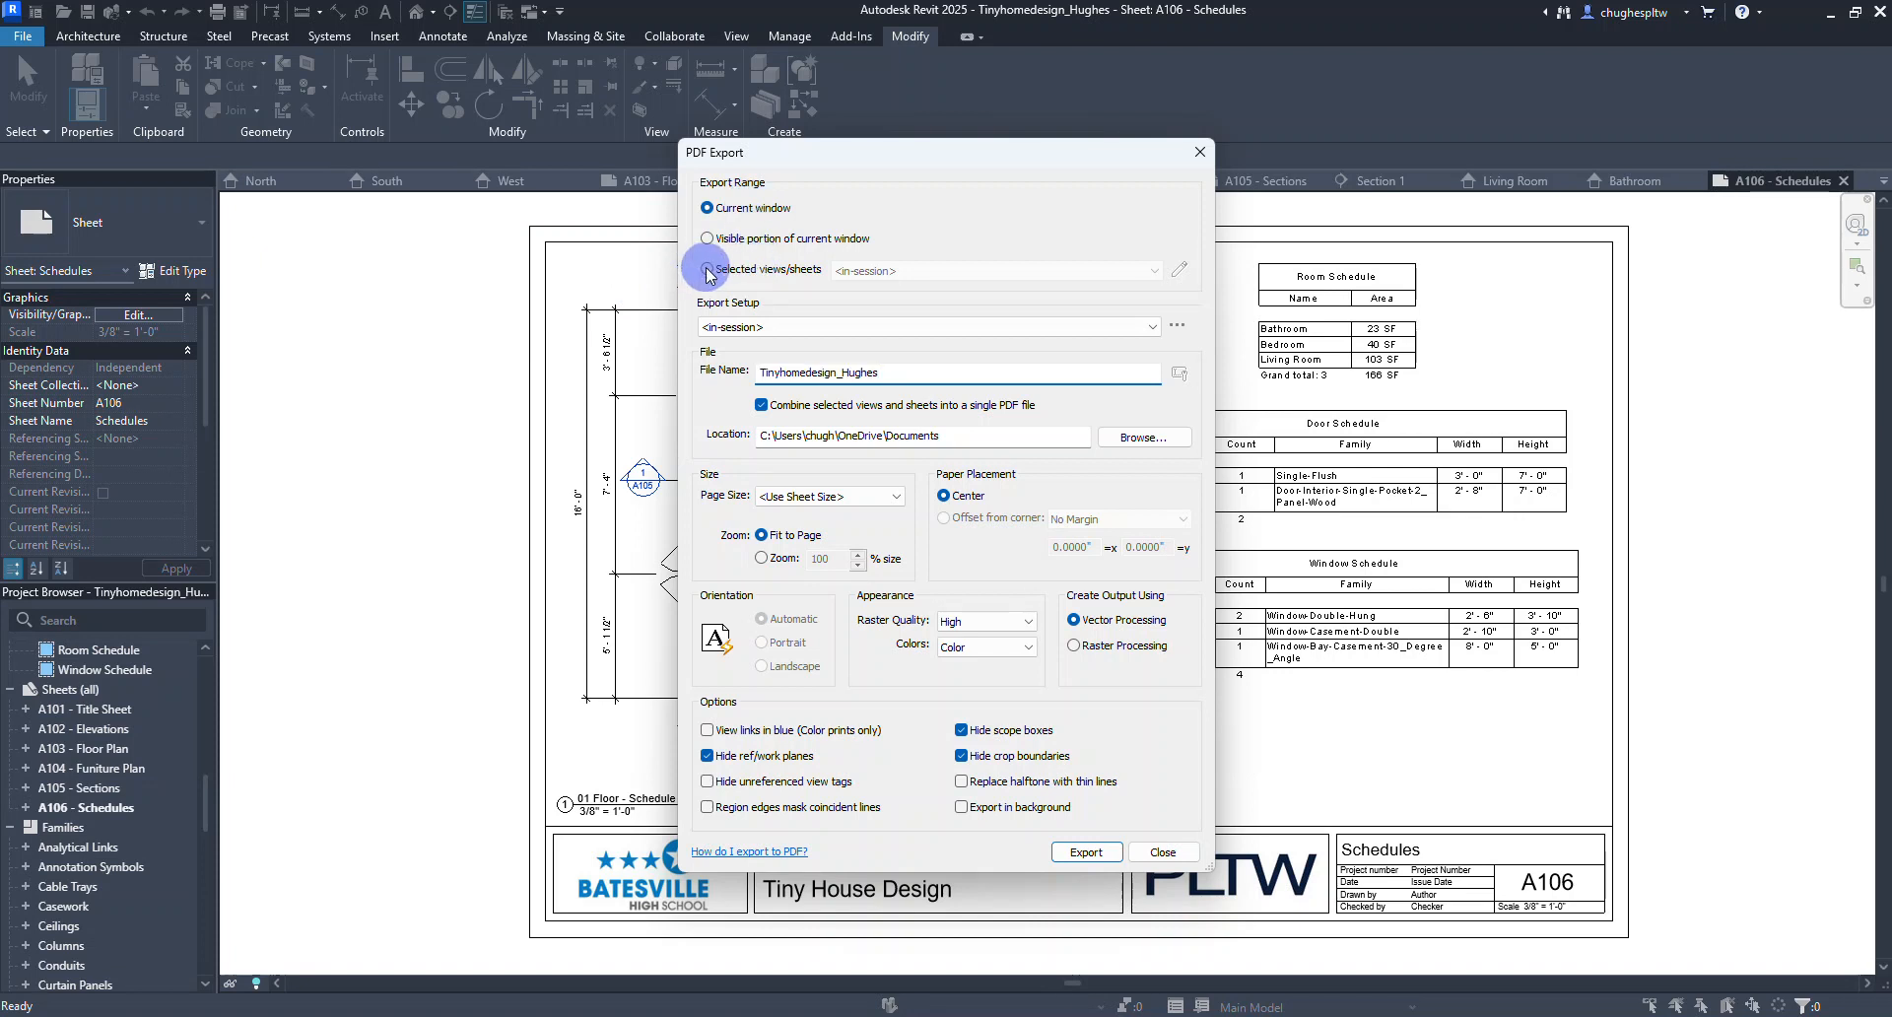
pyautogui.click(1178, 267)
# Include sheets A101, A102, A103, A104, A105 and A106 in the PDF export set.
pyautogui.scroll(-3, 760, 428)
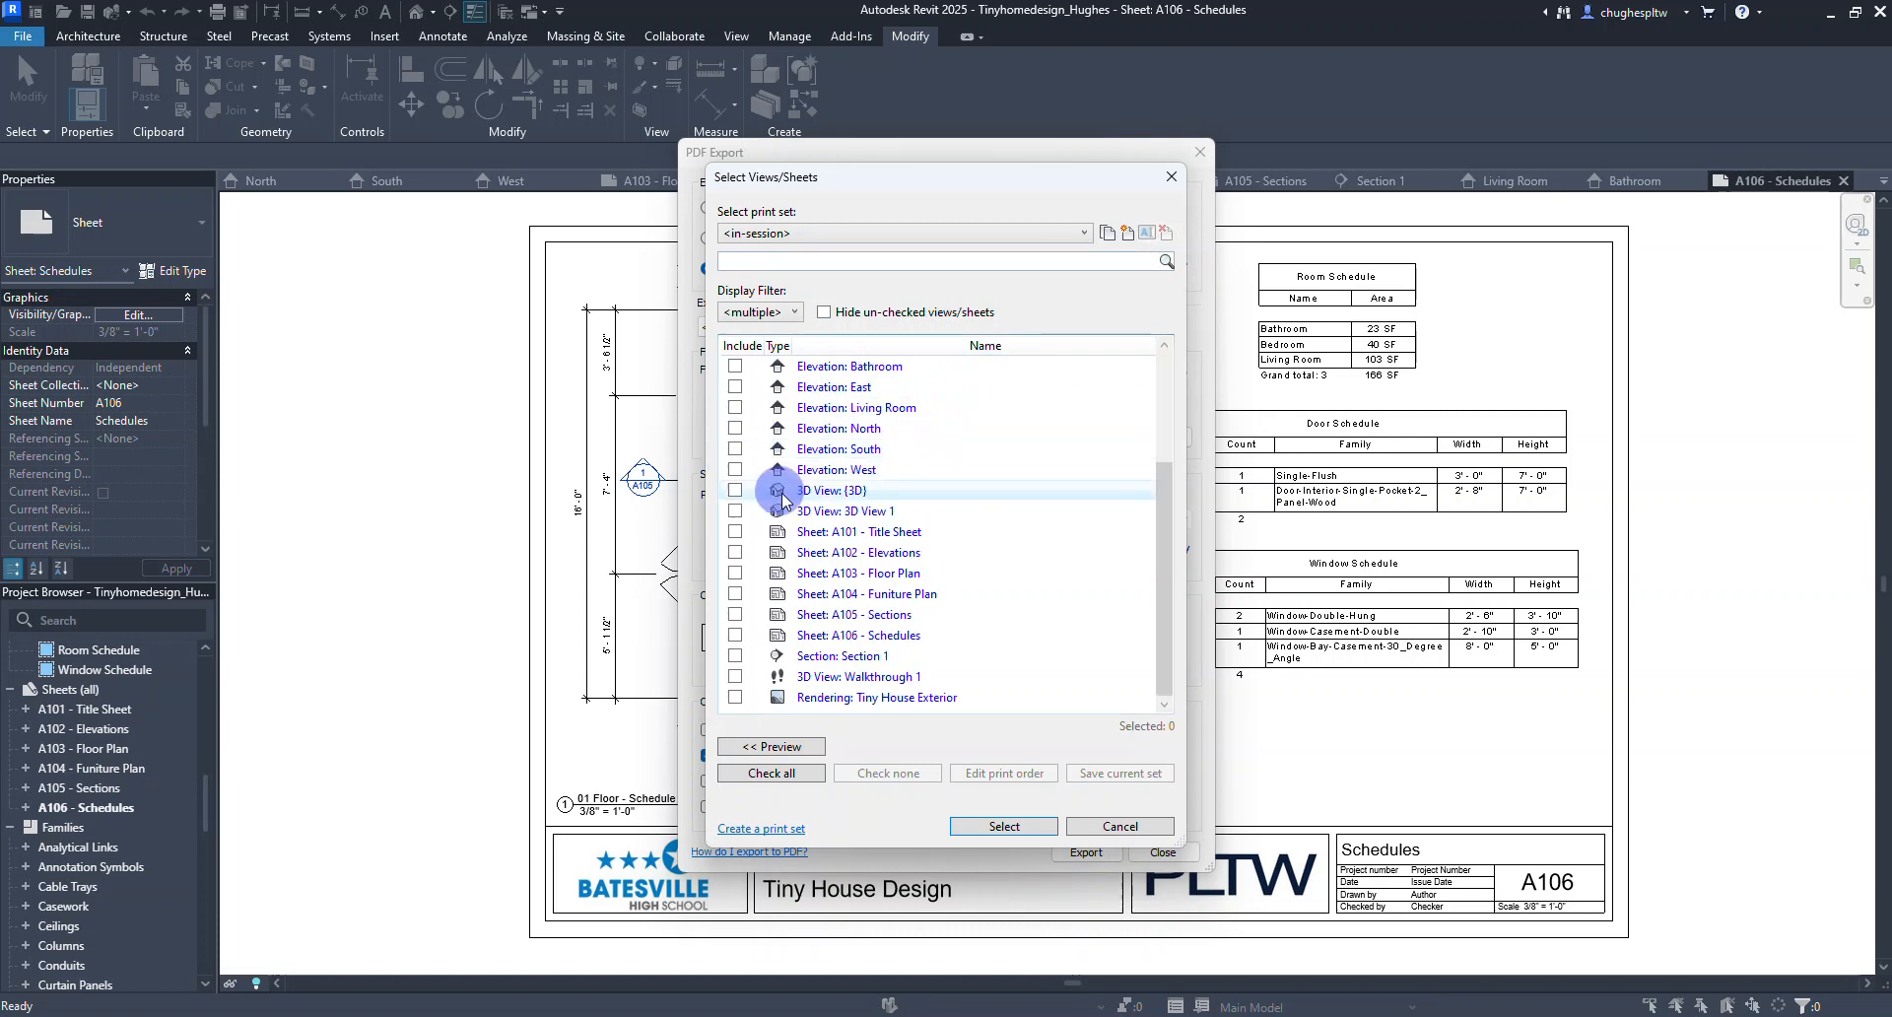
pyautogui.click(733, 532)
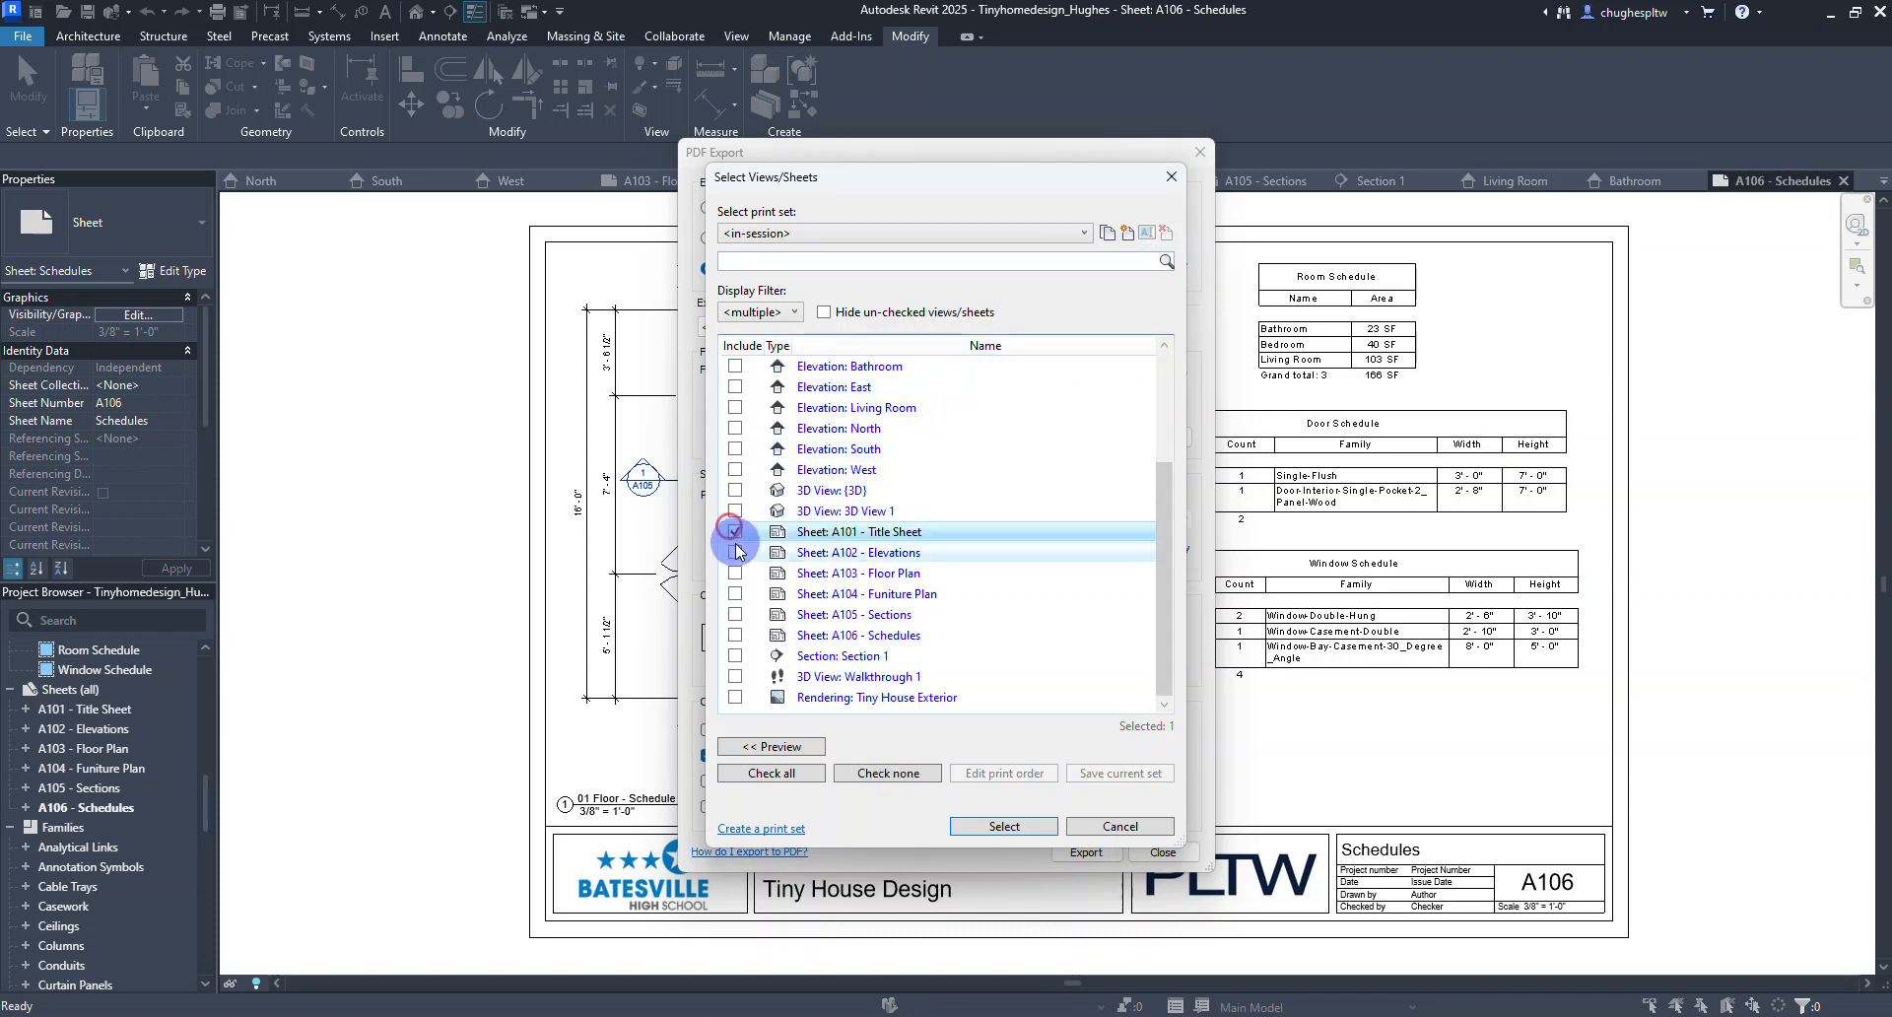
pyautogui.click(735, 551)
pyautogui.click(735, 572)
pyautogui.click(735, 593)
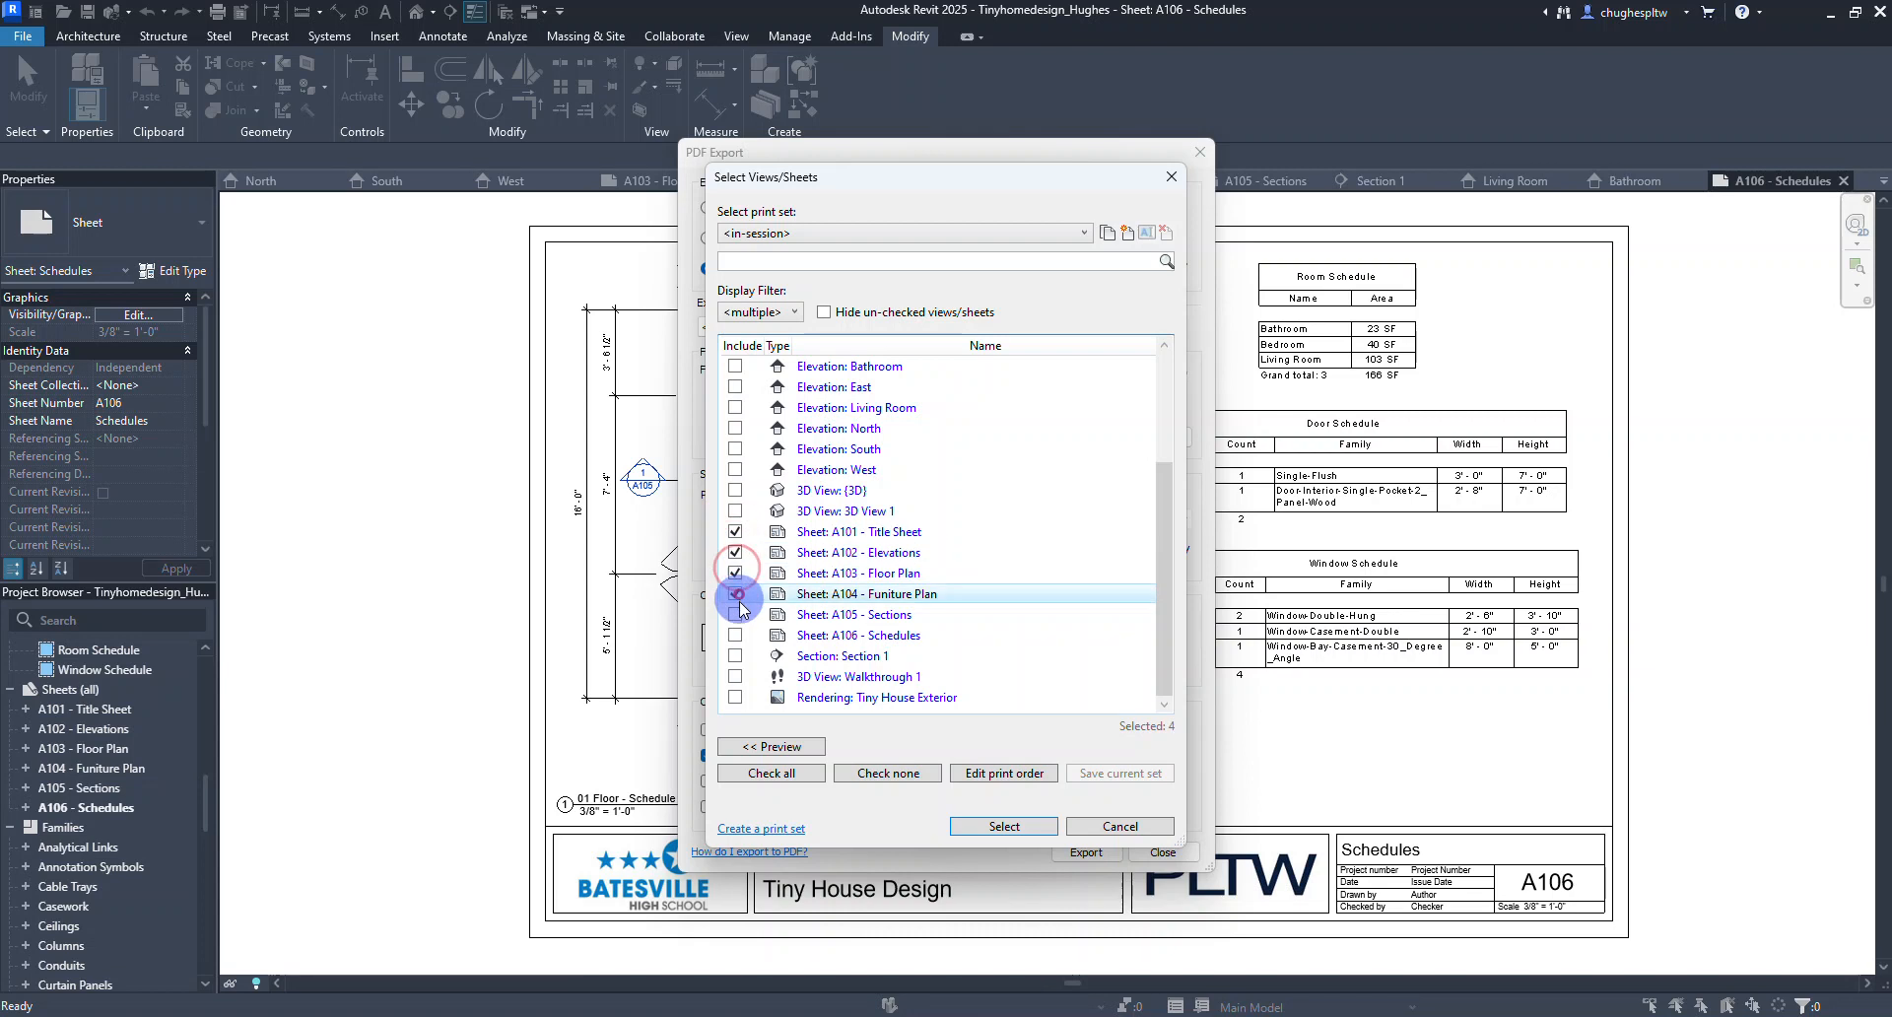
pyautogui.click(735, 614)
pyautogui.click(735, 634)
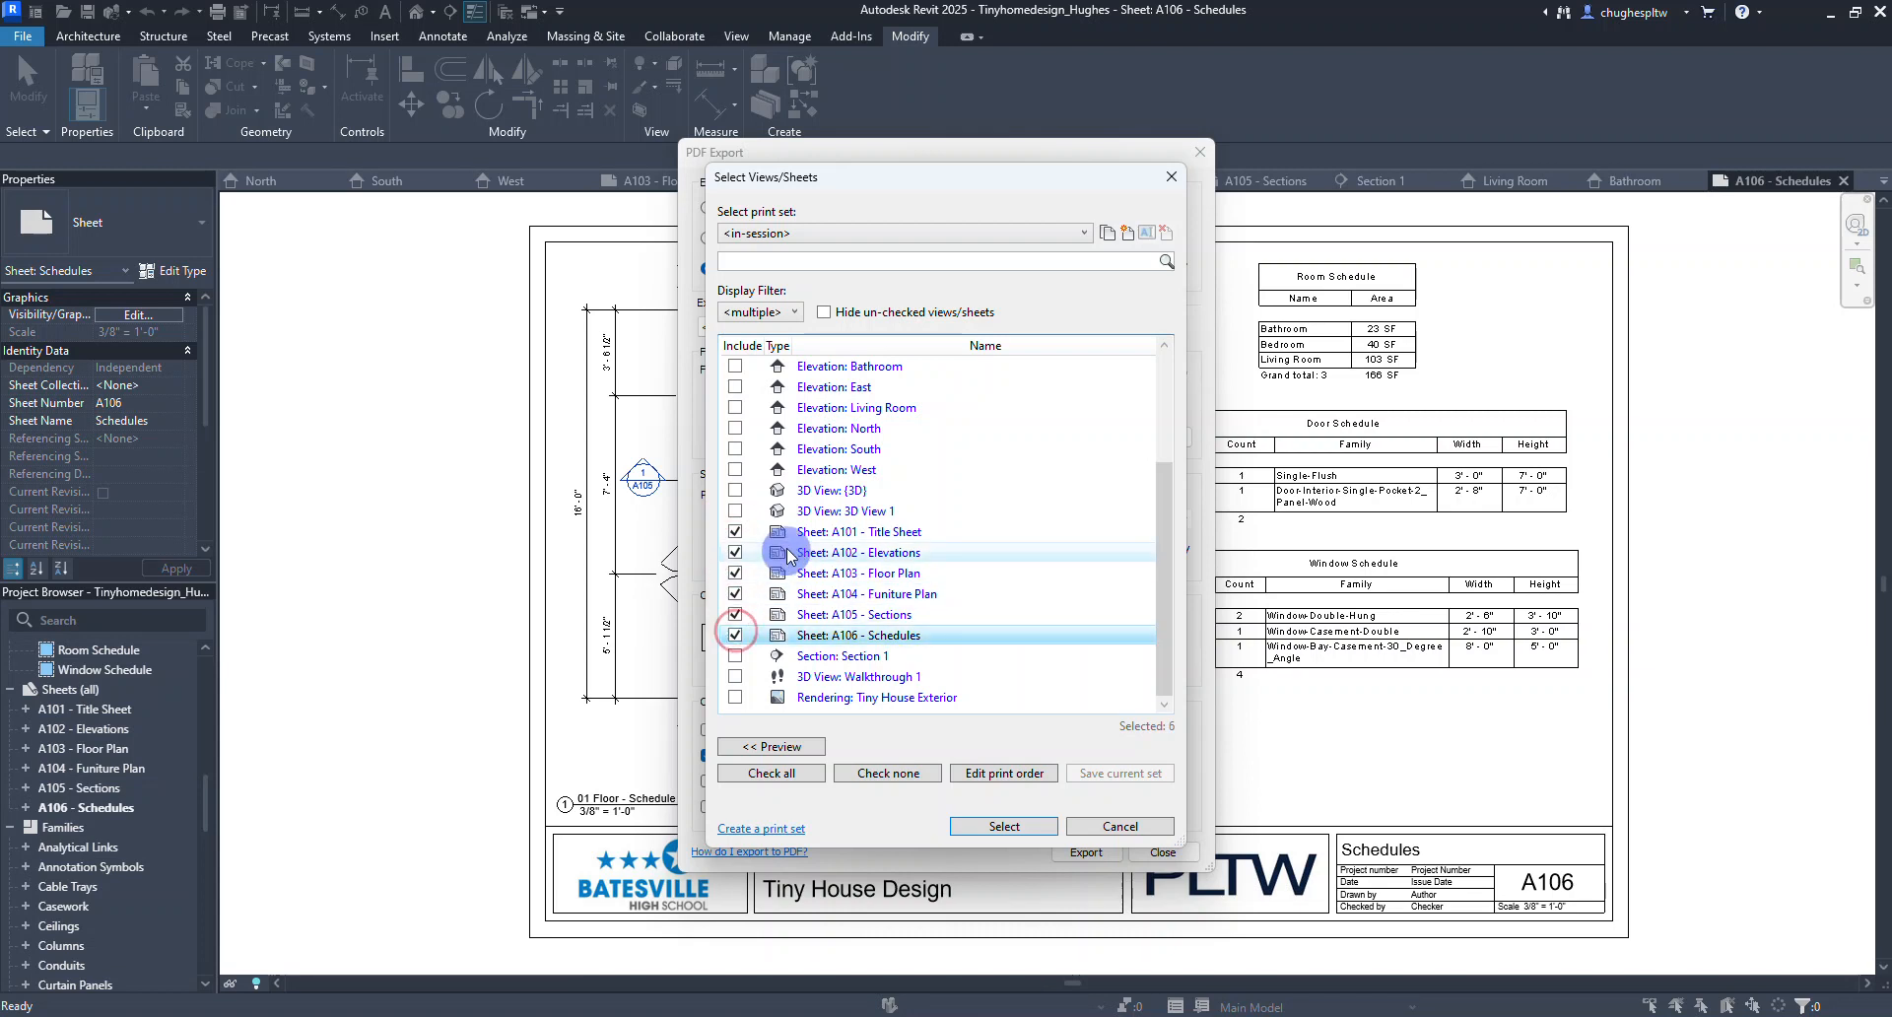
pyautogui.click(1005, 826)
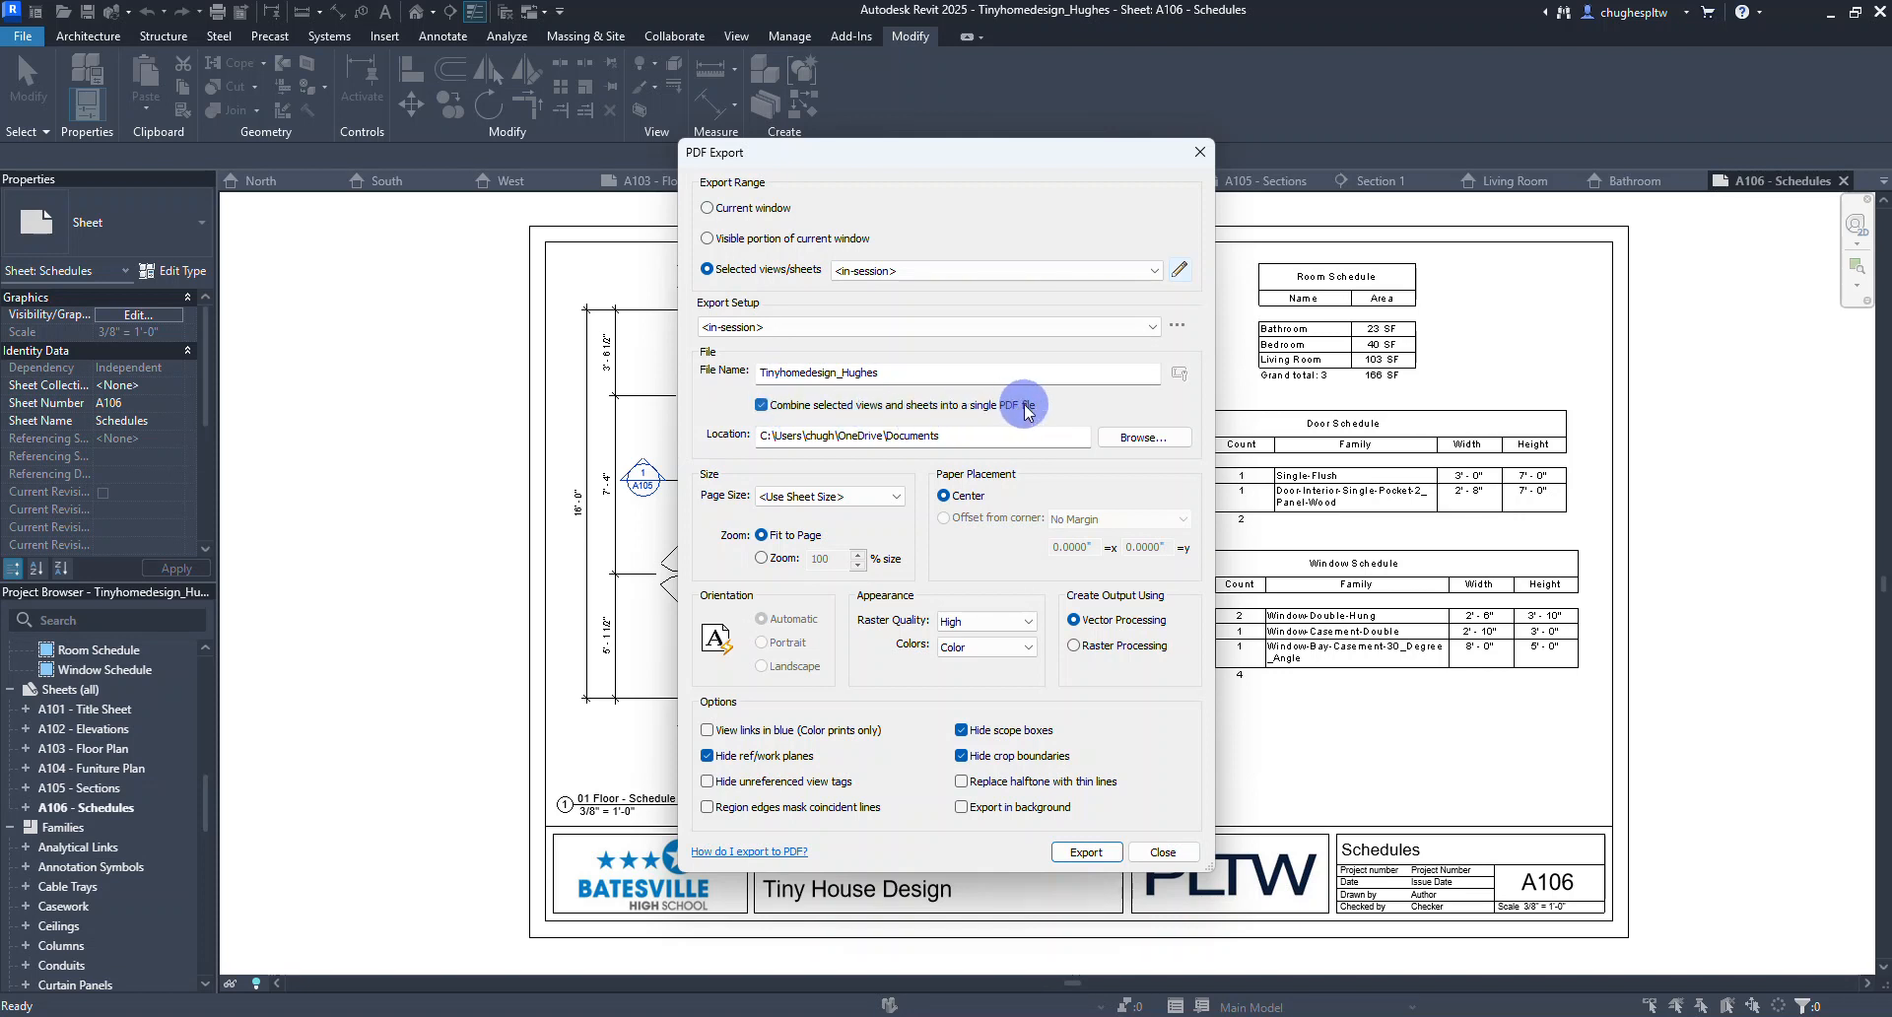
# Set the export location to the Desktop folder and export the selected sheets as a single combined PDF.
pyautogui.click(1135, 435)
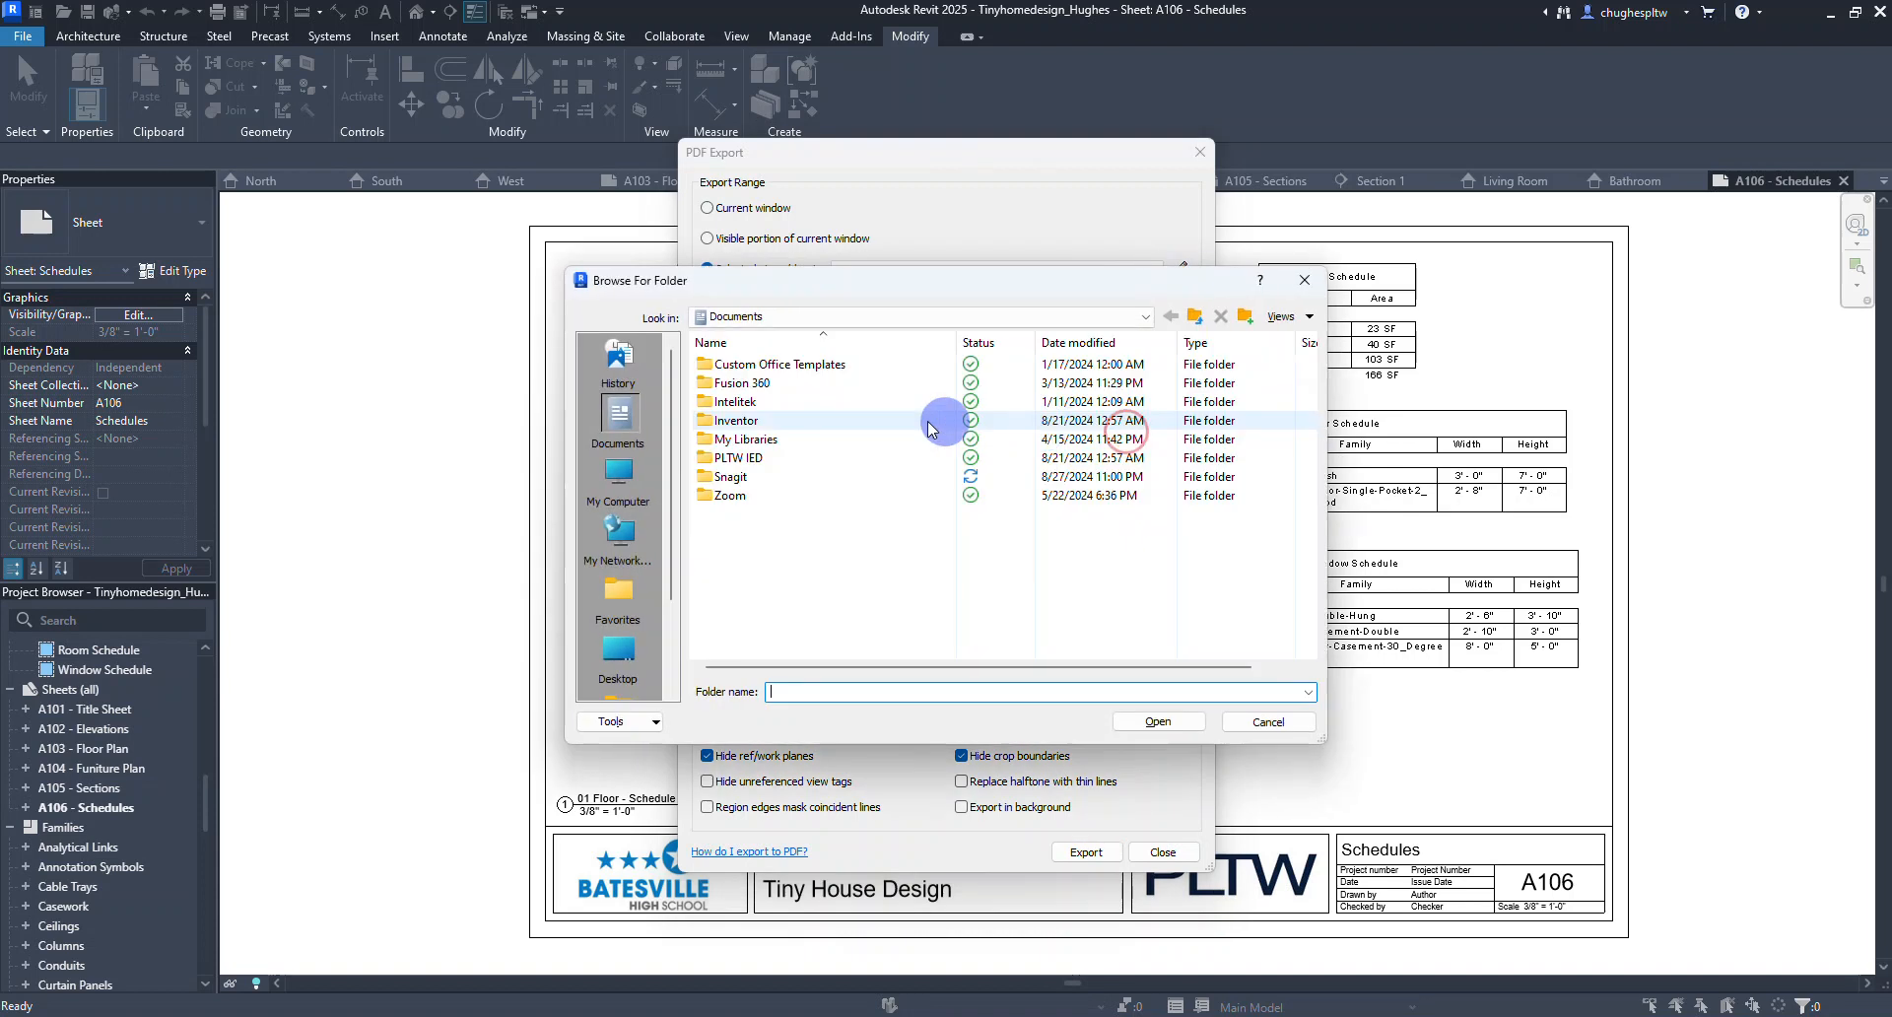
pyautogui.click(618, 650)
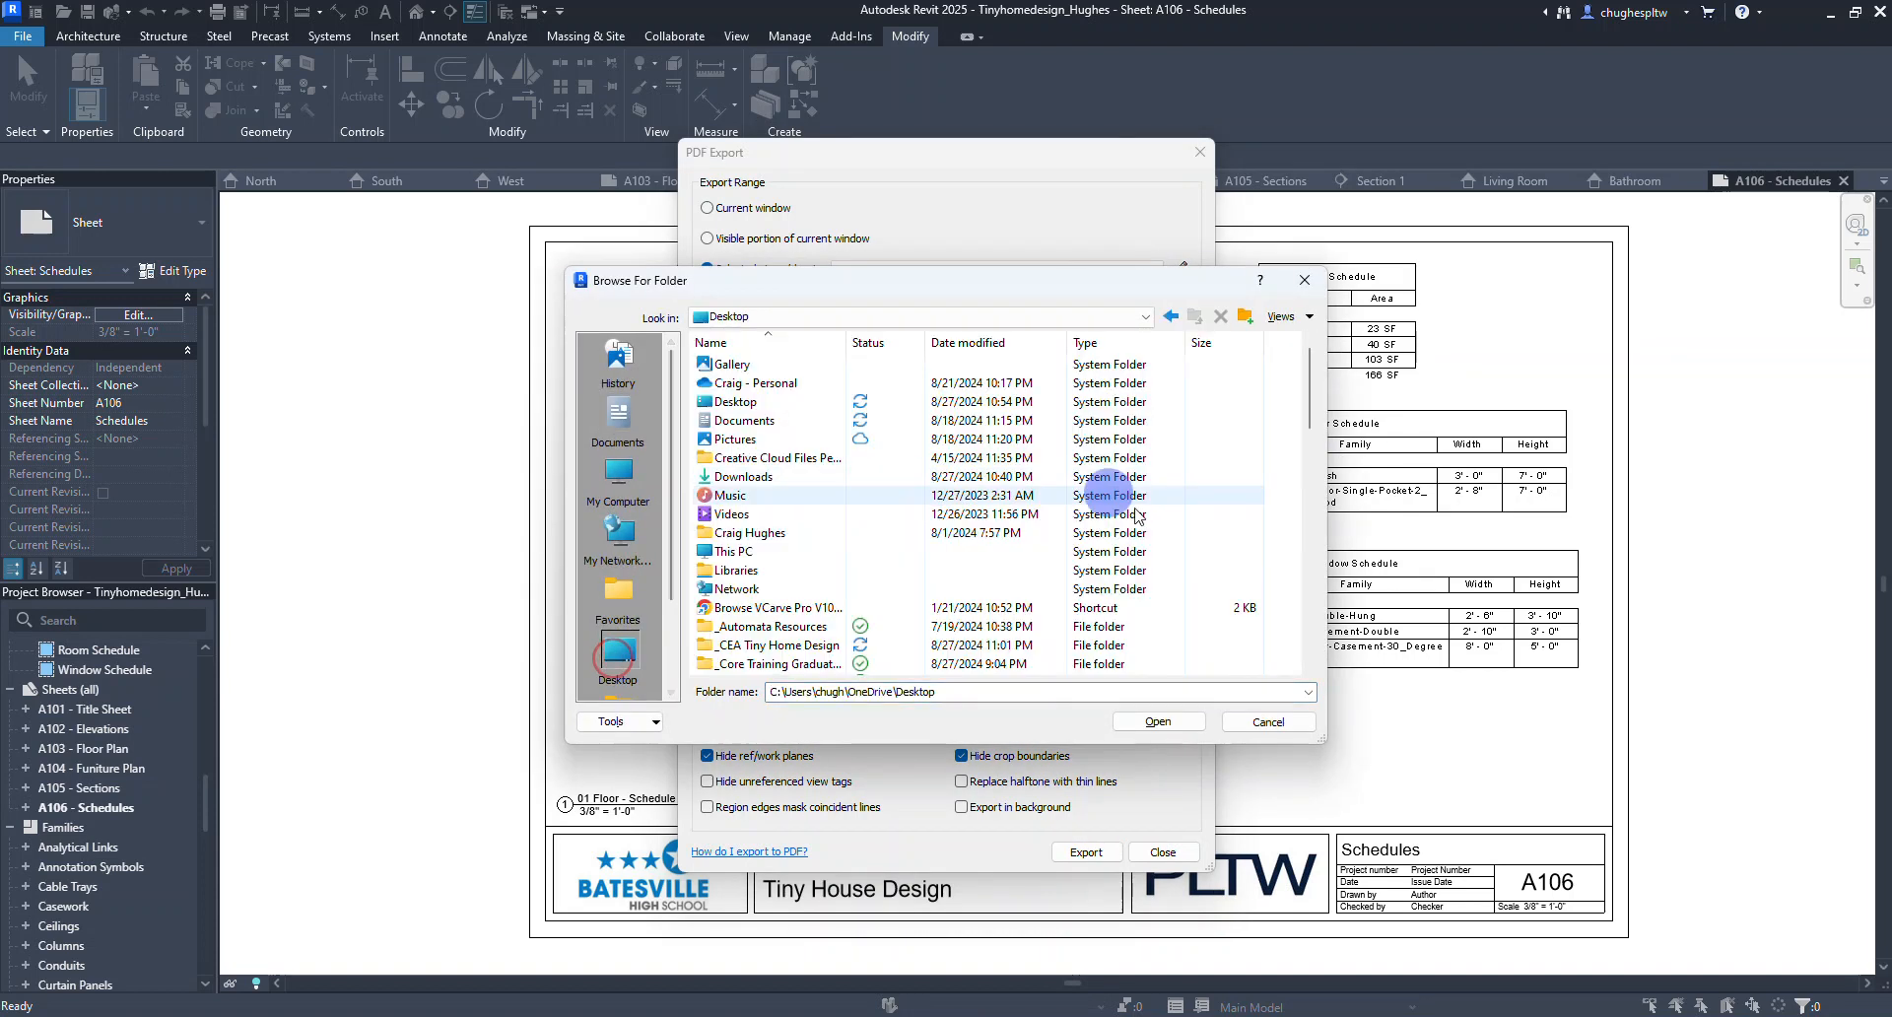
pyautogui.click(1169, 722)
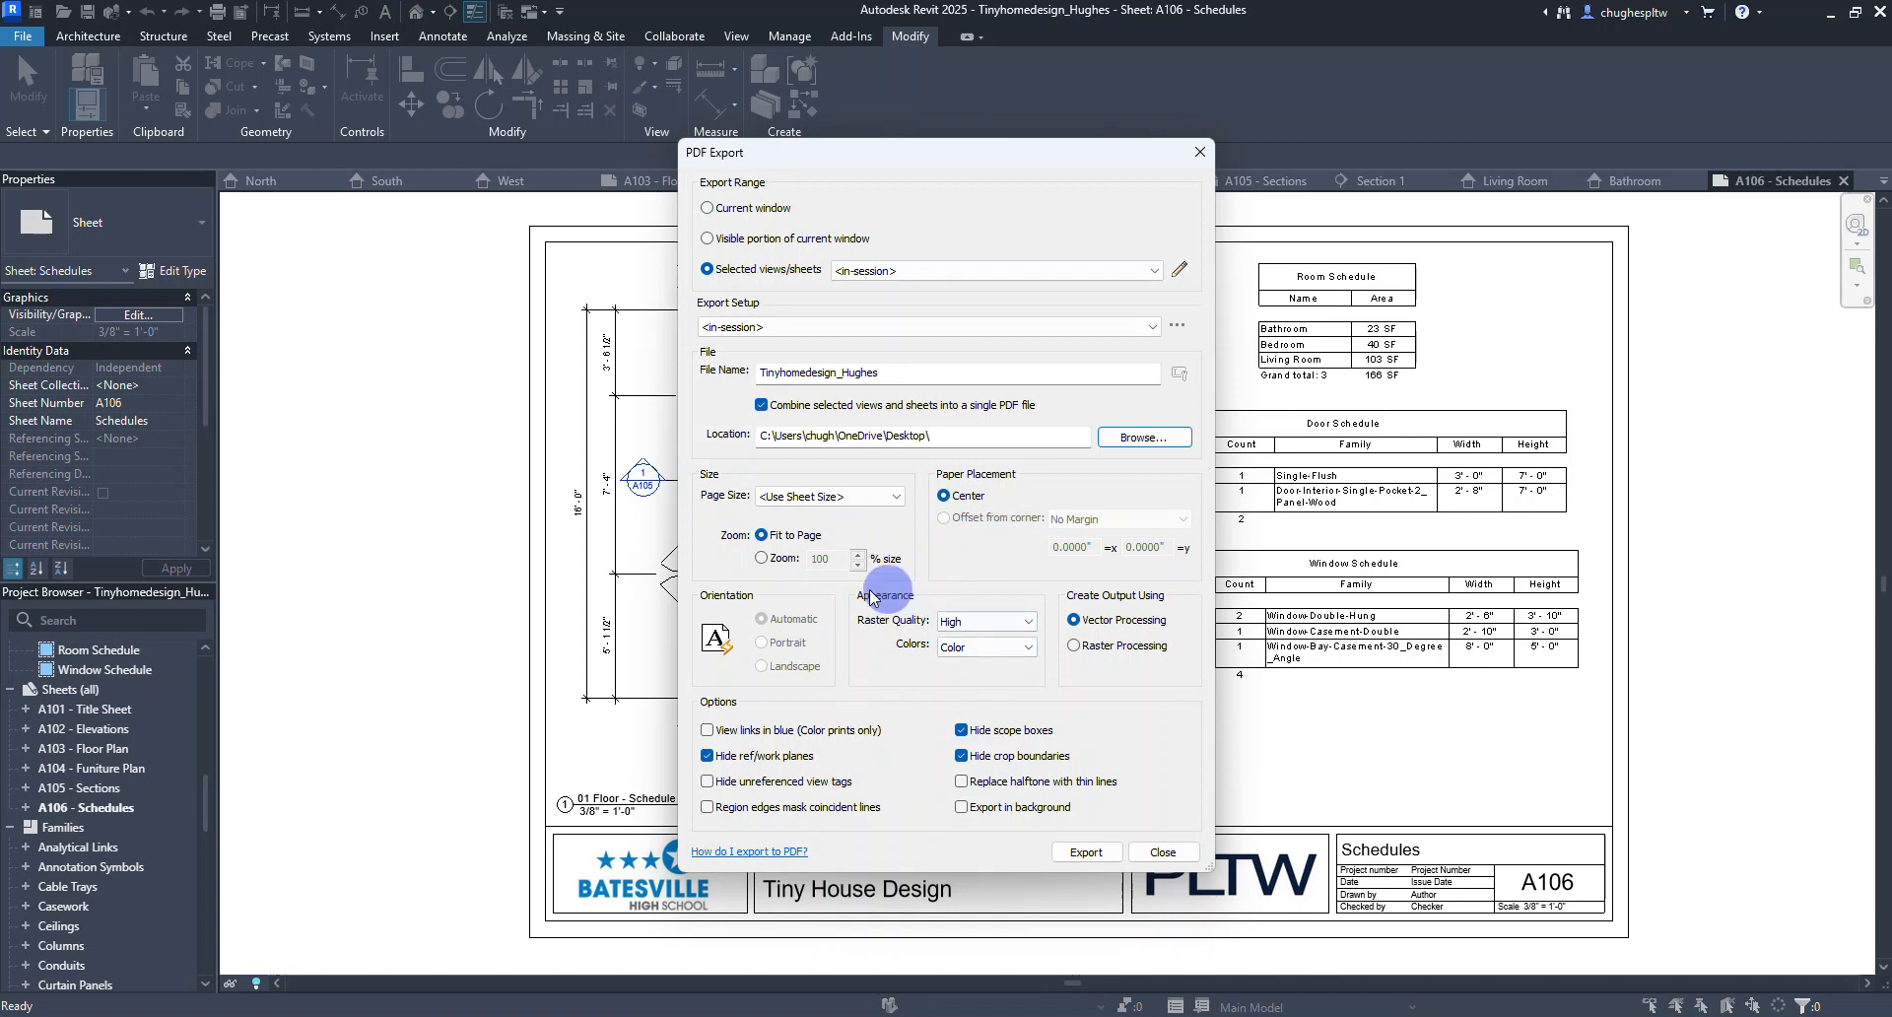
pyautogui.click(1074, 851)
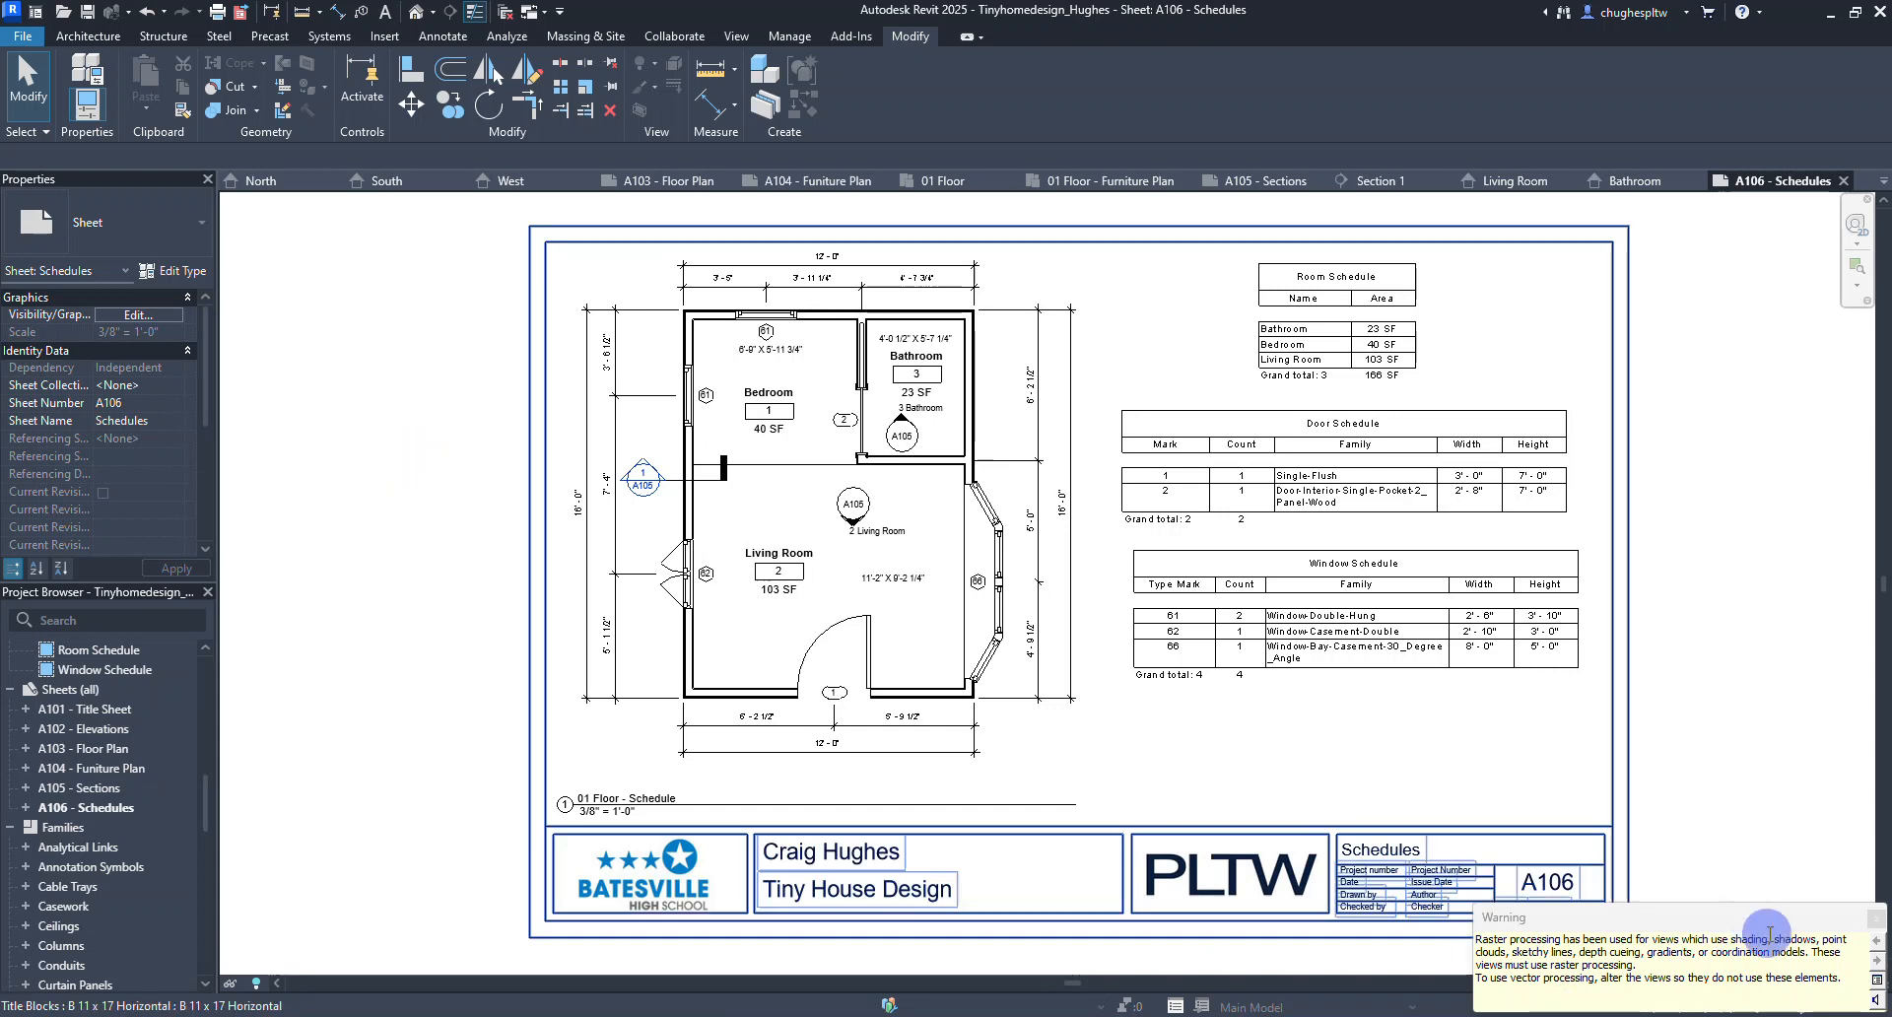
pyautogui.click(1872, 919)
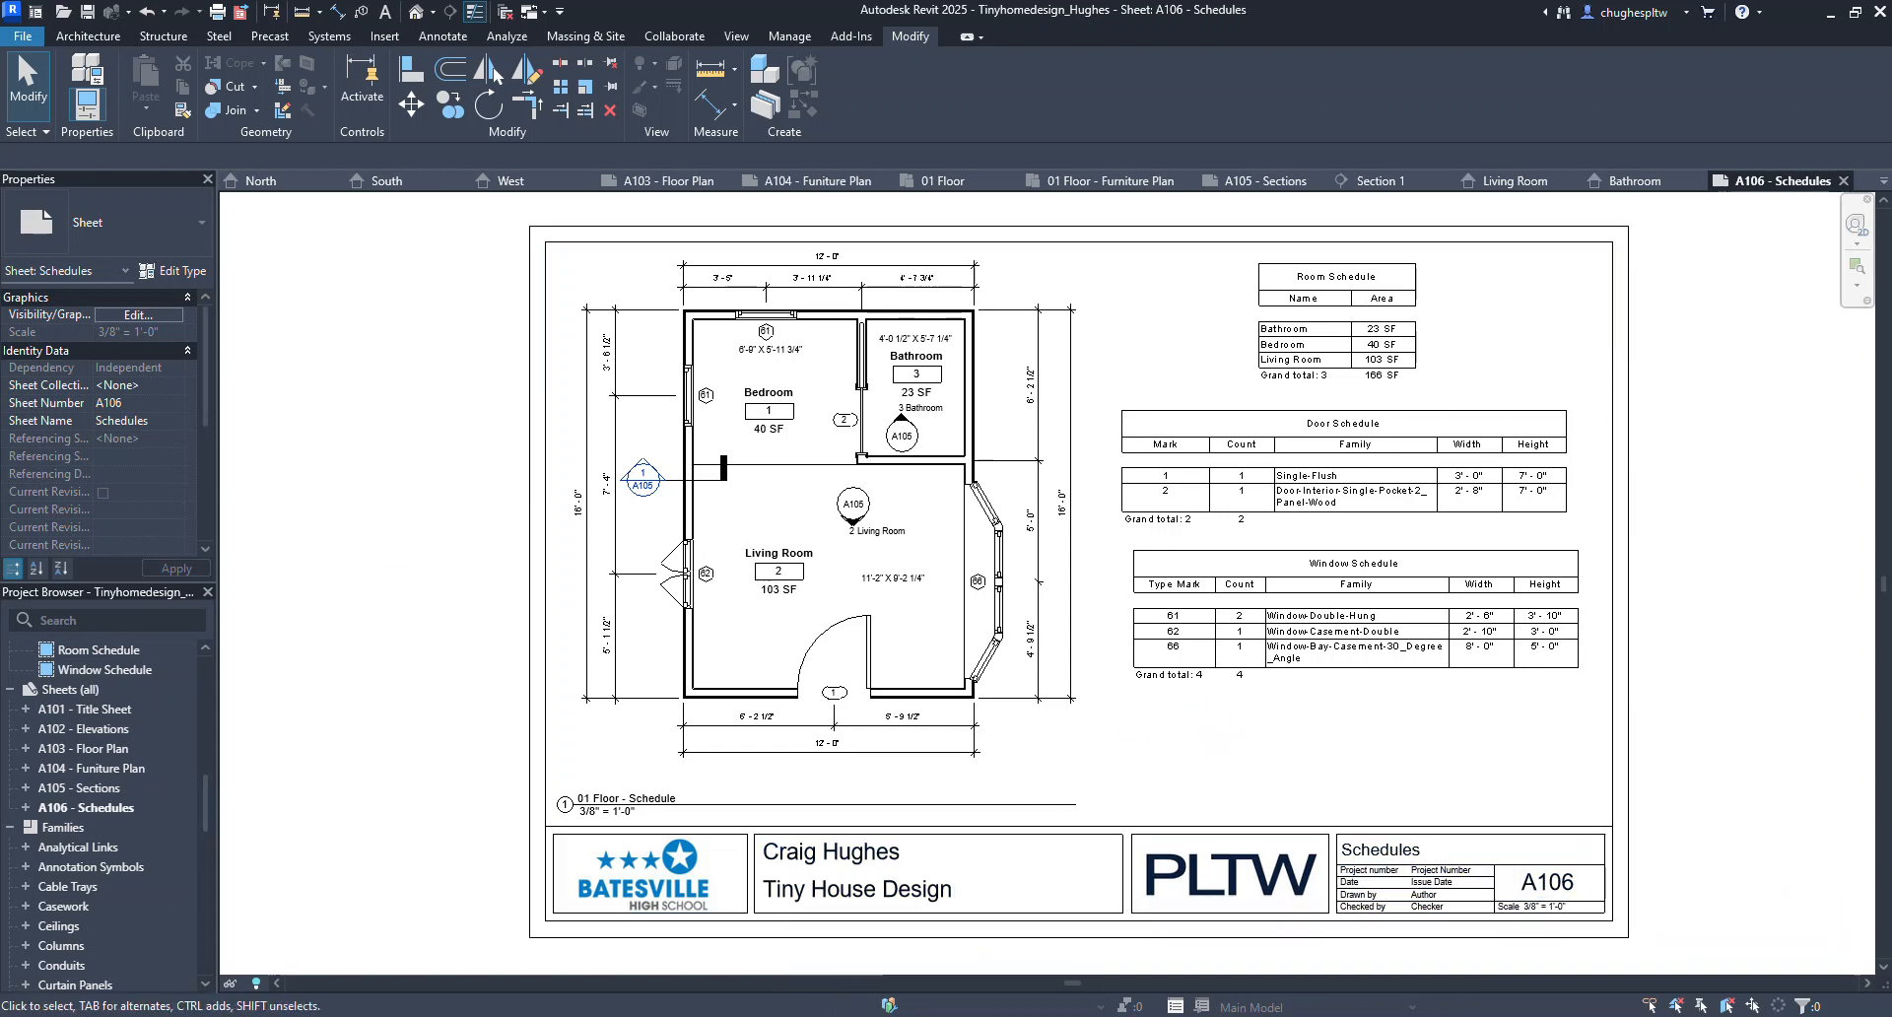
# Switch to File Explorer, open the exported tiny house PDF from the Desktop folder and maximize its window.
pyautogui.press('super+e')
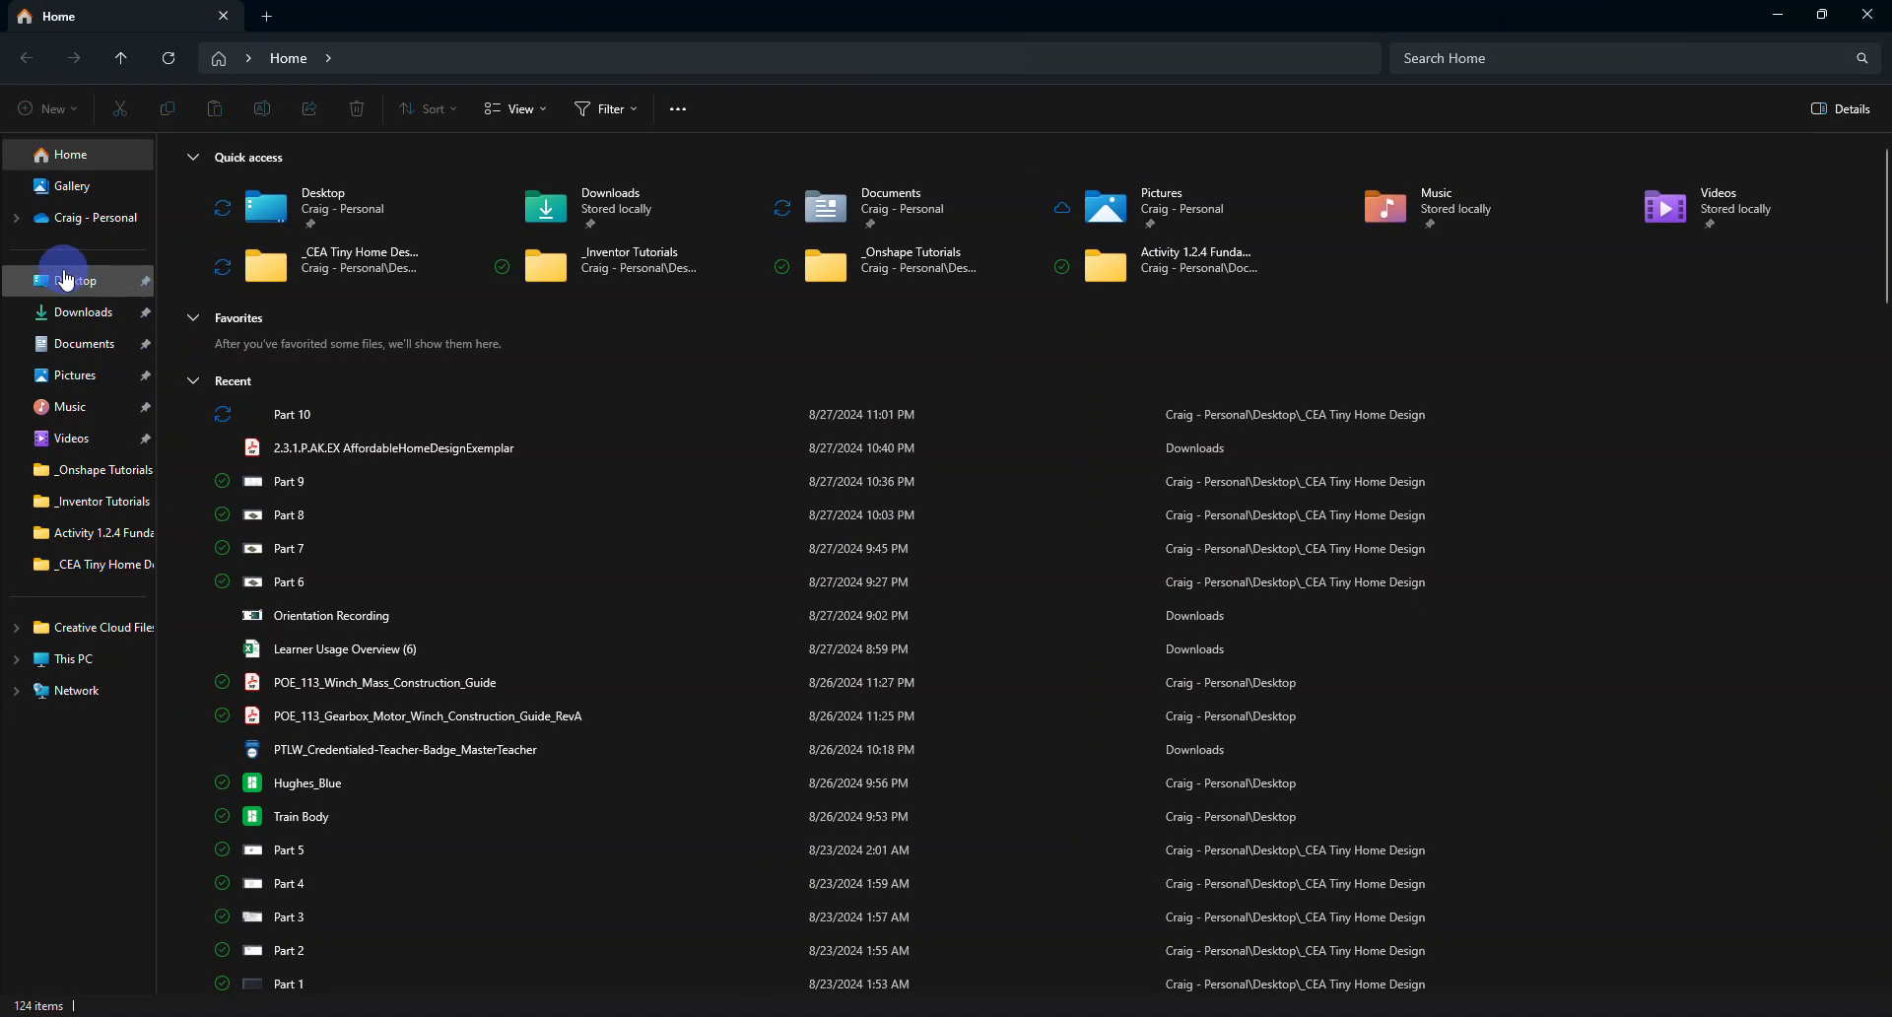
pyautogui.click(65, 280)
pyautogui.scroll(-15, 394, 493)
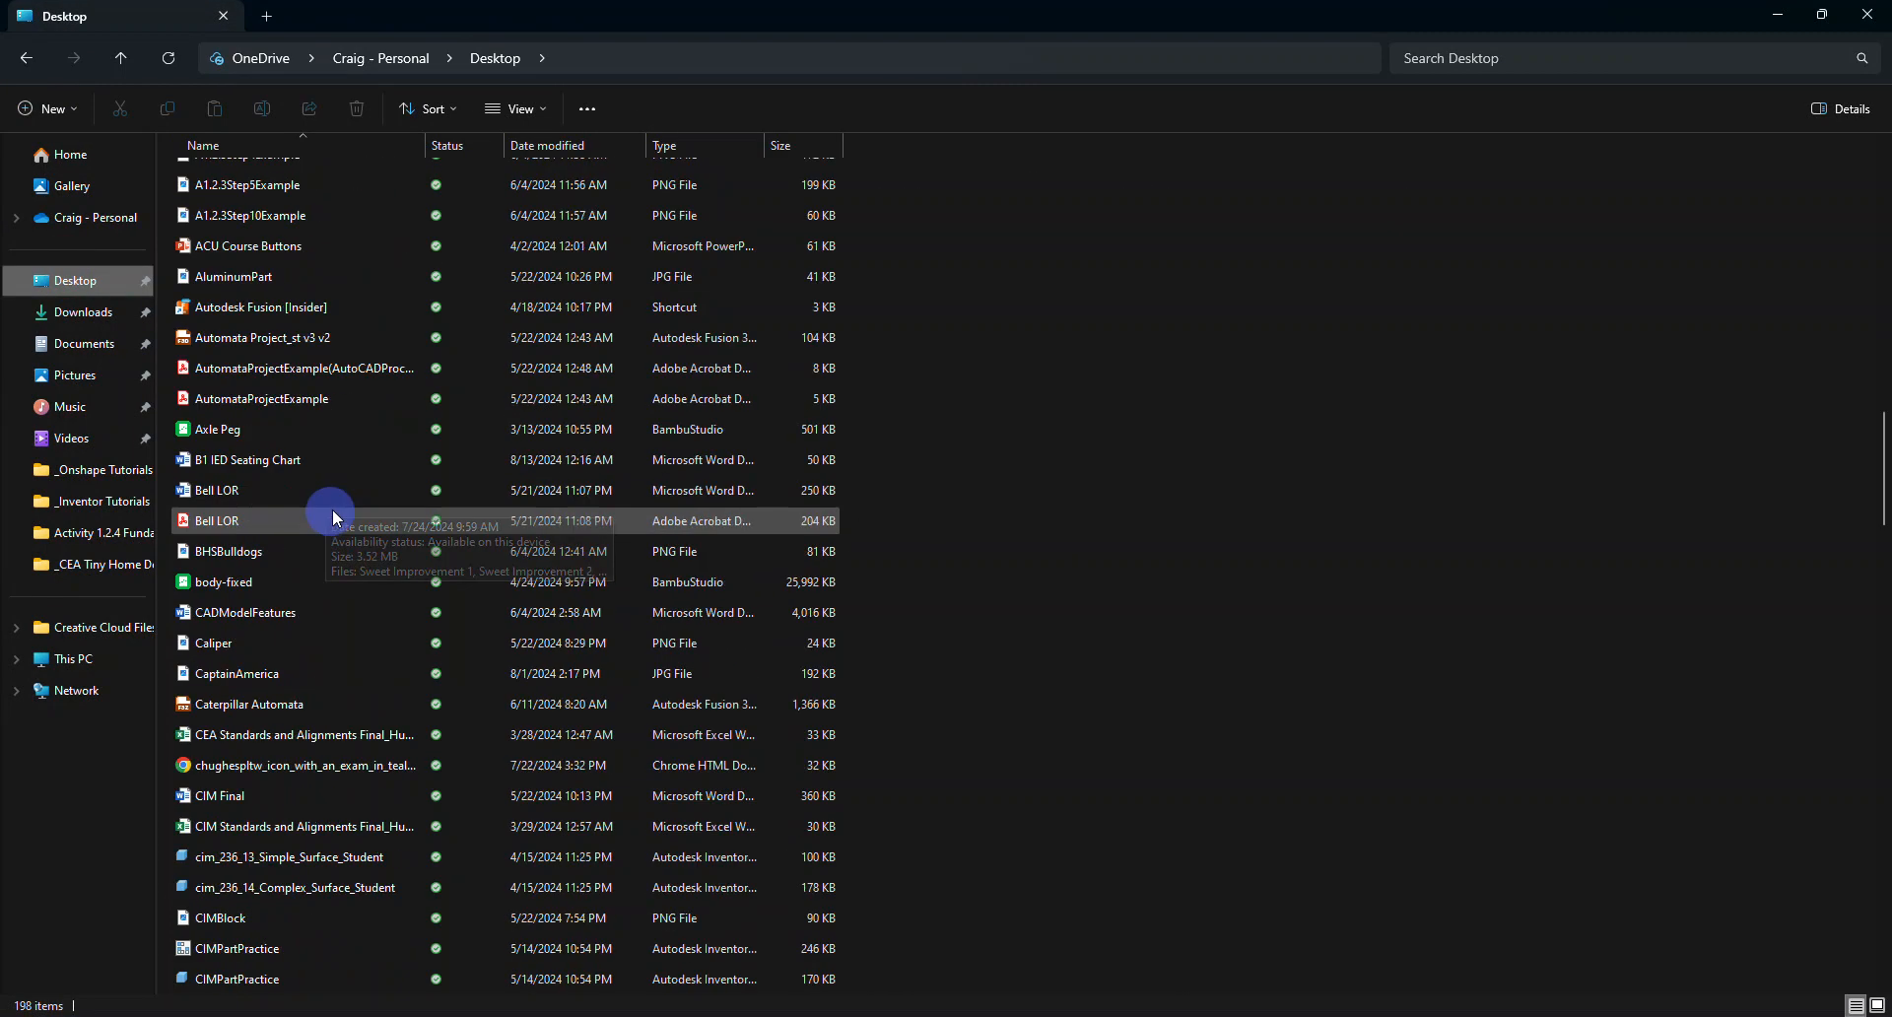
pyautogui.scroll(-20, 333, 517)
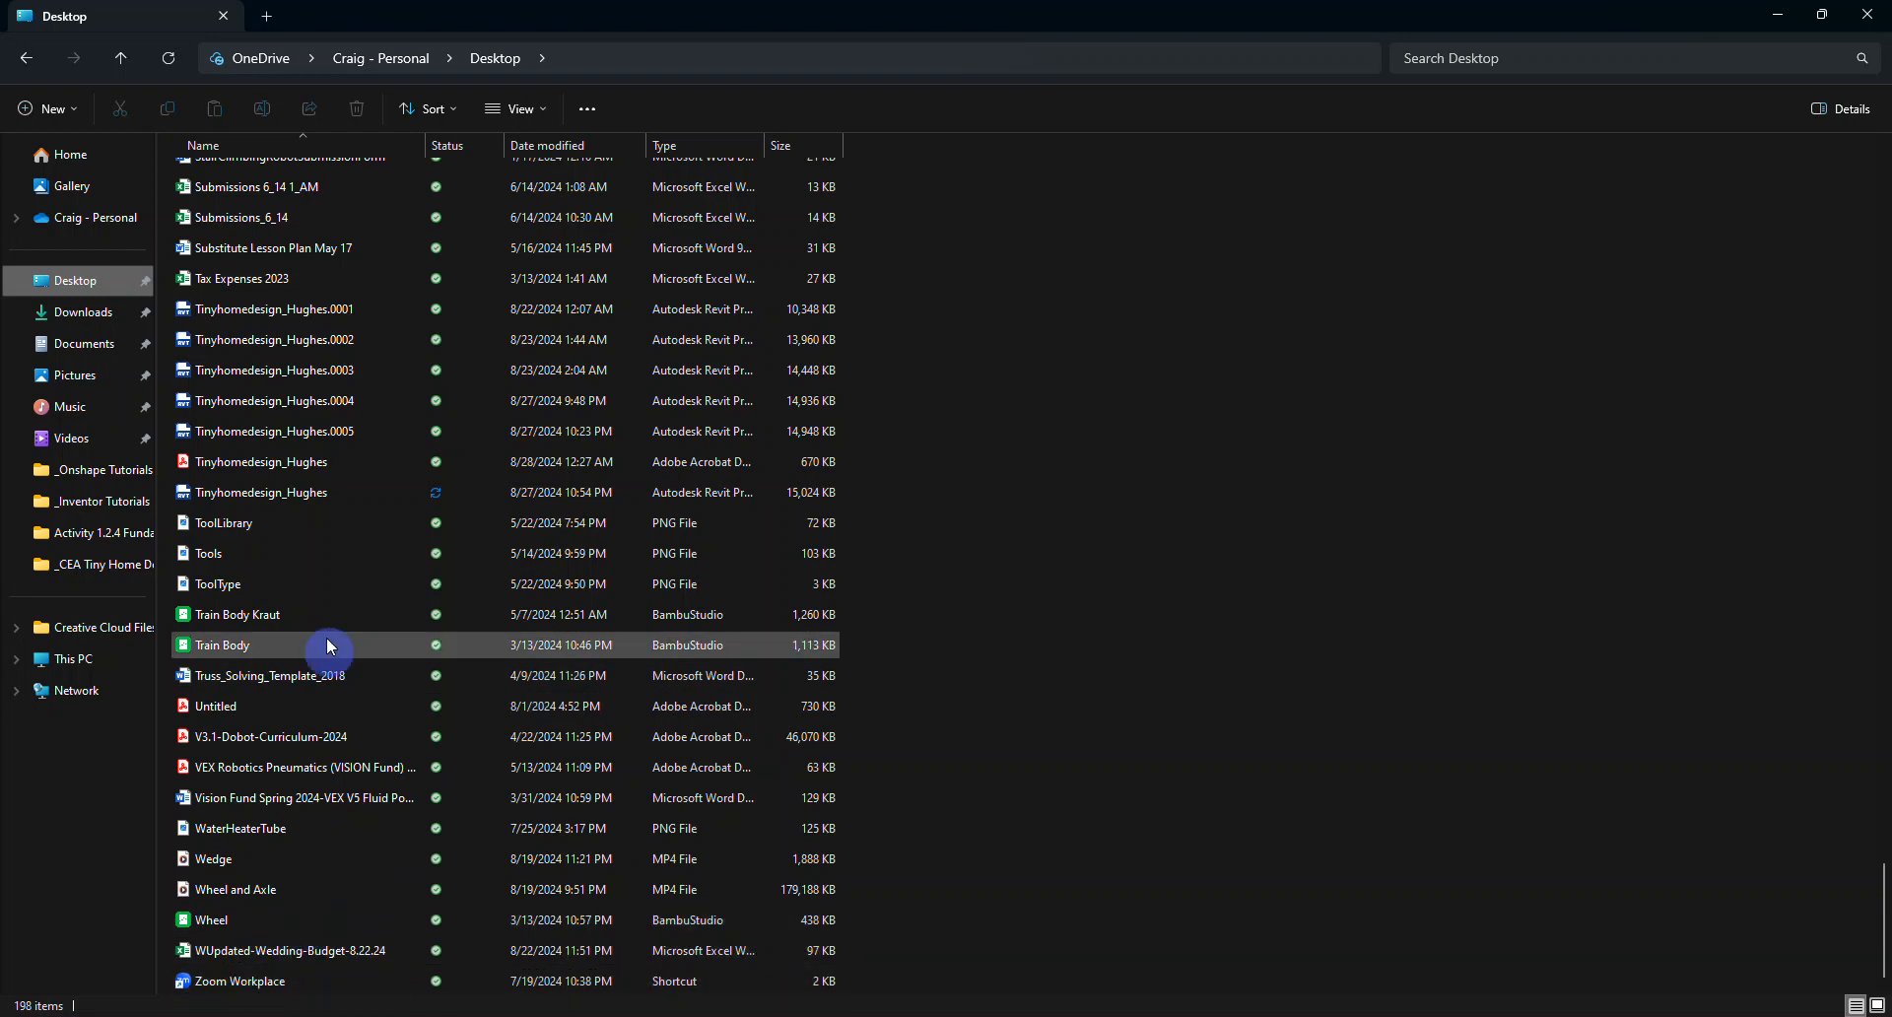
pyautogui.doubleClick(296, 462)
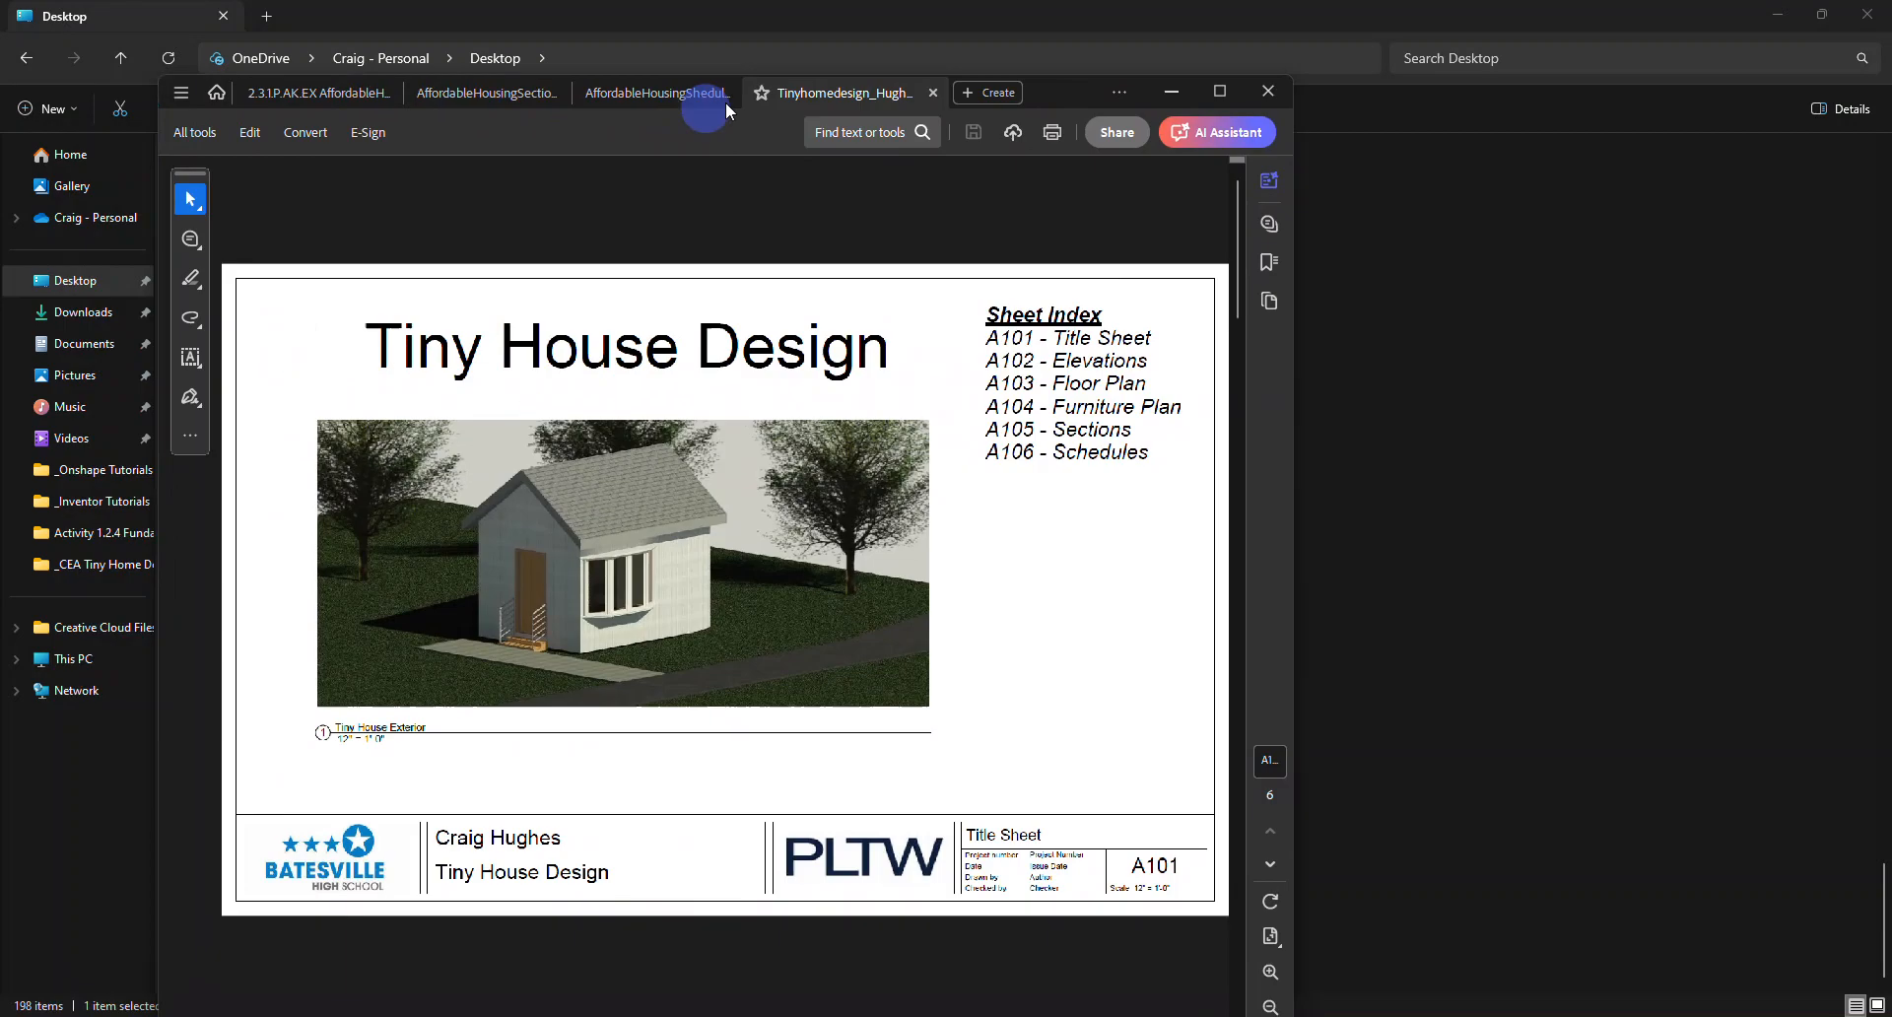
pyautogui.click(1270, 76)
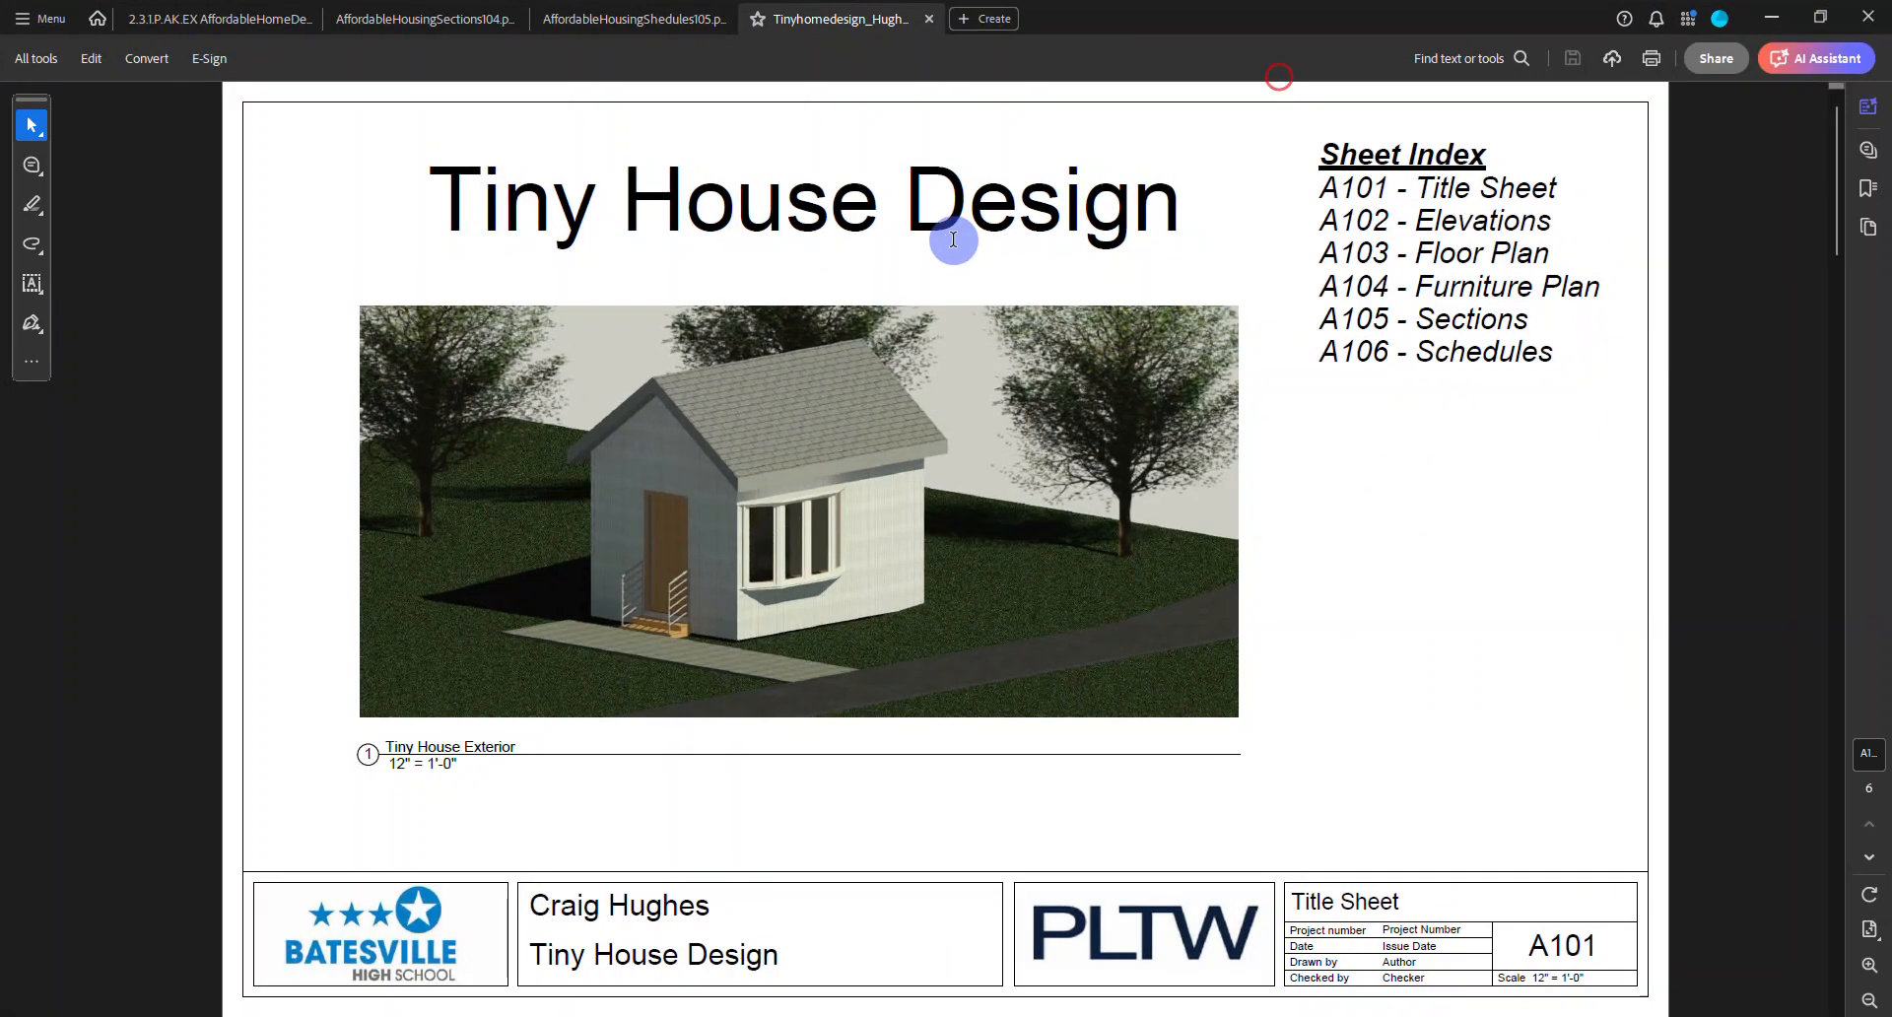
# Page through the exported PDF to check the sheets from A101 to A106, and return to the title sheet.
pyautogui.scroll(-1, 901, 315)
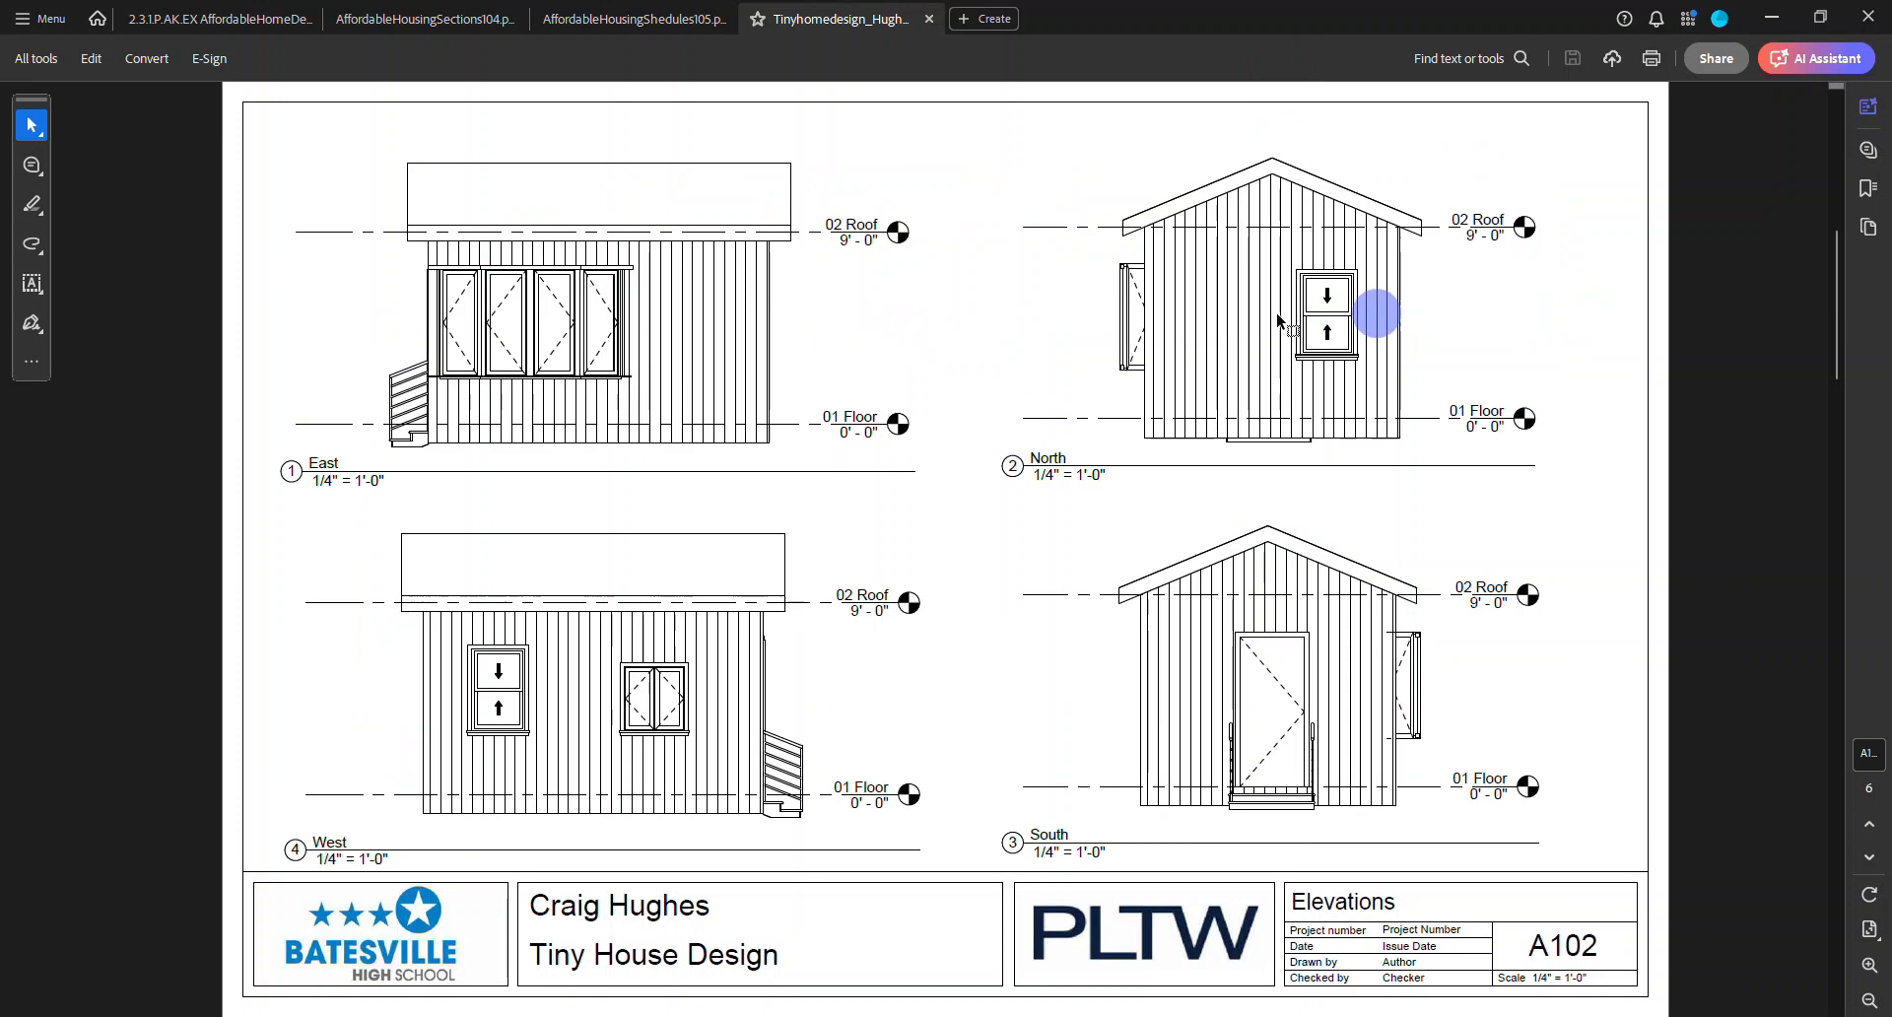
pyautogui.scroll(1, 960, 372)
pyautogui.scroll(-1, 960, 371)
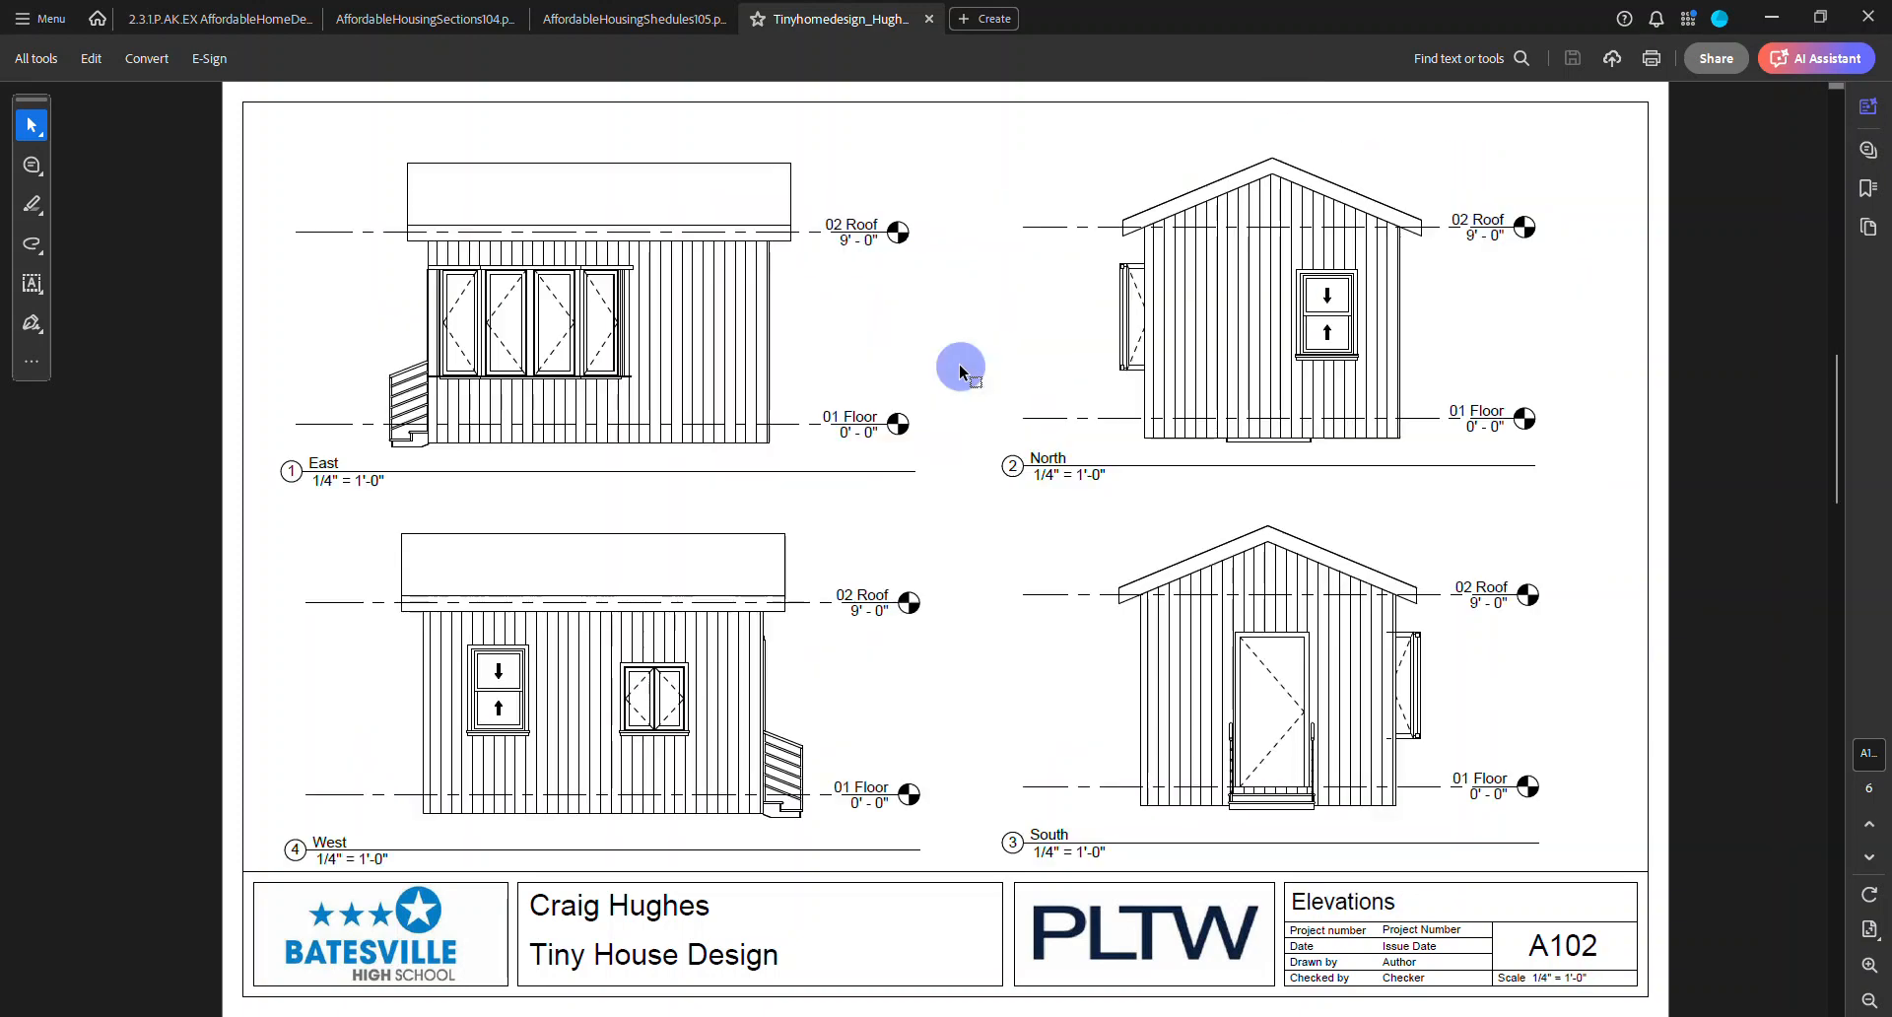
pyautogui.scroll(-2, 960, 371)
pyautogui.scroll(-2, 961, 371)
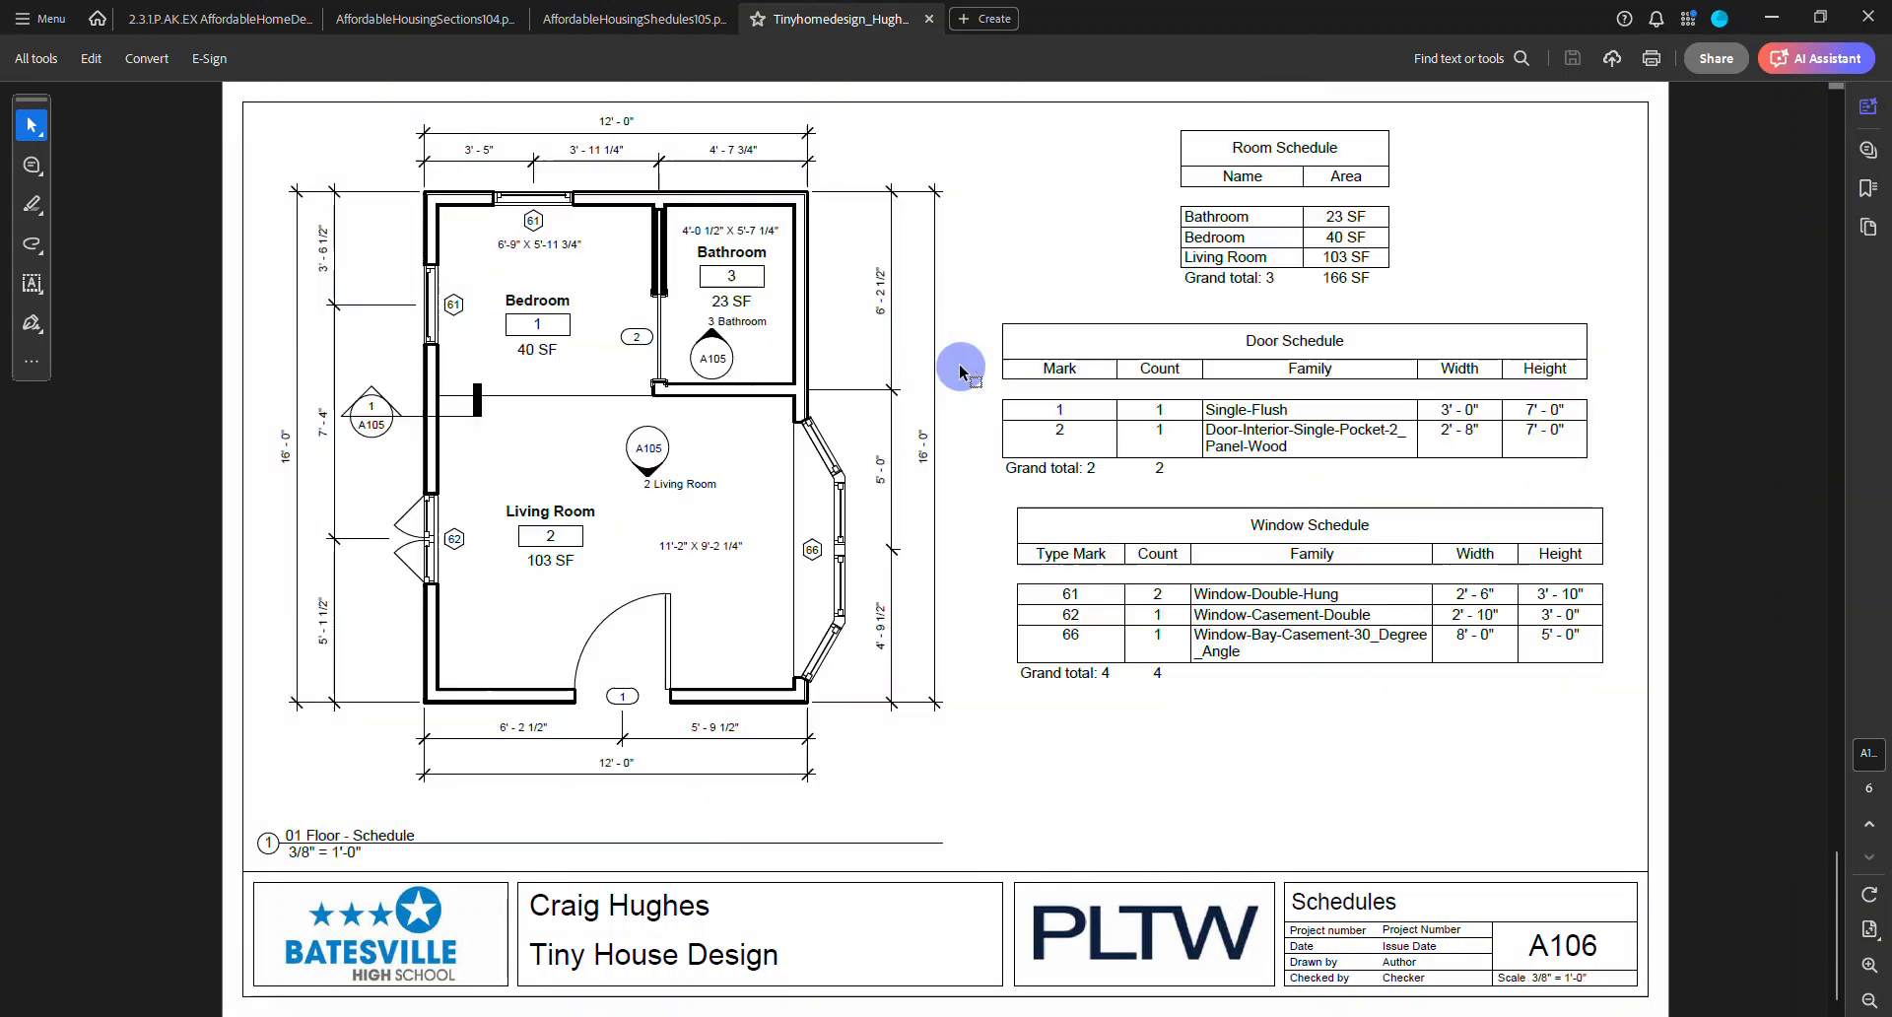
pyautogui.scroll(4, 960, 371)
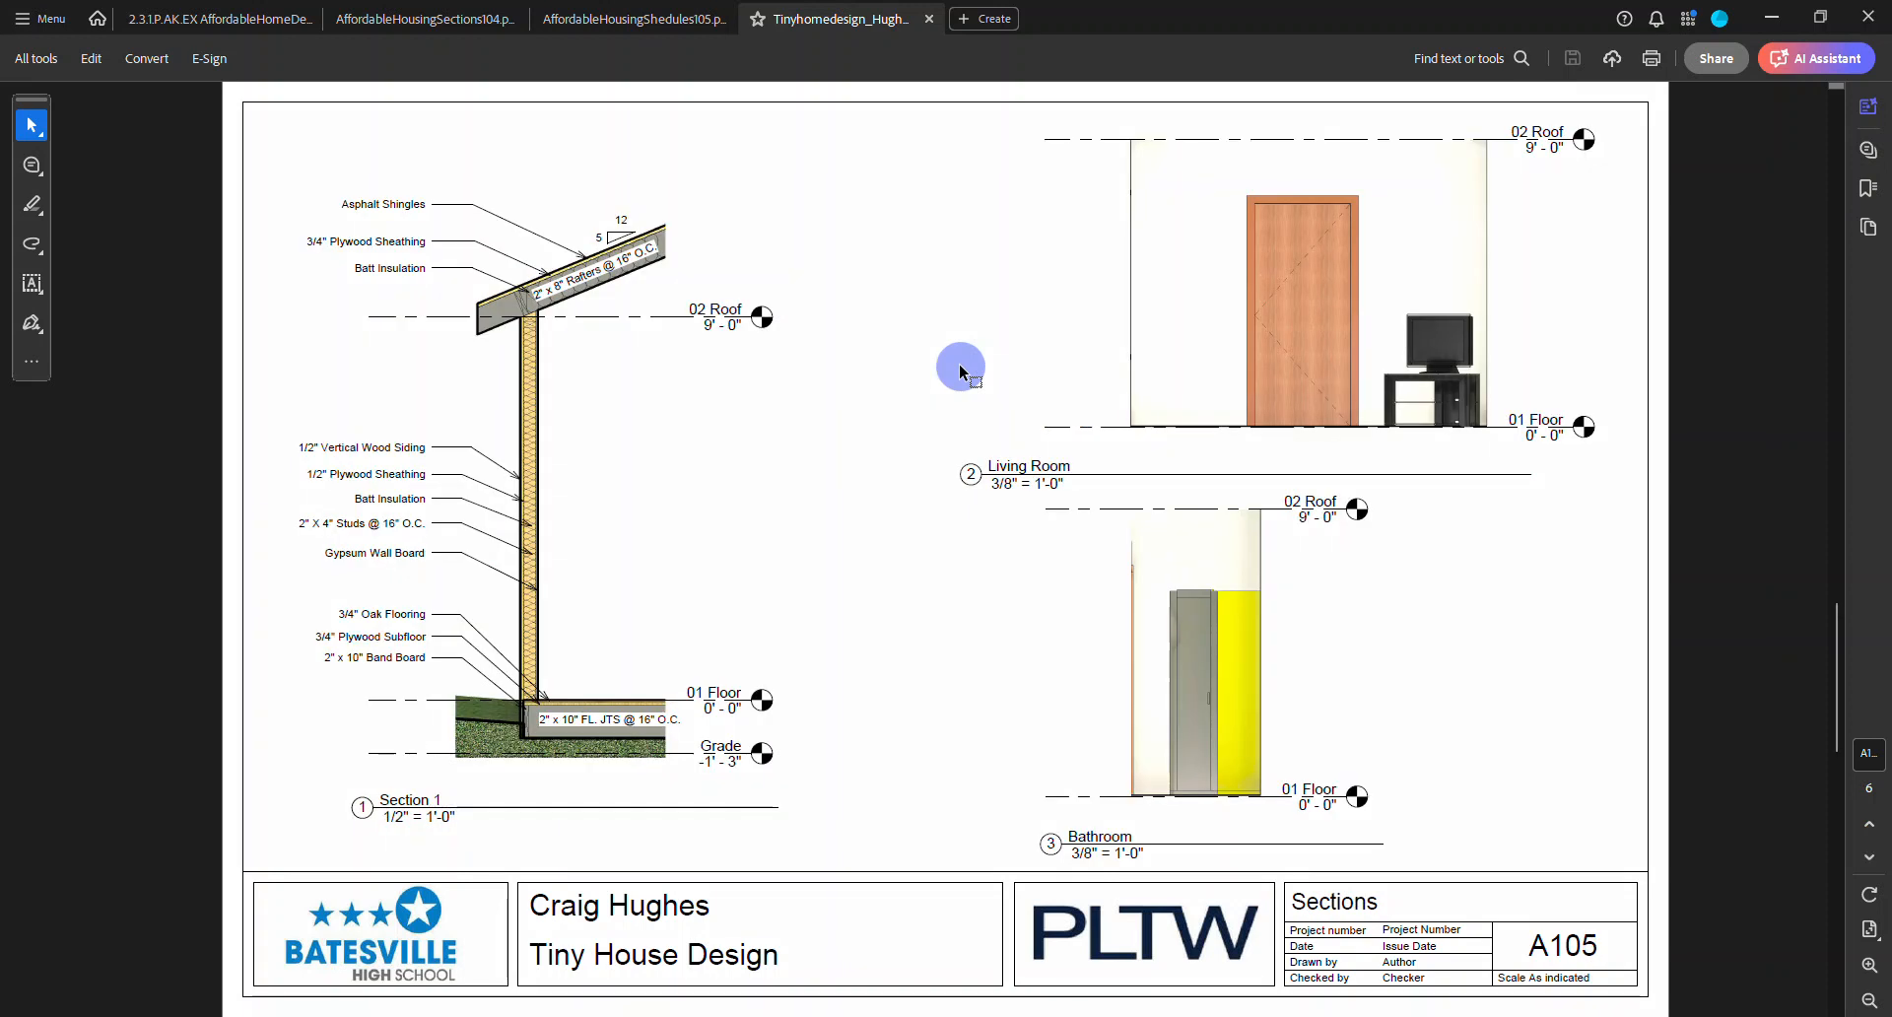
pyautogui.scroll(1, 961, 372)
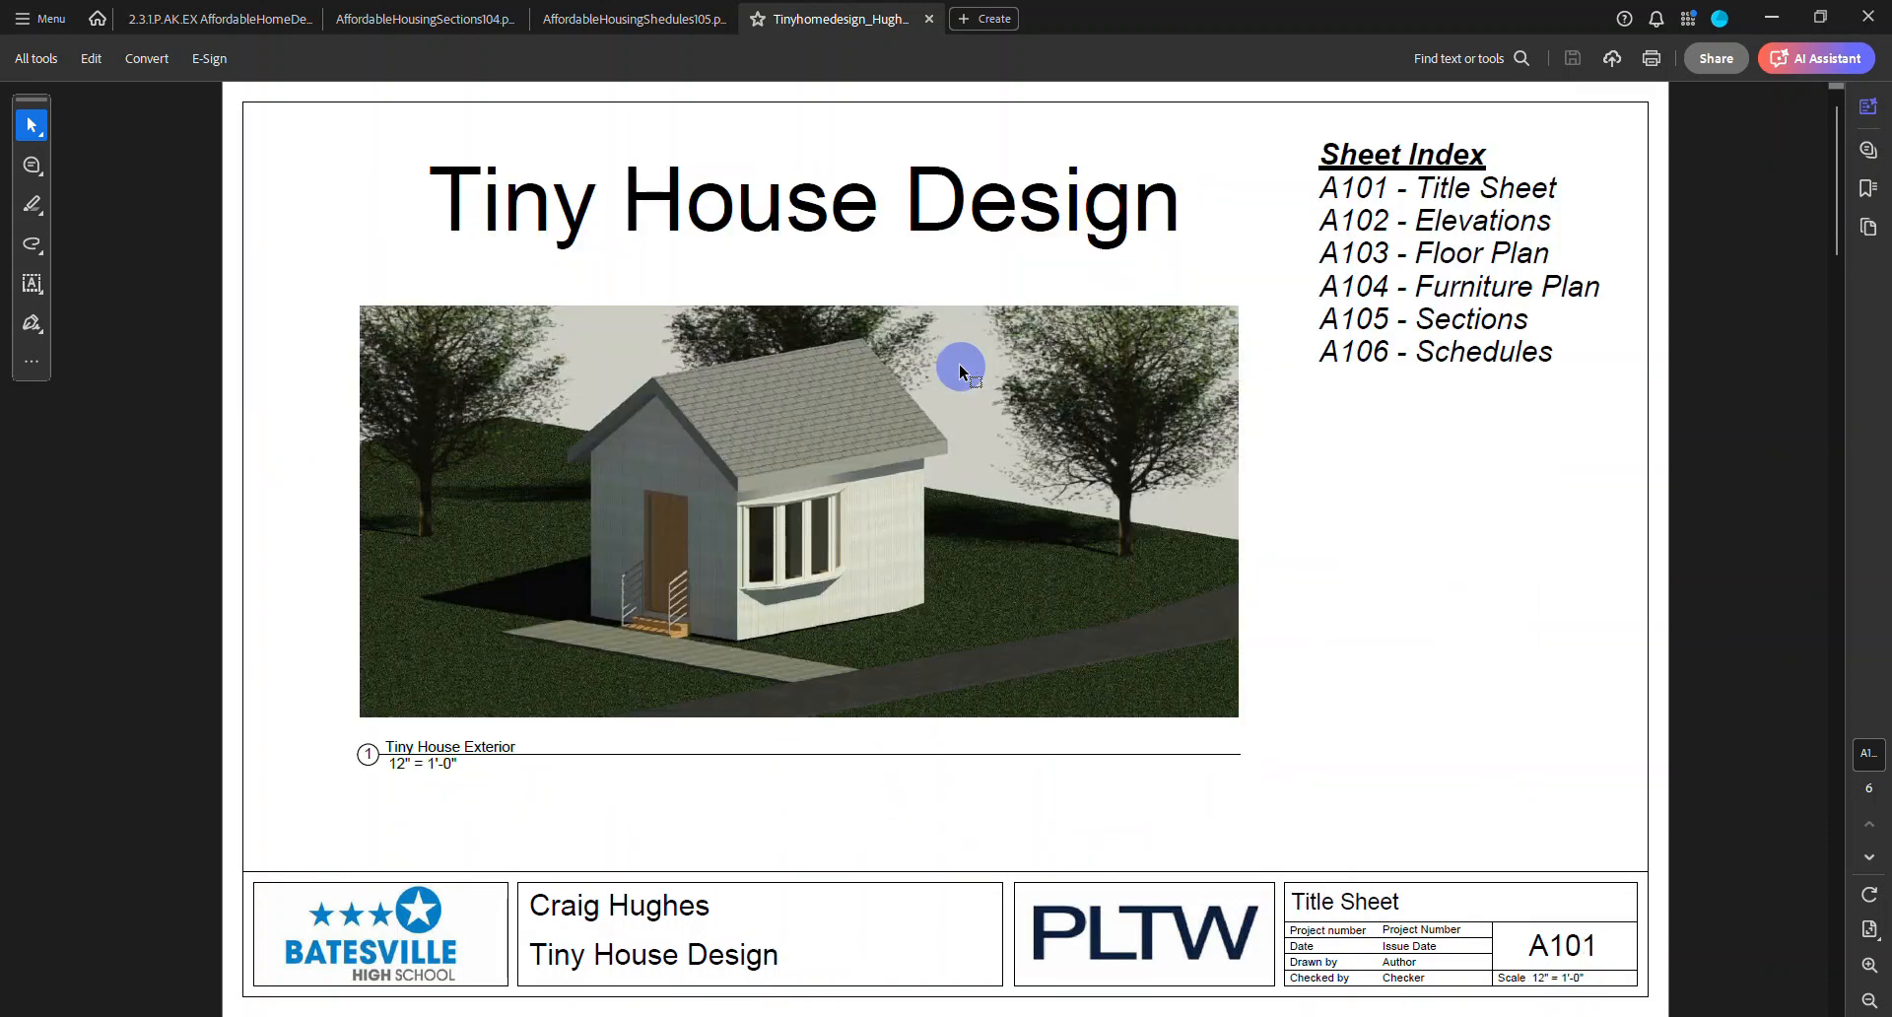